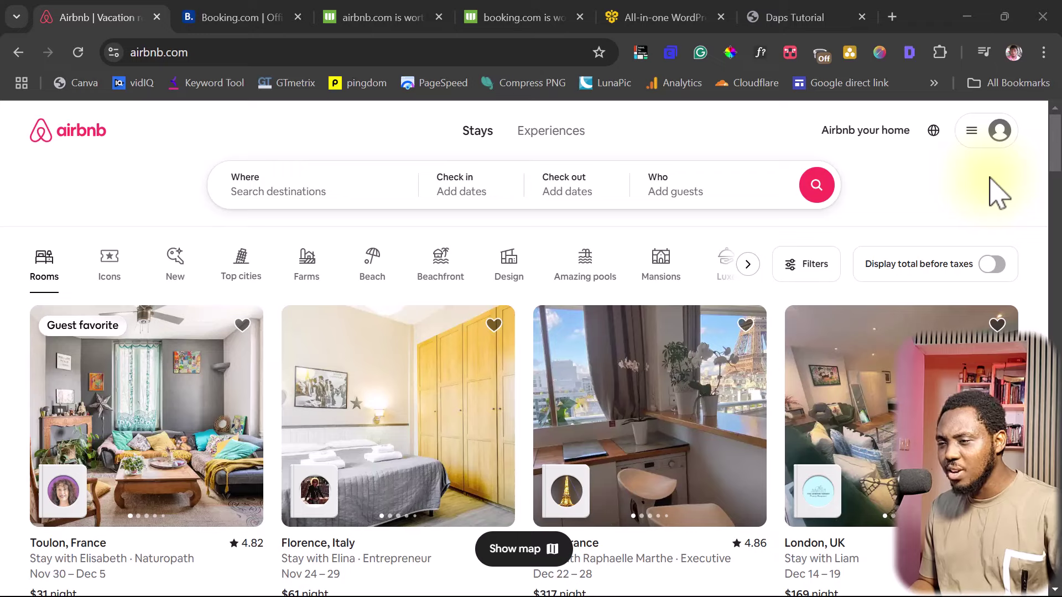
Look over the rental listings on the Airbnb home page and bring up the Booking.com home page
{"action": "scroll", "coordinate": [998, 194], "scroll_direction": "down", "scroll_amount": 5}
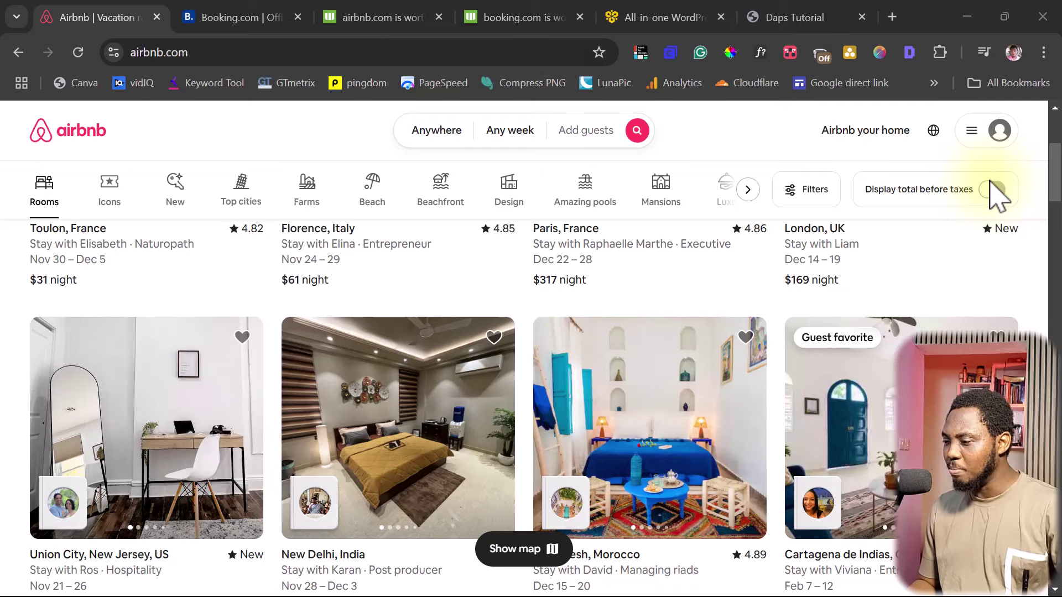
{"action": "scroll", "coordinate": [992, 210], "scroll_direction": "down", "scroll_amount": 3}
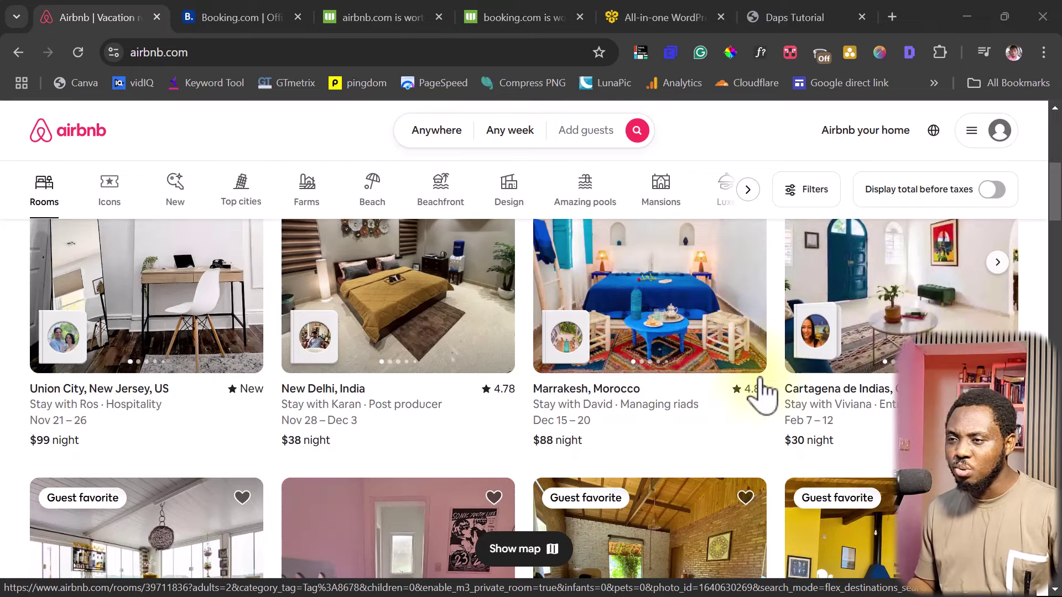
{"action": "left_click", "coordinate": [228, 17]}
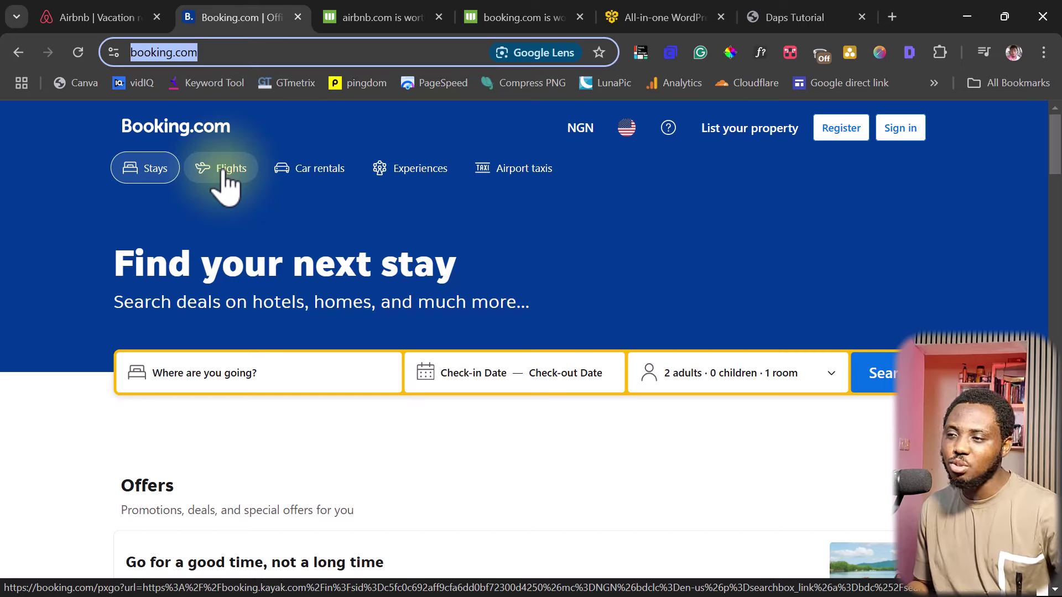
Examine the Worth of Web report for airbnb.com and highlight the website's estimated worth
{"action": "left_click", "coordinate": [367, 27]}
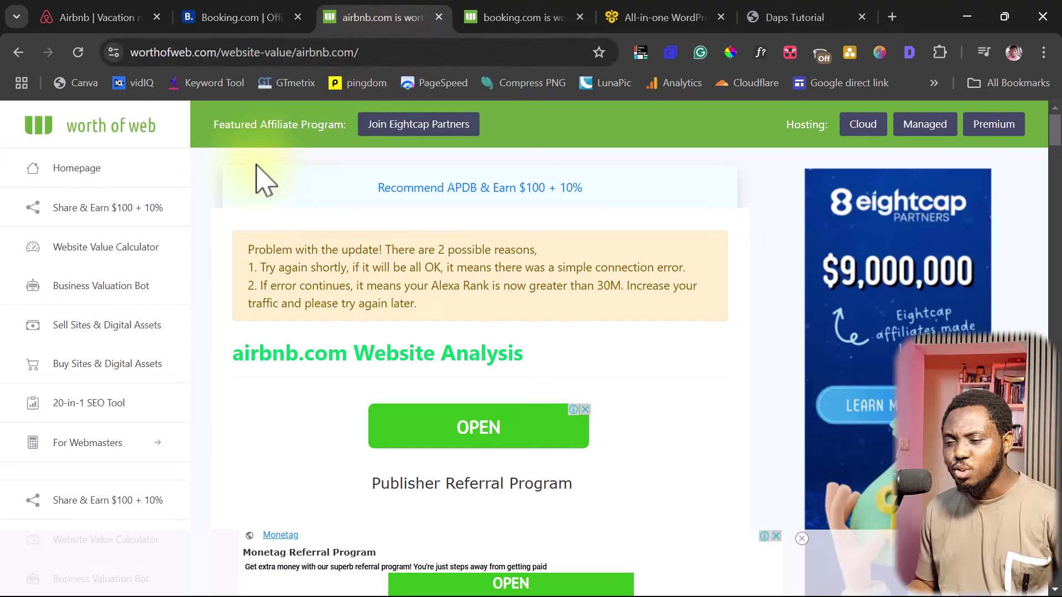
{"action": "scroll", "coordinate": [273, 221], "scroll_direction": "down", "scroll_amount": 3}
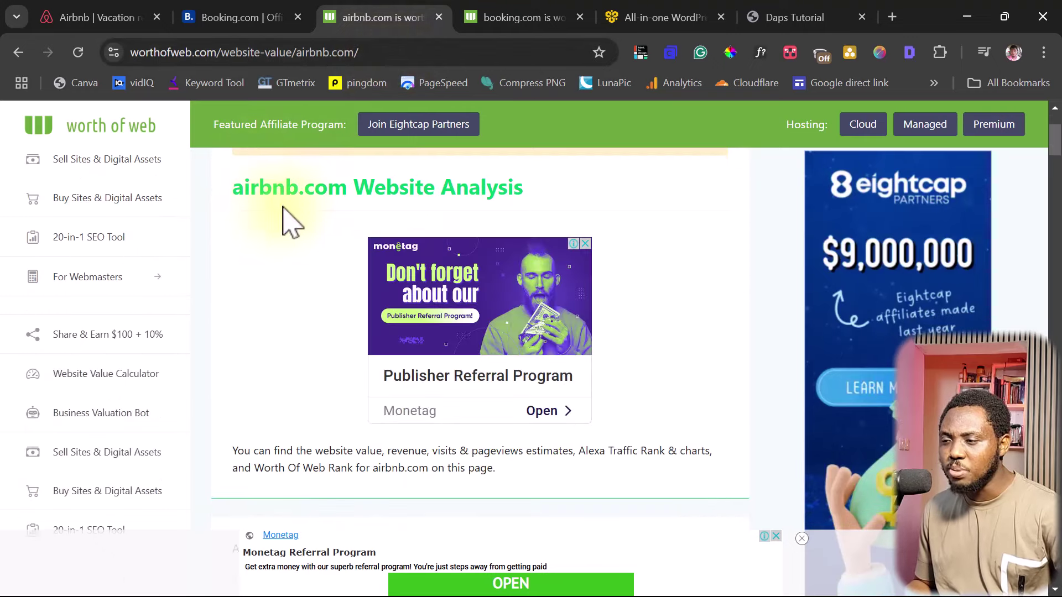
{"action": "scroll", "coordinate": [415, 218], "scroll_direction": "down", "scroll_amount": 5}
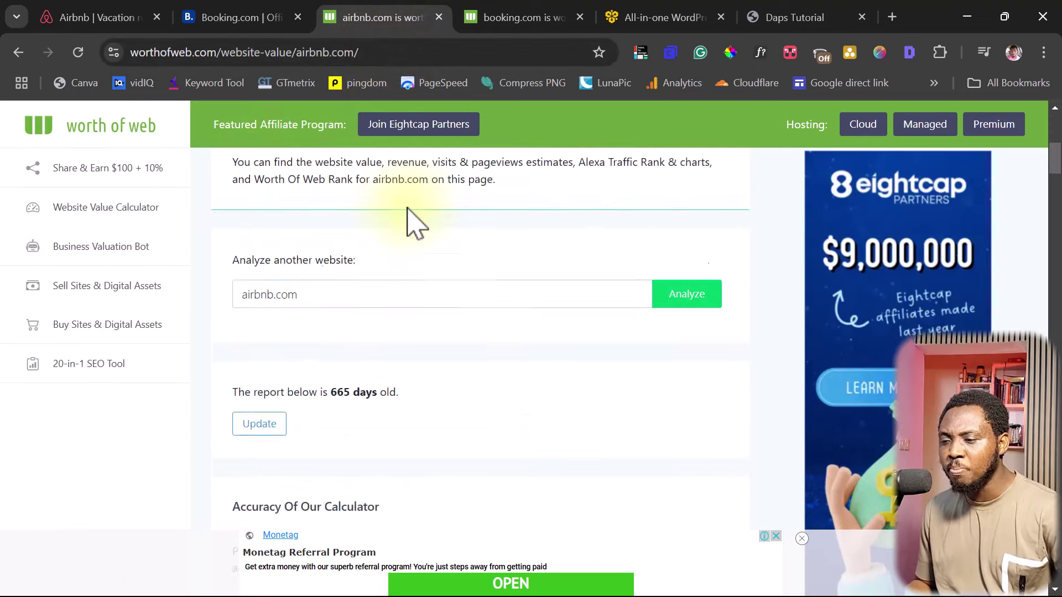
{"action": "scroll", "coordinate": [415, 221], "scroll_direction": "up", "scroll_amount": 7}
{"action": "scroll", "coordinate": [415, 218], "scroll_direction": "down", "scroll_amount": 1}
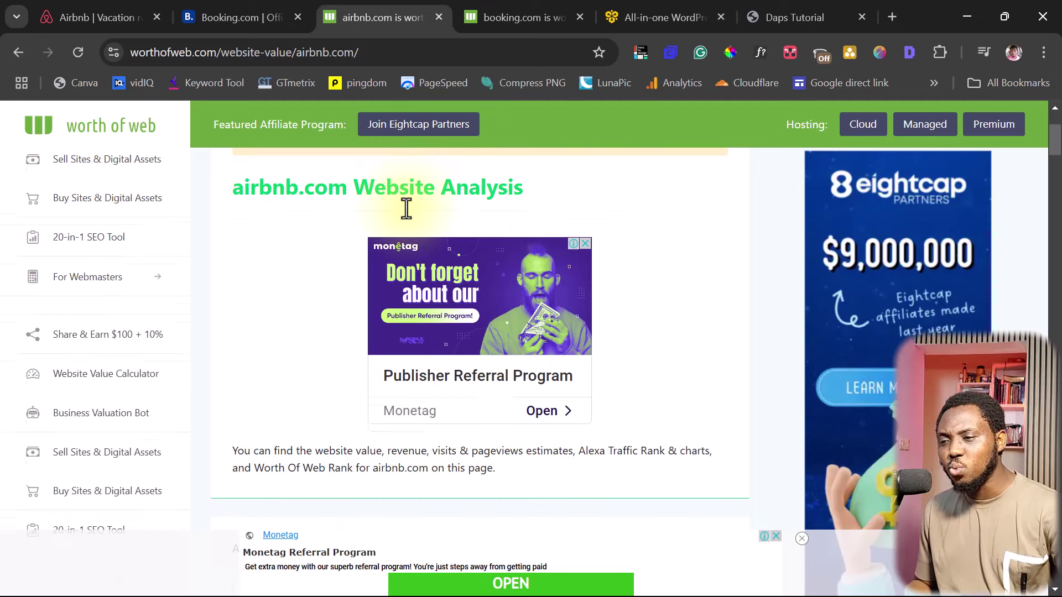
{"action": "left_click_drag", "start_coordinate": [234, 193], "coordinate": [349, 198]}
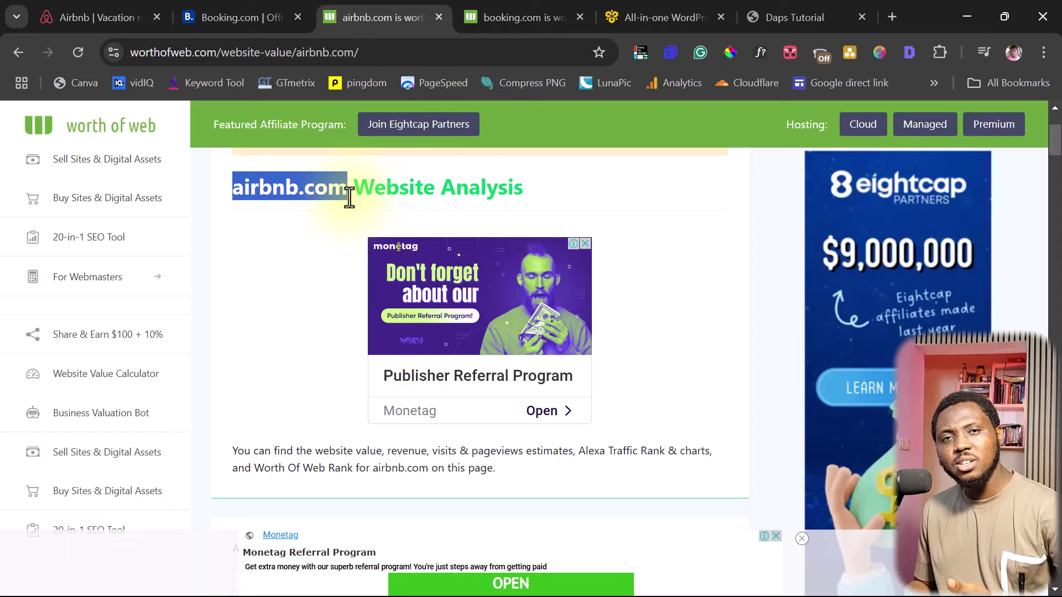
{"action": "scroll", "coordinate": [354, 232], "scroll_direction": "down", "scroll_amount": 15}
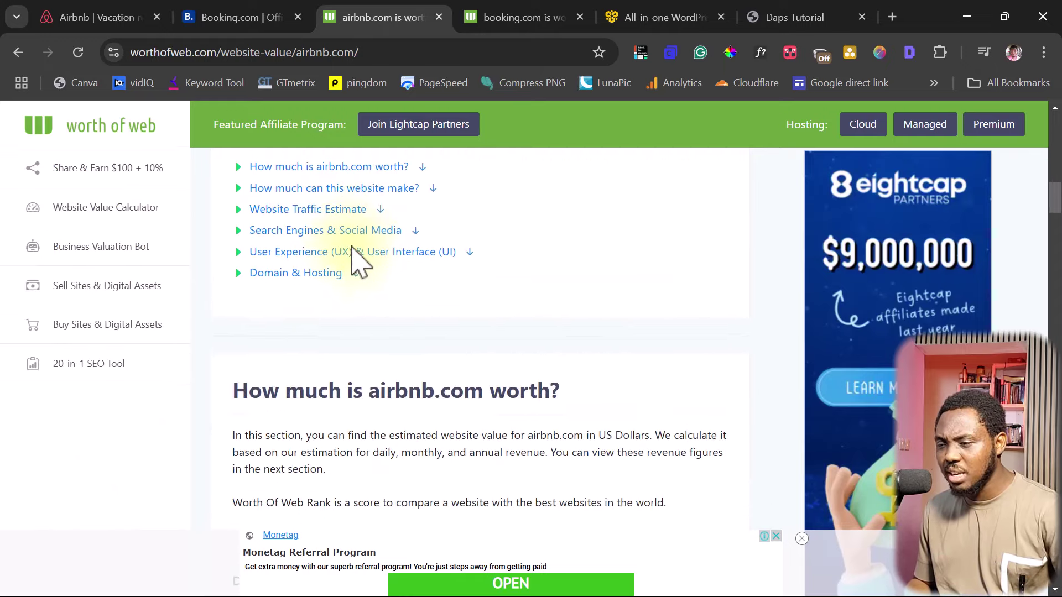
{"action": "scroll", "coordinate": [359, 258], "scroll_direction": "down", "scroll_amount": 3}
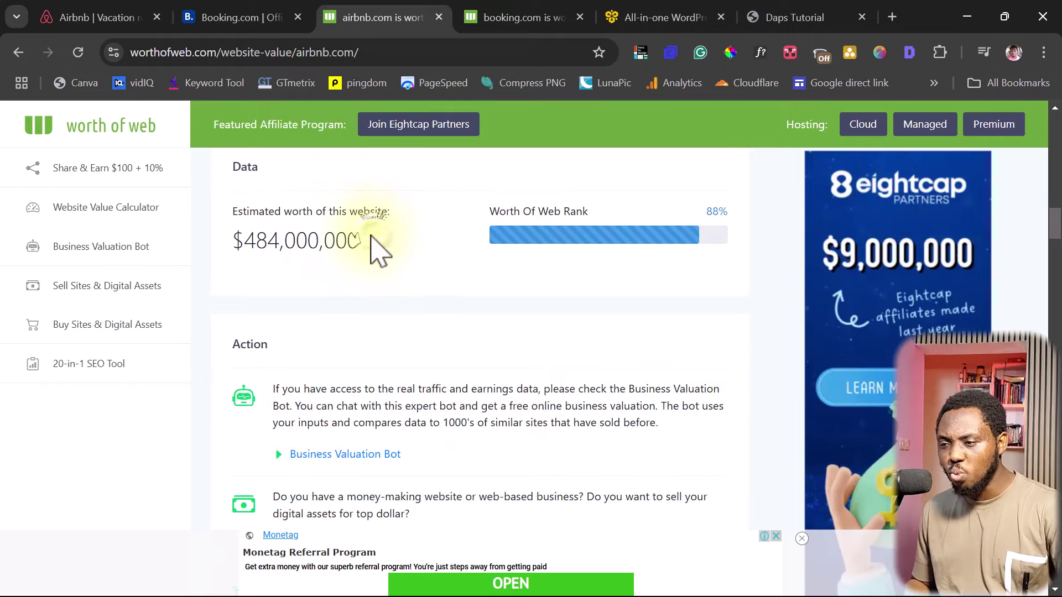
{"action": "left_click_drag", "start_coordinate": [374, 243], "coordinate": [247, 246]}
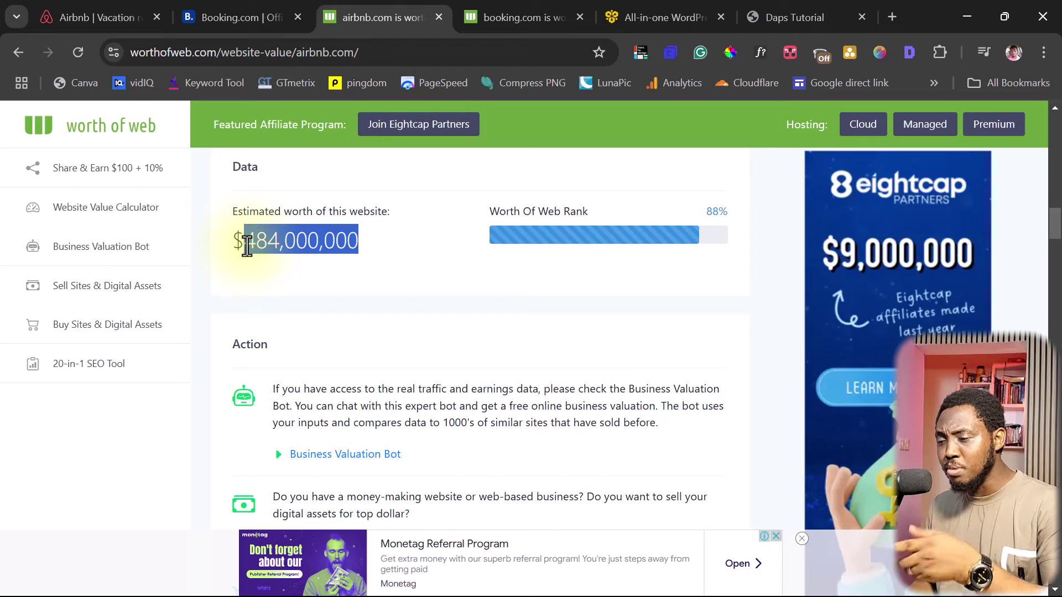
Check the estimated worth of booking.com in its Worth of Web report
{"action": "left_click", "coordinate": [512, 18]}
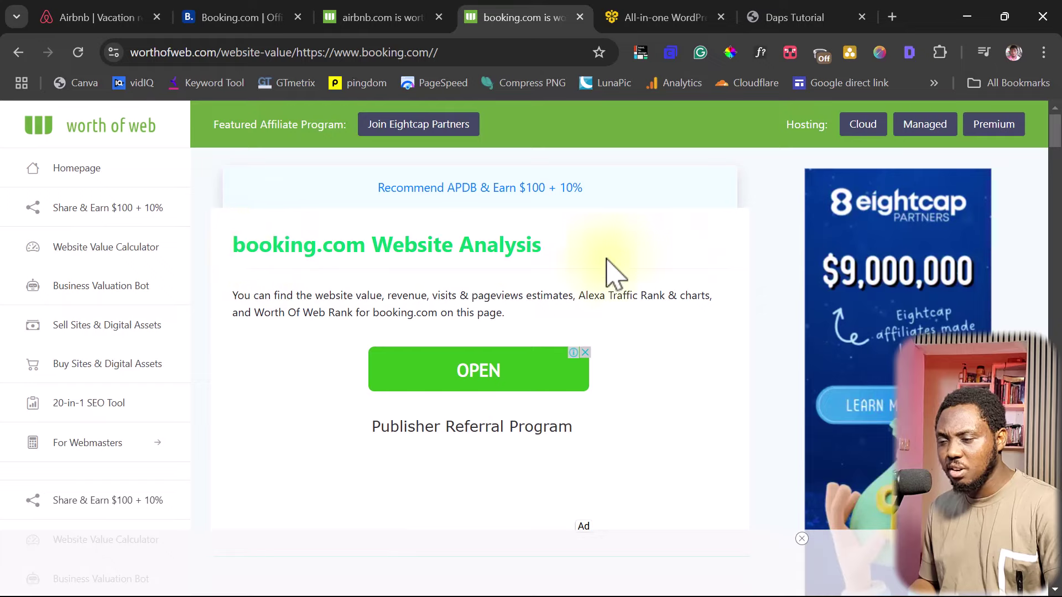
{"action": "scroll", "coordinate": [454, 258], "scroll_direction": "down", "scroll_amount": 20}
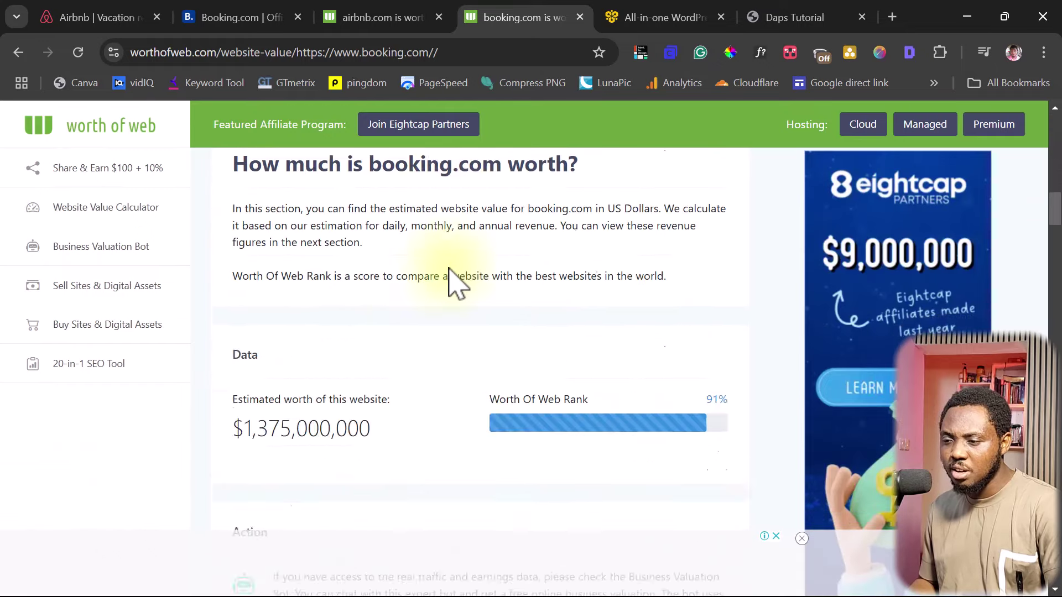
{"action": "scroll", "coordinate": [449, 270], "scroll_direction": "up", "scroll_amount": 4}
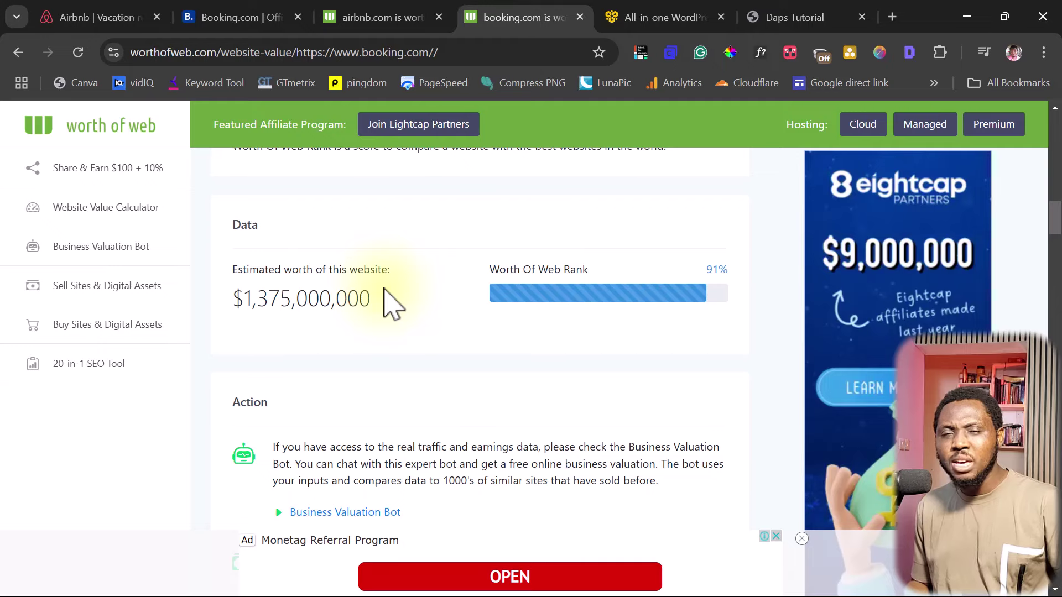
Open the HivePress website and highlight its headline and the description of the multipurpose WordPress plugin
{"action": "left_click", "coordinate": [688, 17]}
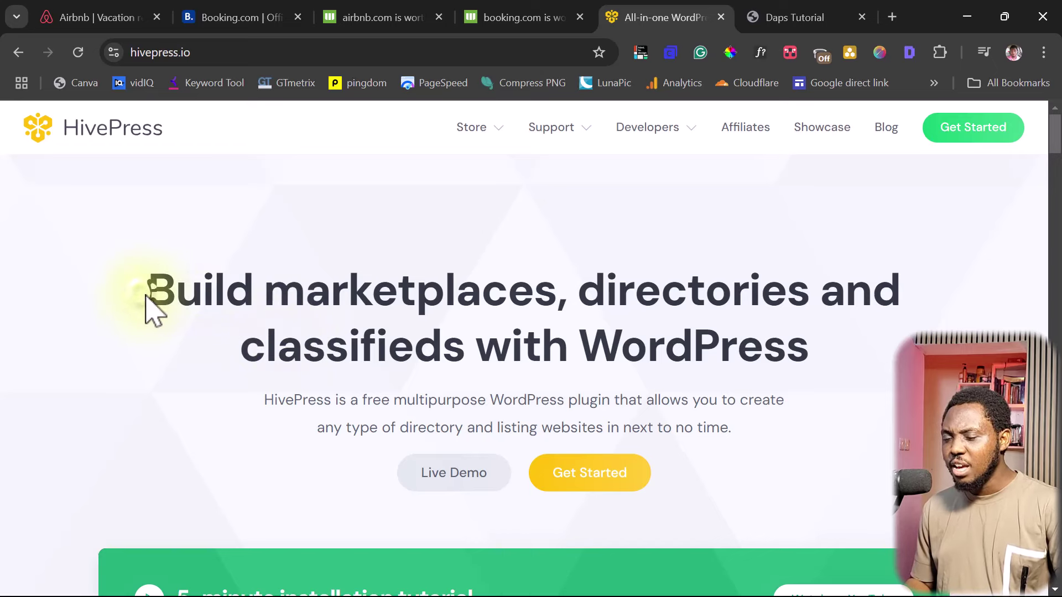
{"action": "left_click_drag", "start_coordinate": [145, 293], "coordinate": [804, 345]}
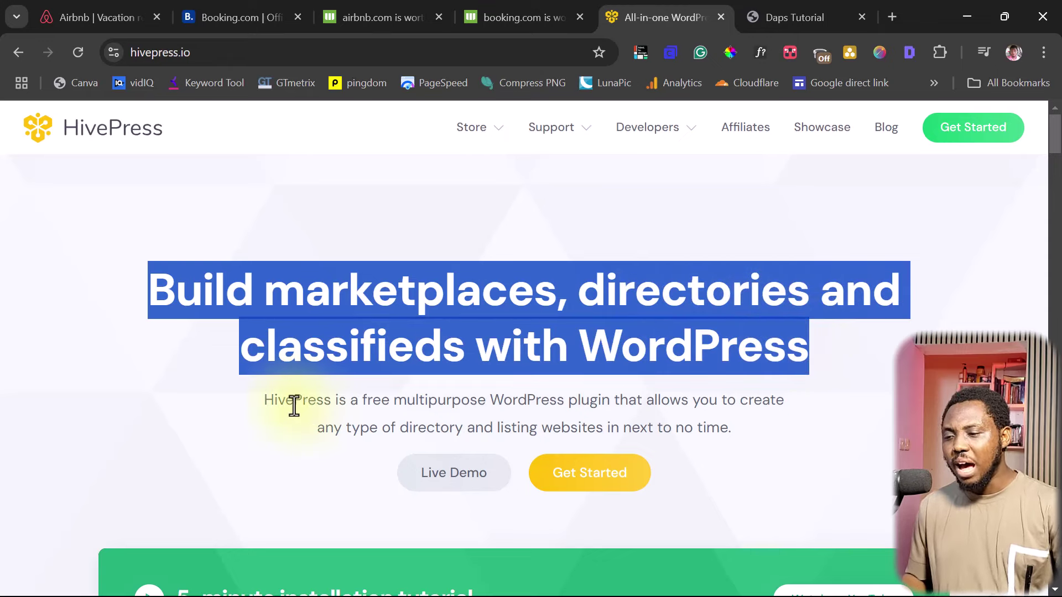
{"action": "left_click_drag", "start_coordinate": [267, 397], "coordinate": [719, 429]}
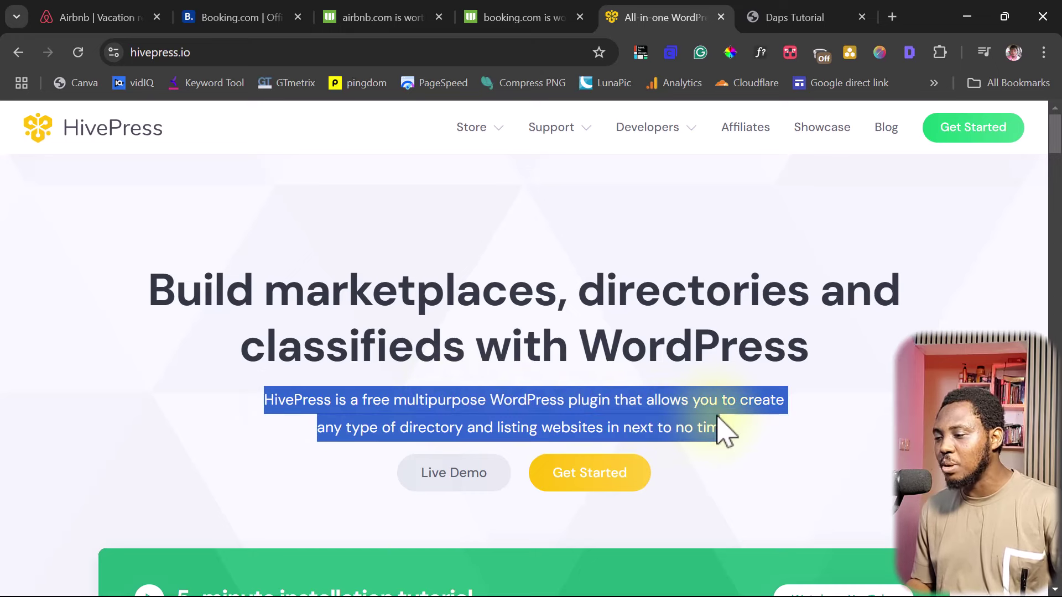
{"action": "left_click_drag", "start_coordinate": [718, 418], "coordinate": [739, 421]}
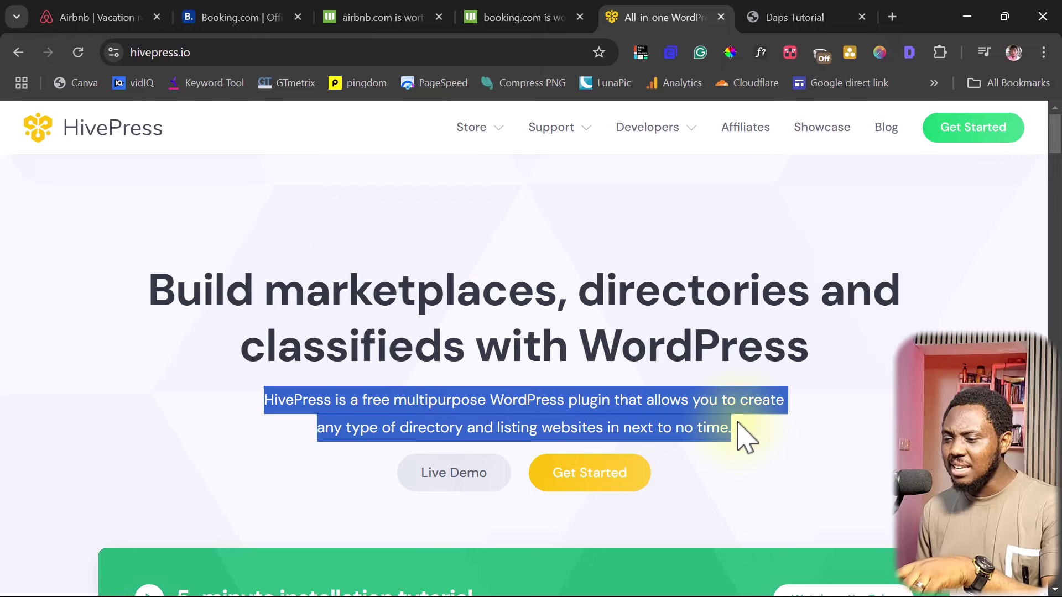
{"action": "left_click", "coordinate": [741, 435]}
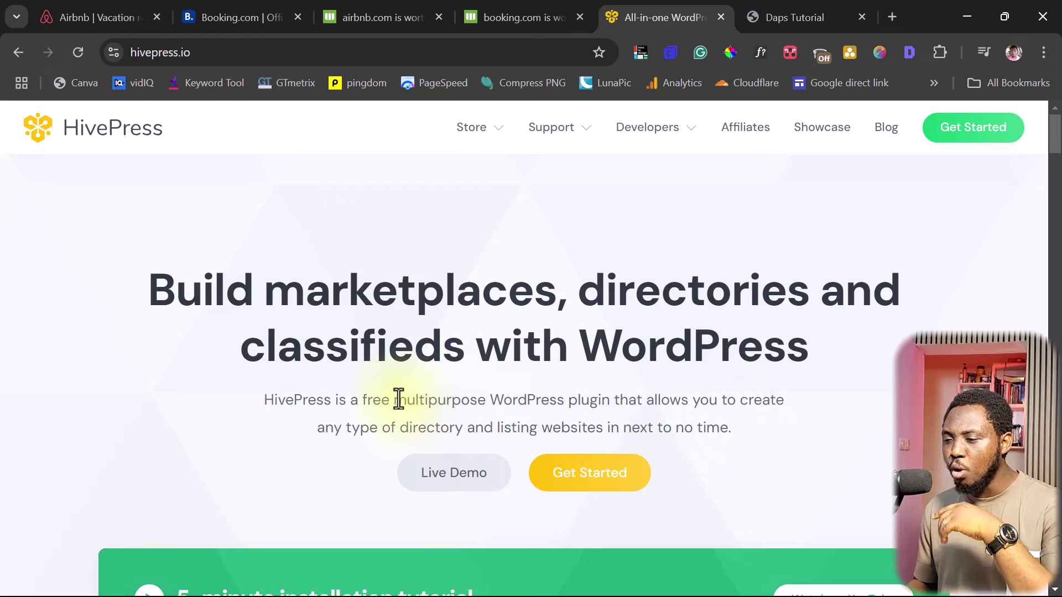
{"action": "left_click_drag", "start_coordinate": [394, 399], "coordinate": [602, 417]}
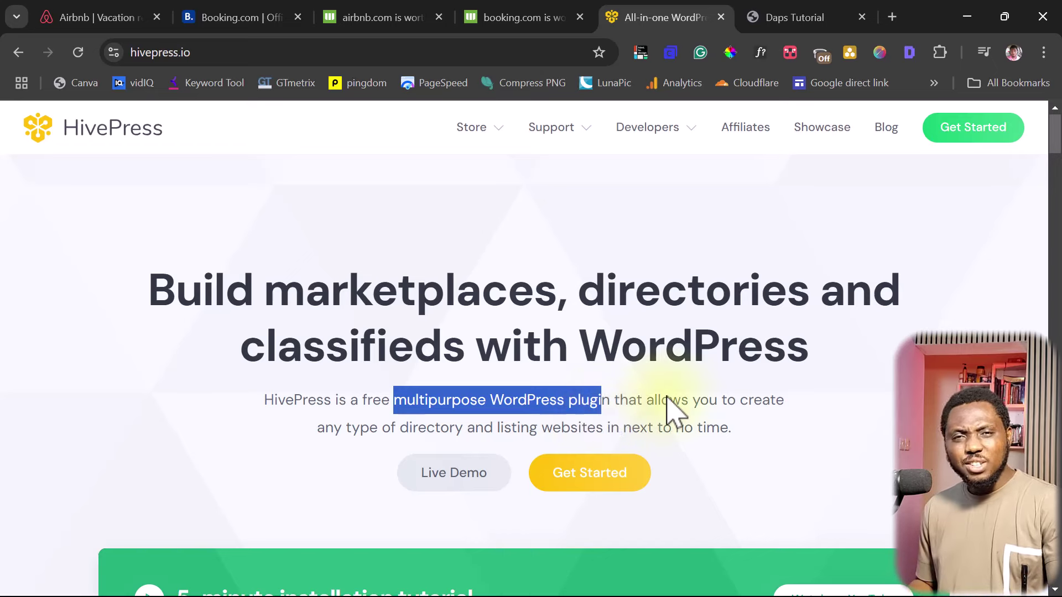
Review the HivePress home page sections on use cases, monetization, real-world platforms and customization
{"action": "scroll", "coordinate": [665, 398], "scroll_direction": "down", "scroll_amount": 7}
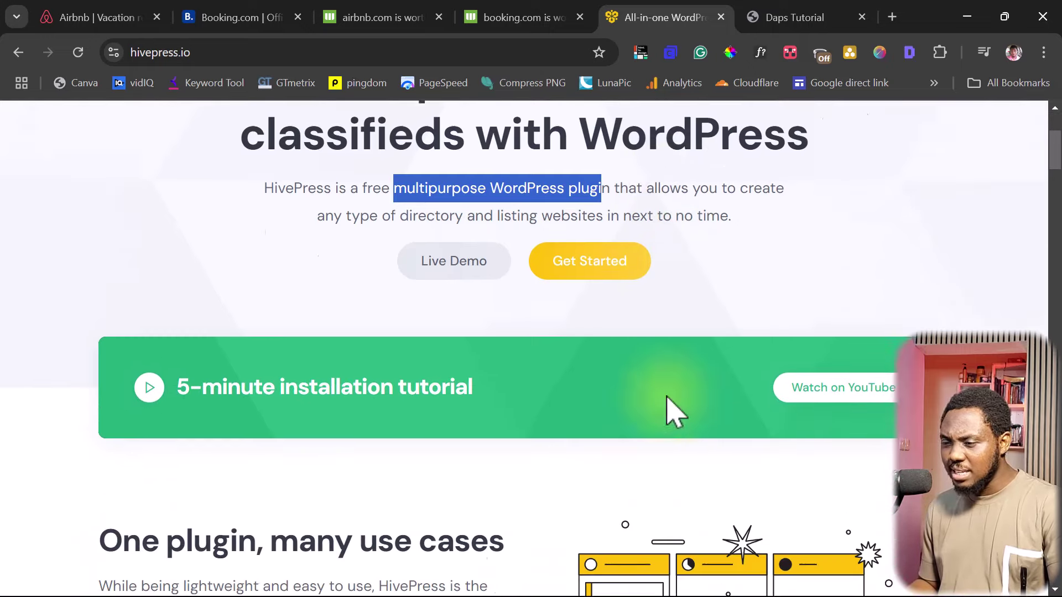
{"action": "scroll", "coordinate": [676, 412], "scroll_direction": "down", "scroll_amount": 3}
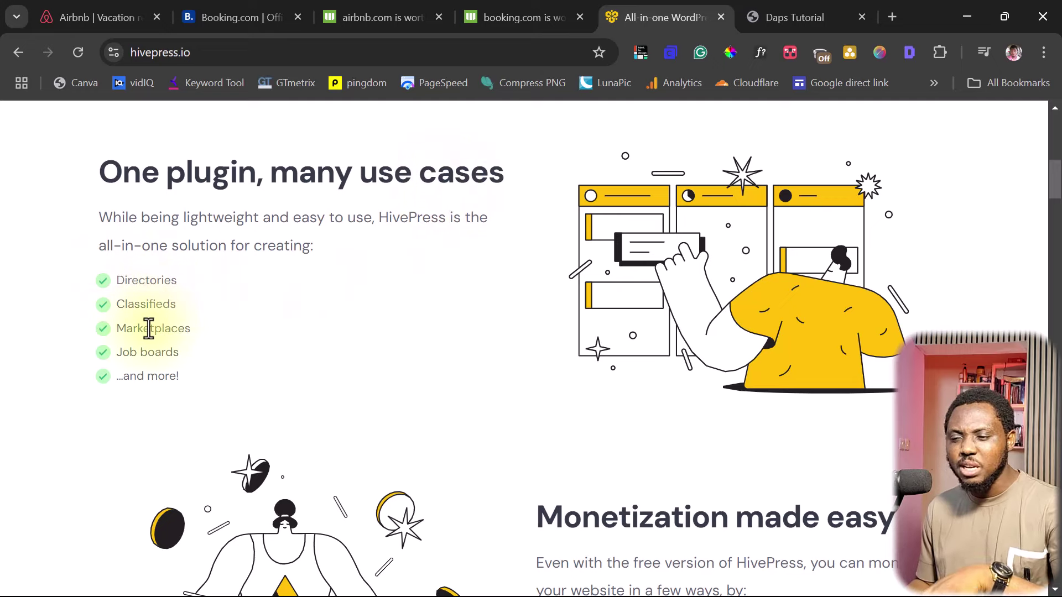
{"action": "scroll", "coordinate": [467, 340], "scroll_direction": "down", "scroll_amount": 3}
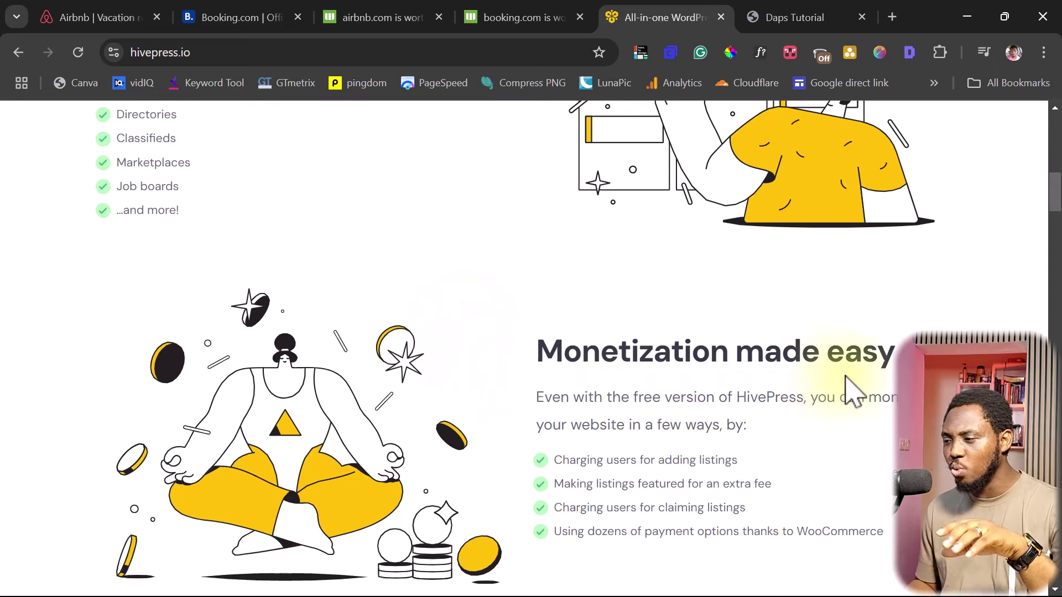
{"action": "scroll", "coordinate": [852, 391], "scroll_direction": "down", "scroll_amount": 6}
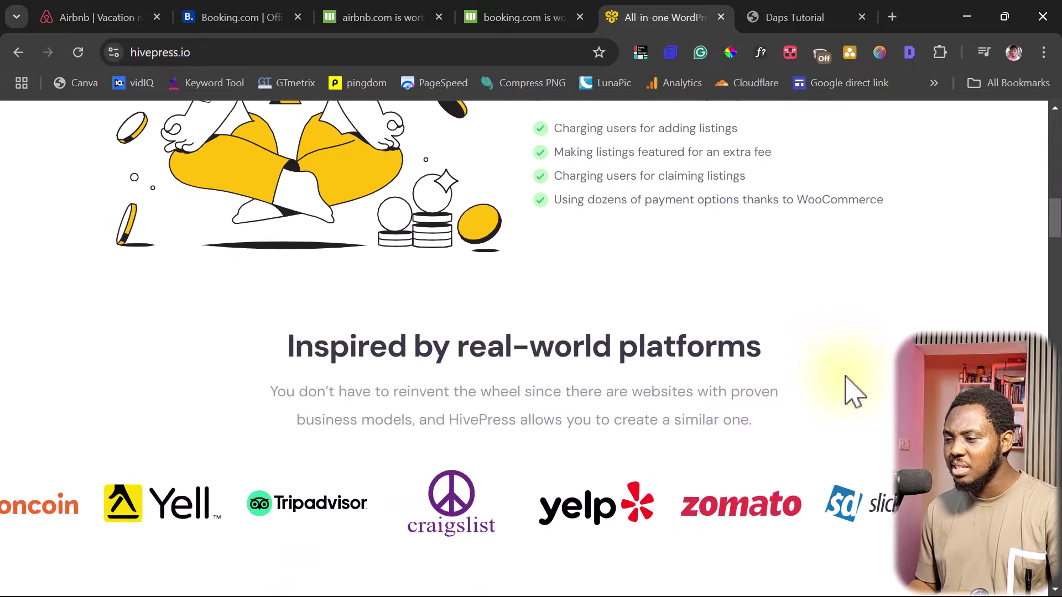
{"action": "scroll", "coordinate": [851, 392], "scroll_direction": "down", "scroll_amount": 3}
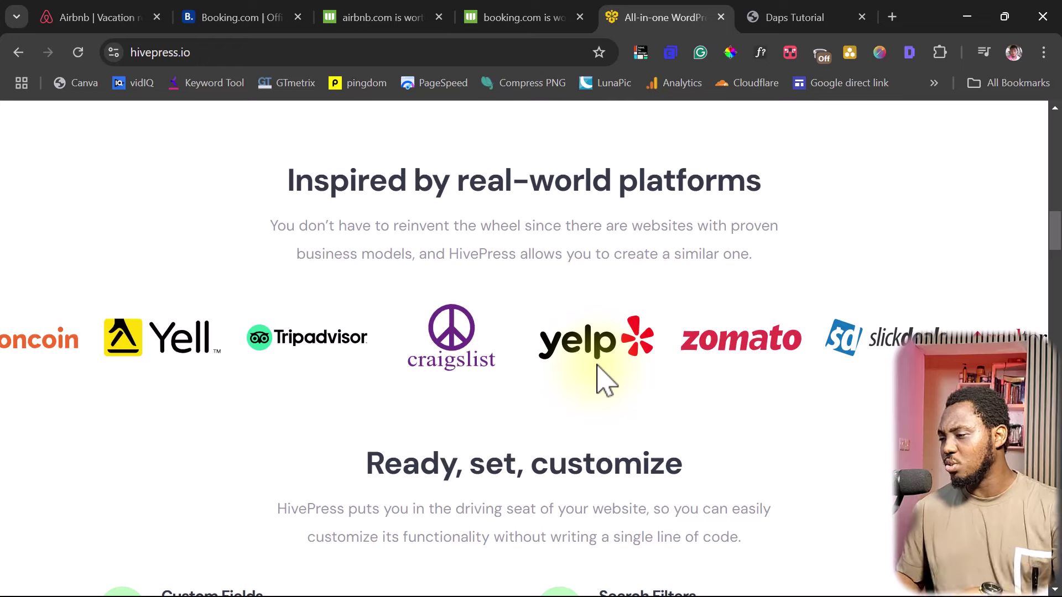
{"action": "scroll", "coordinate": [758, 354], "scroll_direction": "down", "scroll_amount": 6}
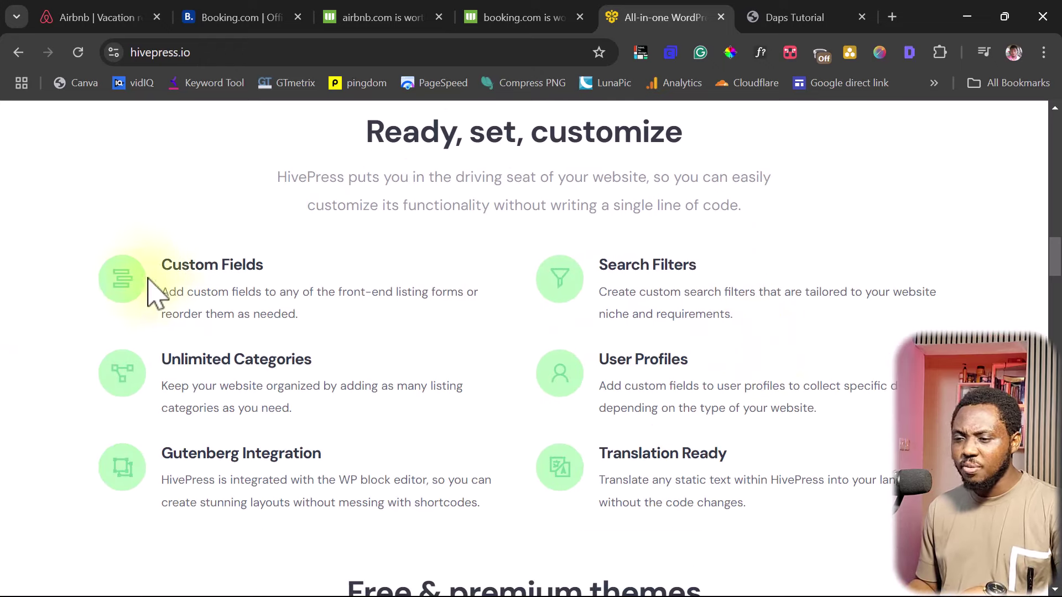
Examine the "Free & premium themes" section on the HivePress home page, including the RentalHive theme
{"action": "scroll", "coordinate": [783, 300], "scroll_direction": "down", "scroll_amount": 6}
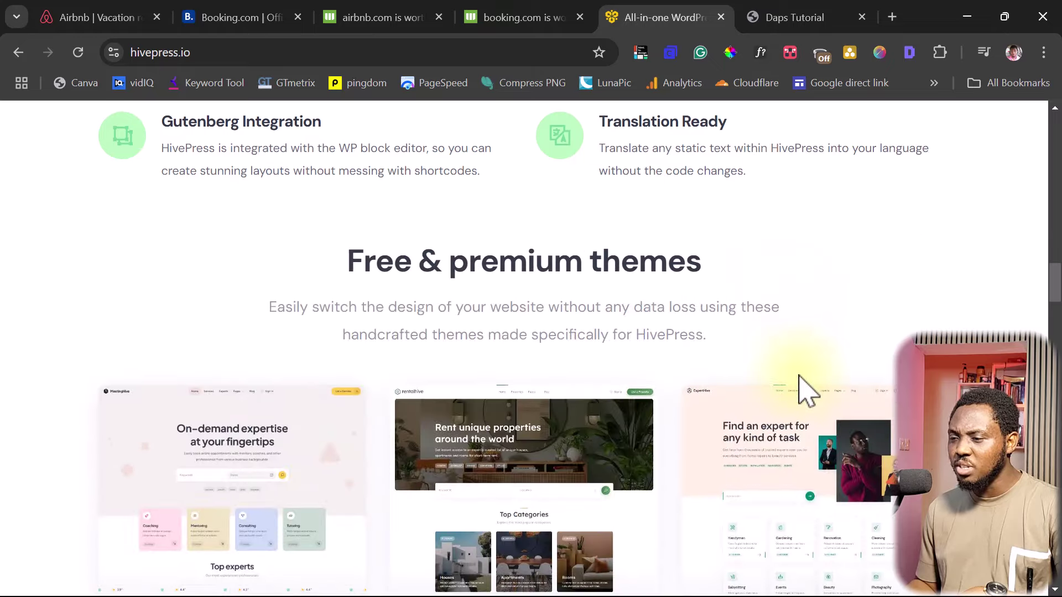
{"action": "scroll", "coordinate": [801, 381], "scroll_direction": "down", "scroll_amount": 4}
{"action": "scroll", "coordinate": [801, 381], "scroll_direction": "up", "scroll_amount": 4}
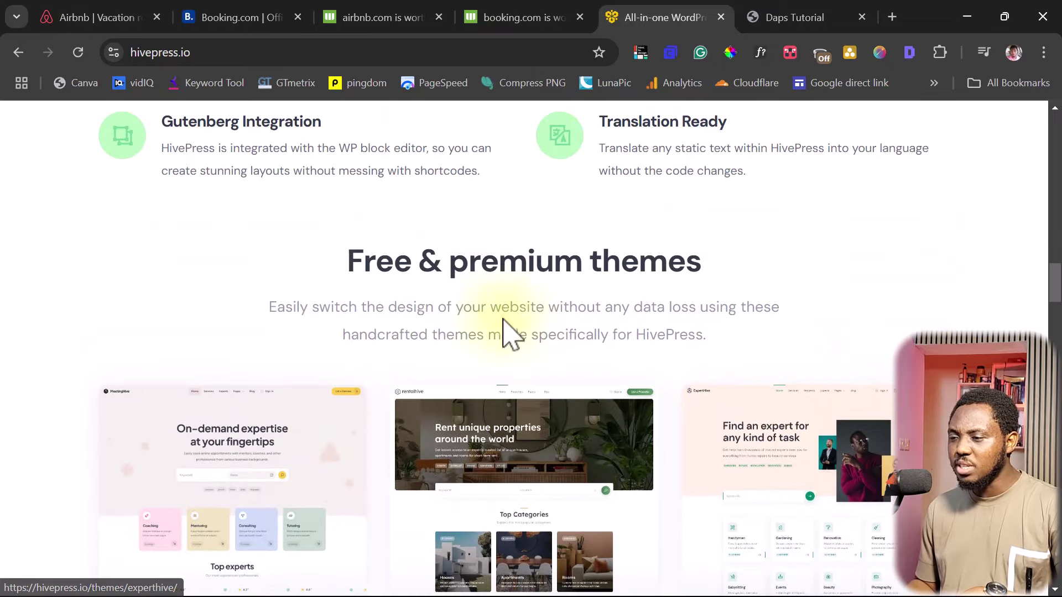
{"action": "left_click_drag", "start_coordinate": [331, 273], "coordinate": [758, 295]}
{"action": "scroll", "coordinate": [180, 351], "scroll_direction": "down", "scroll_amount": 5}
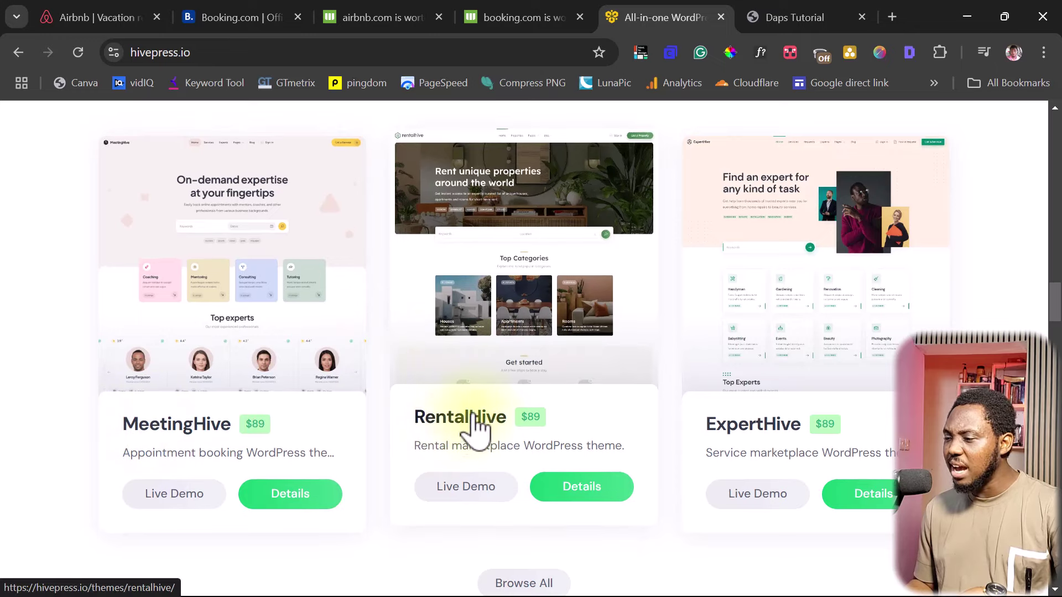
Open the full HivePress theme catalogue and compare the available themes, including the free ListingHive theme
{"action": "scroll", "coordinate": [808, 429], "scroll_direction": "down", "scroll_amount": 5}
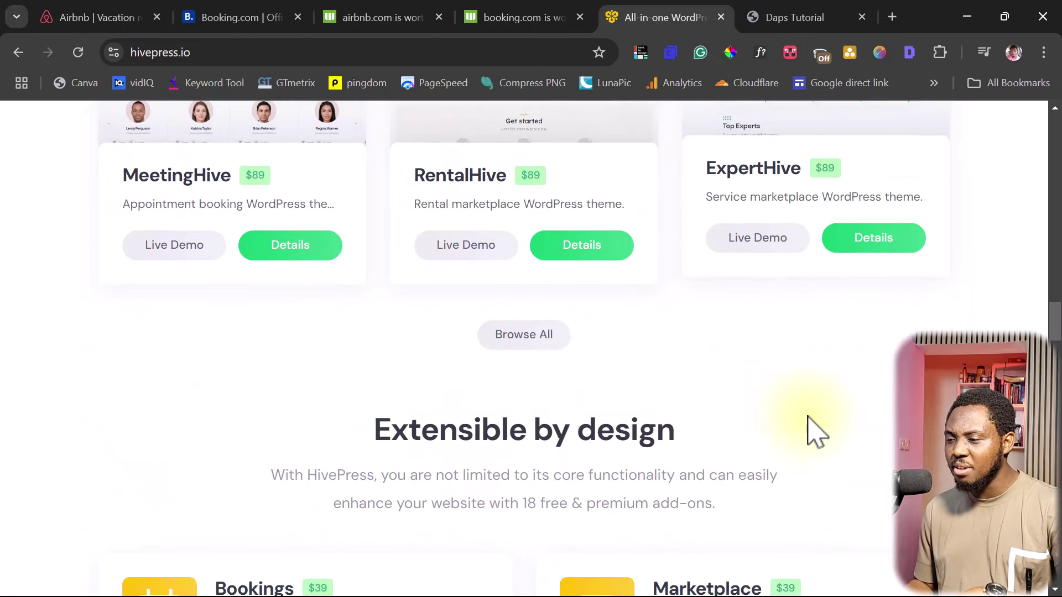
{"action": "left_click", "coordinate": [497, 338]}
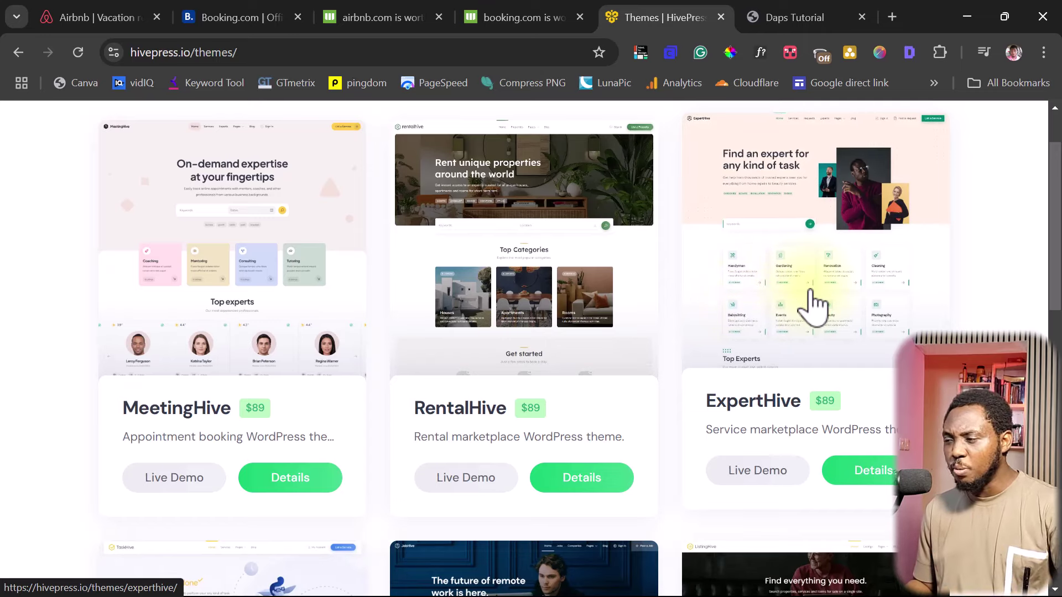
{"action": "scroll", "coordinate": [907, 265], "scroll_direction": "up", "scroll_amount": 2}
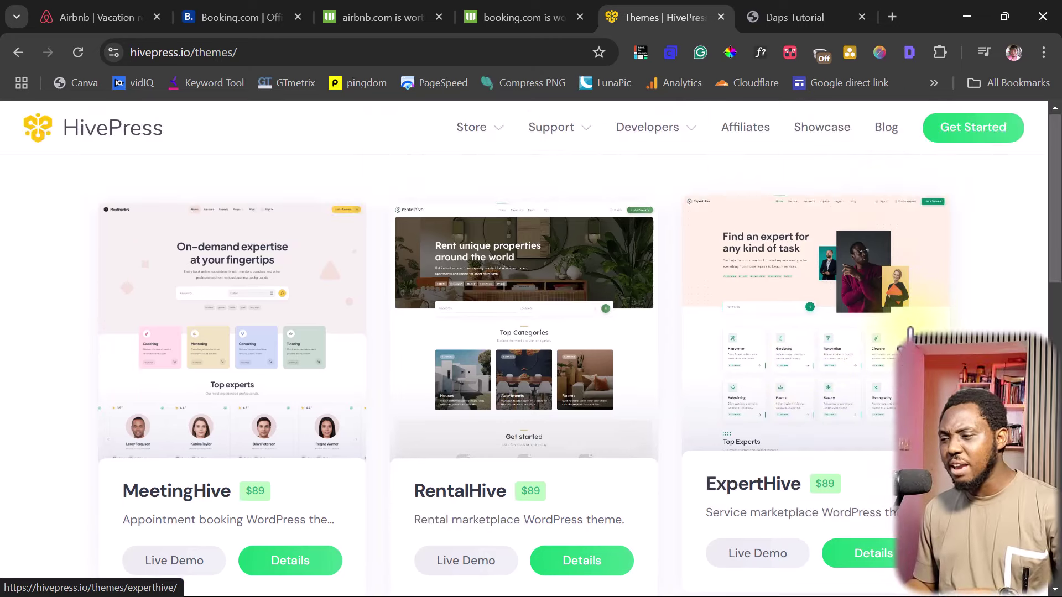
{"action": "scroll", "coordinate": [876, 275], "scroll_direction": "down", "scroll_amount": 7}
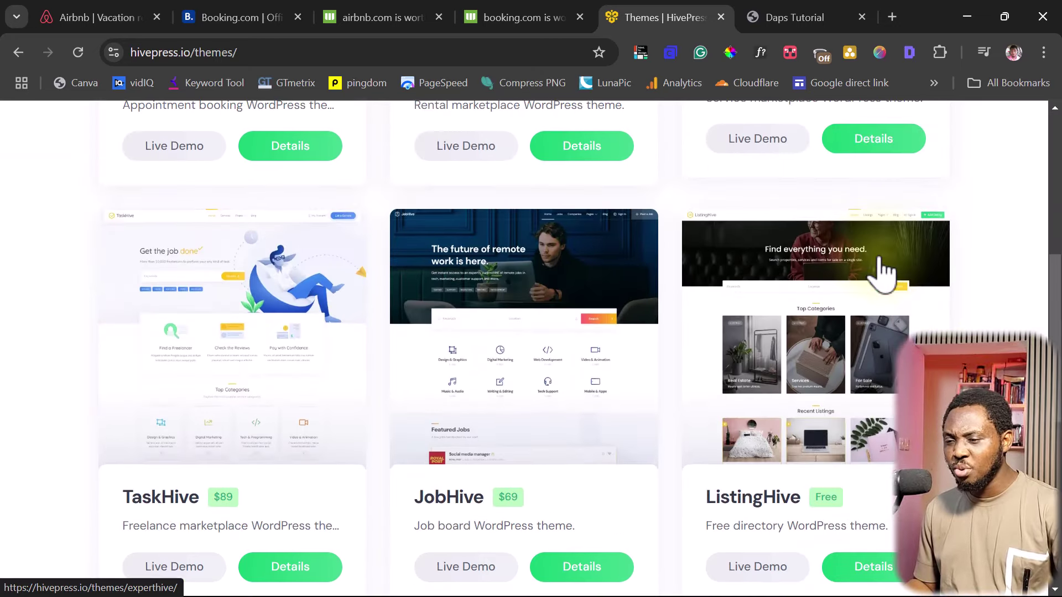
{"action": "scroll", "coordinate": [883, 271], "scroll_direction": "down", "scroll_amount": 3}
{"action": "scroll", "coordinate": [263, 353], "scroll_direction": "up", "scroll_amount": 2}
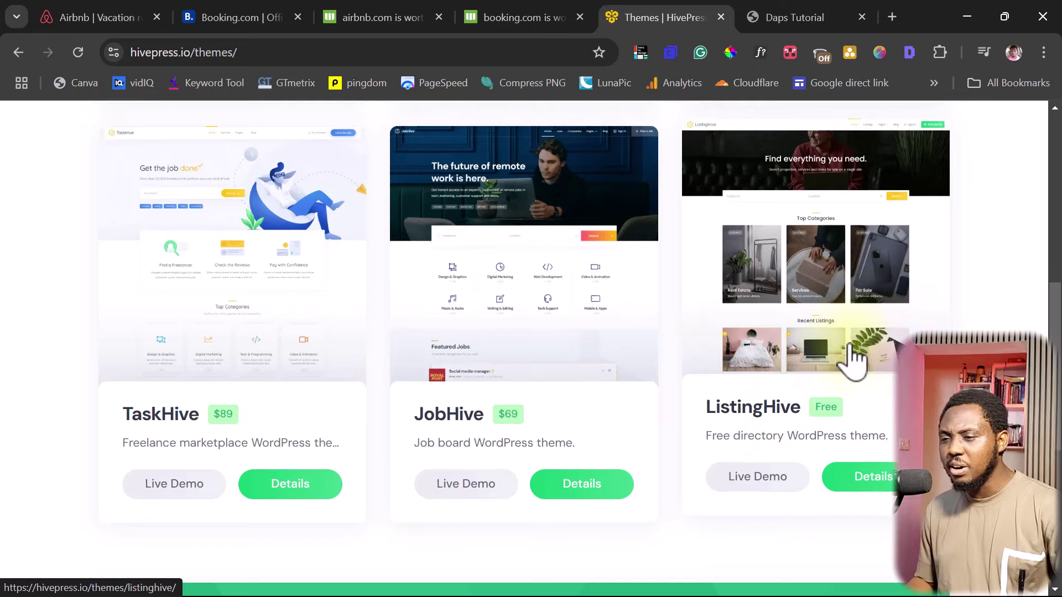
{"action": "scroll", "coordinate": [857, 348], "scroll_direction": "up", "scroll_amount": 2}
{"action": "scroll", "coordinate": [252, 401], "scroll_direction": "down", "scroll_amount": 2}
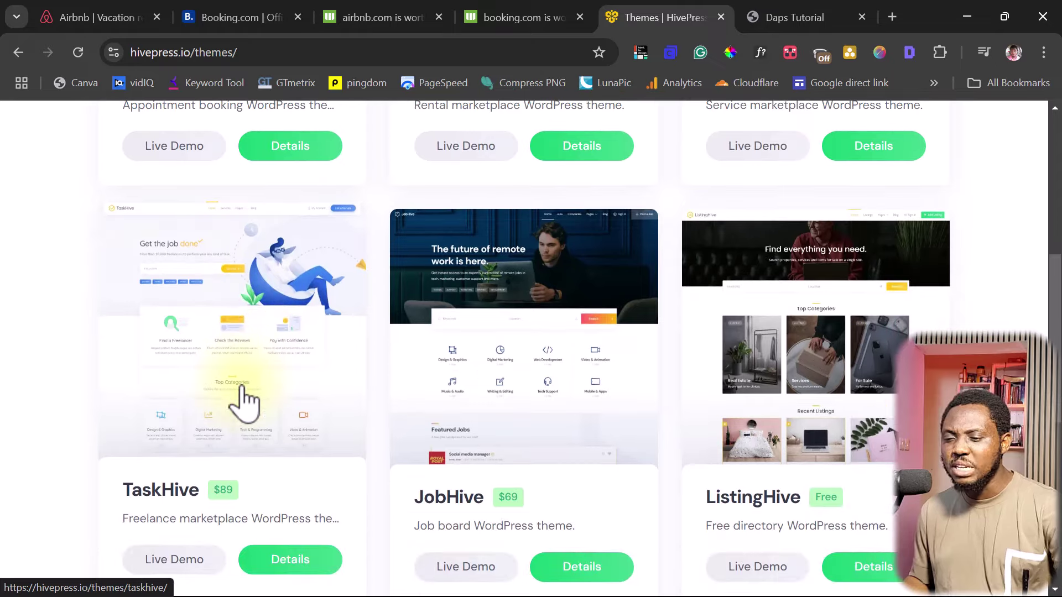
Compare the MeetingHive, RentalHive, ExpertHive, TaskHive, JobHive and ListingHive themes by purpose and price in the catalogue
{"action": "scroll", "coordinate": [245, 401], "scroll_direction": "up", "scroll_amount": 4}
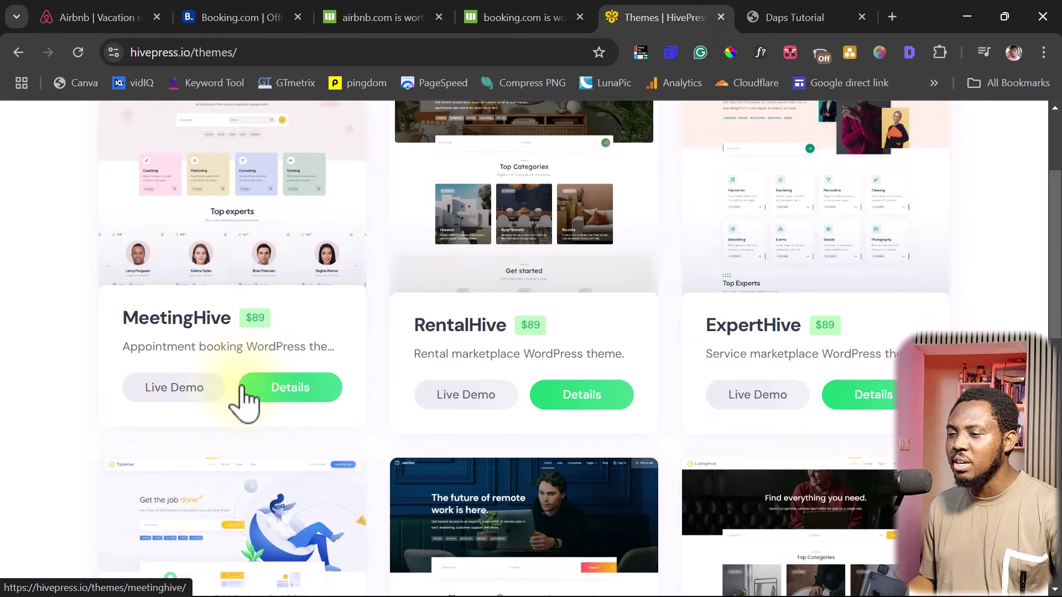
{"action": "scroll", "coordinate": [245, 400], "scroll_direction": "up", "scroll_amount": 2}
{"action": "scroll", "coordinate": [245, 401], "scroll_direction": "up", "scroll_amount": 1}
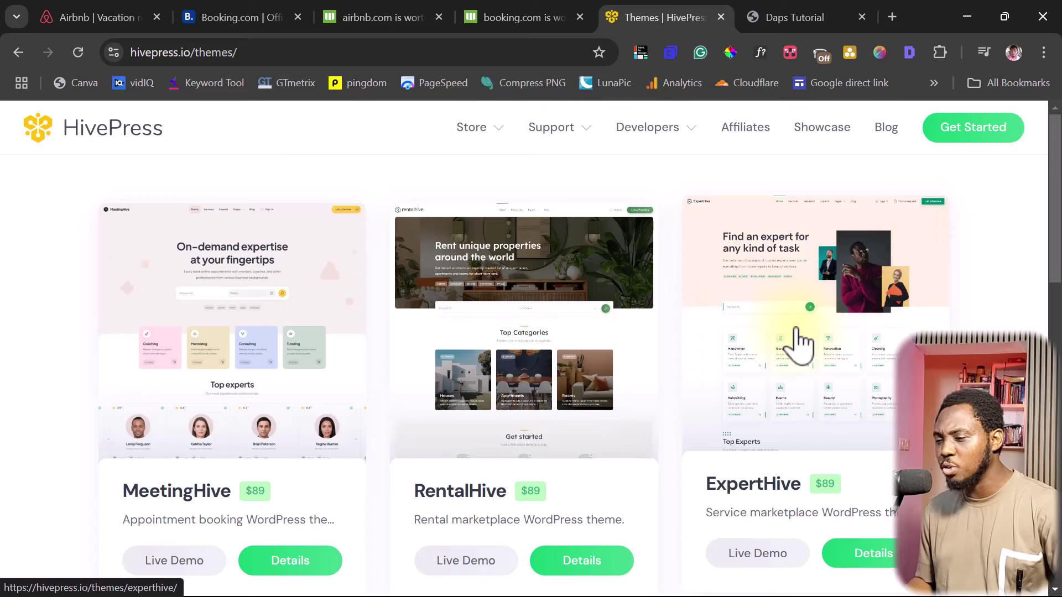
{"action": "scroll", "coordinate": [795, 349], "scroll_direction": "down", "scroll_amount": 1}
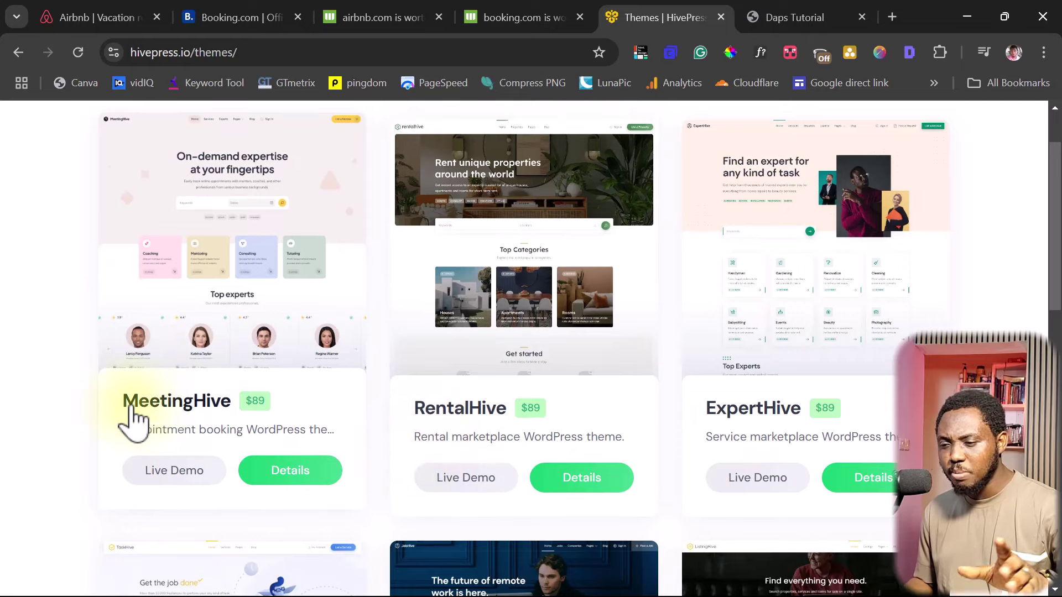
{"action": "scroll", "coordinate": [169, 414], "scroll_direction": "down", "scroll_amount": 6}
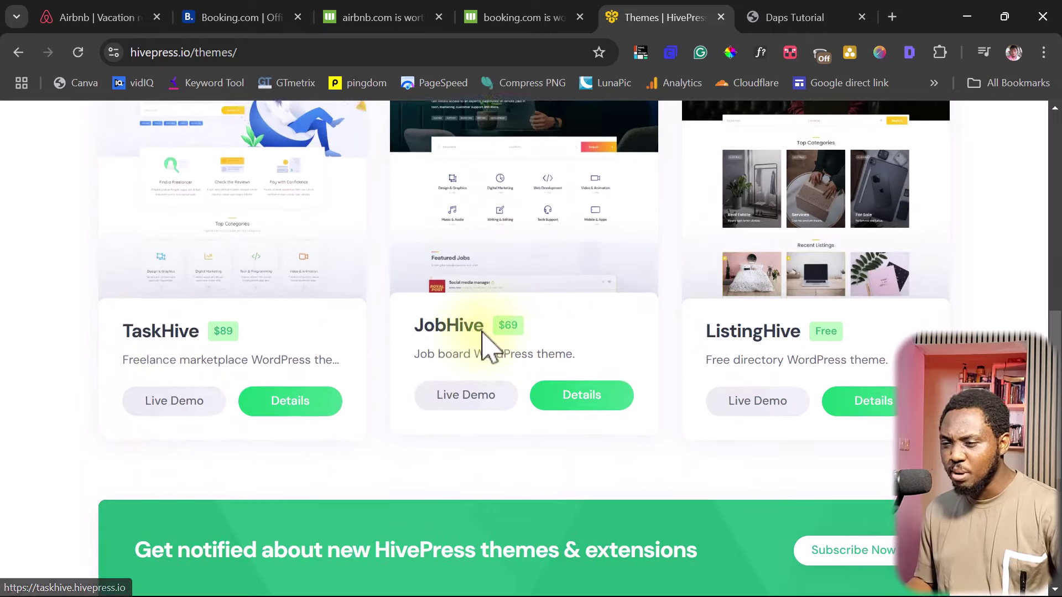
{"action": "scroll", "coordinate": [486, 344], "scroll_direction": "up", "scroll_amount": 3}
{"action": "scroll", "coordinate": [479, 331], "scroll_direction": "up", "scroll_amount": 3}
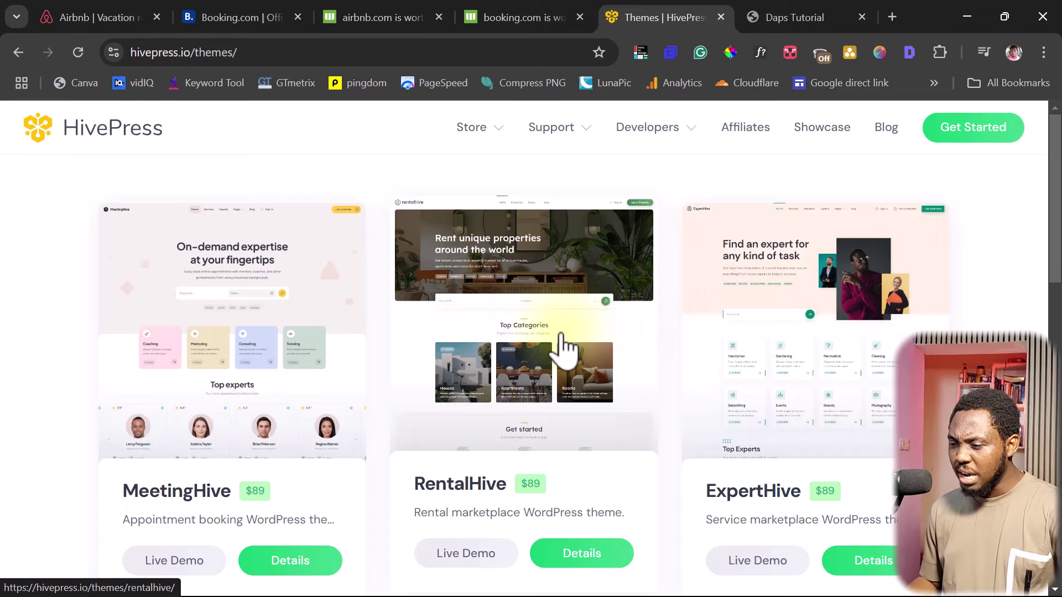
Open the RentalHive theme's details page and review its booking process, booking management and pricing sections
{"action": "scroll", "coordinate": [567, 476], "scroll_direction": "down", "scroll_amount": 3}
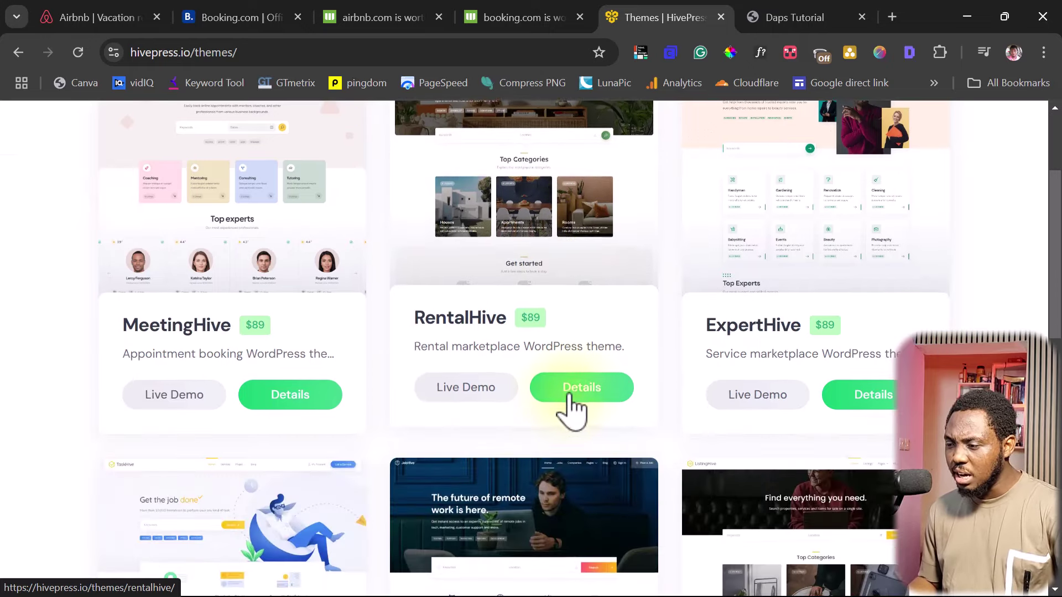
{"action": "left_click", "coordinate": [575, 390]}
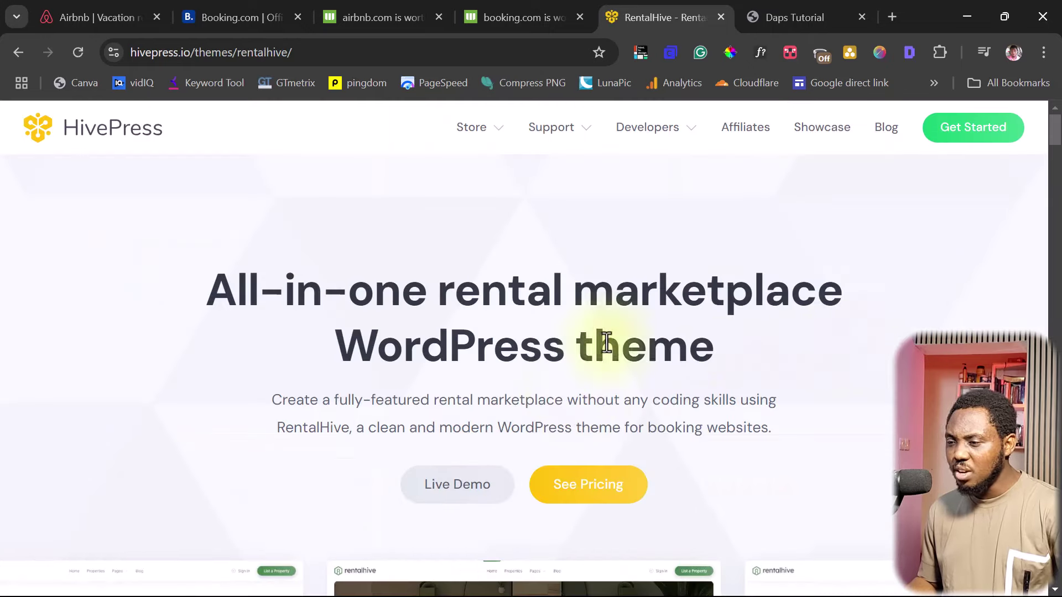
{"action": "scroll", "coordinate": [836, 291], "scroll_direction": "down", "scroll_amount": 6}
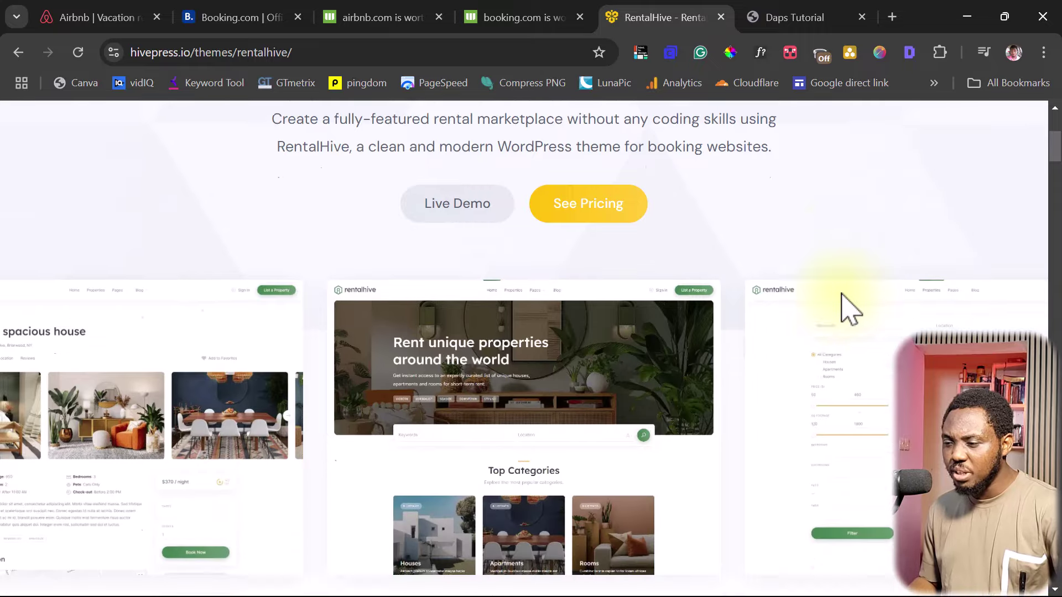
{"action": "scroll", "coordinate": [849, 309], "scroll_direction": "down", "scroll_amount": 7}
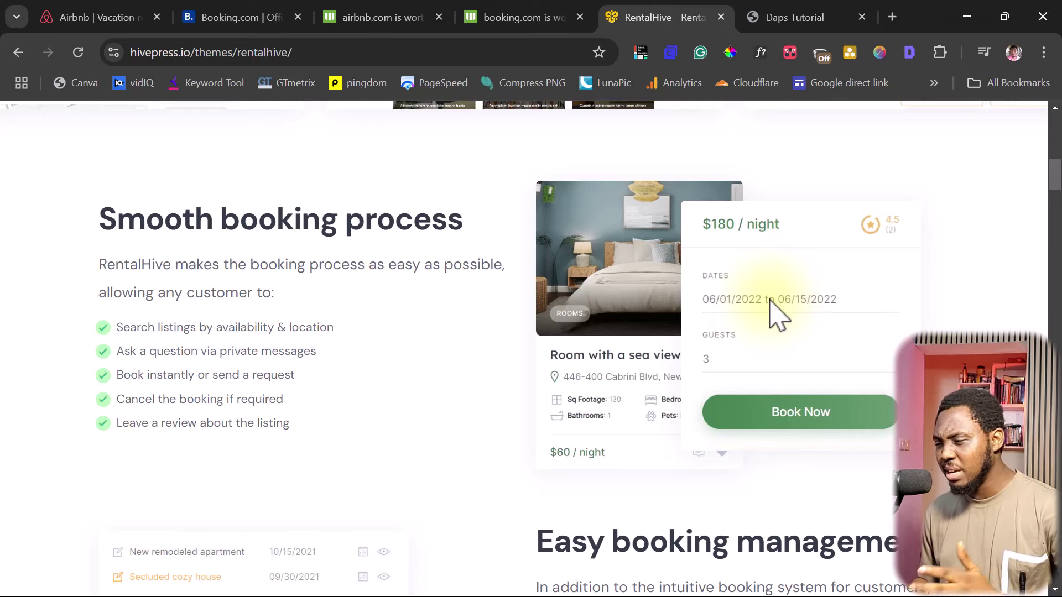
{"action": "scroll", "coordinate": [785, 326], "scroll_direction": "down", "scroll_amount": 6}
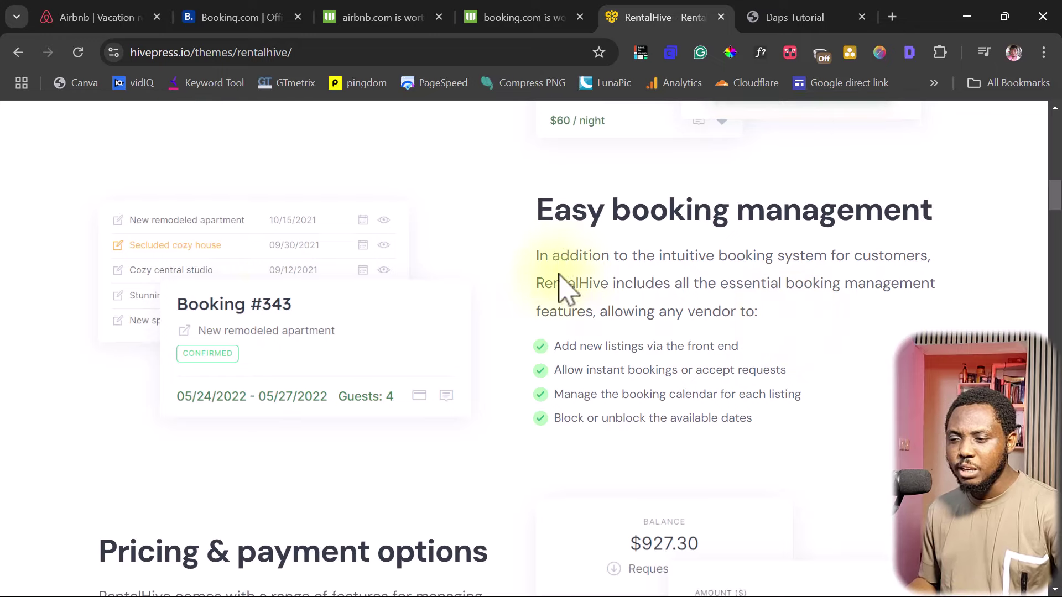
{"action": "scroll", "coordinate": [520, 285], "scroll_direction": "down", "scroll_amount": 7}
{"action": "scroll", "coordinate": [524, 285], "scroll_direction": "up", "scroll_amount": 3}
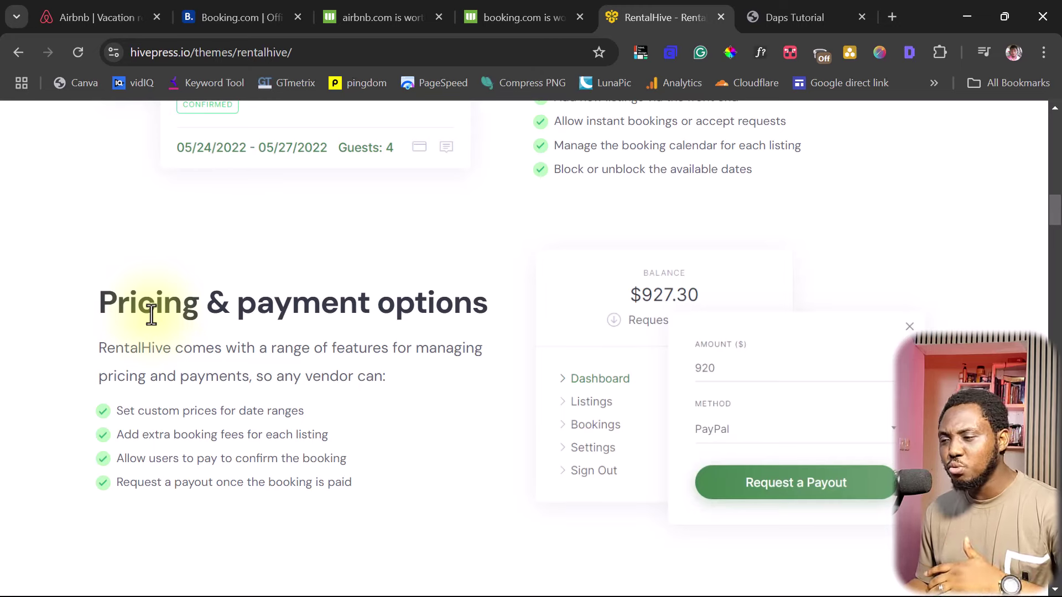
Review RentalHive's payment options, booking features, monetization, support, use cases and customization options on its details page
{"action": "scroll", "coordinate": [151, 315], "scroll_direction": "down", "scroll_amount": 6}
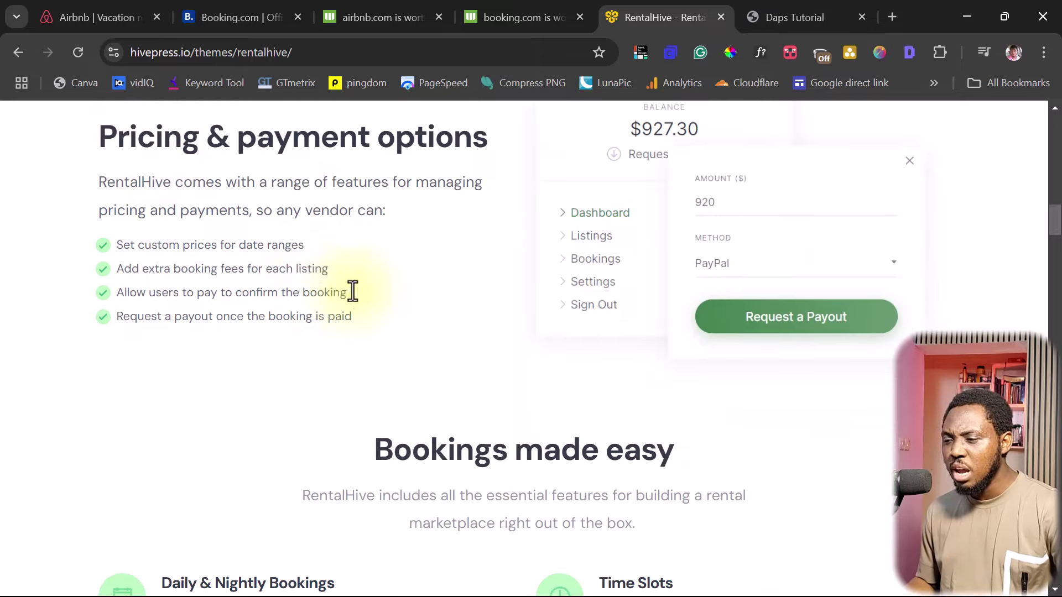
{"action": "scroll", "coordinate": [372, 289], "scroll_direction": "down", "scroll_amount": 5}
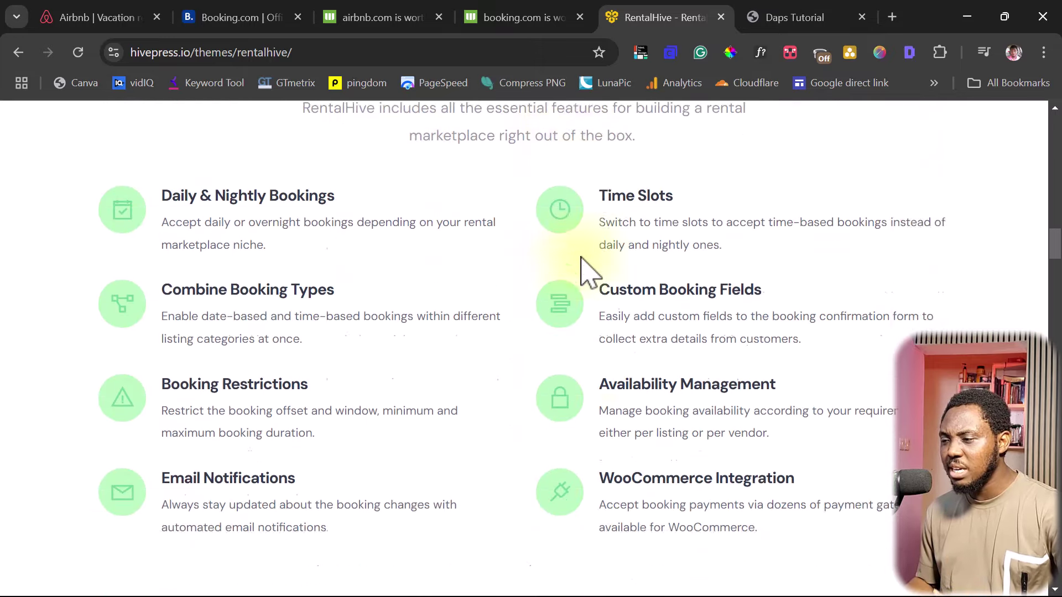
{"action": "scroll", "coordinate": [498, 276], "scroll_direction": "down", "scroll_amount": 10}
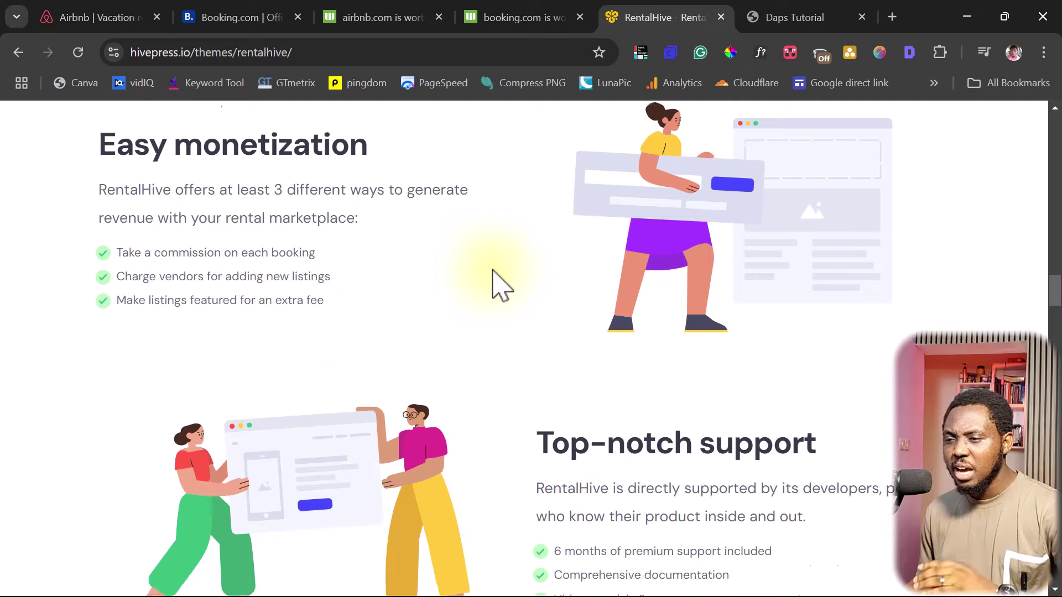
{"action": "scroll", "coordinate": [493, 284], "scroll_direction": "up", "scroll_amount": 2}
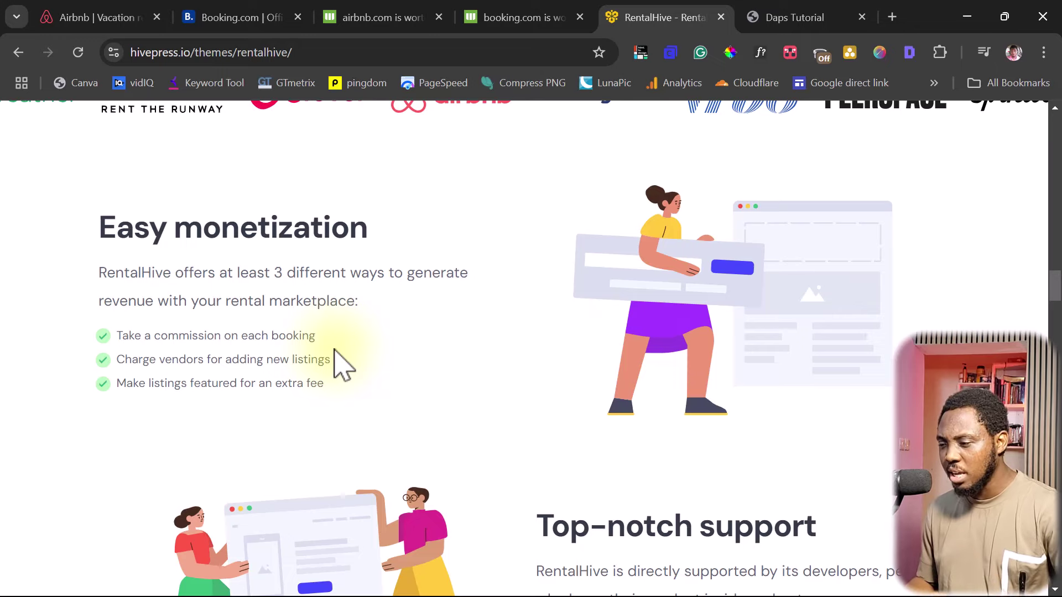
{"action": "scroll", "coordinate": [437, 356], "scroll_direction": "down", "scroll_amount": 5}
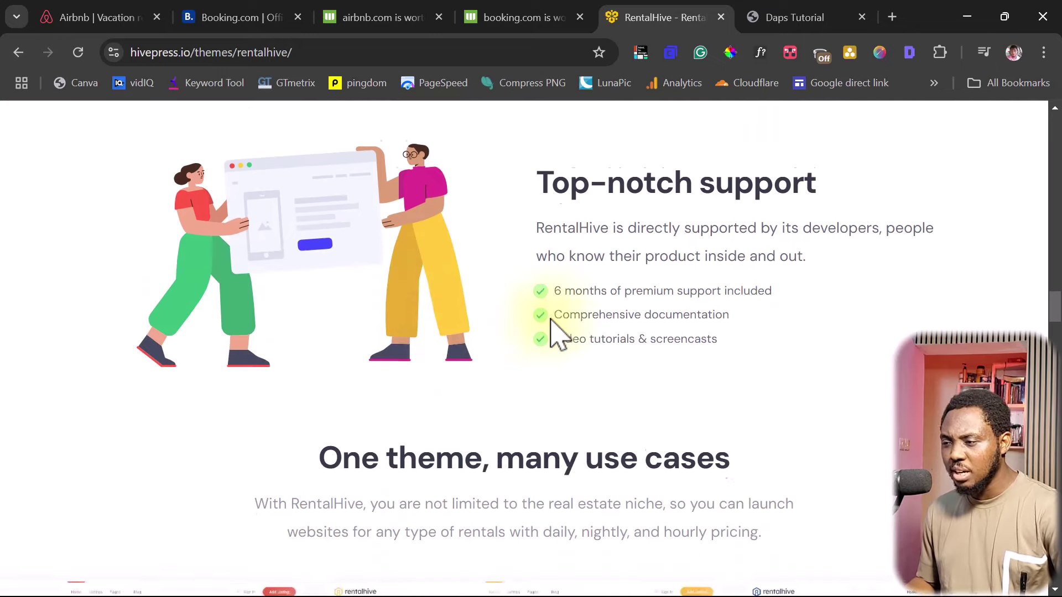
{"action": "scroll", "coordinate": [554, 331], "scroll_direction": "down", "scroll_amount": 3}
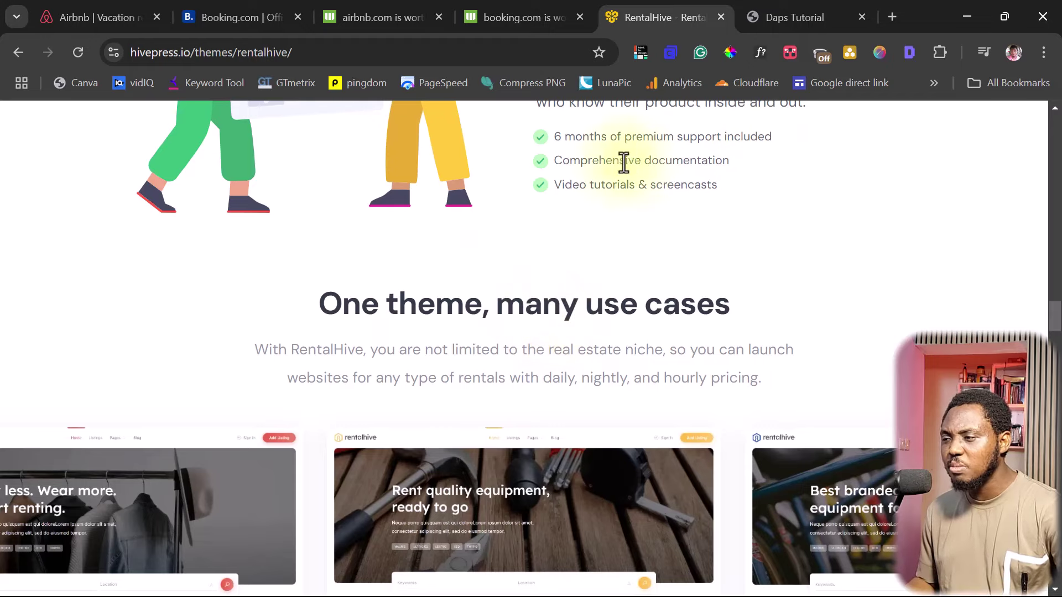
{"action": "scroll", "coordinate": [810, 185], "scroll_direction": "down", "scroll_amount": 10}
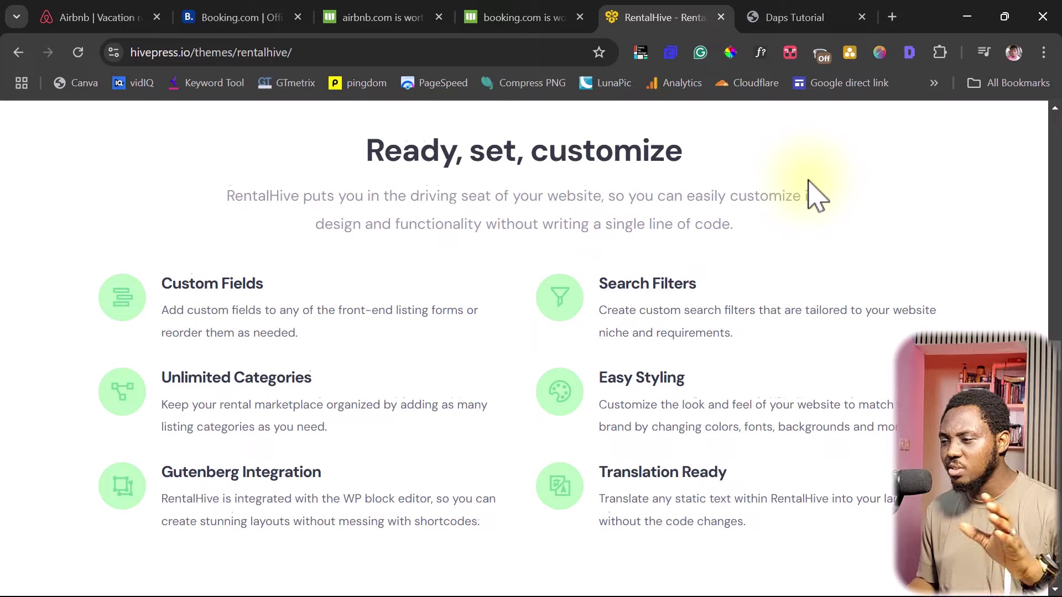
Examine the extensions included with RentalHive under "Simple pricing, no surprises", from Bookings and Marketplace to Messages and Reviews
{"action": "scroll", "coordinate": [809, 194], "scroll_direction": "down", "scroll_amount": 20}
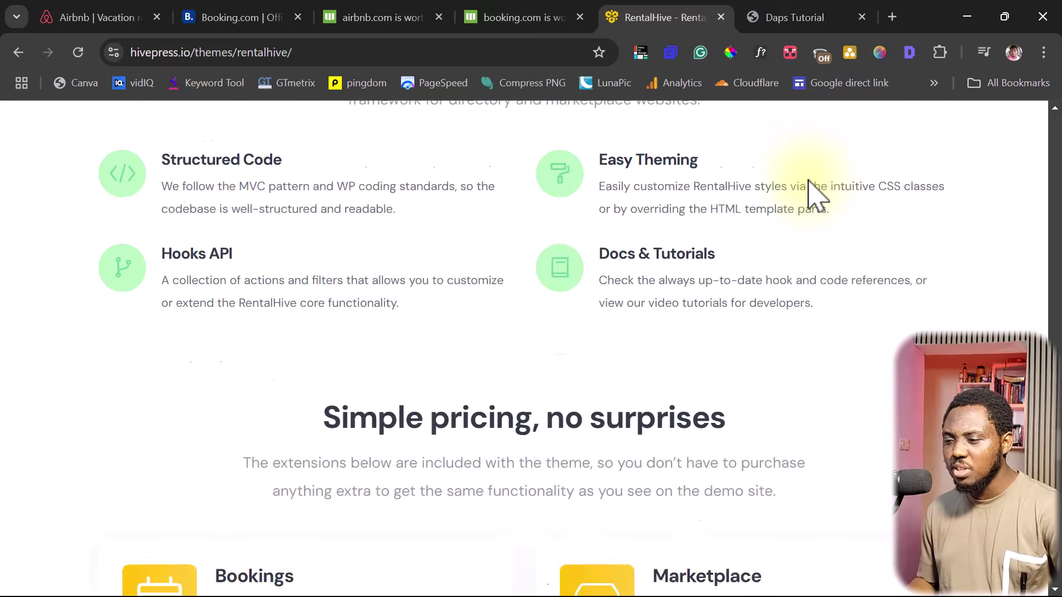
{"action": "scroll", "coordinate": [810, 191], "scroll_direction": "down", "scroll_amount": 2}
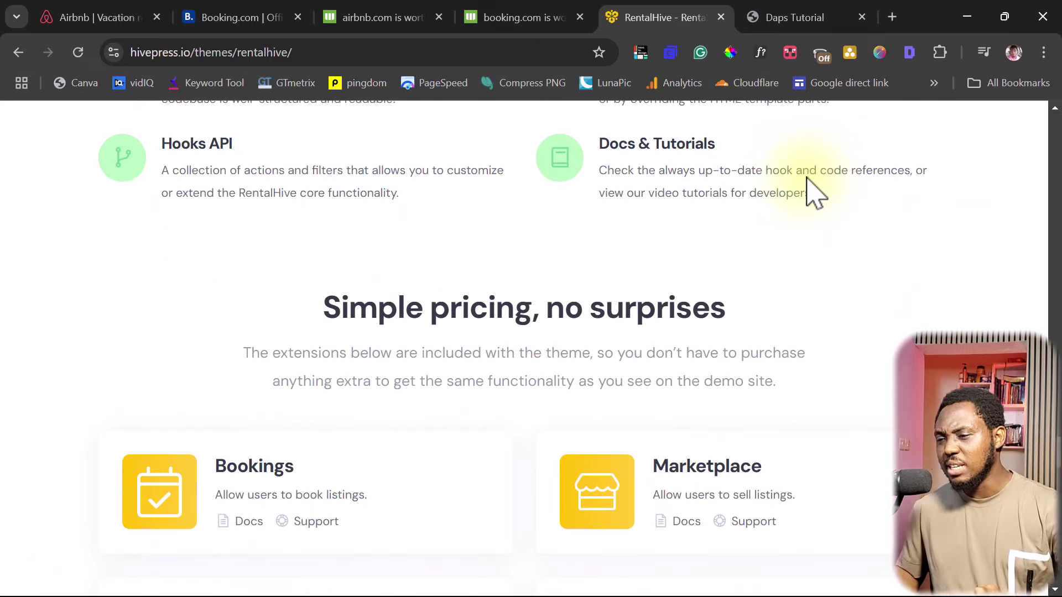
{"action": "scroll", "coordinate": [808, 185], "scroll_direction": "down", "scroll_amount": 2}
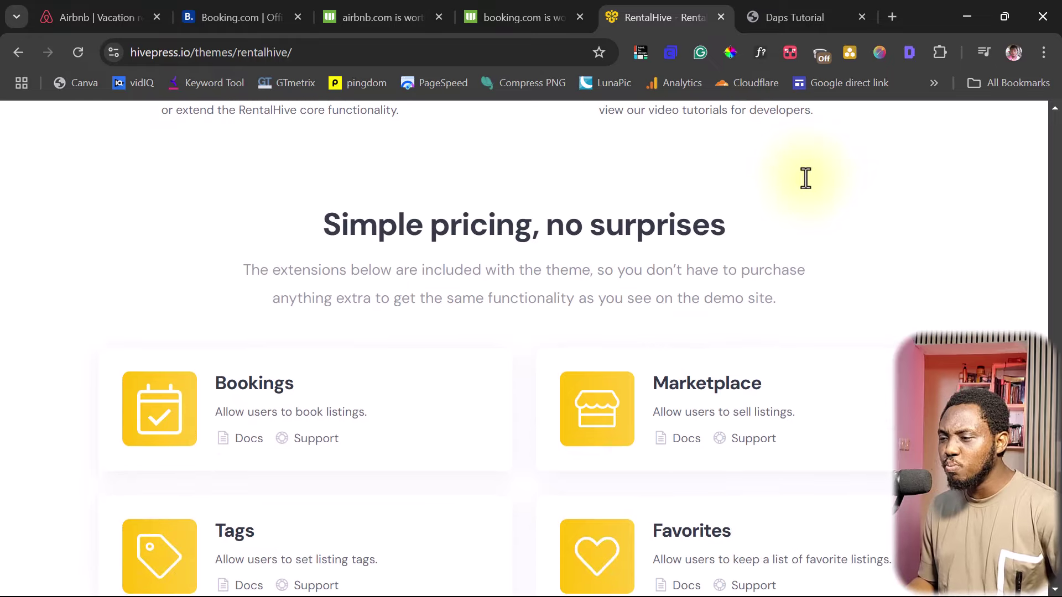
{"action": "scroll", "coordinate": [806, 183], "scroll_direction": "down", "scroll_amount": 2}
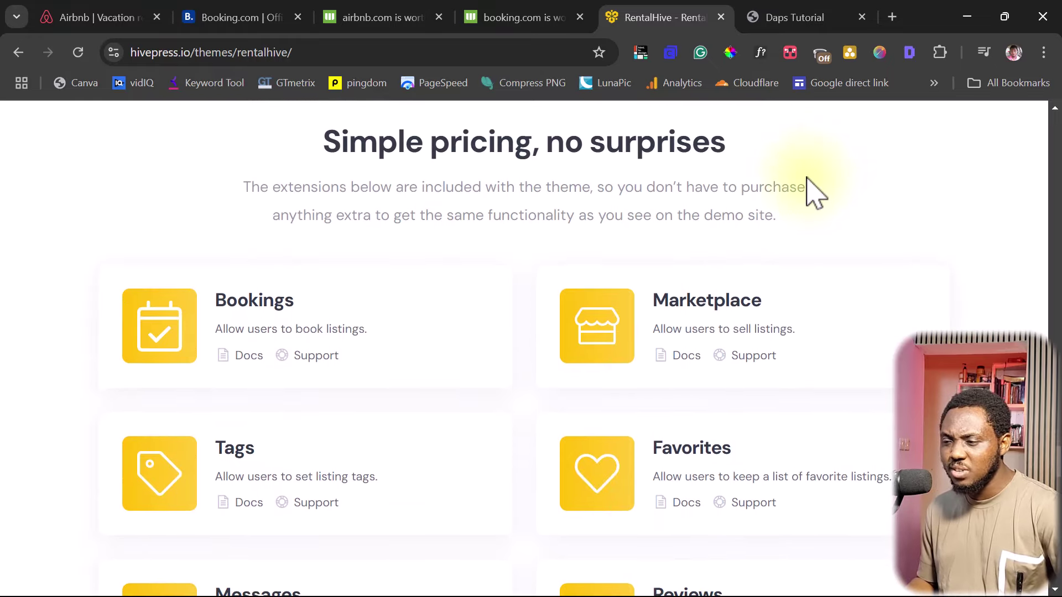
{"action": "scroll", "coordinate": [815, 193], "scroll_direction": "down", "scroll_amount": 2}
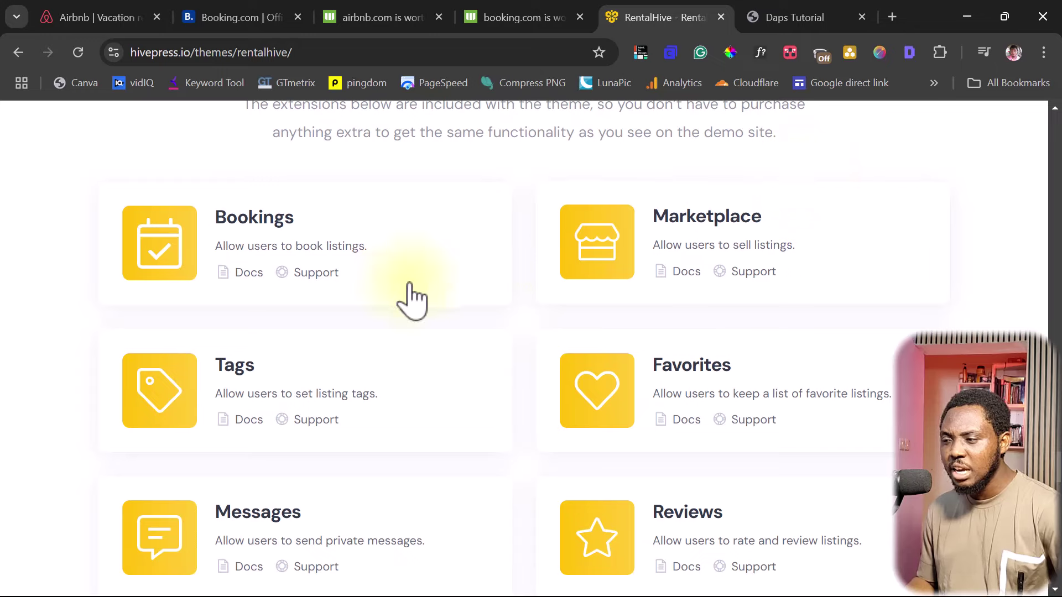
{"action": "scroll", "coordinate": [331, 307], "scroll_direction": "up", "scroll_amount": 1}
{"action": "scroll", "coordinate": [774, 272], "scroll_direction": "down", "scroll_amount": 2}
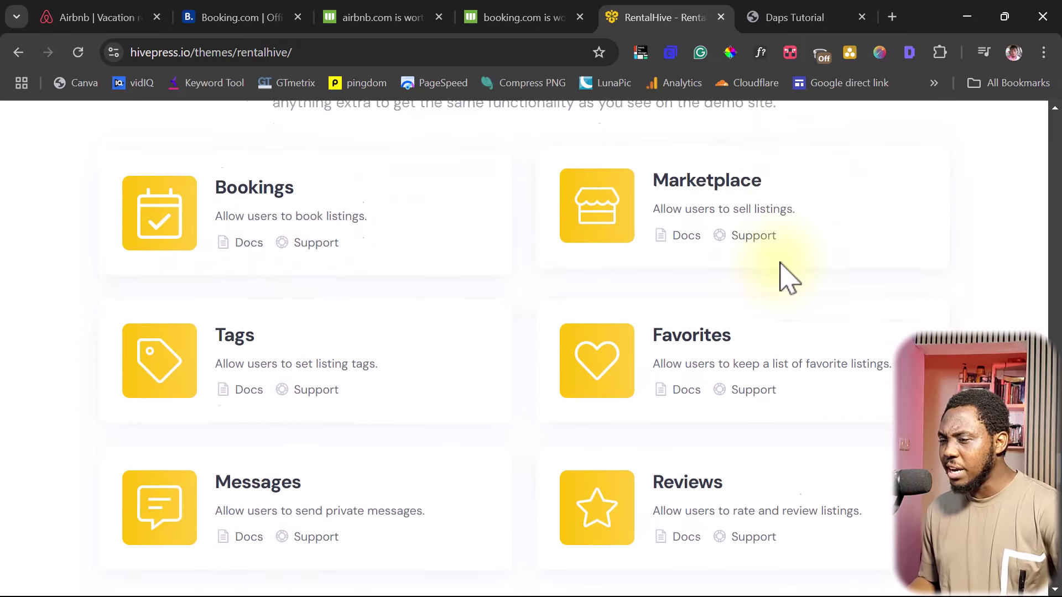
{"action": "scroll", "coordinate": [768, 360], "scroll_direction": "down", "scroll_amount": 4}
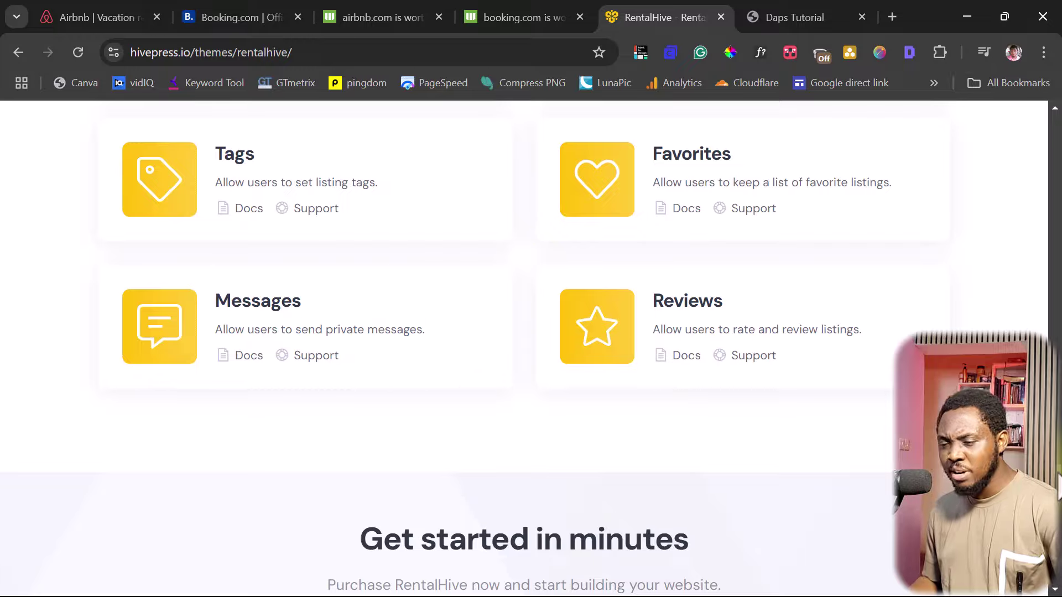
Return to the start of the RentalHive page and open the theme's live demo in a new browser tab
{"action": "scroll", "coordinate": [524, 348], "scroll_direction": "up", "scroll_amount": 20}
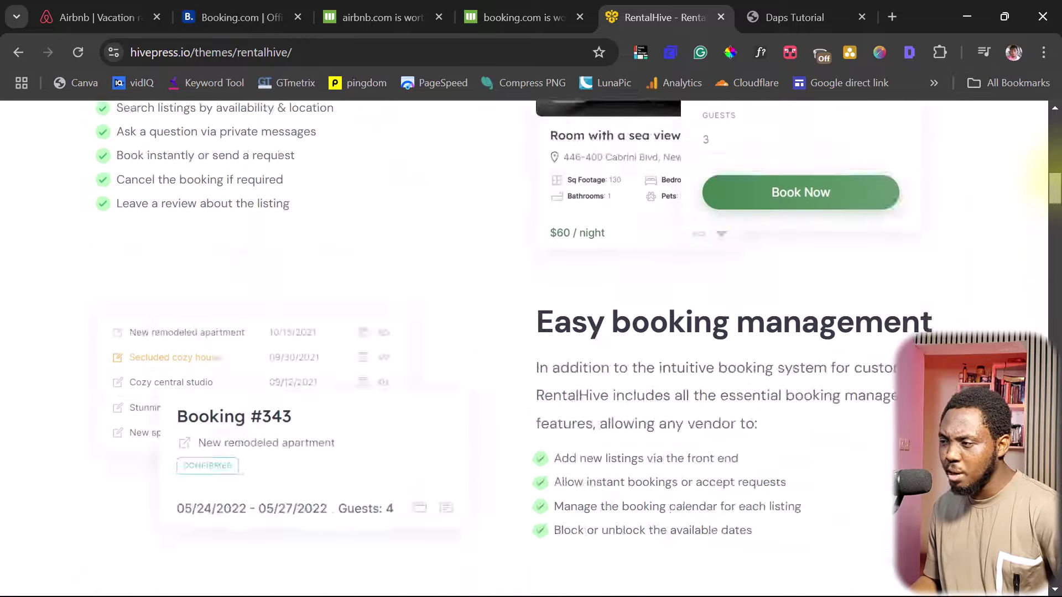
{"action": "scroll", "coordinate": [525, 348], "scroll_direction": "up", "scroll_amount": 3}
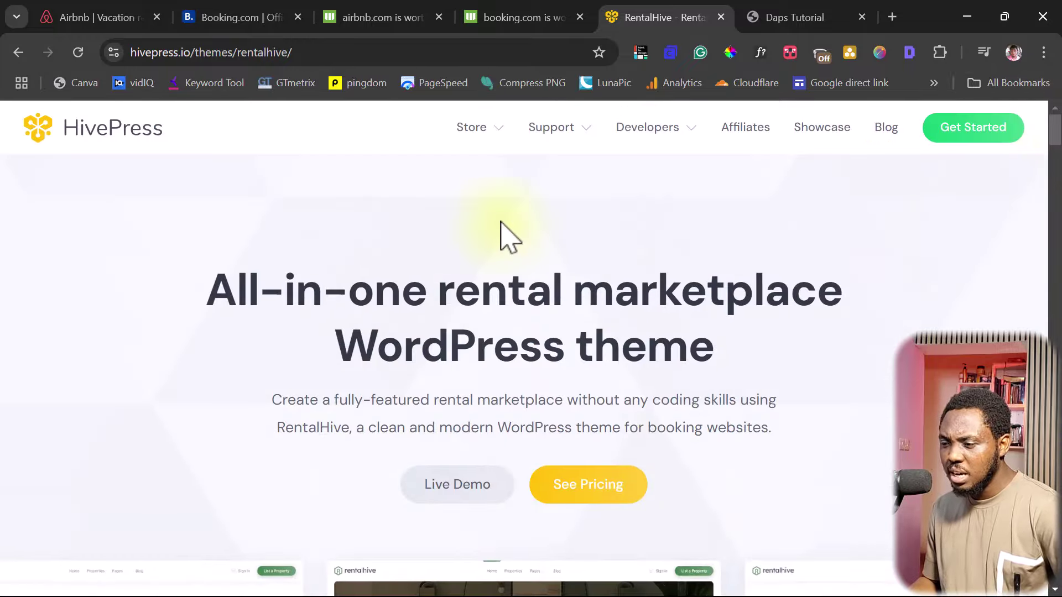
{"action": "right_click", "coordinate": [437, 487]}
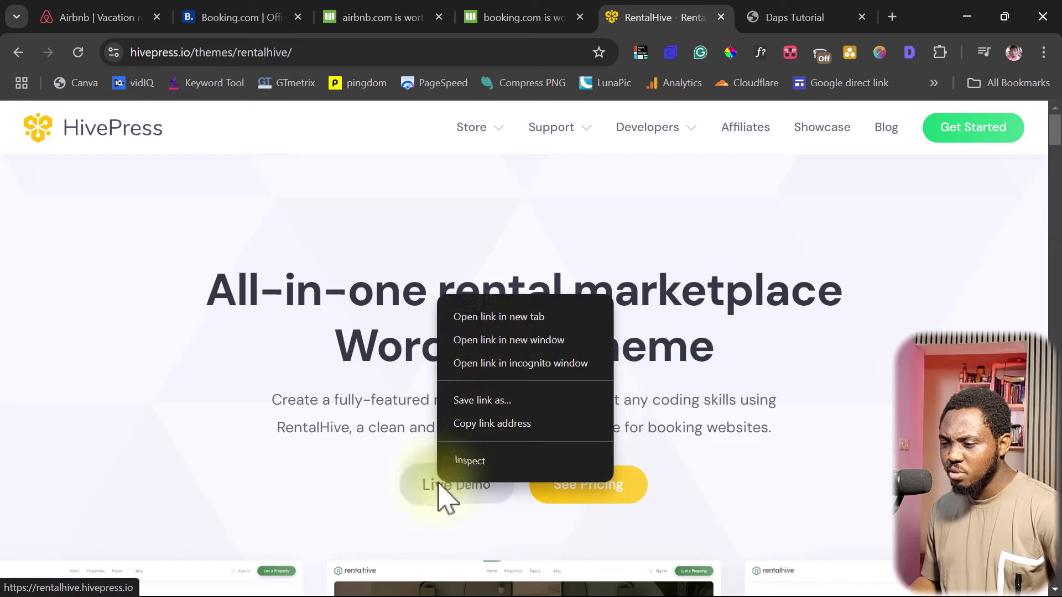
{"action": "left_click", "coordinate": [501, 316]}
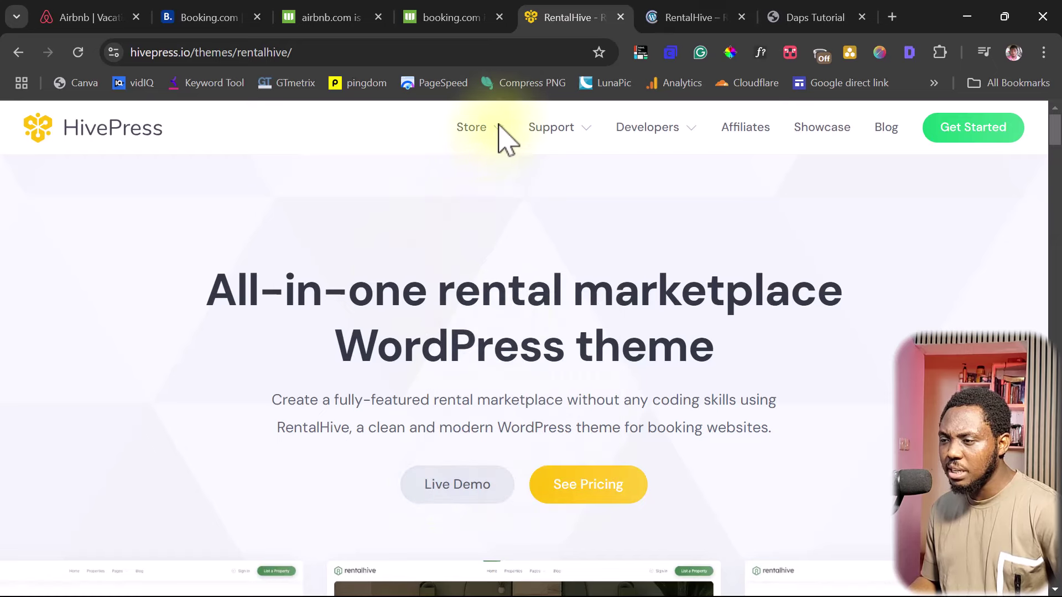
Open HivePress's extensions catalogue and review the paid and free extensions, from Bookings and Marketplace to Messages, Geolocation and Reviews
{"action": "mouse_move", "coordinate": [498, 125]}
{"action": "left_click", "coordinate": [490, 204]}
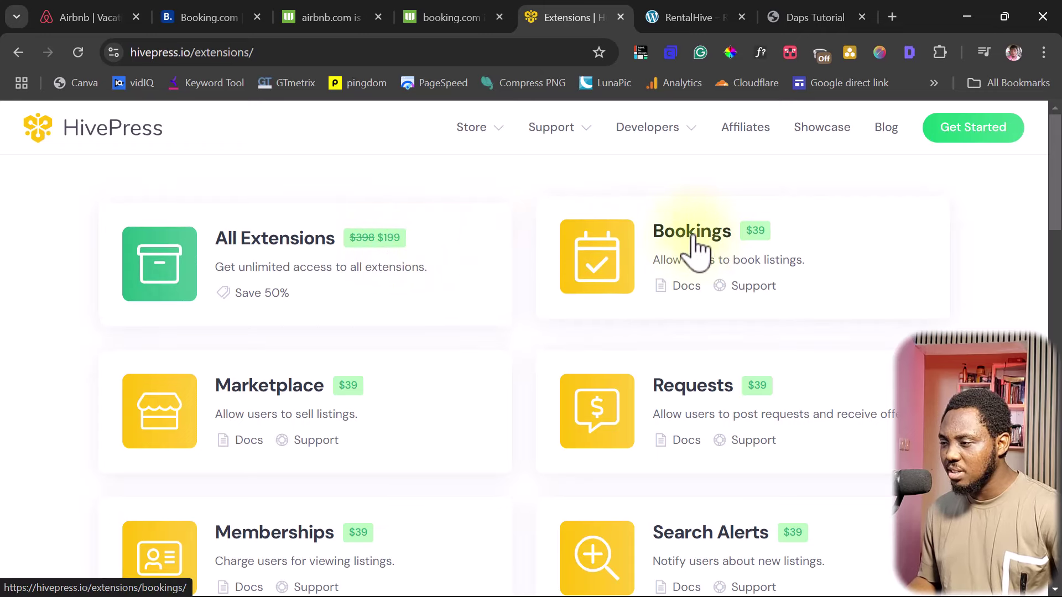
{"action": "scroll", "coordinate": [749, 231], "scroll_direction": "down", "scroll_amount": 1}
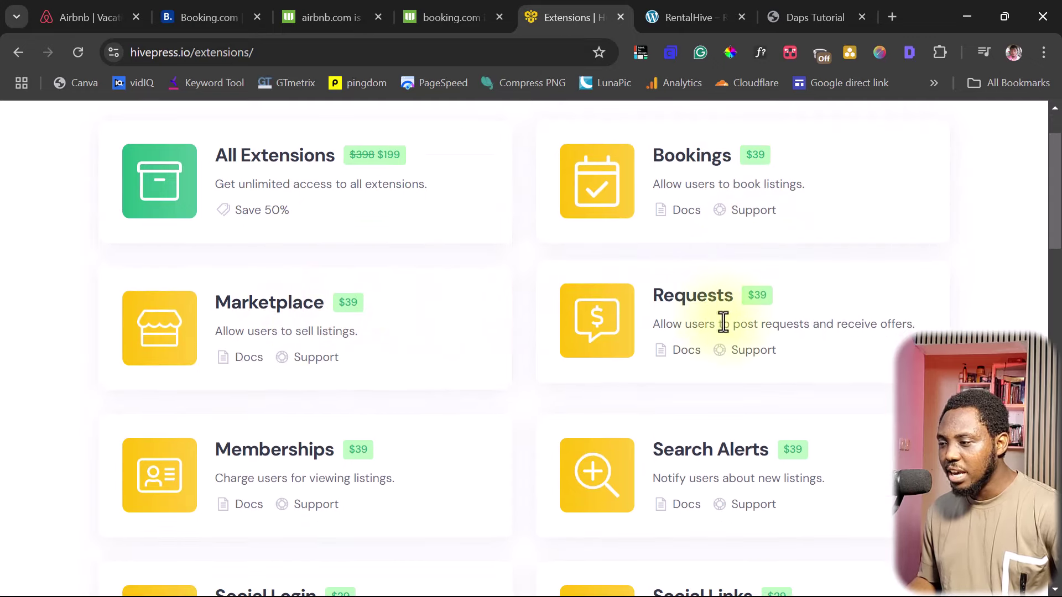
{"action": "scroll", "coordinate": [769, 310], "scroll_direction": "down", "scroll_amount": 2}
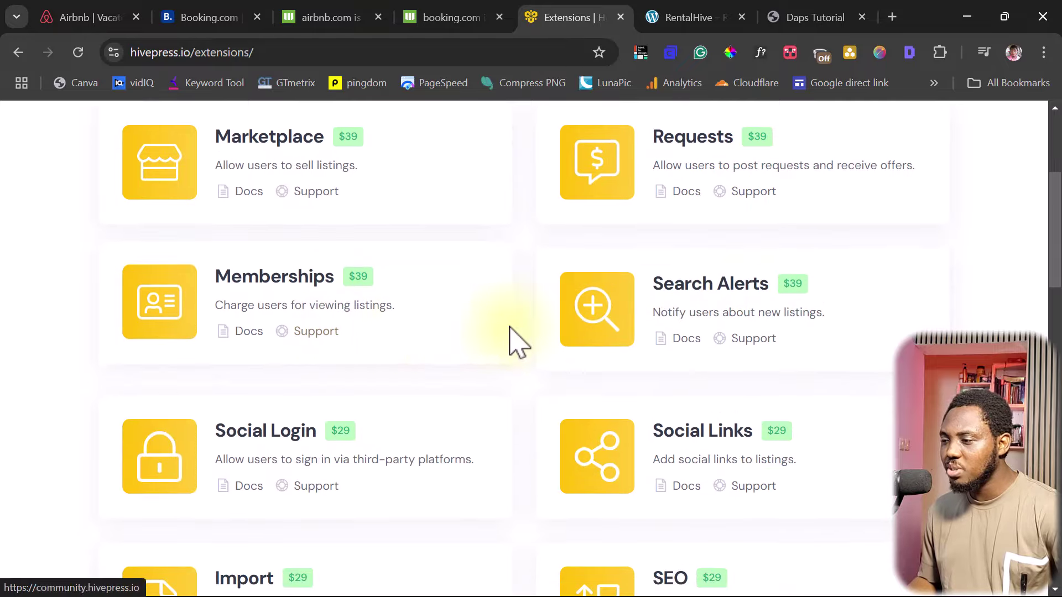
{"action": "scroll", "coordinate": [735, 335], "scroll_direction": "down", "scroll_amount": 2}
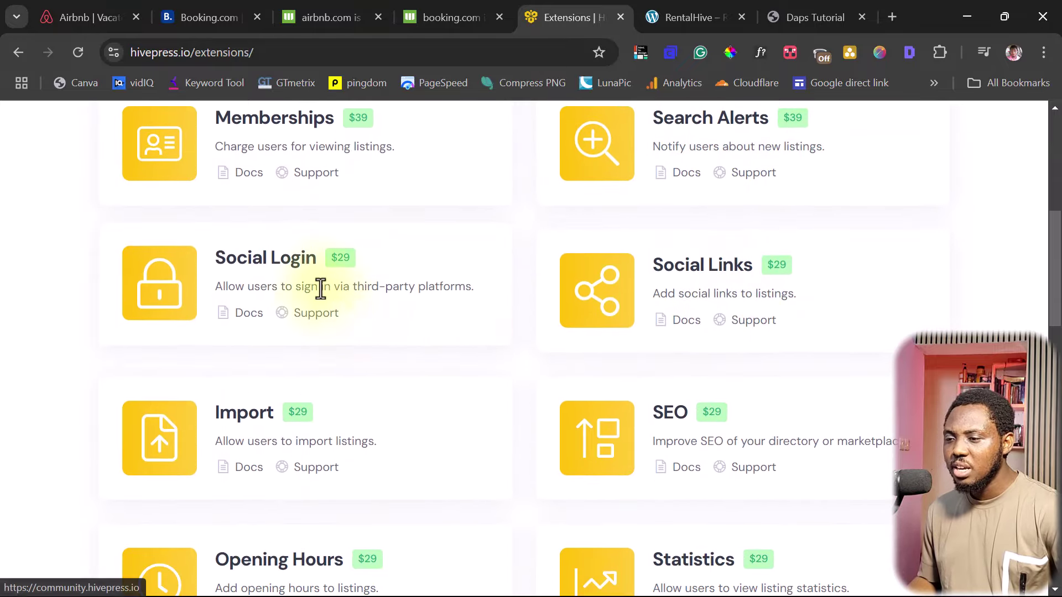
{"action": "scroll", "coordinate": [735, 318], "scroll_direction": "down", "scroll_amount": 2}
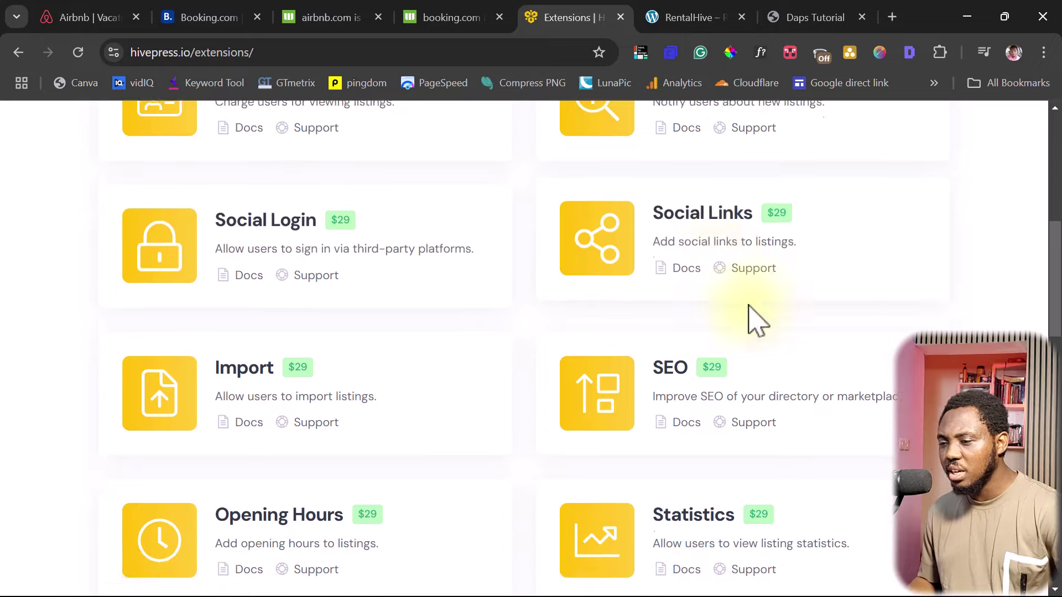
{"action": "scroll", "coordinate": [741, 299], "scroll_direction": "down", "scroll_amount": 2}
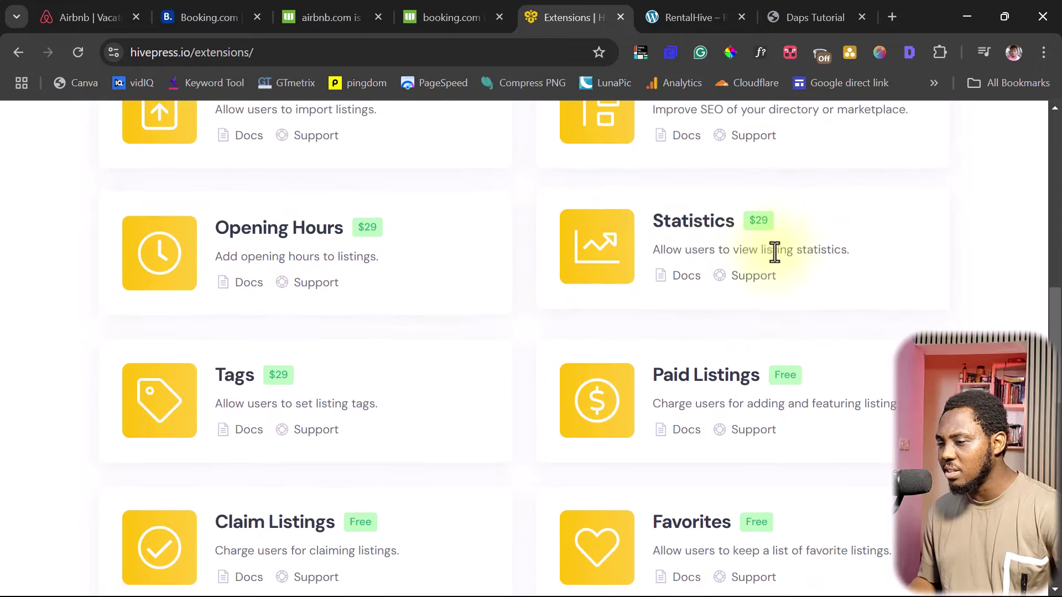
{"action": "scroll", "coordinate": [773, 266], "scroll_direction": "down", "scroll_amount": 2}
{"action": "scroll", "coordinate": [744, 266], "scroll_direction": "down", "scroll_amount": 1}
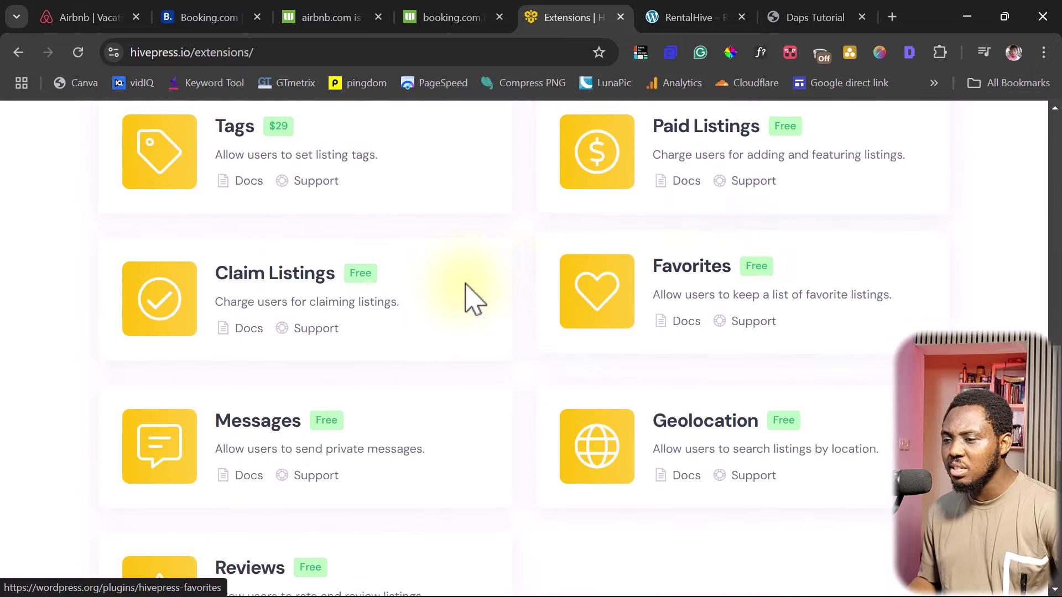
{"action": "scroll", "coordinate": [287, 458], "scroll_direction": "down", "scroll_amount": 2}
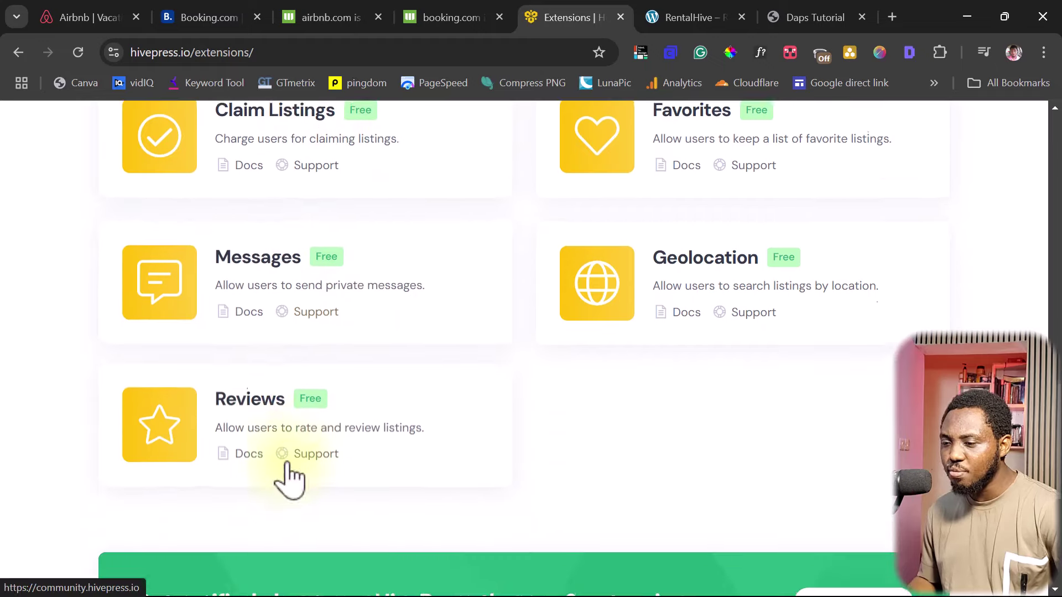
{"action": "scroll", "coordinate": [544, 450], "scroll_direction": "up", "scroll_amount": 4}
{"action": "scroll", "coordinate": [544, 451], "scroll_direction": "up", "scroll_amount": 10}
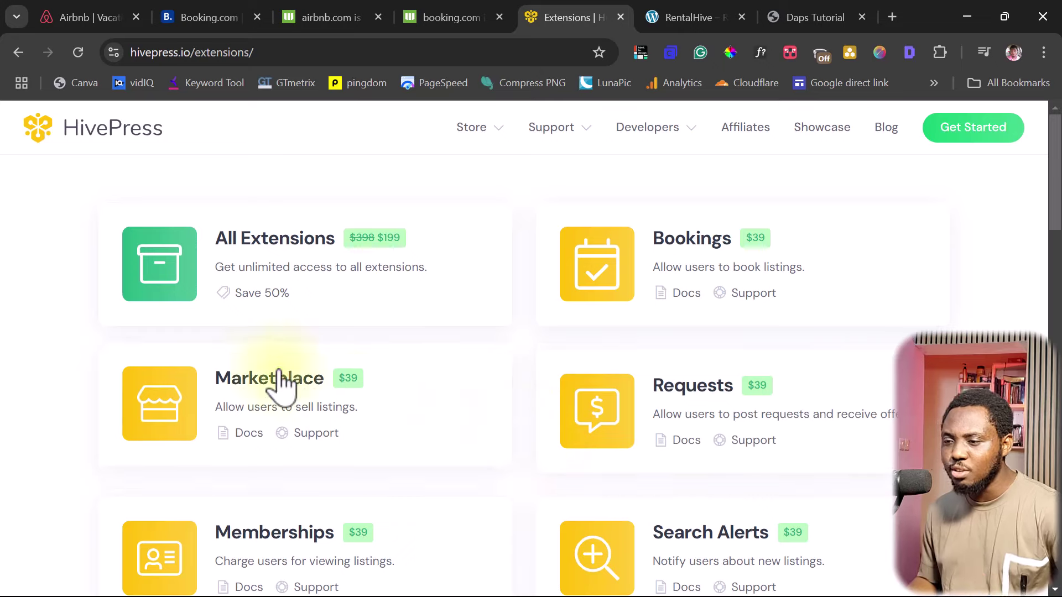
Return to the RentalHive theme page, switch to its live demo and view the demo's Pages menu
{"action": "left_click", "coordinate": [22, 54]}
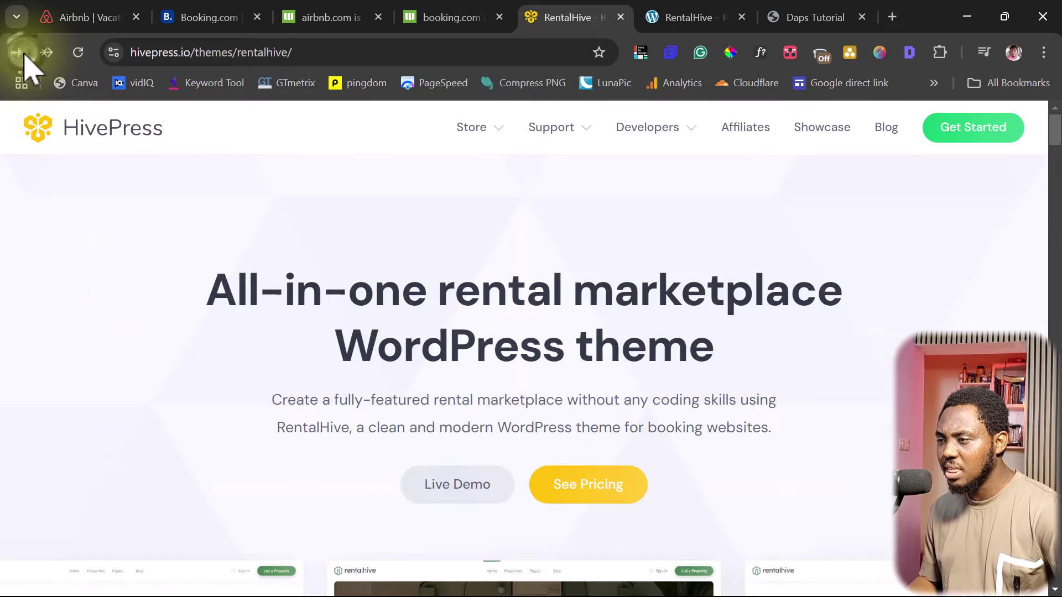
{"action": "left_click", "coordinate": [676, 11]}
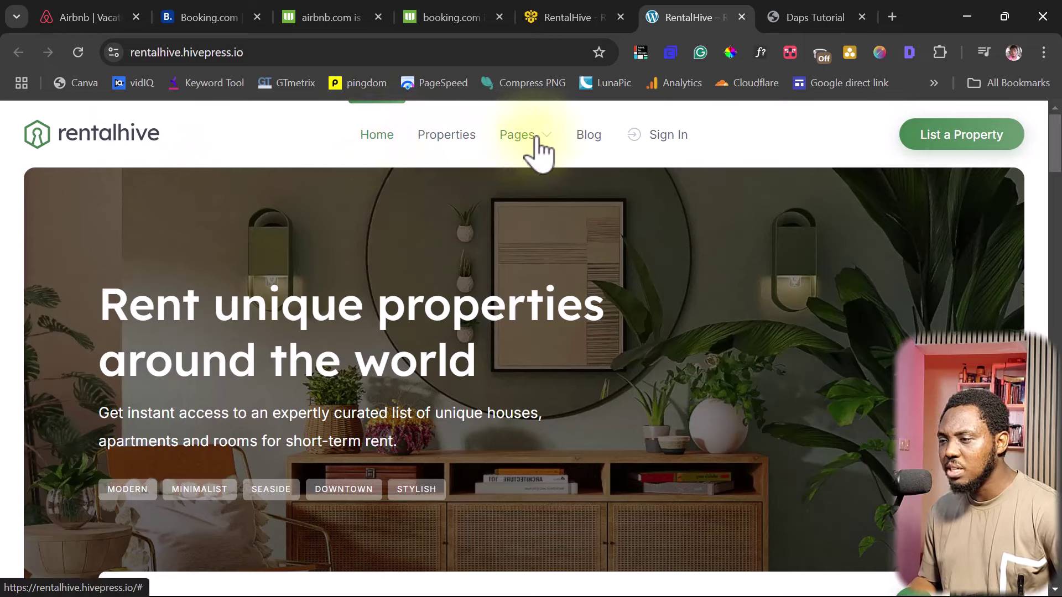
{"action": "mouse_move", "coordinate": [542, 138]}
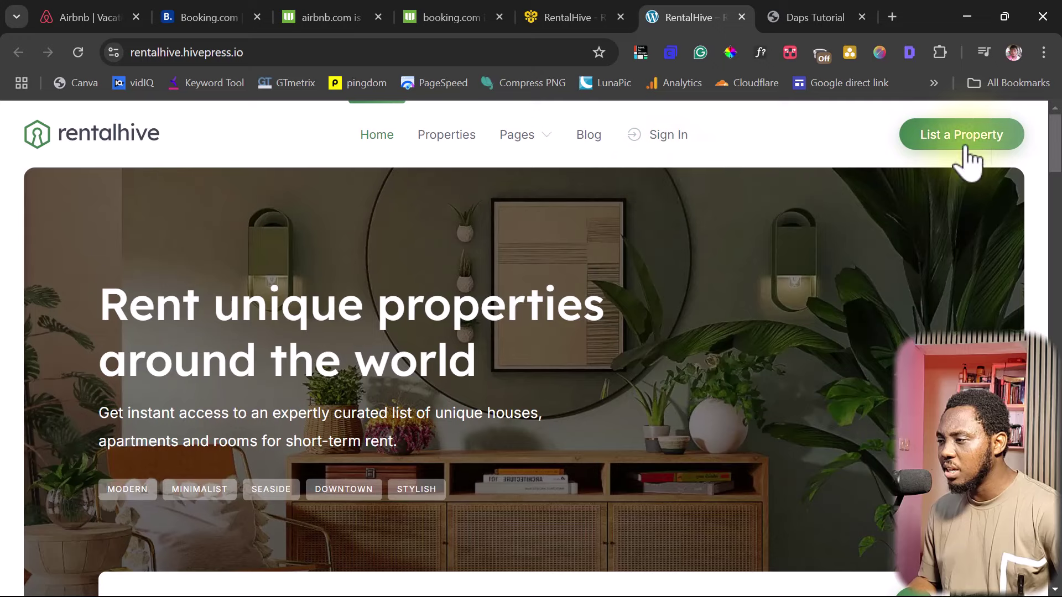
Examine the demo homepage's keyword and location search, its Top Categories and the Get started booking steps
{"action": "scroll", "coordinate": [463, 198], "scroll_direction": "down", "scroll_amount": 3}
{"action": "scroll", "coordinate": [463, 197], "scroll_direction": "down", "scroll_amount": 2}
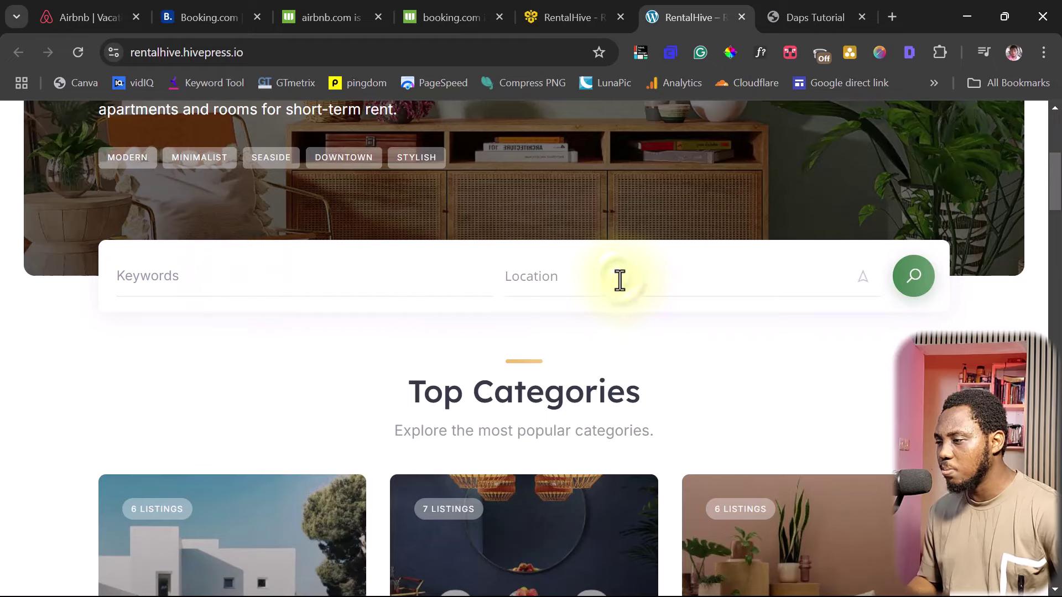
{"action": "scroll", "coordinate": [635, 301], "scroll_direction": "down", "scroll_amount": 7}
{"action": "scroll", "coordinate": [635, 301], "scroll_direction": "up", "scroll_amount": 3}
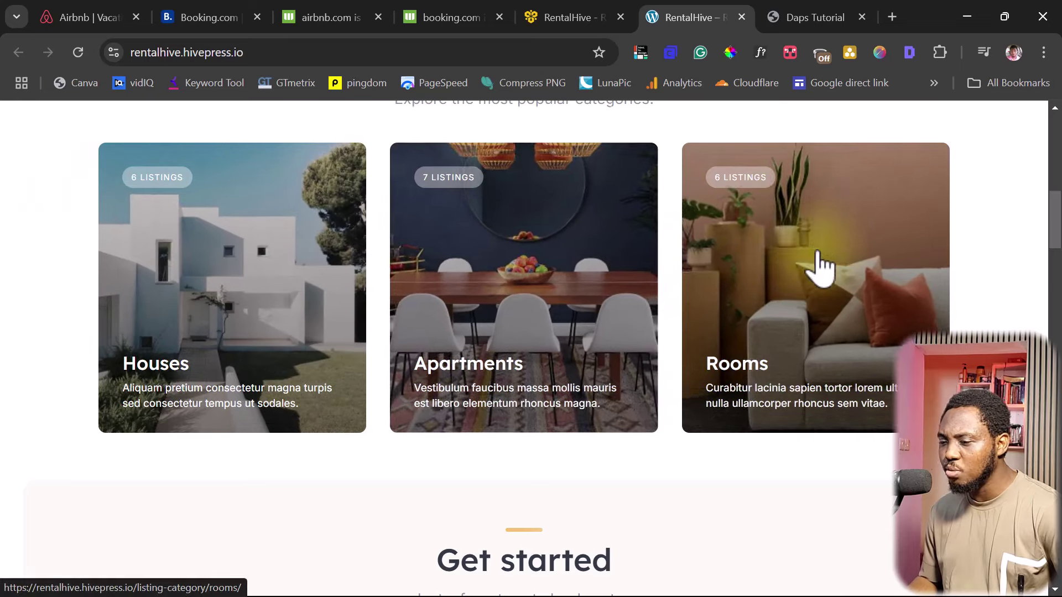
{"action": "scroll", "coordinate": [817, 268], "scroll_direction": "down", "scroll_amount": 6}
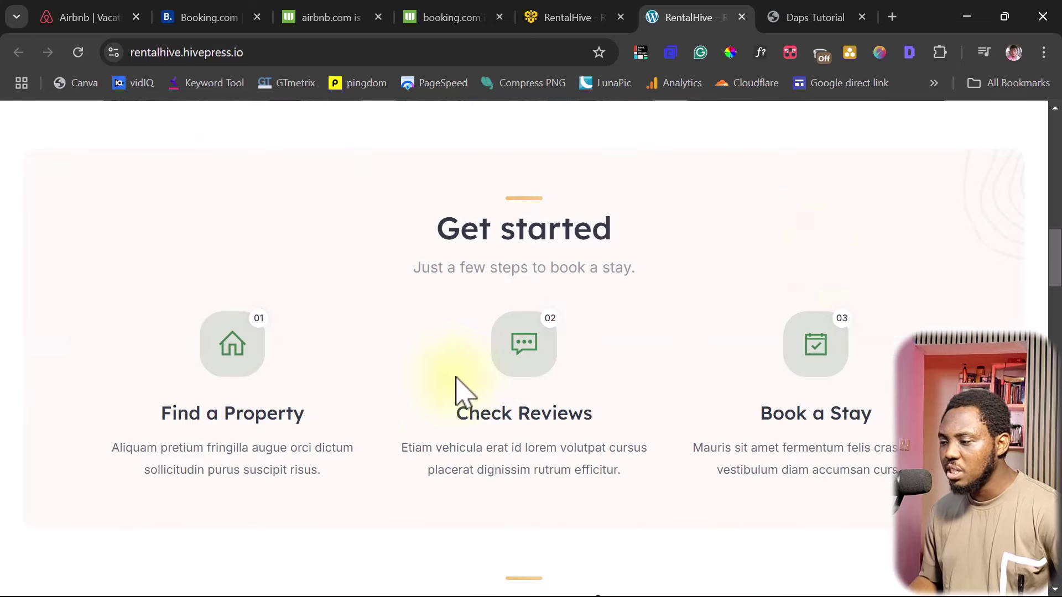
Examine the demo homepage's property listing cards and the Meet Our Hosts section
{"action": "scroll", "coordinate": [462, 390], "scroll_direction": "down", "scroll_amount": 6}
{"action": "scroll", "coordinate": [454, 332], "scroll_direction": "down", "scroll_amount": 5}
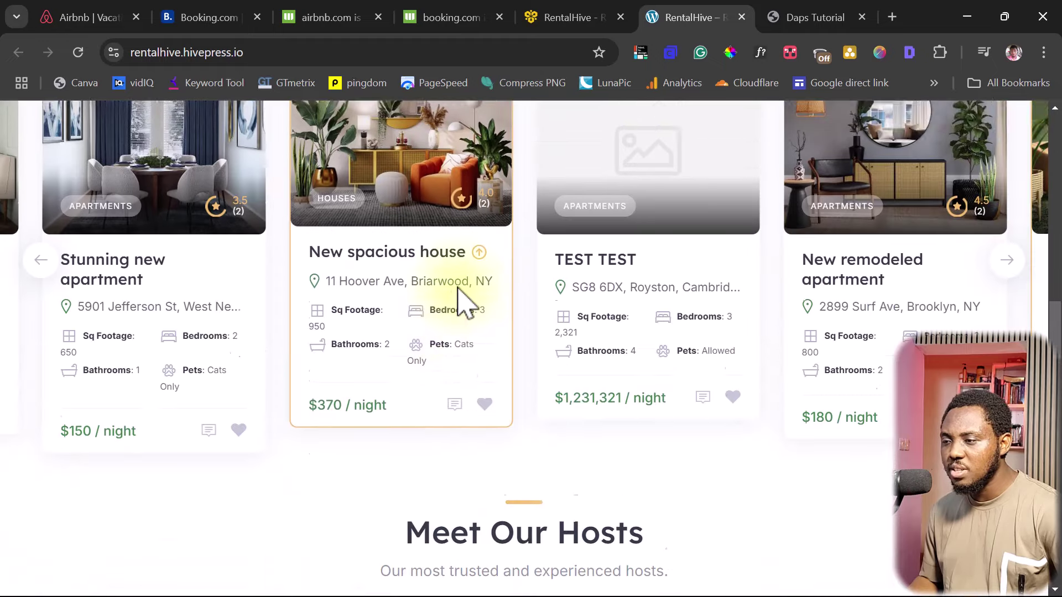
{"action": "scroll", "coordinate": [453, 293], "scroll_direction": "up", "scroll_amount": 5}
{"action": "scroll", "coordinate": [370, 316], "scroll_direction": "down", "scroll_amount": 4}
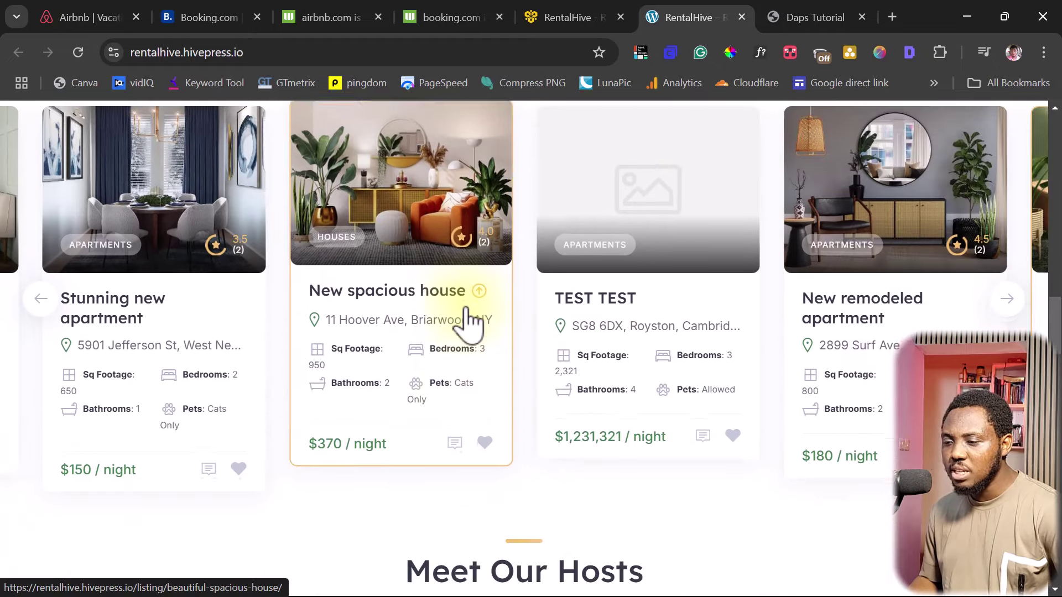
{"action": "scroll", "coordinate": [465, 310], "scroll_direction": "down", "scroll_amount": 9}
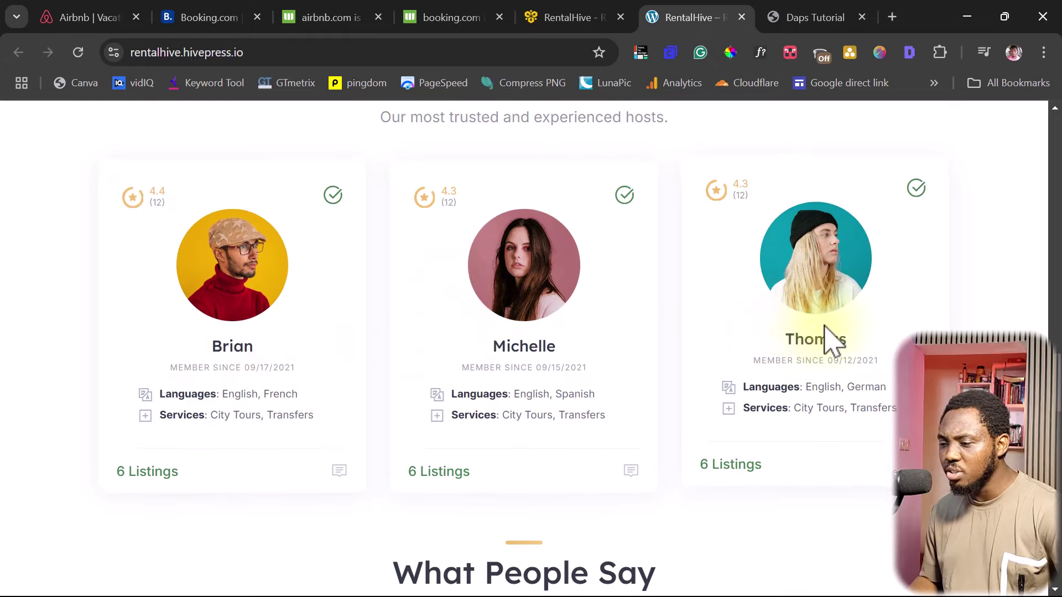
Review the demo homepage's guest testimonials, blog articles, Rent a Property and Become a Host sections, and footer links
{"action": "scroll", "coordinate": [824, 341], "scroll_direction": "down", "scroll_amount": 9}
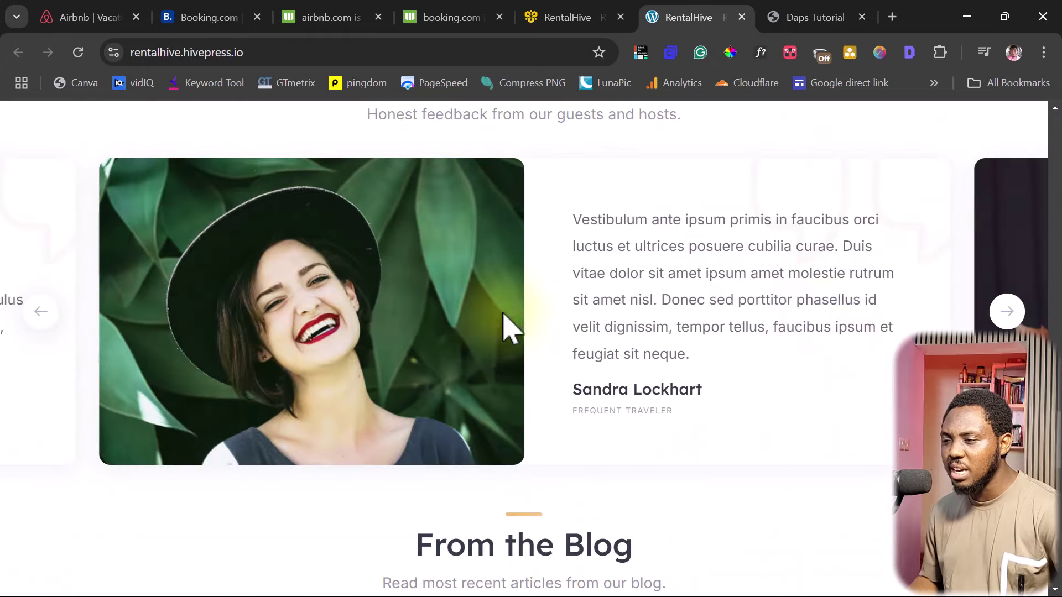
{"action": "scroll", "coordinate": [457, 320], "scroll_direction": "up", "scroll_amount": 3}
{"action": "scroll", "coordinate": [763, 363], "scroll_direction": "down", "scroll_amount": 4}
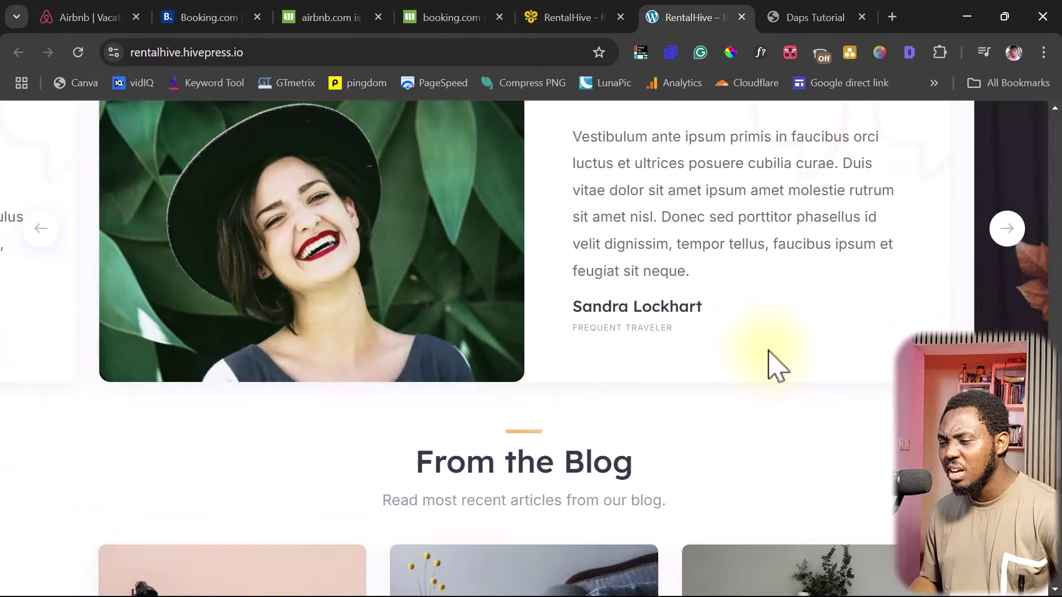
{"action": "scroll", "coordinate": [777, 365], "scroll_direction": "down", "scroll_amount": 5}
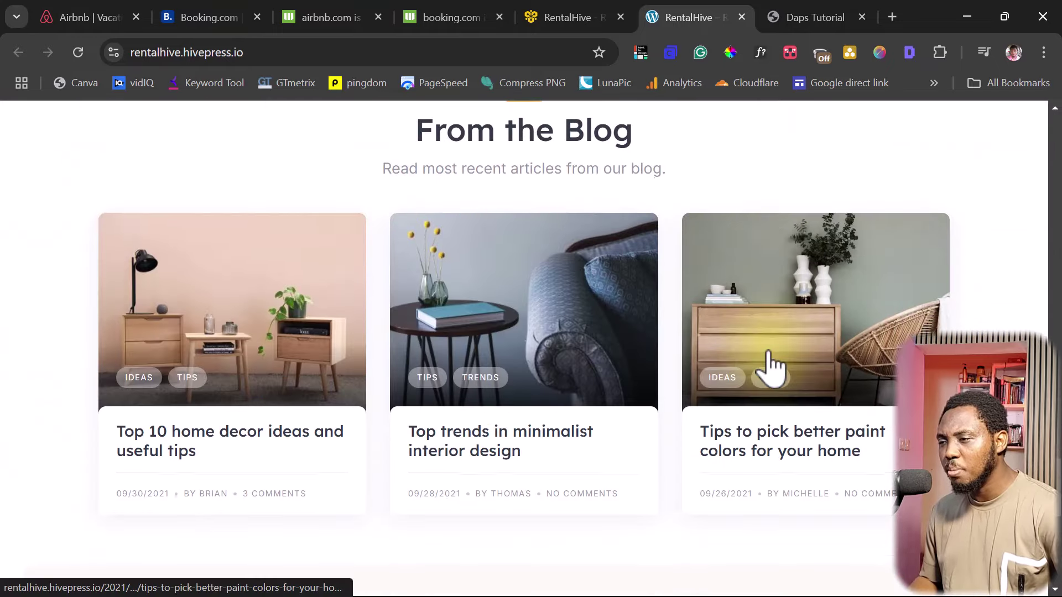
{"action": "scroll", "coordinate": [771, 365], "scroll_direction": "down", "scroll_amount": 6}
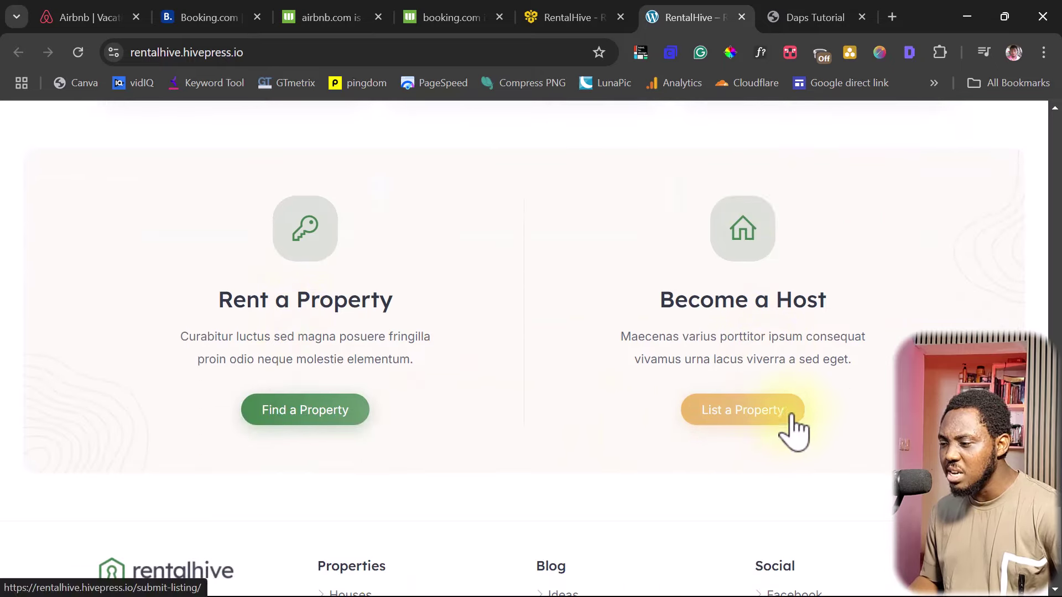
{"action": "scroll", "coordinate": [789, 429], "scroll_direction": "down", "scroll_amount": 3}
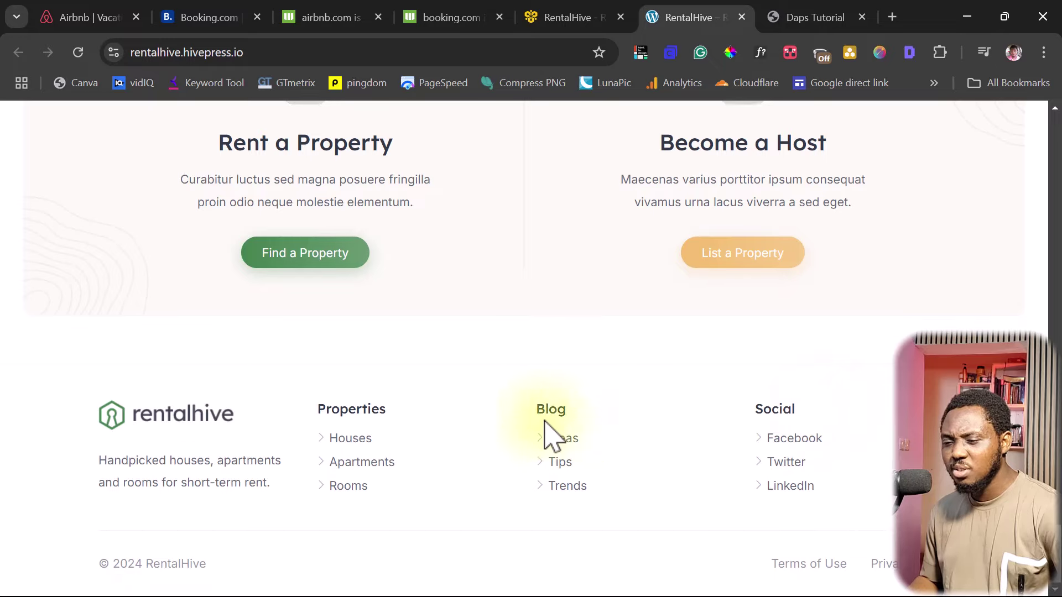
Open the demo's Properties page and examine its search fields, category and attribute filters, and property listings
{"action": "scroll", "coordinate": [526, 429], "scroll_direction": "up", "scroll_amount": 20}
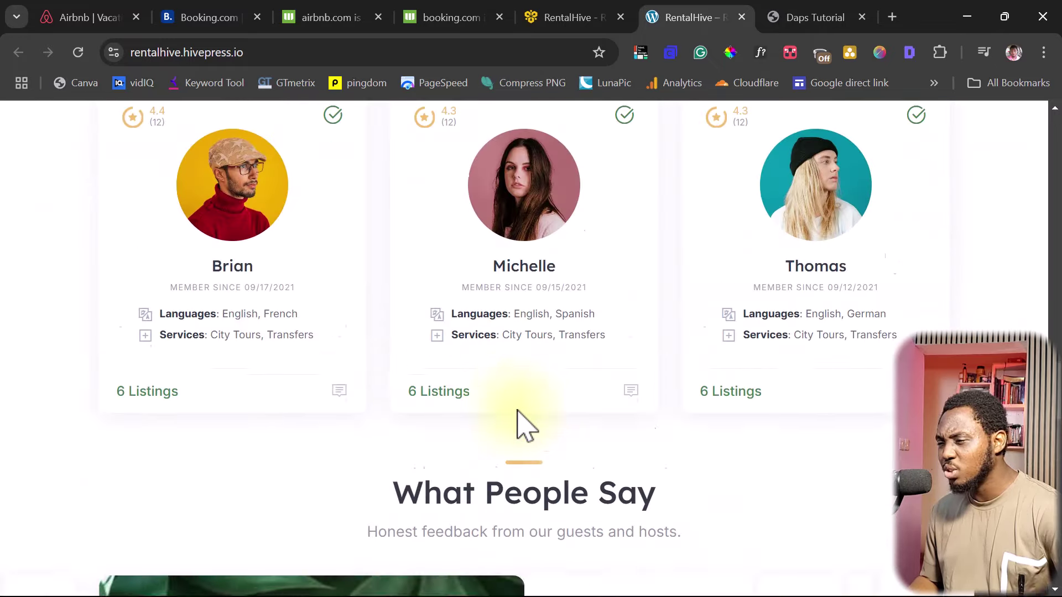
{"action": "scroll", "coordinate": [525, 429], "scroll_direction": "up", "scroll_amount": 20}
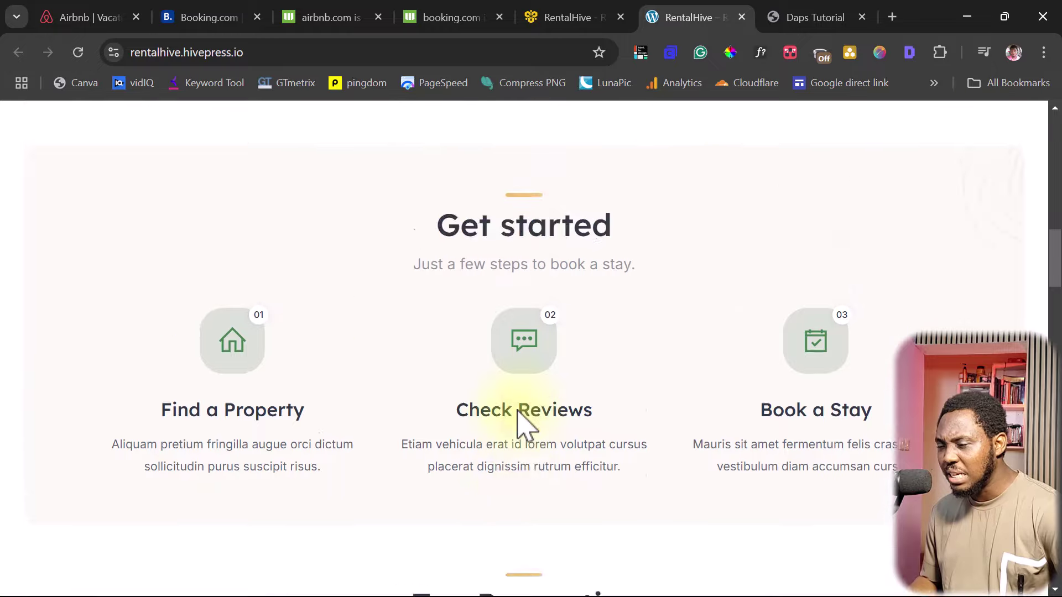
{"action": "scroll", "coordinate": [525, 427], "scroll_direction": "up", "scroll_amount": 6}
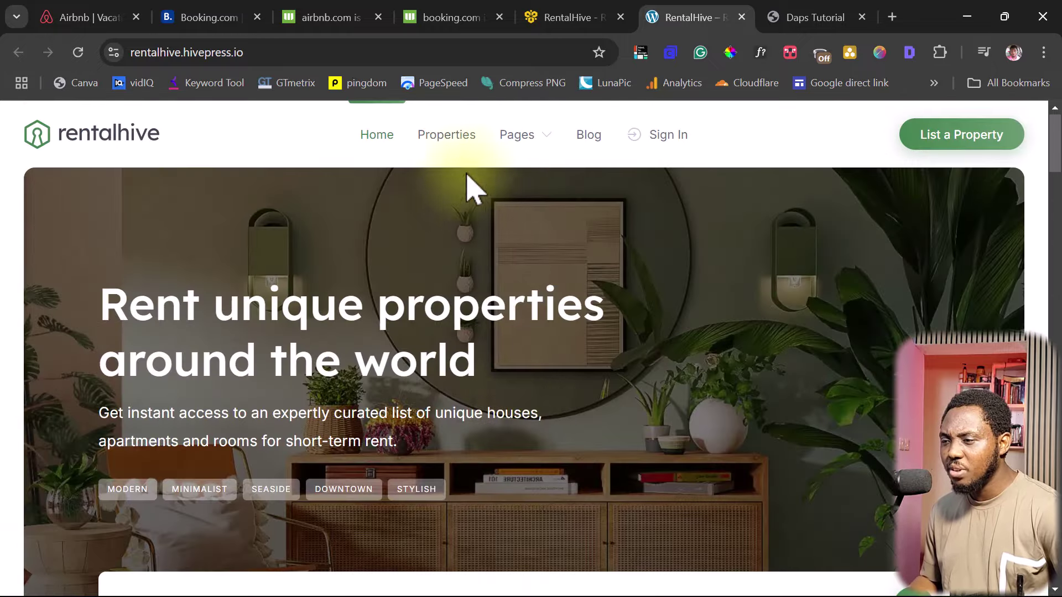
{"action": "left_click", "coordinate": [447, 136]}
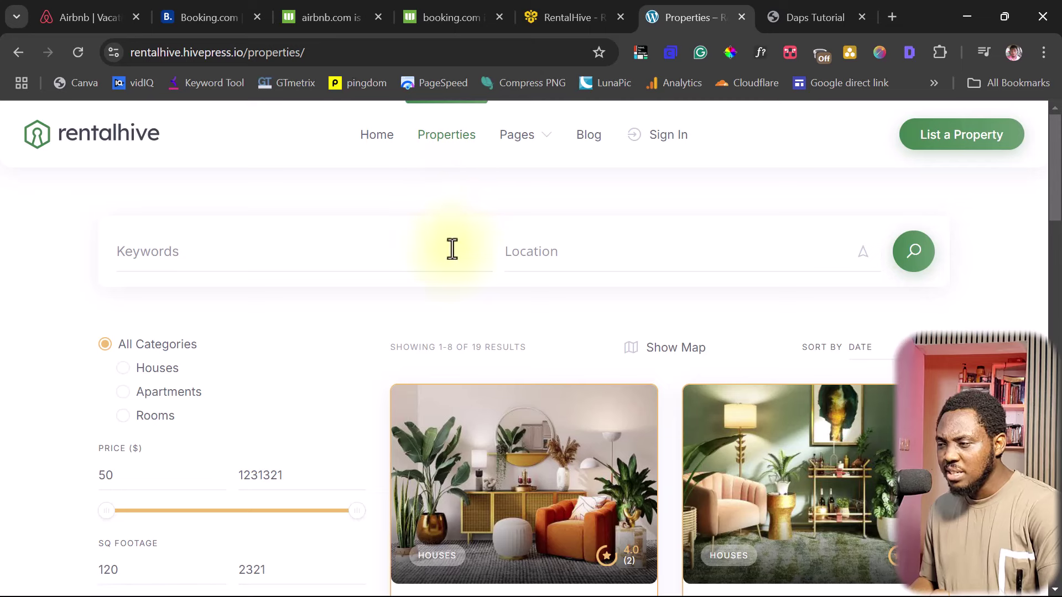
{"action": "scroll", "coordinate": [936, 308], "scroll_direction": "down", "scroll_amount": 3}
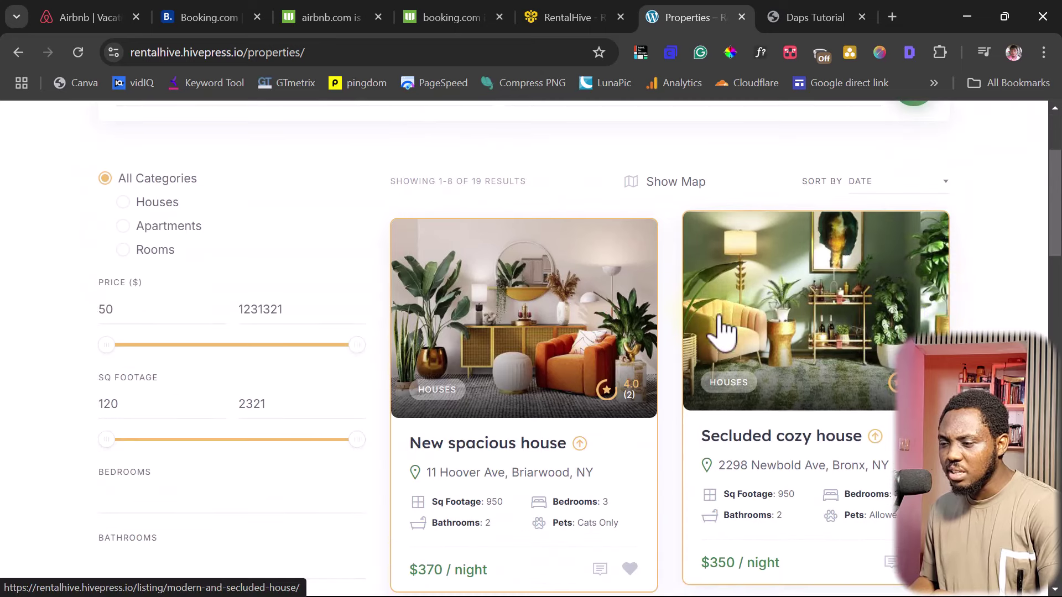
{"action": "scroll", "coordinate": [547, 319], "scroll_direction": "down", "scroll_amount": 4}
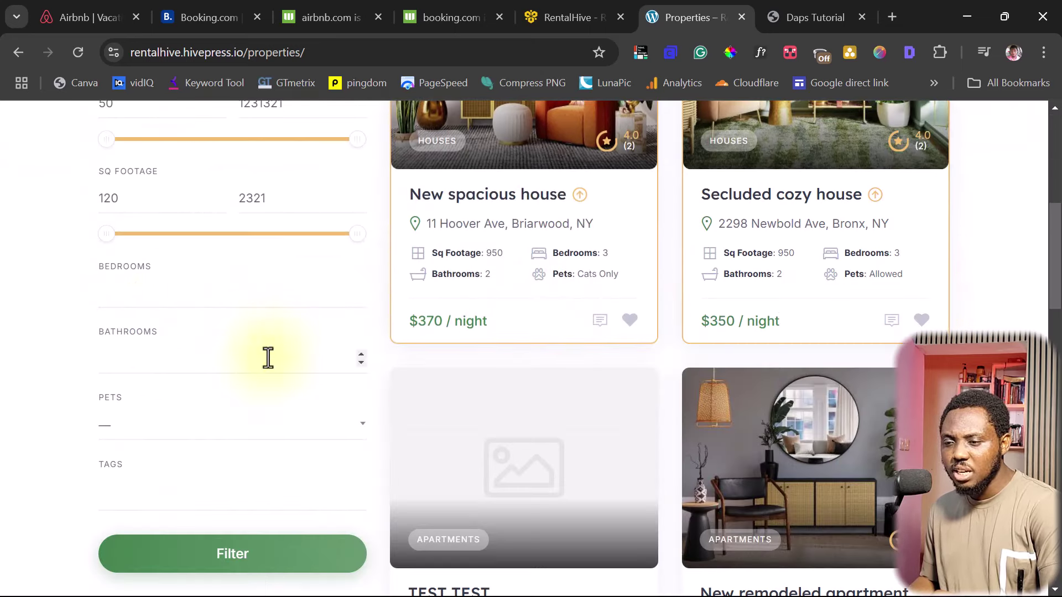
{"action": "scroll", "coordinate": [243, 390], "scroll_direction": "down", "scroll_amount": 5}
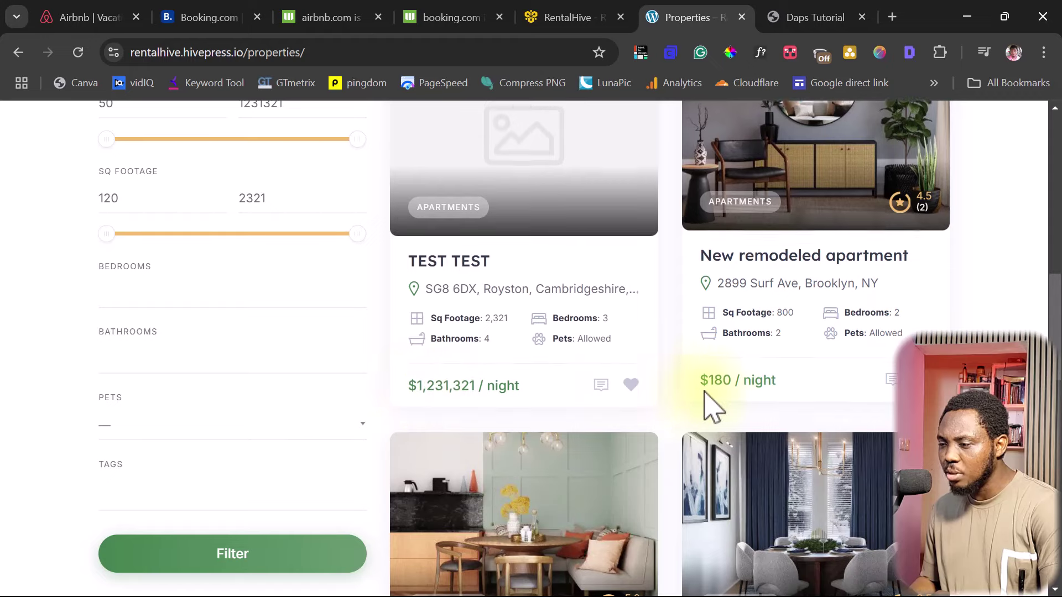
{"action": "scroll", "coordinate": [758, 399], "scroll_direction": "up", "scroll_amount": 9}
{"action": "scroll", "coordinate": [759, 399], "scroll_direction": "up", "scroll_amount": 3}
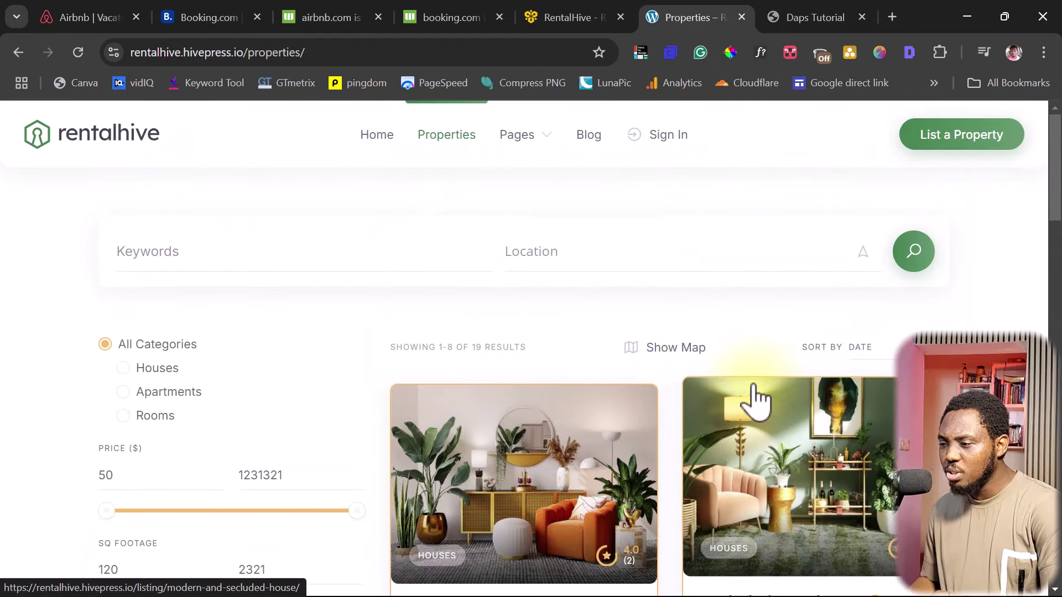
Show the properties on the map, open the "Single family home" listing from a New York marker and look over its page
{"action": "left_click", "coordinate": [683, 351]}
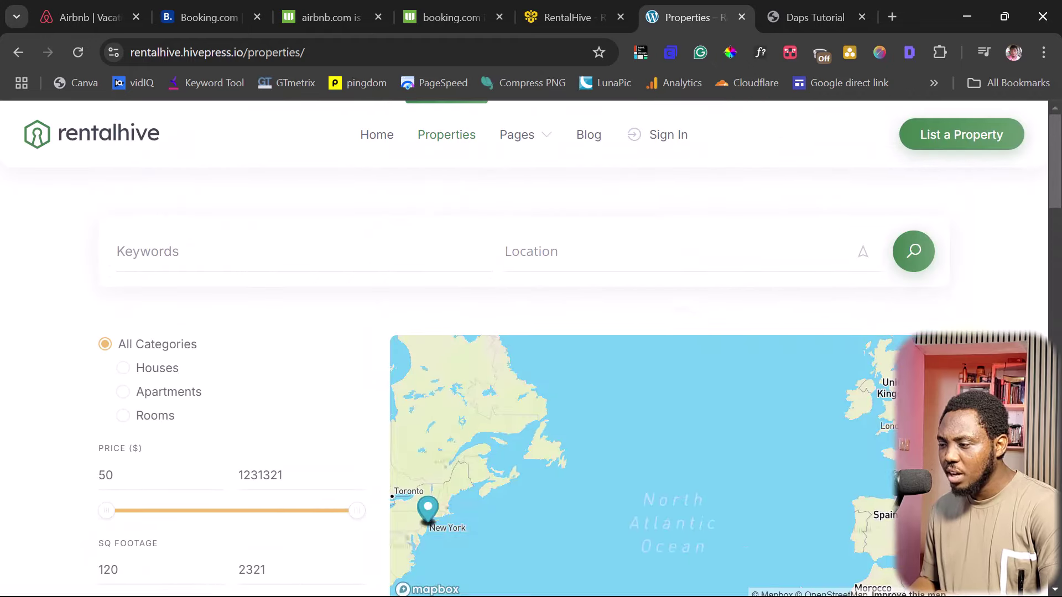
{"action": "scroll", "coordinate": [685, 365], "scroll_direction": "down", "scroll_amount": 3}
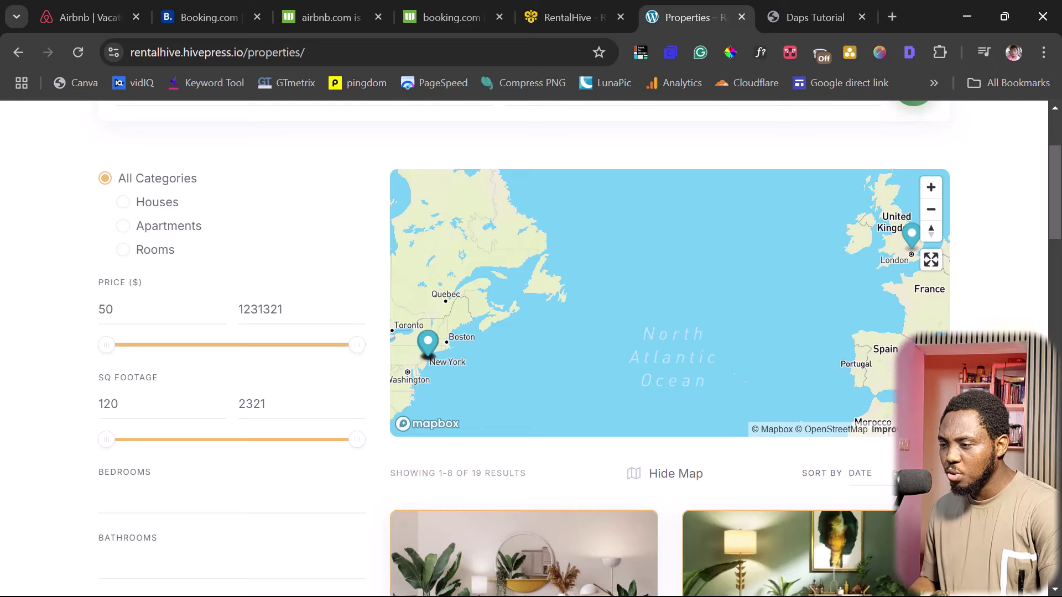
{"action": "left_click", "coordinate": [427, 343]}
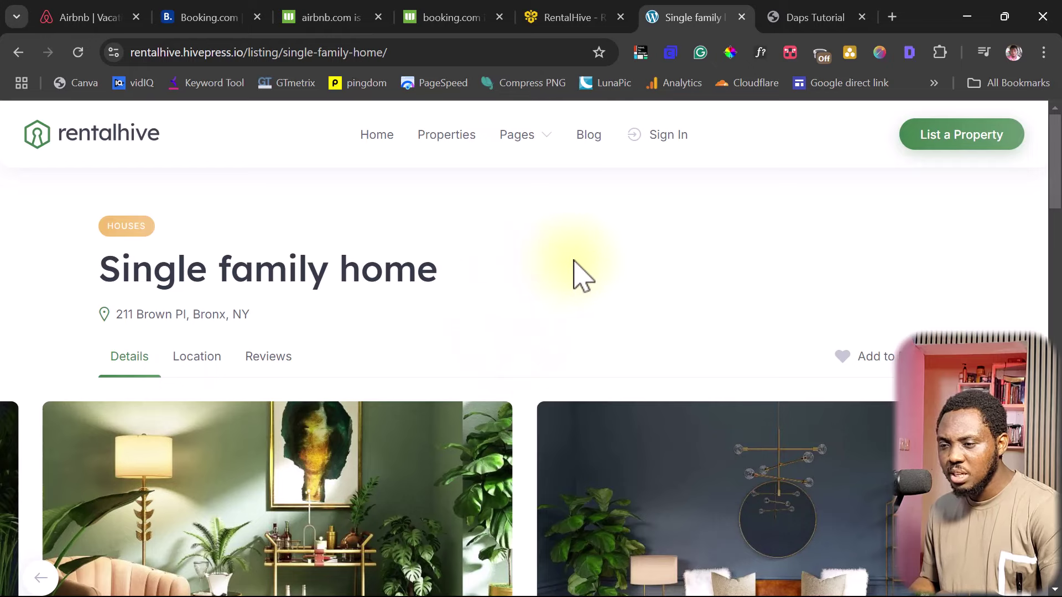
{"action": "scroll", "coordinate": [575, 274], "scroll_direction": "down", "scroll_amount": 4}
{"action": "scroll", "coordinate": [575, 273], "scroll_direction": "up", "scroll_amount": 4}
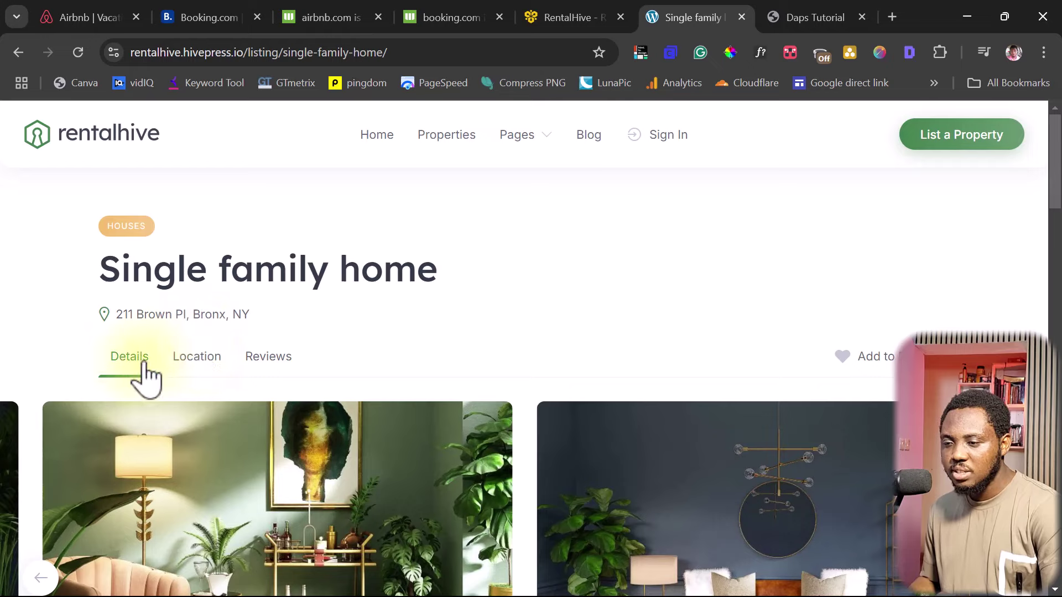
Browse through the photo gallery of the "Single family home" listing
{"action": "scroll", "coordinate": [145, 376], "scroll_direction": "down", "scroll_amount": 3}
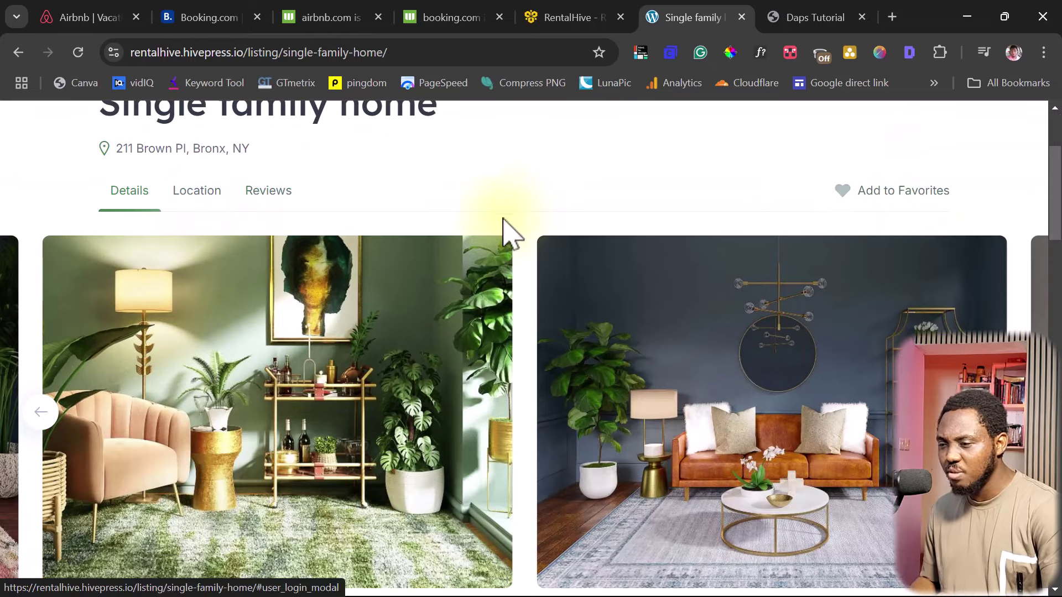
{"action": "scroll", "coordinate": [504, 232], "scroll_direction": "down", "scroll_amount": 3}
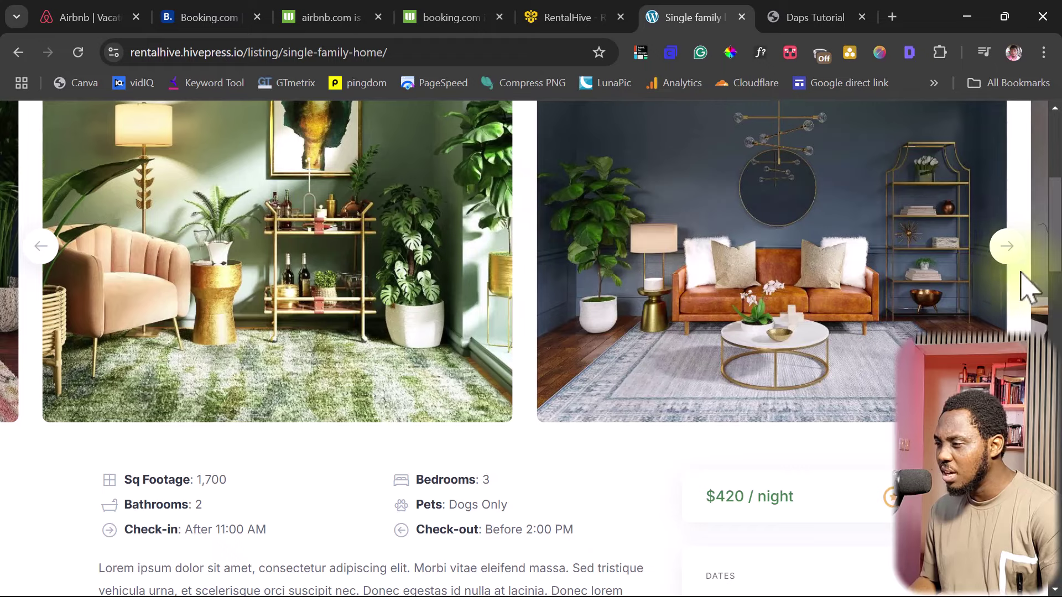
{"action": "left_click", "coordinate": [1009, 255]}
{"action": "left_click", "coordinate": [1009, 255]}
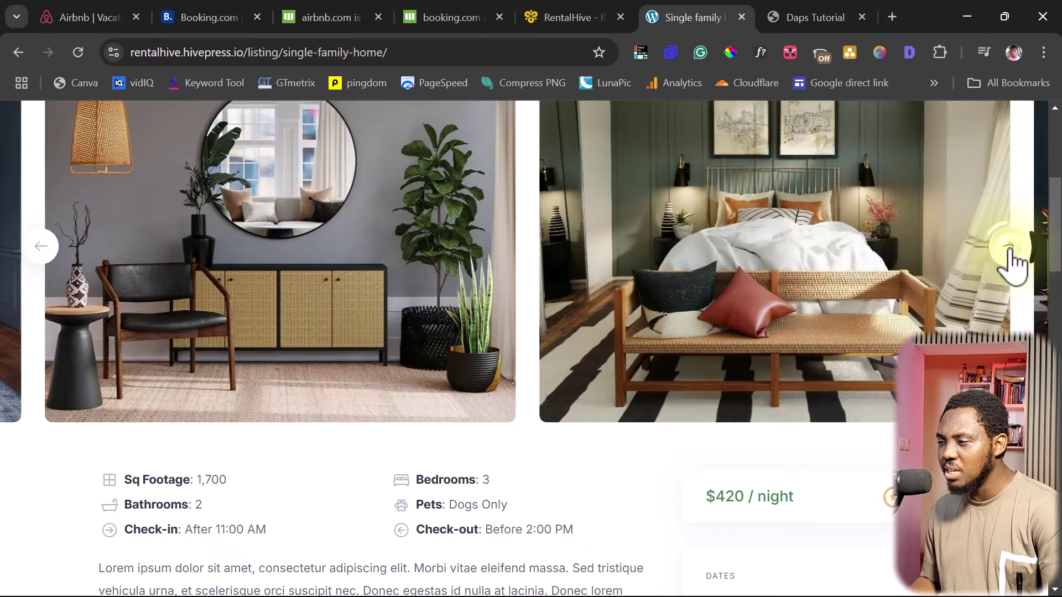
{"action": "left_click", "coordinate": [1010, 256]}
{"action": "left_click", "coordinate": [1010, 256]}
{"action": "left_click", "coordinate": [1009, 255]}
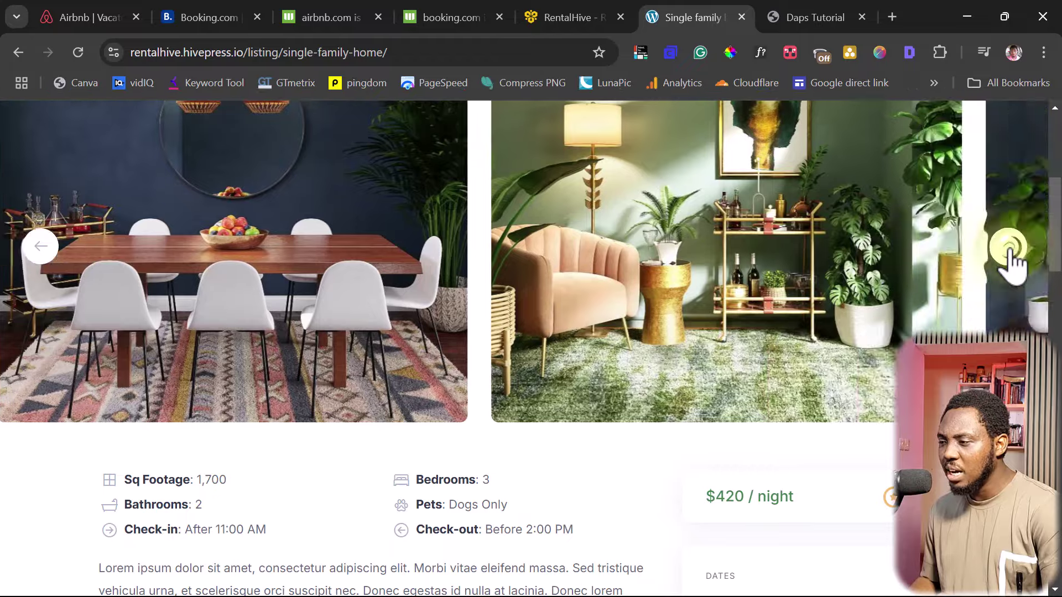
{"action": "left_click", "coordinate": [1010, 255]}
{"action": "left_click", "coordinate": [1010, 256]}
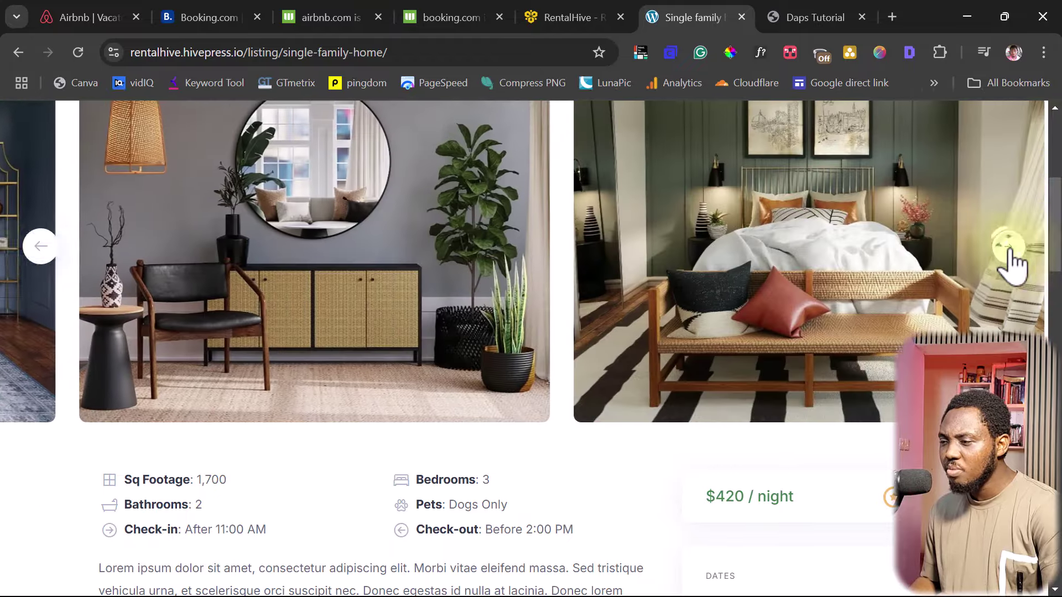
Review the property details and fill in the booking form with dates 11/19/2024 to 11/24/2024 and 3 guests
{"action": "scroll", "coordinate": [398, 301], "scroll_direction": "down", "scroll_amount": 5}
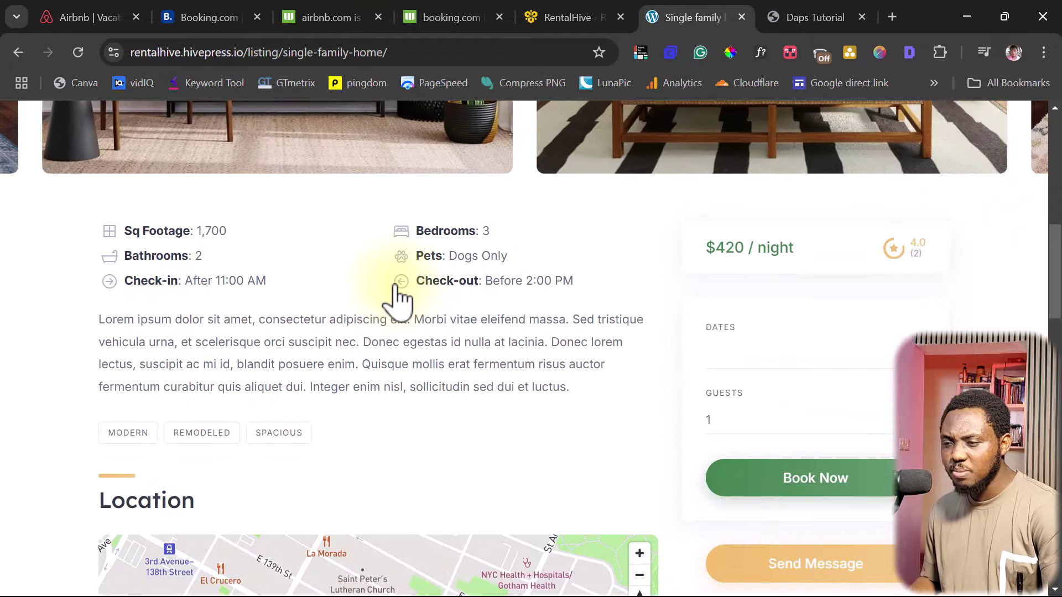
{"action": "scroll", "coordinate": [556, 248], "scroll_direction": "down", "scroll_amount": 2}
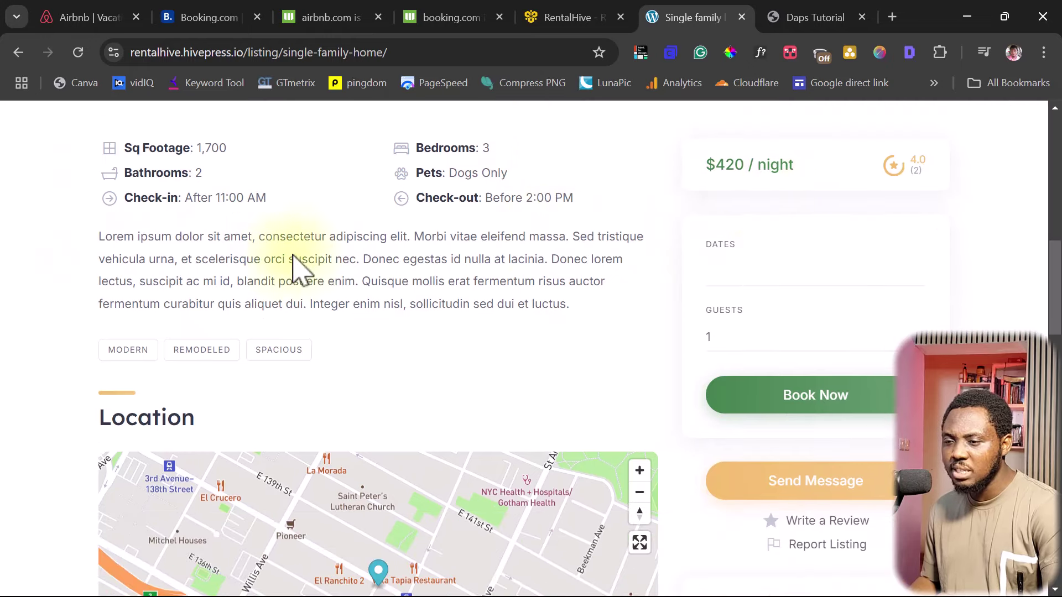
{"action": "scroll", "coordinate": [293, 265], "scroll_direction": "up", "scroll_amount": 3}
{"action": "scroll", "coordinate": [260, 297], "scroll_direction": "down", "scroll_amount": 3}
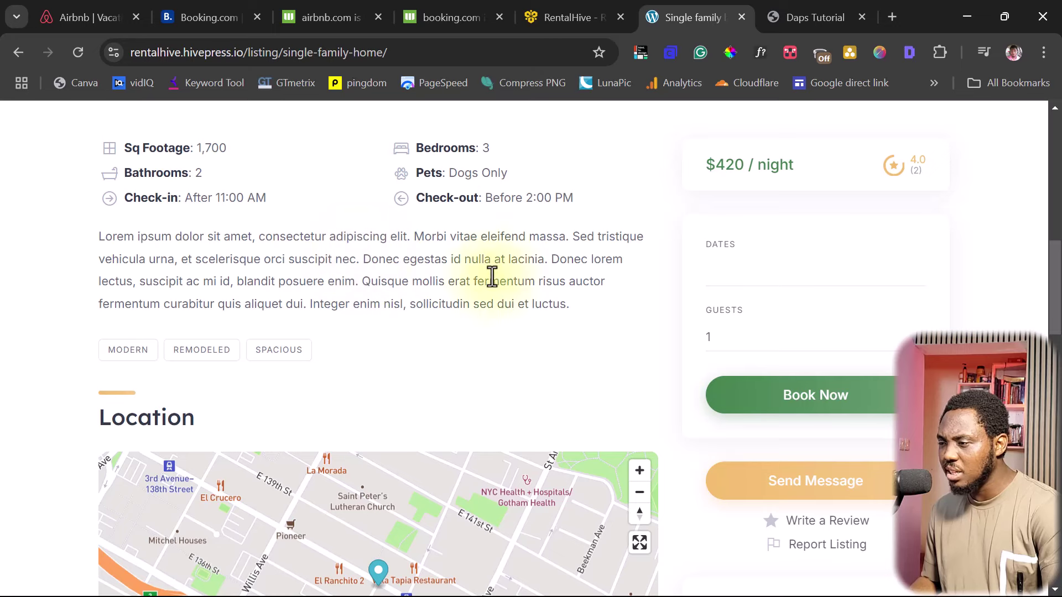
{"action": "left_click", "coordinate": [724, 262]}
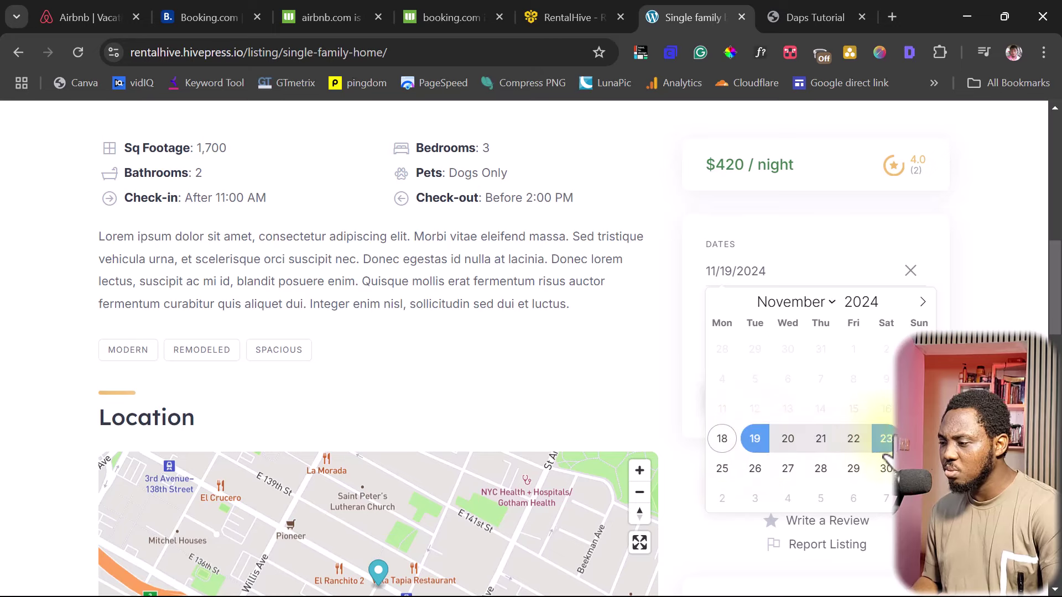
{"action": "left_click", "coordinate": [917, 438]}
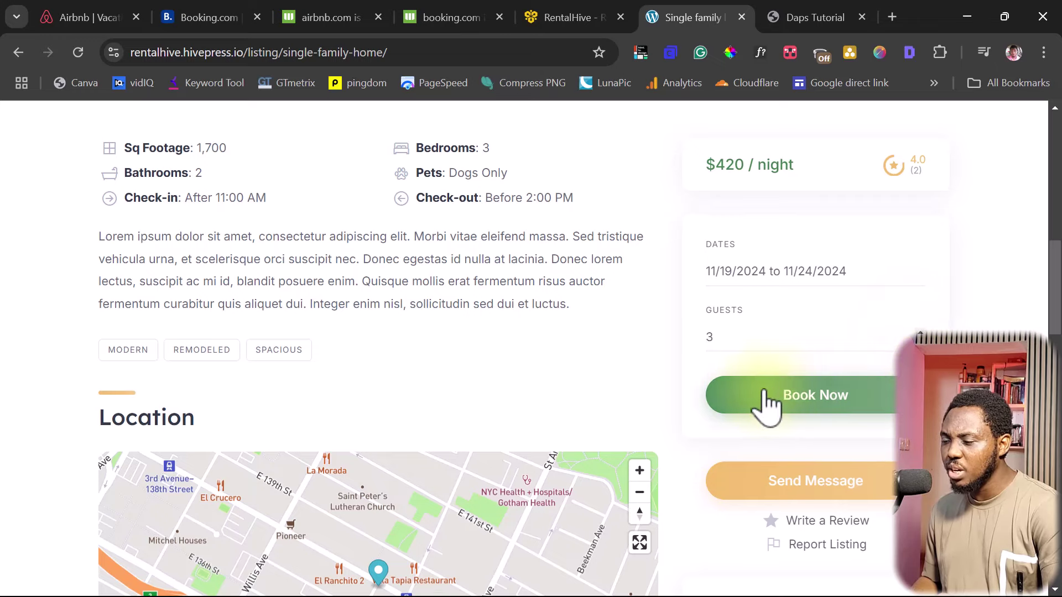
Examine the listing's messaging and review options, location map, host card, guest reviews and related listings
{"action": "scroll", "coordinate": [766, 398], "scroll_direction": "down", "scroll_amount": 3}
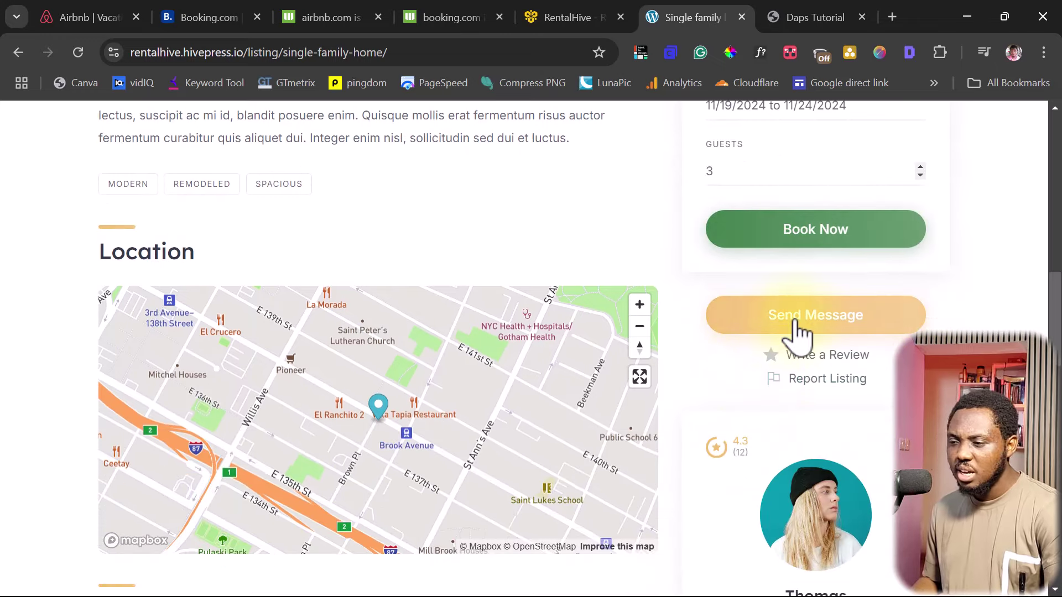
{"action": "scroll", "coordinate": [879, 381], "scroll_direction": "down", "scroll_amount": 3}
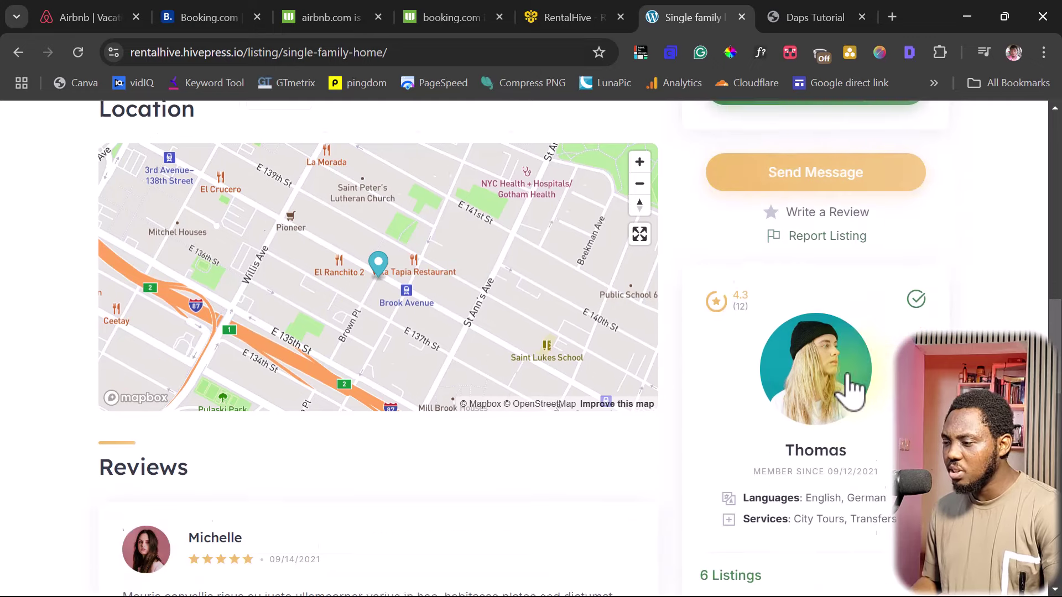
{"action": "scroll", "coordinate": [804, 378], "scroll_direction": "down", "scroll_amount": 2}
{"action": "scroll", "coordinate": [804, 379], "scroll_direction": "down", "scroll_amount": 1}
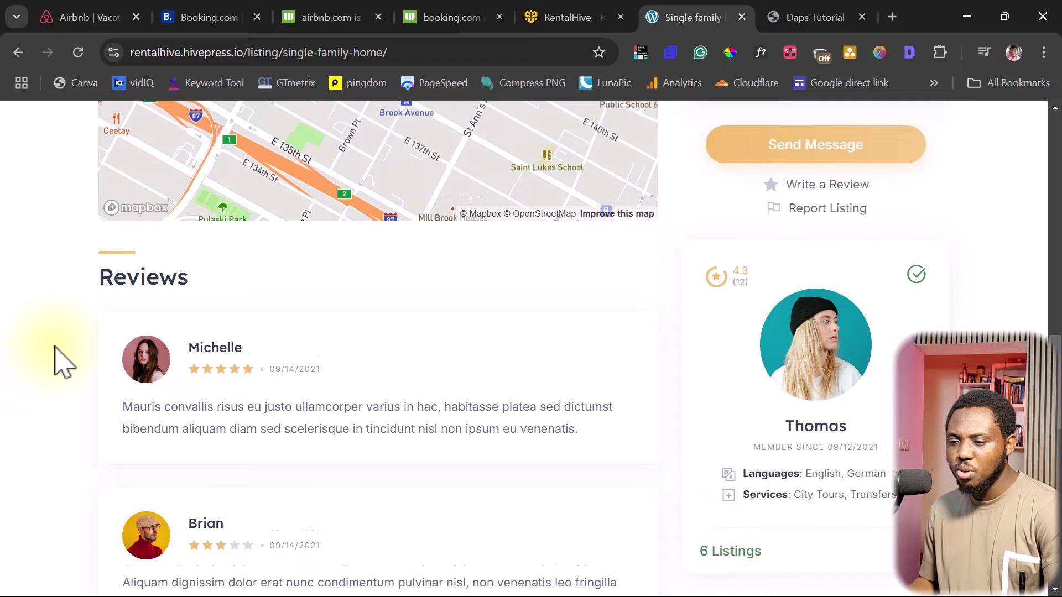
{"action": "scroll", "coordinate": [59, 359], "scroll_direction": "down", "scroll_amount": 5}
{"action": "scroll", "coordinate": [59, 362], "scroll_direction": "up", "scroll_amount": 5}
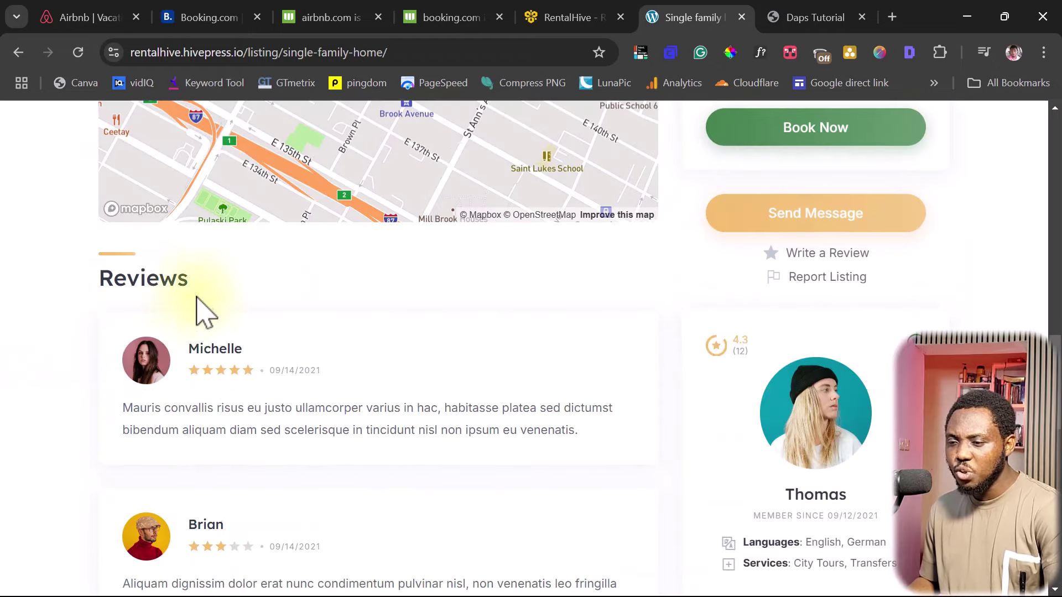
{"action": "scroll", "coordinate": [198, 302], "scroll_direction": "down", "scroll_amount": 10}
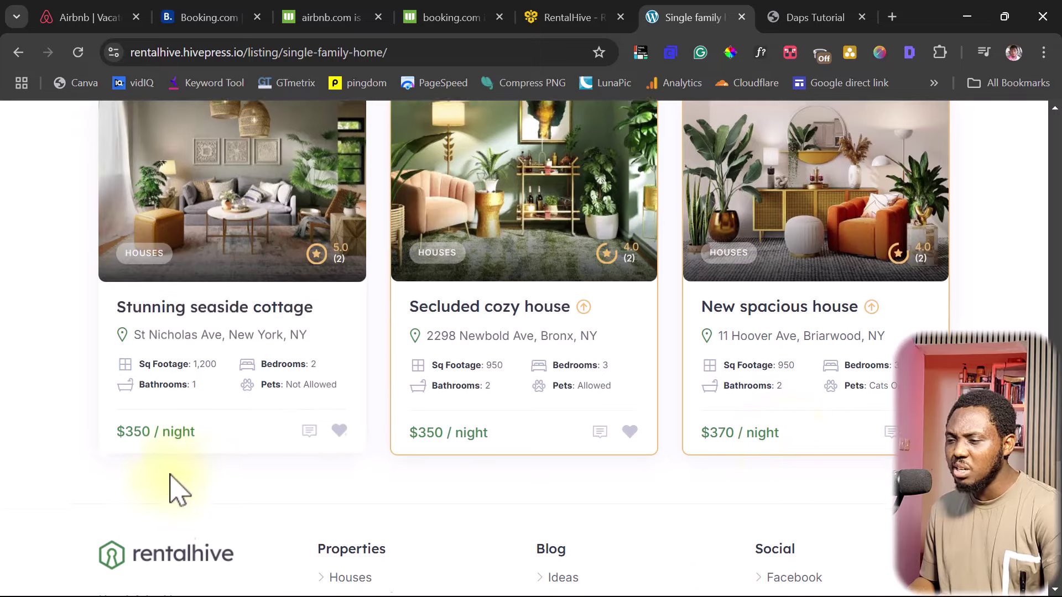
{"action": "scroll", "coordinate": [177, 489], "scroll_direction": "down", "scroll_amount": 3}
{"action": "scroll", "coordinate": [177, 490], "scroll_direction": "up", "scroll_amount": 7}
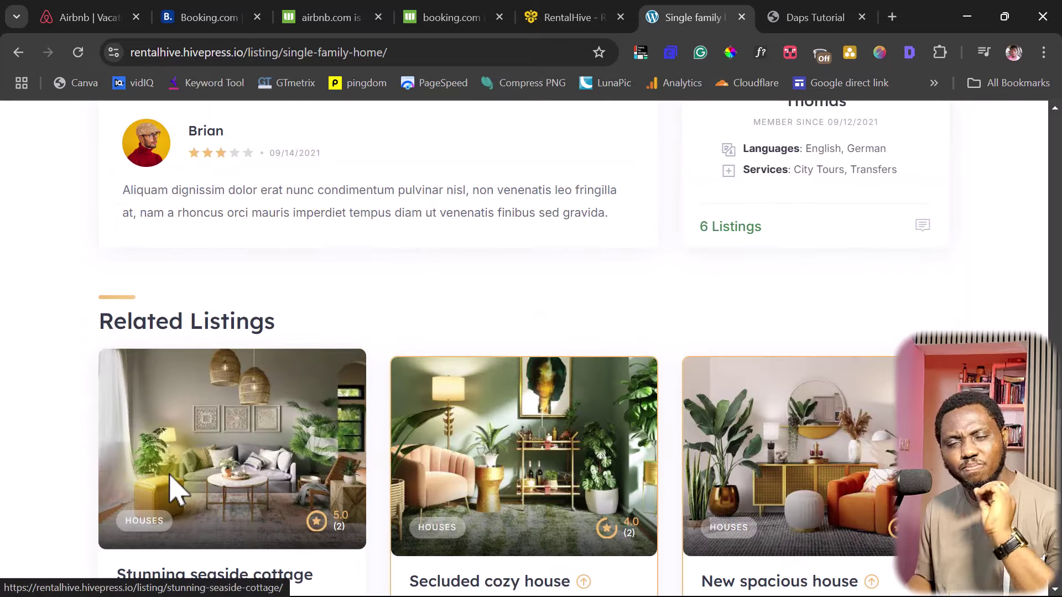
{"action": "scroll", "coordinate": [170, 476], "scroll_direction": "up", "scroll_amount": 10}
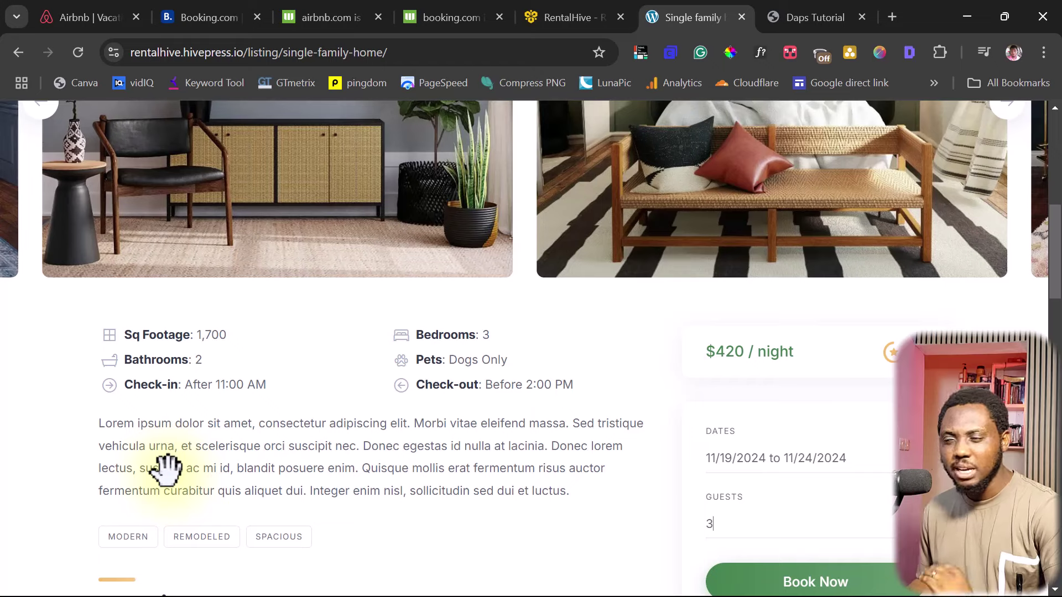
Return to the RentalHive theme page, open its pricing and review the license terms and optional add-ons
{"action": "left_click", "coordinate": [570, 19]}
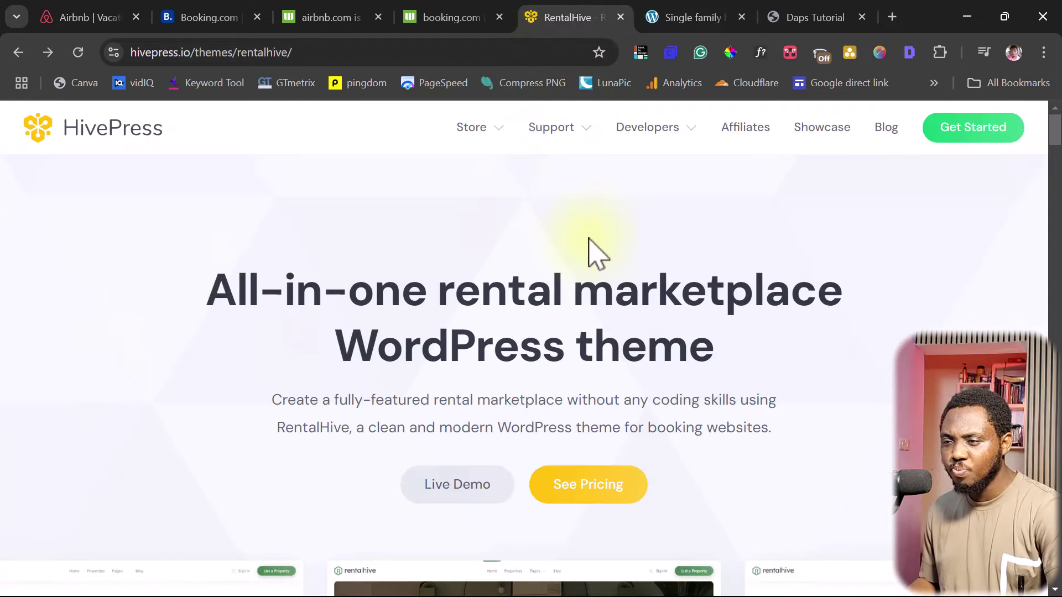
{"action": "scroll", "coordinate": [926, 299], "scroll_direction": "down", "scroll_amount": 5}
{"action": "left_click", "coordinate": [630, 253]}
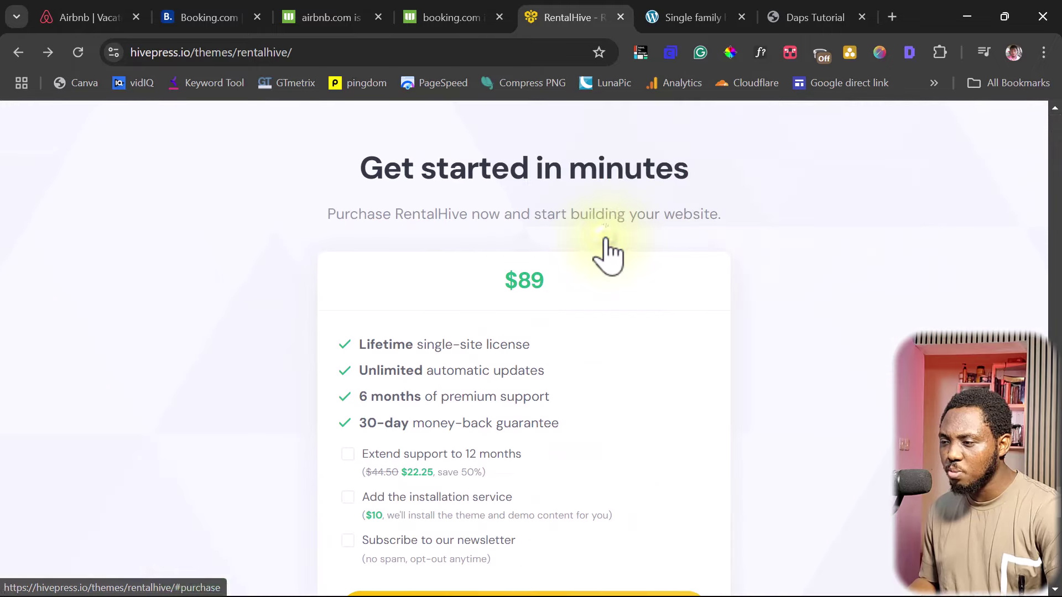
{"action": "scroll", "coordinate": [701, 279], "scroll_direction": "down", "scroll_amount": 2}
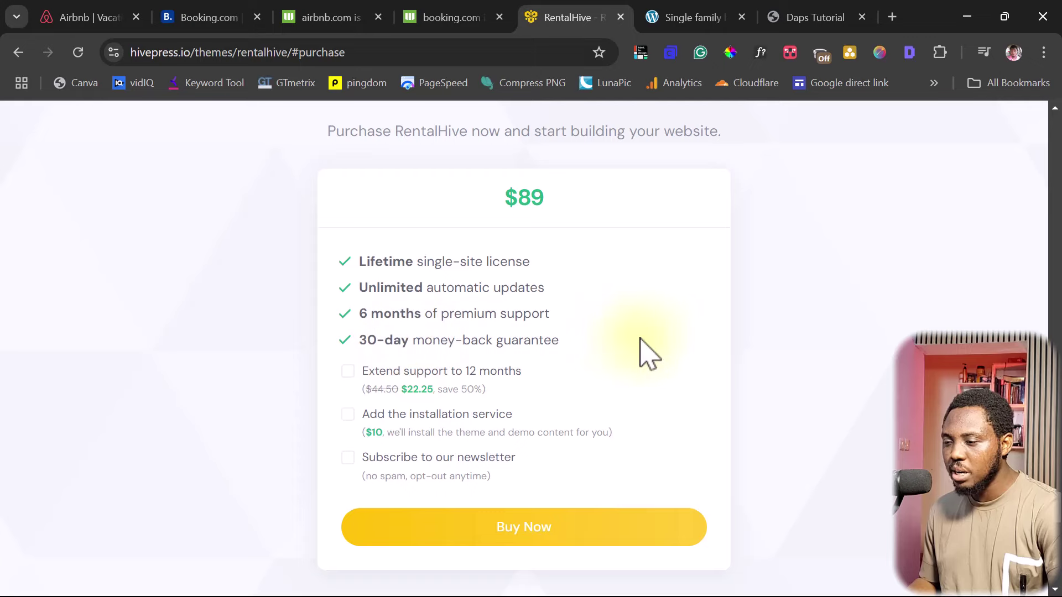
{"action": "scroll", "coordinate": [661, 351], "scroll_direction": "down", "scroll_amount": 1}
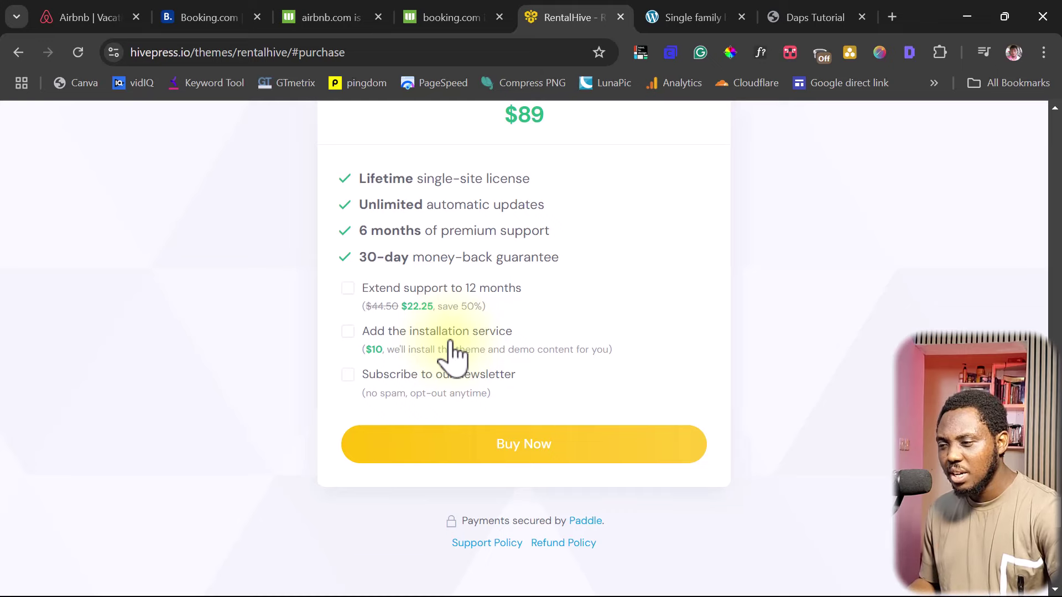
Purchase the RentalHive theme through the Paddle checkout and close the completed order window
{"action": "left_click", "coordinate": [522, 451]}
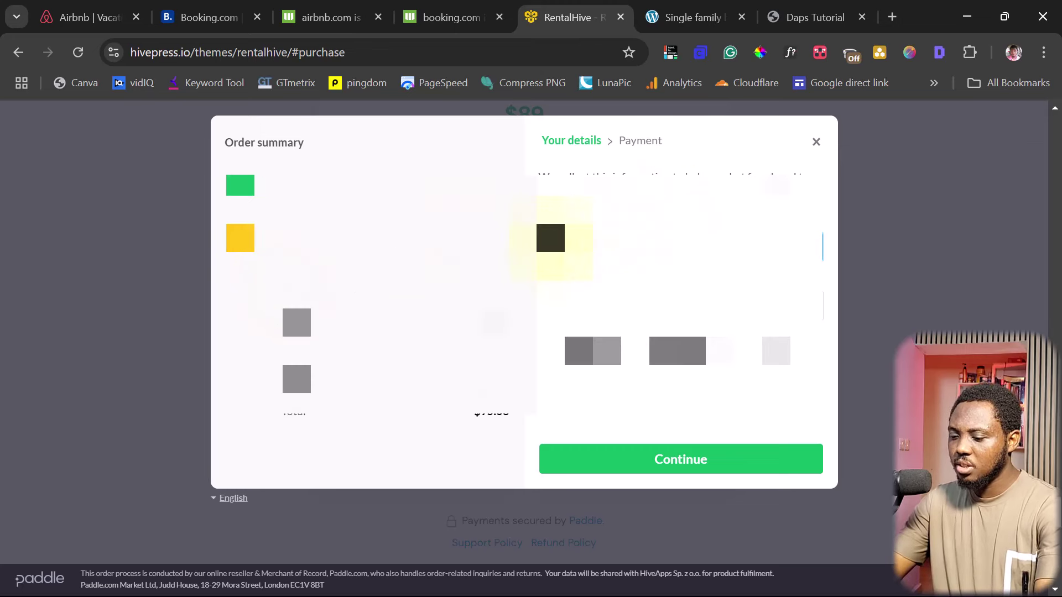
{"action": "left_click", "coordinate": [696, 462]}
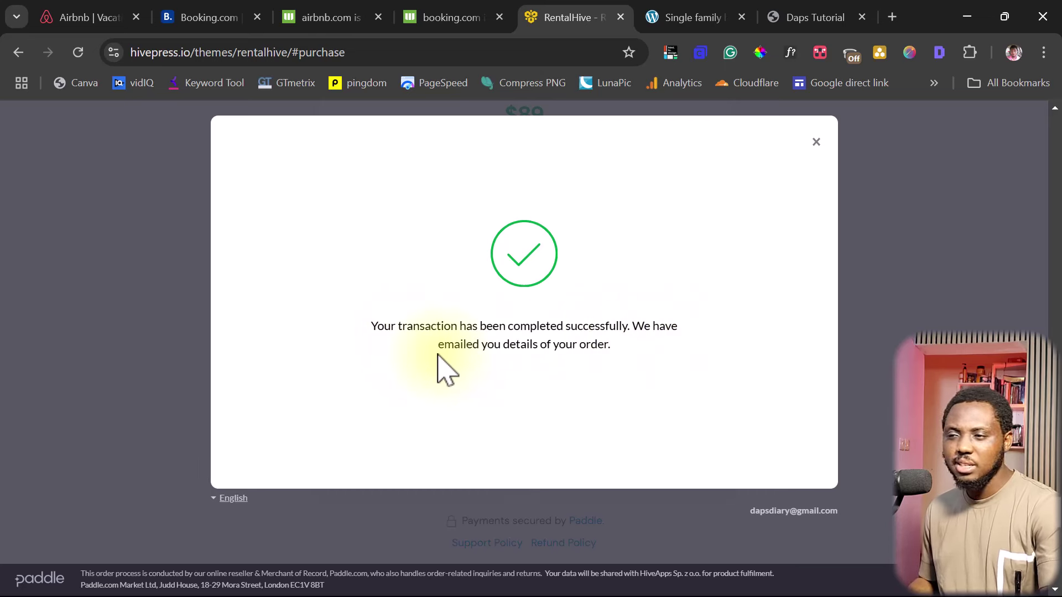
{"action": "left_click", "coordinate": [816, 142]}
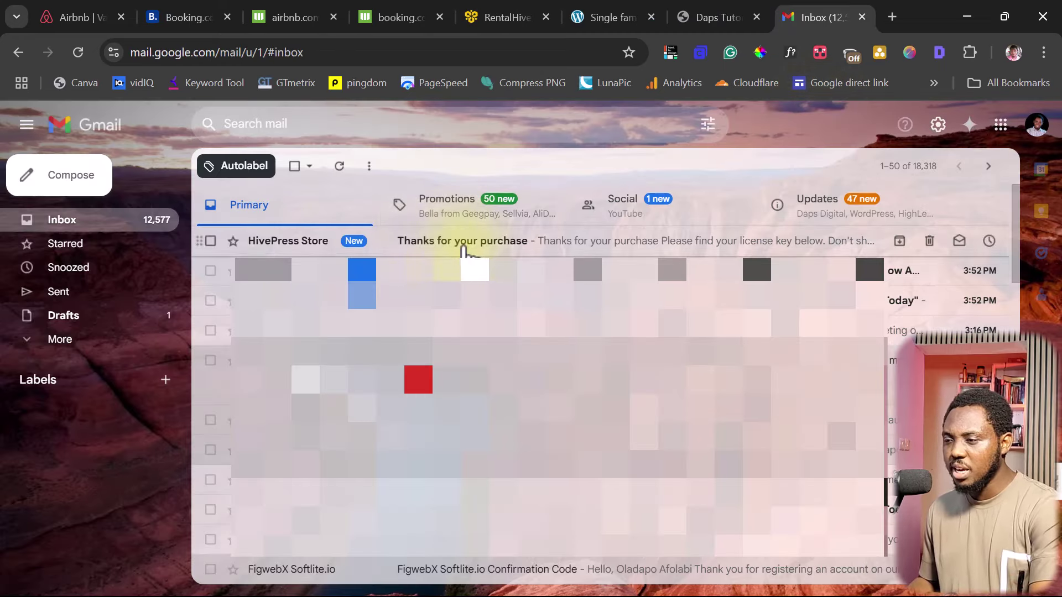
Open the HivePress Store purchase email in Gmail and download HivePress Bookings, RentalHive, HivePress Tags and HivePress Marketplace
{"action": "left_click", "coordinate": [467, 248]}
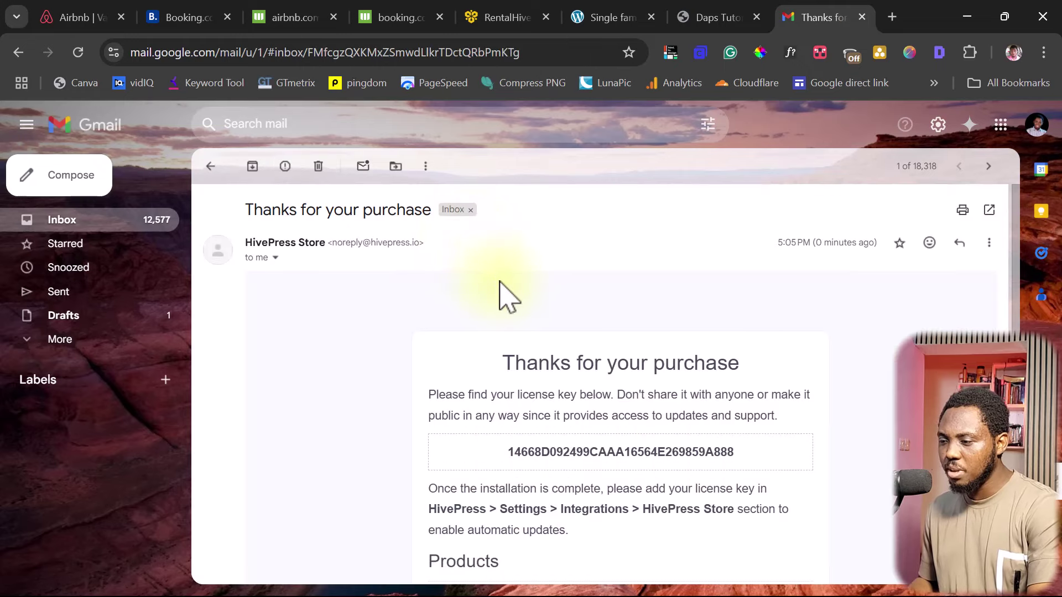
{"action": "scroll", "coordinate": [500, 284], "scroll_direction": "down", "scroll_amount": 2}
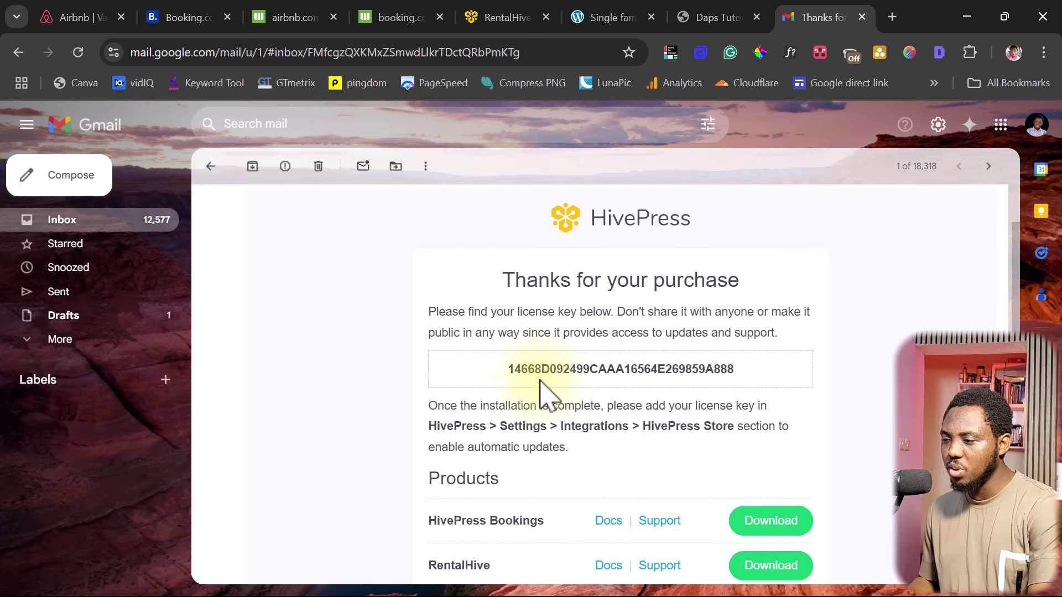
{"action": "scroll", "coordinate": [511, 366], "scroll_direction": "down", "scroll_amount": 2}
{"action": "scroll", "coordinate": [514, 366], "scroll_direction": "down", "scroll_amount": 3}
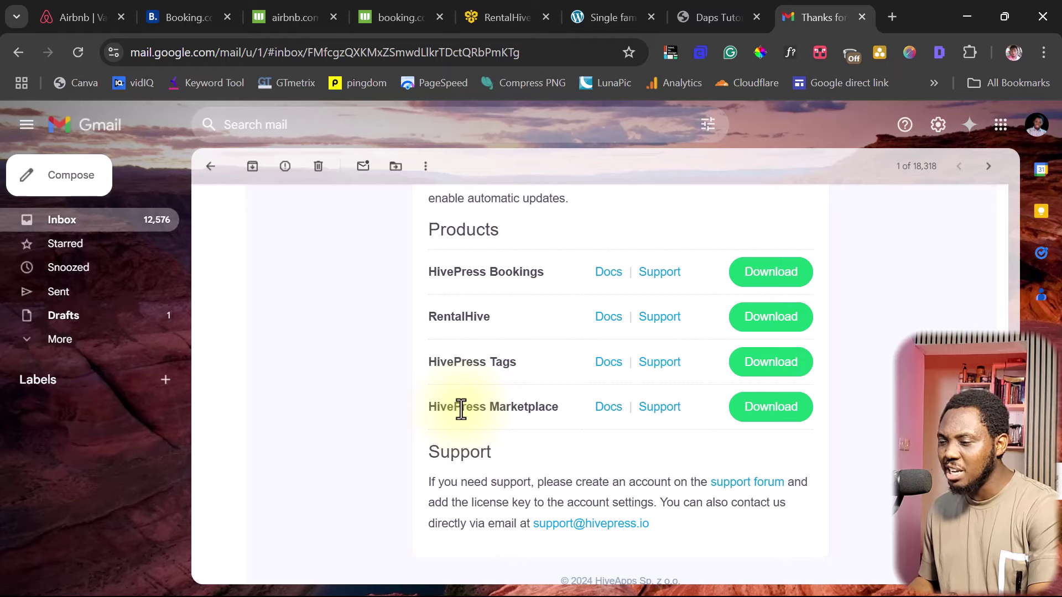
{"action": "left_click", "coordinate": [769, 271]}
{"action": "left_click", "coordinate": [763, 329]}
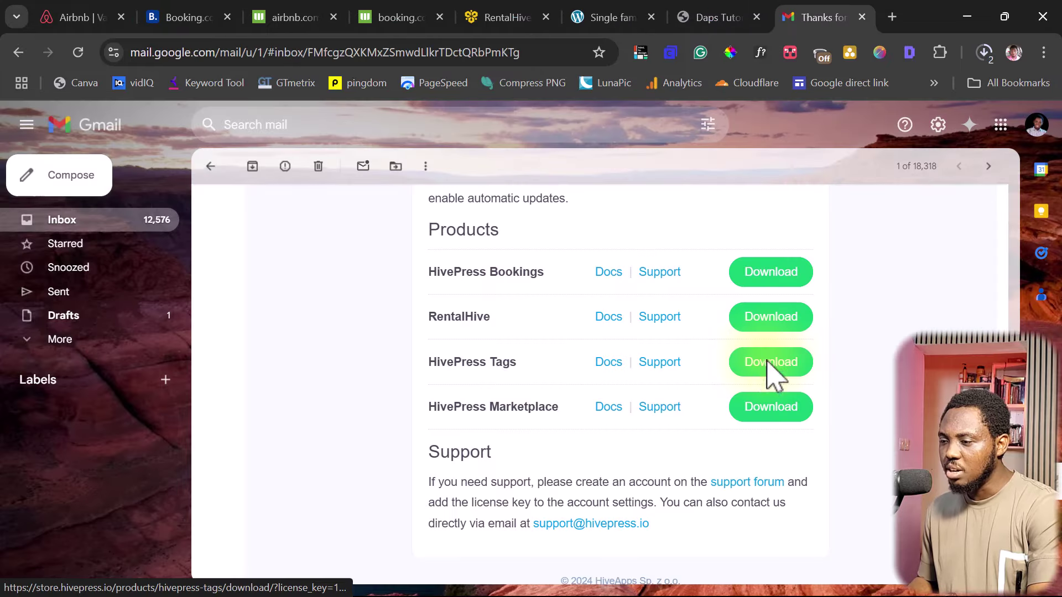
{"action": "left_click", "coordinate": [767, 361]}
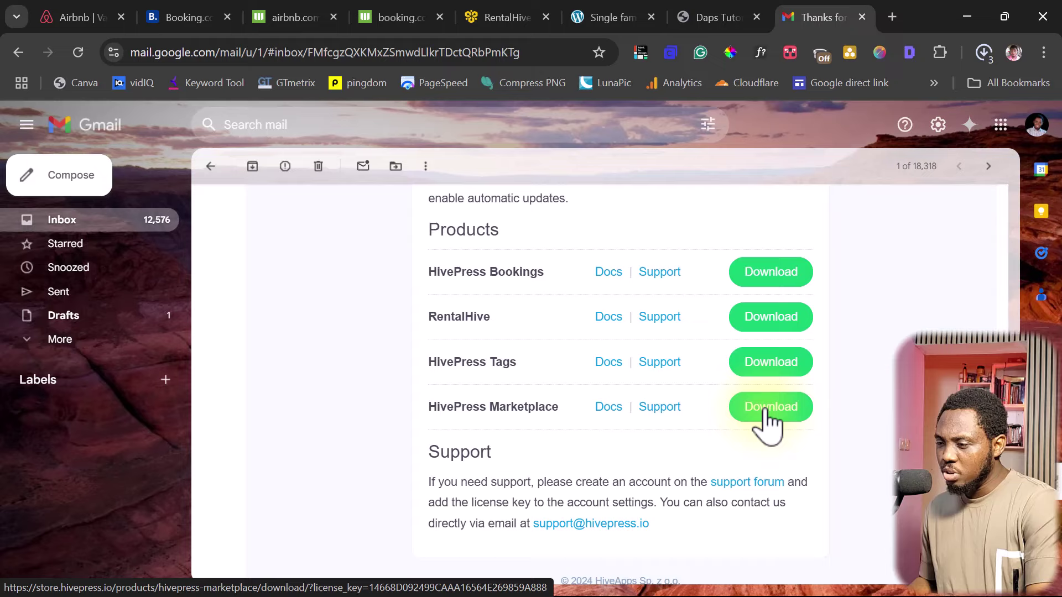
{"action": "left_click", "coordinate": [766, 411]}
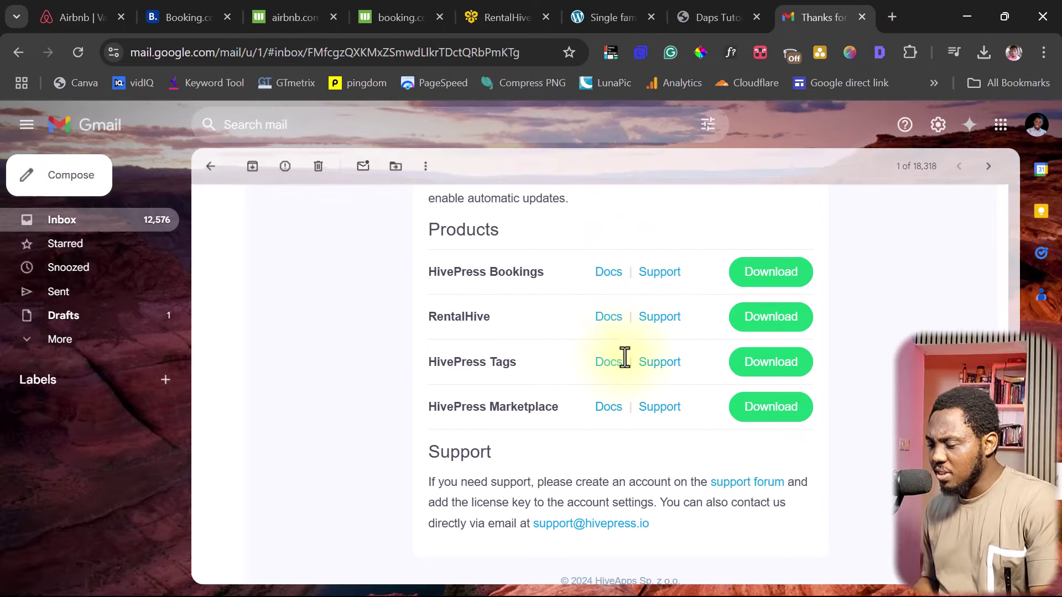
Copy the license key from the HivePress purchase email
{"action": "scroll", "coordinate": [625, 357], "scroll_direction": "up", "scroll_amount": 5}
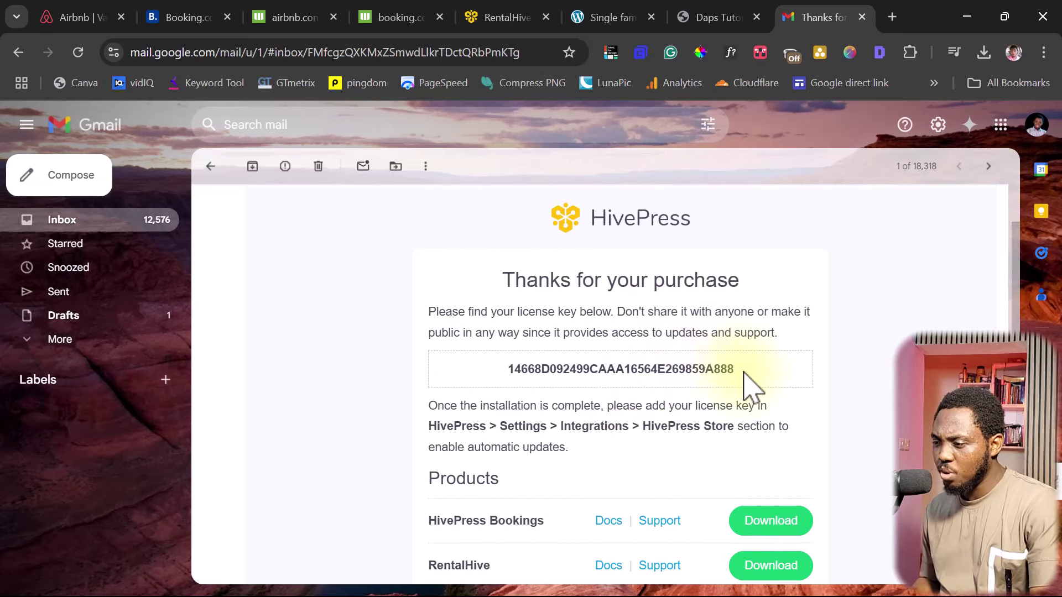
{"action": "left_click_drag", "start_coordinate": [744, 372], "coordinate": [512, 369]}
{"action": "right_click", "coordinate": [532, 372]}
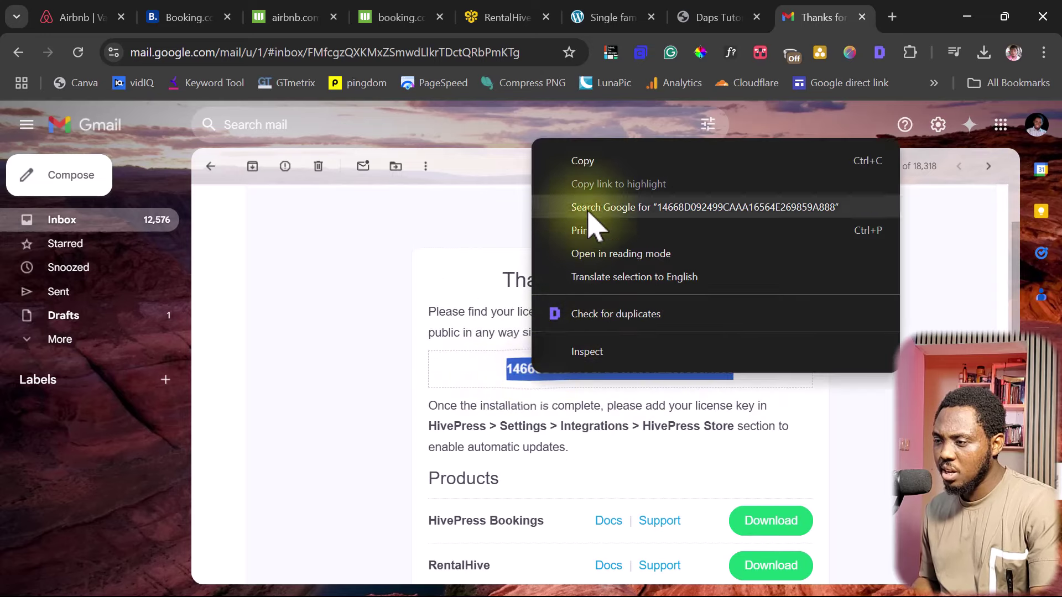
{"action": "left_click", "coordinate": [583, 161]}
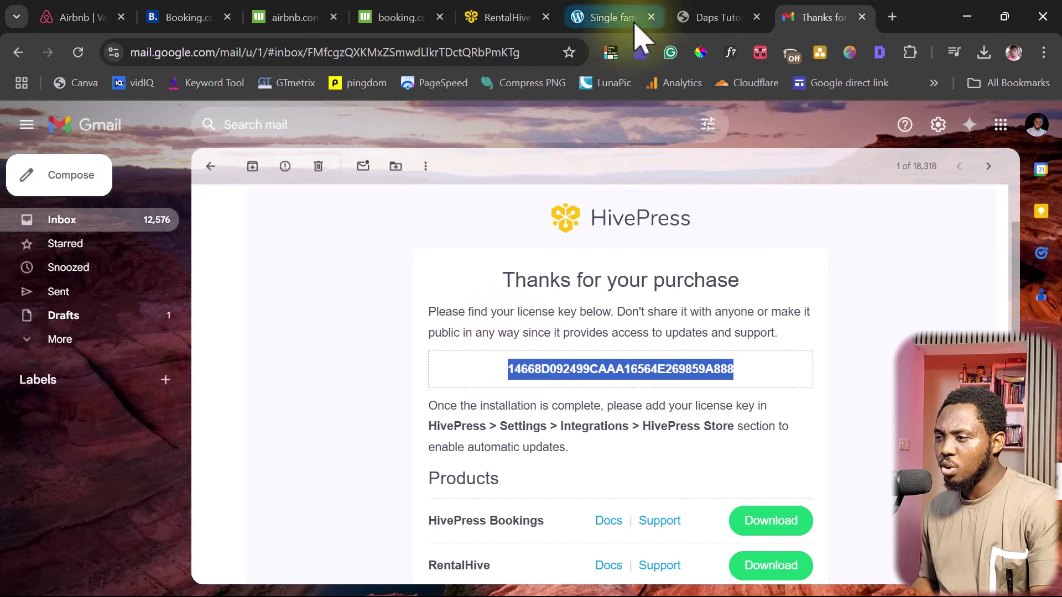
Switch to the Daps Tutorial WordPress site and open the theme upload form in its admin dashboard
{"action": "left_click", "coordinate": [710, 18]}
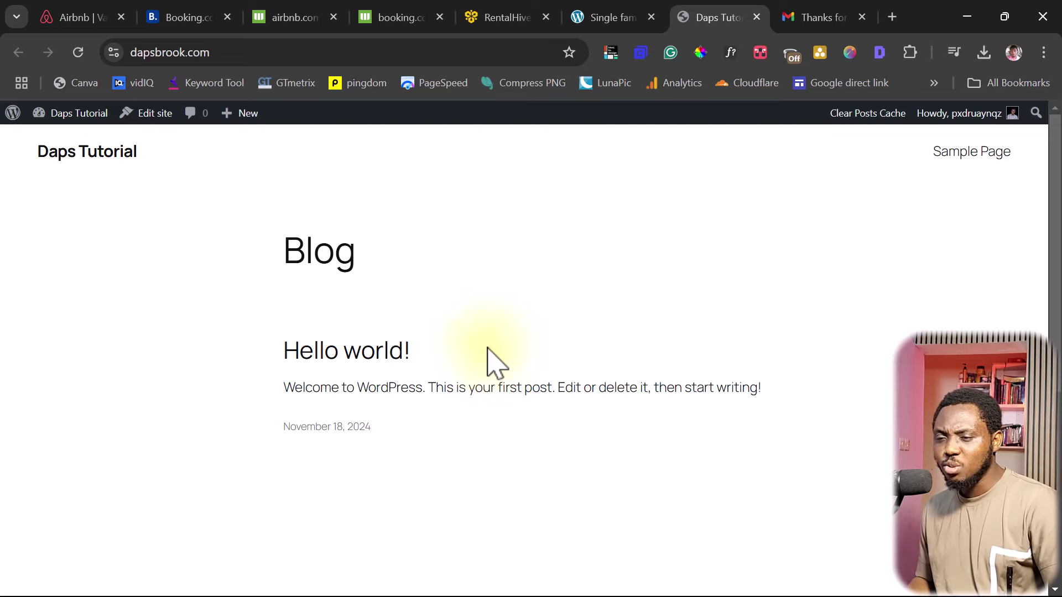
{"action": "mouse_move", "coordinate": [69, 125]}
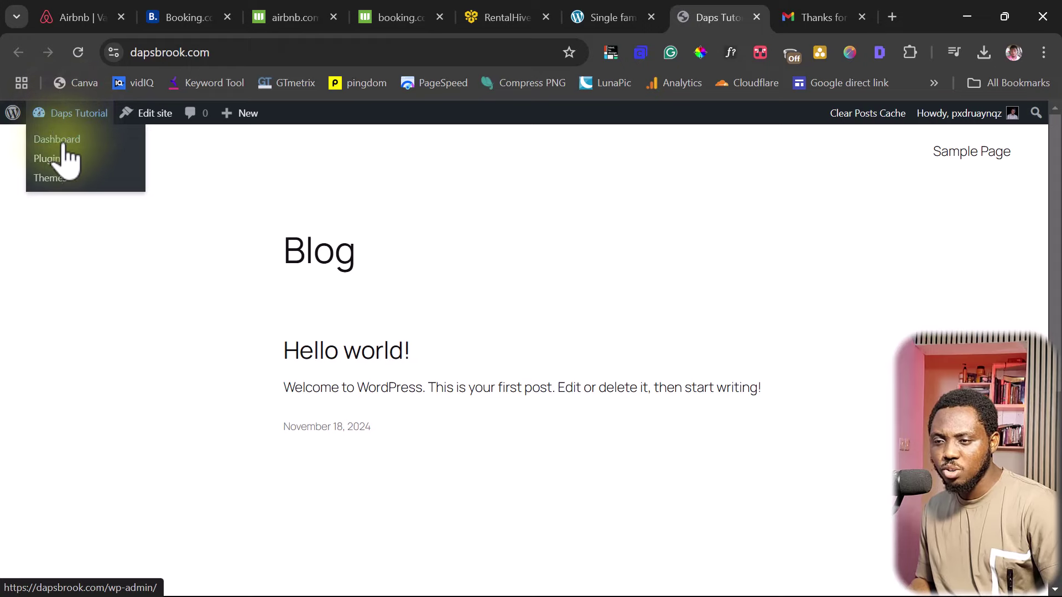
{"action": "left_click", "coordinate": [54, 140]}
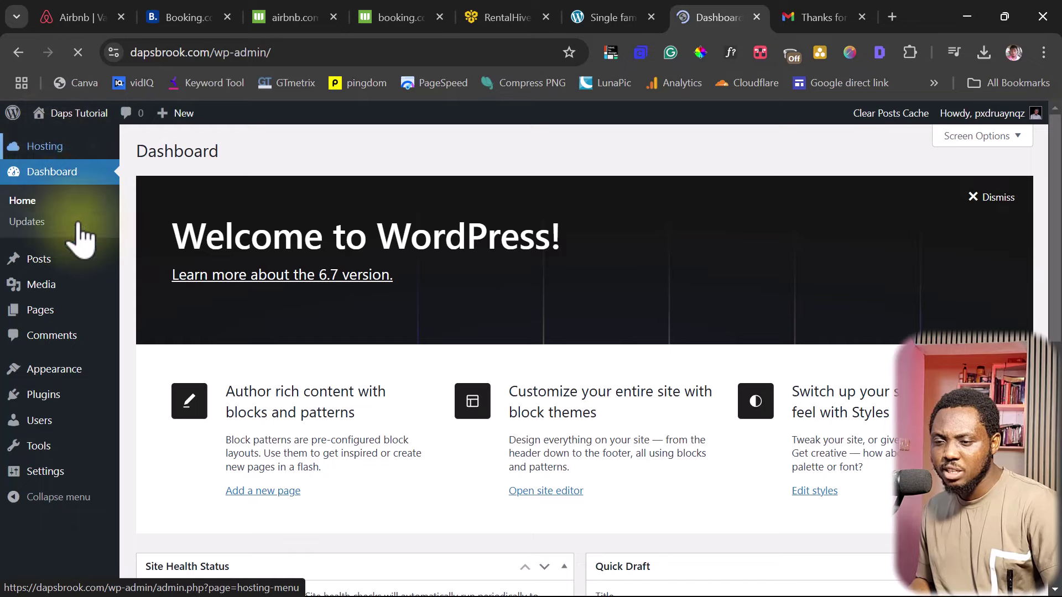
{"action": "mouse_move", "coordinate": [56, 369]}
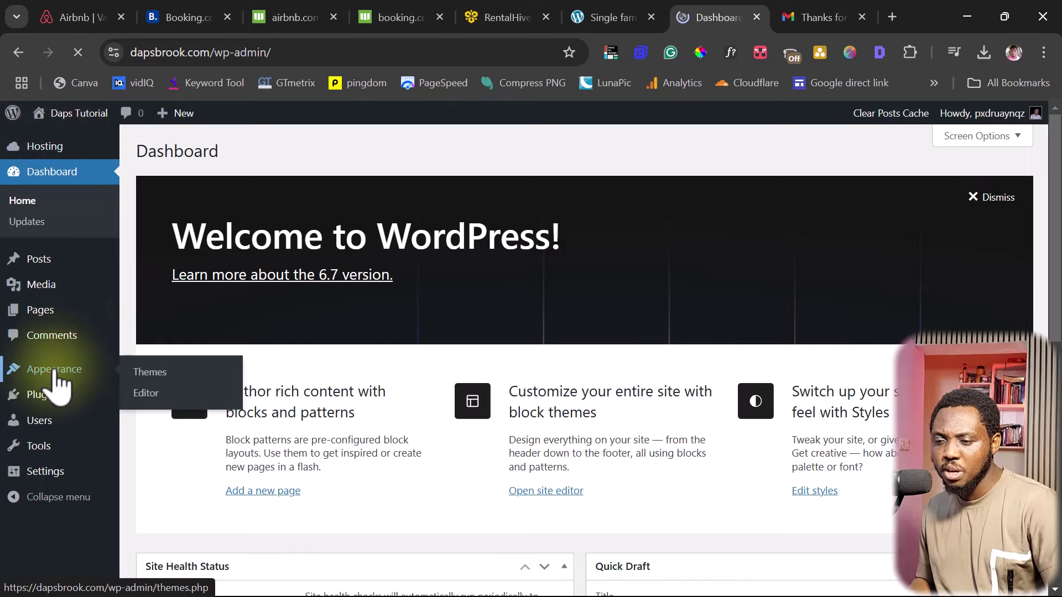
{"action": "left_click", "coordinate": [149, 374]}
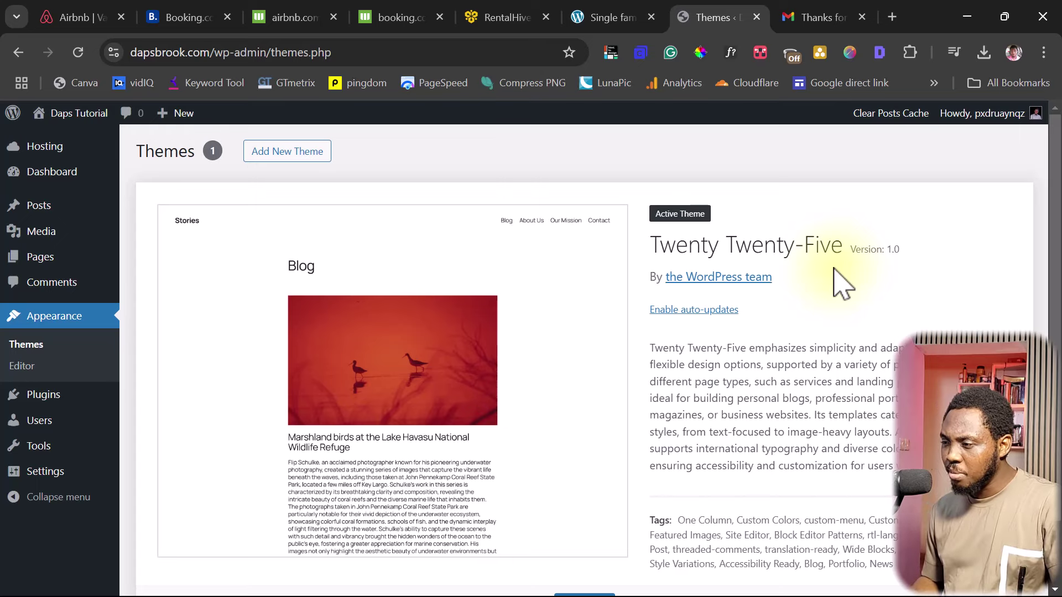
{"action": "left_click", "coordinate": [275, 153]}
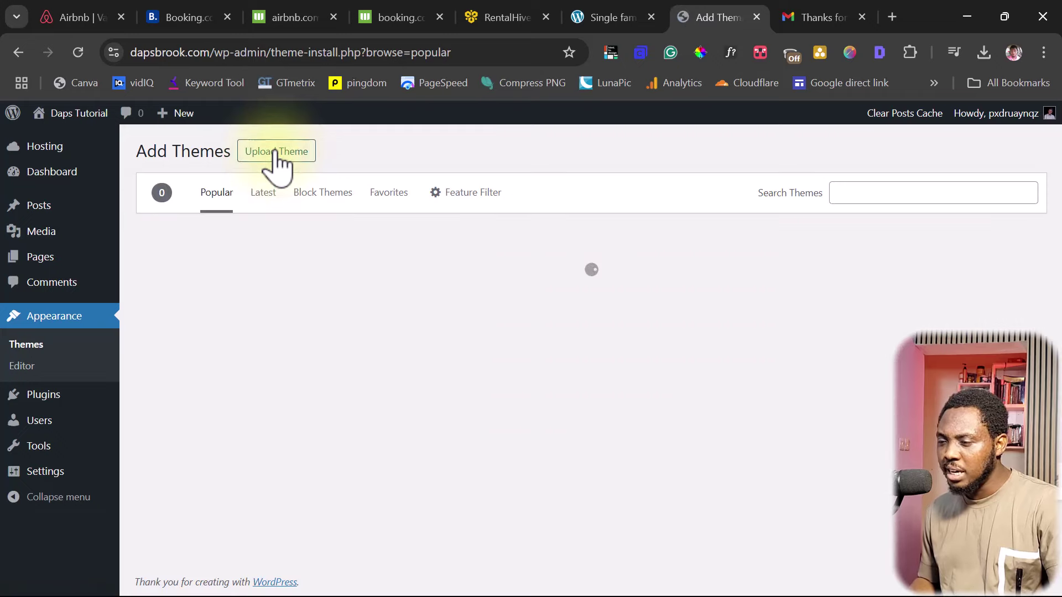
{"action": "left_click", "coordinate": [275, 153]}
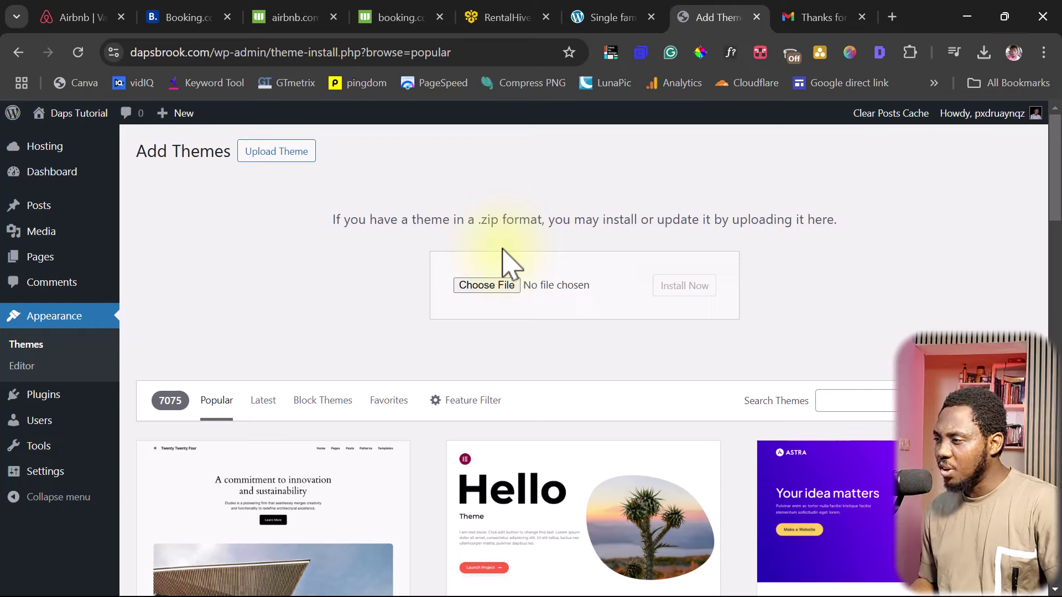
Upload the downloaded rentalhive.zip as the theme file and install it
{"action": "left_click", "coordinate": [984, 53]}
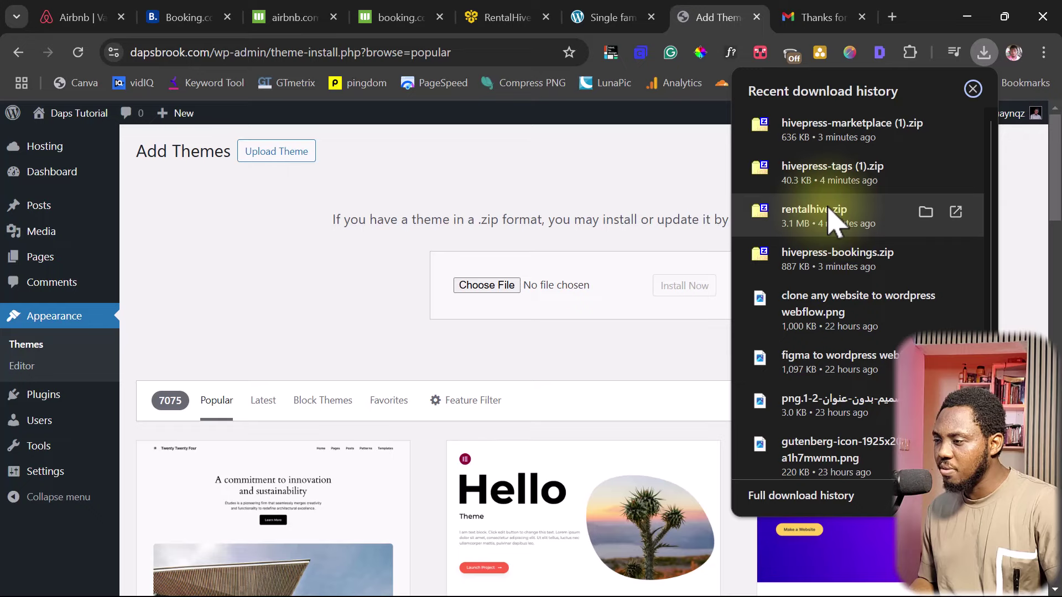
{"action": "left_click_drag", "start_coordinate": [827, 210], "coordinate": [477, 283]}
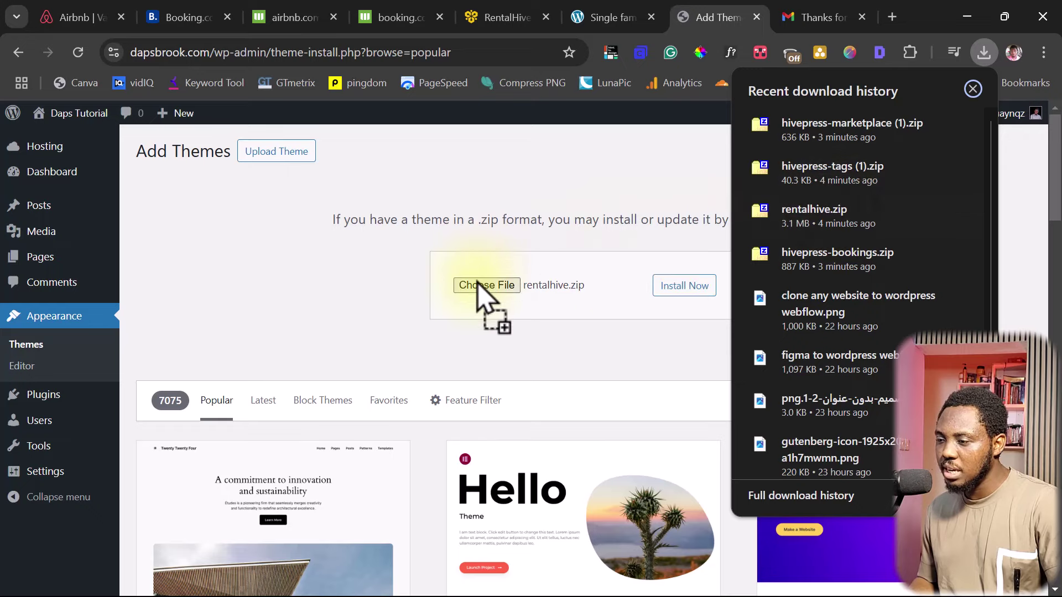
{"action": "left_click", "coordinate": [679, 288]}
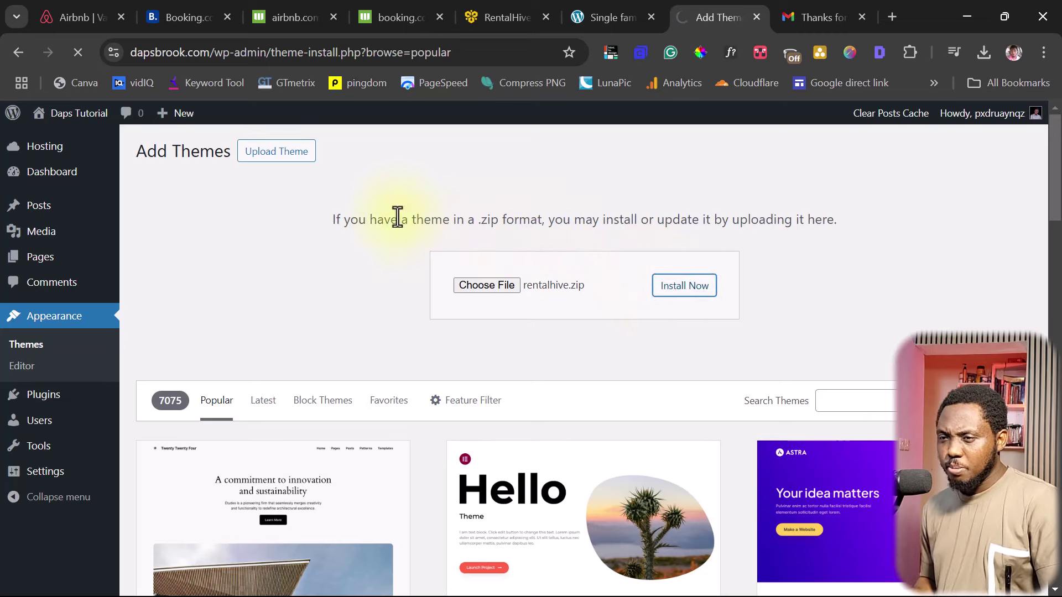
Close the two Airbnb tabs, the two Booking.com tabs and the Gmail tab in the browser
{"action": "left_click", "coordinate": [121, 17]}
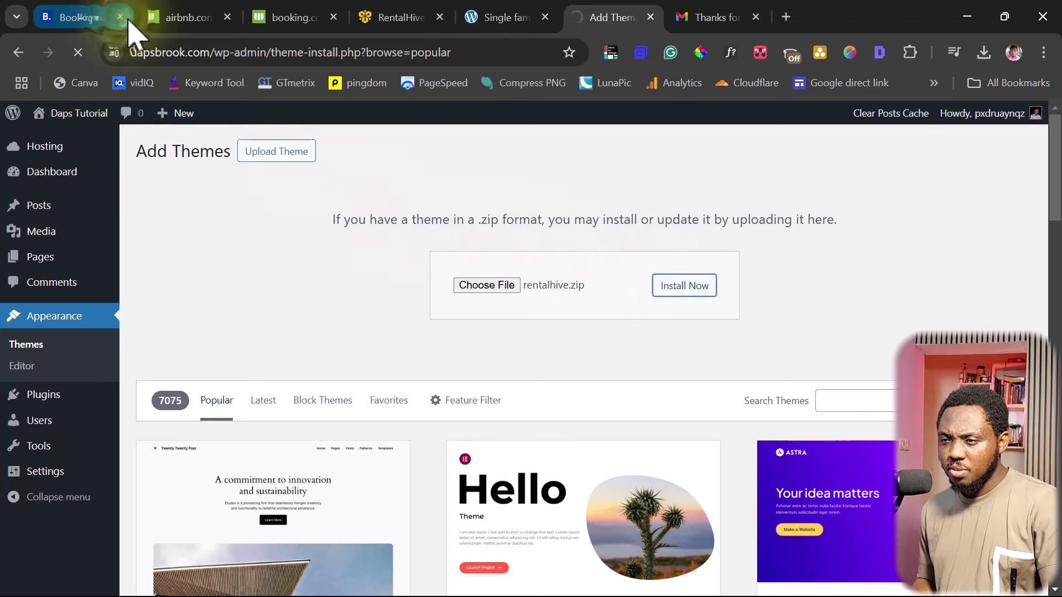
{"action": "left_click", "coordinate": [123, 18]}
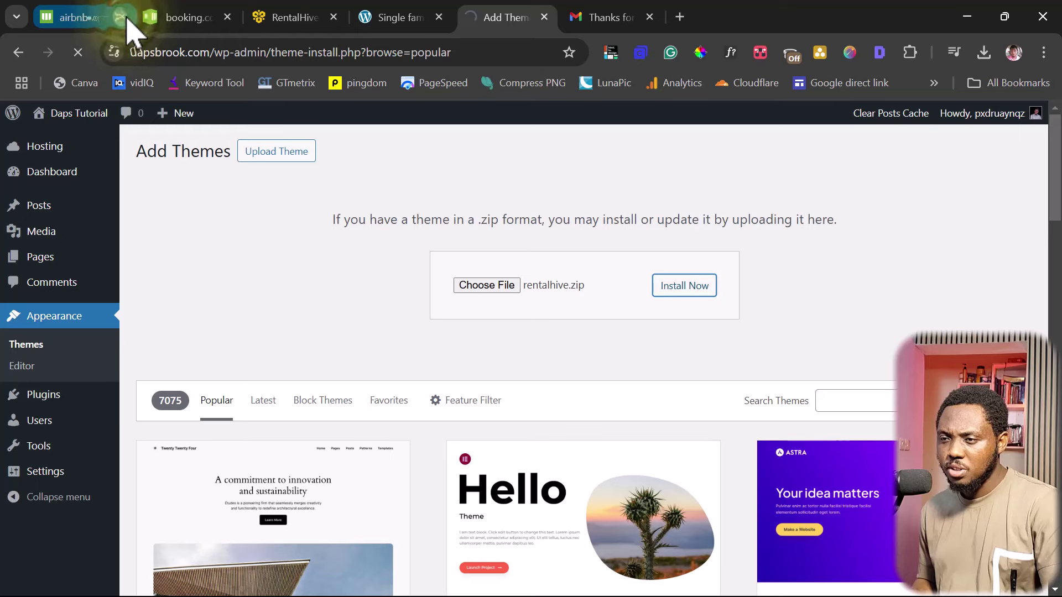
{"action": "left_click", "coordinate": [122, 17]}
{"action": "left_click", "coordinate": [121, 17]}
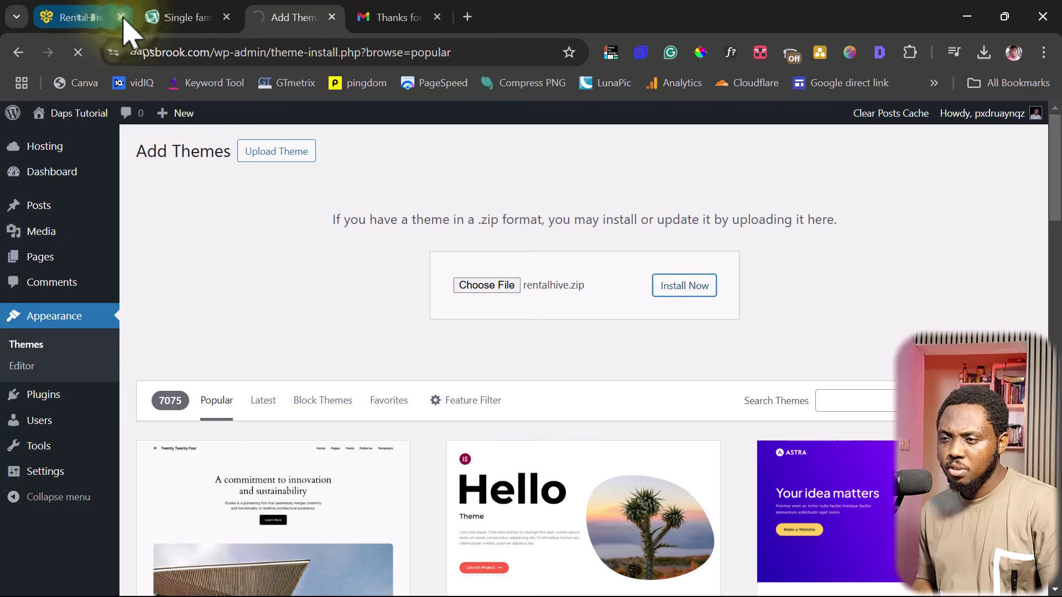
{"action": "left_click", "coordinate": [437, 17]}
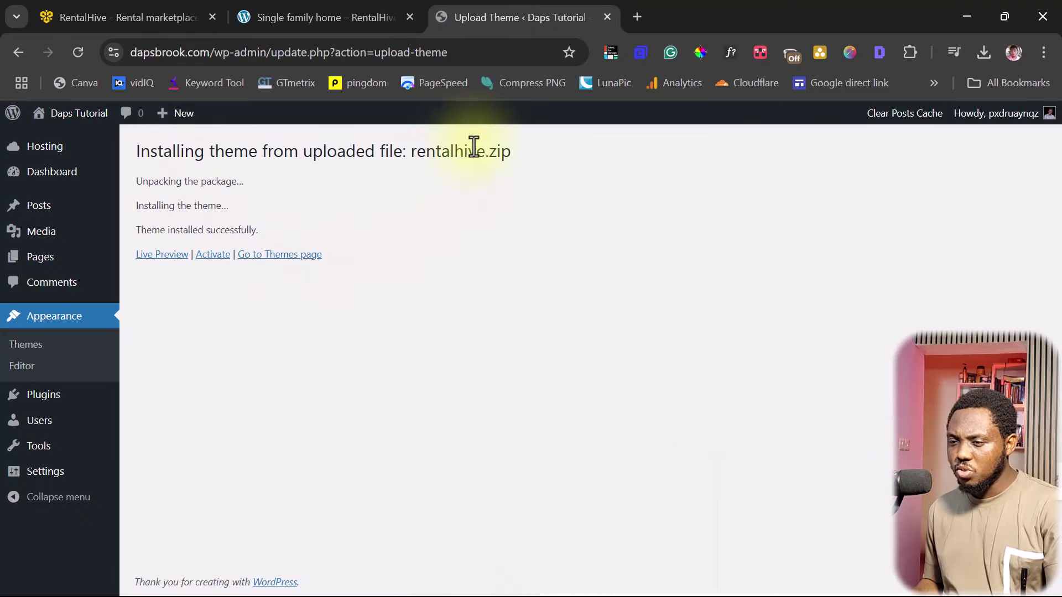
Activate the RentalHive theme and bulk-install all of its recommended HivePress plugins
{"action": "left_click", "coordinate": [213, 254]}
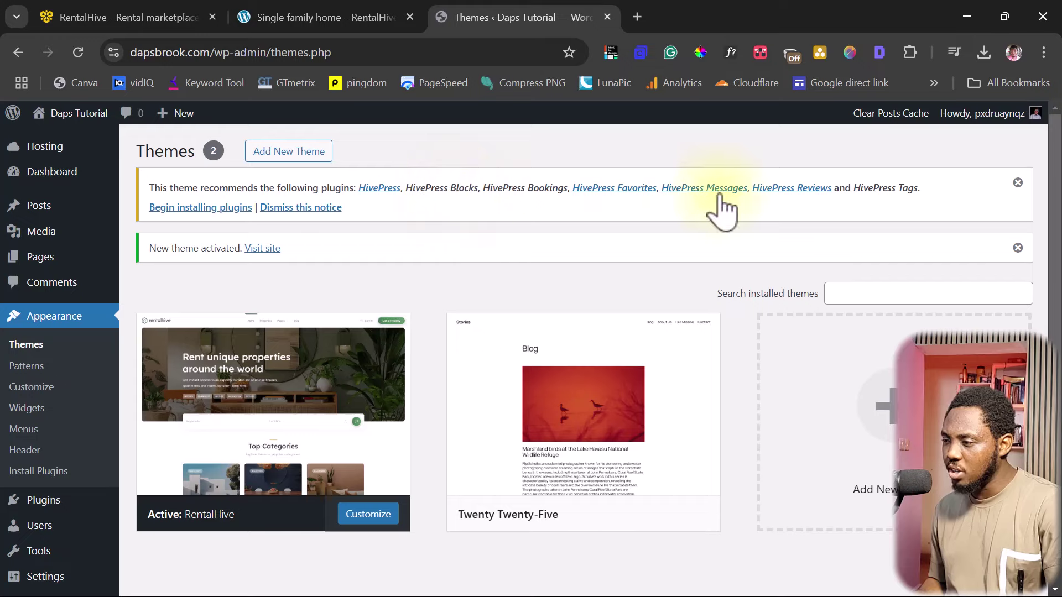
{"action": "left_click", "coordinate": [178, 207]}
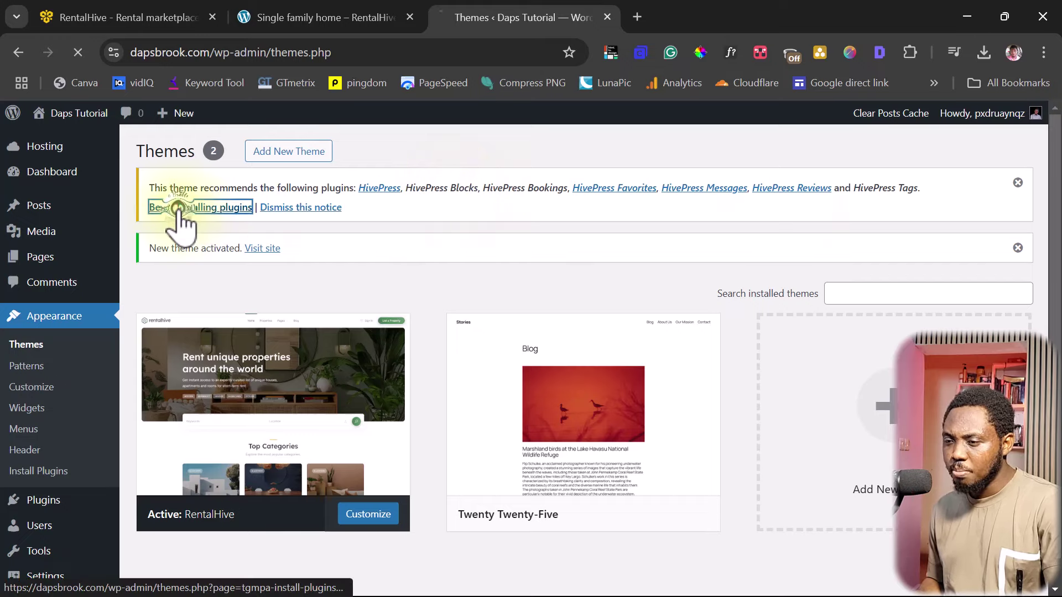
{"action": "scroll", "coordinate": [265, 241], "scroll_direction": "down", "scroll_amount": 2}
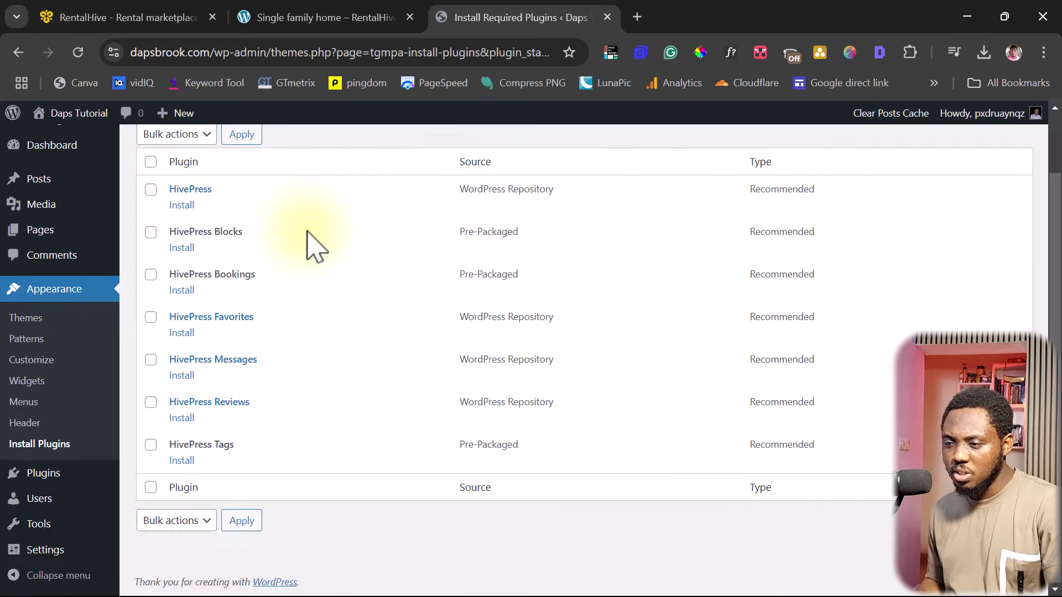
{"action": "left_click", "coordinate": [150, 162]}
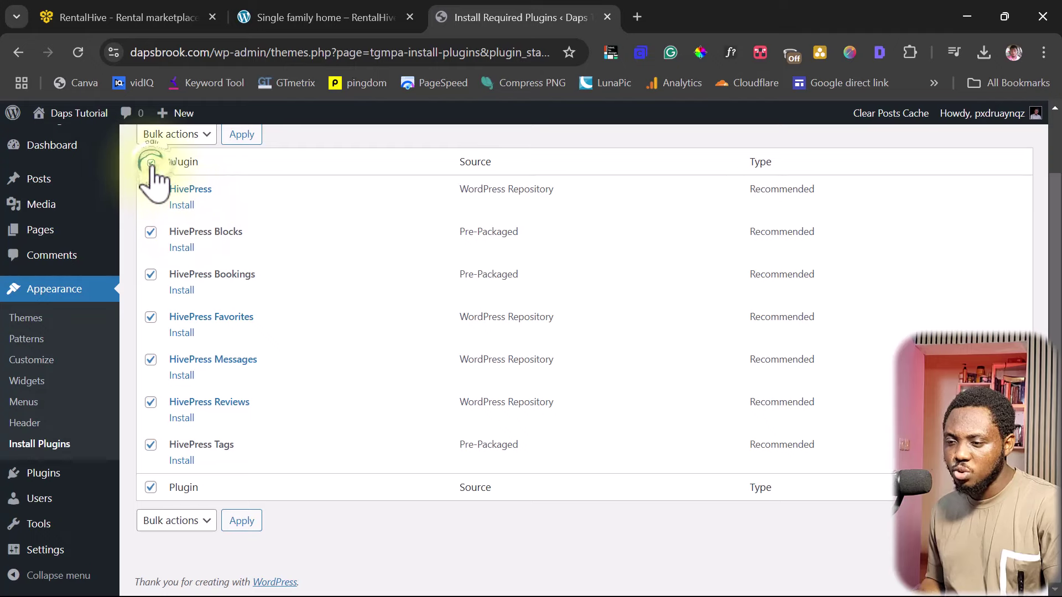
{"action": "scroll", "coordinate": [194, 233], "scroll_direction": "up", "scroll_amount": 2}
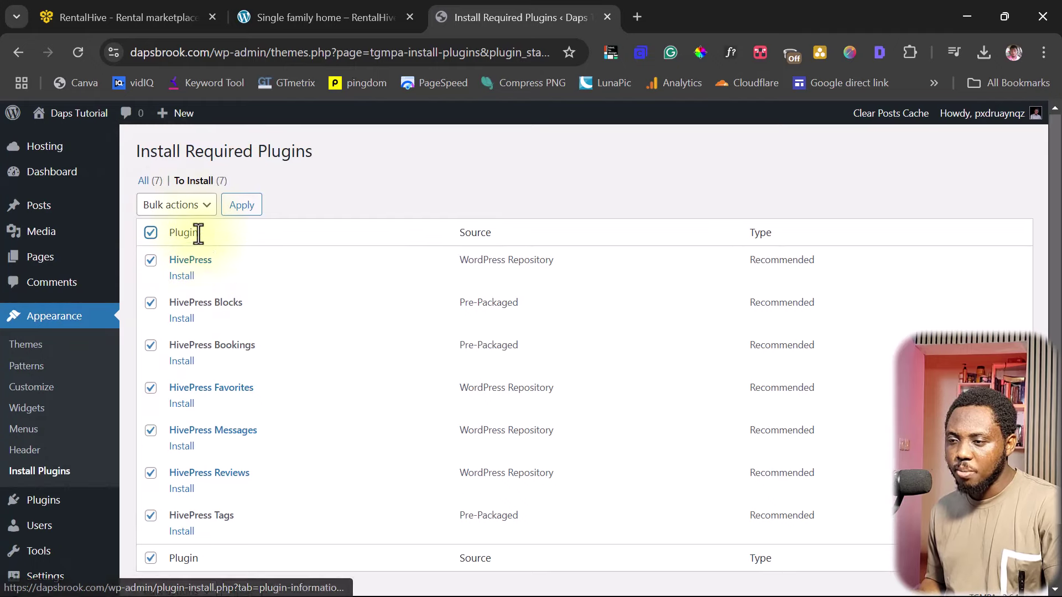
{"action": "left_click", "coordinate": [198, 203]}
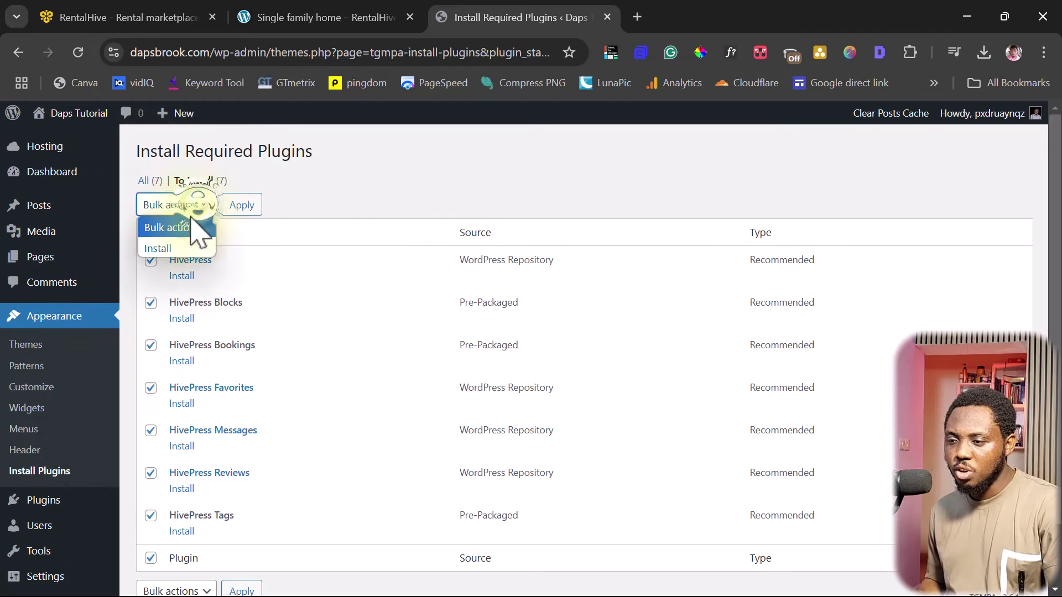
{"action": "left_click", "coordinate": [173, 250]}
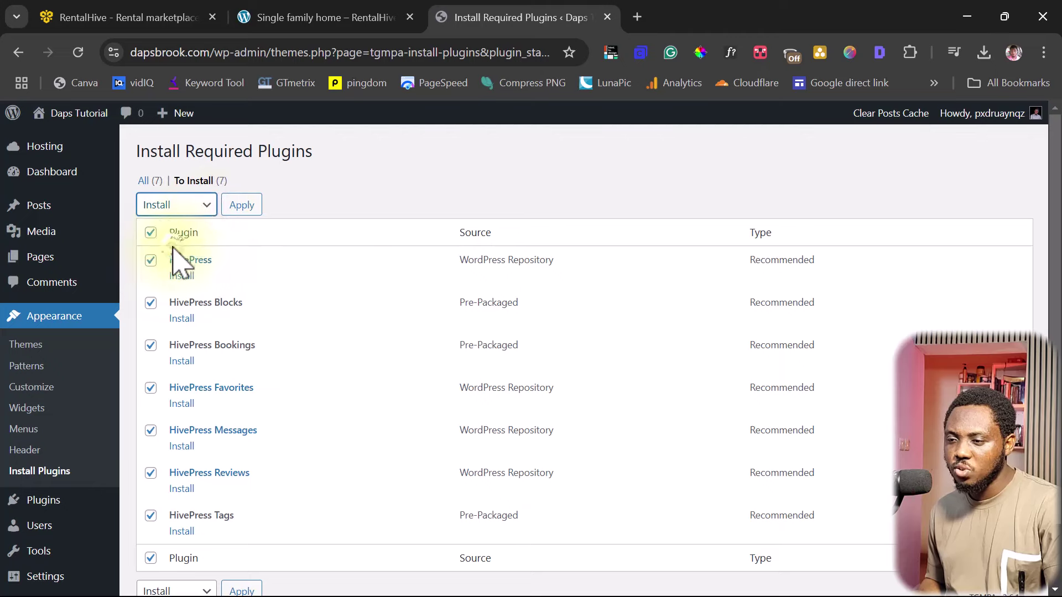
{"action": "left_click", "coordinate": [239, 207]}
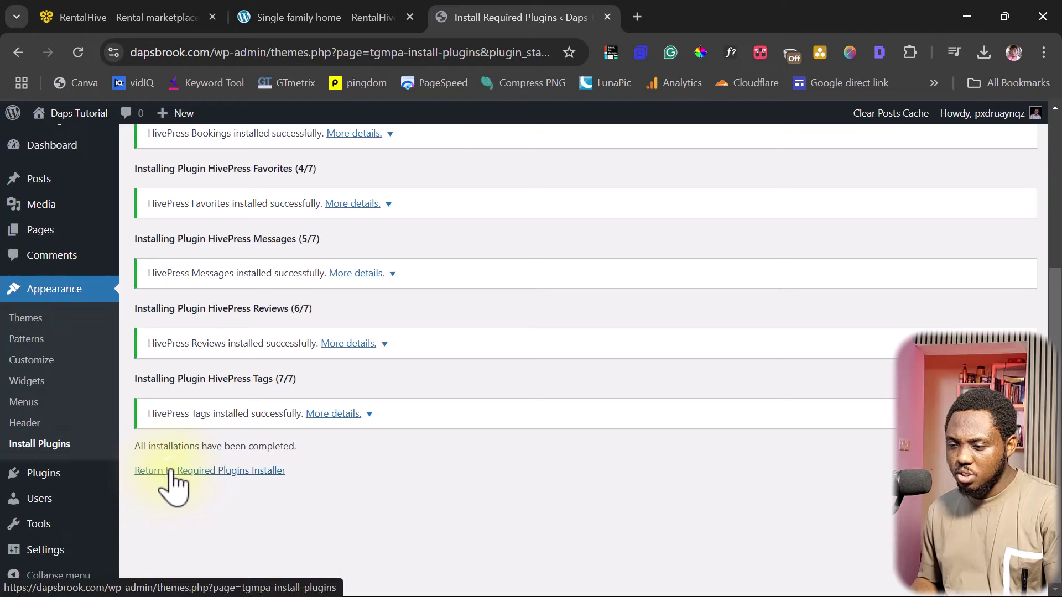
Return to the required plugins installer and bulk-activate all of the installed HivePress plugins
{"action": "left_click", "coordinate": [171, 471]}
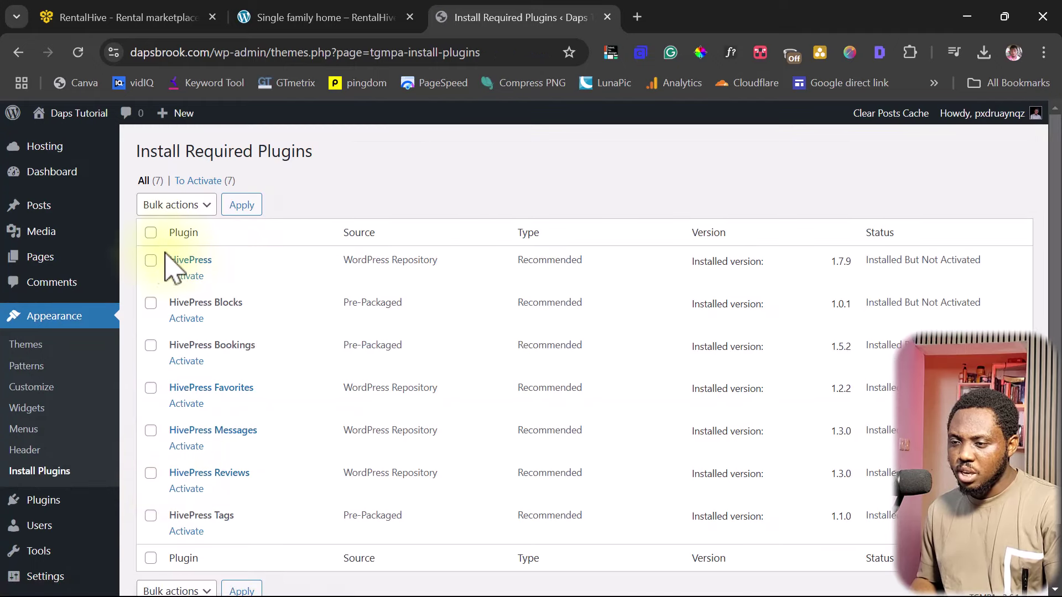
{"action": "left_click", "coordinate": [150, 232]}
{"action": "left_click", "coordinate": [191, 205]}
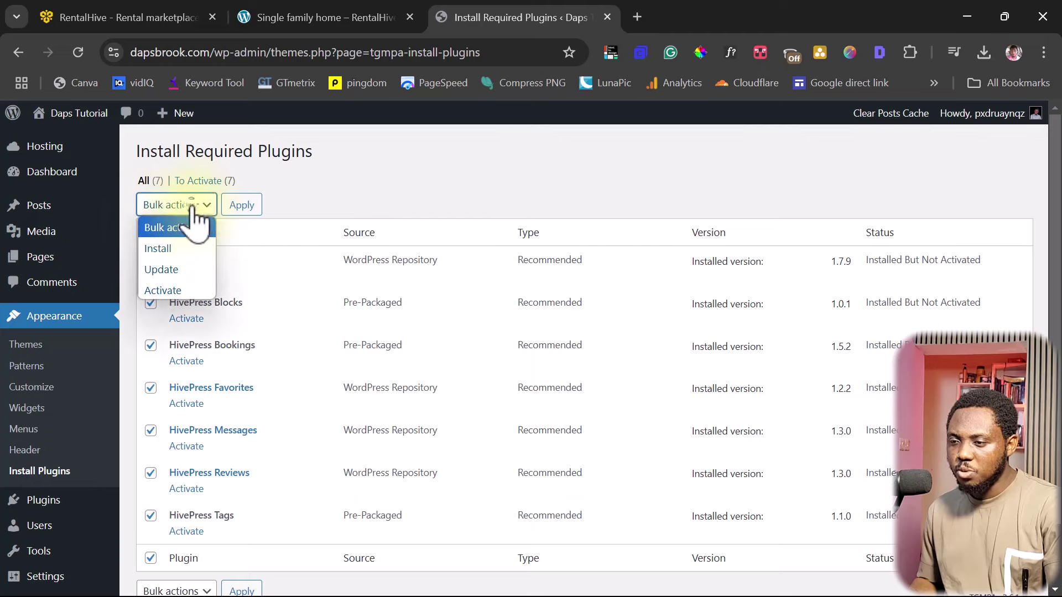
{"action": "left_click", "coordinate": [182, 290]}
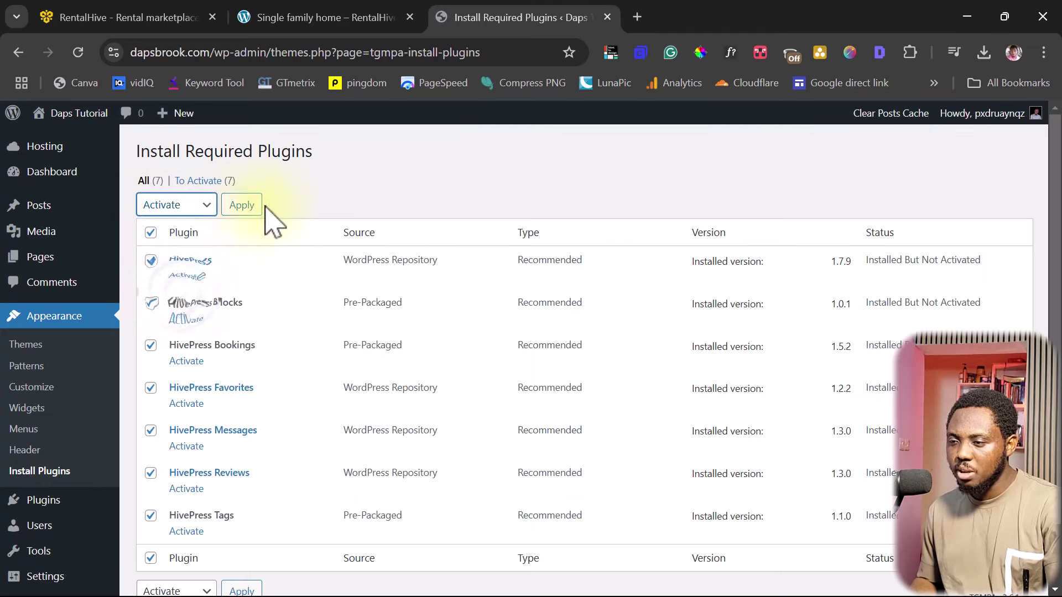
{"action": "left_click", "coordinate": [242, 205]}
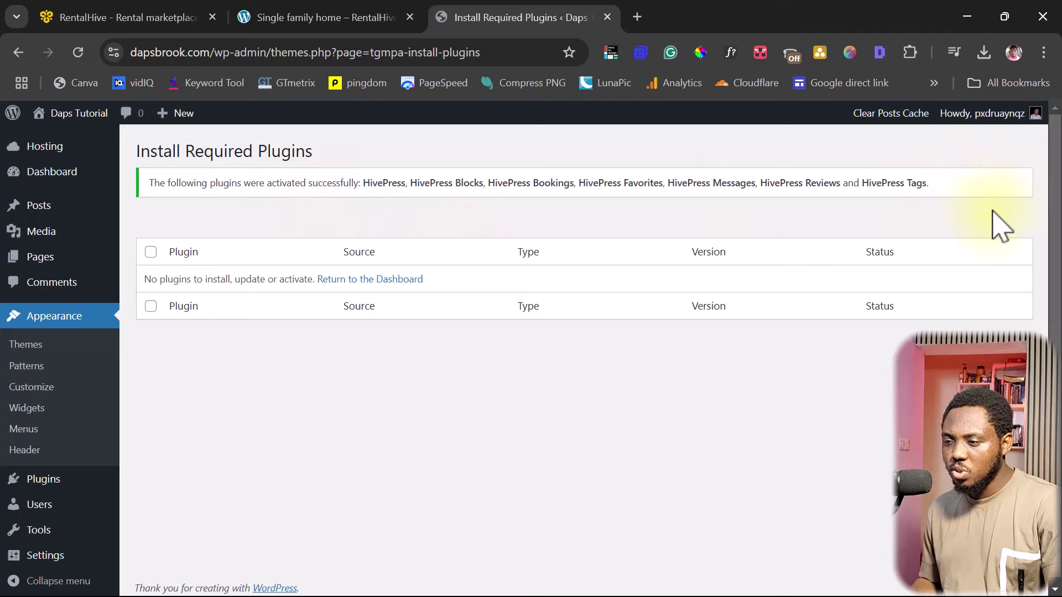
Open the HivePress integration settings from the dashboard's license notice, paste the license key for HivePress Store and save the changes
{"action": "left_click", "coordinate": [367, 281]}
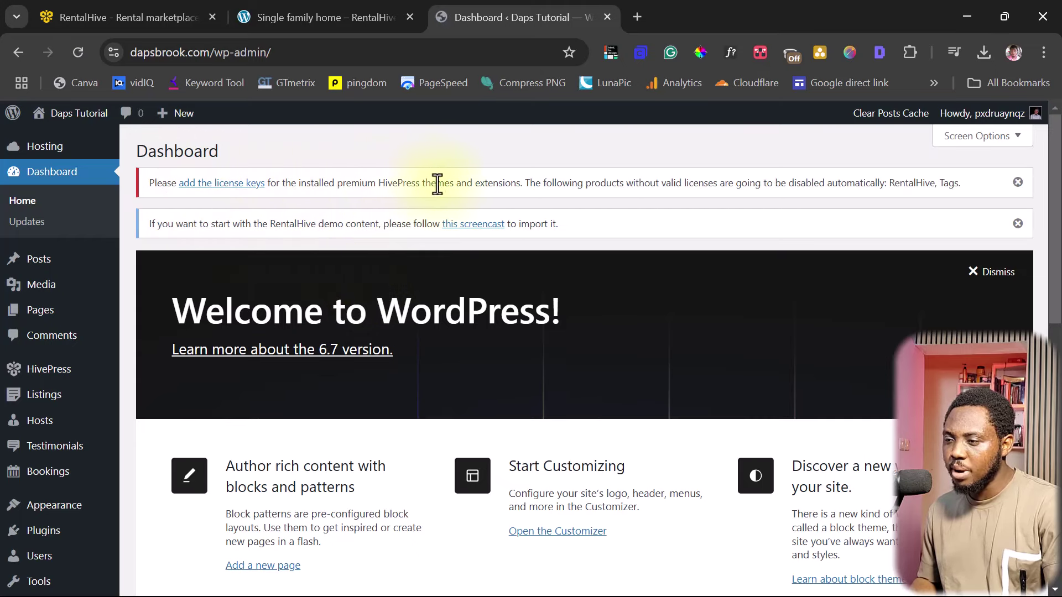
{"action": "left_click", "coordinate": [221, 187]}
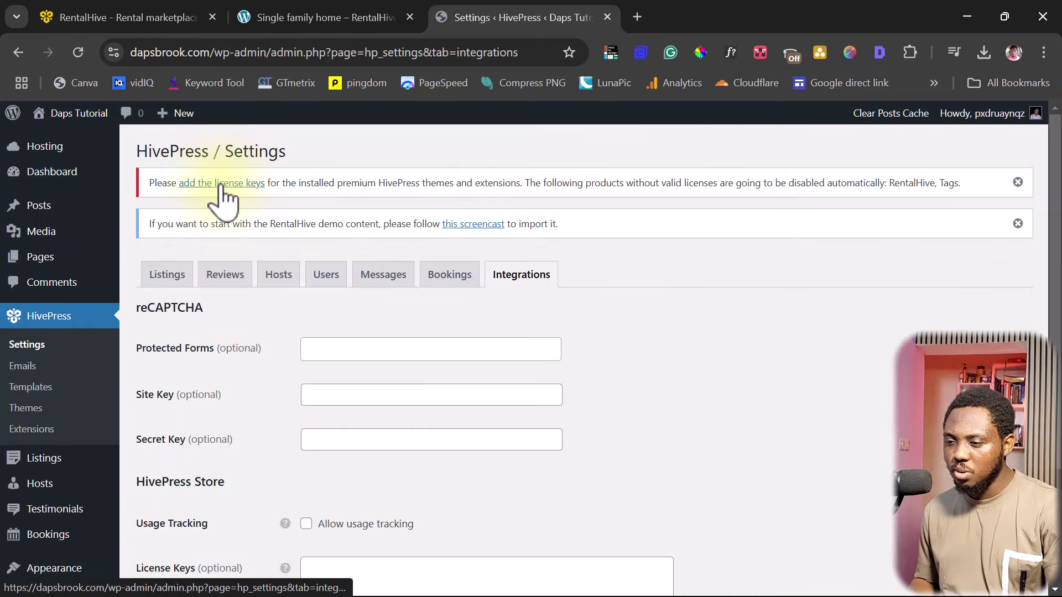
{"action": "scroll", "coordinate": [669, 339], "scroll_direction": "down", "scroll_amount": 3}
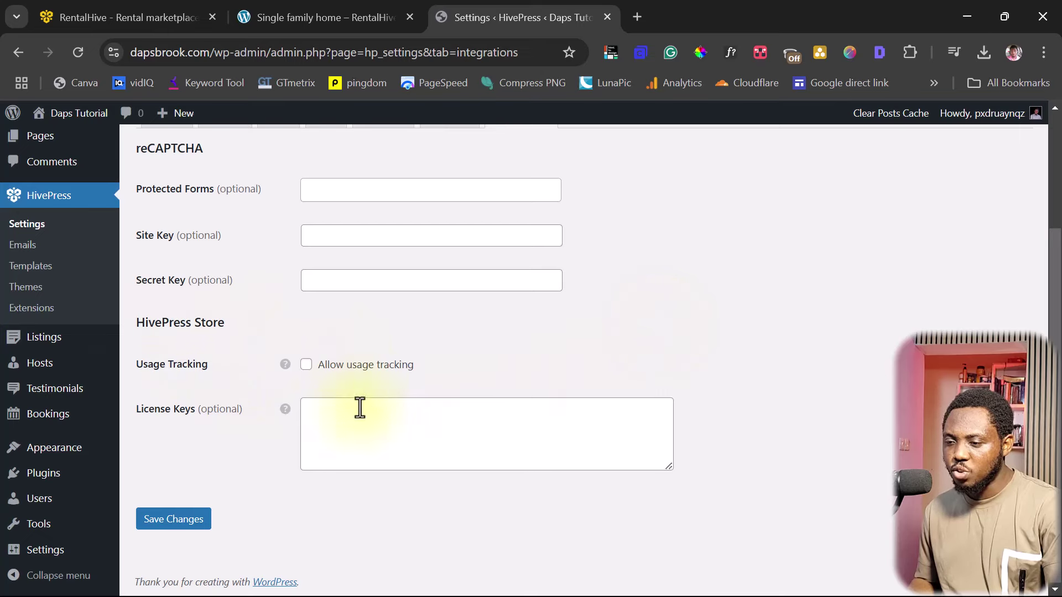
{"action": "left_click", "coordinate": [312, 415]}
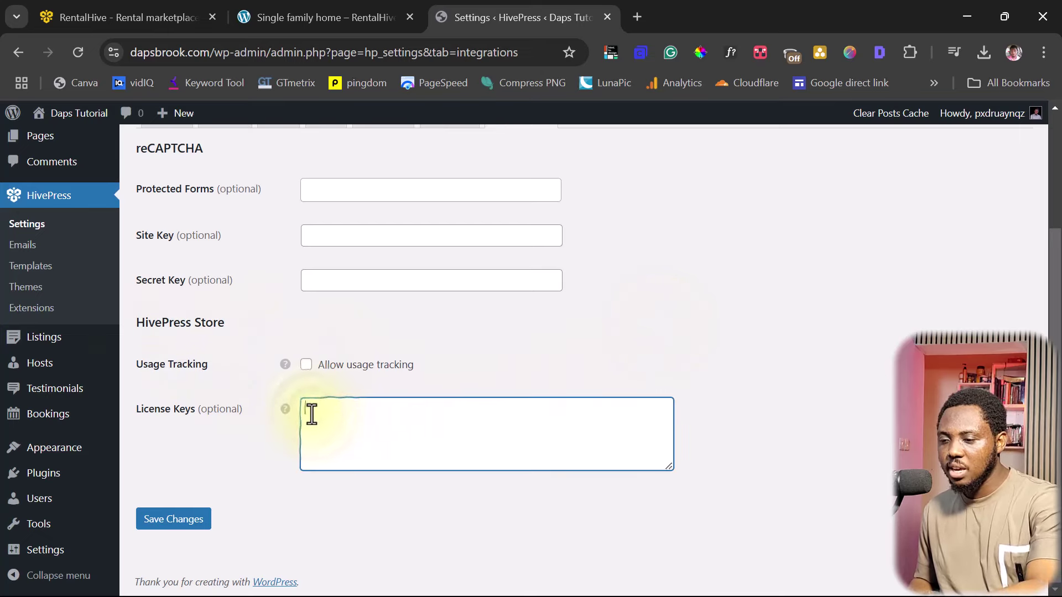
{"action": "key", "text": "ctrl+v"}
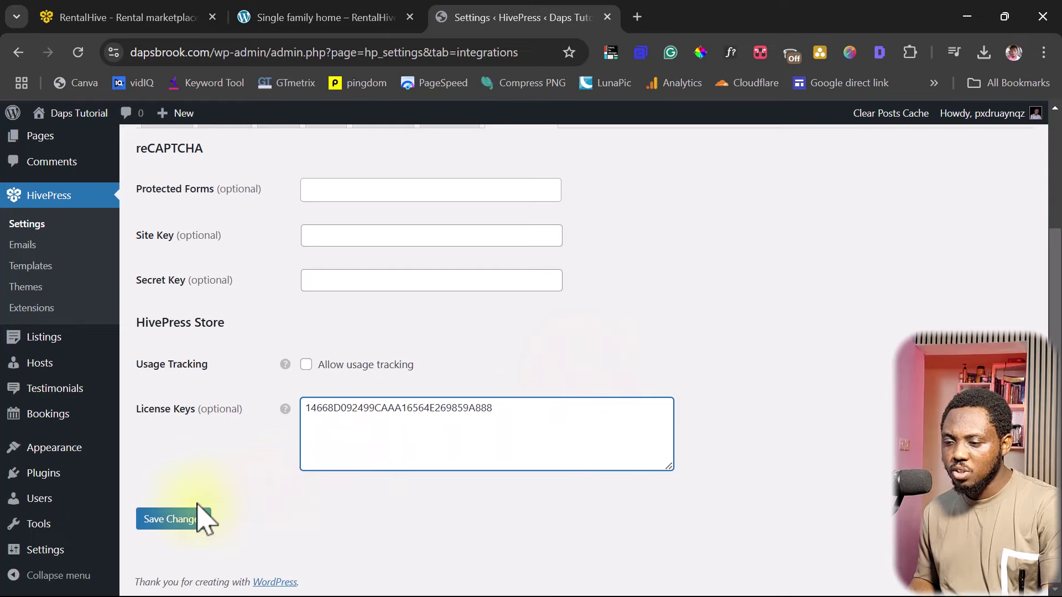
{"action": "left_click", "coordinate": [180, 521]}
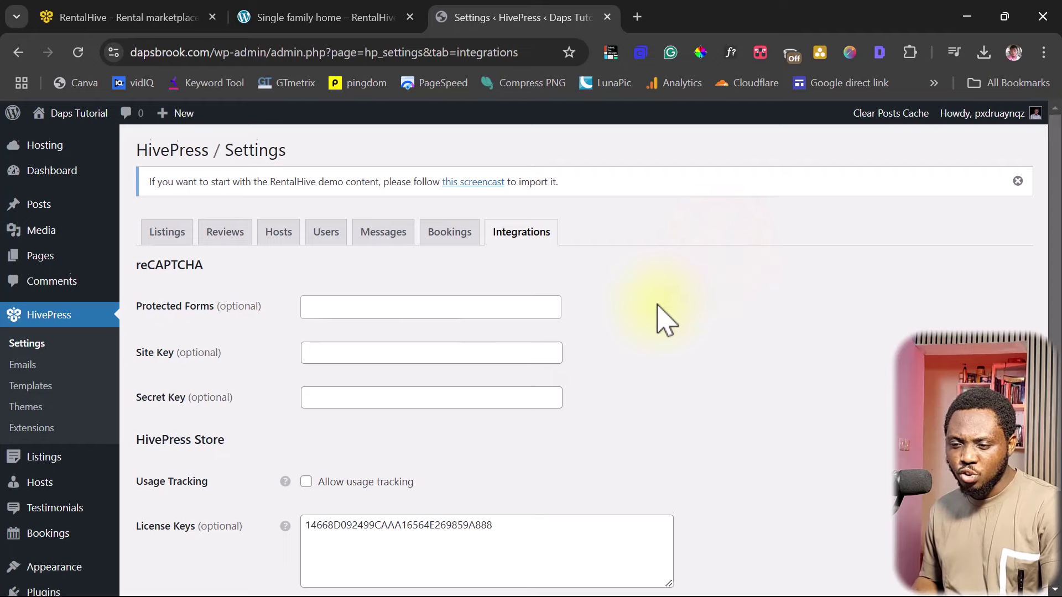
Search the plugin directory for "one click demo", then install and activate the One Click Demo Import plugin
{"action": "scroll", "coordinate": [660, 317], "scroll_direction": "down", "scroll_amount": 3}
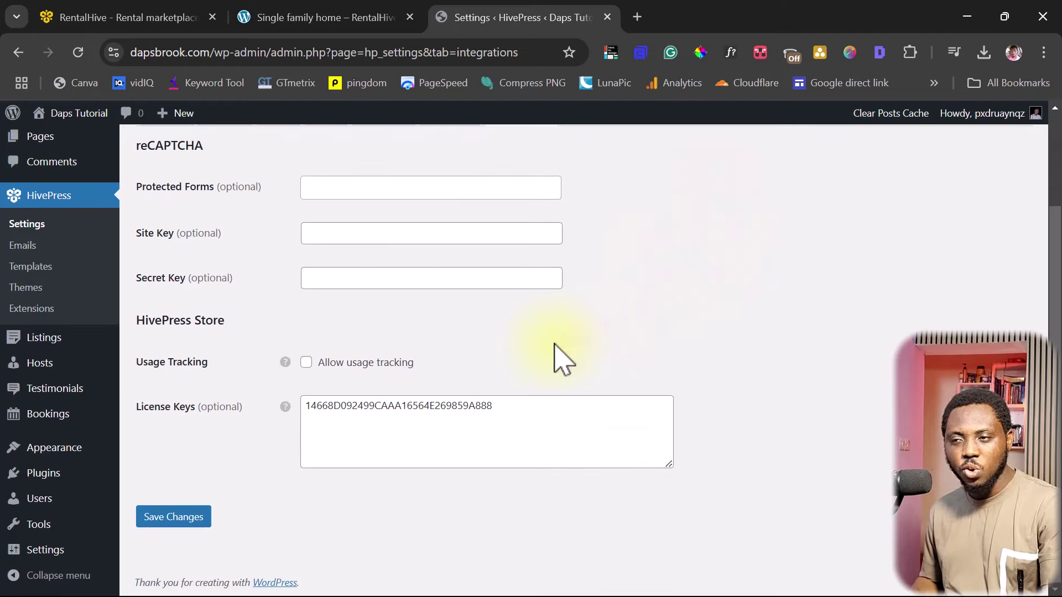
{"action": "mouse_move", "coordinate": [38, 475]}
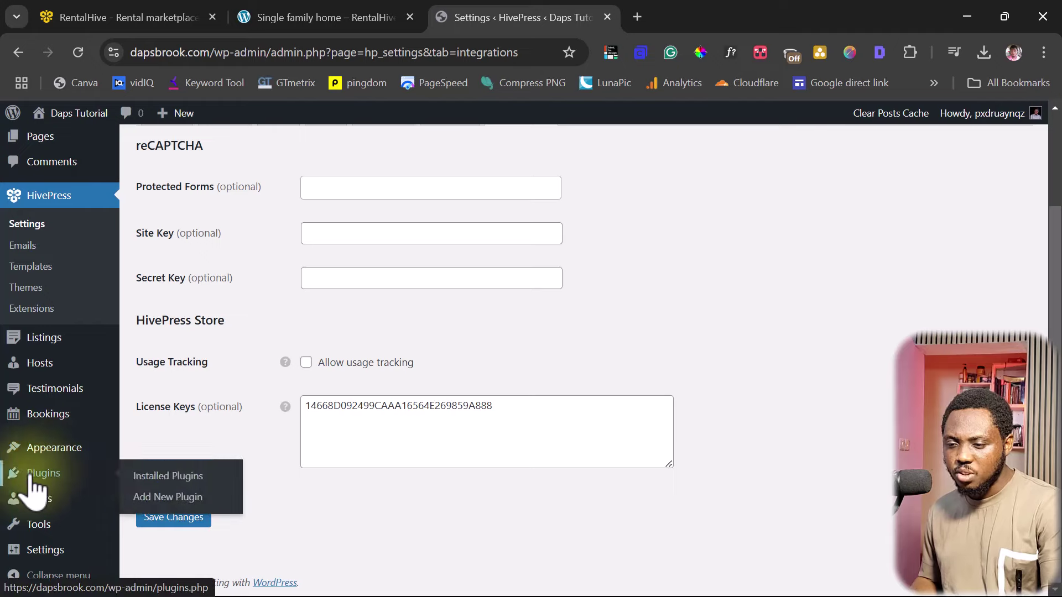
{"action": "left_click", "coordinate": [172, 498]}
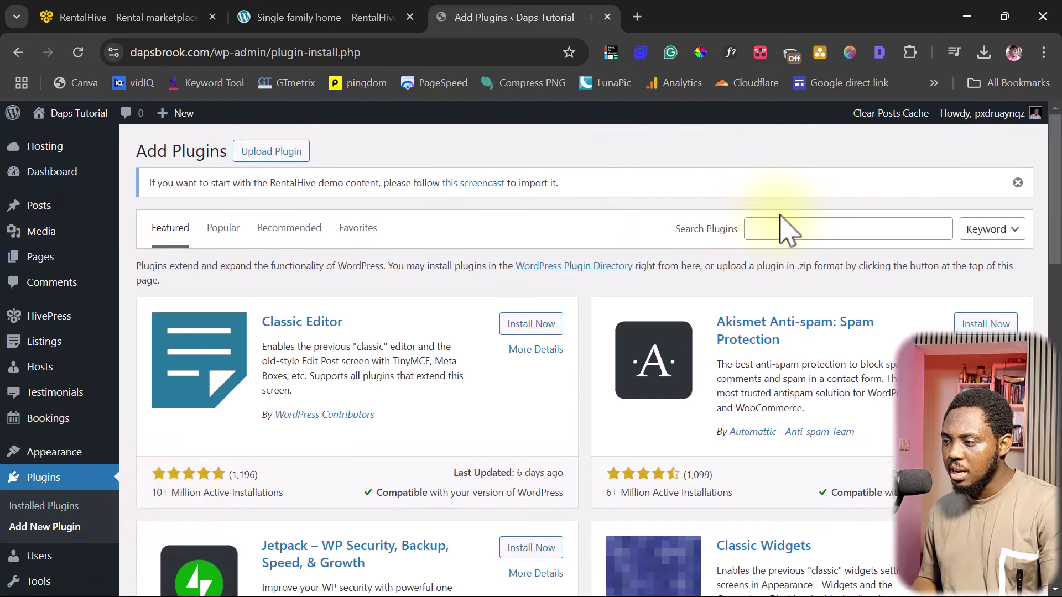
{"action": "left_click", "coordinate": [770, 231]}
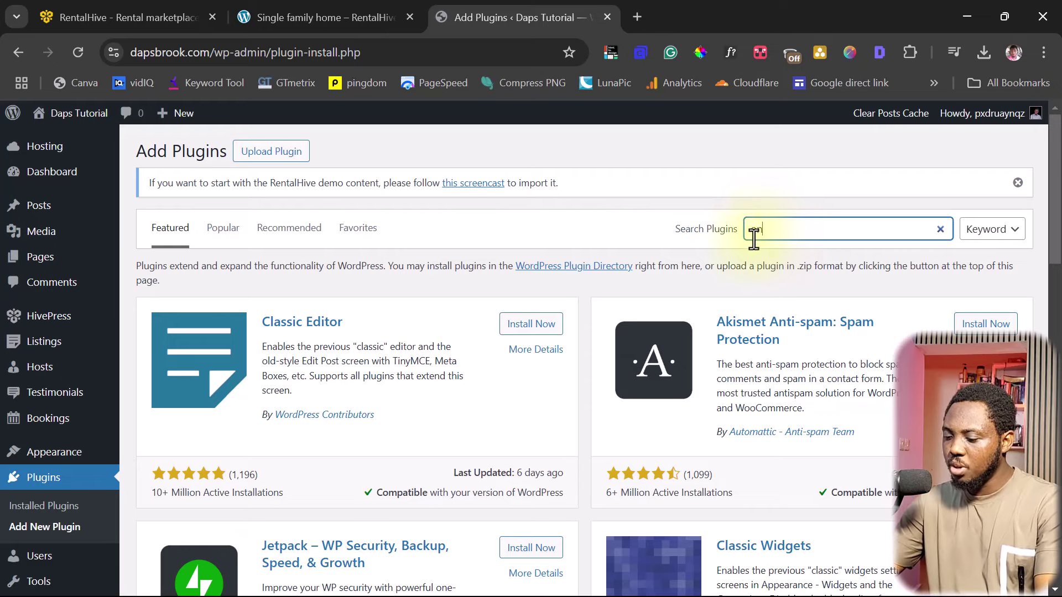
{"action": "type", "text": "one click demo"}
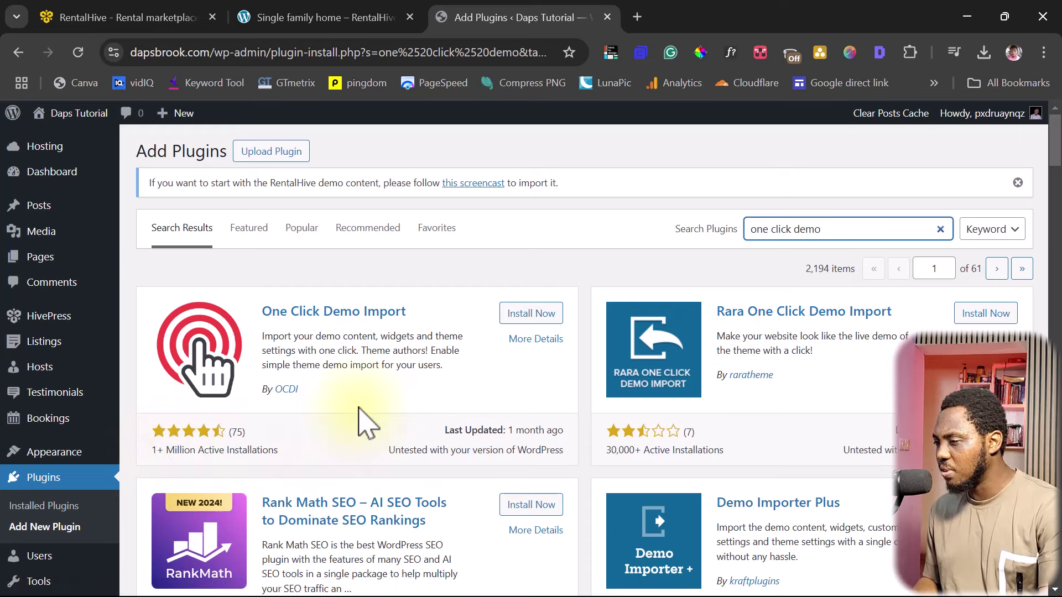
{"action": "left_click", "coordinate": [540, 318]}
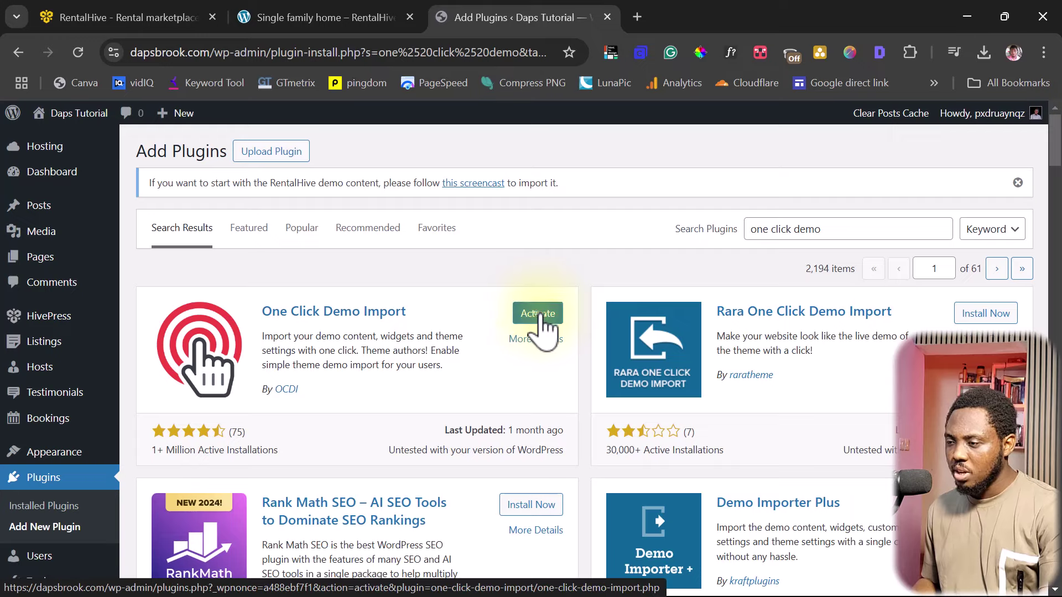
{"action": "left_click", "coordinate": [539, 314]}
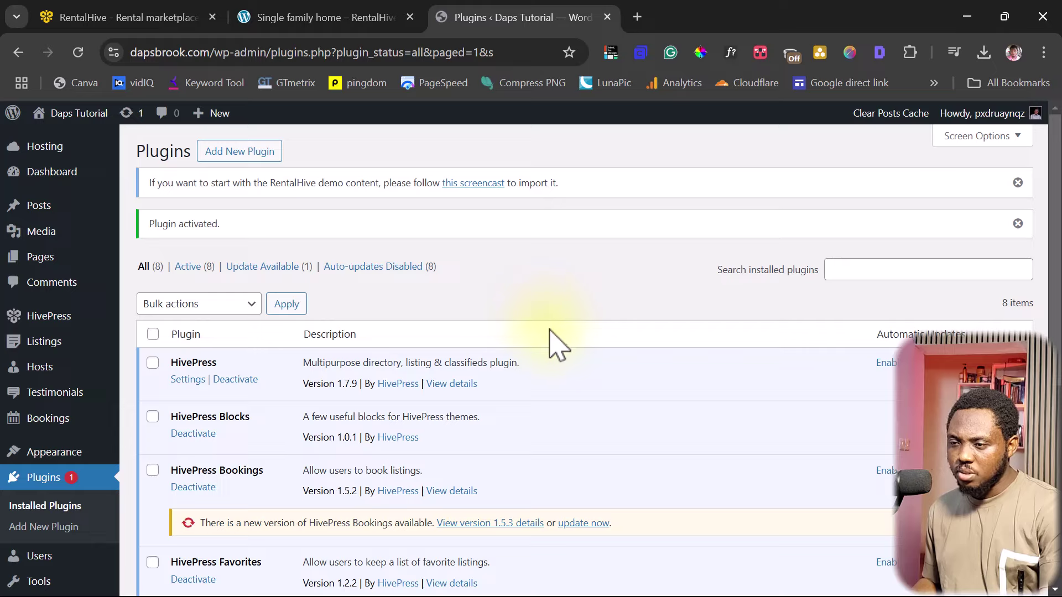
Update the HivePress Bookings plugin to version 1.5.3 in the installed plugins list
{"action": "scroll", "coordinate": [553, 345], "scroll_direction": "down", "scroll_amount": 3}
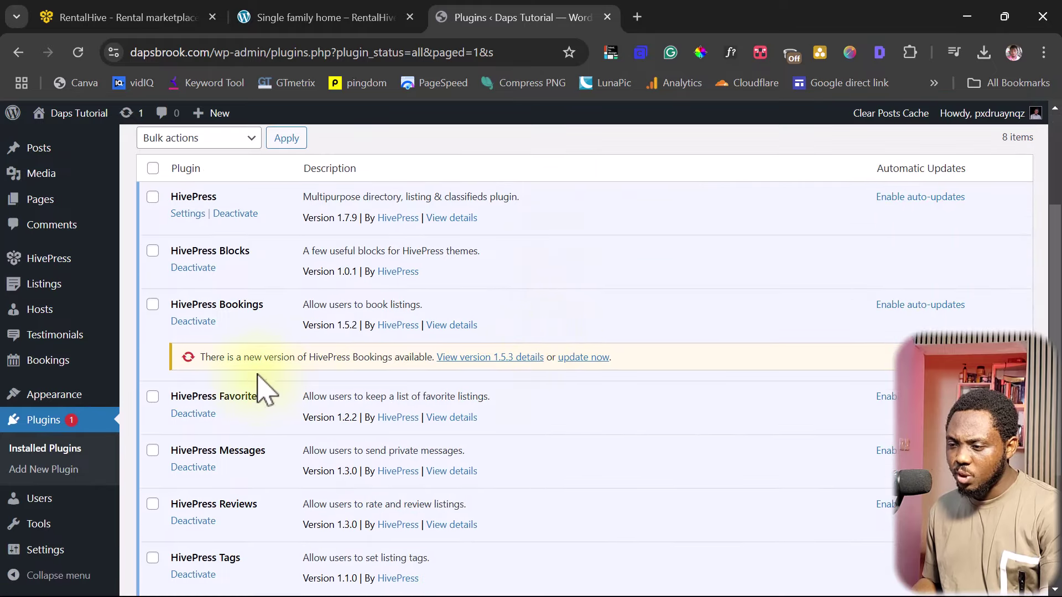
{"action": "left_click", "coordinate": [579, 358]}
{"action": "scroll", "coordinate": [583, 376], "scroll_direction": "down", "scroll_amount": 1}
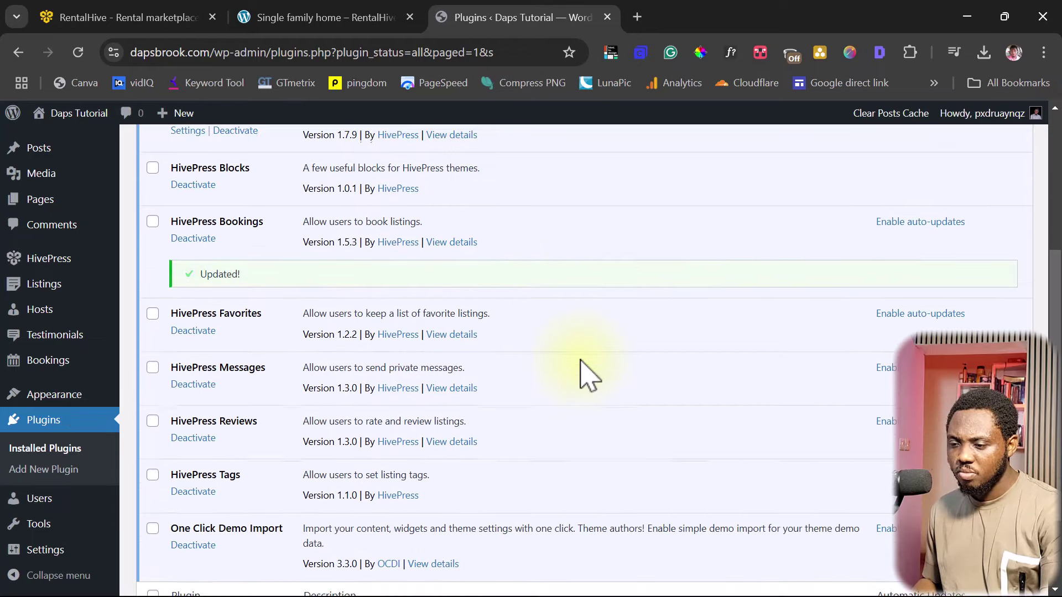
{"action": "scroll", "coordinate": [580, 376], "scroll_direction": "up", "scroll_amount": 4}
{"action": "scroll", "coordinate": [580, 376], "scroll_direction": "down", "scroll_amount": 4}
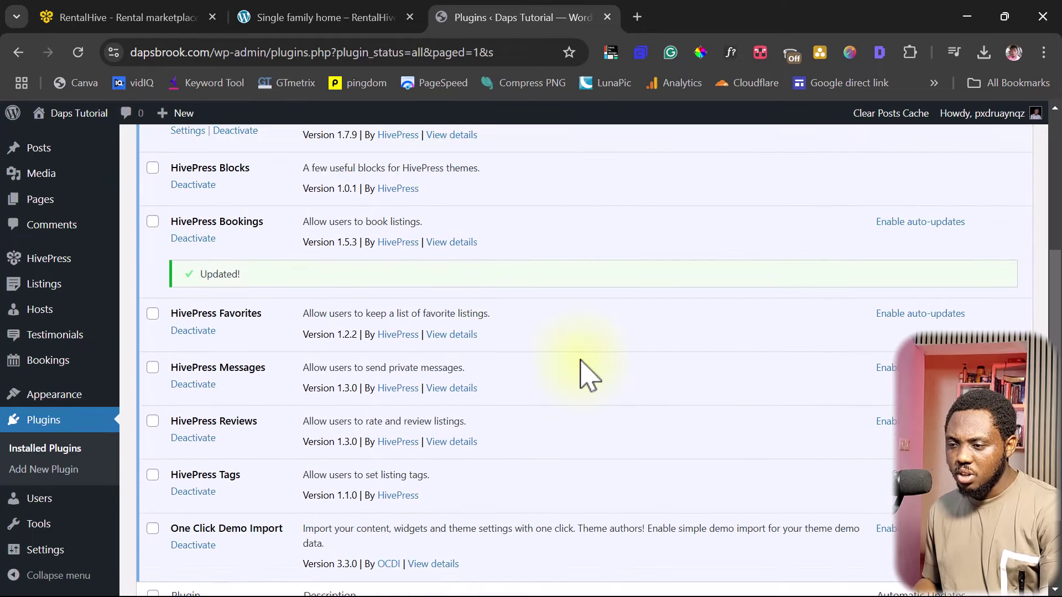
{"action": "scroll", "coordinate": [588, 375], "scroll_direction": "down", "scroll_amount": 2}
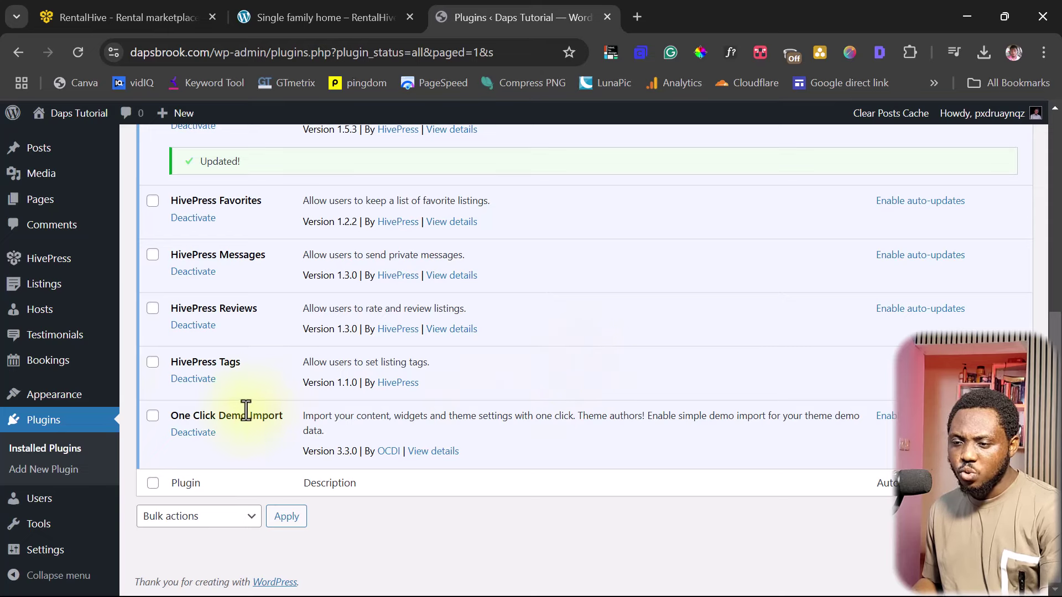
Open the demo data import page for the RentalHive theme
{"action": "mouse_move", "coordinate": [52, 397]}
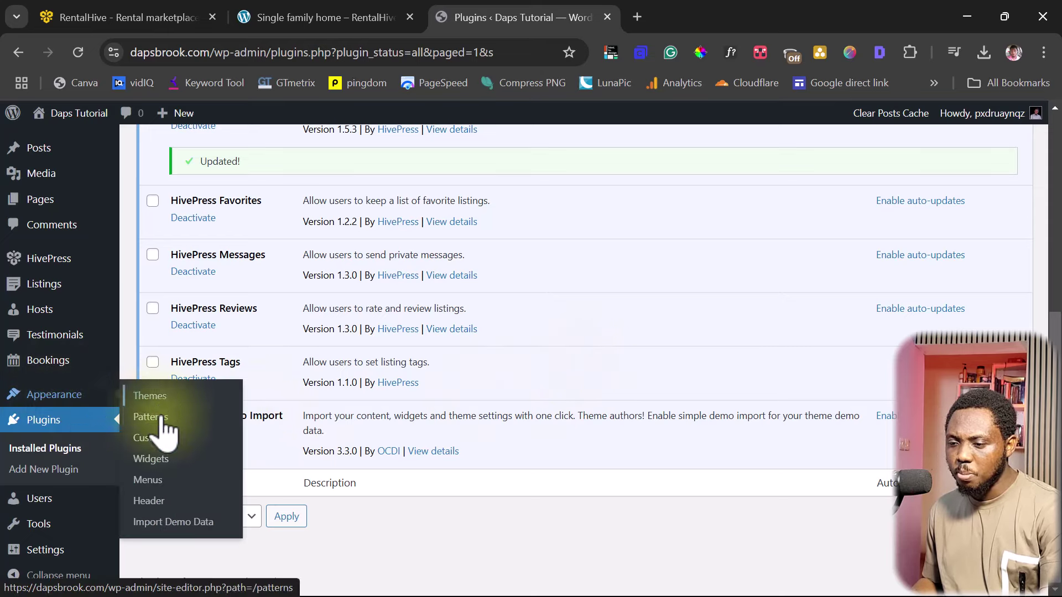
{"action": "left_click", "coordinate": [154, 523]}
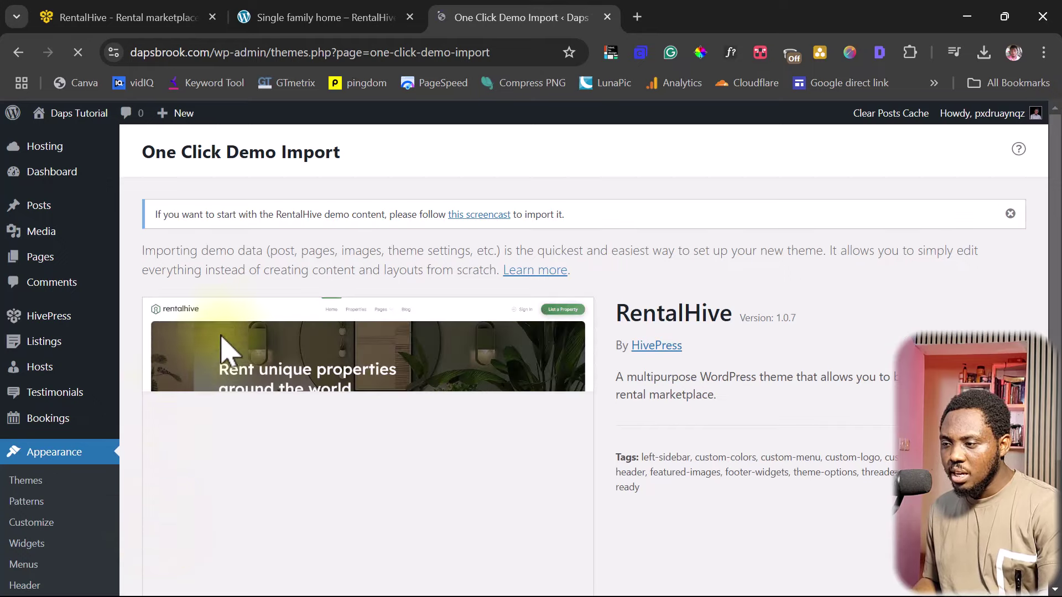
{"action": "scroll", "coordinate": [586, 273], "scroll_direction": "down", "scroll_amount": 3}
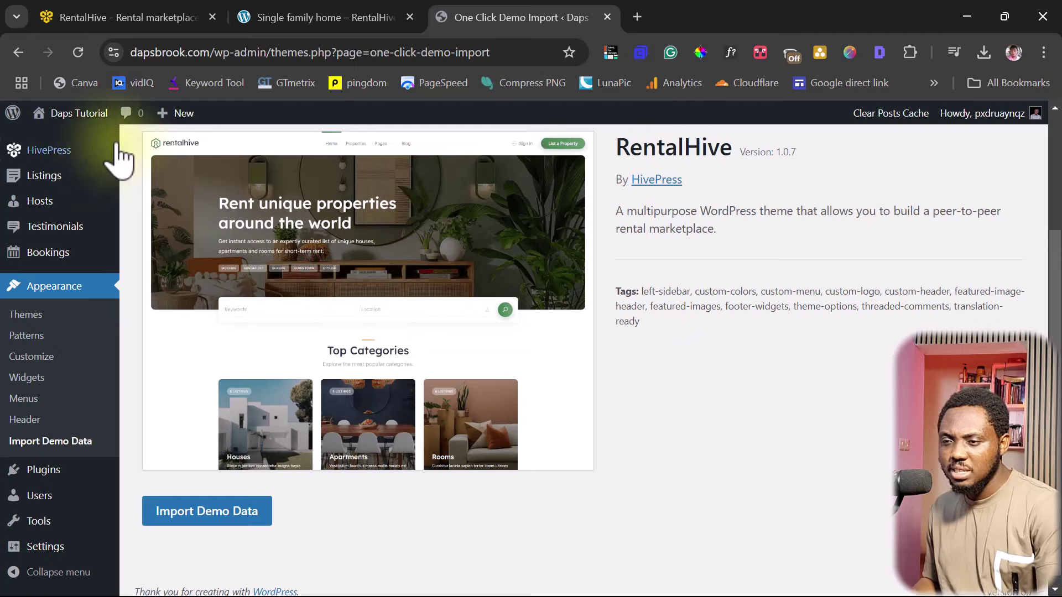
Open the live site in a new tab and examine its front page before importing the demo
{"action": "mouse_move", "coordinate": [72, 117]}
{"action": "right_click", "coordinate": [57, 143]}
{"action": "left_click", "coordinate": [91, 161]}
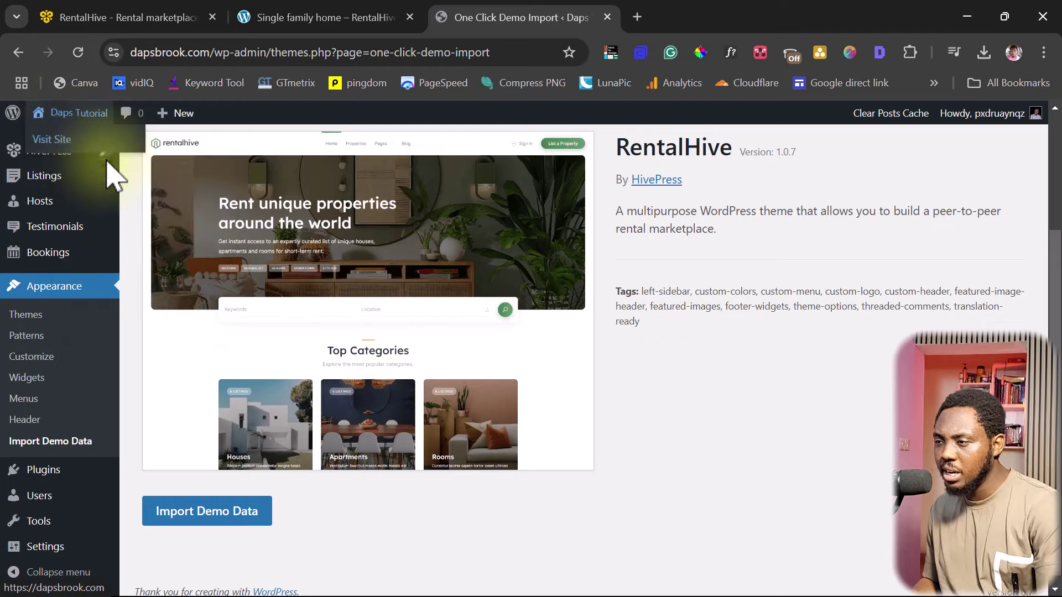
{"action": "left_click", "coordinate": [733, 22]}
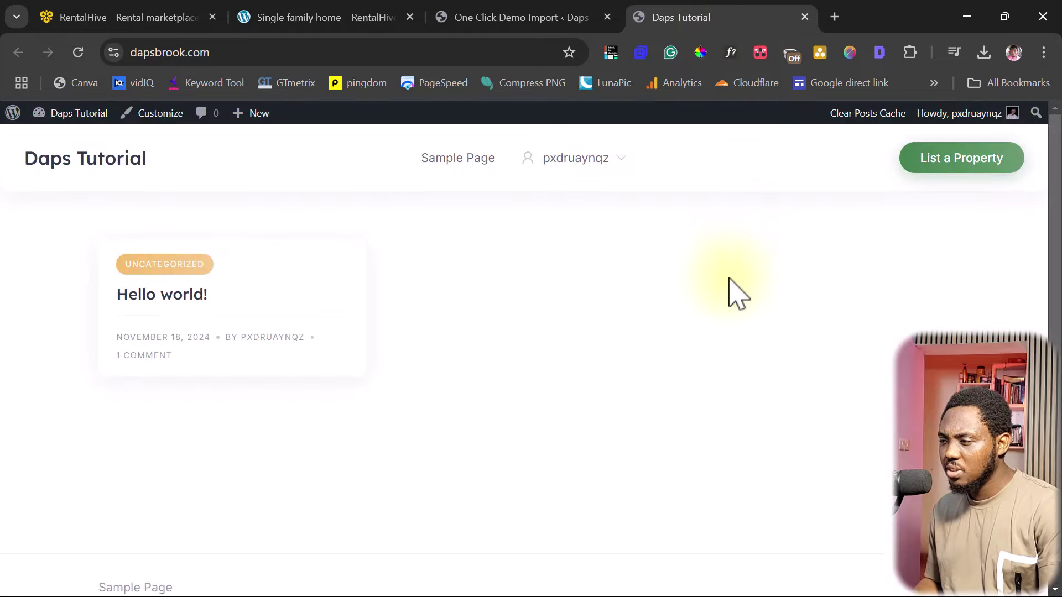
{"action": "scroll", "coordinate": [729, 293], "scroll_direction": "down", "scroll_amount": 1}
{"action": "scroll", "coordinate": [729, 293], "scroll_direction": "up", "scroll_amount": 1}
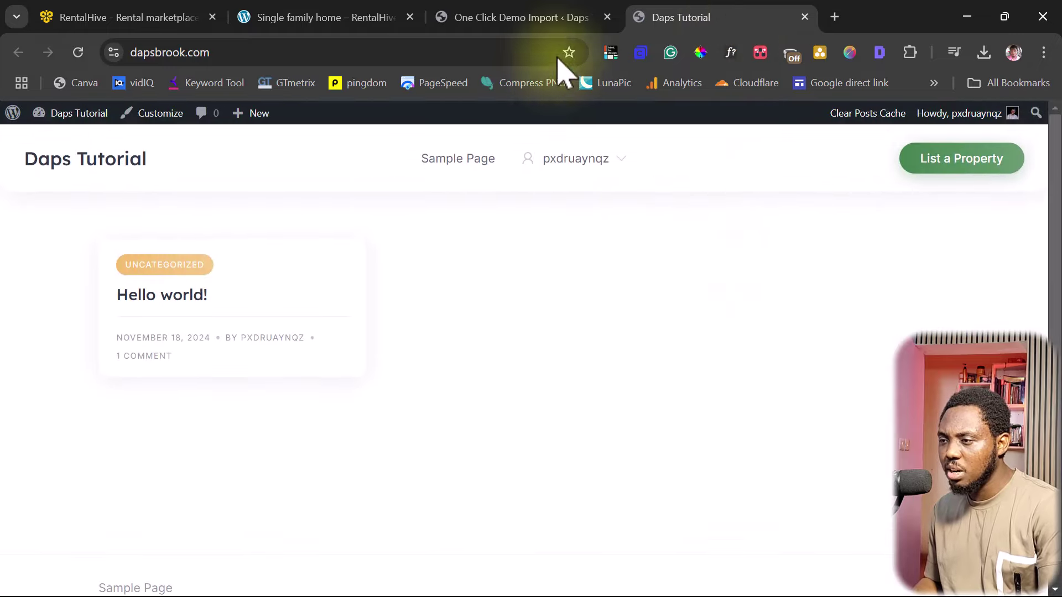
Import the RentalHive demo data without selecting the recommended WPForms, All in One SEO and MonsterInsights plugins
{"action": "left_click", "coordinate": [539, 19]}
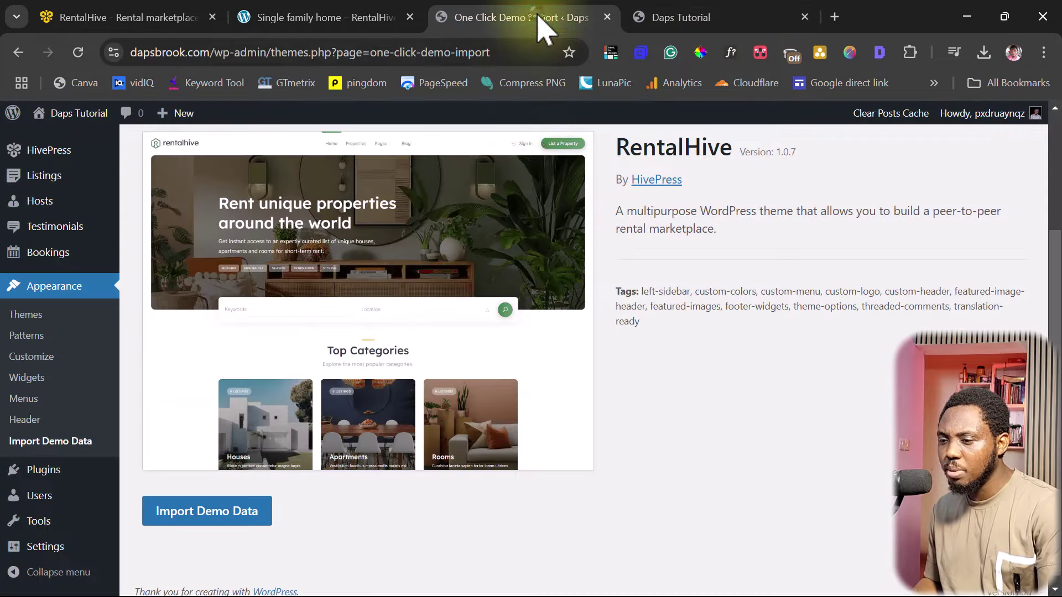
{"action": "left_click", "coordinate": [198, 522]}
{"action": "scroll", "coordinate": [217, 293], "scroll_direction": "down", "scroll_amount": 2}
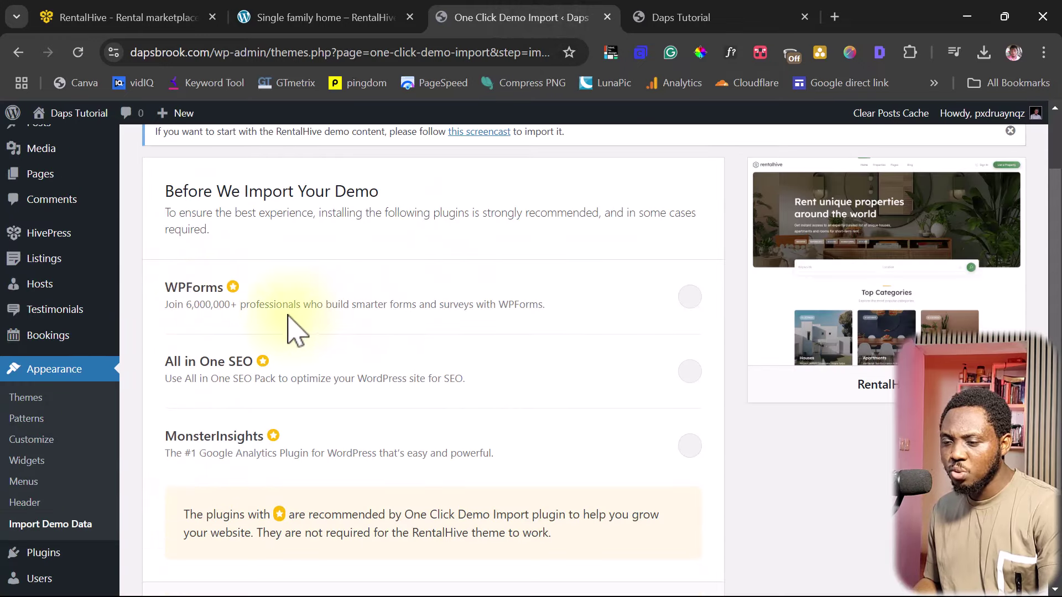
{"action": "scroll", "coordinate": [379, 325], "scroll_direction": "down", "scroll_amount": 3}
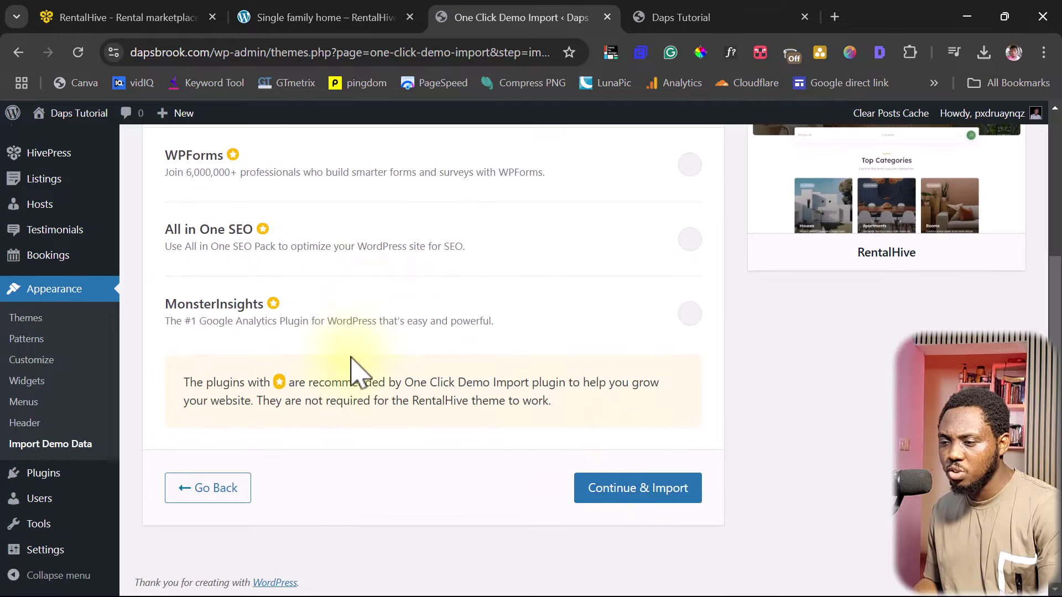
{"action": "left_click", "coordinate": [635, 495]}
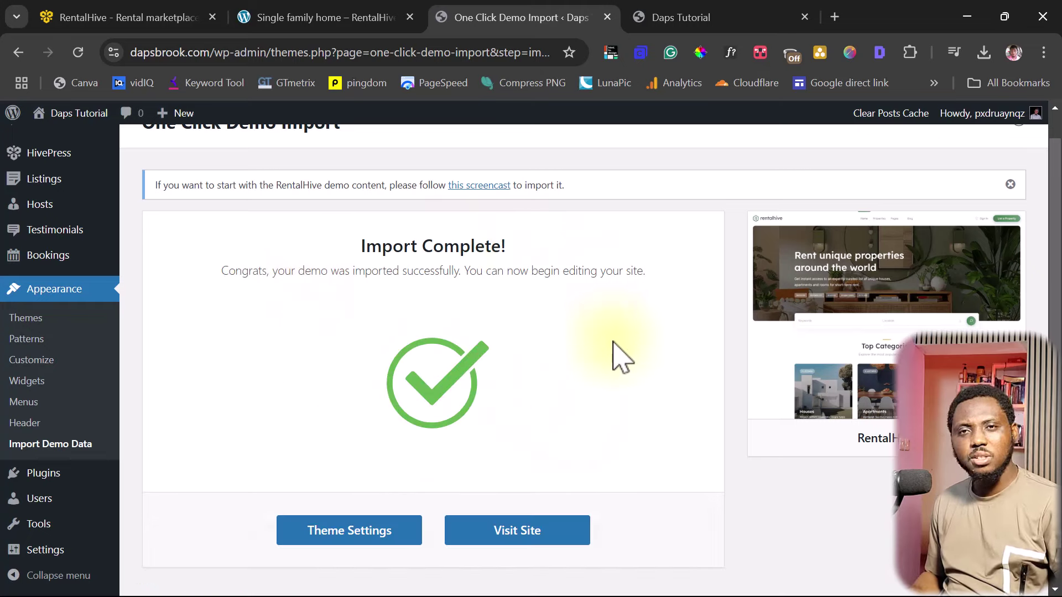
Reload the live site and examine the imported home page from the hero banner down to the footer
{"action": "left_click", "coordinate": [688, 17]}
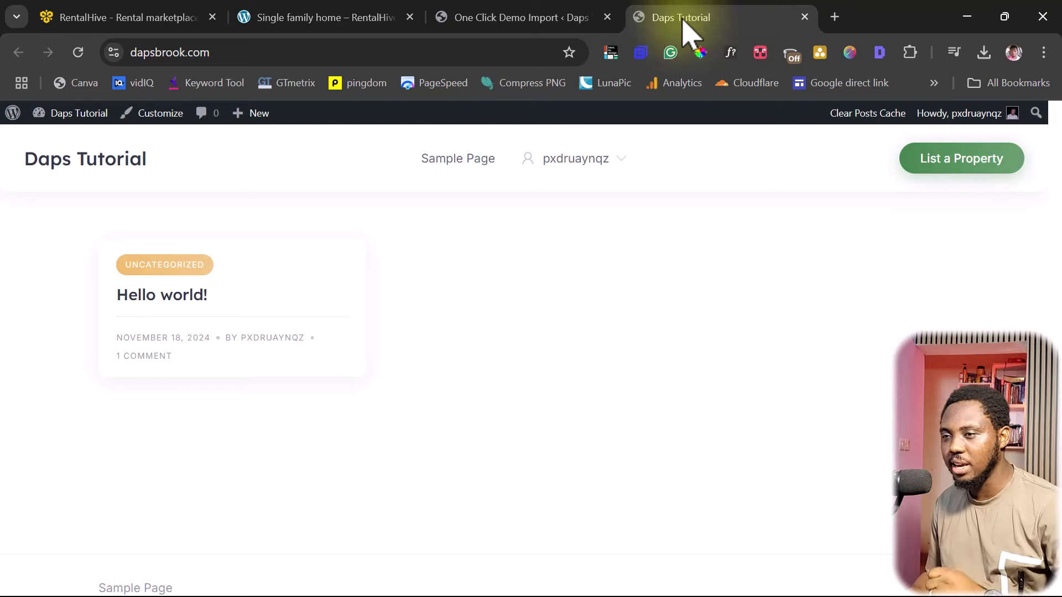
{"action": "left_click", "coordinate": [77, 53]}
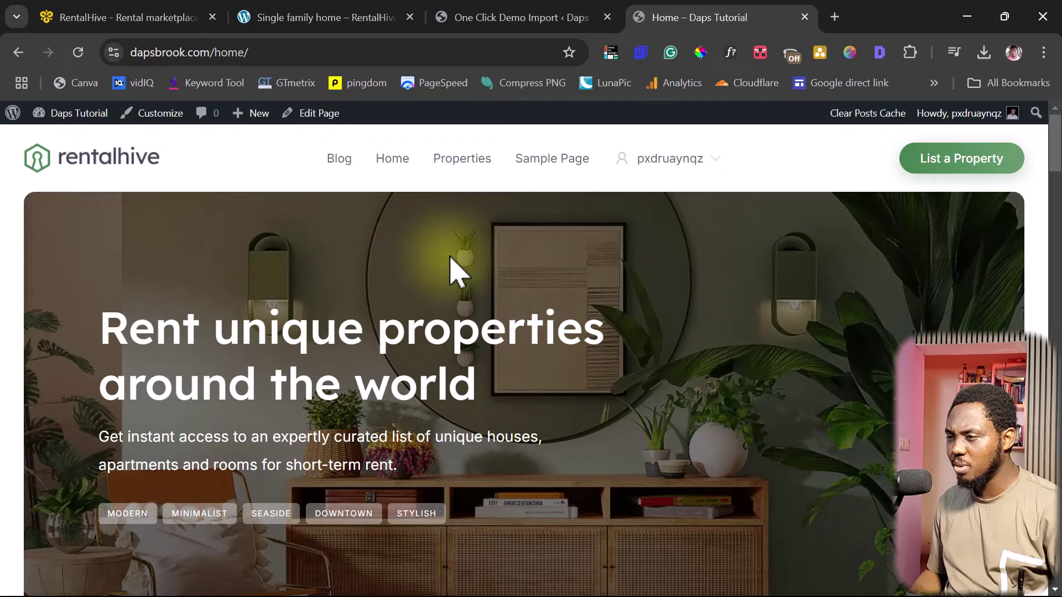
{"action": "scroll", "coordinate": [722, 276], "scroll_direction": "down", "scroll_amount": 6}
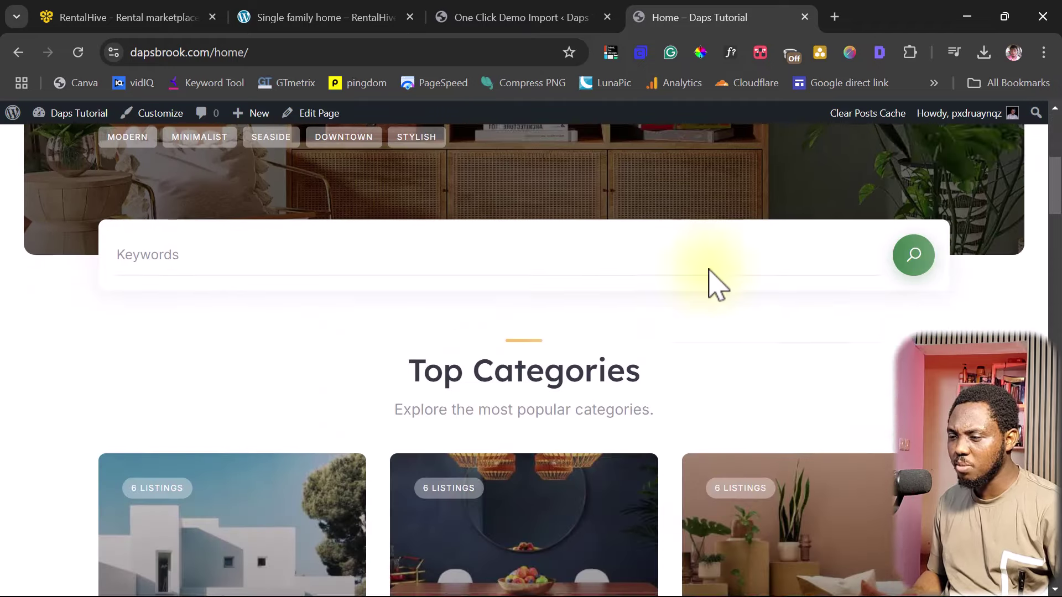
{"action": "scroll", "coordinate": [717, 284], "scroll_direction": "down", "scroll_amount": 10}
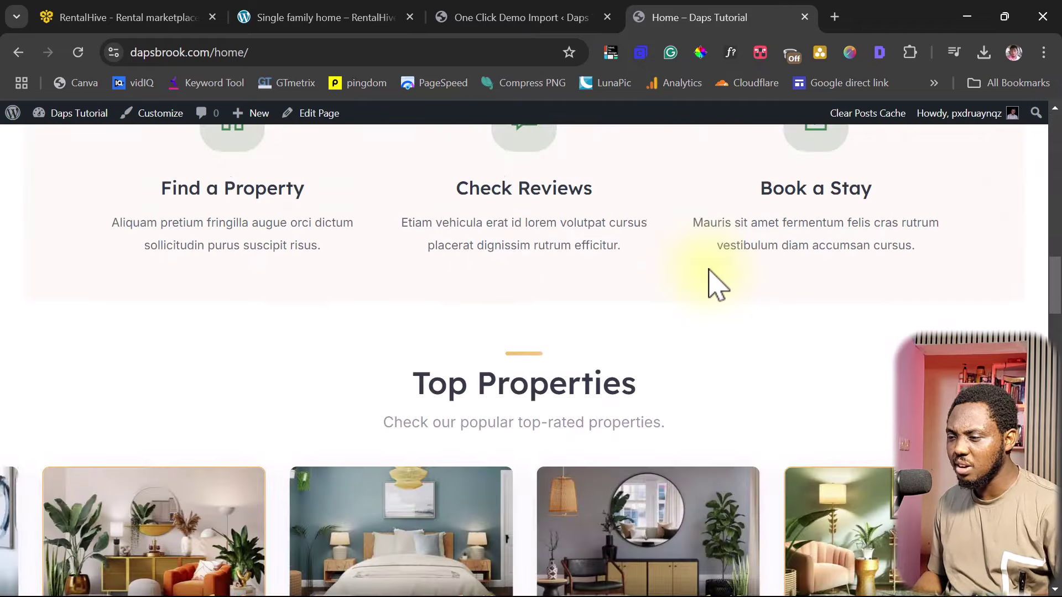
{"action": "scroll", "coordinate": [717, 285], "scroll_direction": "down", "scroll_amount": 12}
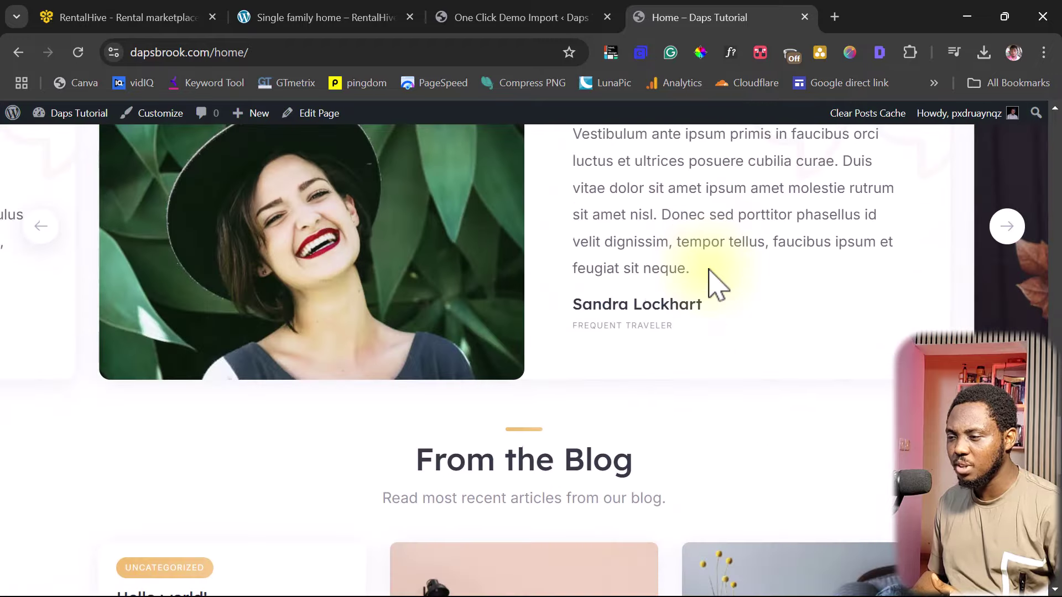
{"action": "scroll", "coordinate": [717, 285], "scroll_direction": "down", "scroll_amount": 8}
{"action": "scroll", "coordinate": [710, 285], "scroll_direction": "up", "scroll_amount": 2}
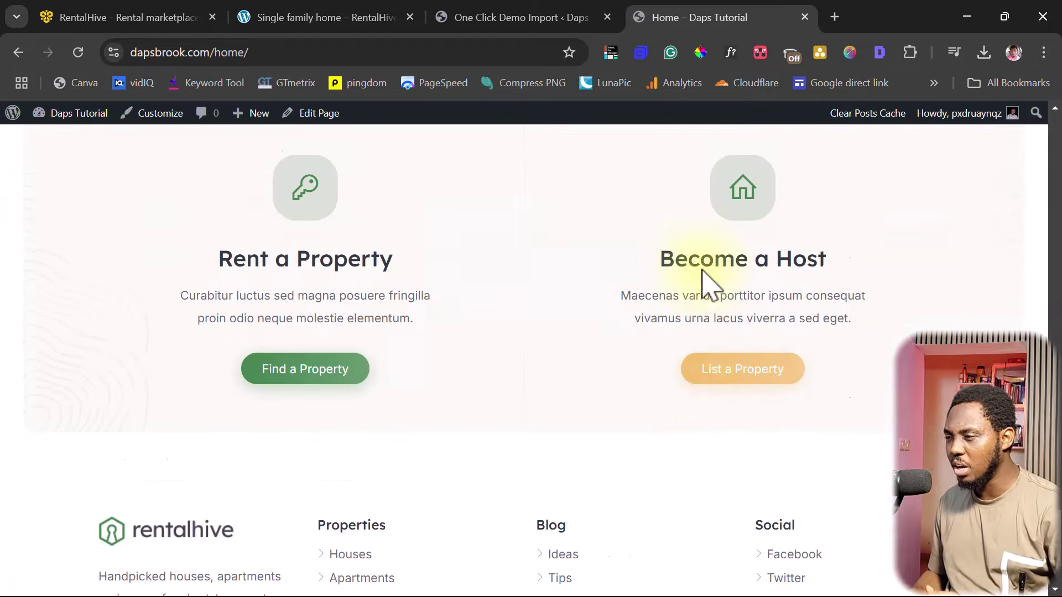
{"action": "scroll", "coordinate": [703, 271], "scroll_direction": "up", "scroll_amount": 12}
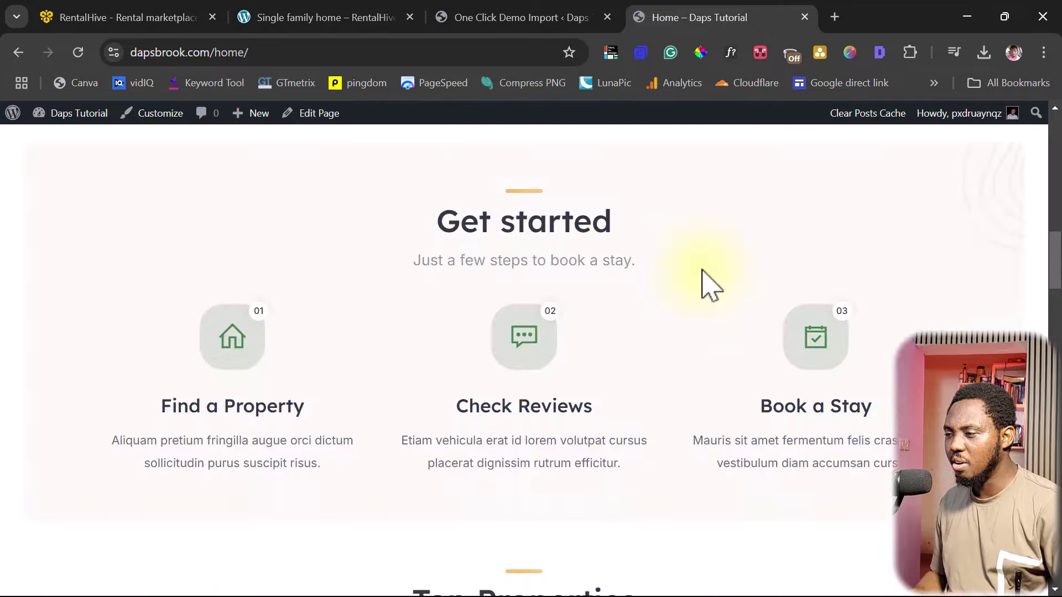
{"action": "scroll", "coordinate": [703, 271], "scroll_direction": "up", "scroll_amount": 10}
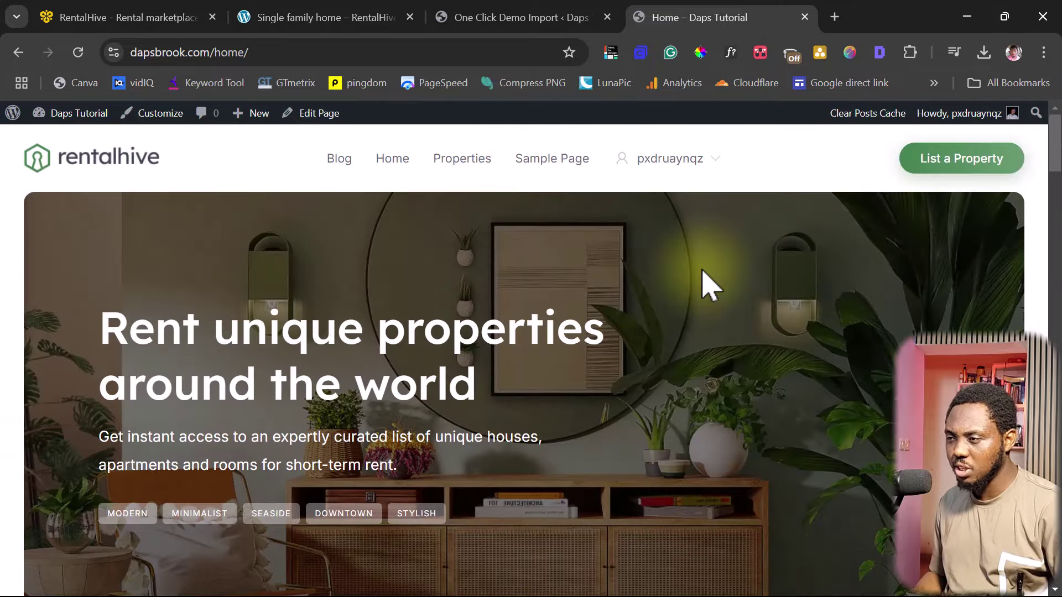
Set the site title to "Daps Rental" in the WordPress general settings and save the changes
{"action": "left_click", "coordinate": [494, 22]}
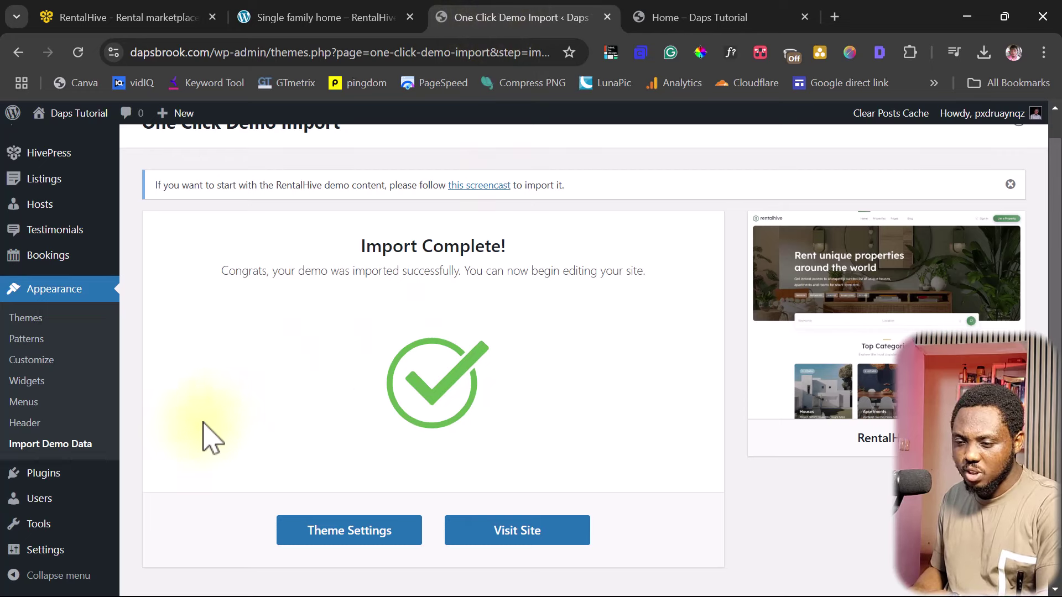
{"action": "mouse_move", "coordinate": [58, 559]}
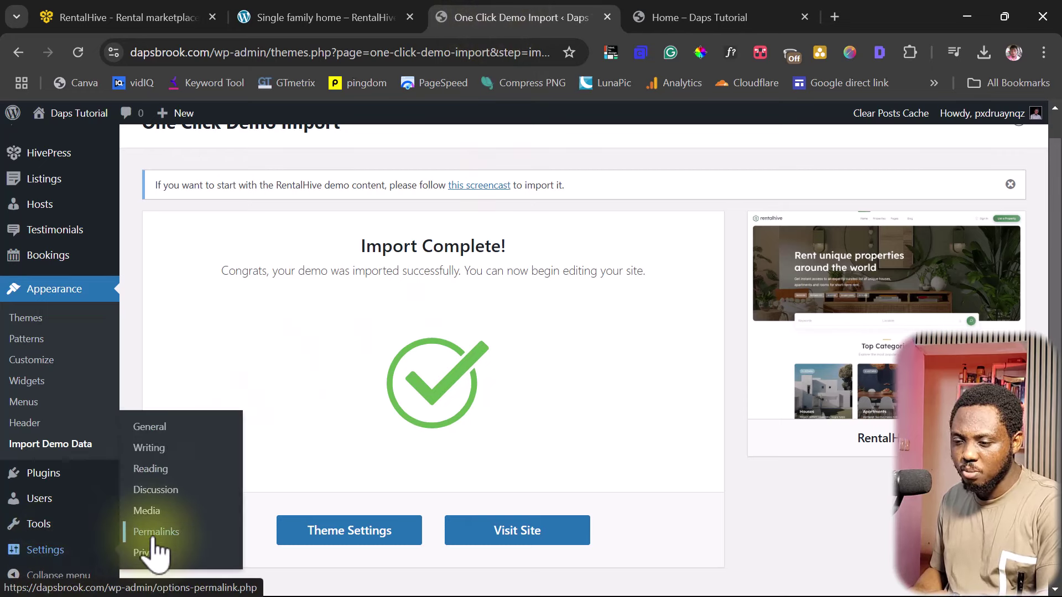
{"action": "left_click", "coordinate": [148, 427]}
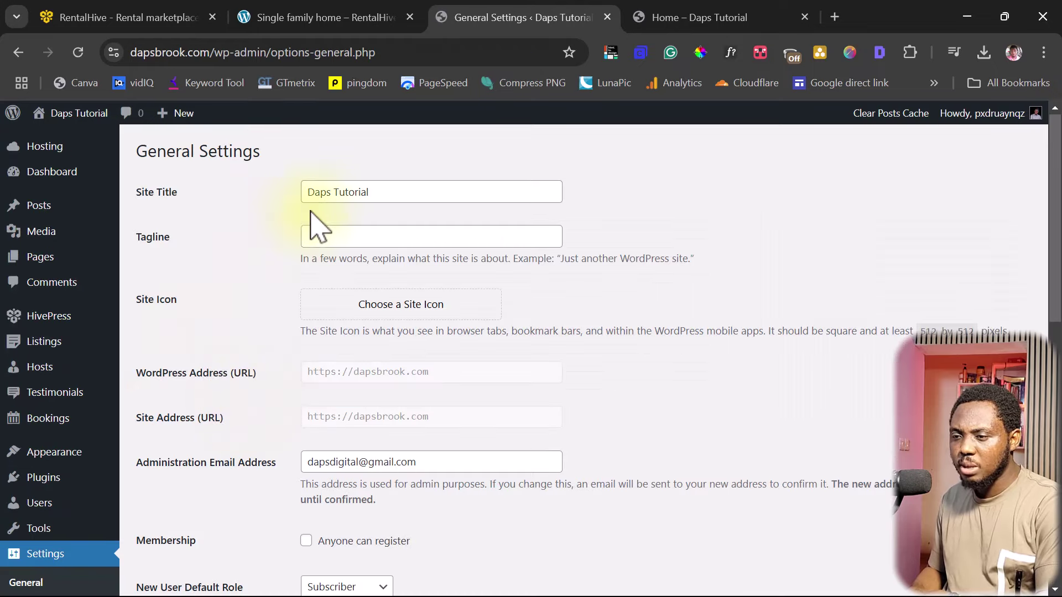
{"action": "left_click_drag", "start_coordinate": [392, 196], "coordinate": [279, 199]}
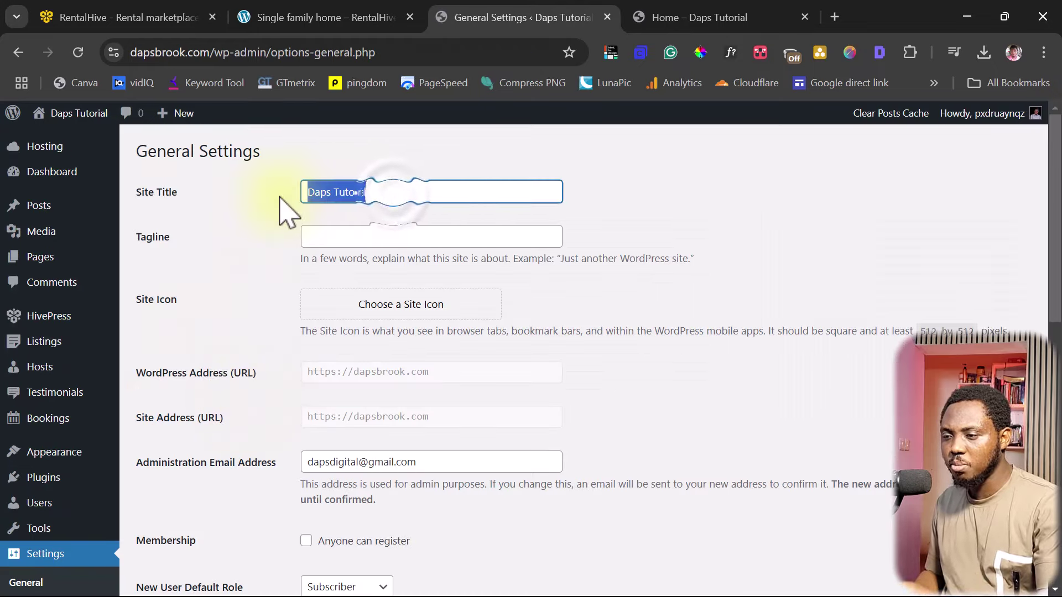
{"action": "type", "text": "D"}
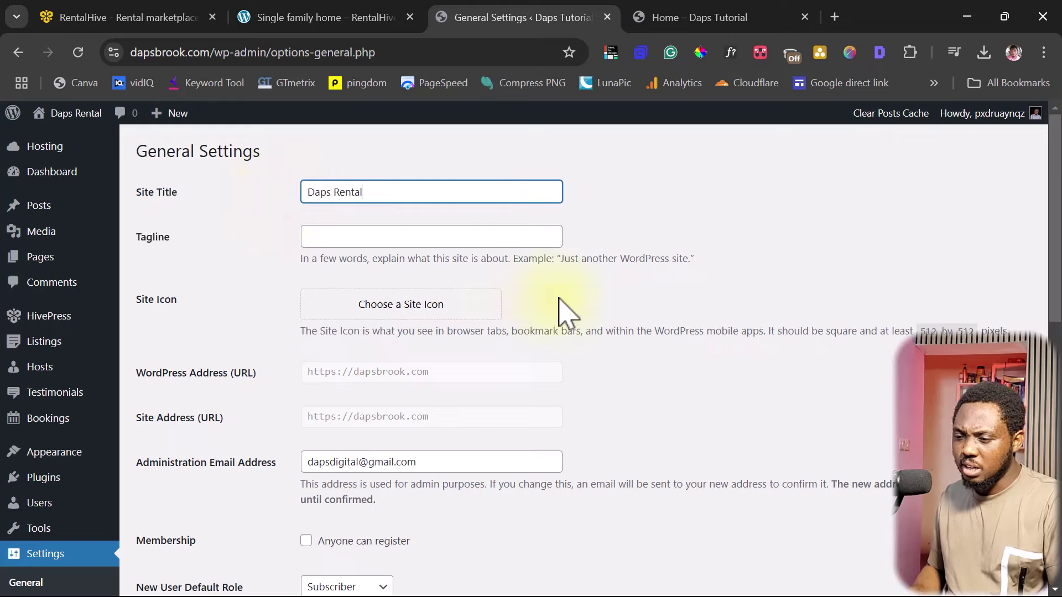
{"action": "scroll", "coordinate": [560, 304], "scroll_direction": "down", "scroll_amount": 10}
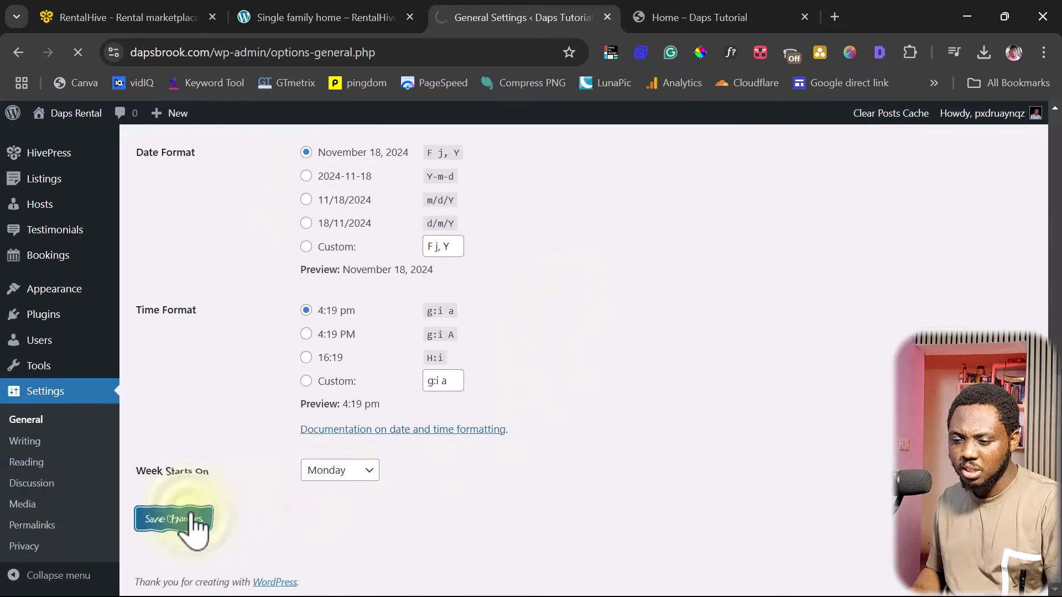
In the Reading settings, assign Home as the homepage and Blog as the posts page, and save the changes
{"action": "scroll", "coordinate": [227, 415], "scroll_direction": "down", "scroll_amount": 6}
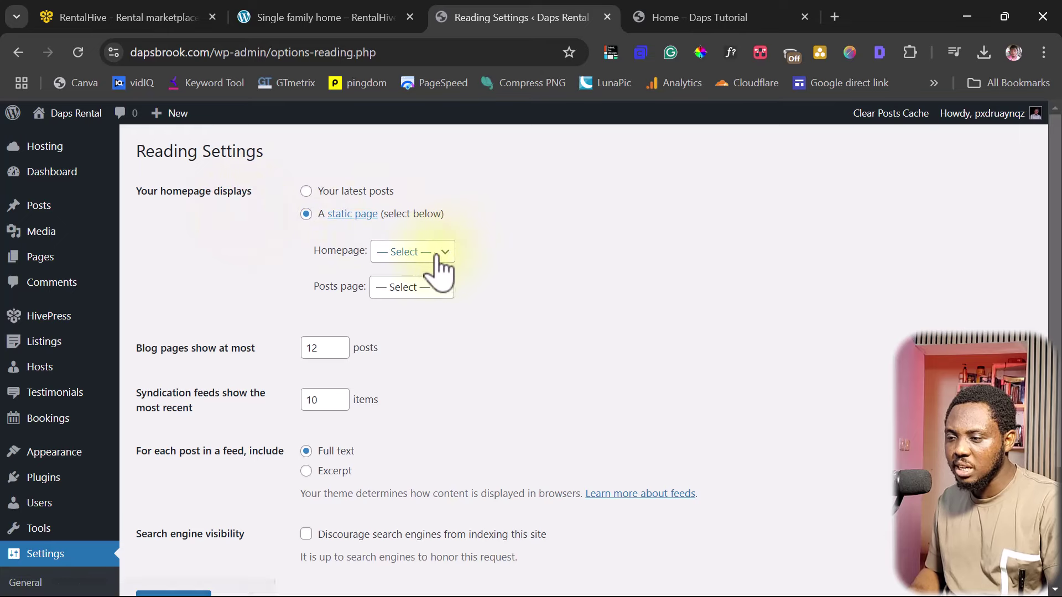
{"action": "left_click", "coordinate": [407, 251]}
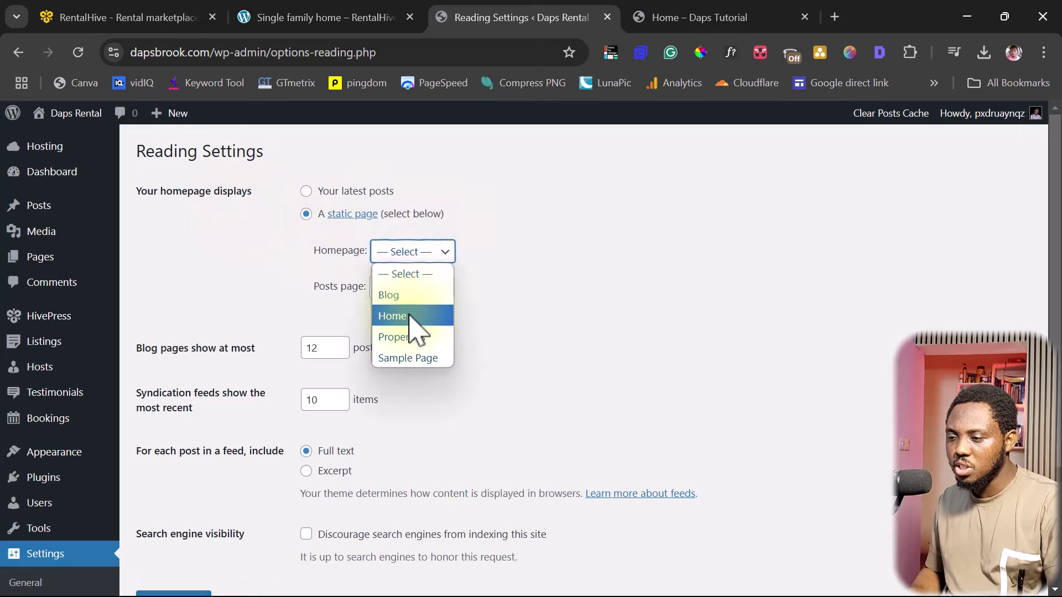
{"action": "left_click", "coordinate": [410, 315]}
{"action": "left_click", "coordinate": [407, 287]}
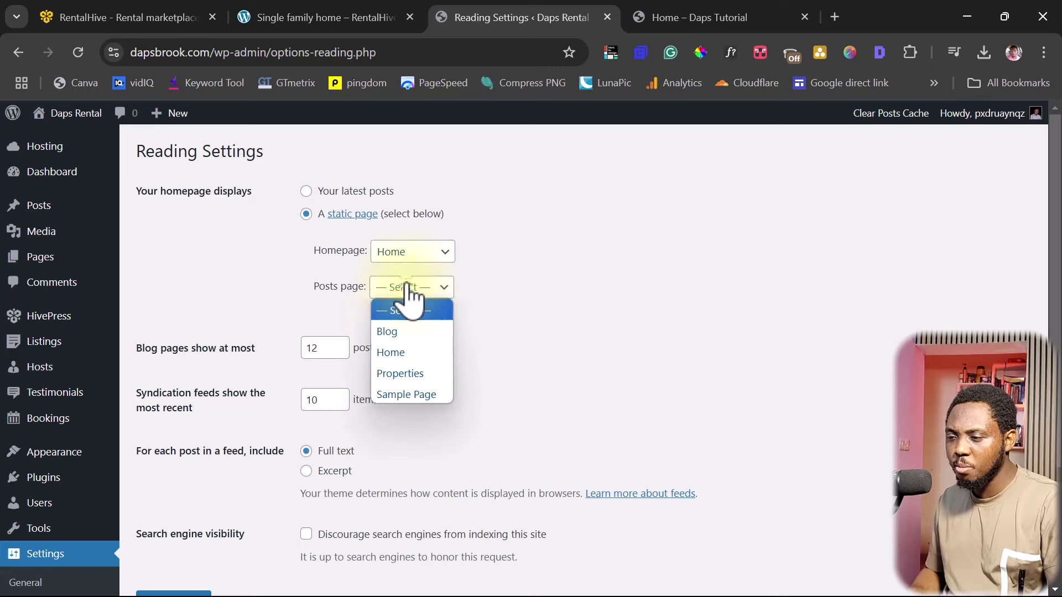
{"action": "left_click", "coordinate": [402, 331]}
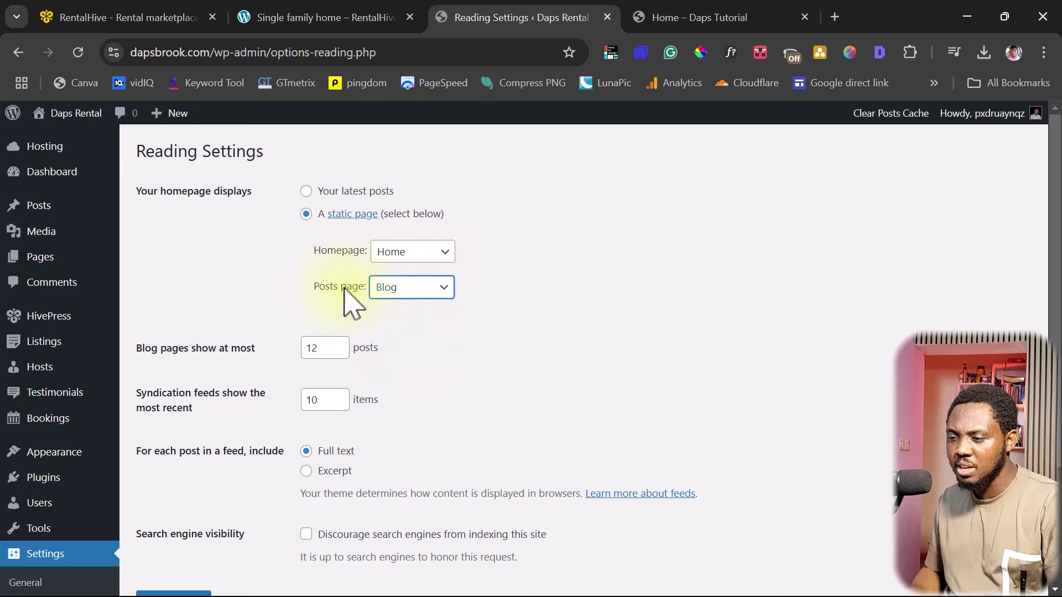
{"action": "scroll", "coordinate": [530, 303], "scroll_direction": "down", "scroll_amount": 3}
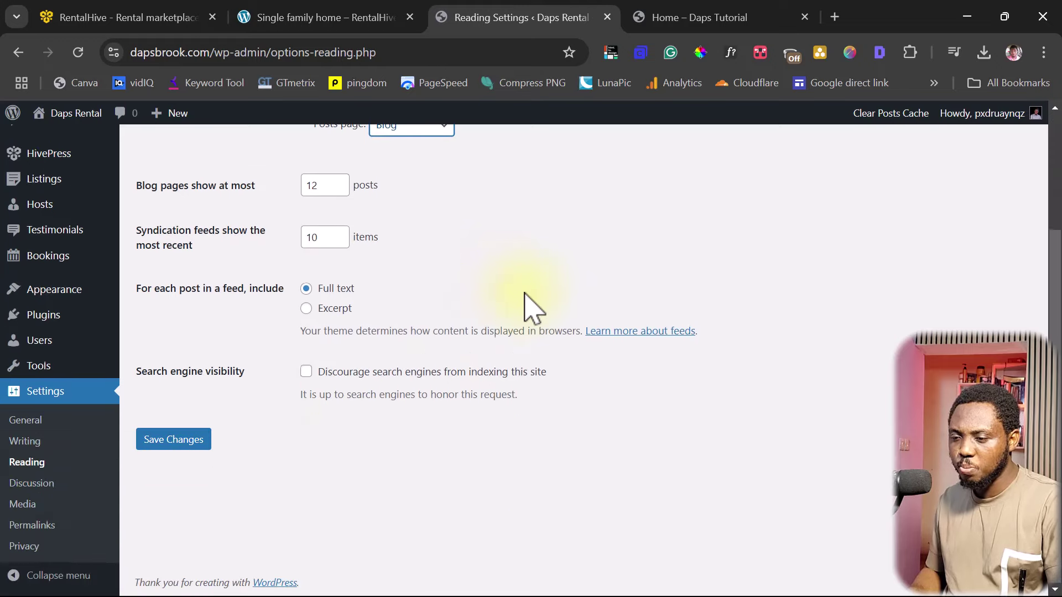
{"action": "left_click", "coordinate": [178, 442]}
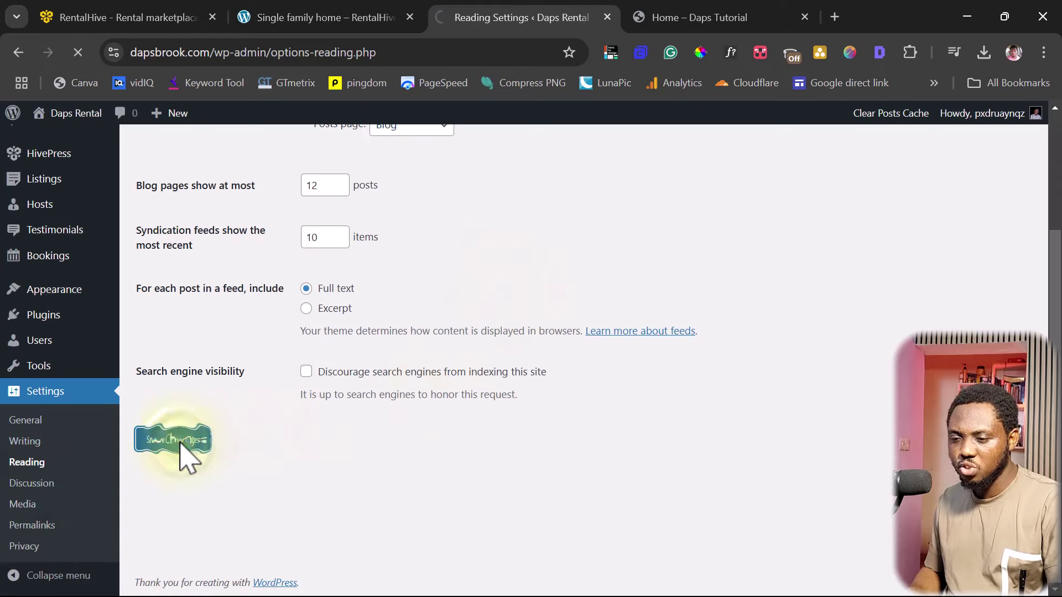
Change the permalink structure to Post name and save the permalink settings
{"action": "scroll", "coordinate": [204, 354], "scroll_direction": "down", "scroll_amount": 3}
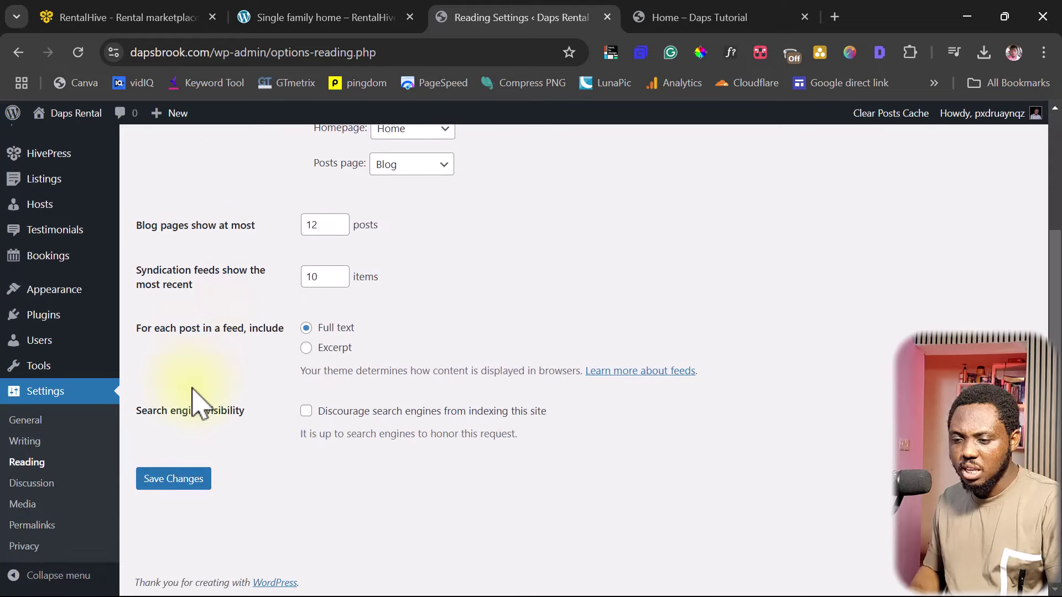
{"action": "left_click", "coordinate": [29, 526]}
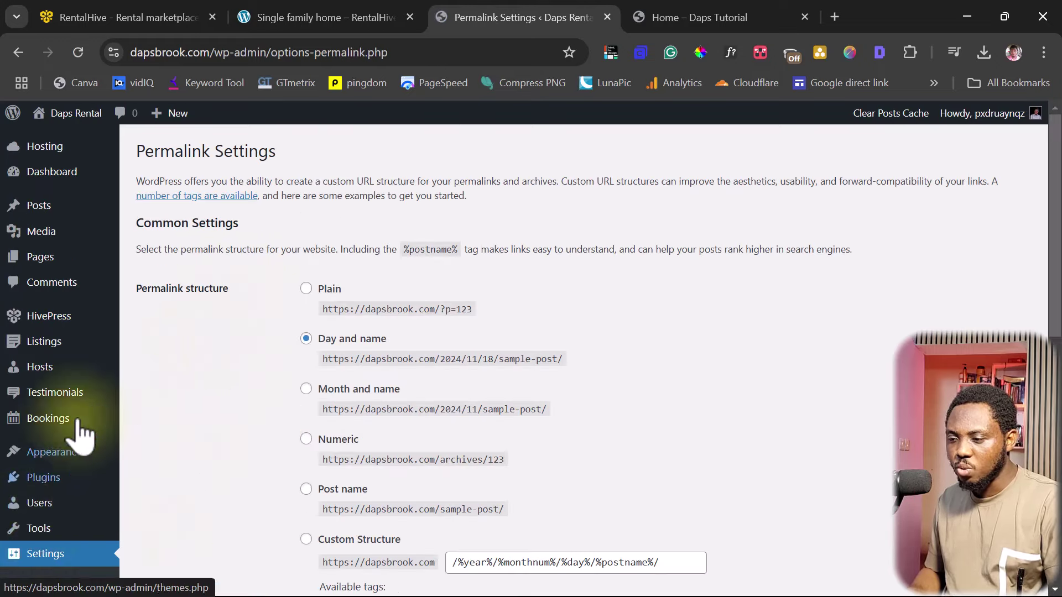
{"action": "scroll", "coordinate": [264, 340], "scroll_direction": "down", "scroll_amount": 2}
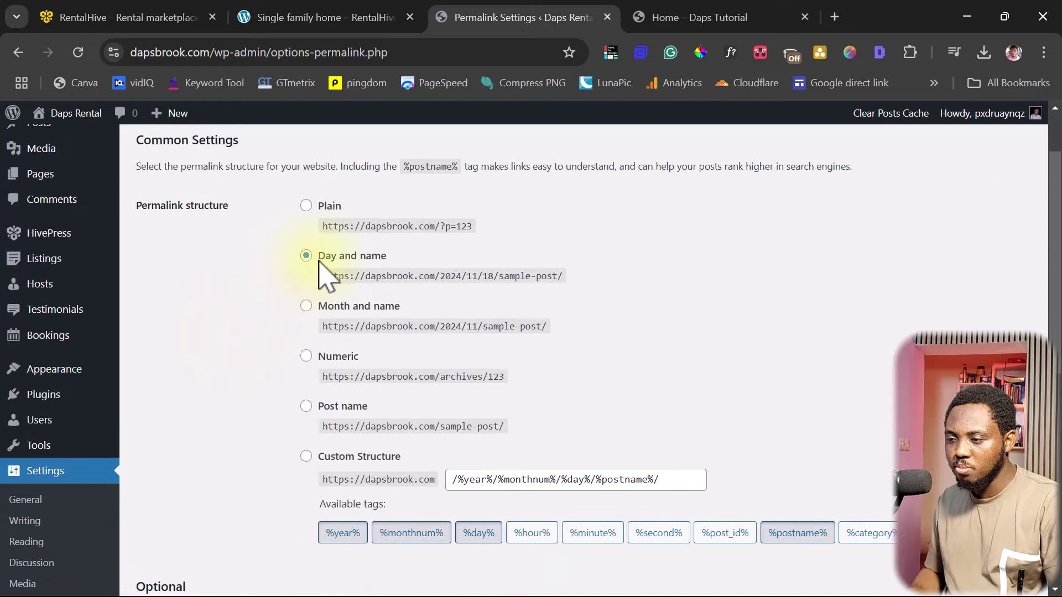
{"action": "left_click", "coordinate": [306, 406]}
{"action": "scroll", "coordinate": [218, 426], "scroll_direction": "down", "scroll_amount": 3}
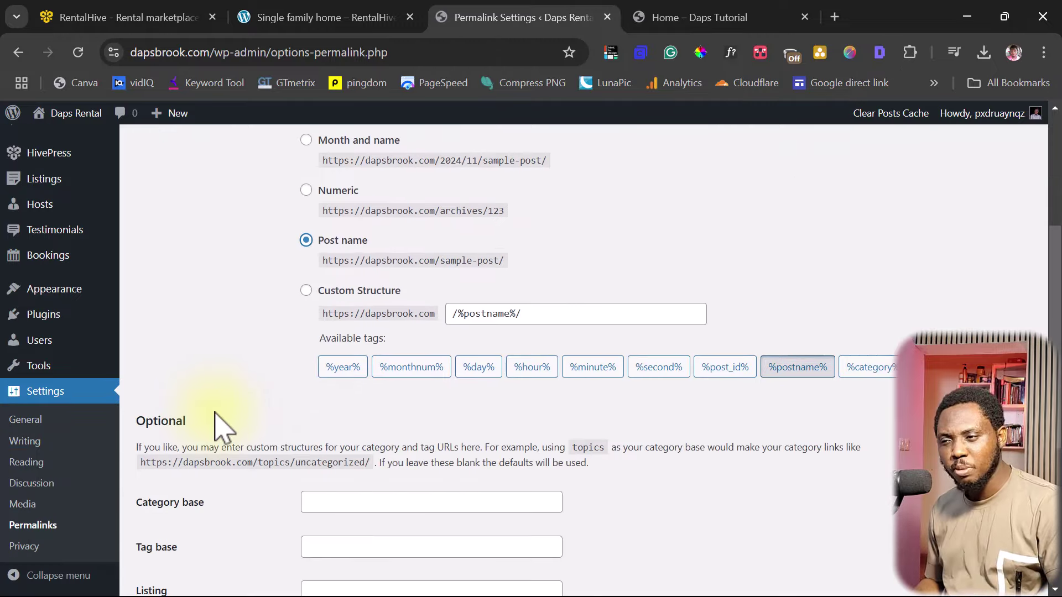
{"action": "scroll", "coordinate": [244, 415], "scroll_direction": "down", "scroll_amount": 5}
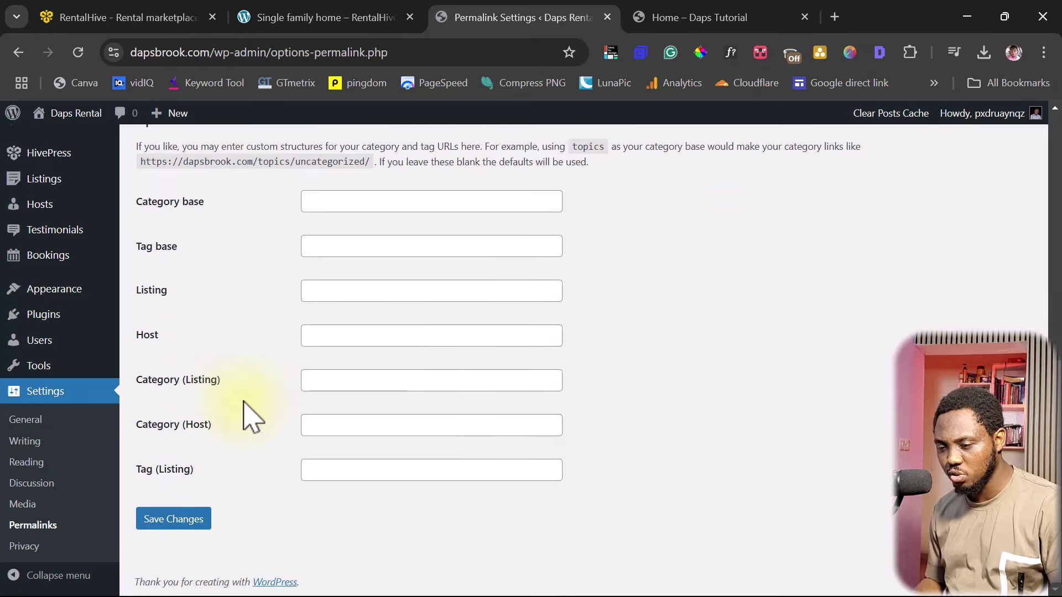
{"action": "left_click", "coordinate": [183, 522]}
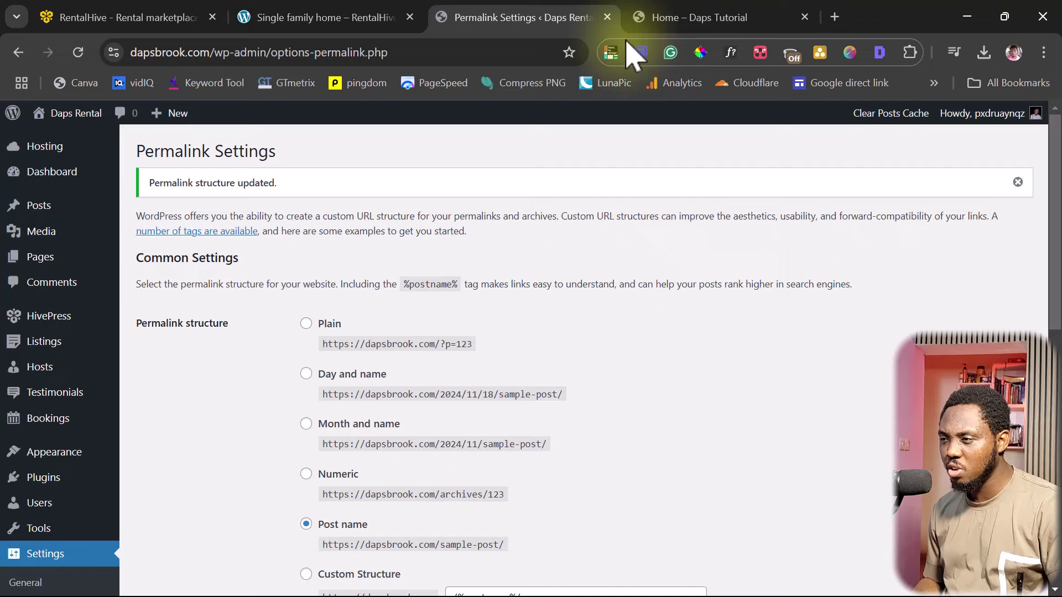
Reload the live site, check its home page down to the category cards, and return to the WordPress dashboard
{"action": "left_click", "coordinate": [698, 18]}
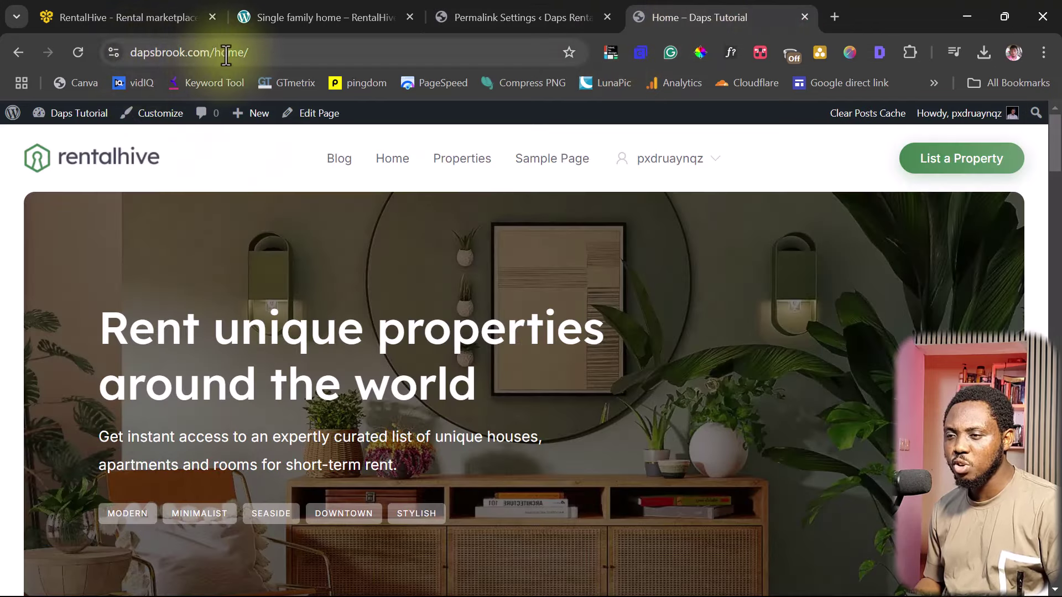
{"action": "left_click", "coordinate": [78, 51]}
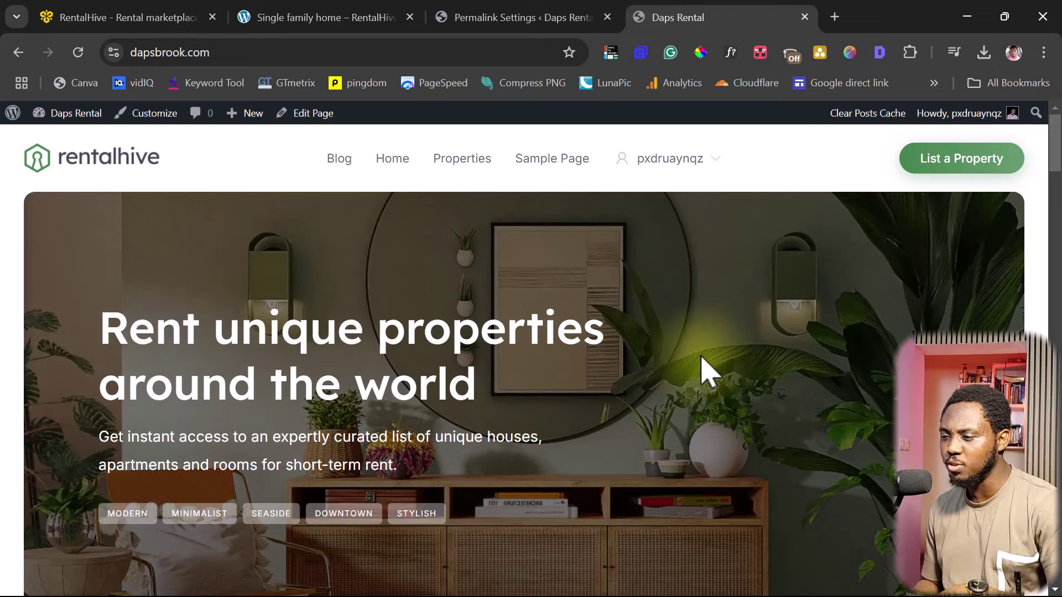
{"action": "scroll", "coordinate": [851, 315], "scroll_direction": "down", "scroll_amount": 7}
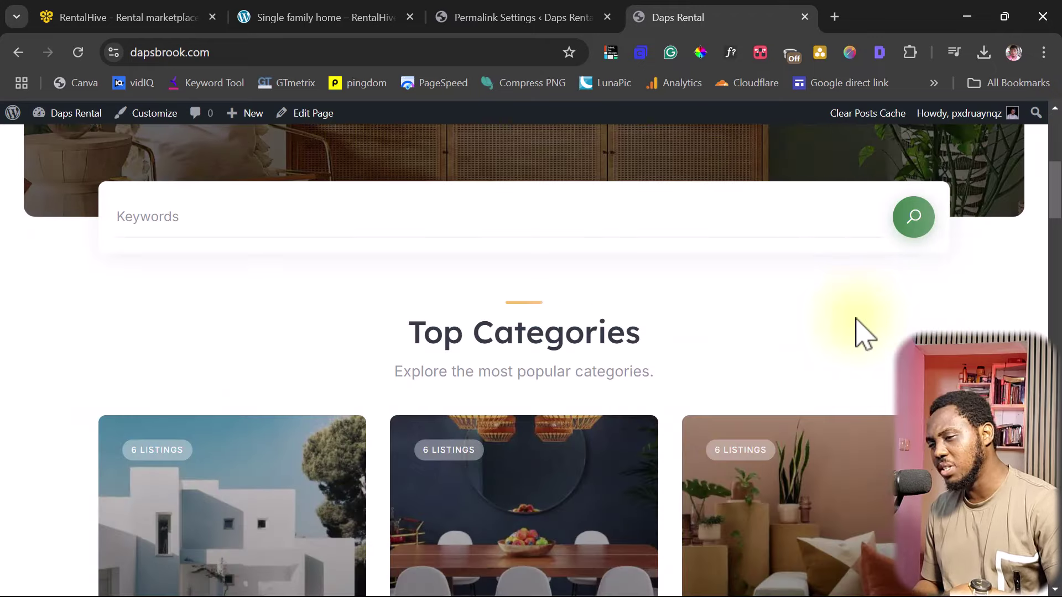
{"action": "scroll", "coordinate": [855, 332], "scroll_direction": "down", "scroll_amount": 6}
{"action": "scroll", "coordinate": [857, 332], "scroll_direction": "up", "scroll_amount": 2}
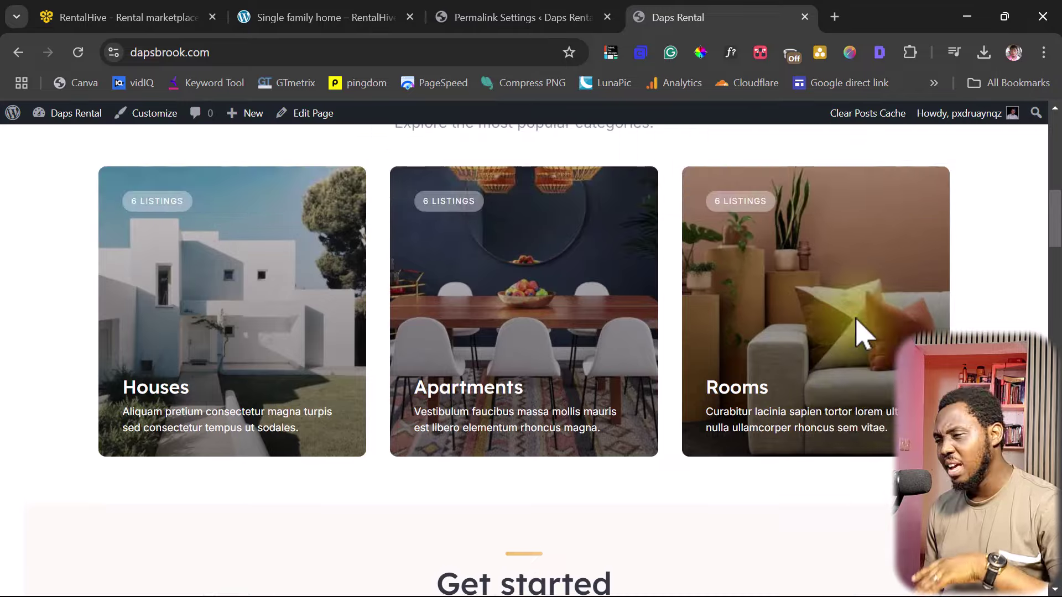
{"action": "scroll", "coordinate": [862, 332], "scroll_direction": "up", "scroll_amount": 10}
{"action": "left_click", "coordinate": [530, 21]}
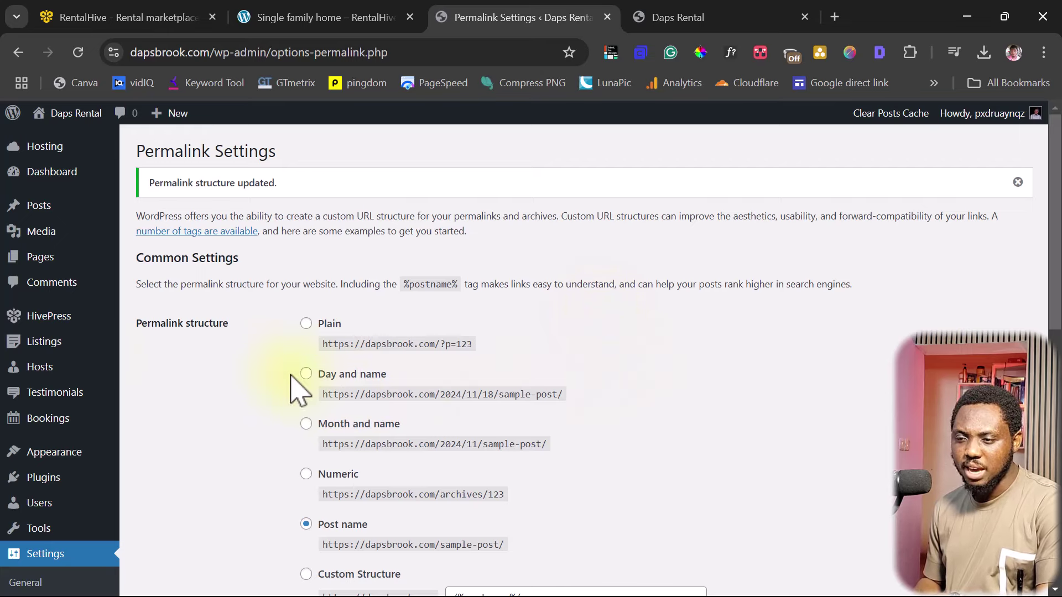
{"action": "mouse_move", "coordinate": [24, 319]}
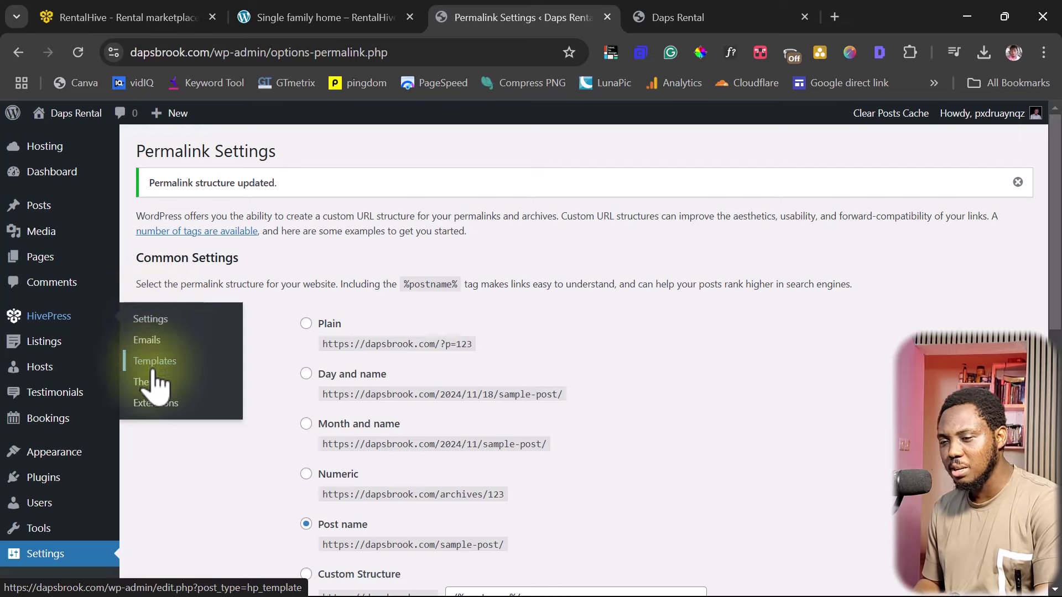
{"action": "mouse_move", "coordinate": [40, 356]}
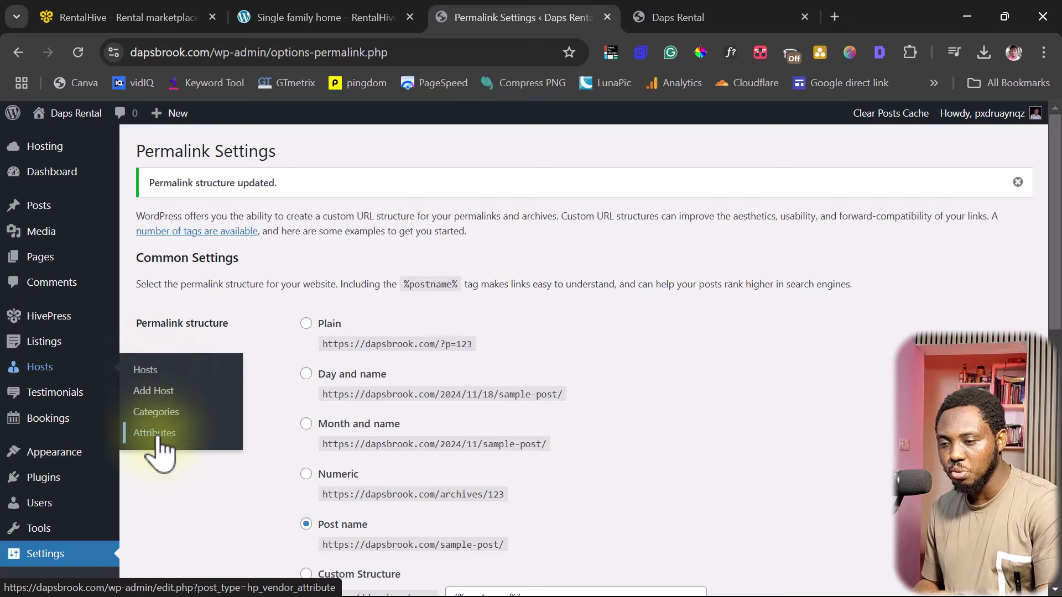
{"action": "mouse_move", "coordinate": [44, 409]}
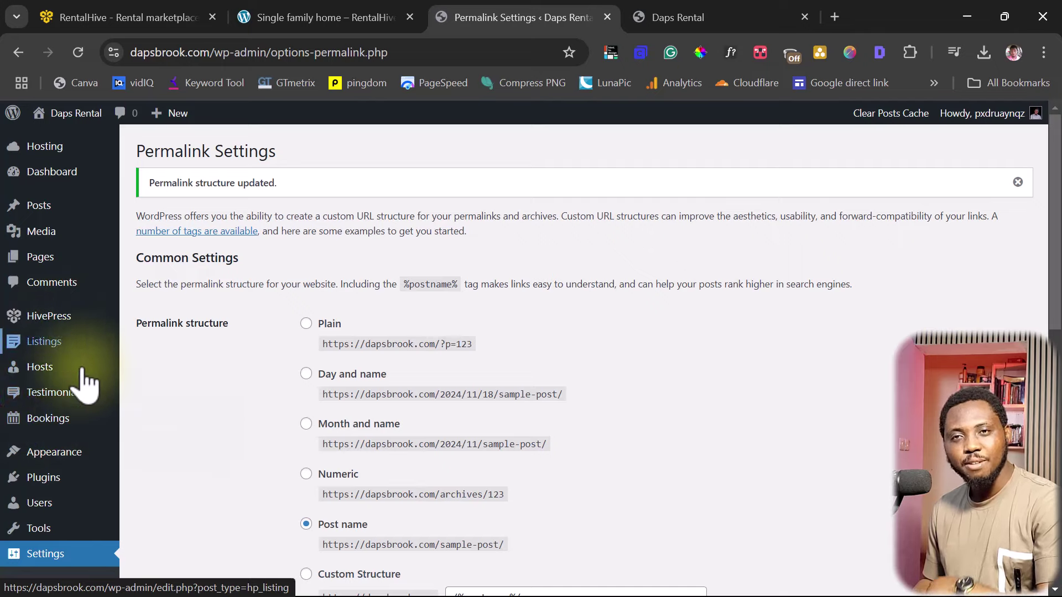
In the HivePress listing settings, choose Properties as the listings page and set featured listings per page to 3
{"action": "mouse_move", "coordinate": [75, 430]}
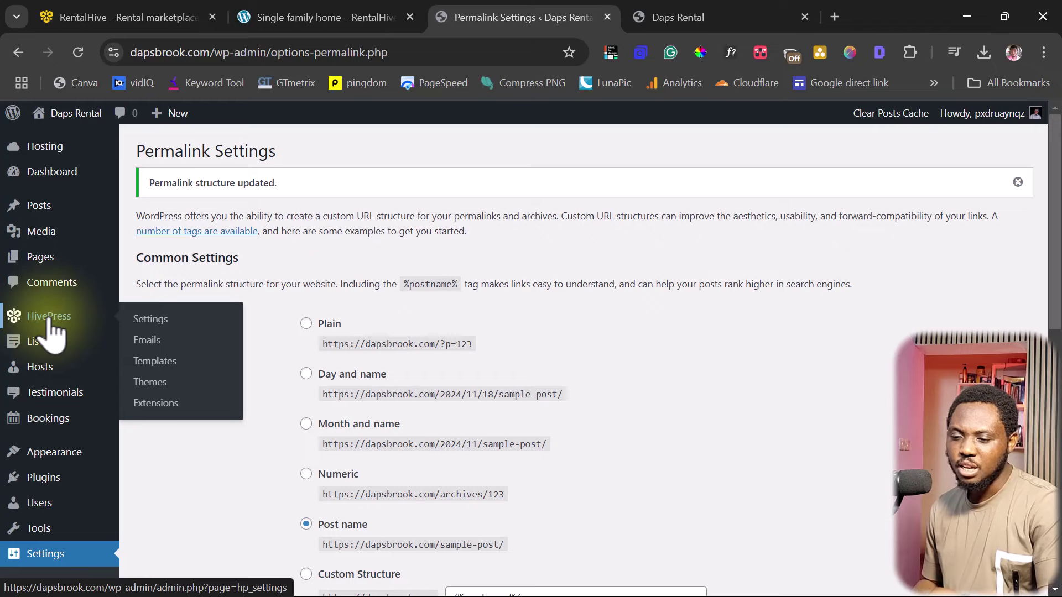
{"action": "left_click", "coordinate": [148, 320]}
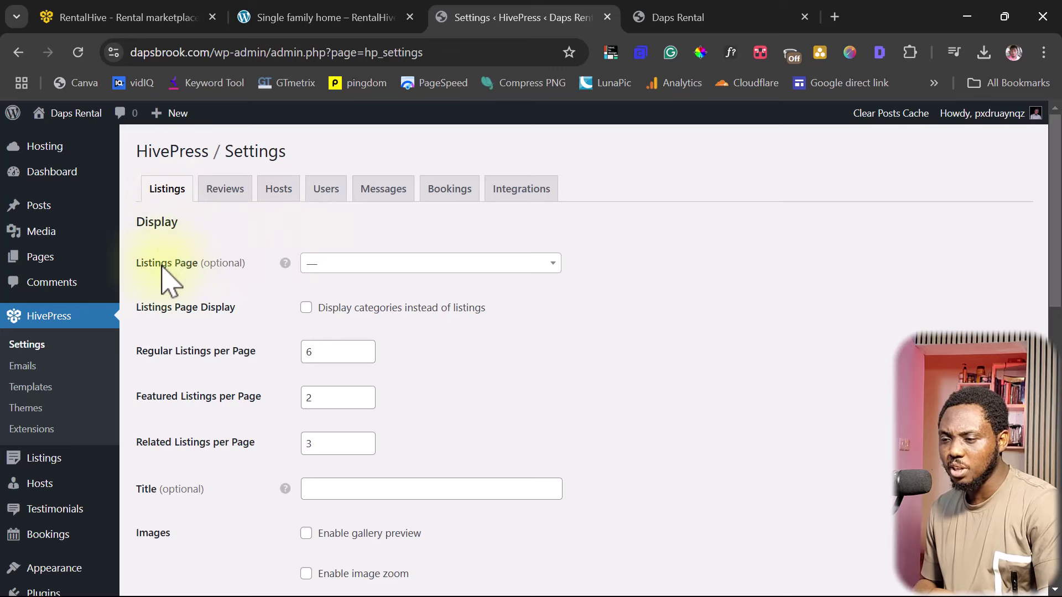
{"action": "left_click", "coordinate": [440, 264]}
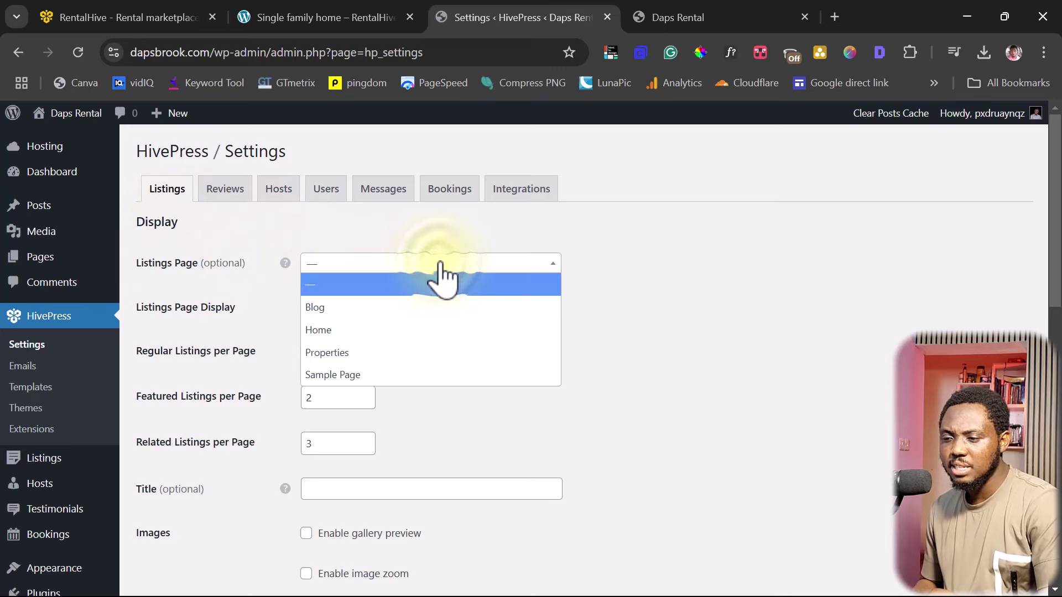
{"action": "left_click", "coordinate": [337, 353]}
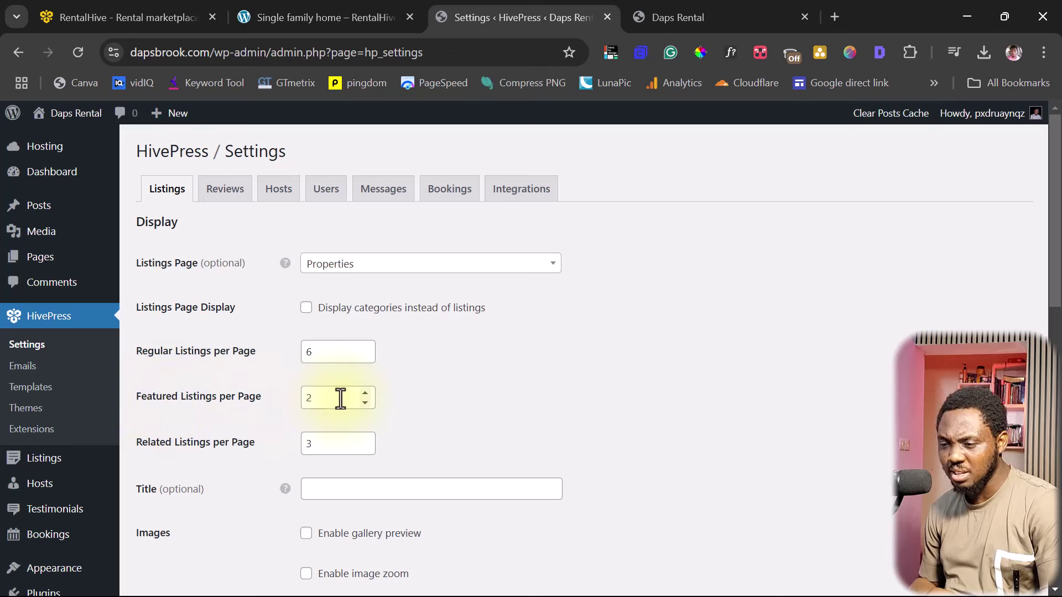
{"action": "left_click", "coordinate": [365, 393]}
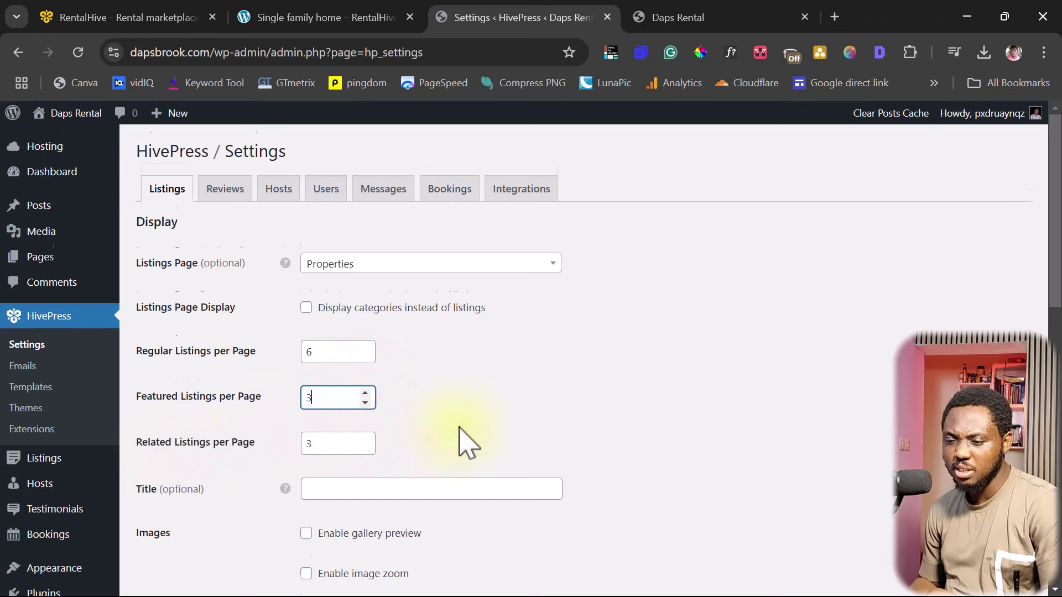
Allow uploading videos in the listings' image options
{"action": "scroll", "coordinate": [463, 438], "scroll_direction": "down", "scroll_amount": 2}
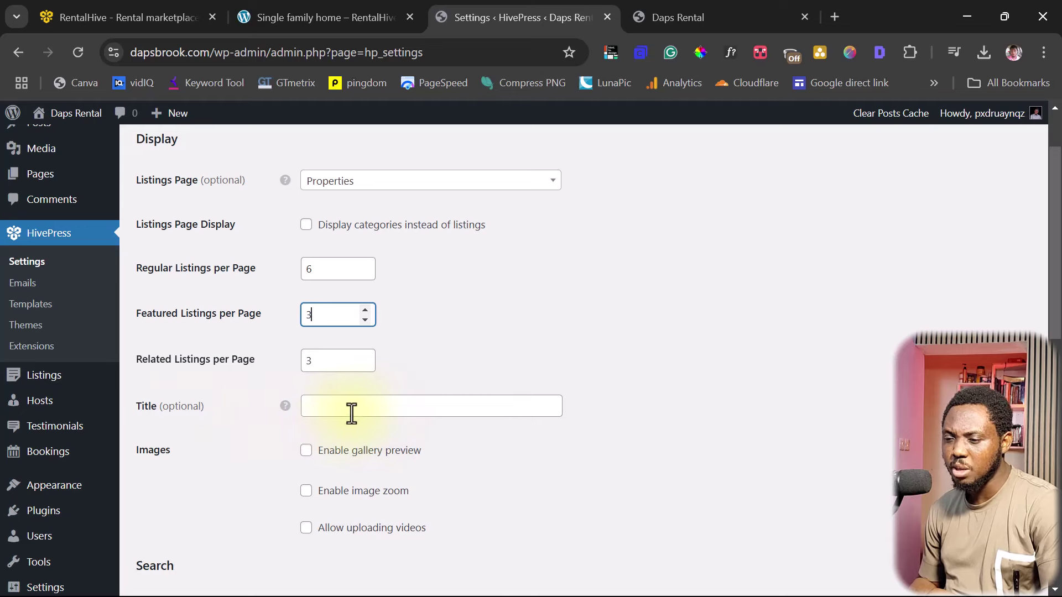
{"action": "scroll", "coordinate": [618, 437], "scroll_direction": "down", "scroll_amount": 3}
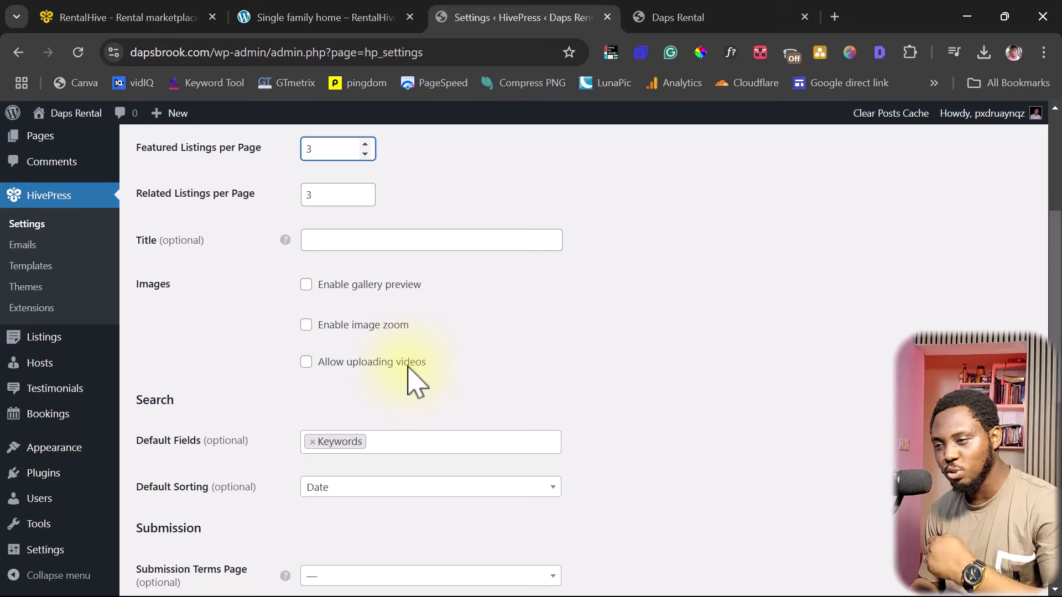
{"action": "left_click", "coordinate": [307, 362]}
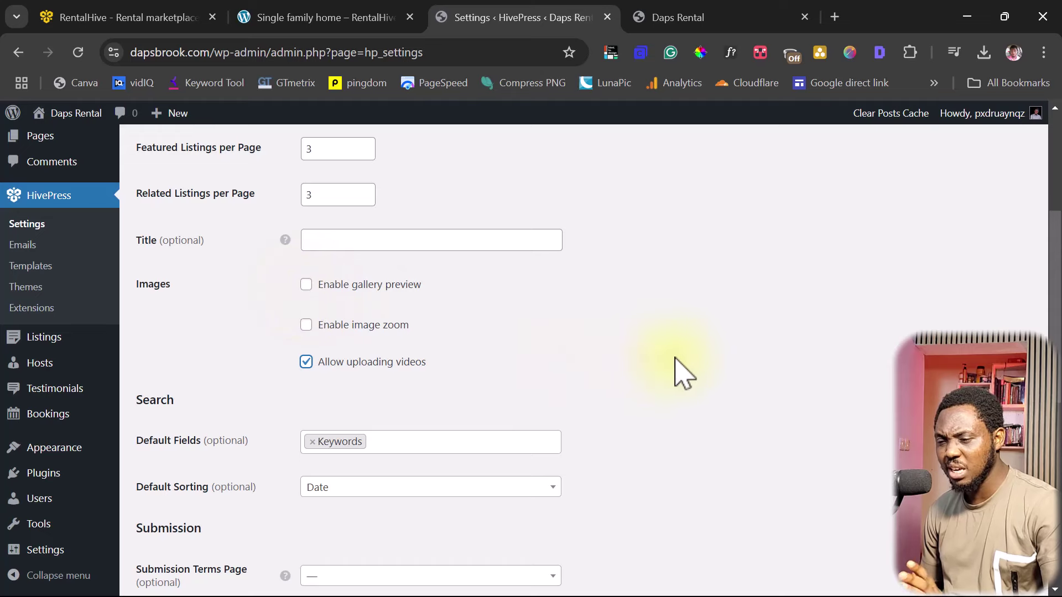
Add Dates and Categories to the default search fields for listings
{"action": "scroll", "coordinate": [680, 373], "scroll_direction": "down", "scroll_amount": 3}
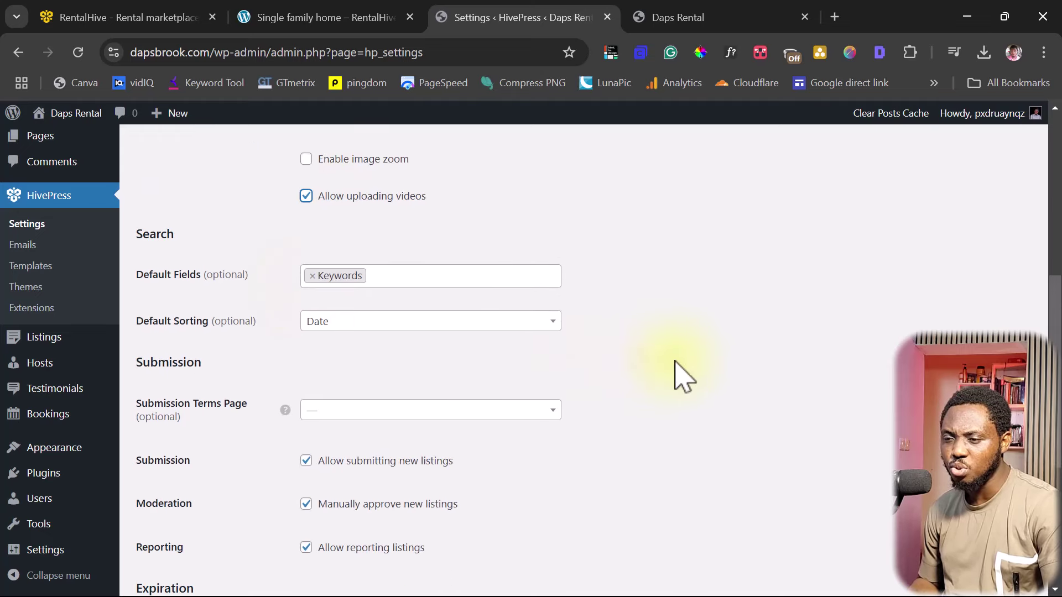
{"action": "left_click", "coordinate": [399, 275]}
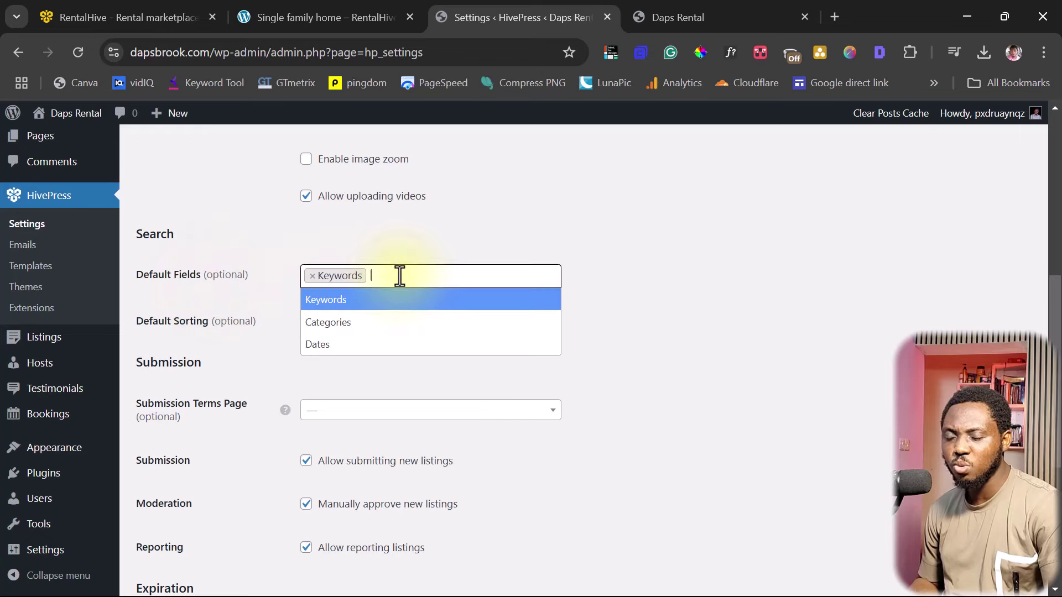
{"action": "left_click", "coordinate": [340, 347]}
{"action": "left_click", "coordinate": [449, 275]}
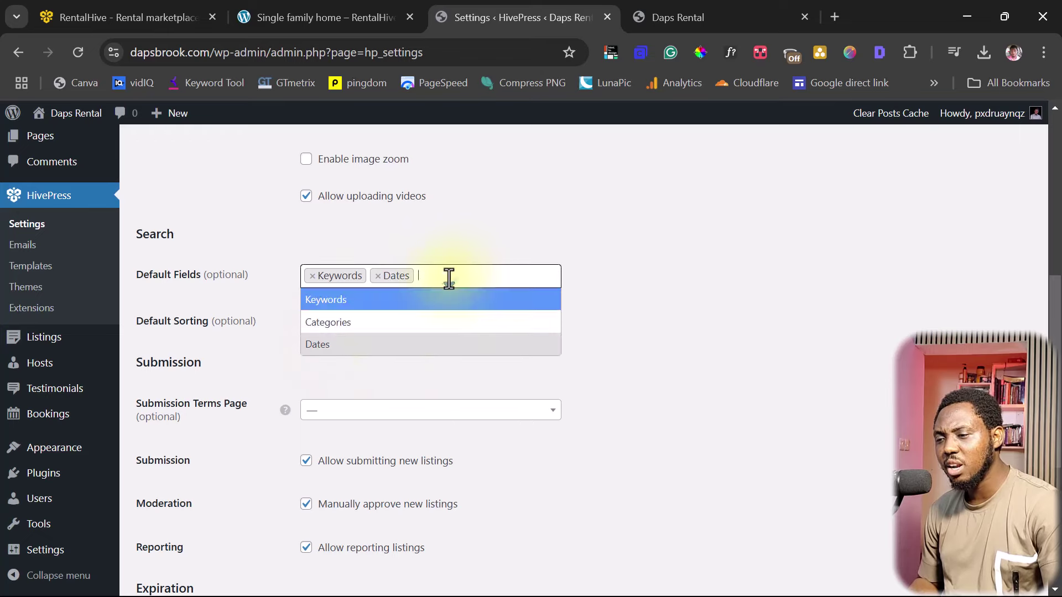
{"action": "left_click", "coordinate": [377, 326]}
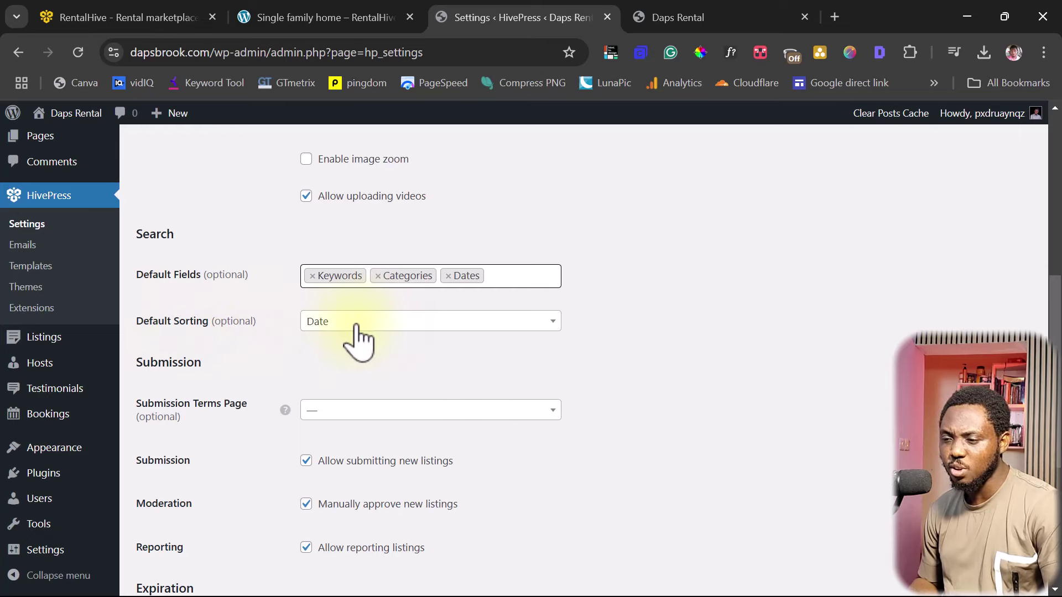
Try Price ($) ↑ as the default sorting of listings, and switch it back to Date
{"action": "left_click", "coordinate": [372, 322]}
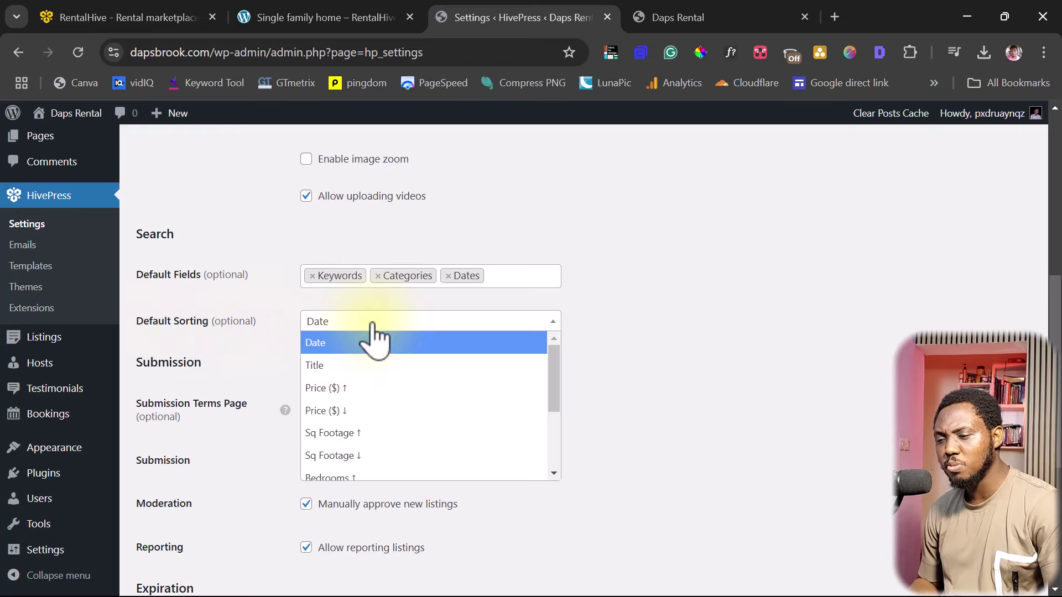
{"action": "left_click", "coordinate": [329, 389]}
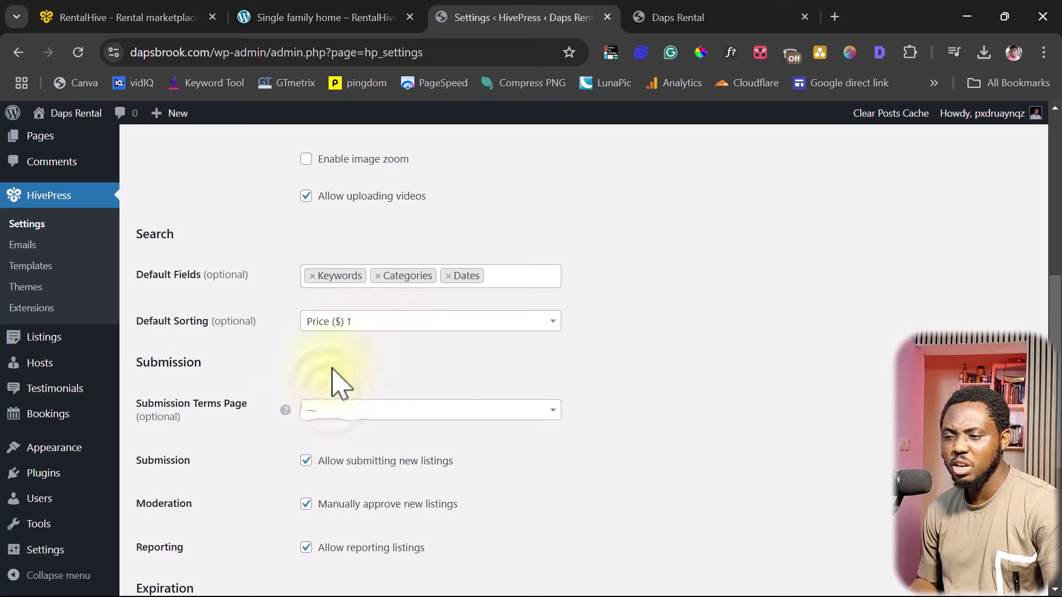
{"action": "left_click", "coordinate": [371, 325]}
{"action": "left_click", "coordinate": [343, 343]}
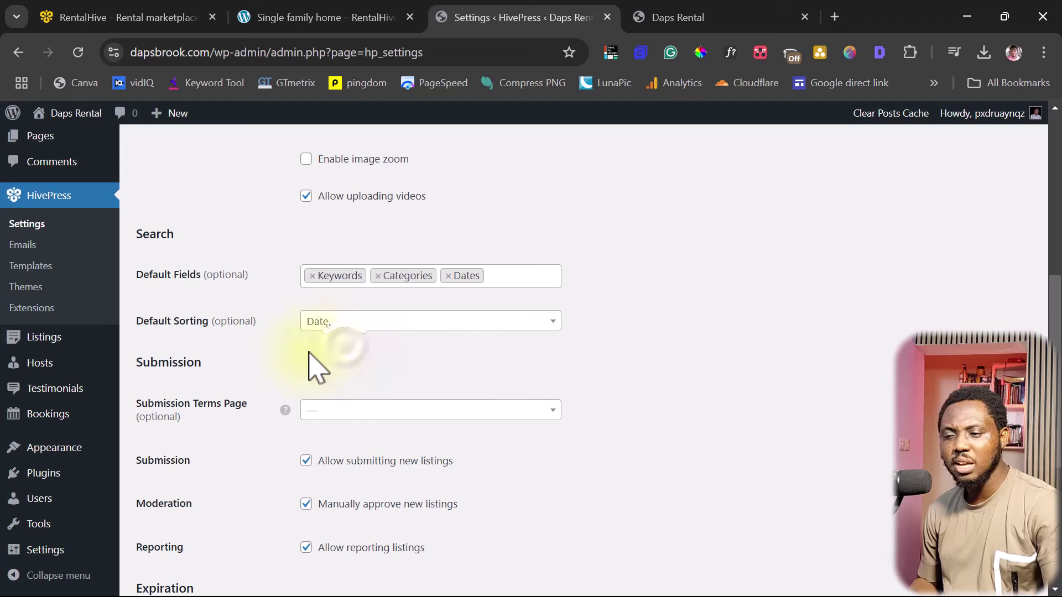
Check which pages can be chosen as the Submission Terms Page, without selecting one
{"action": "scroll", "coordinate": [474, 346], "scroll_direction": "down", "scroll_amount": 1}
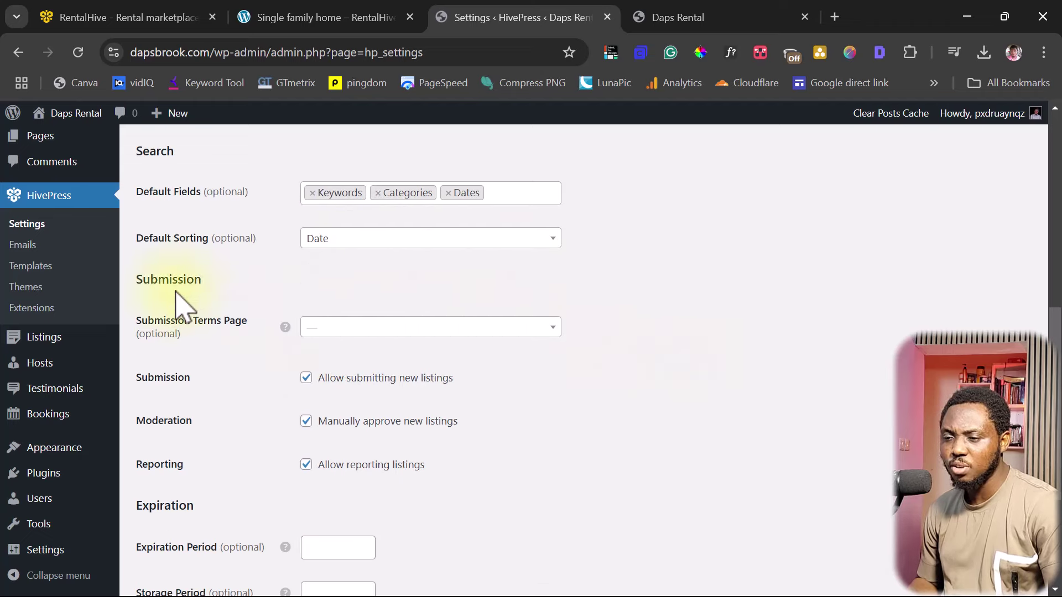
{"action": "left_click", "coordinate": [396, 330]}
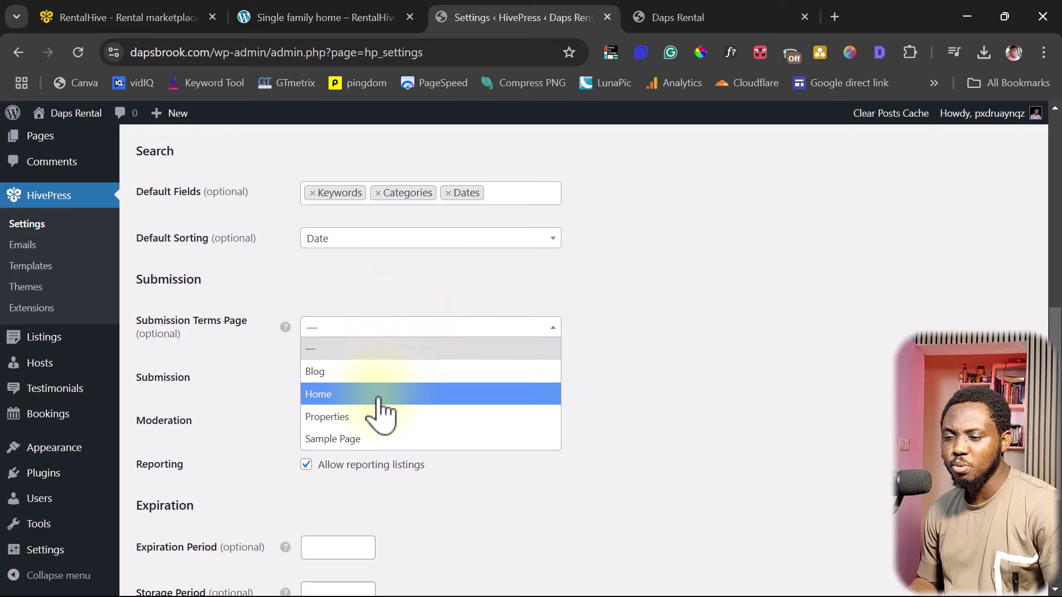
{"action": "left_click", "coordinate": [616, 332]}
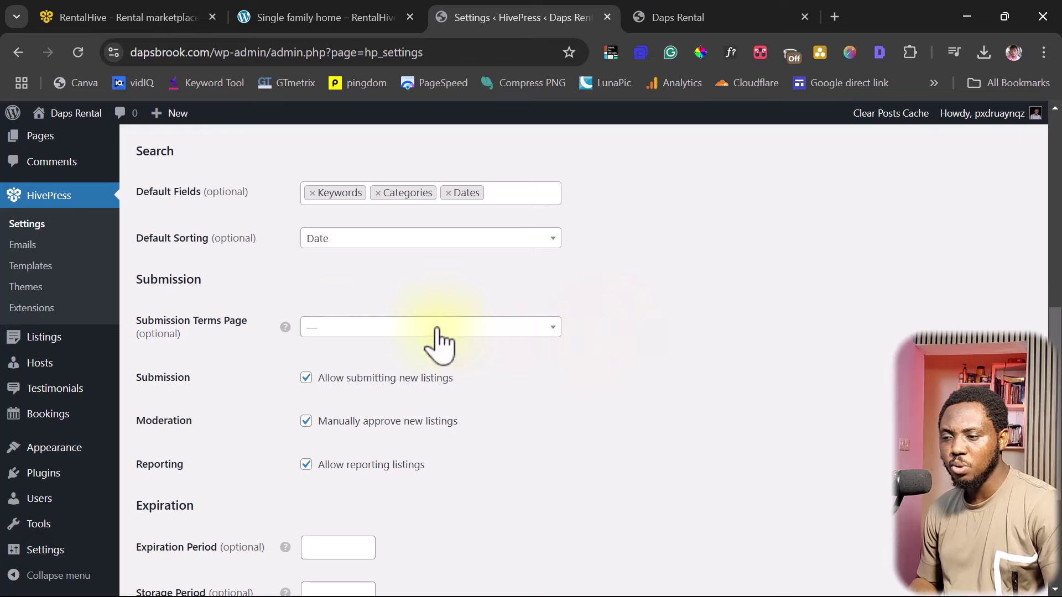
{"action": "left_click", "coordinate": [350, 330]}
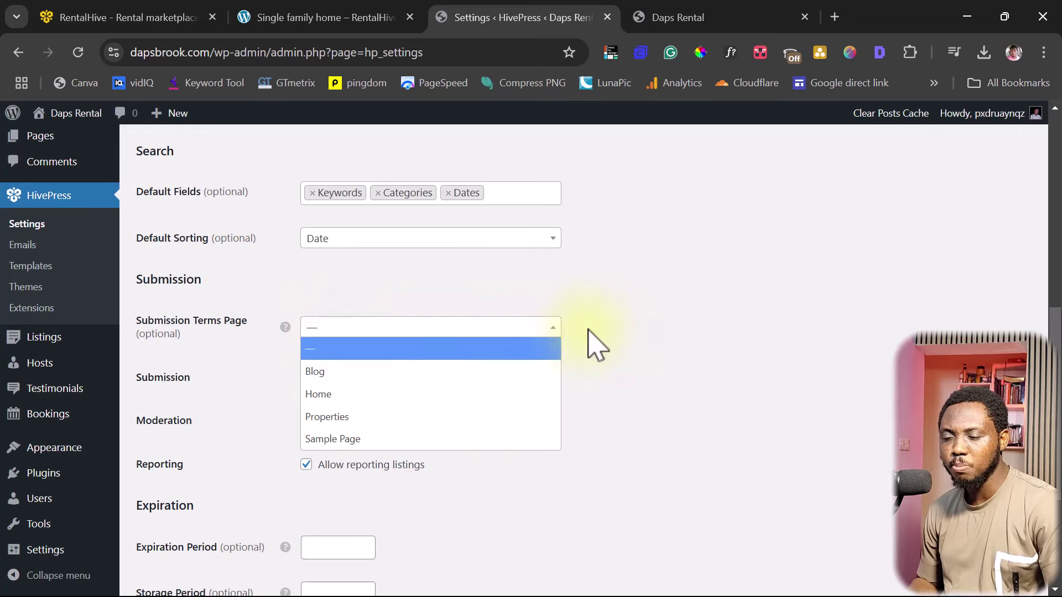
{"action": "left_click", "coordinate": [588, 330]}
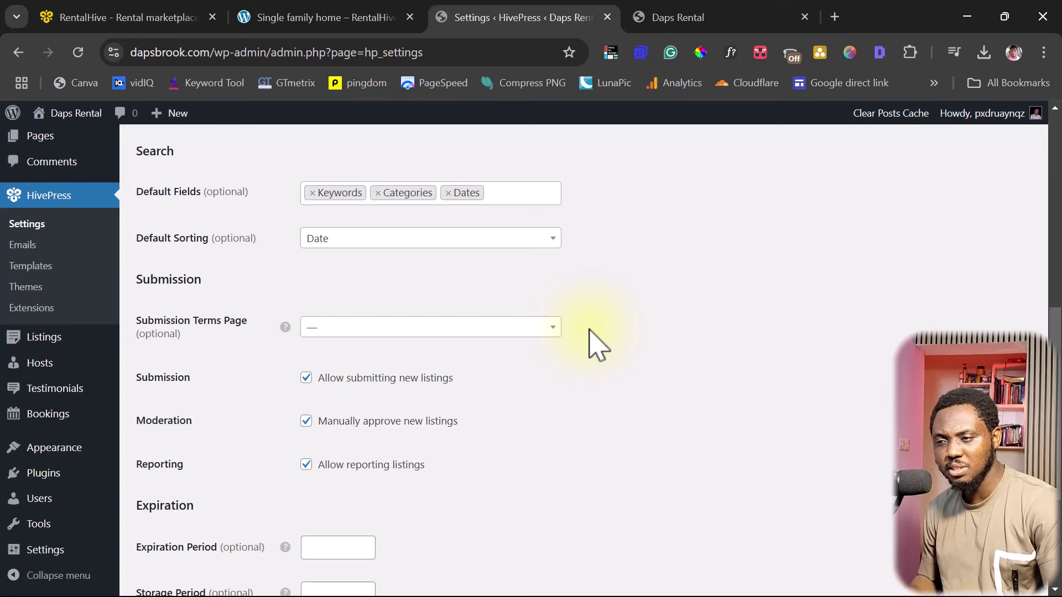
Try disabling the submission of new listings, and allow it again
{"action": "scroll", "coordinate": [438, 372], "scroll_direction": "down", "scroll_amount": 2}
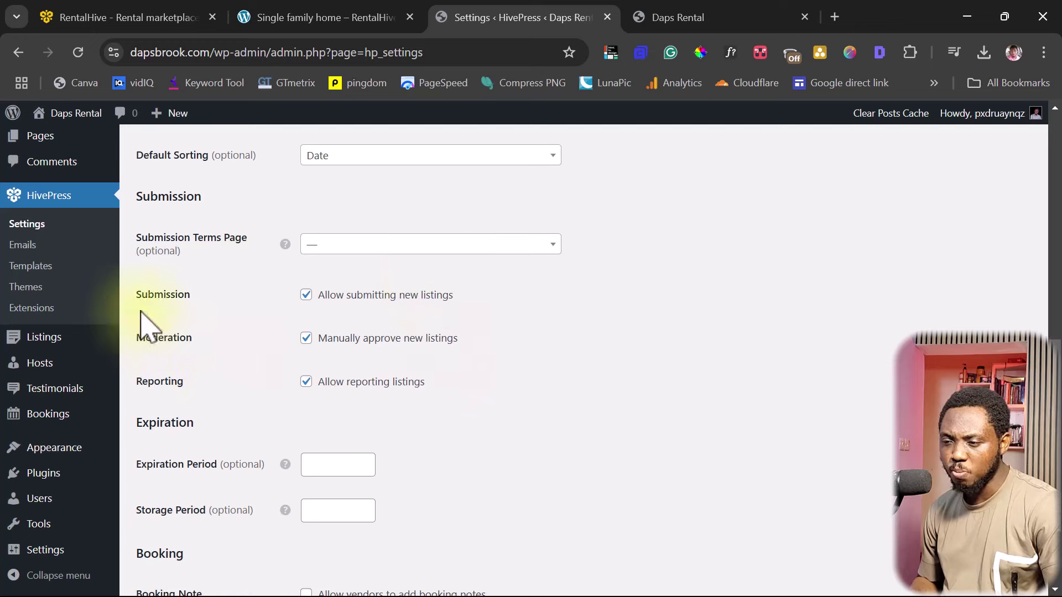
{"action": "left_click", "coordinate": [306, 293]}
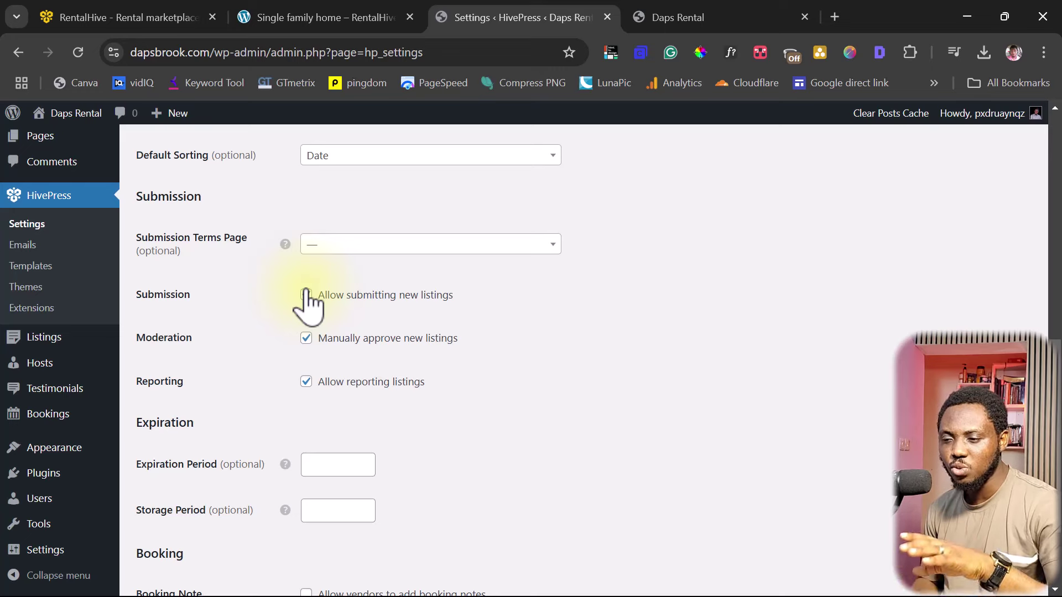
{"action": "left_click", "coordinate": [306, 294]}
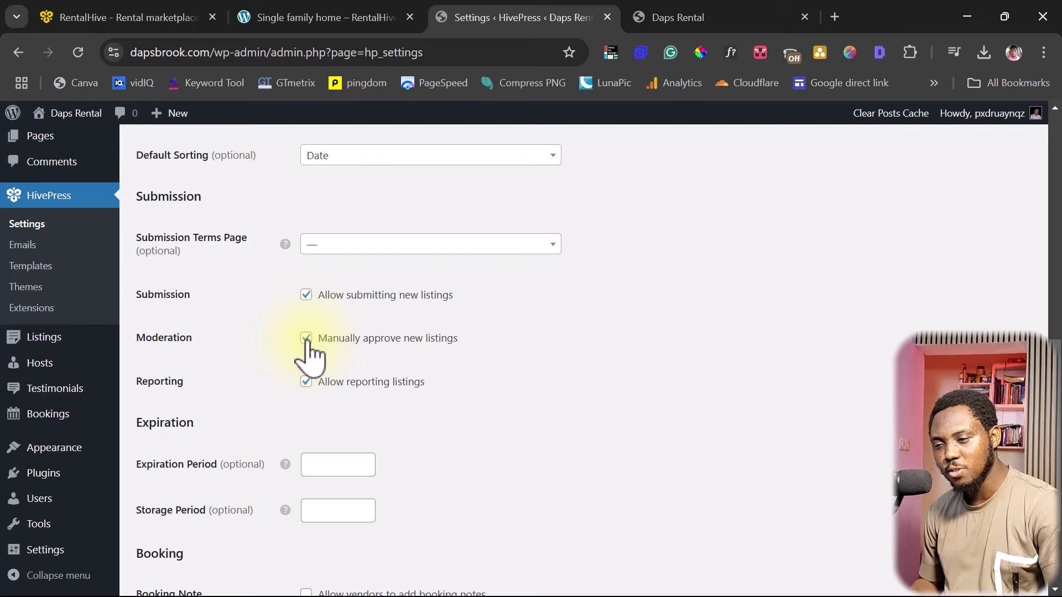
Check what the expiration and storage periods control, and save the listing settings
{"action": "scroll", "coordinate": [547, 350], "scroll_direction": "down", "scroll_amount": 1}
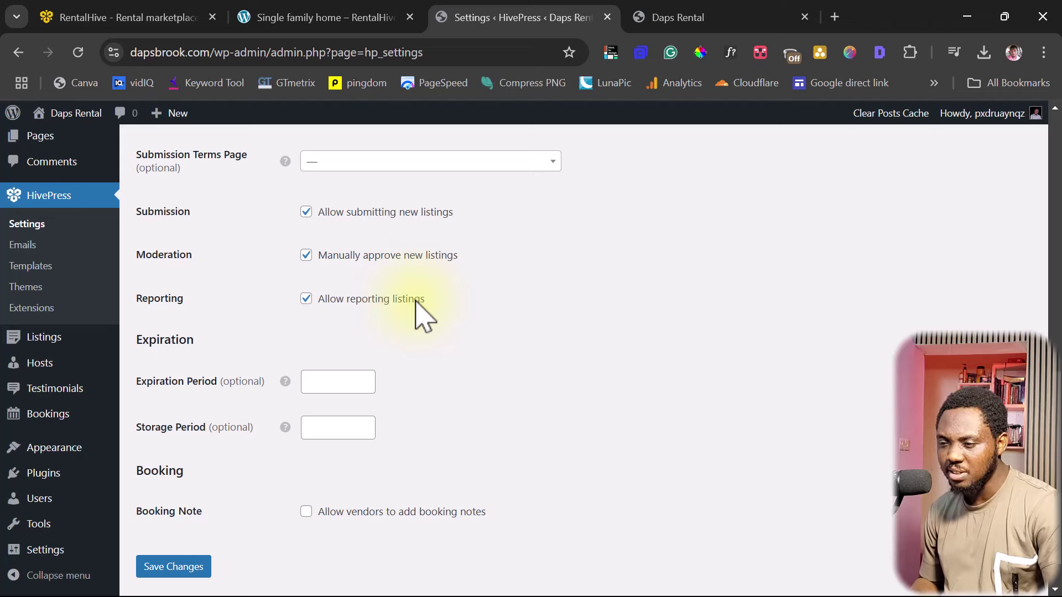
{"action": "scroll", "coordinate": [382, 302], "scroll_direction": "down", "scroll_amount": 1}
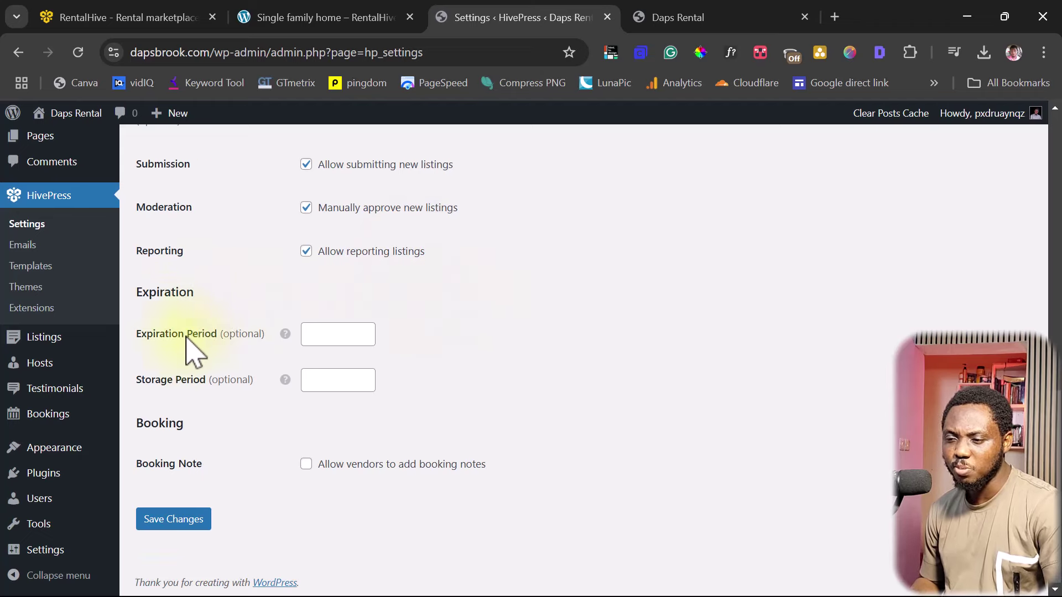
{"action": "mouse_move", "coordinate": [285, 334]}
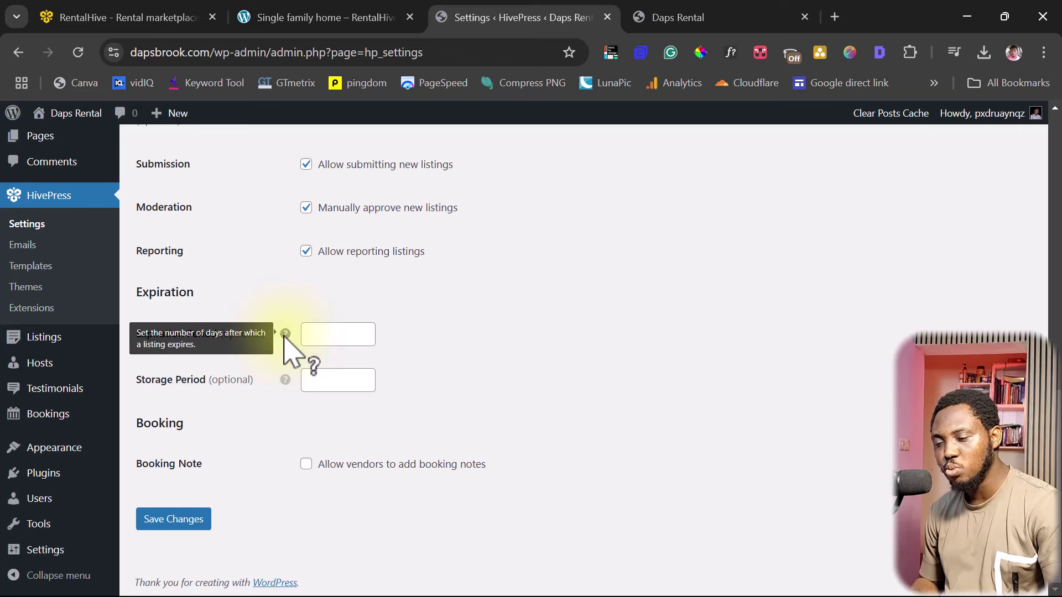
{"action": "mouse_move", "coordinate": [285, 379]}
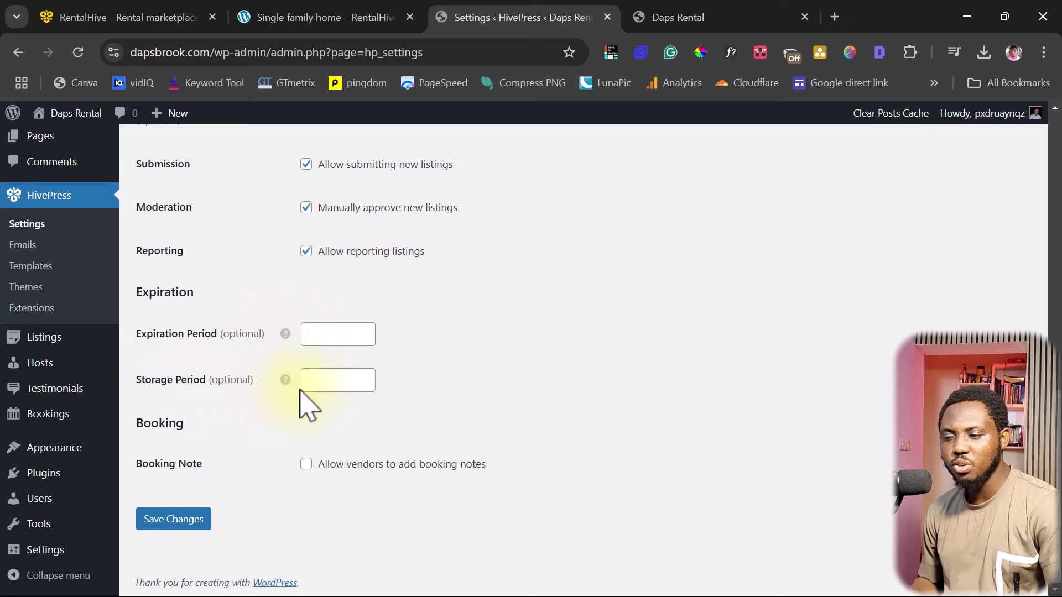
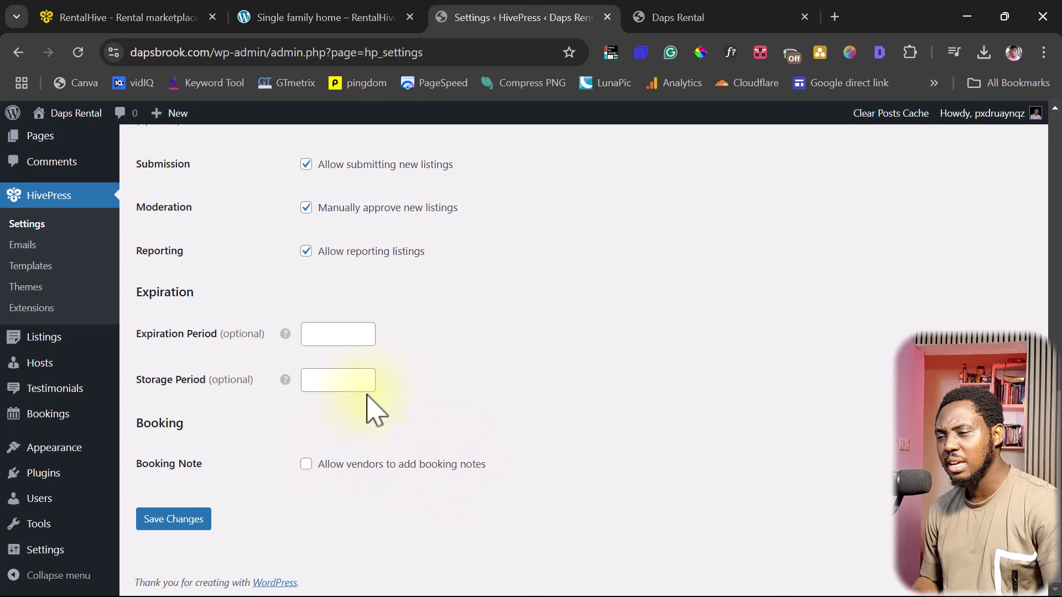
{"action": "left_click", "coordinate": [169, 521]}
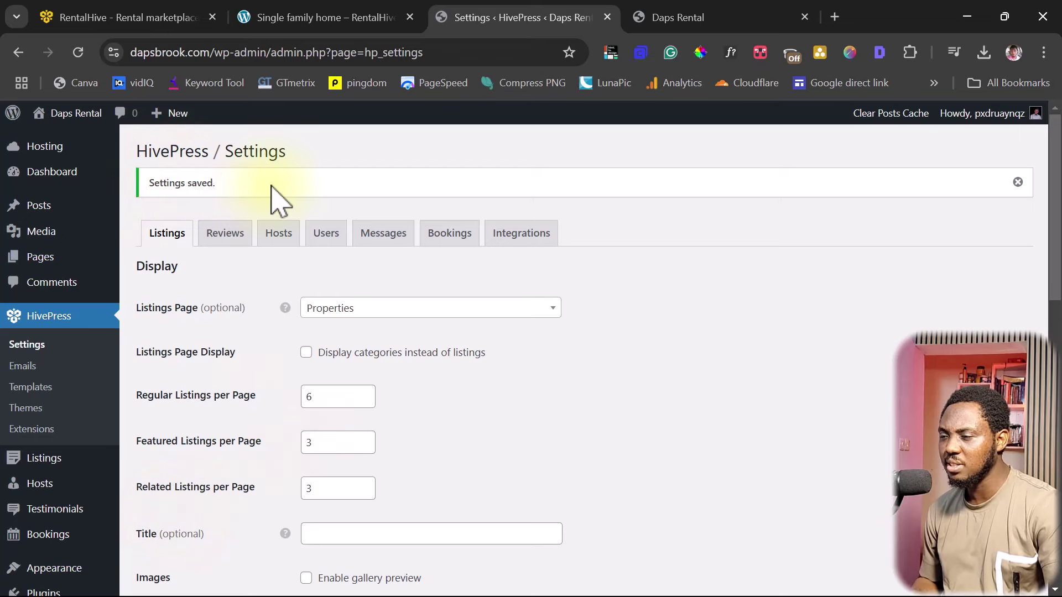
On the site's Properties page, check the Dates calendar and the category choices in the search bar
{"action": "left_click", "coordinate": [721, 23]}
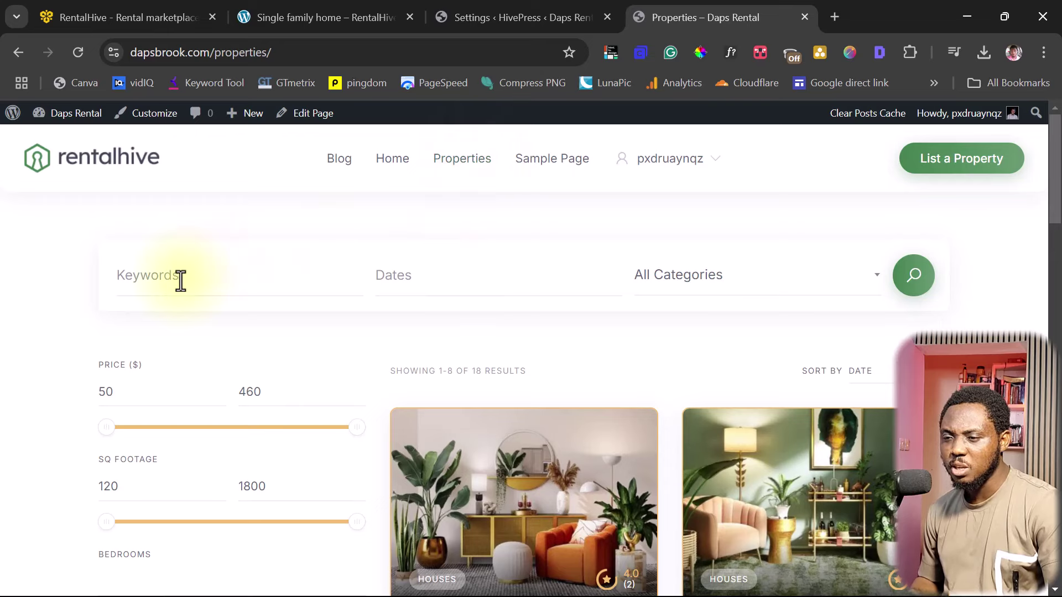
{"action": "left_click", "coordinate": [420, 282]}
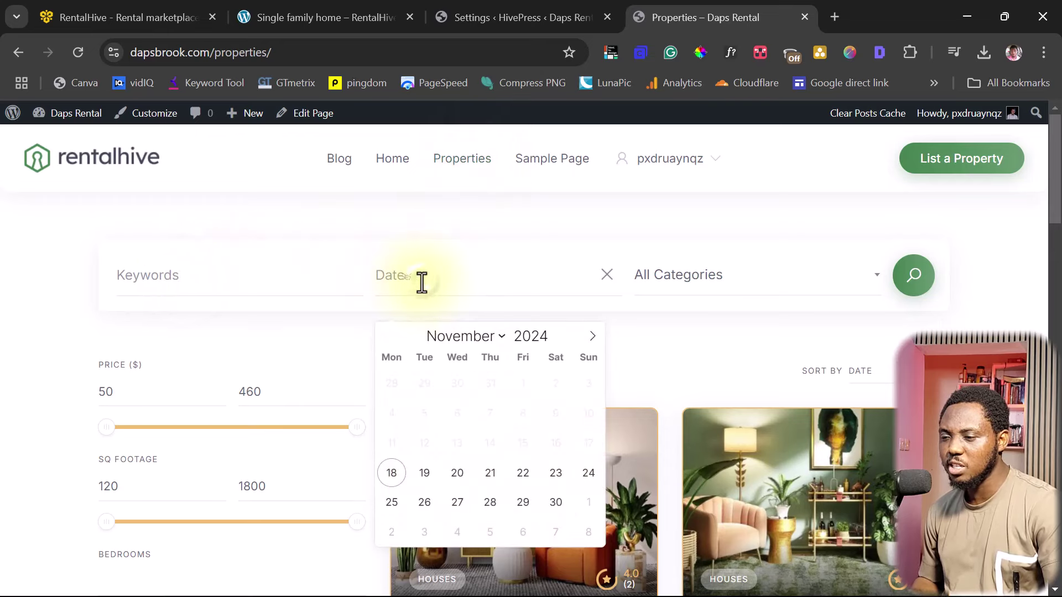
{"action": "left_click", "coordinate": [759, 290]}
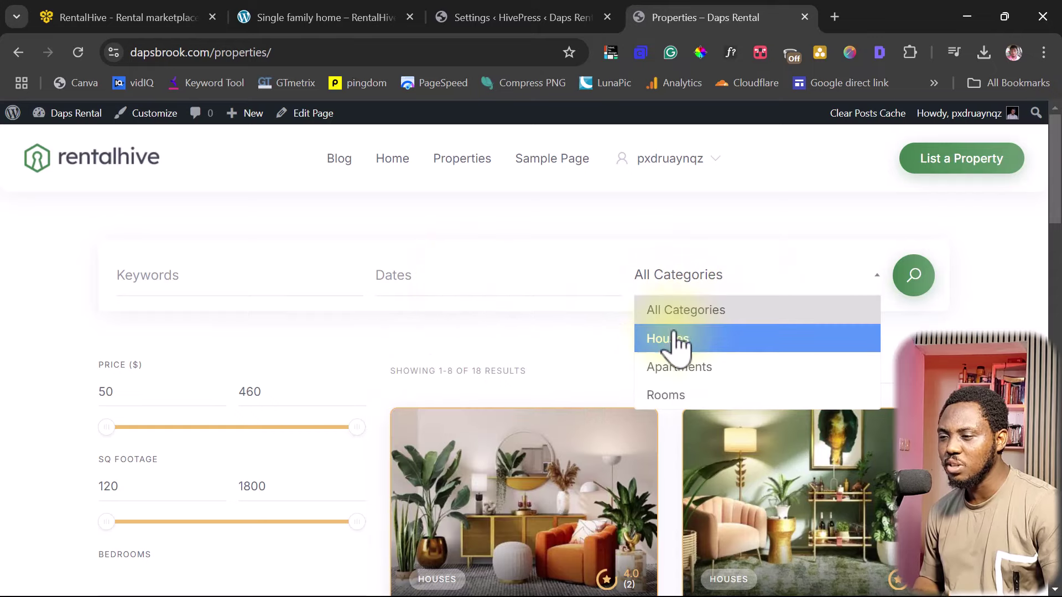
Back in the HivePress listing settings, remove Dates and Categories from the default search fields and save the changes
{"action": "left_click", "coordinate": [520, 18]}
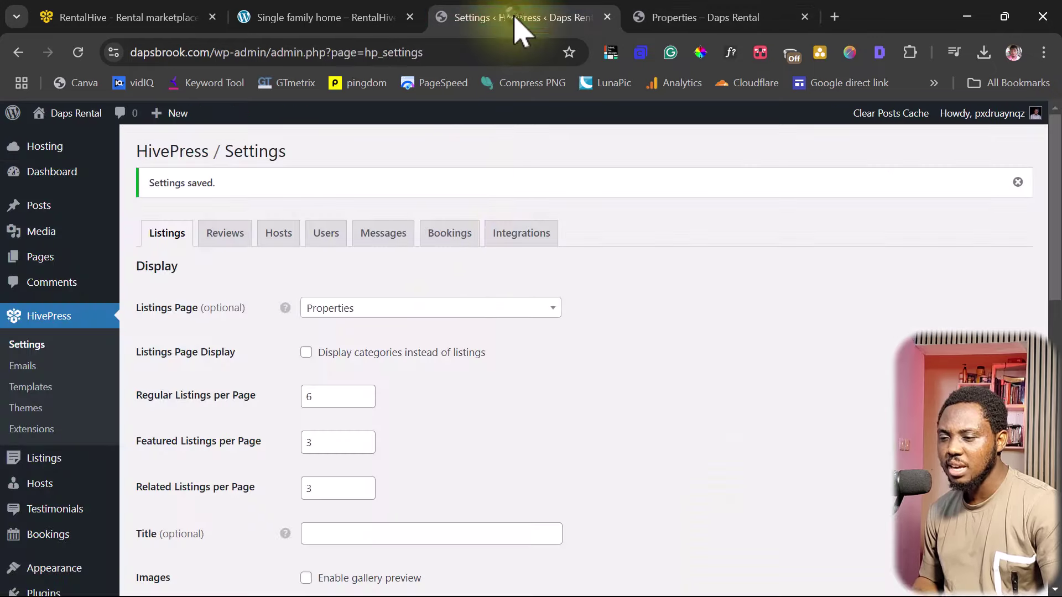
{"action": "scroll", "coordinate": [647, 367], "scroll_direction": "down", "scroll_amount": 7}
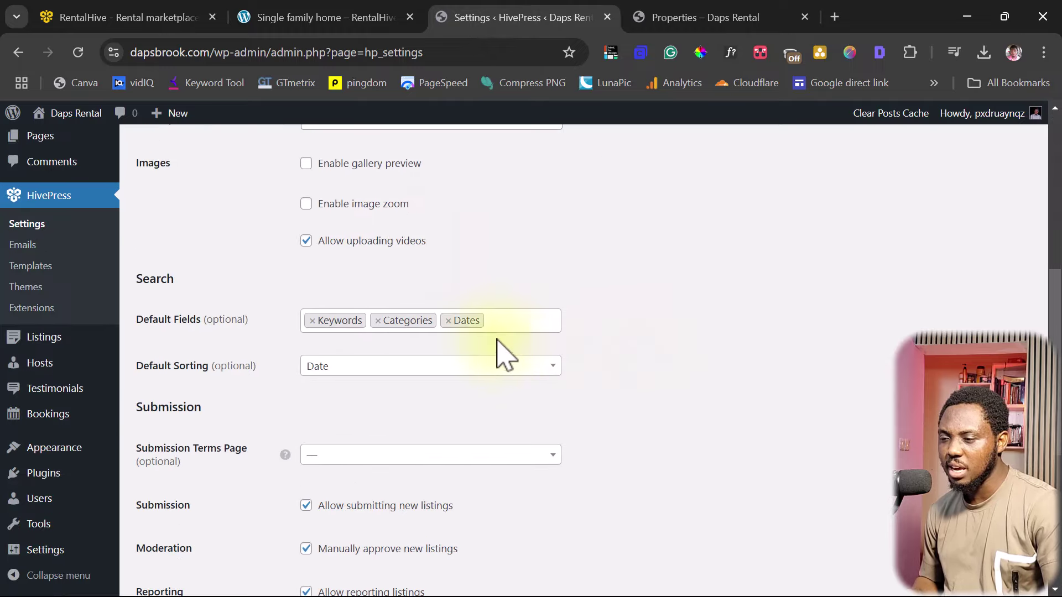
{"action": "left_click", "coordinate": [449, 320]}
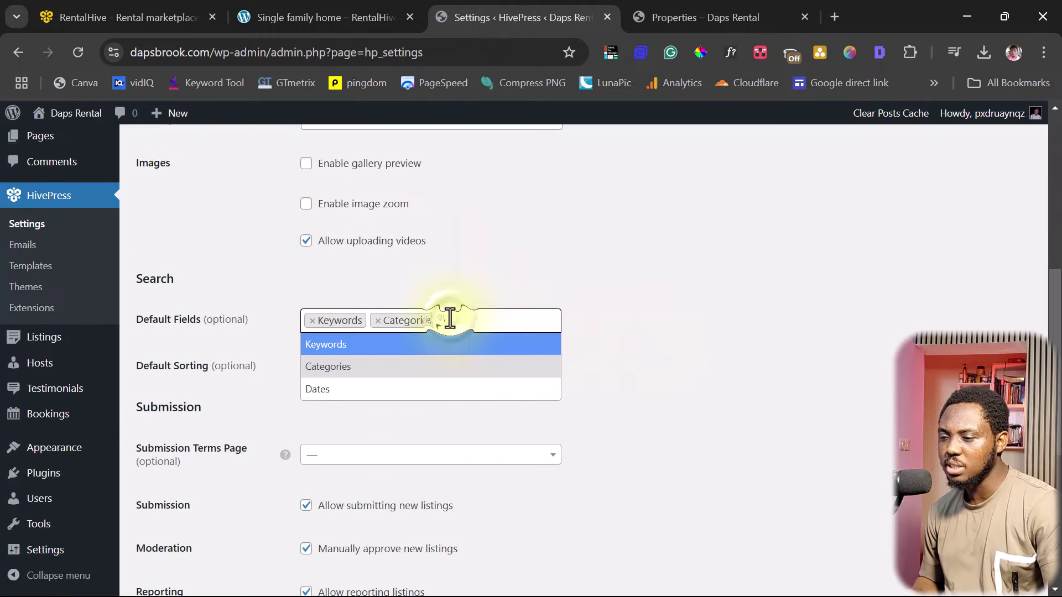
{"action": "left_click", "coordinate": [379, 320]}
{"action": "scroll", "coordinate": [592, 339], "scroll_direction": "down", "scroll_amount": 6}
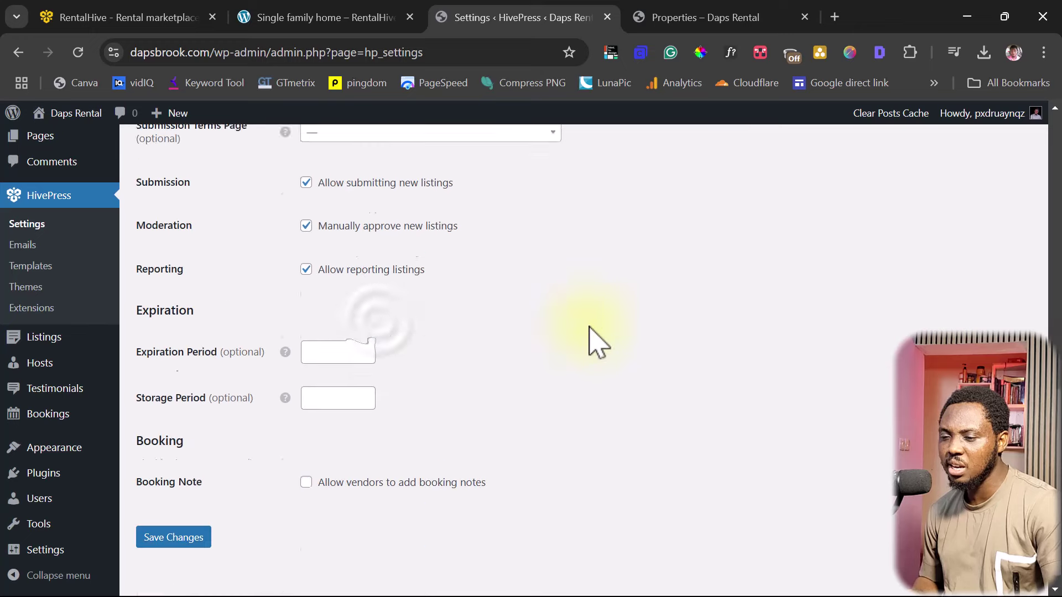
{"action": "left_click", "coordinate": [188, 522]}
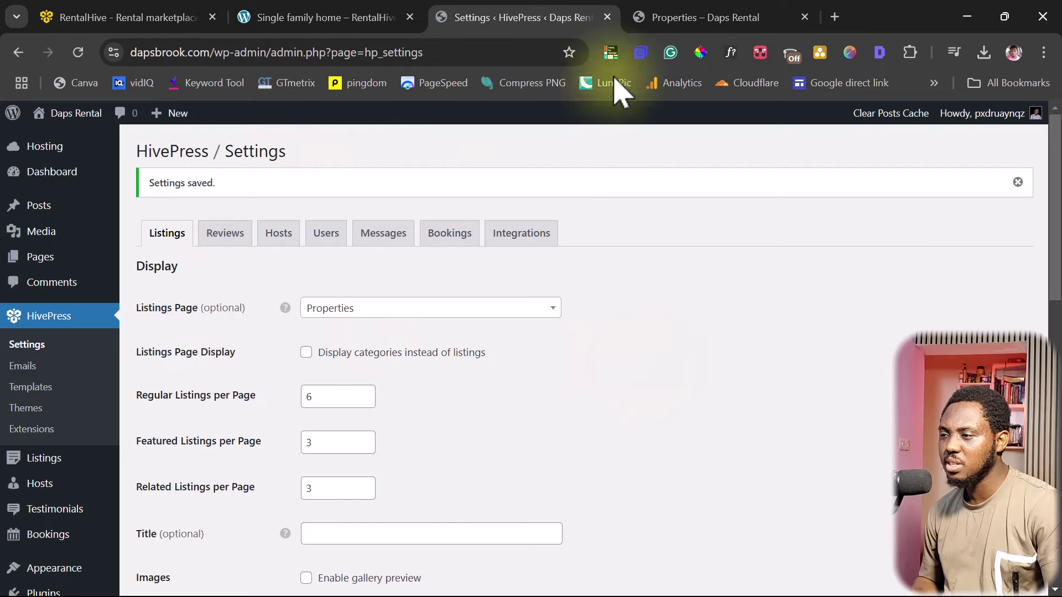
Reload the site's Properties page and examine the search bar, the listings and the category, price and square footage filters
{"action": "left_click", "coordinate": [698, 18]}
{"action": "left_click", "coordinate": [78, 52]}
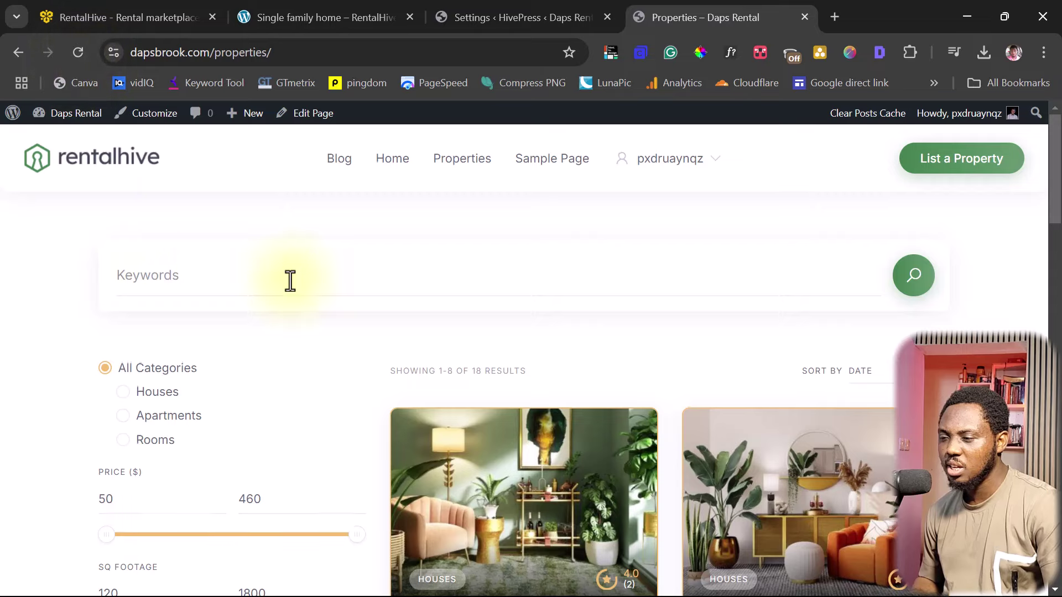
{"action": "scroll", "coordinate": [279, 278], "scroll_direction": "down", "scroll_amount": 1}
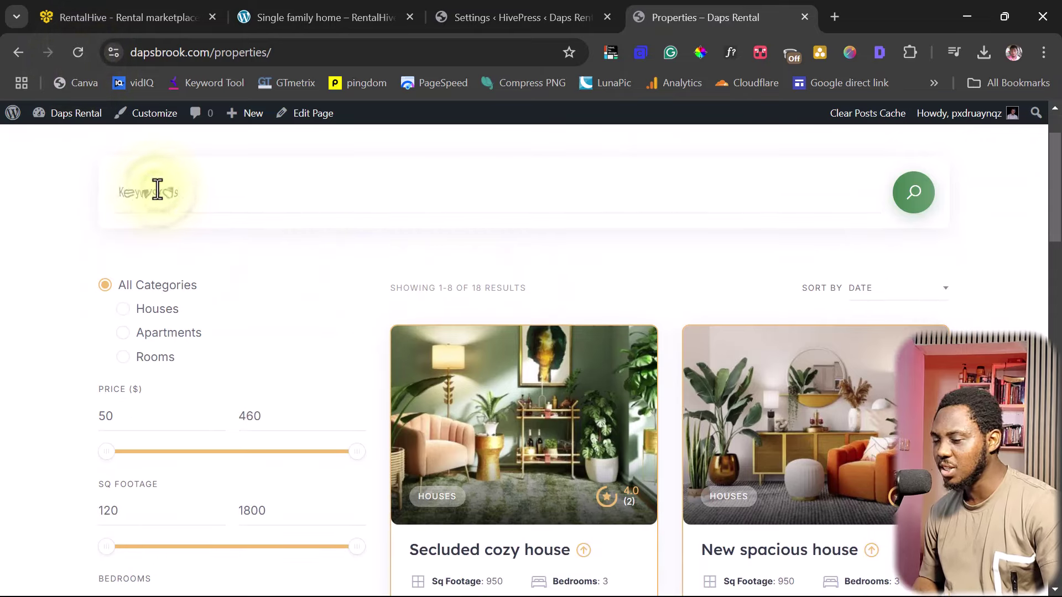
{"action": "scroll", "coordinate": [561, 257], "scroll_direction": "down", "scroll_amount": 3}
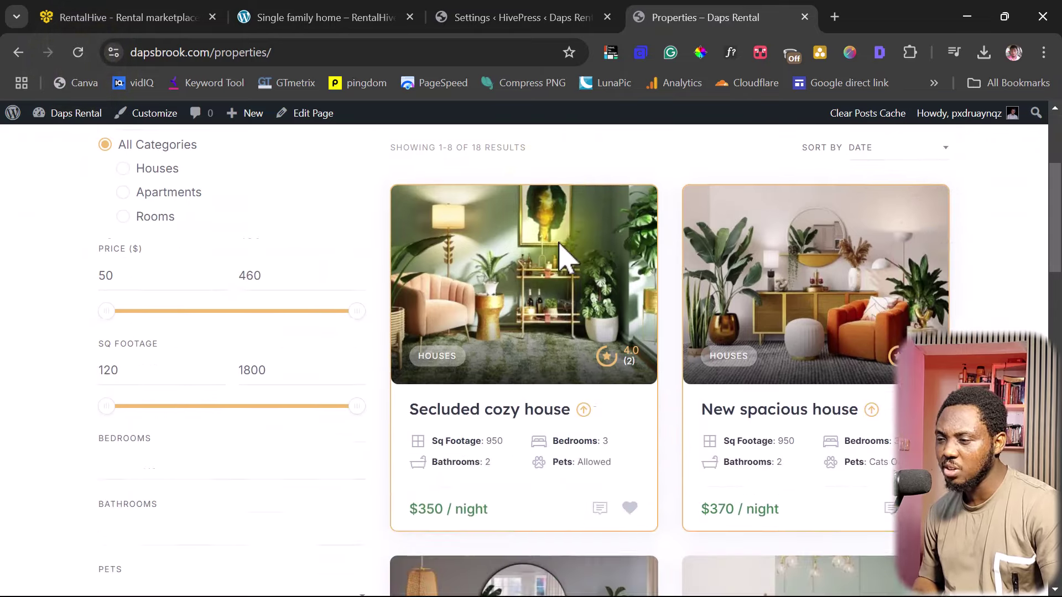
{"action": "scroll", "coordinate": [561, 258], "scroll_direction": "up", "scroll_amount": 3}
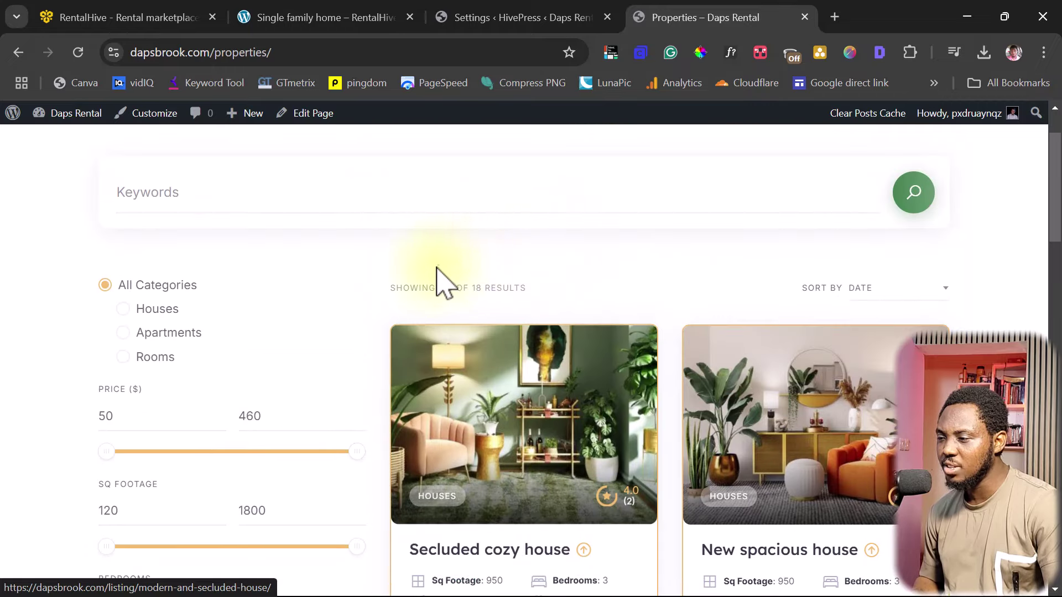
{"action": "scroll", "coordinate": [287, 299], "scroll_direction": "down", "scroll_amount": 1}
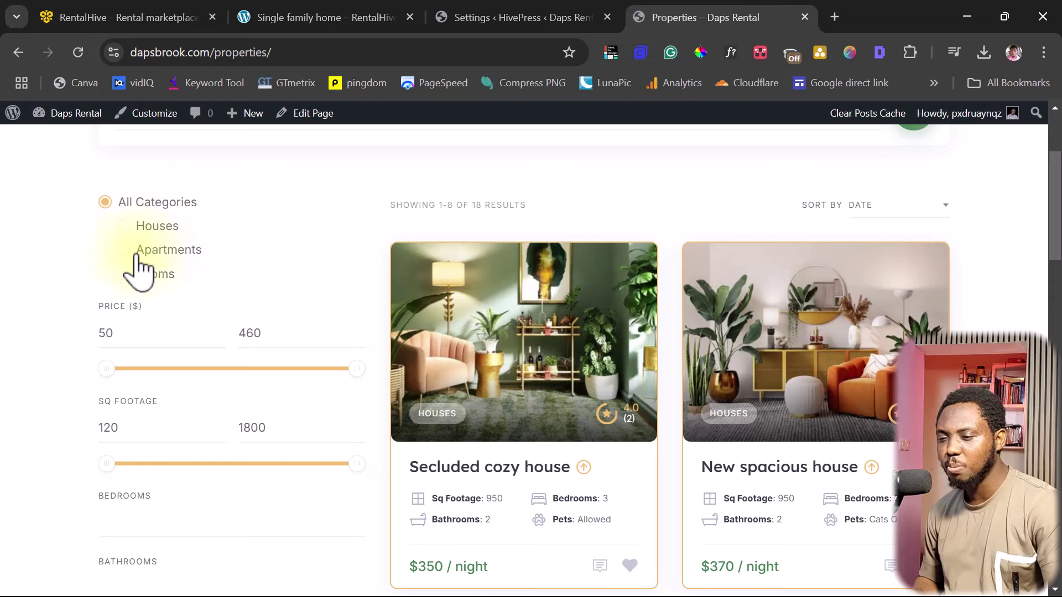
{"action": "scroll", "coordinate": [272, 284], "scroll_direction": "down", "scroll_amount": 1}
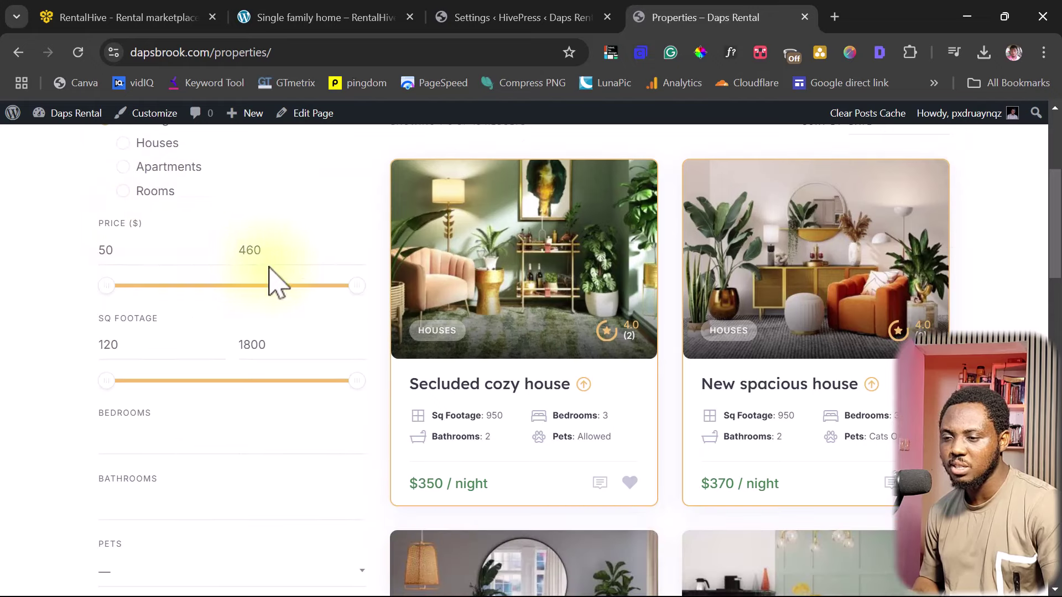
{"action": "scroll", "coordinate": [275, 283], "scroll_direction": "down", "scroll_amount": 1}
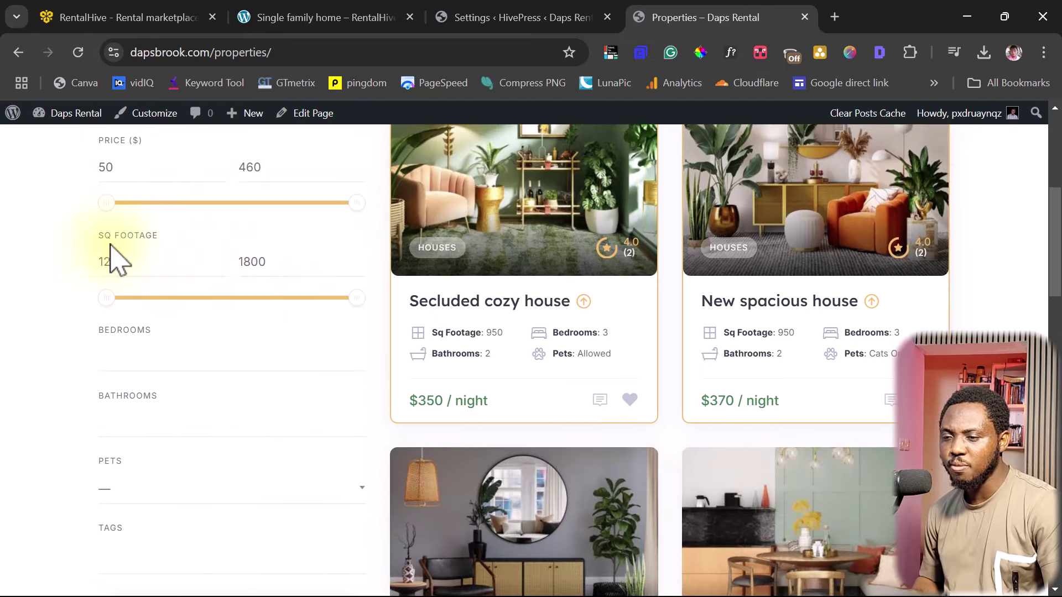
Filter the properties by 3 bedrooms and look through the matching listings
{"action": "scroll", "coordinate": [251, 265], "scroll_direction": "down", "scroll_amount": 2}
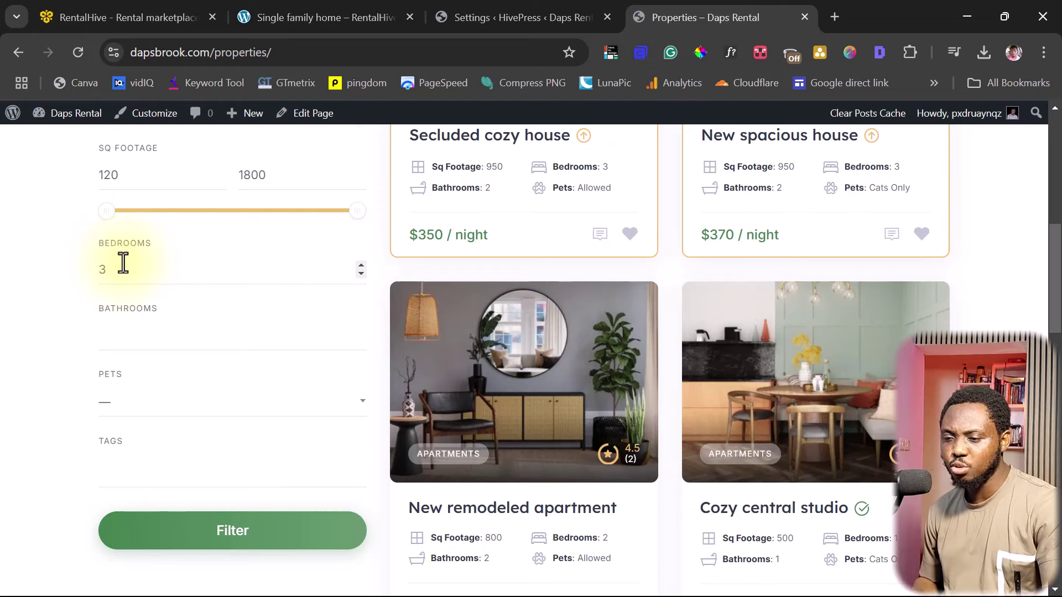
{"action": "left_click", "coordinate": [200, 533]}
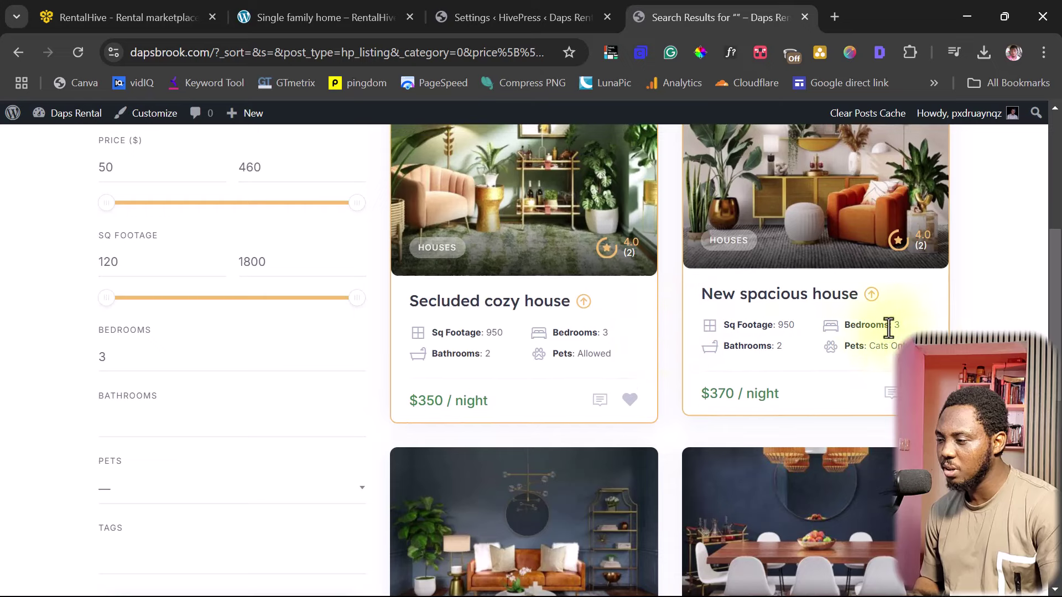
{"action": "scroll", "coordinate": [876, 343], "scroll_direction": "down", "scroll_amount": 3}
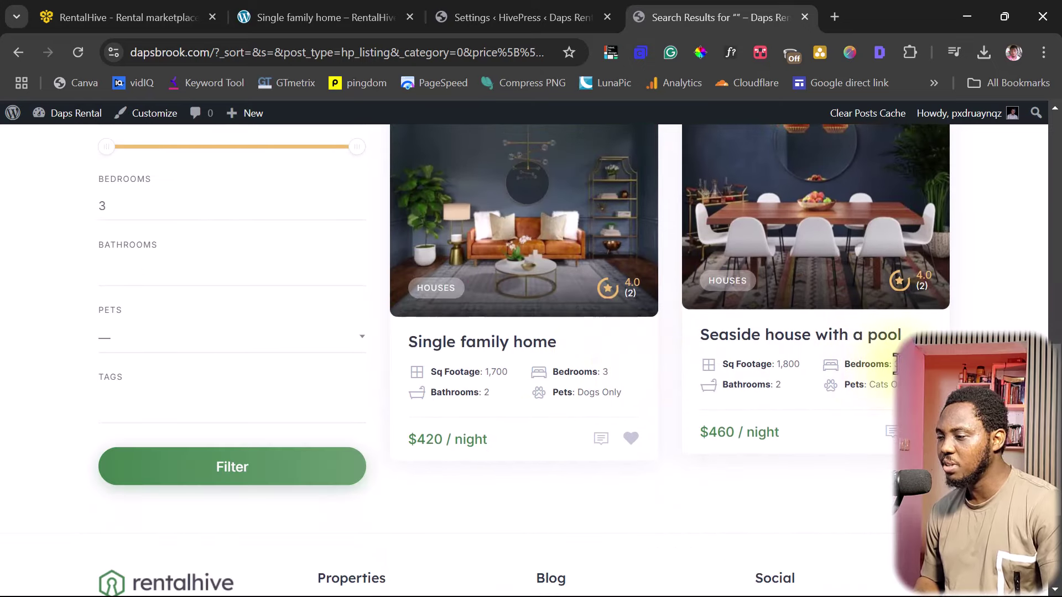
{"action": "scroll", "coordinate": [663, 350], "scroll_direction": "up", "scroll_amount": 7}
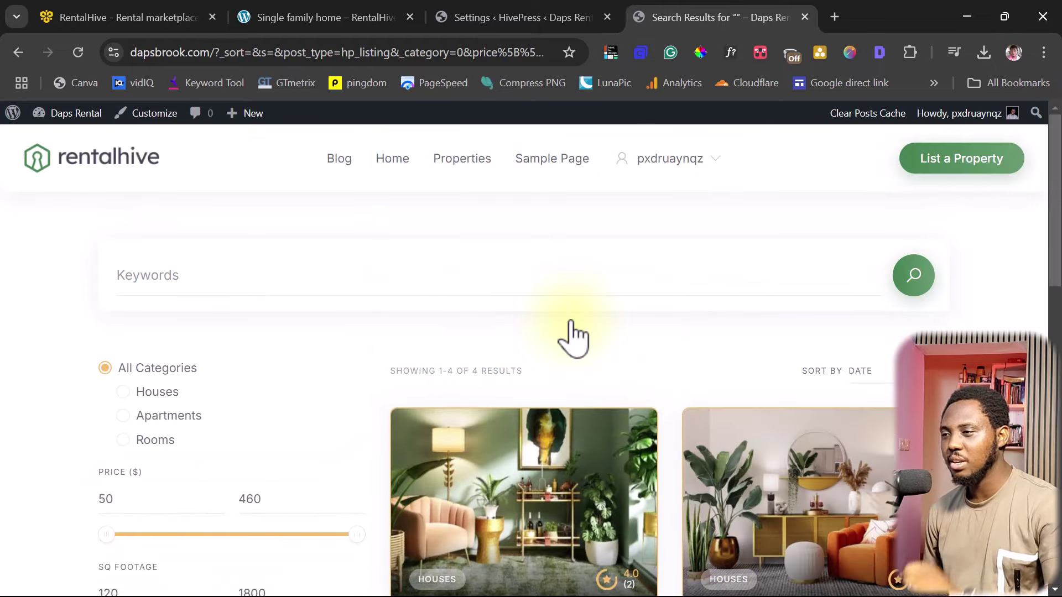
Return to the HivePress settings and open the Reviews settings
{"action": "left_click", "coordinate": [522, 19]}
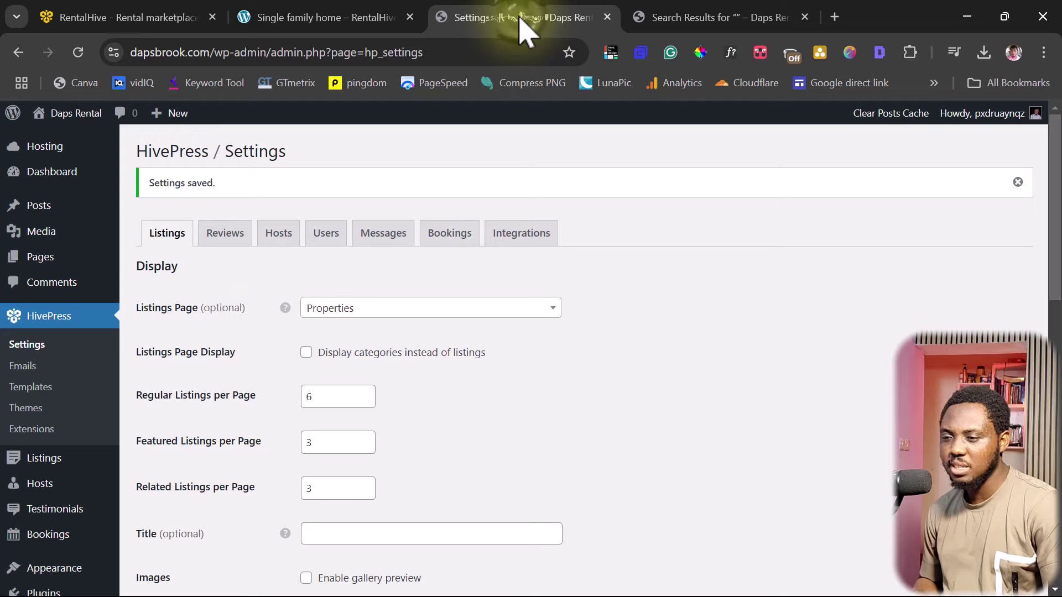
{"action": "left_click", "coordinate": [220, 233]}
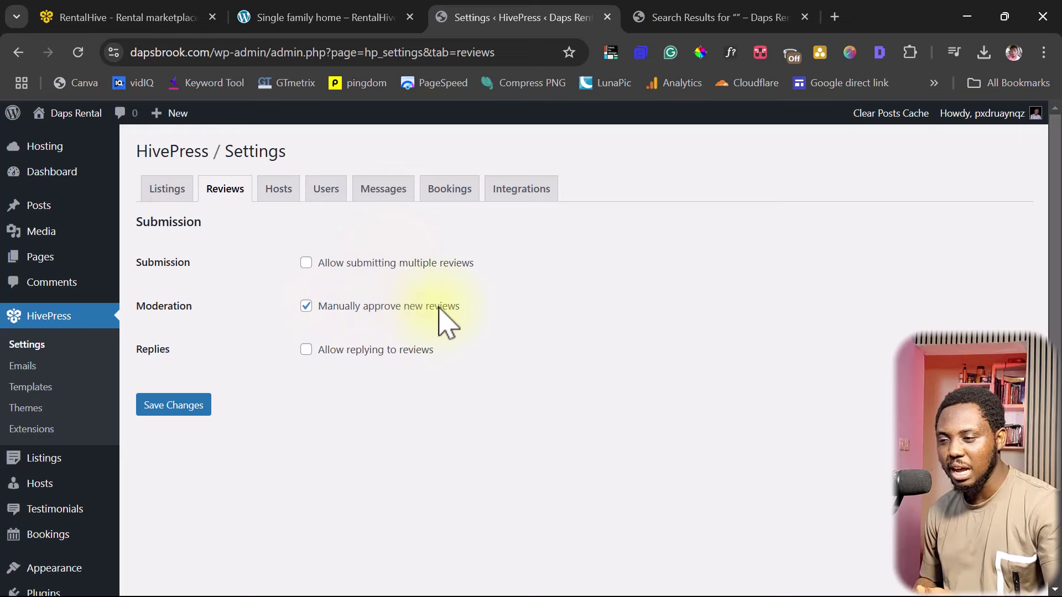
Try allowing replies to reviews in the Reviews settings
{"action": "left_click", "coordinate": [305, 349]}
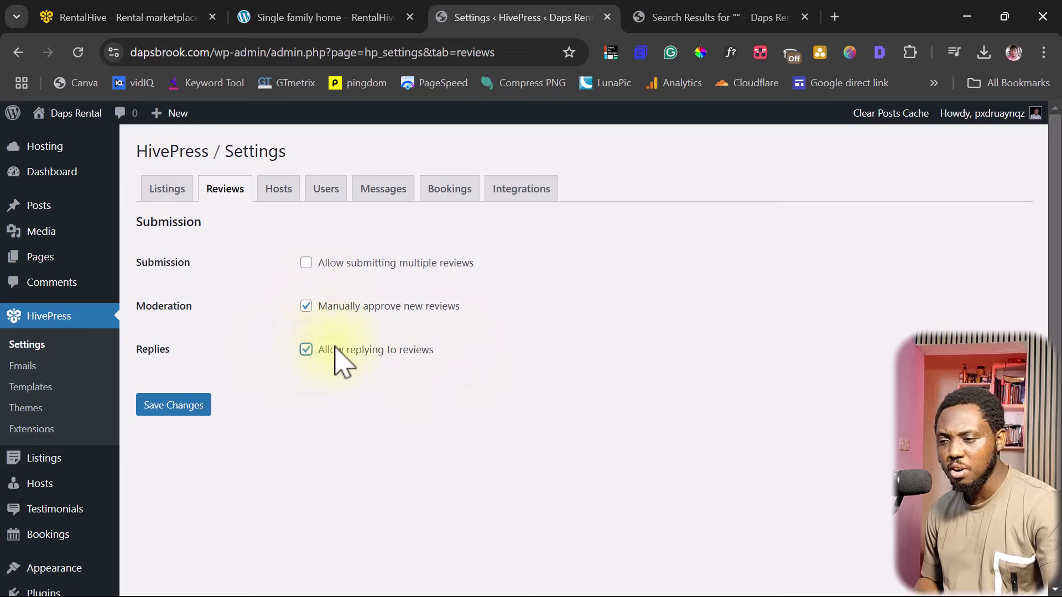
{"action": "left_click", "coordinate": [306, 349]}
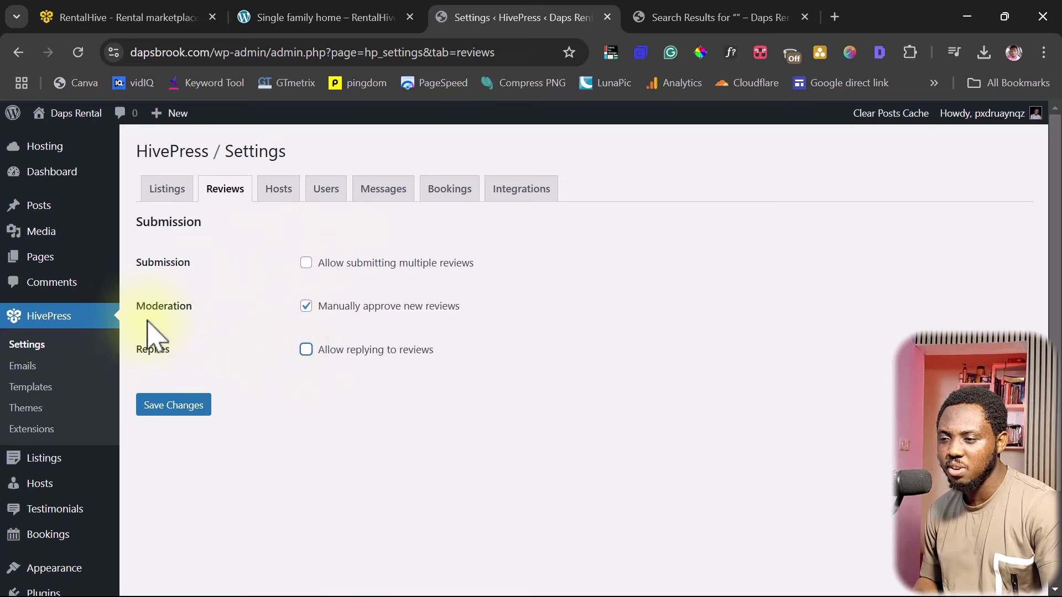
Open the HivePress Hosts settings and examine the hosts section on the site's homepage
{"action": "left_click", "coordinate": [278, 188]}
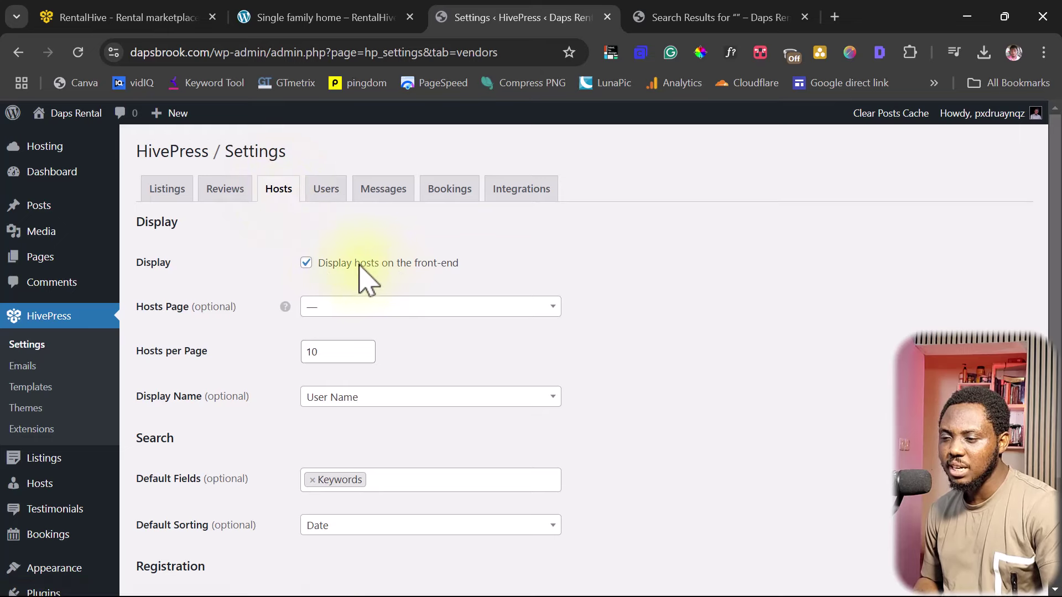
{"action": "left_click", "coordinate": [305, 263]}
{"action": "left_click", "coordinate": [305, 263]}
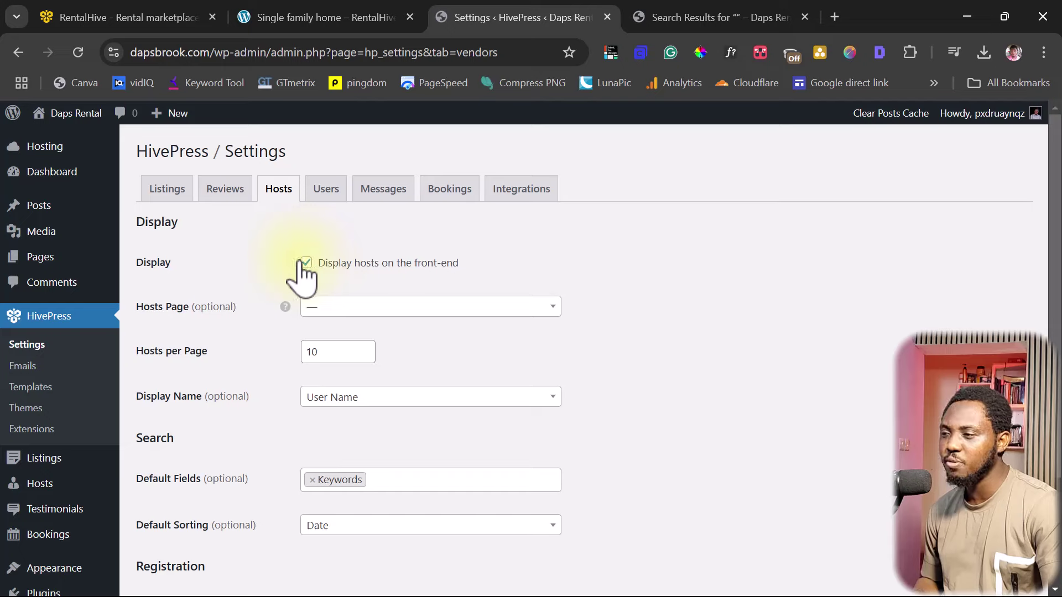
{"action": "left_click", "coordinate": [704, 17]}
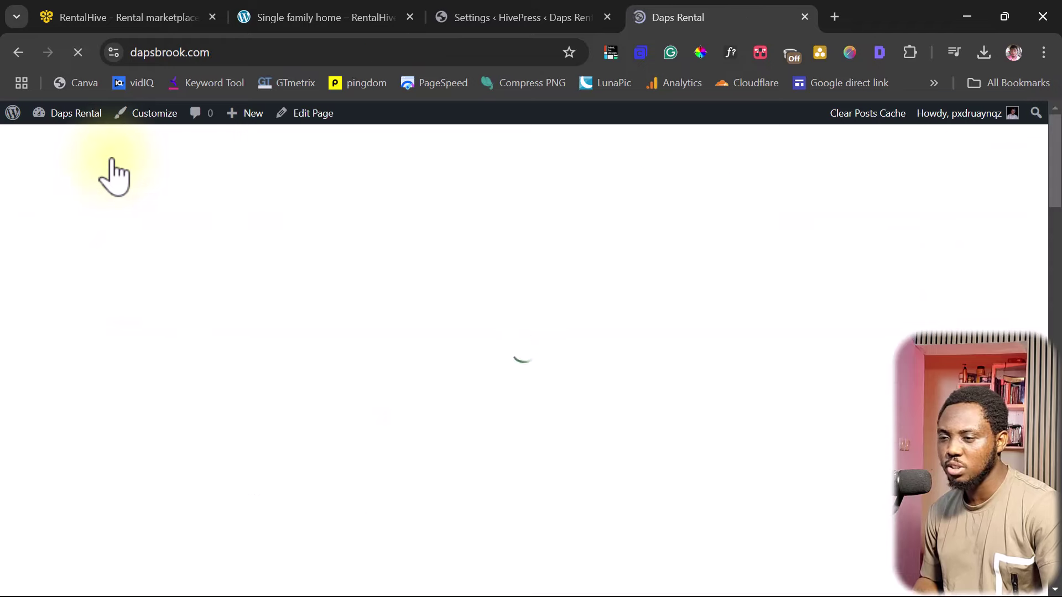
{"action": "scroll", "coordinate": [561, 277], "scroll_direction": "down", "scroll_amount": 20}
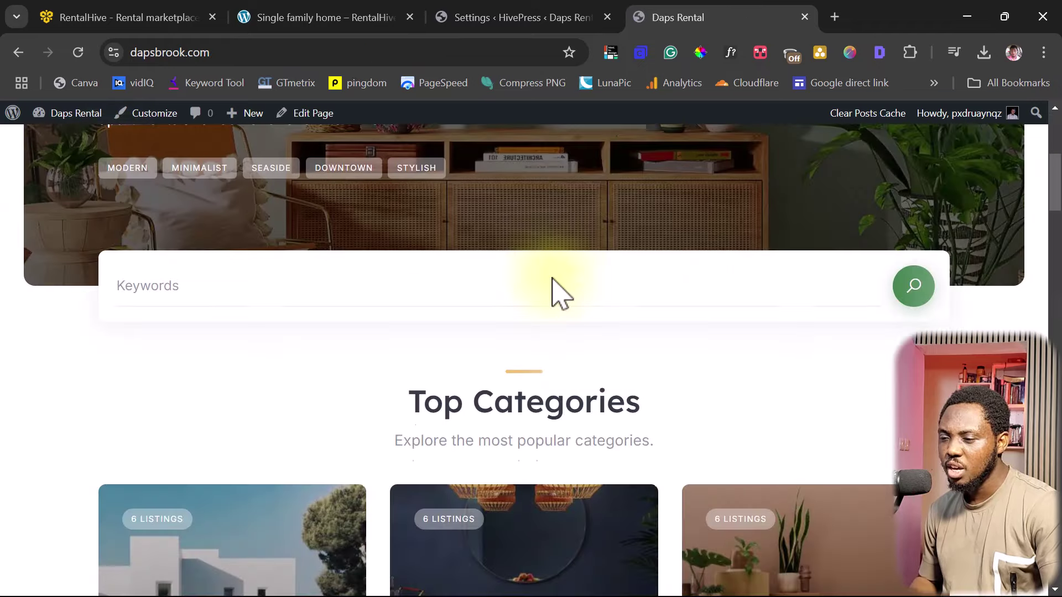
{"action": "scroll", "coordinate": [555, 282], "scroll_direction": "down", "scroll_amount": 4}
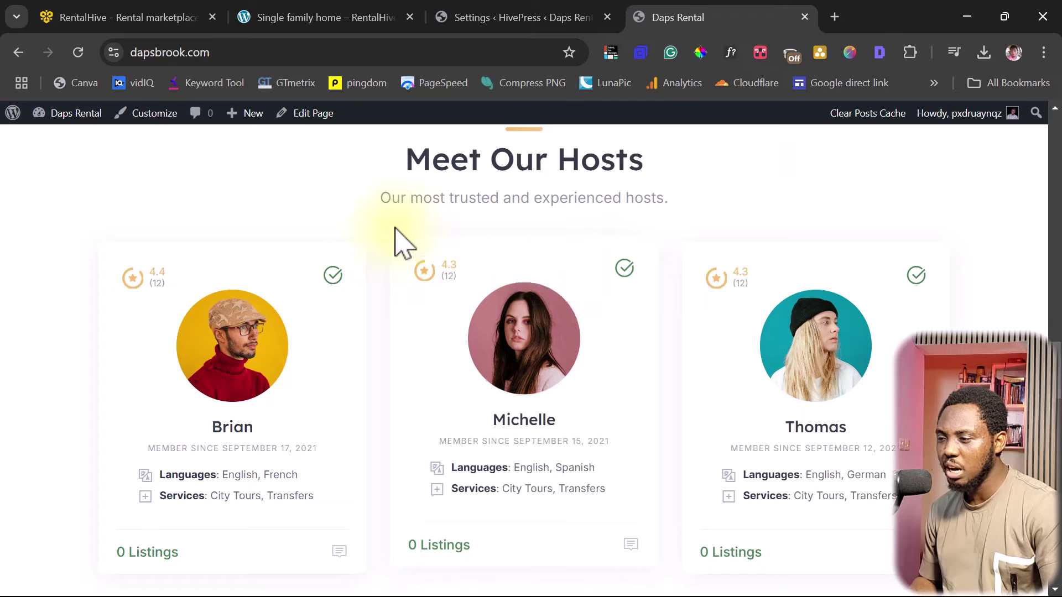
Check the page choices for the Hosts Page setting, and create and publish a new page titled "Host"
{"action": "left_click", "coordinate": [553, 16]}
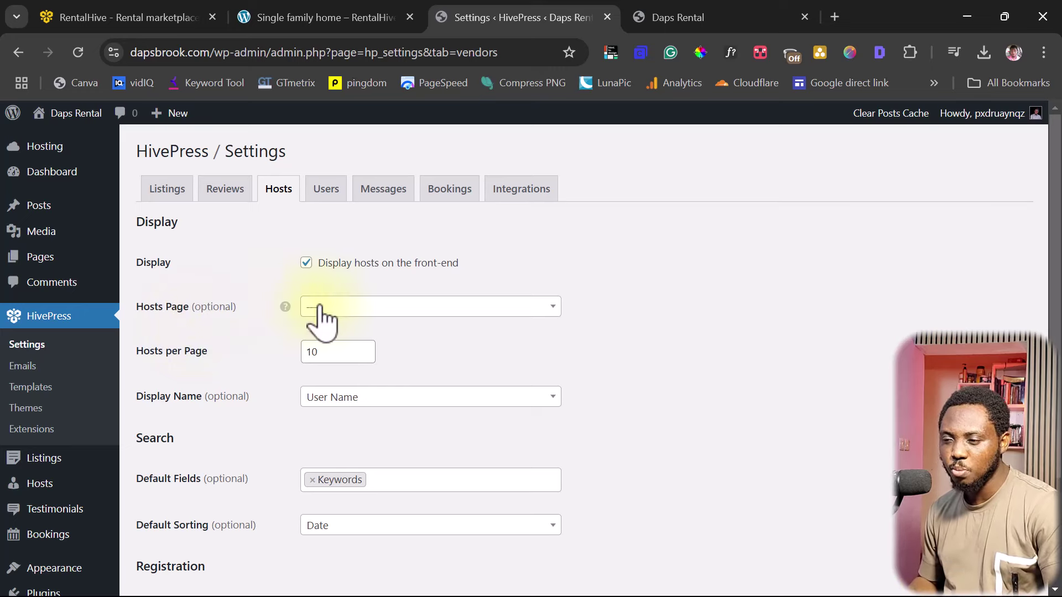
{"action": "left_click", "coordinate": [401, 318]}
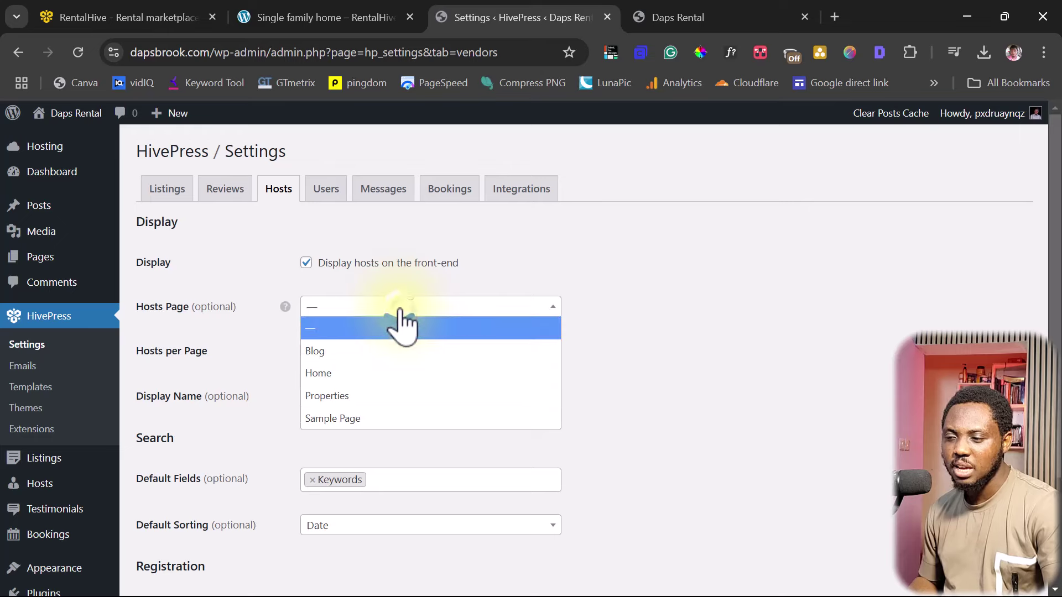
{"action": "mouse_move", "coordinate": [46, 261]}
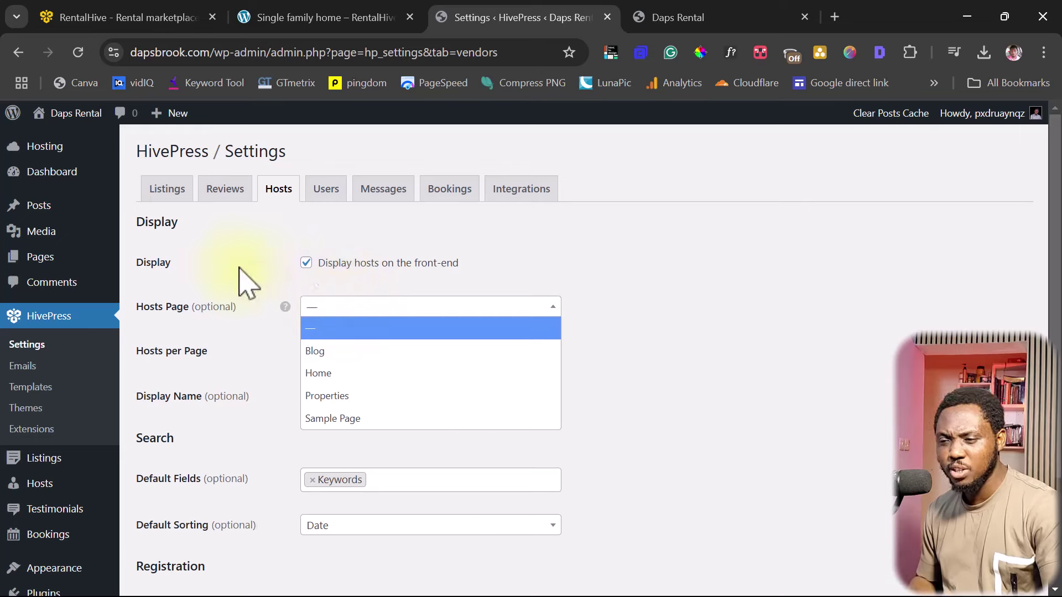
{"action": "mouse_move", "coordinate": [51, 213]}
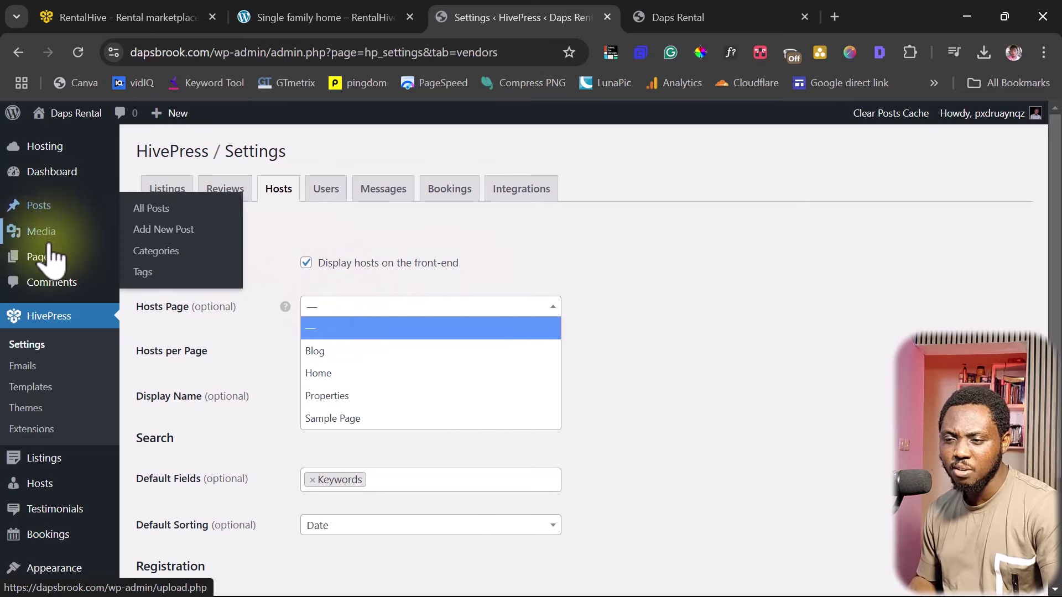
{"action": "right_click", "coordinate": [161, 283]}
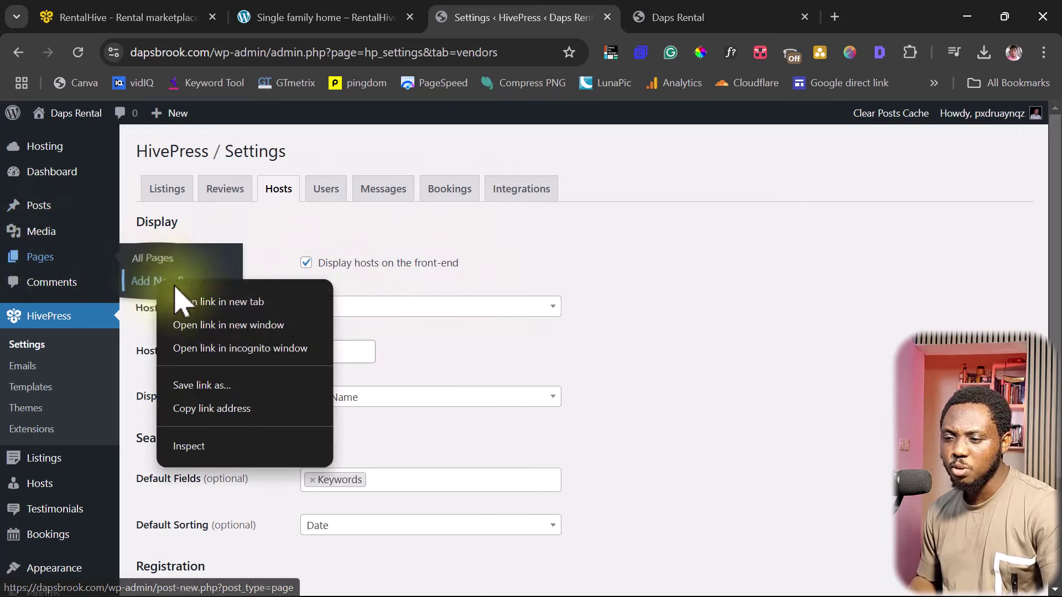
{"action": "left_click", "coordinate": [216, 303]}
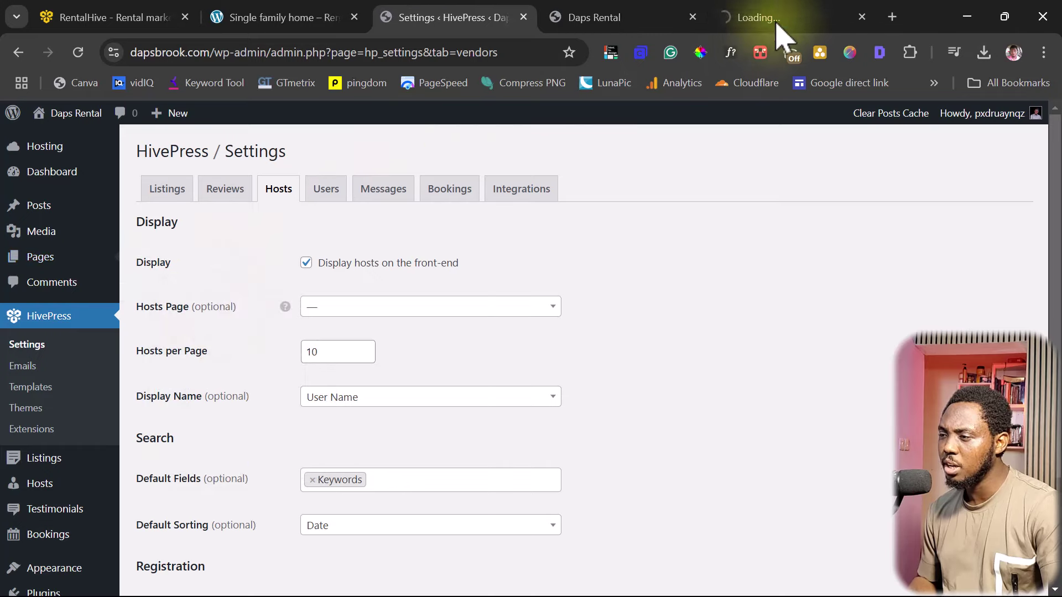
{"action": "left_click", "coordinate": [758, 17]}
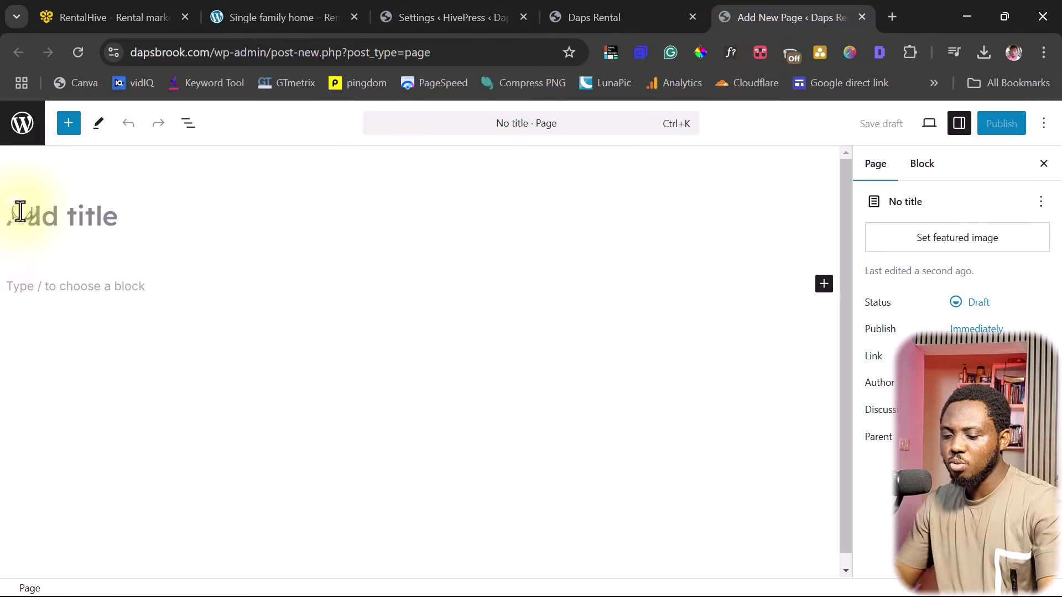
{"action": "type", "text": "Host"}
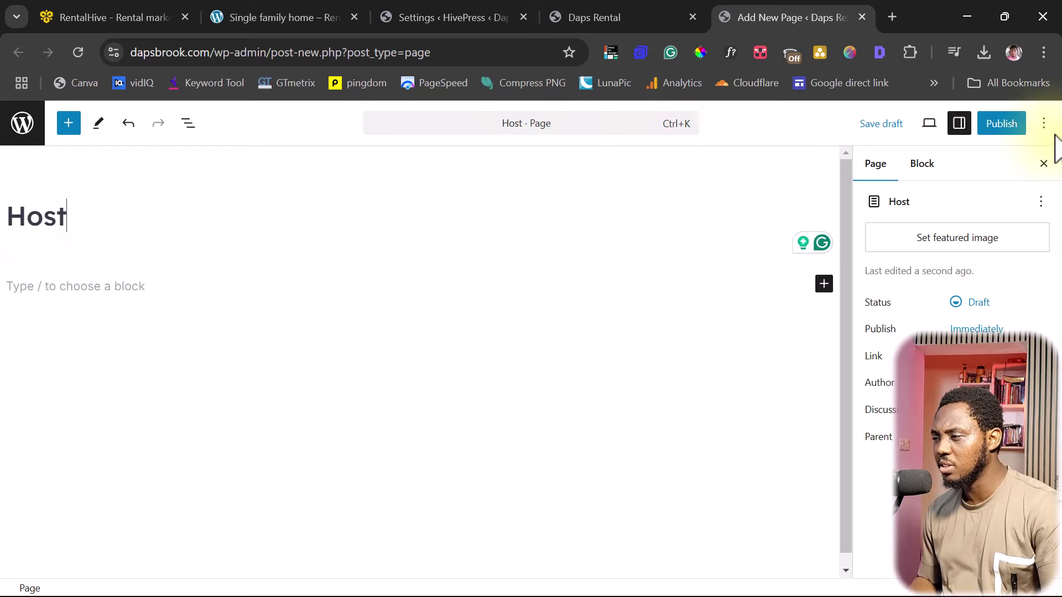
{"action": "left_click", "coordinate": [1003, 124]}
{"action": "left_click", "coordinate": [1004, 125]}
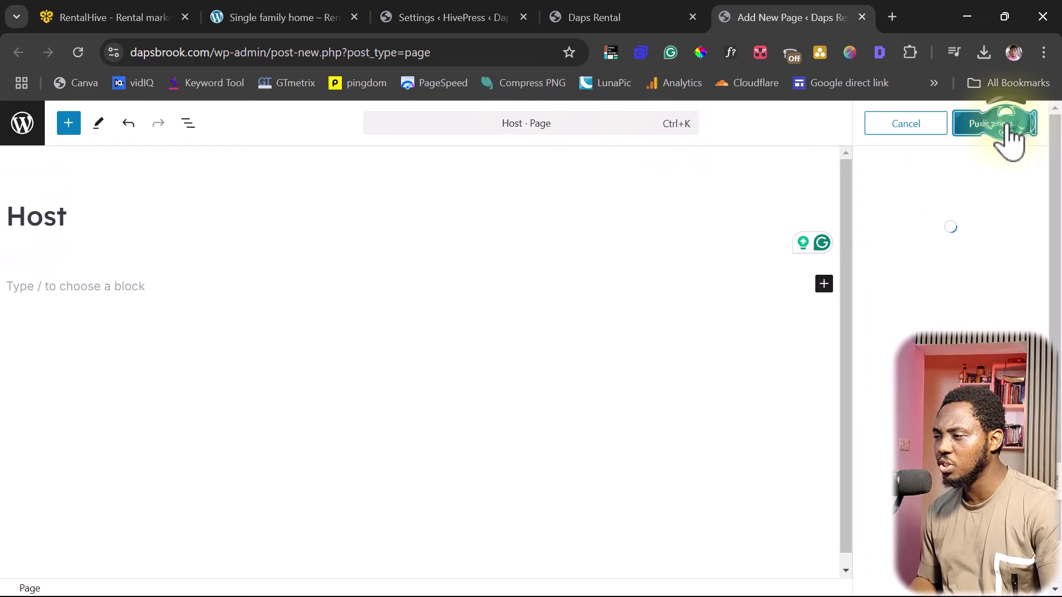
Reload the HivePress Hosts settings and set the Hosts Page to Host
{"action": "left_click", "coordinate": [457, 18]}
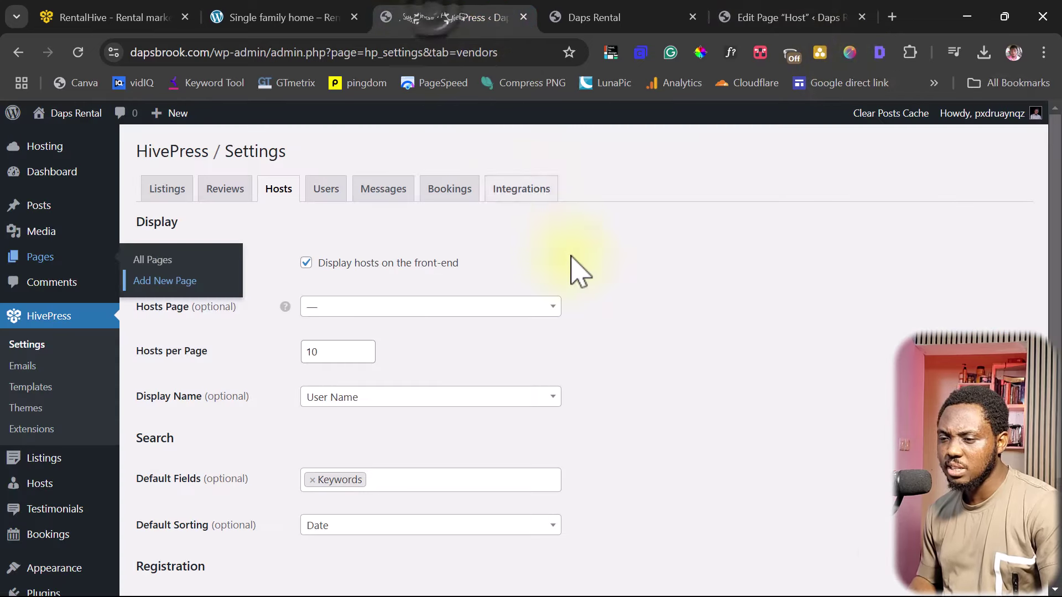
{"action": "left_click", "coordinate": [387, 306]}
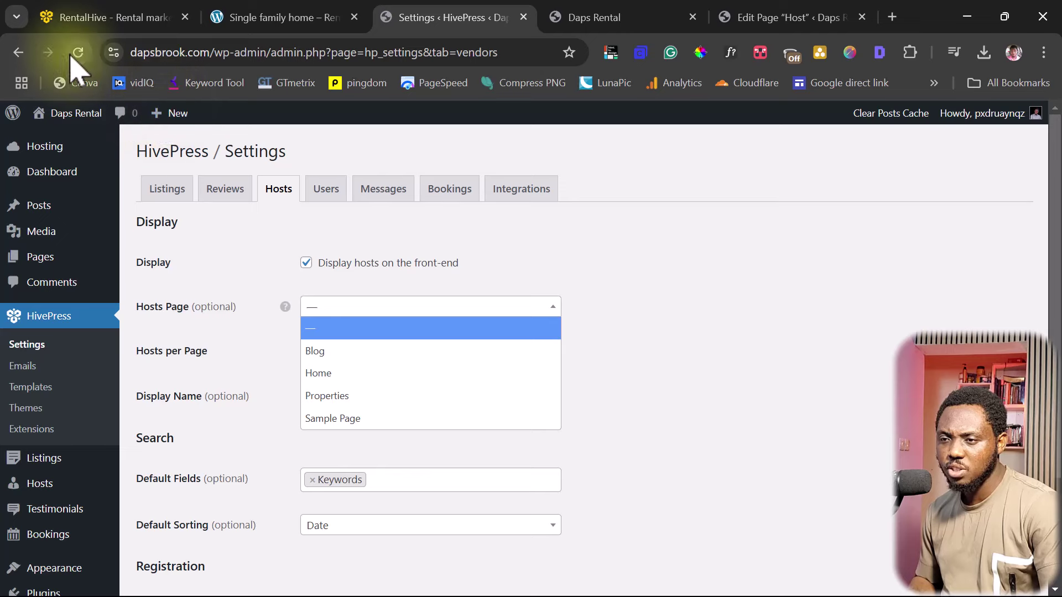
{"action": "left_click", "coordinate": [368, 307]}
{"action": "left_click", "coordinate": [318, 393]}
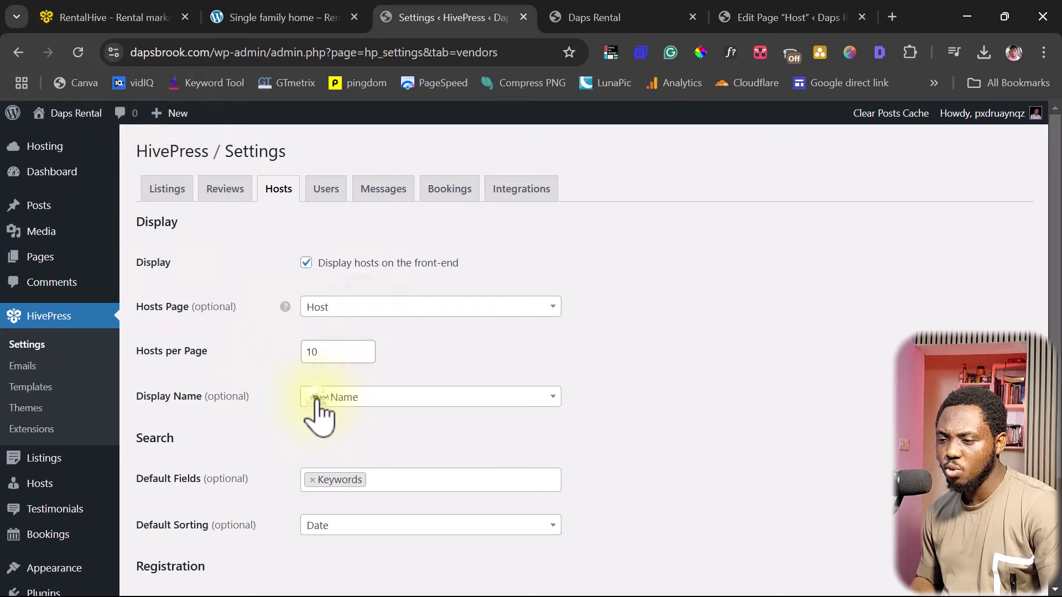
Set Hosts per Page to 12, allow direct registration of hosts and save the changes
{"action": "scroll", "coordinate": [595, 348], "scroll_direction": "down", "scroll_amount": 2}
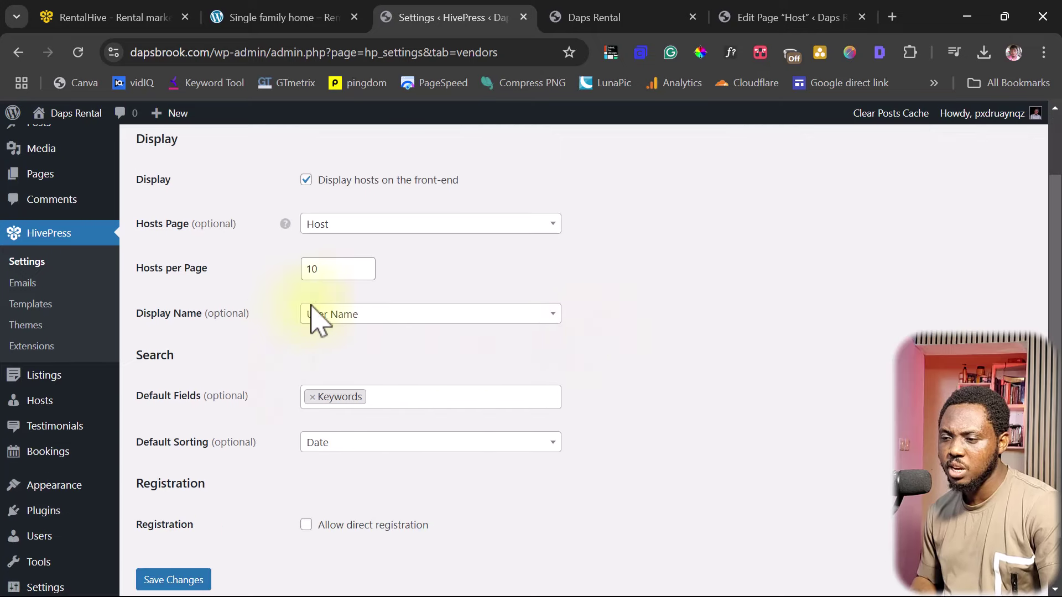
{"action": "left_click", "coordinate": [380, 314]}
{"action": "left_click", "coordinate": [362, 336]}
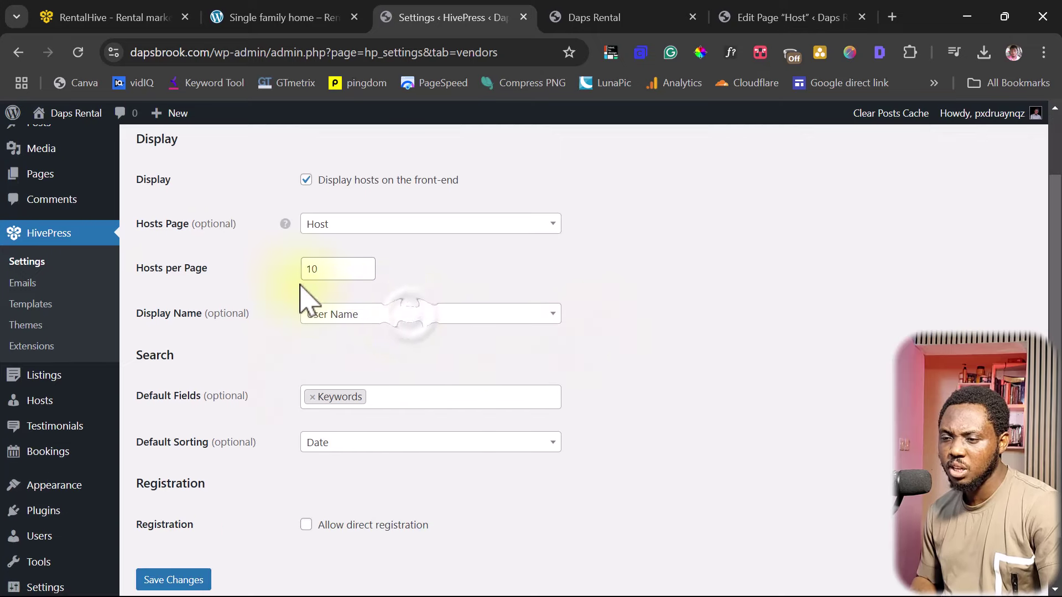
{"action": "left_click", "coordinate": [364, 264]}
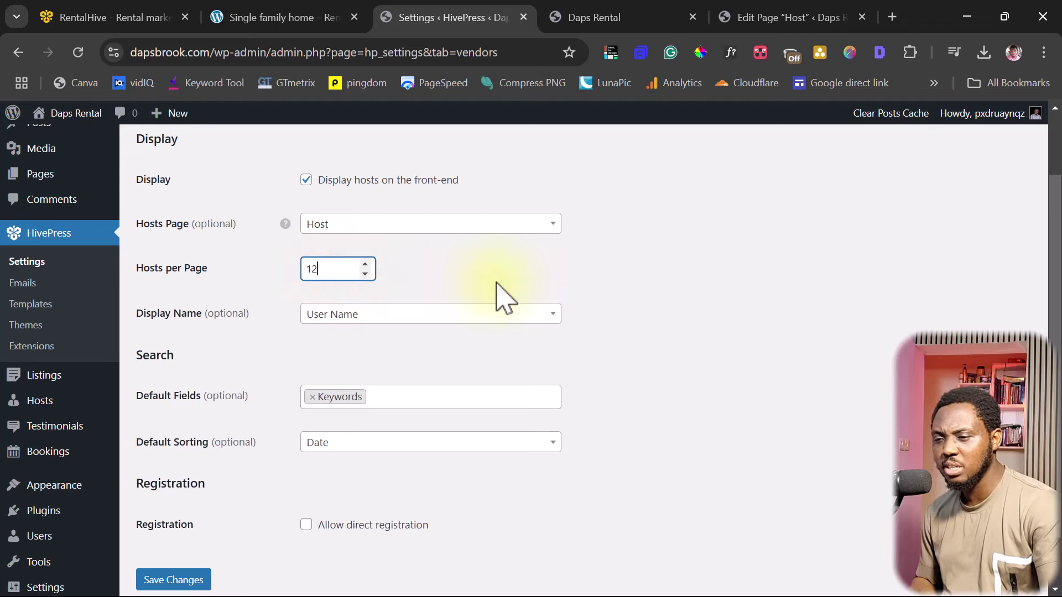
{"action": "scroll", "coordinate": [564, 296], "scroll_direction": "down", "scroll_amount": 1}
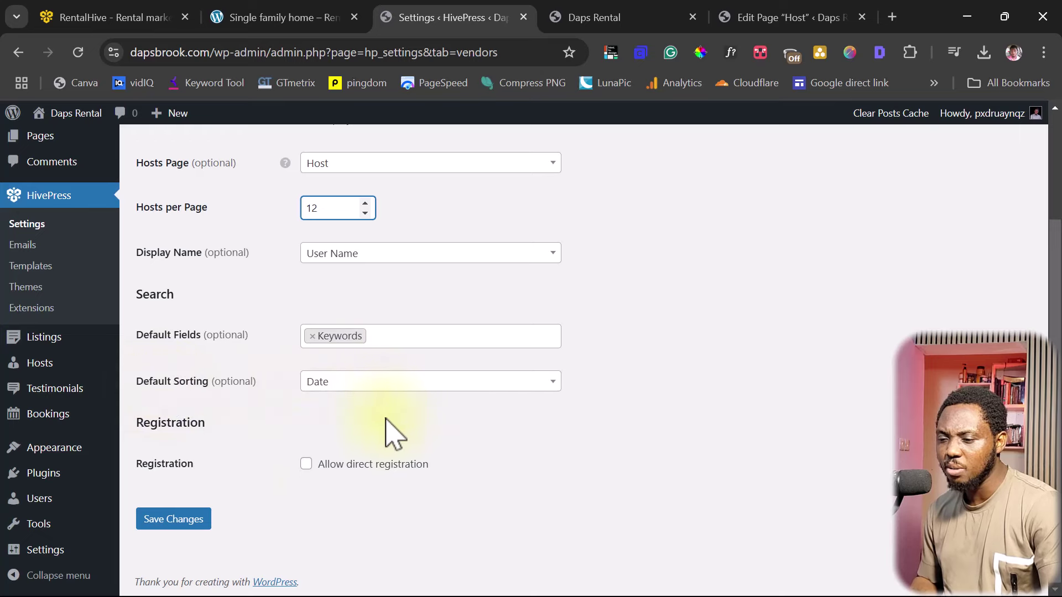
{"action": "left_click", "coordinate": [305, 463]}
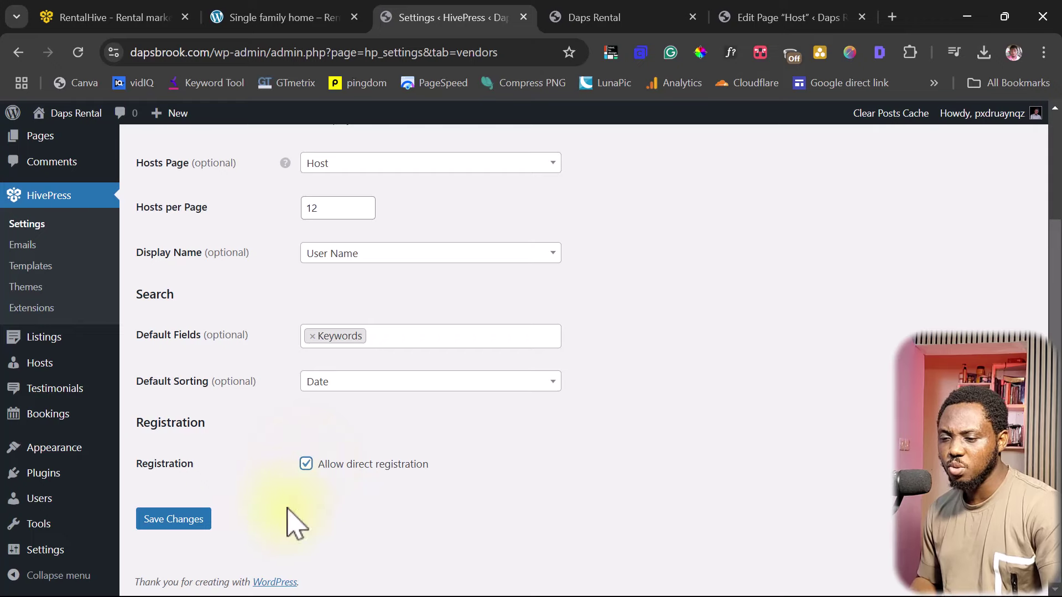
{"action": "left_click", "coordinate": [161, 521]}
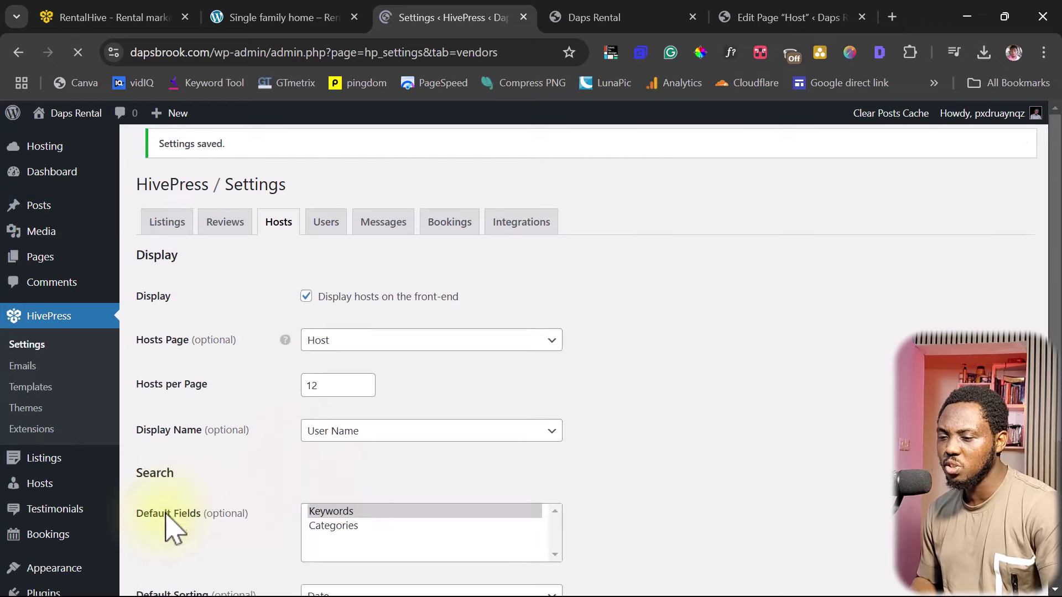
View the site's Host page and look through the search bar and the listed hosts
{"action": "left_click", "coordinate": [792, 16]}
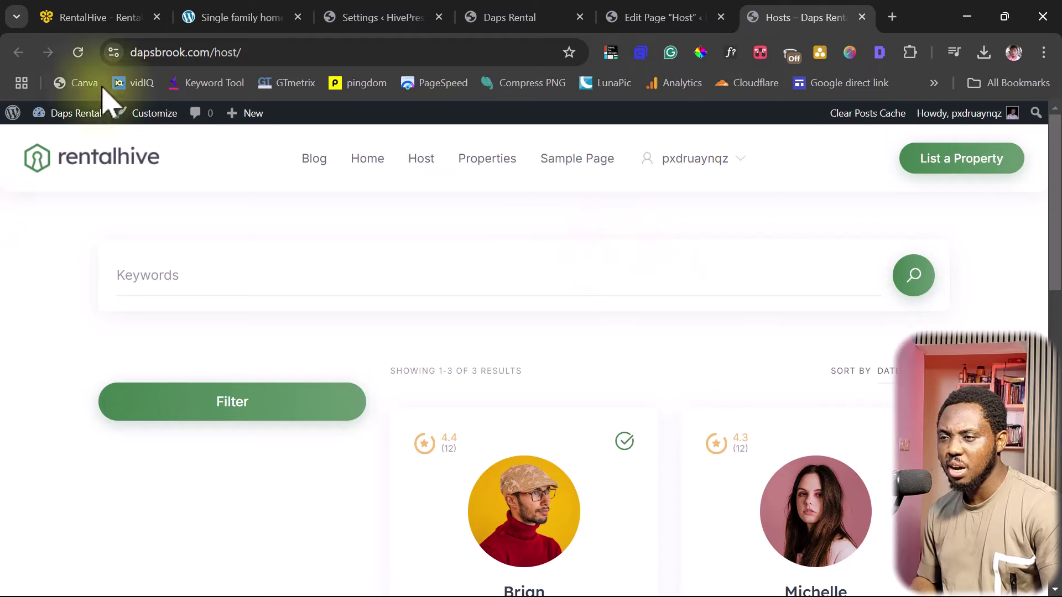
{"action": "scroll", "coordinate": [574, 415], "scroll_direction": "down", "scroll_amount": 4}
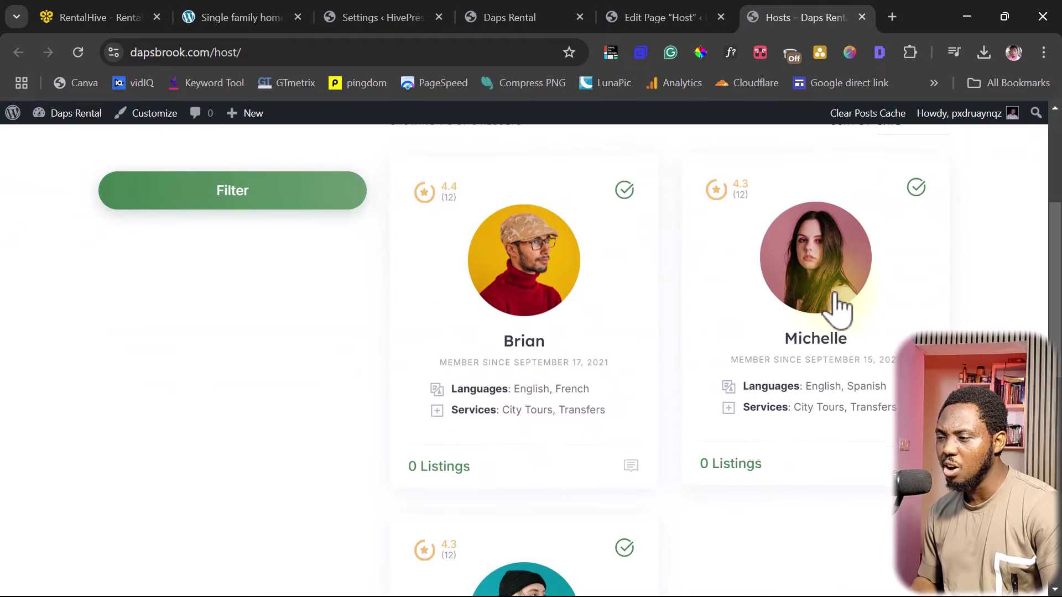
{"action": "scroll", "coordinate": [839, 318], "scroll_direction": "down", "scroll_amount": 10}
{"action": "scroll", "coordinate": [841, 331], "scroll_direction": "up", "scroll_amount": 8}
{"action": "scroll", "coordinate": [841, 332], "scroll_direction": "up", "scroll_amount": 4}
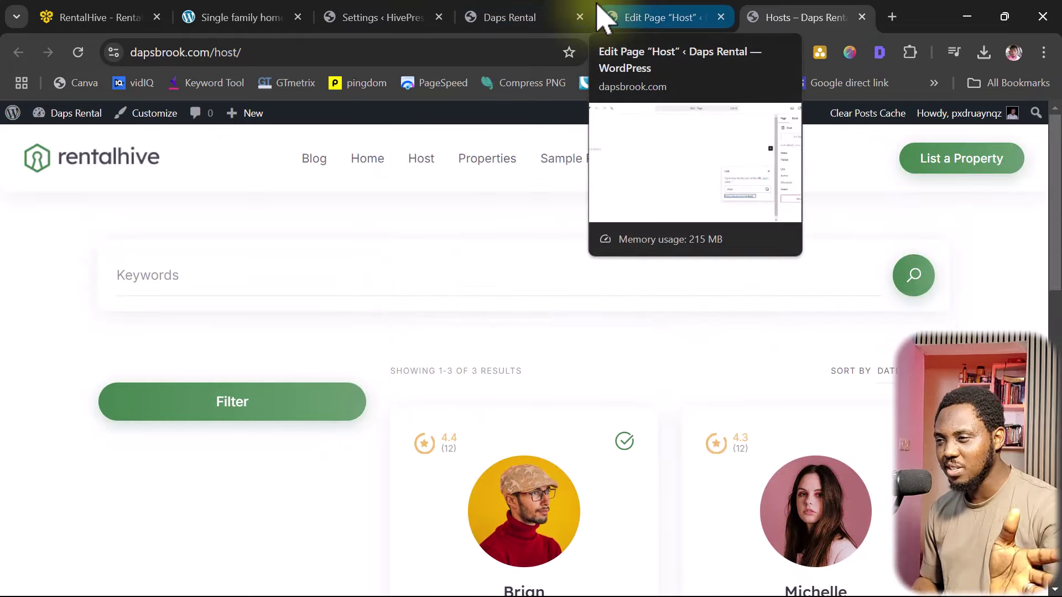
In the HivePress Users settings, require email address verification for registration
{"action": "left_click", "coordinate": [405, 25]}
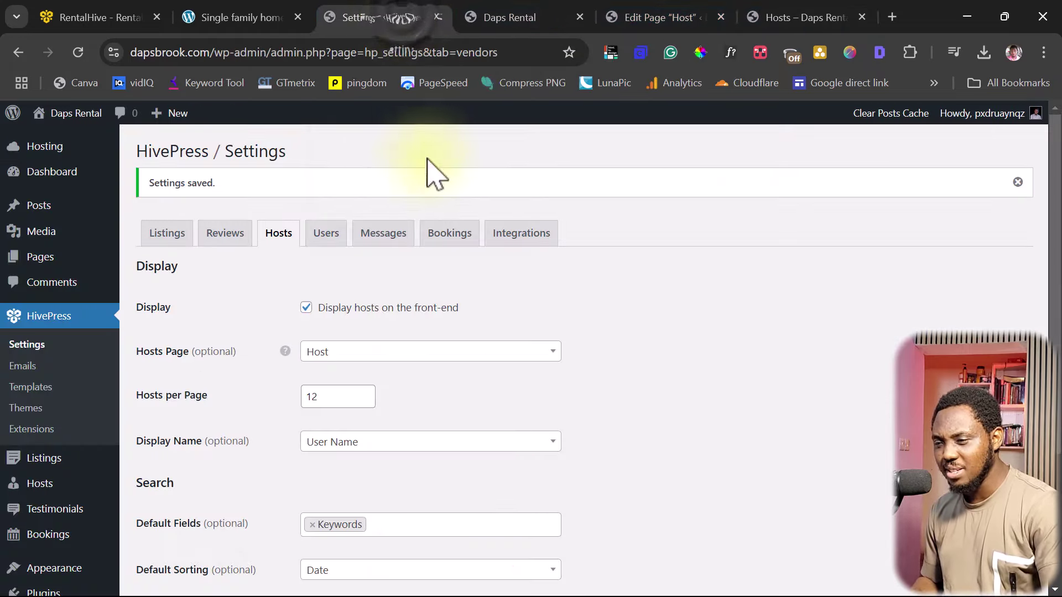
{"action": "scroll", "coordinate": [653, 305], "scroll_direction": "down", "scroll_amount": 3}
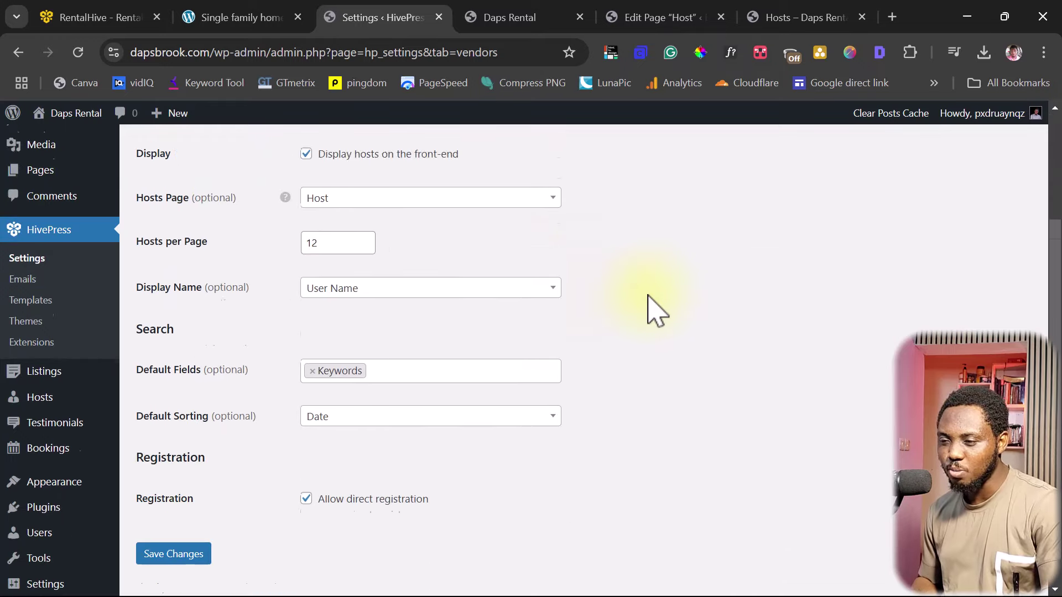
{"action": "scroll", "coordinate": [650, 307], "scroll_direction": "up", "scroll_amount": 3}
{"action": "left_click", "coordinate": [325, 236]}
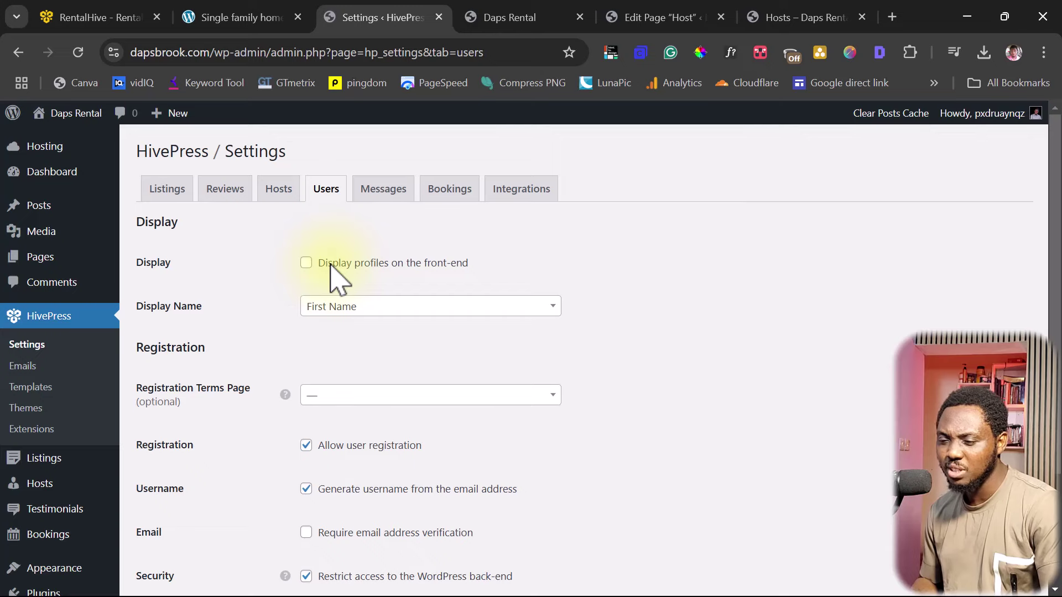
{"action": "scroll", "coordinate": [581, 320], "scroll_direction": "down", "scroll_amount": 3}
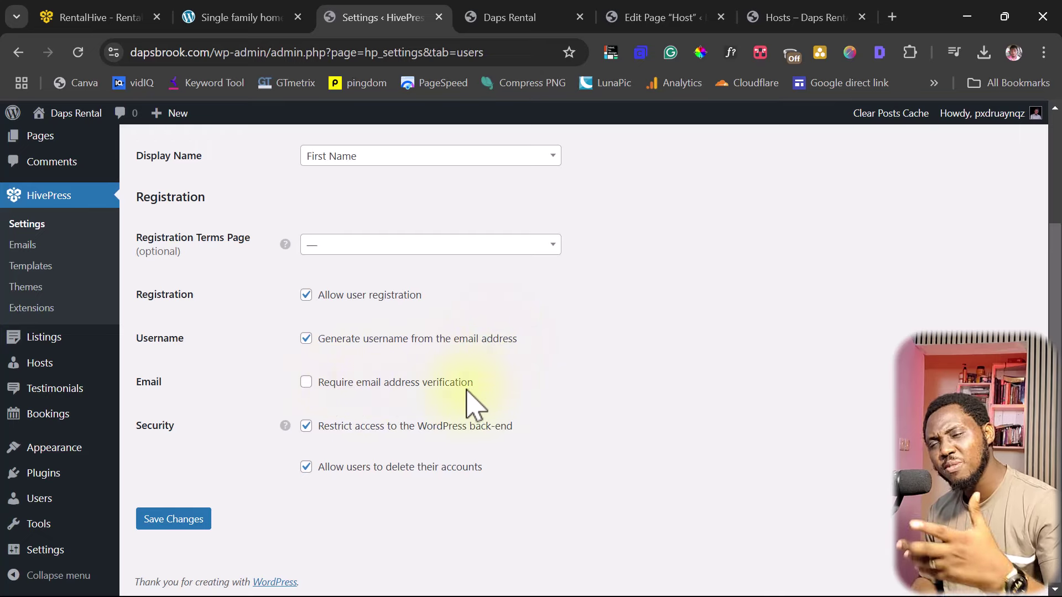
{"action": "left_click", "coordinate": [306, 382]}
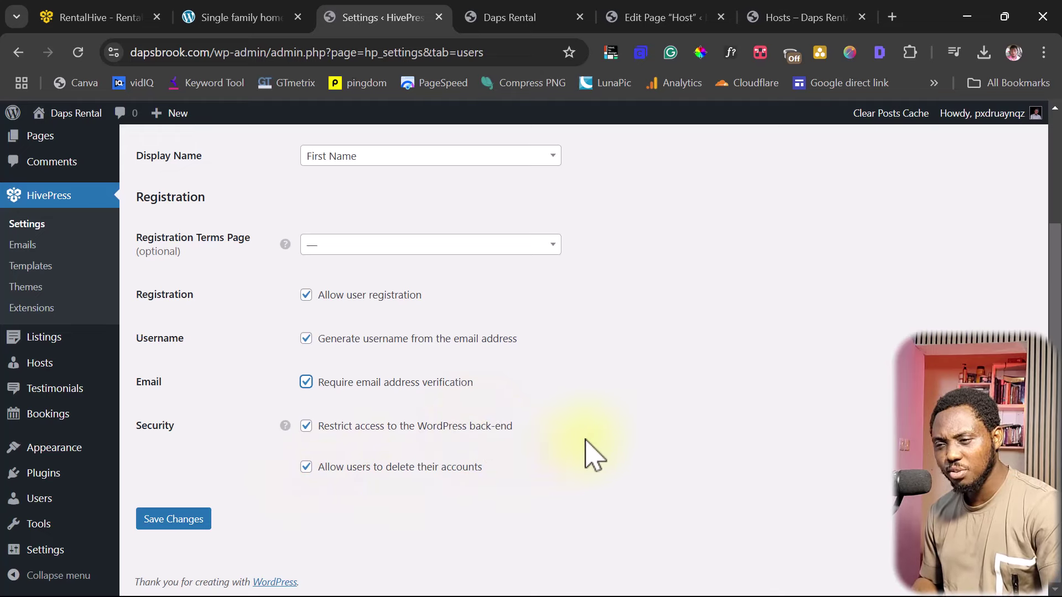
Check the page choices for the registration terms, leave the setting empty and save the Users settings
{"action": "scroll", "coordinate": [593, 454], "scroll_direction": "up", "scroll_amount": 2}
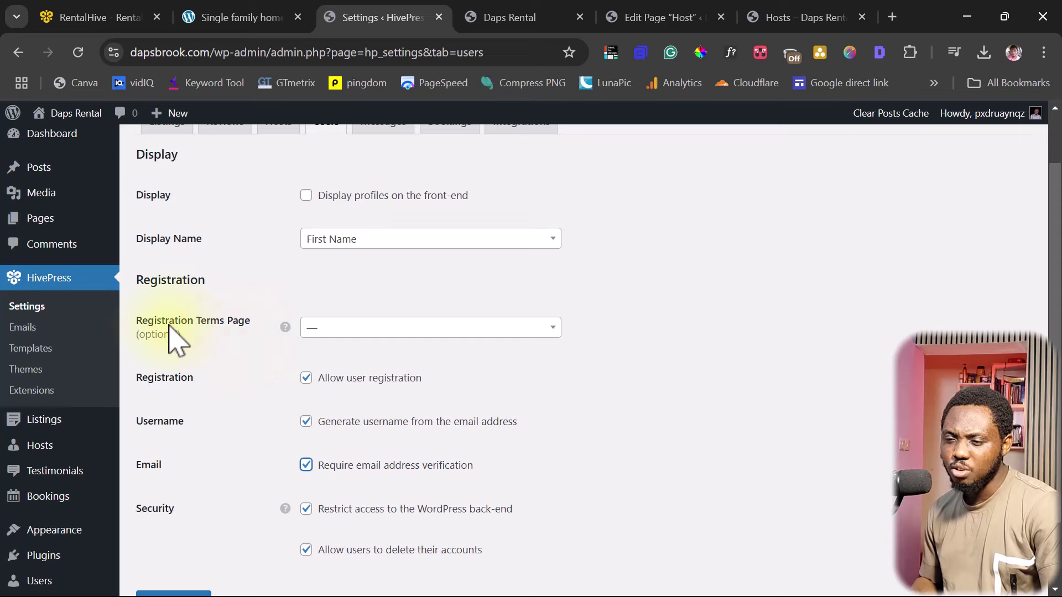
{"action": "left_click", "coordinate": [364, 329]}
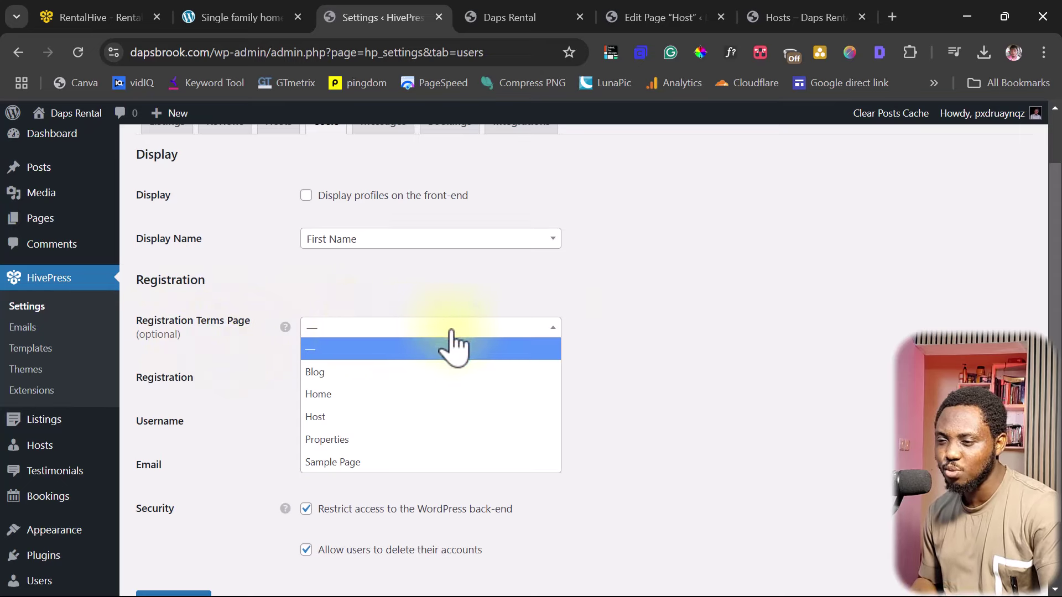
{"action": "left_click", "coordinate": [676, 338]}
{"action": "scroll", "coordinate": [630, 387], "scroll_direction": "down", "scroll_amount": 3}
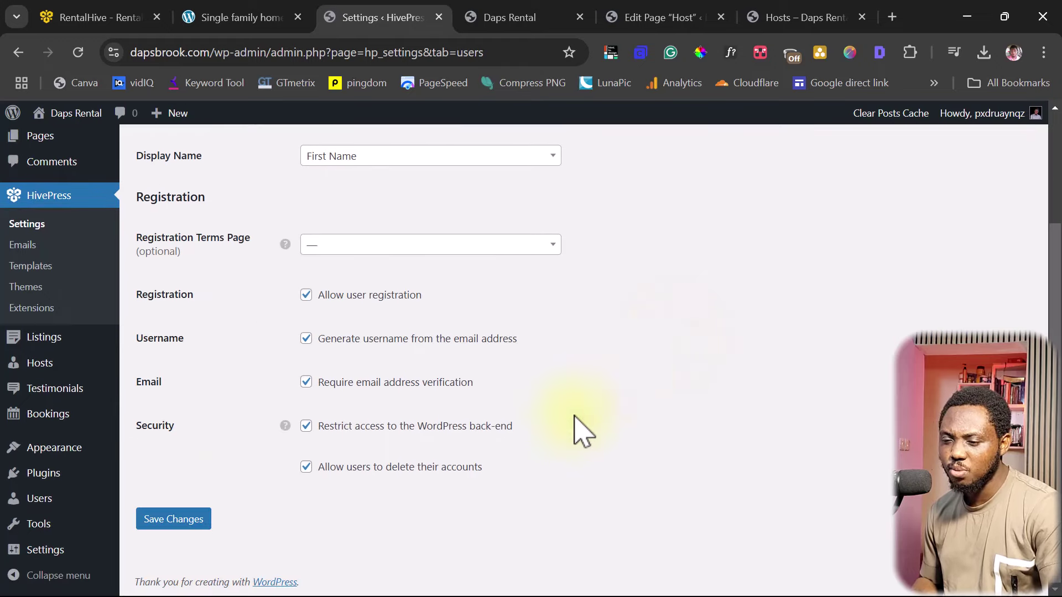
{"action": "left_click", "coordinate": [172, 518]}
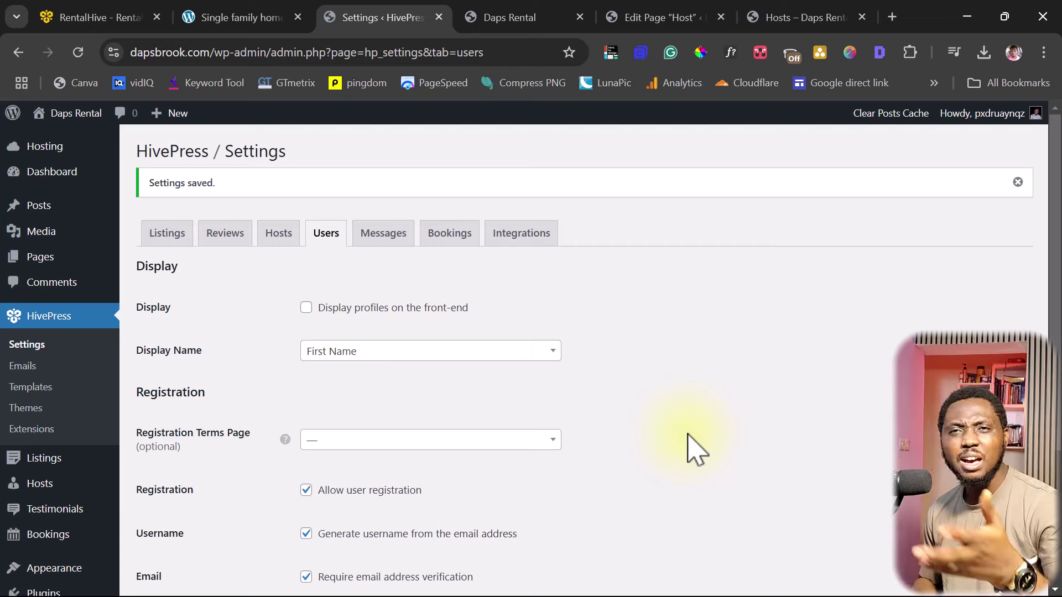
Look through the HivePress Messages settings for sending and storage
{"action": "left_click", "coordinate": [385, 239]}
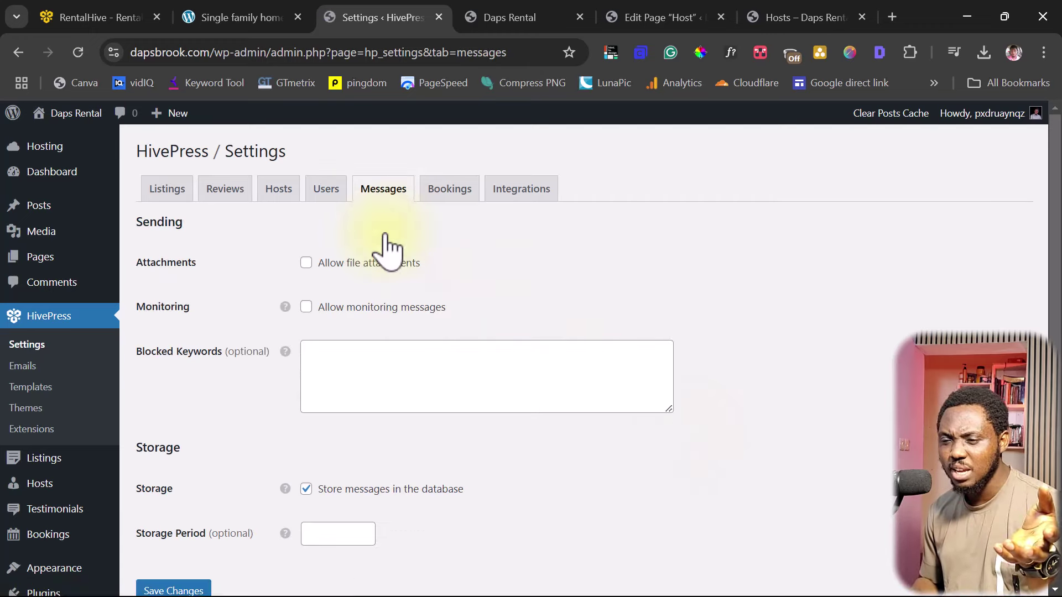
{"action": "scroll", "coordinate": [555, 327], "scroll_direction": "down", "scroll_amount": 2}
{"action": "scroll", "coordinate": [557, 327], "scroll_direction": "up", "scroll_amount": 2}
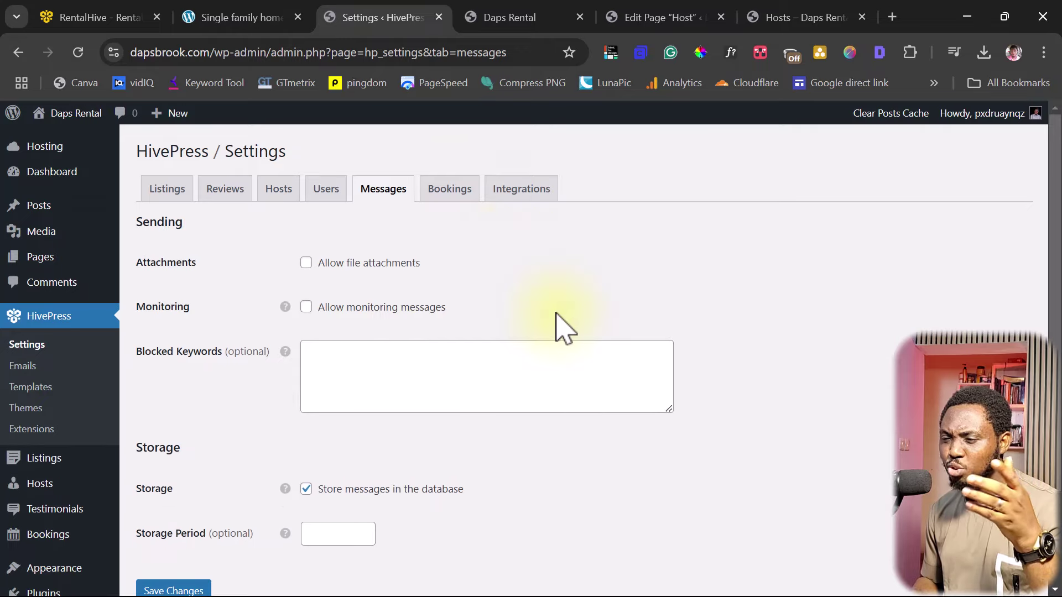
In the HivePress Bookings settings, enable daily bookings
{"action": "left_click", "coordinate": [449, 189]}
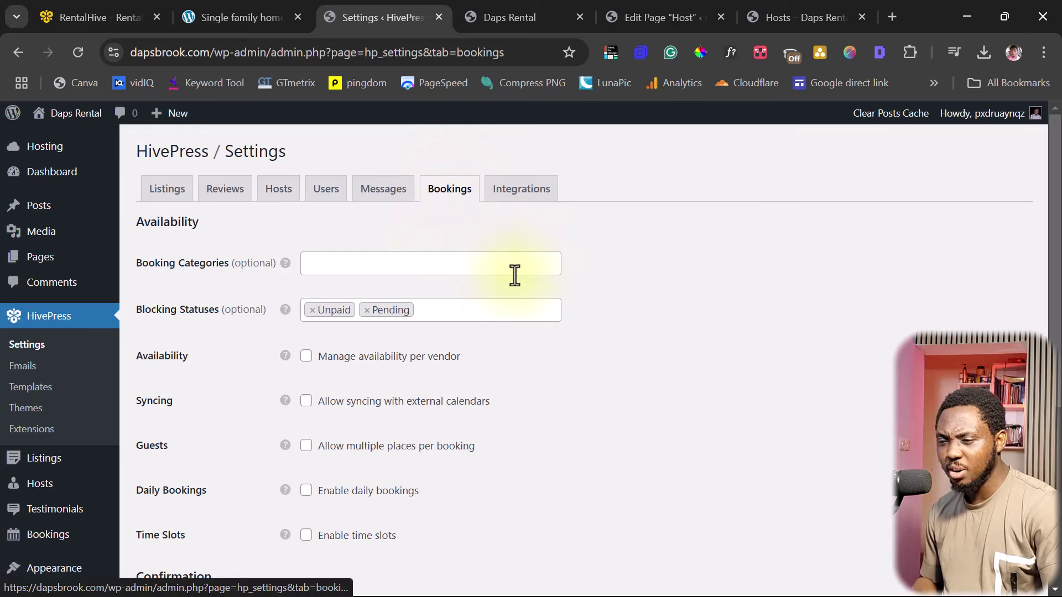
{"action": "scroll", "coordinate": [508, 309], "scroll_direction": "down", "scroll_amount": 3}
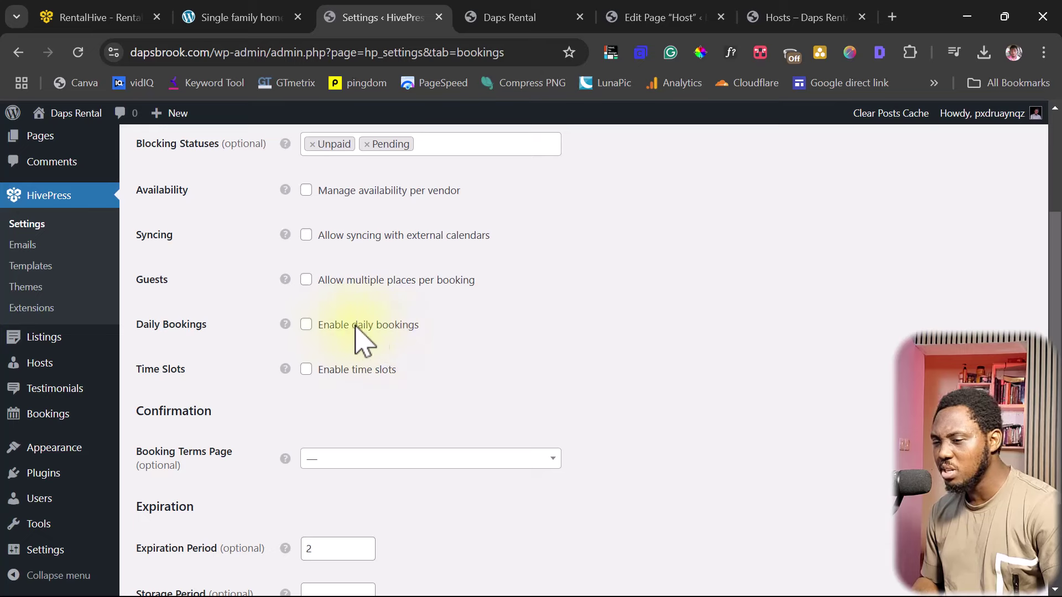
{"action": "left_click", "coordinate": [306, 325]}
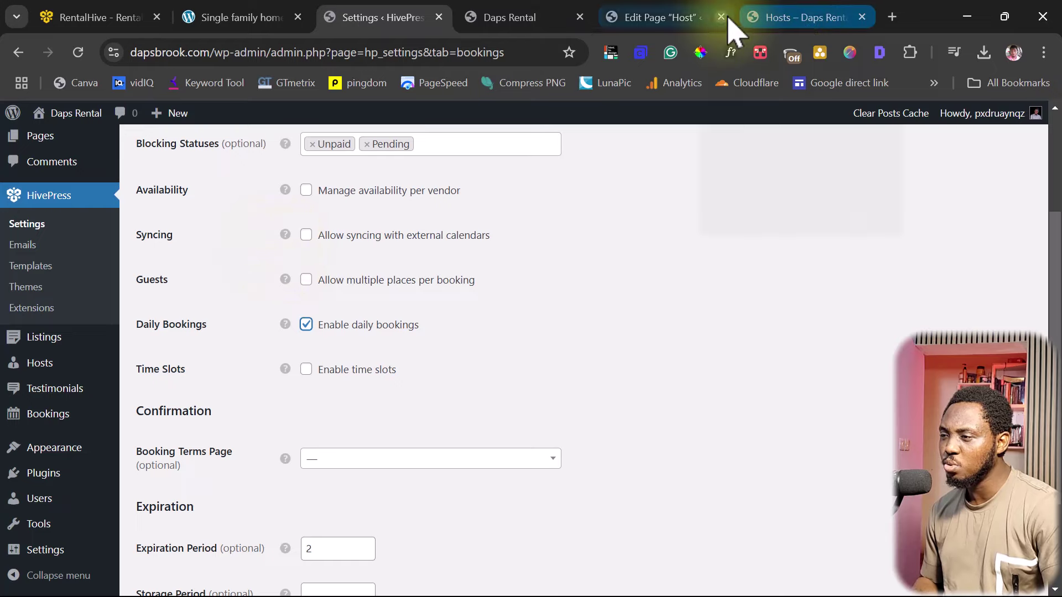
View the New spacious house listing from the site's home page and examine the date picker in its booking form
{"action": "left_click", "coordinate": [533, 19]}
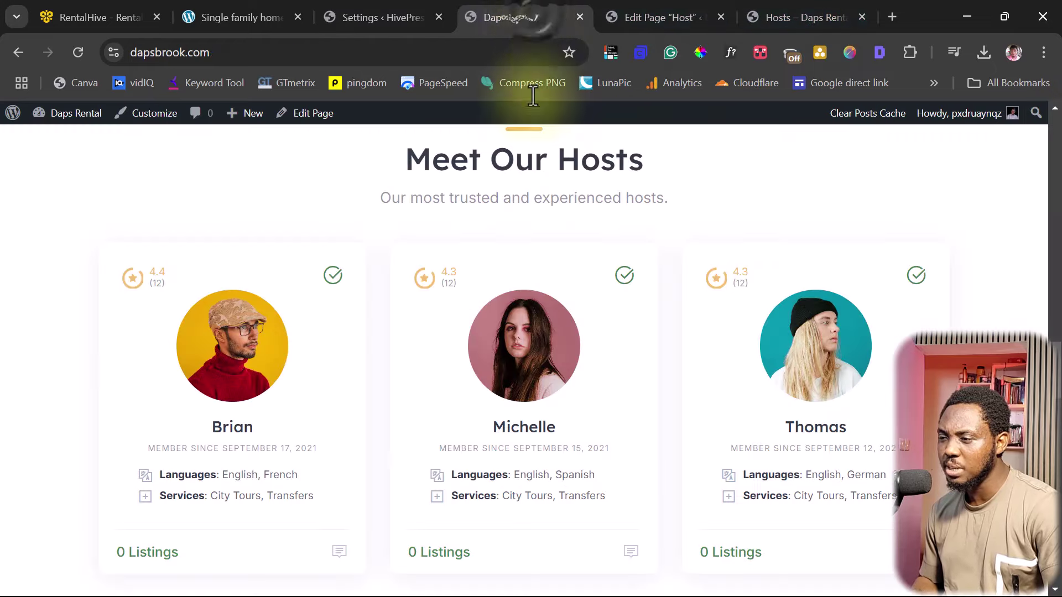
{"action": "scroll", "coordinate": [517, 230], "scroll_direction": "up", "scroll_amount": 5}
{"action": "scroll", "coordinate": [516, 227], "scroll_direction": "up", "scroll_amount": 6}
{"action": "scroll", "coordinate": [516, 229], "scroll_direction": "down", "scroll_amount": 7}
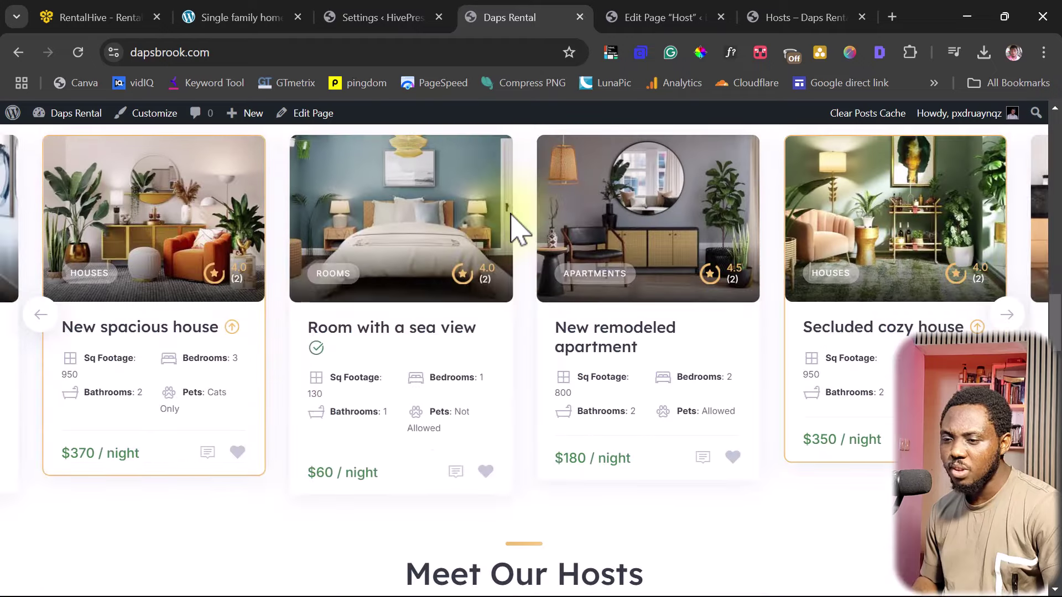
{"action": "left_click", "coordinate": [142, 244]}
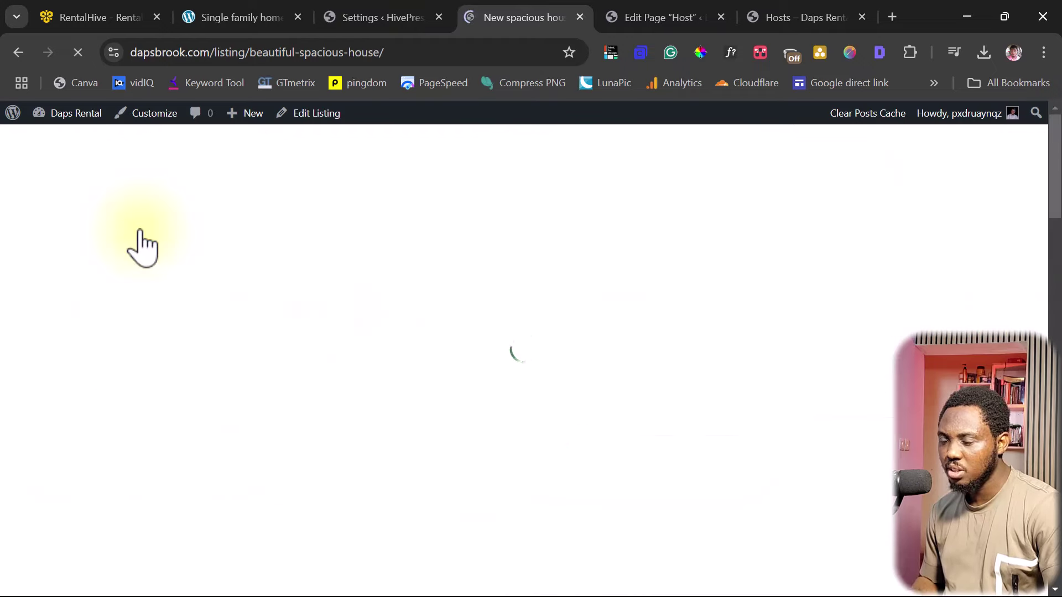
{"action": "scroll", "coordinate": [719, 304], "scroll_direction": "down", "scroll_amount": 9}
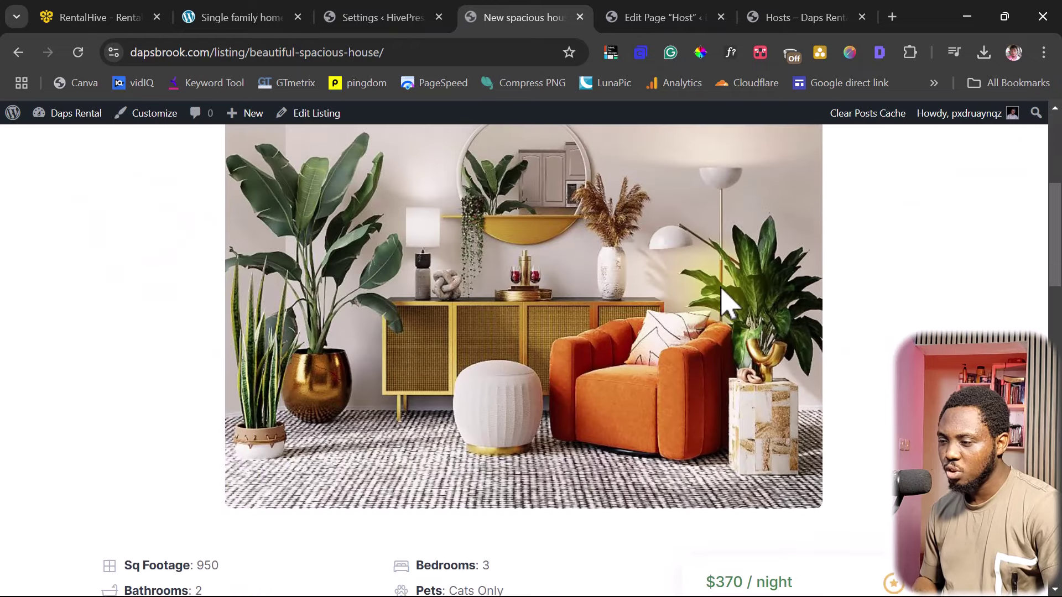
{"action": "scroll", "coordinate": [721, 295], "scroll_direction": "down", "scroll_amount": 4}
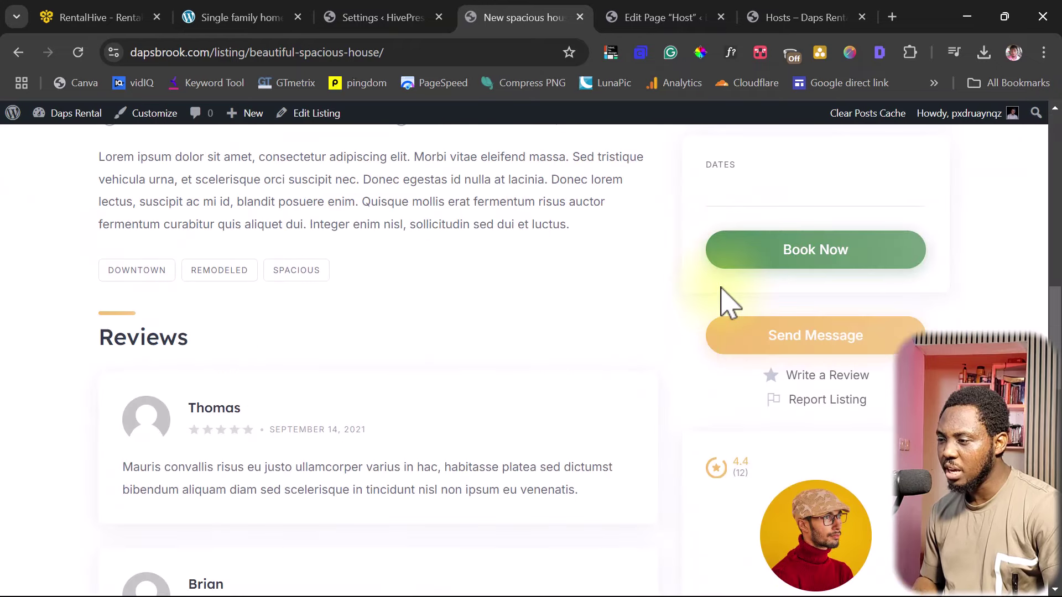
{"action": "left_click", "coordinate": [717, 184]}
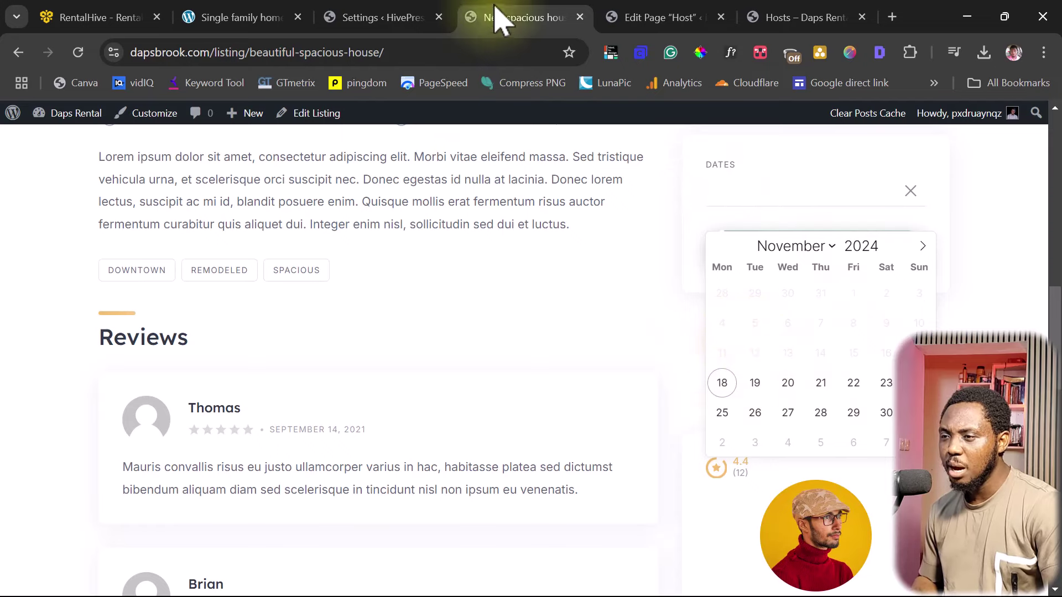
In the HivePress Bookings settings, enable time slots and disallow booking multiple time slots
{"action": "left_click", "coordinate": [412, 28]}
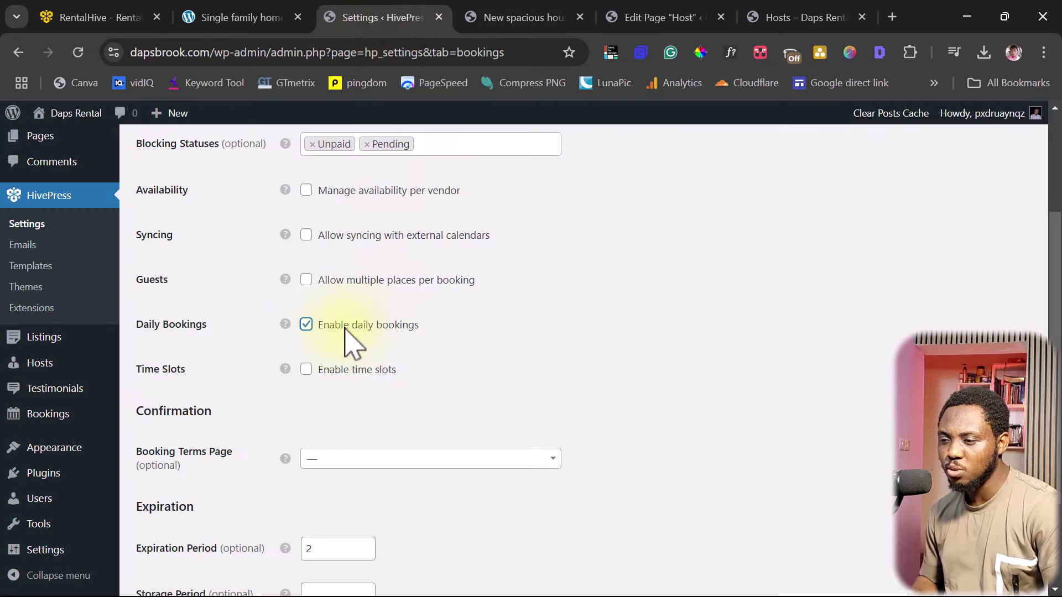
{"action": "scroll", "coordinate": [365, 442], "scroll_direction": "up", "scroll_amount": 2}
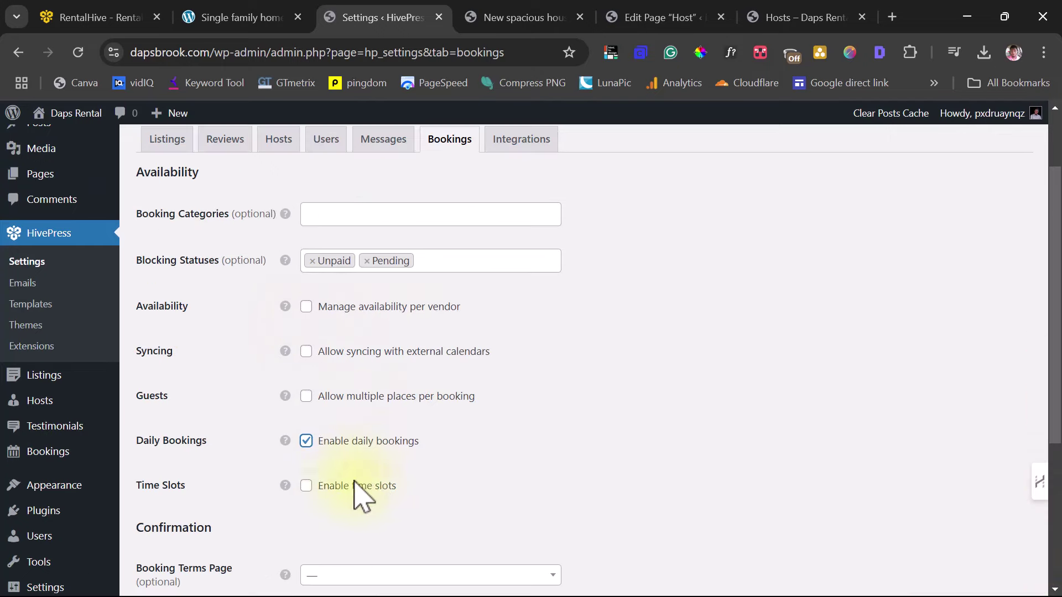
{"action": "left_click", "coordinate": [306, 485]}
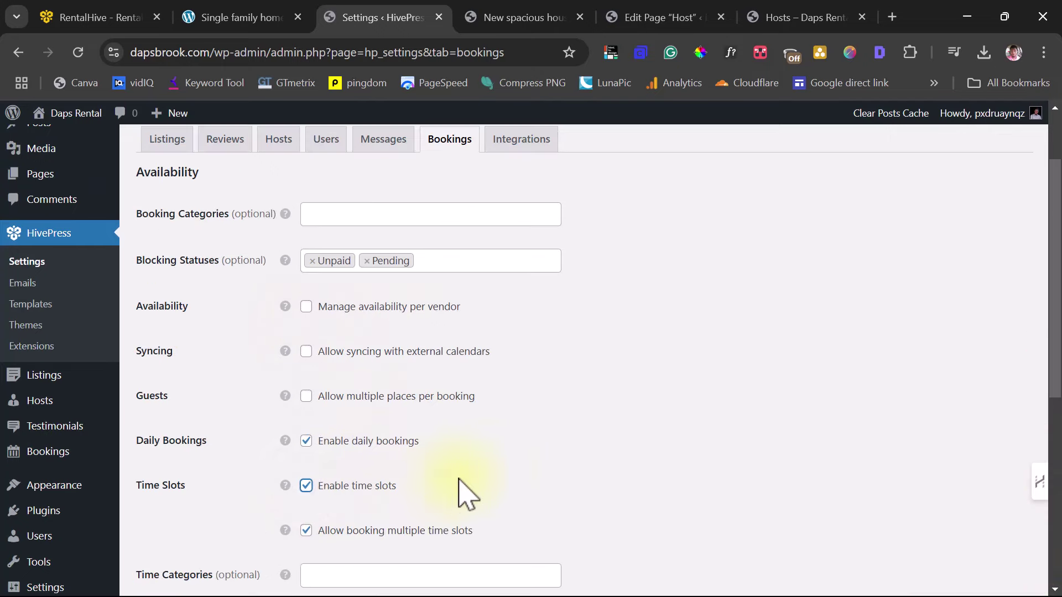
{"action": "scroll", "coordinate": [490, 467], "scroll_direction": "down", "scroll_amount": 1}
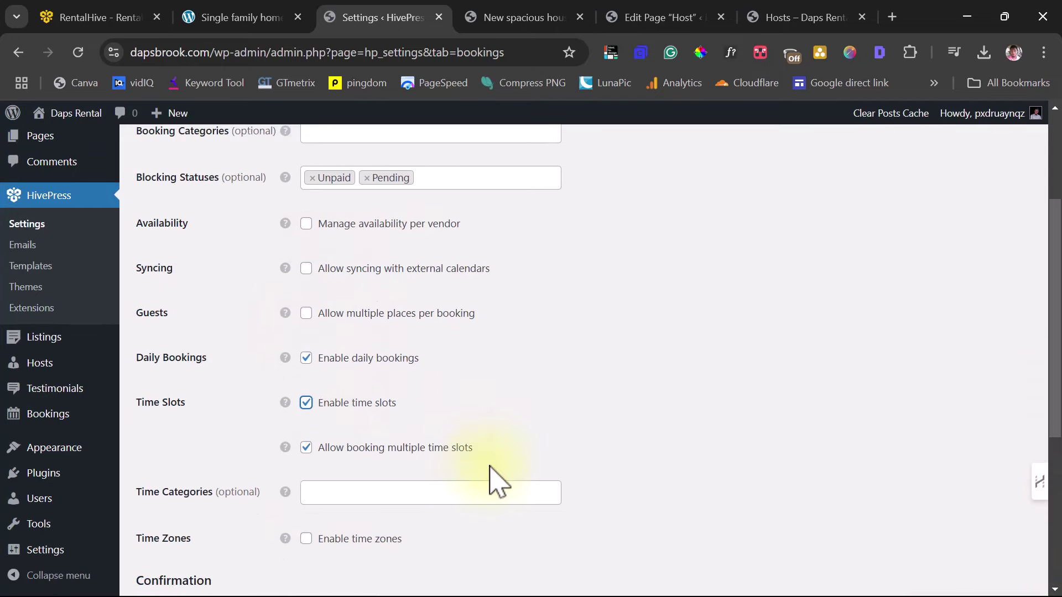
{"action": "left_click", "coordinate": [306, 447]}
Check the choices for Time Categories, leave the setting empty and save the Bookings settings
{"action": "scroll", "coordinate": [608, 440], "scroll_direction": "down", "scroll_amount": 5}
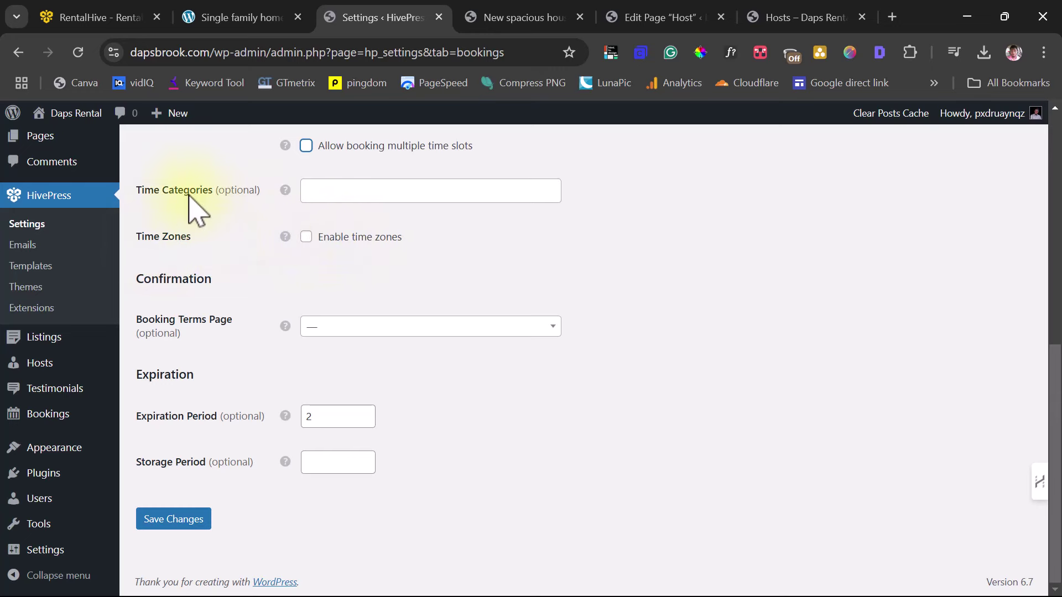
{"action": "left_click", "coordinate": [344, 191]}
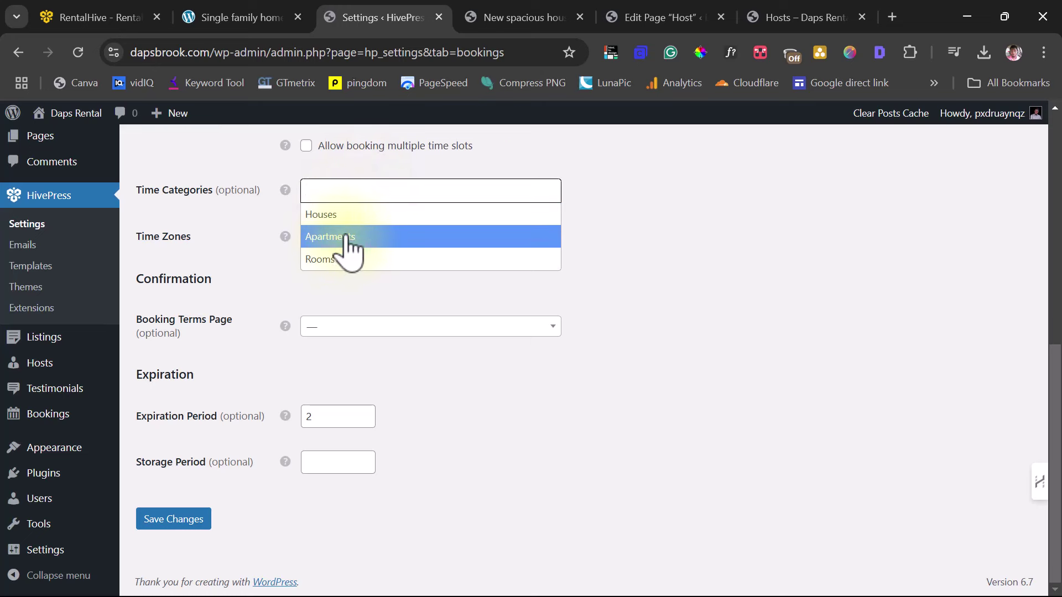
{"action": "left_click", "coordinate": [637, 279]}
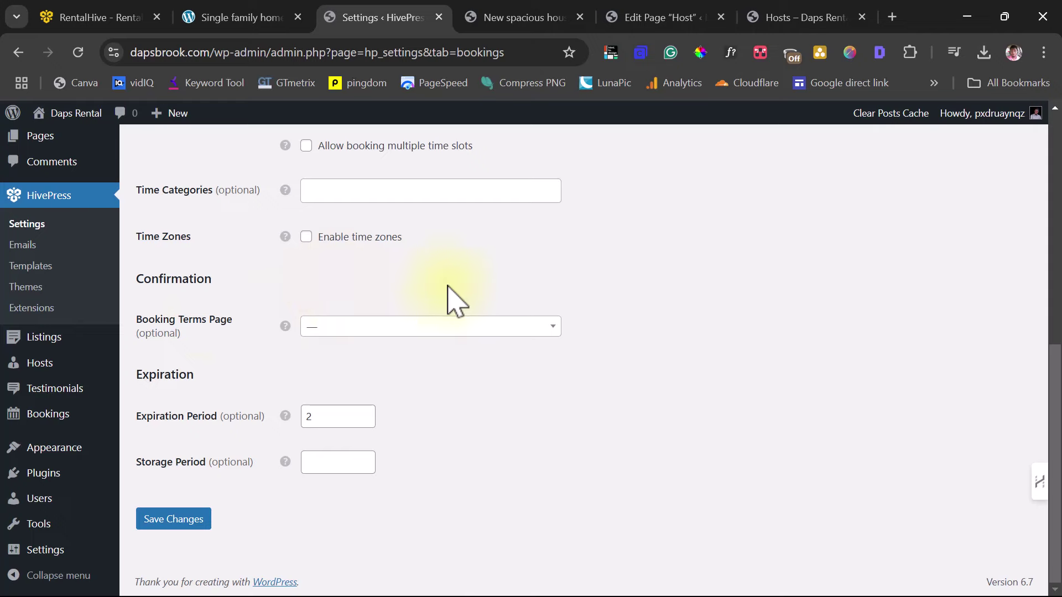
{"action": "left_click", "coordinate": [187, 520]}
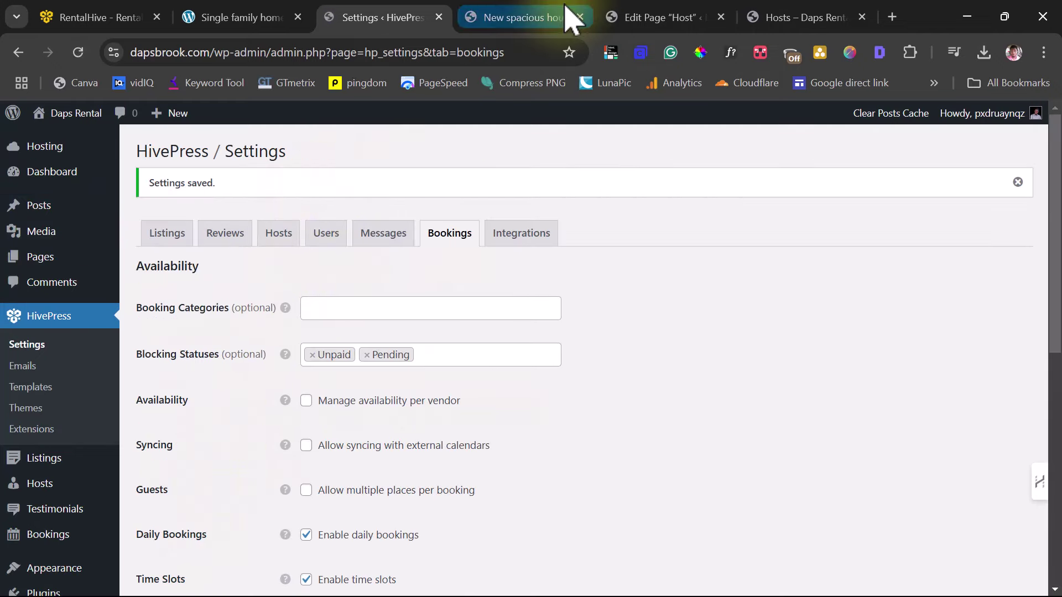
Reload the New spacious house listing and examine the date and time fields of its booking form
{"action": "left_click", "coordinate": [543, 18]}
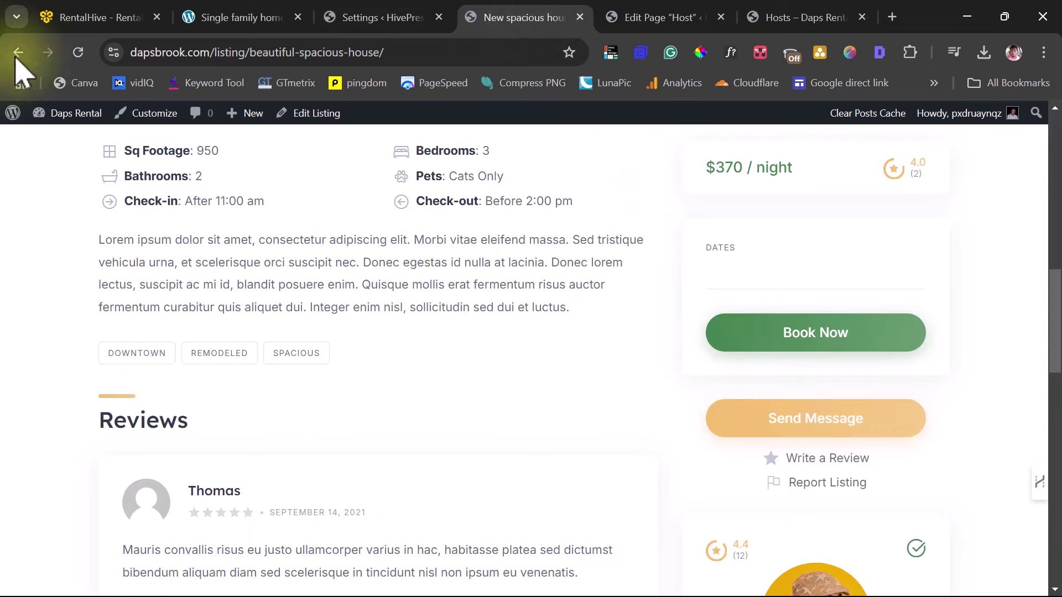
{"action": "left_click", "coordinate": [78, 52]}
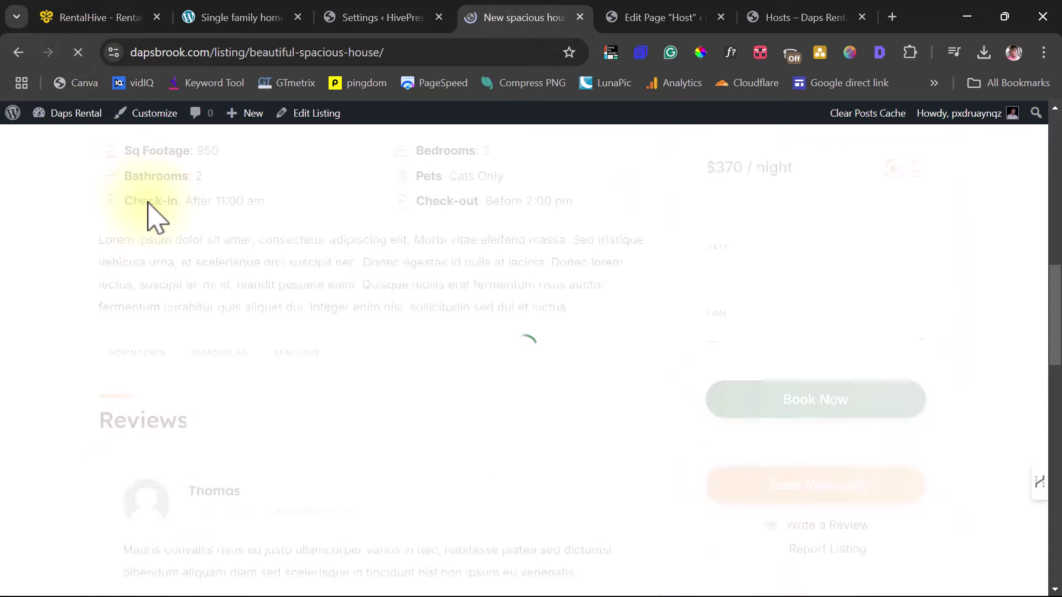
{"action": "scroll", "coordinate": [623, 345], "scroll_direction": "down", "scroll_amount": 2}
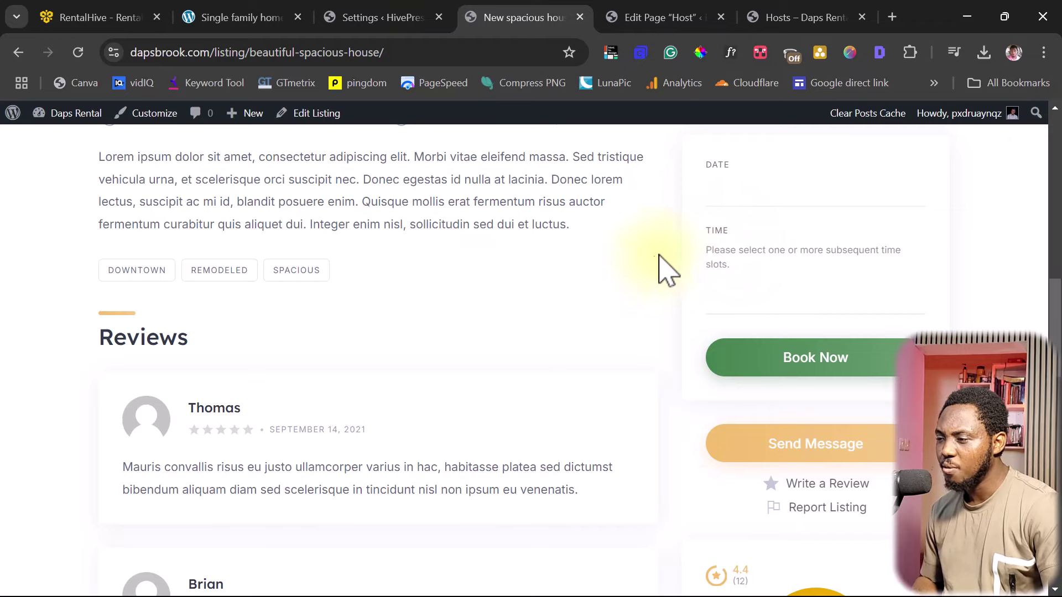
{"action": "scroll", "coordinate": [666, 268], "scroll_direction": "up", "scroll_amount": 3}
{"action": "scroll", "coordinate": [752, 354], "scroll_direction": "down", "scroll_amount": 3}
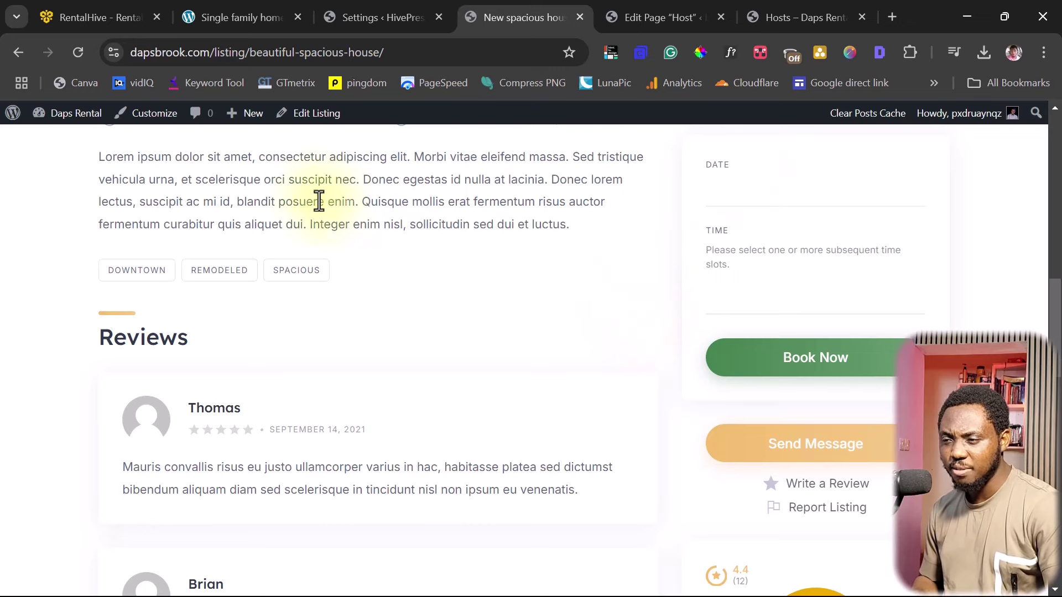
Open the New spacious house listing for editing and go to its booking availability and slot duration fields
{"action": "left_click", "coordinate": [308, 114]}
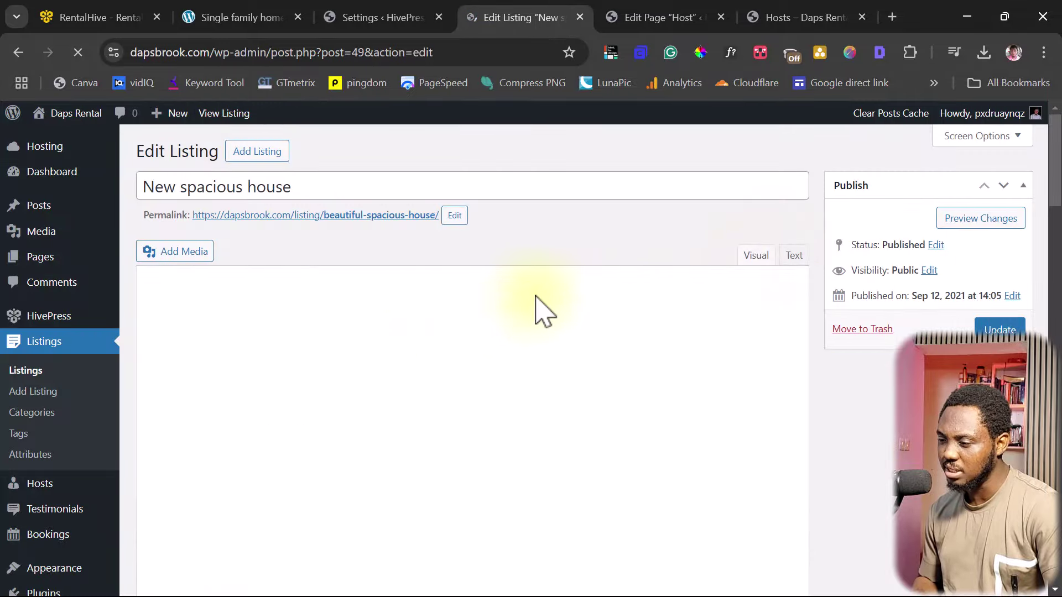
{"action": "scroll", "coordinate": [832, 221], "scroll_direction": "down", "scroll_amount": 5}
{"action": "scroll", "coordinate": [835, 226], "scroll_direction": "down", "scroll_amount": 20}
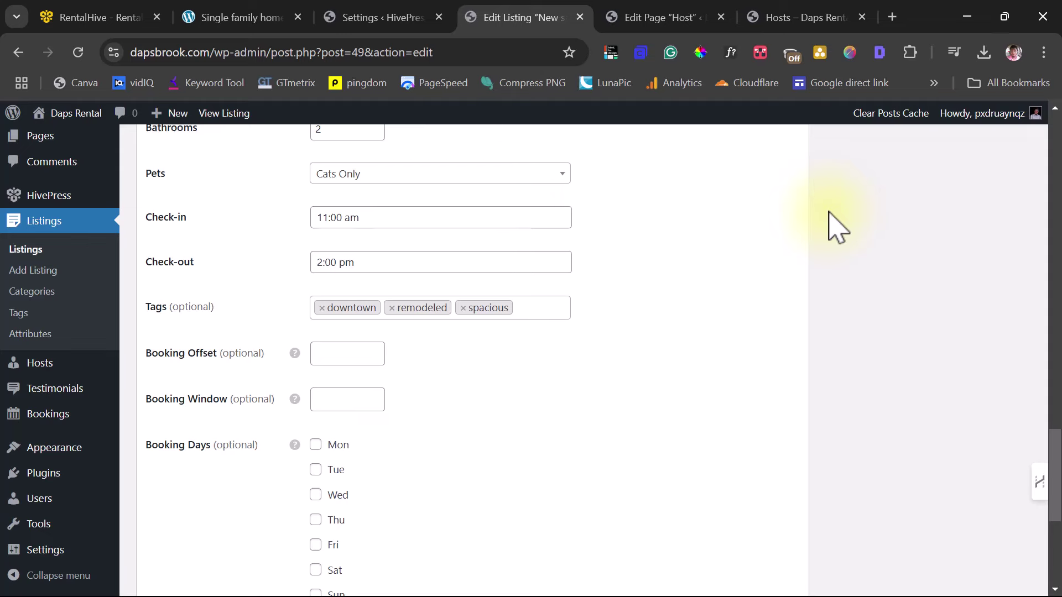
{"action": "scroll", "coordinate": [695, 315], "scroll_direction": "down", "scroll_amount": 5}
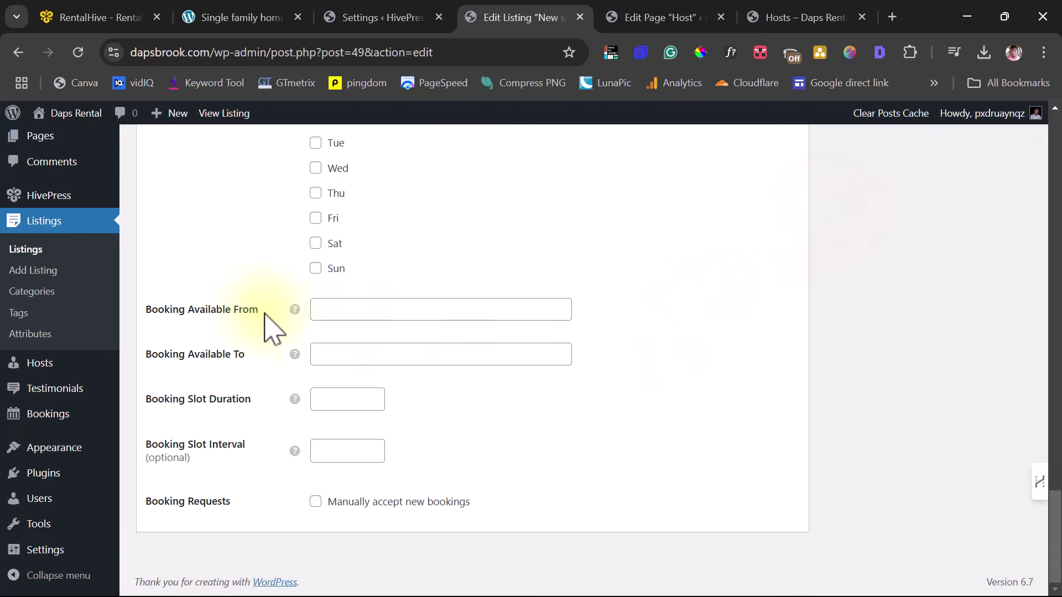
Set the listing's booking availability from 12:00 am to 9:00 pm
{"action": "left_click", "coordinate": [370, 309]}
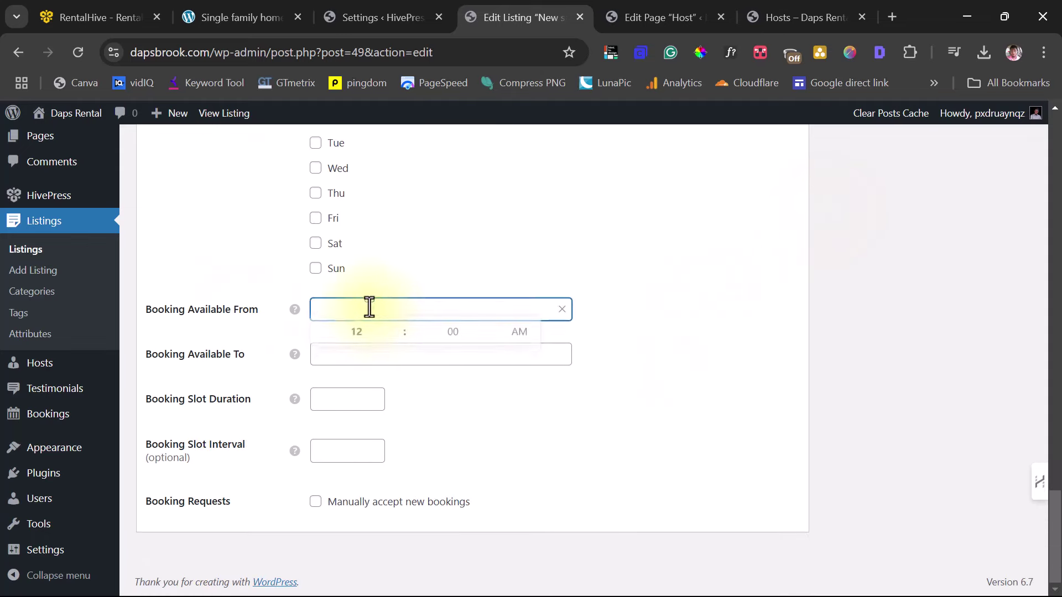
{"action": "left_click", "coordinate": [351, 342]}
{"action": "key", "text": "Return"}
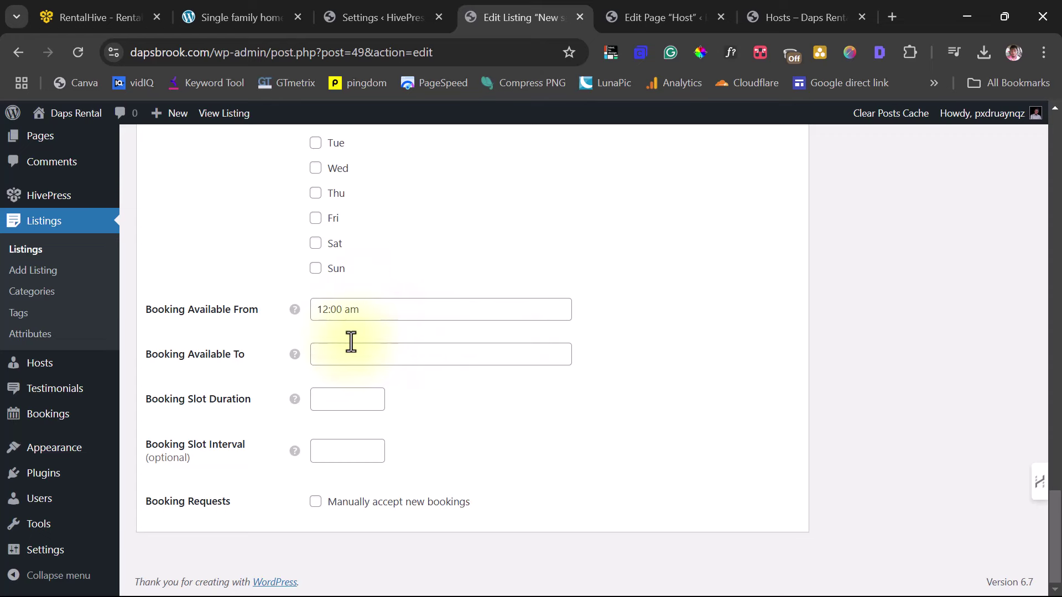
{"action": "left_click", "coordinate": [348, 354]}
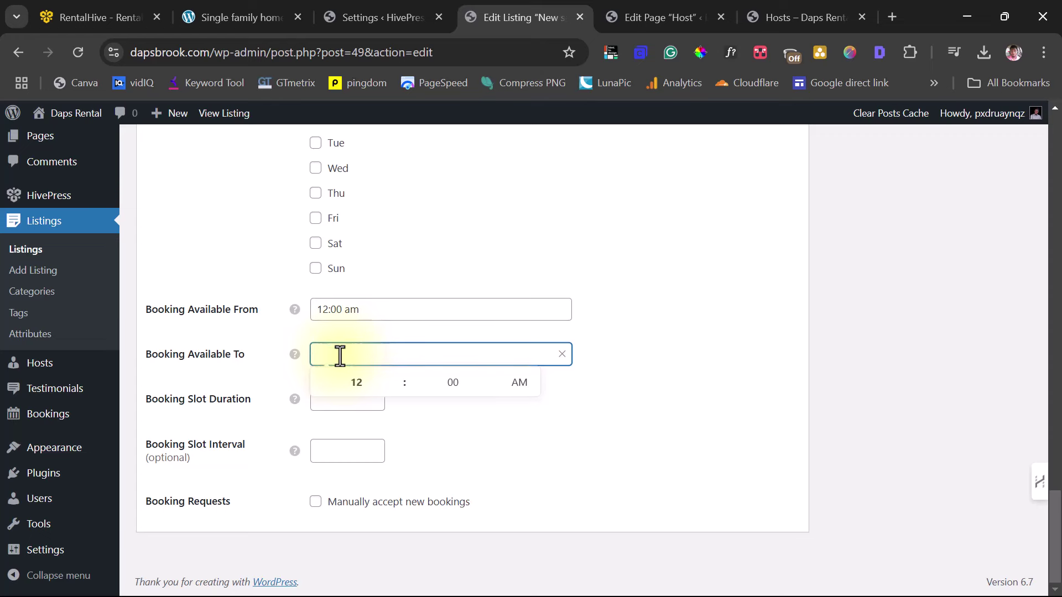
{"action": "left_click", "coordinate": [359, 381]}
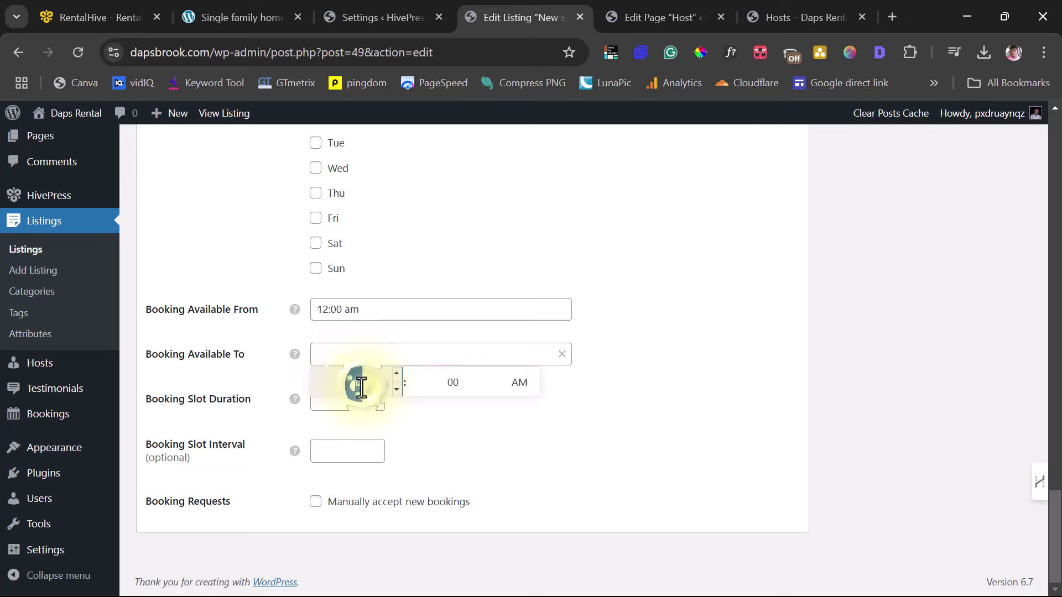
{"action": "type", "text": "9"}
{"action": "left_click", "coordinate": [523, 393]}
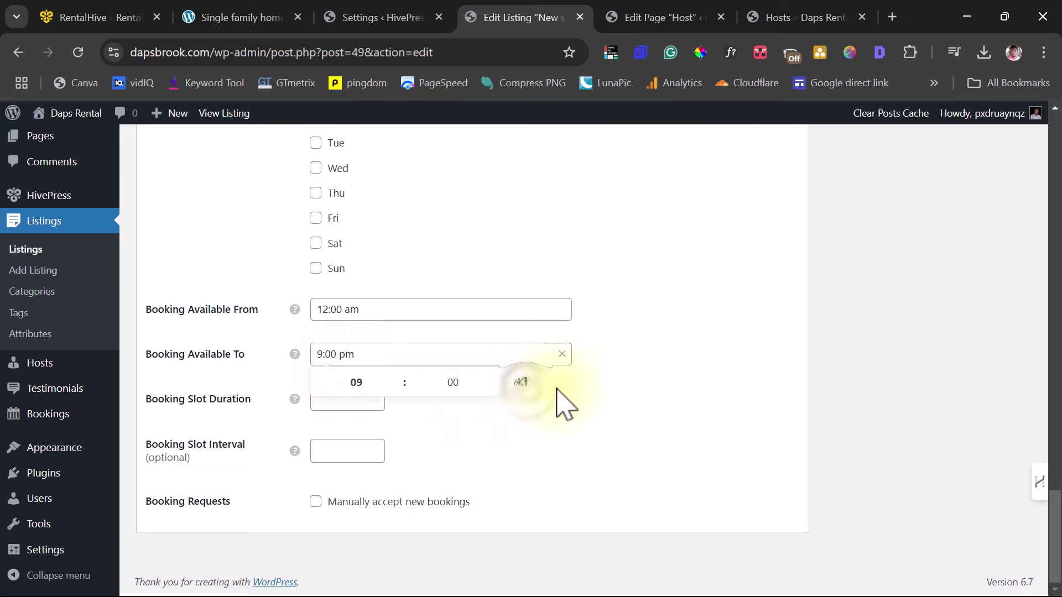
{"action": "left_click", "coordinate": [611, 391]}
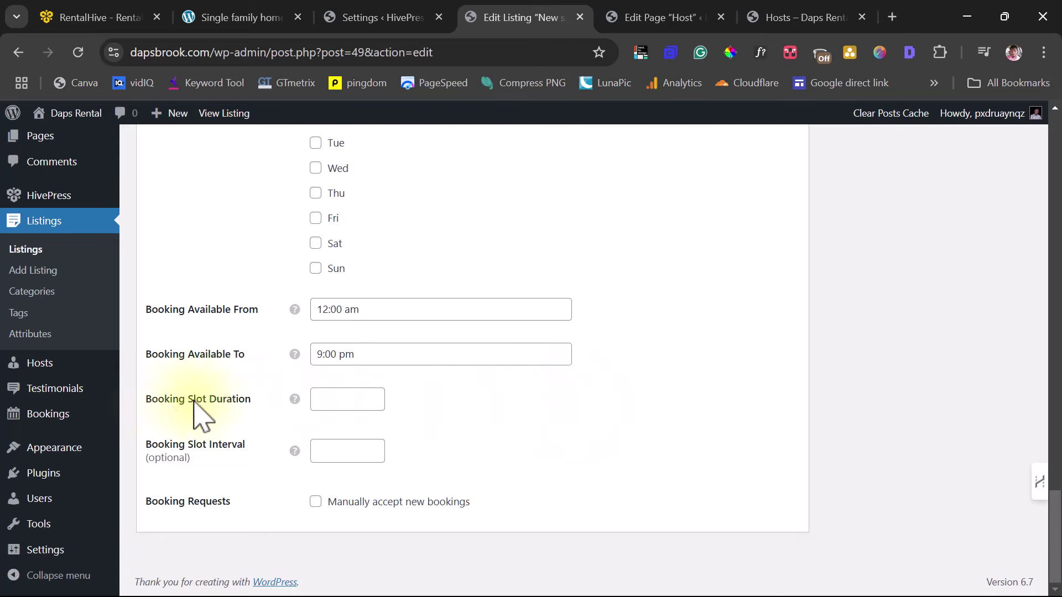
Set the booking slot duration to 120 and update the listing
{"action": "mouse_move", "coordinate": [303, 400]}
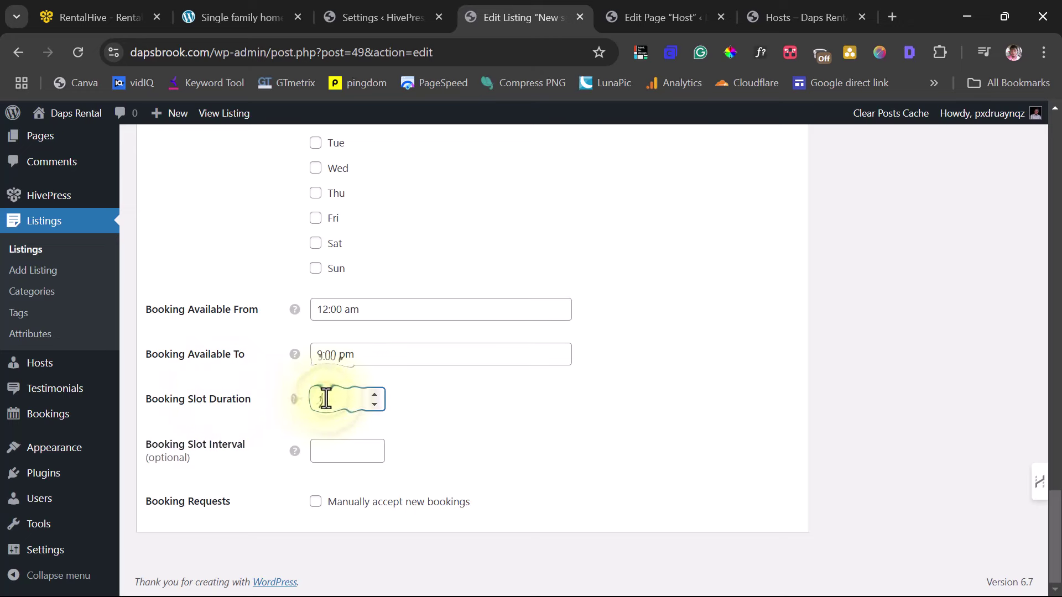
{"action": "type", "text": "120"}
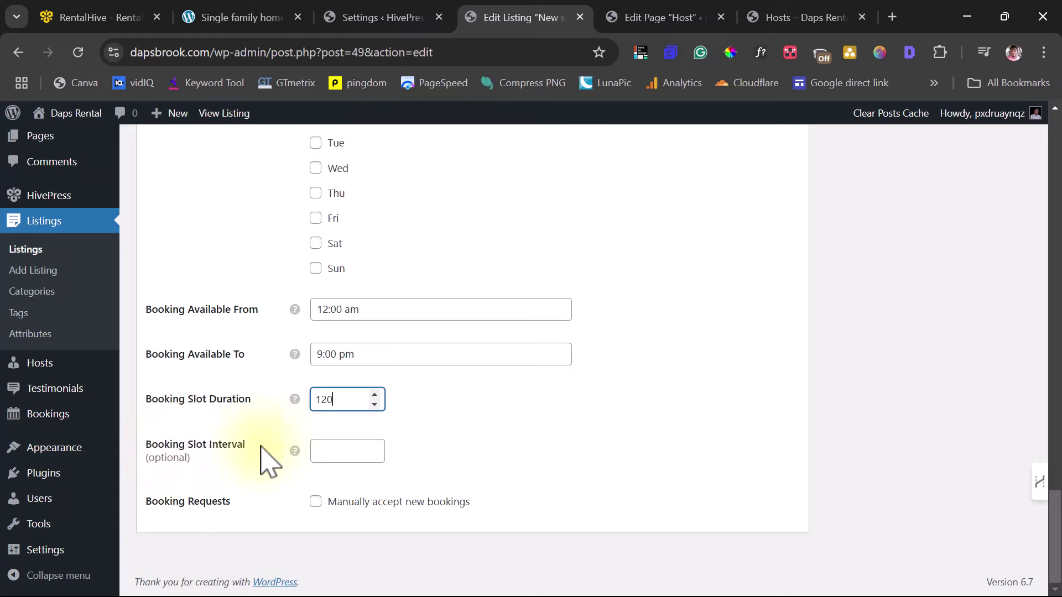
{"action": "scroll", "coordinate": [870, 346], "scroll_direction": "up", "scroll_amount": 7}
{"action": "scroll", "coordinate": [872, 354], "scroll_direction": "up", "scroll_amount": 20}
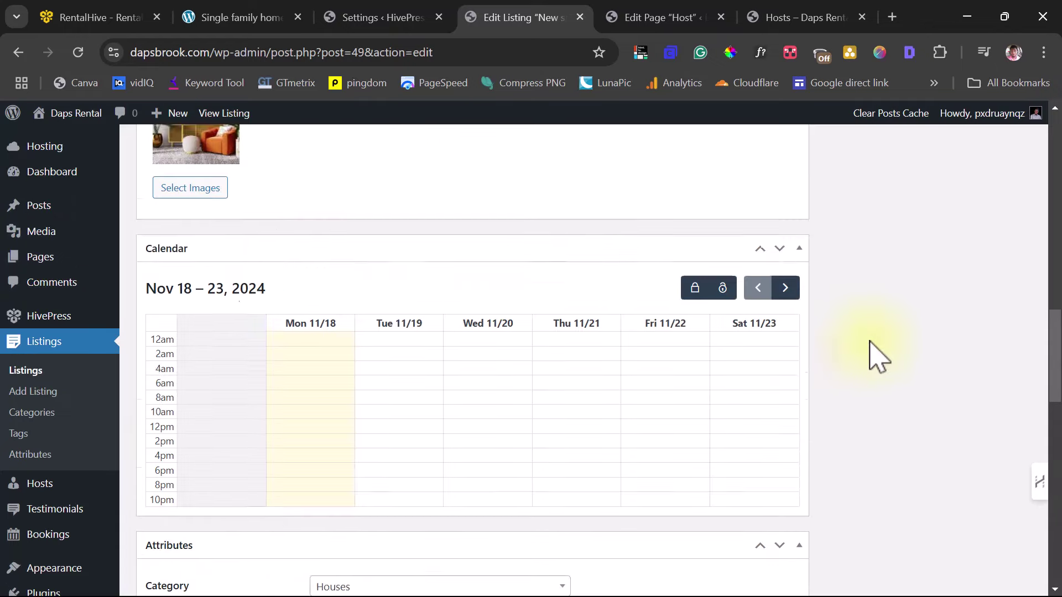
{"action": "left_click", "coordinate": [983, 330]}
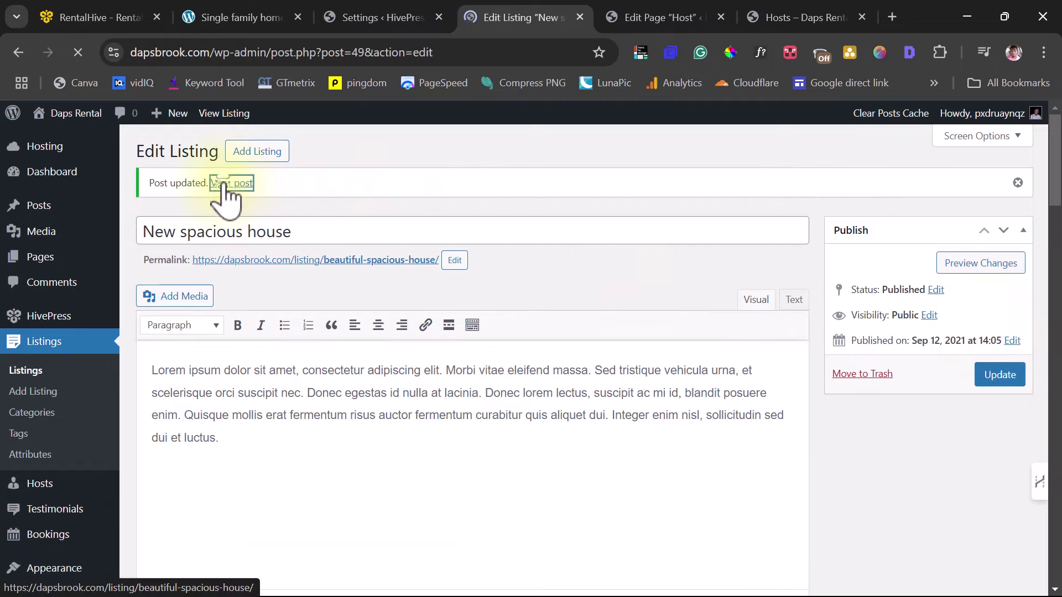
View the published listing, choose November 22, 2024 as the booking date and examine the selectable time slots
{"action": "left_click", "coordinate": [227, 183]}
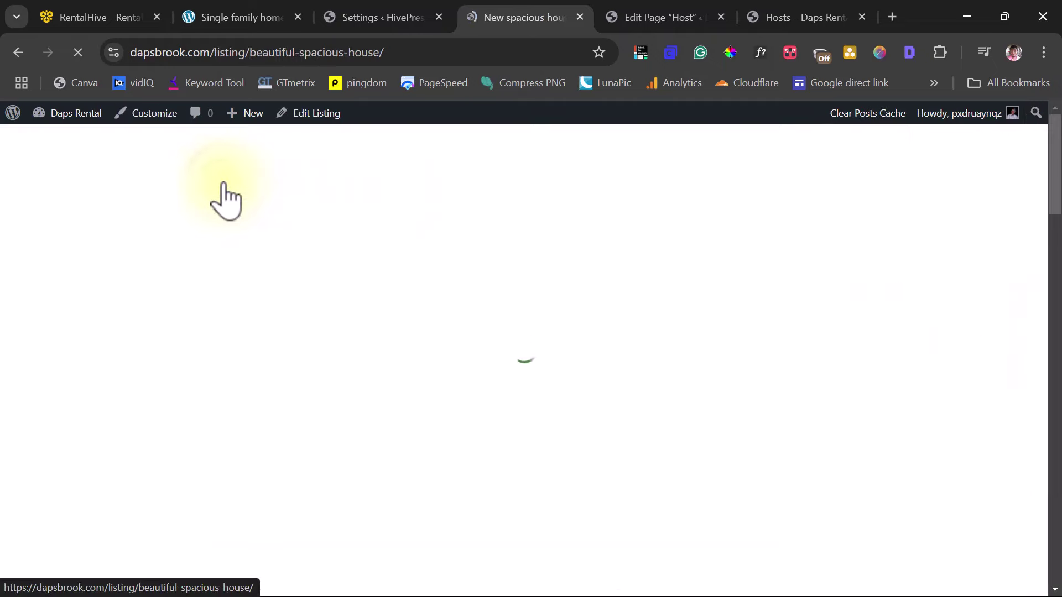
{"action": "scroll", "coordinate": [898, 272], "scroll_direction": "down", "scroll_amount": 10}
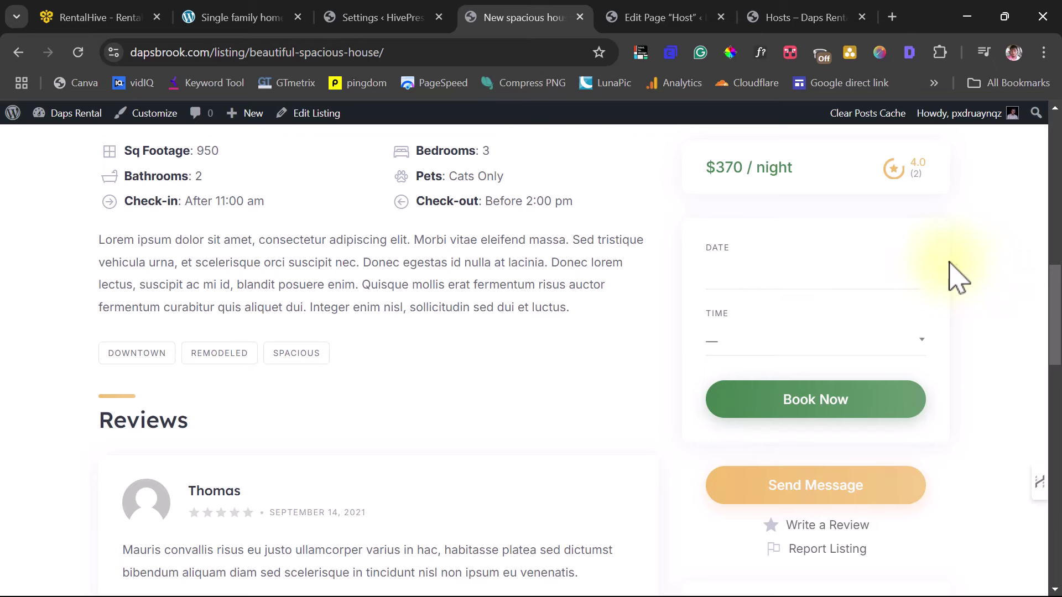
{"action": "left_click", "coordinate": [722, 275]}
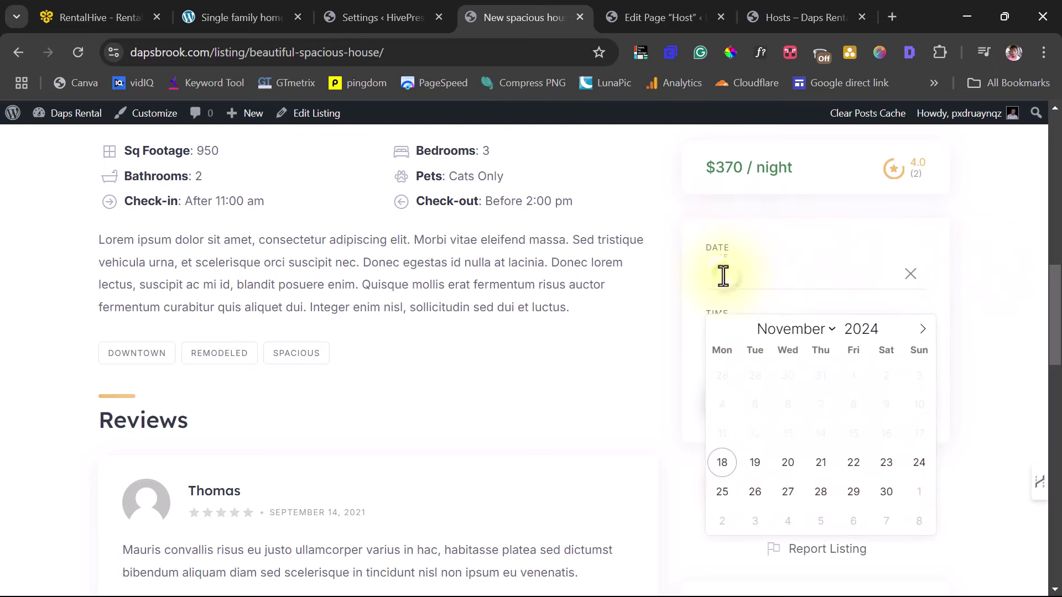
{"action": "left_click", "coordinate": [853, 463]}
{"action": "left_click", "coordinate": [786, 342]}
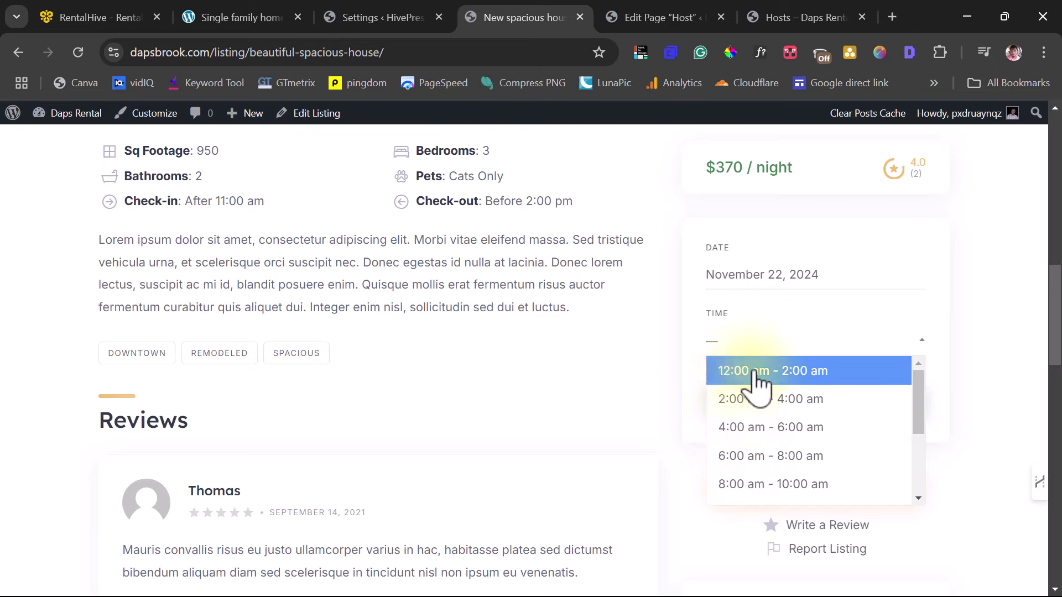
{"action": "scroll", "coordinate": [762, 406], "scroll_direction": "down", "scroll_amount": 3}
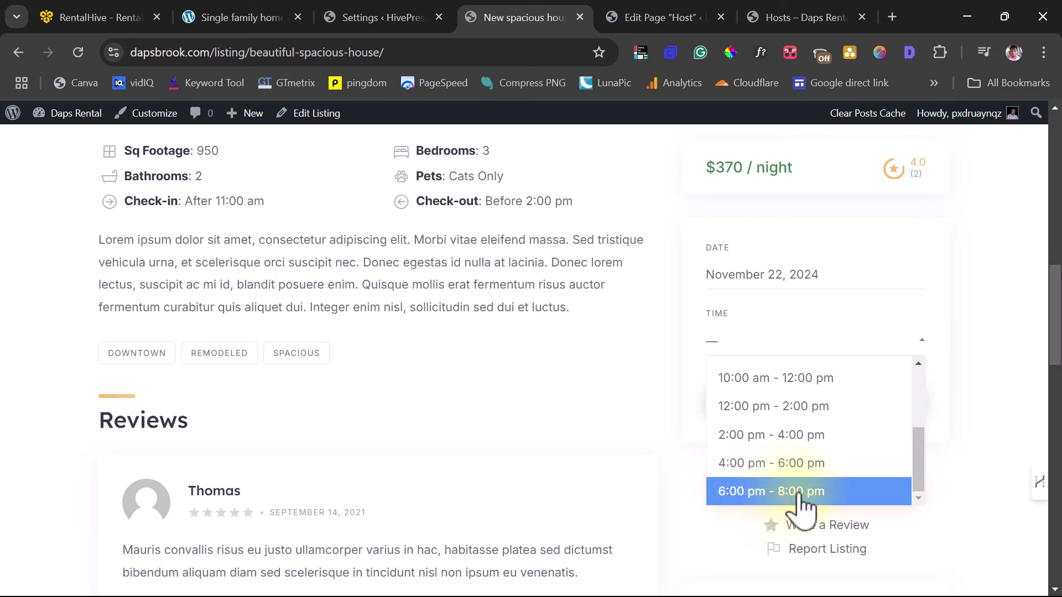
{"action": "scroll", "coordinate": [800, 492], "scroll_direction": "up", "scroll_amount": 4}
{"action": "left_click", "coordinate": [1028, 352]}
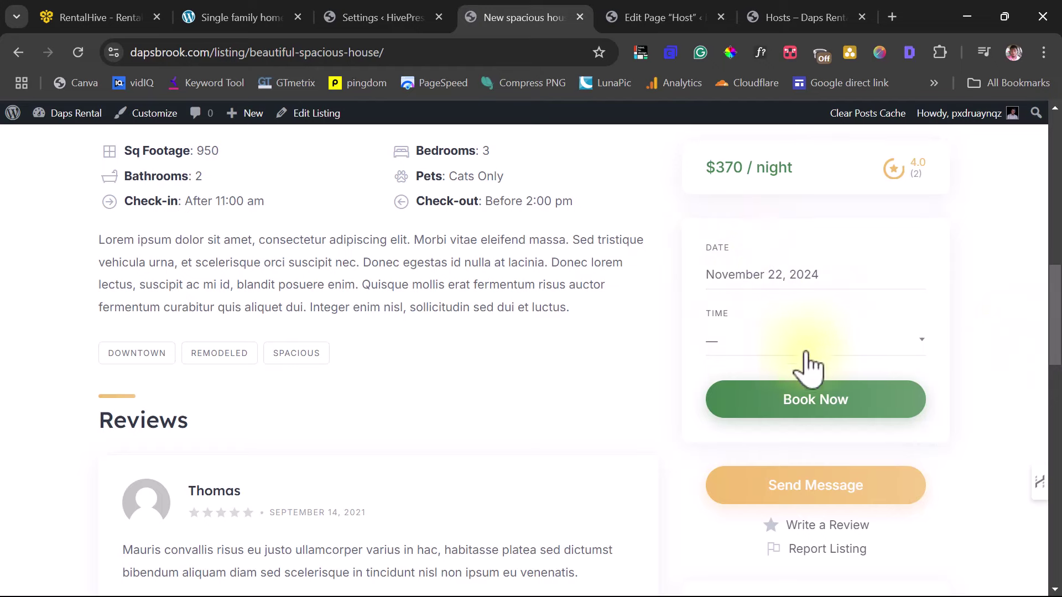
Review the HivePress integration settings for reCAPTCHA, Zoom and the HivePress Store
{"action": "left_click", "coordinate": [391, 19]}
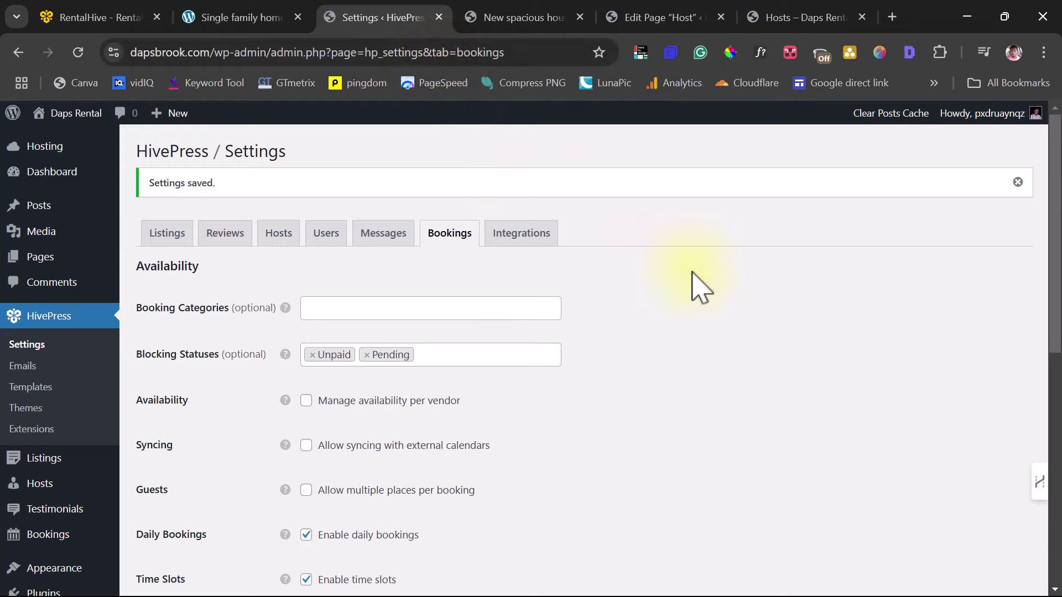
{"action": "left_click", "coordinate": [508, 234]}
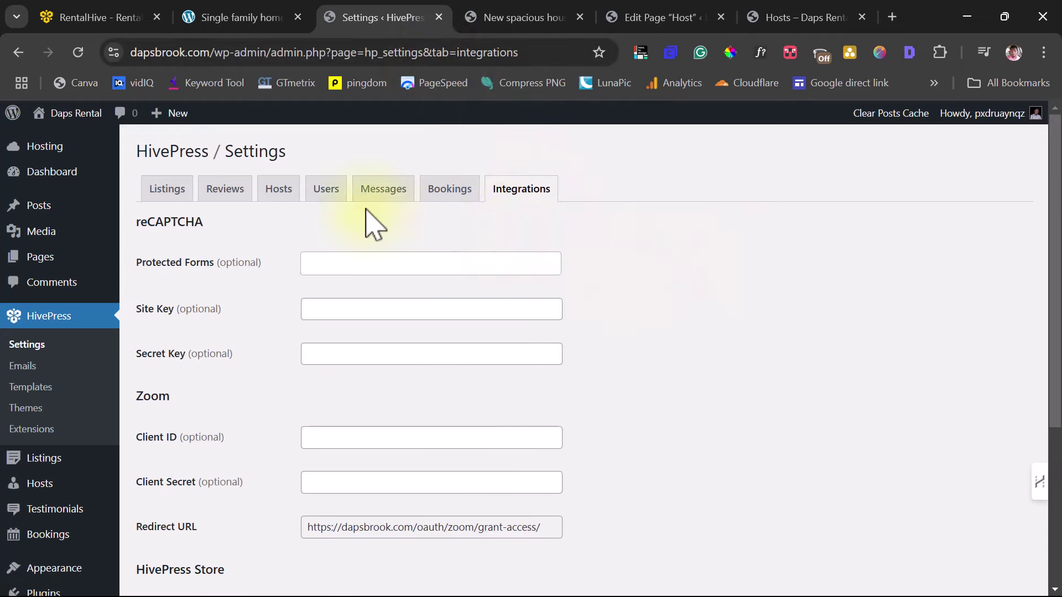
{"action": "left_click_drag", "start_coordinate": [132, 221], "coordinate": [225, 244]}
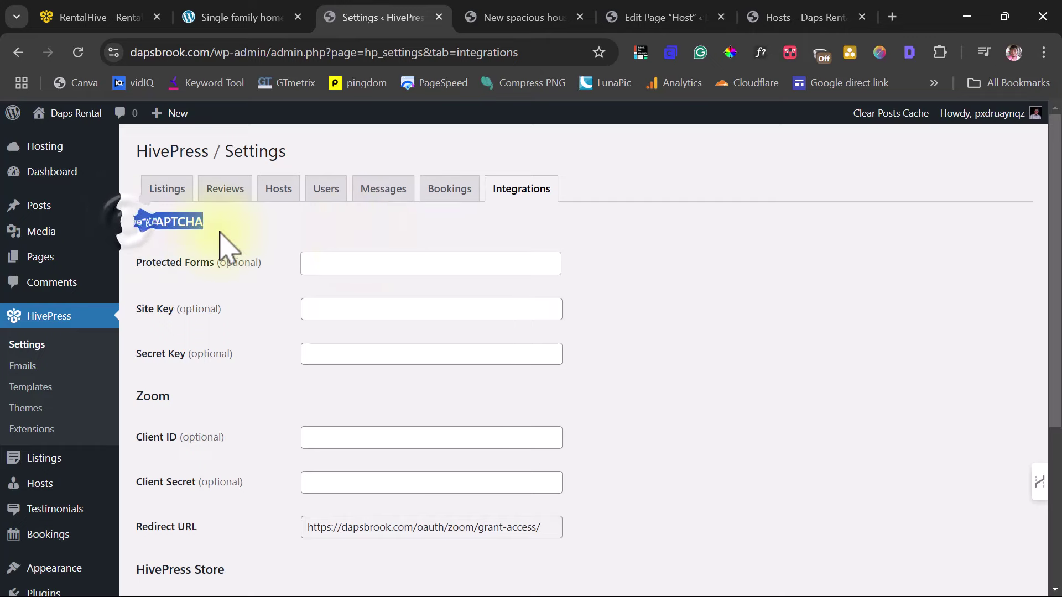
{"action": "scroll", "coordinate": [285, 243], "scroll_direction": "down", "scroll_amount": 3}
{"action": "left_click_drag", "start_coordinate": [133, 228], "coordinate": [247, 248]}
{"action": "scroll", "coordinate": [247, 250], "scroll_direction": "down", "scroll_amount": 2}
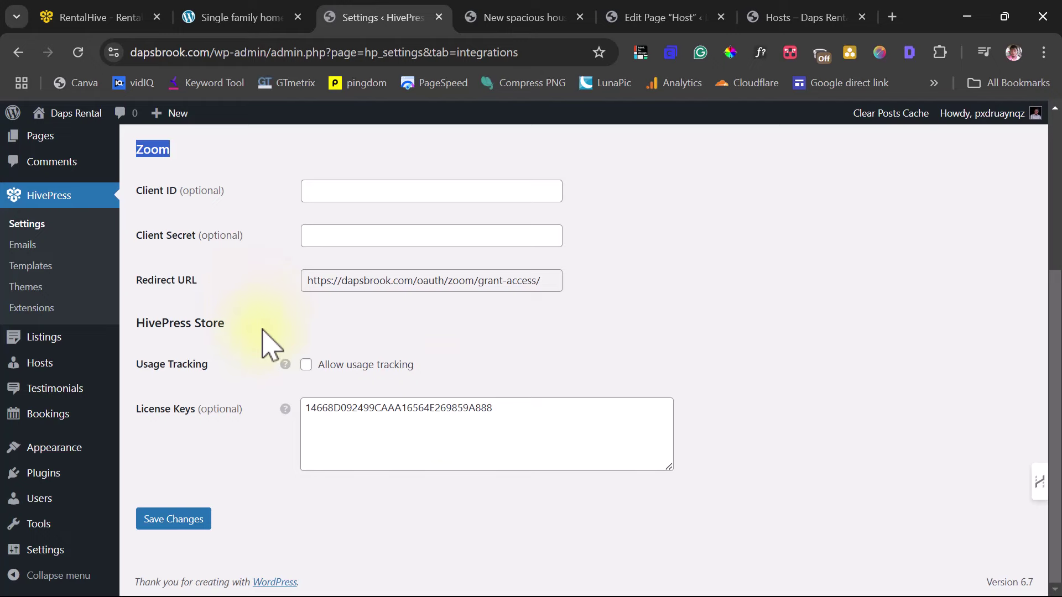
{"action": "scroll", "coordinate": [644, 310], "scroll_direction": "up", "scroll_amount": 5}
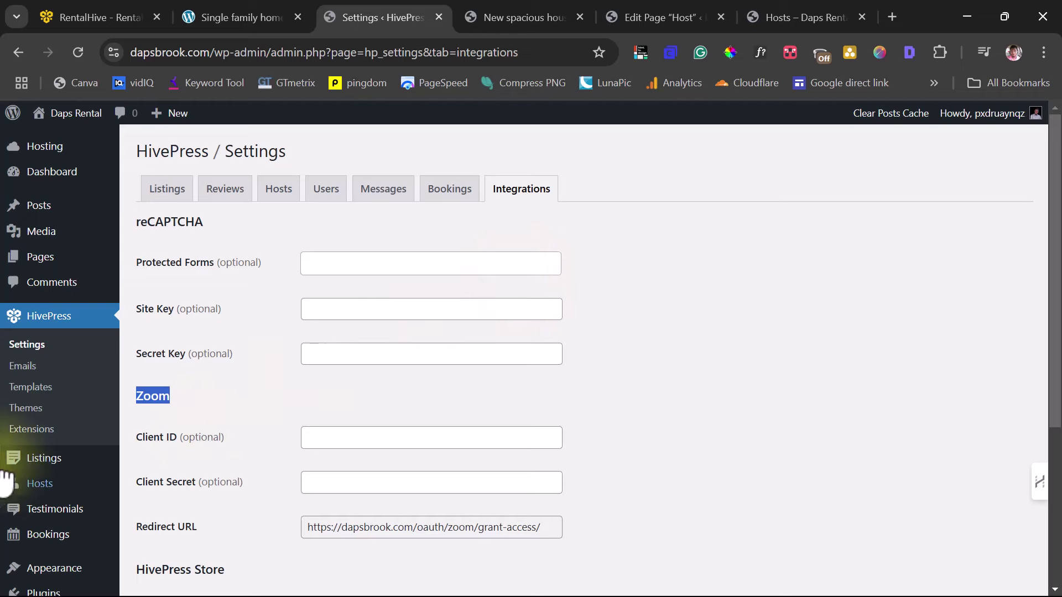
Open a new HivePress email and examine the events that can trigger it, leaving the email blank
{"action": "left_click", "coordinate": [20, 368]}
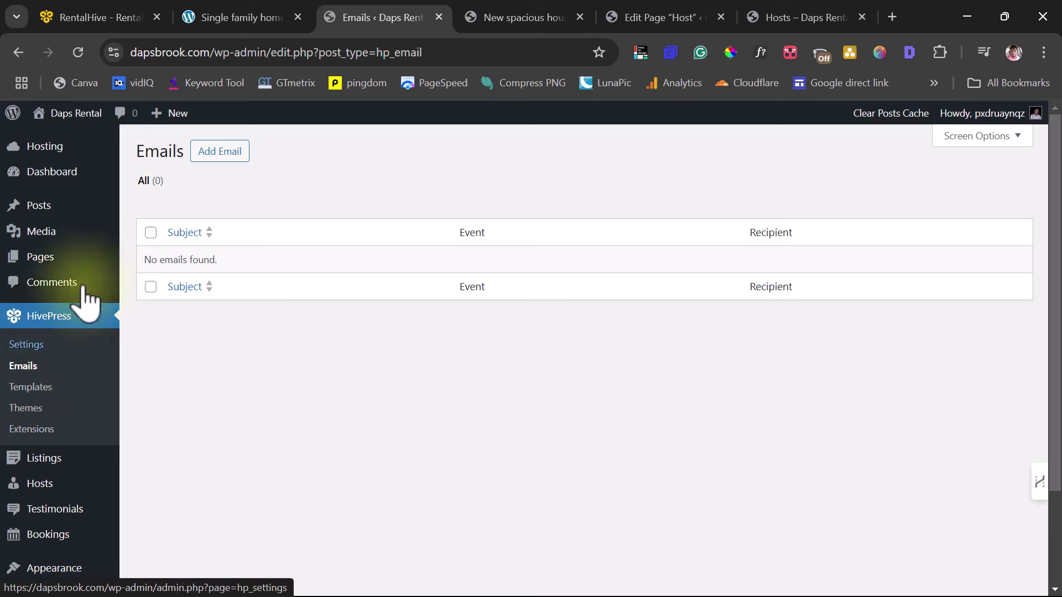
{"action": "left_click", "coordinate": [213, 156]}
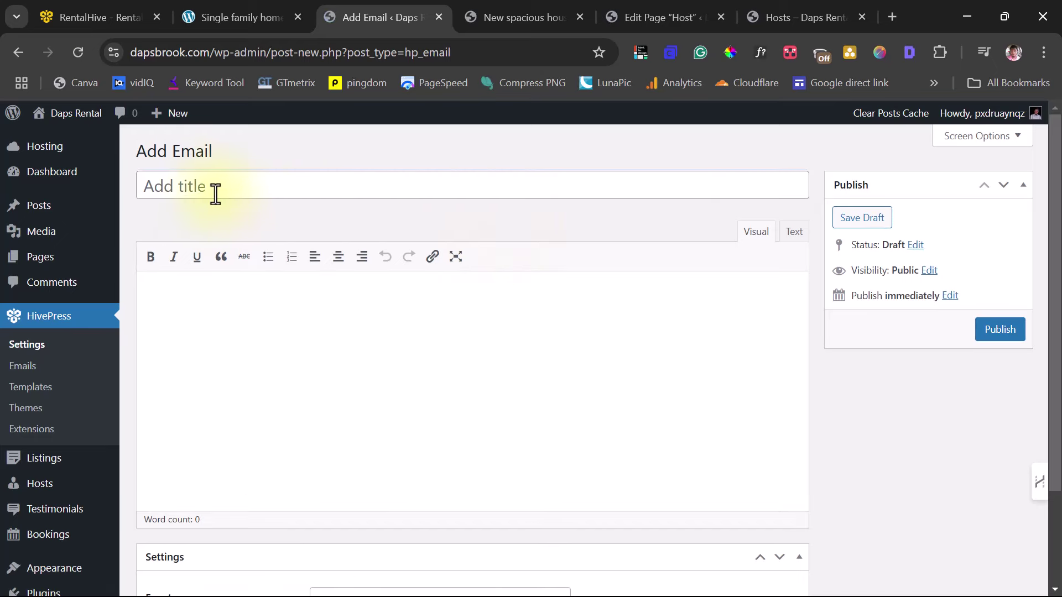
{"action": "left_click", "coordinate": [197, 190]}
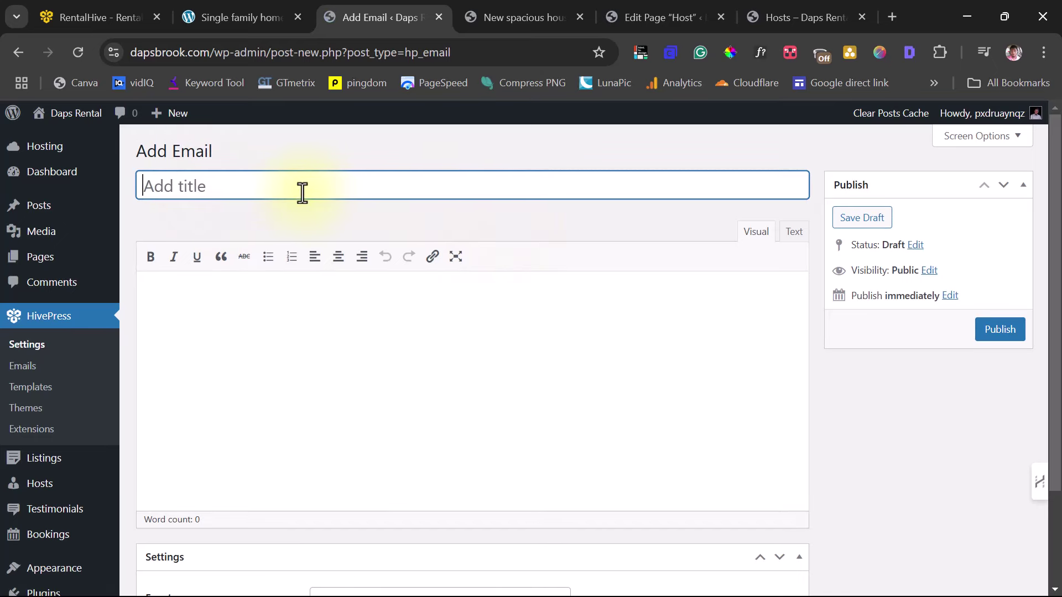
{"action": "scroll", "coordinate": [302, 193], "scroll_direction": "down", "scroll_amount": 3}
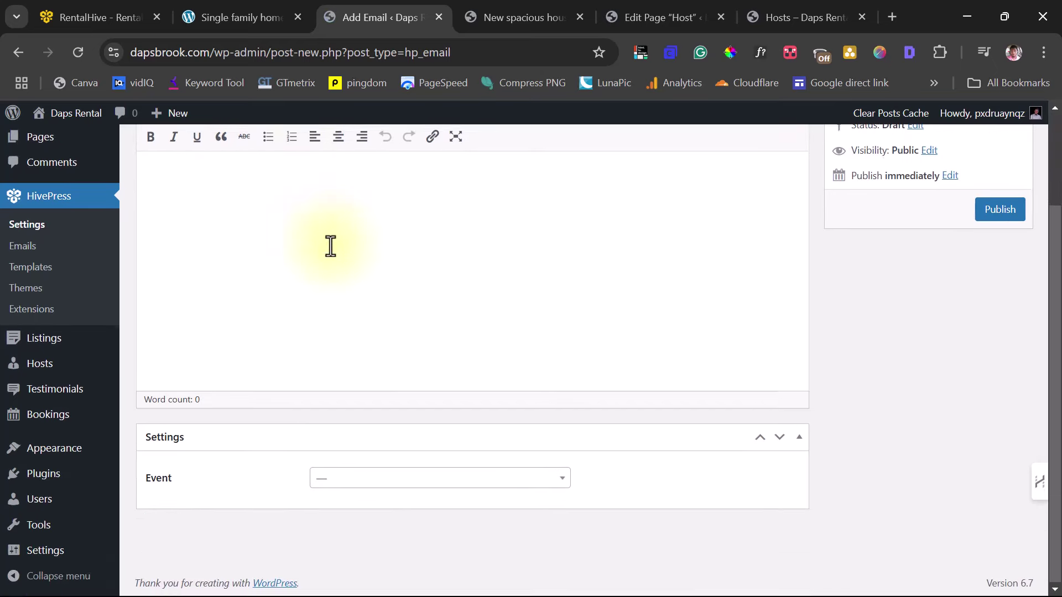
{"action": "left_click", "coordinate": [378, 480]}
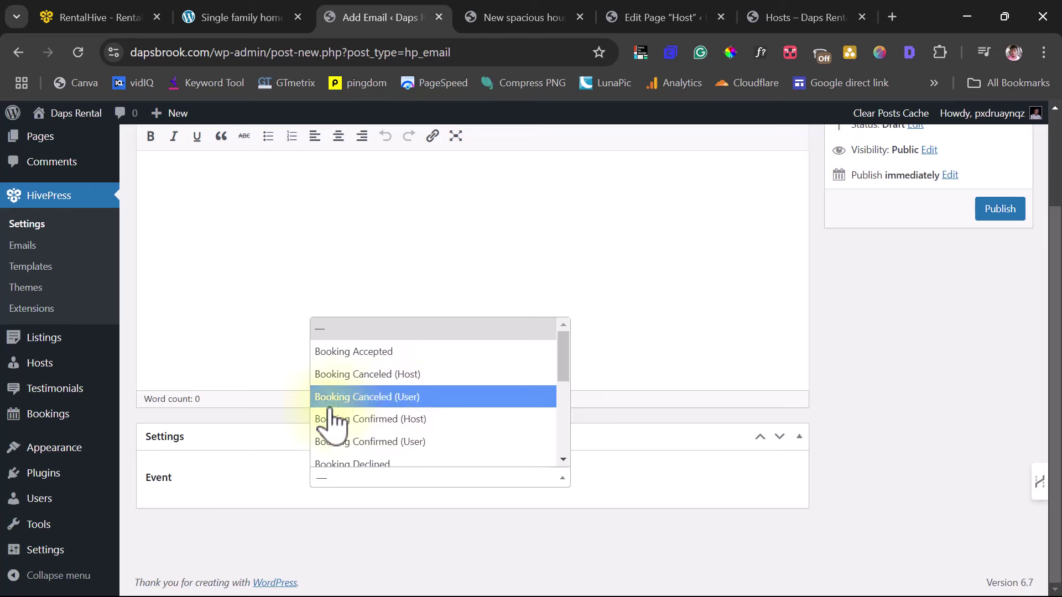
{"action": "scroll", "coordinate": [462, 442], "scroll_direction": "down", "scroll_amount": 5}
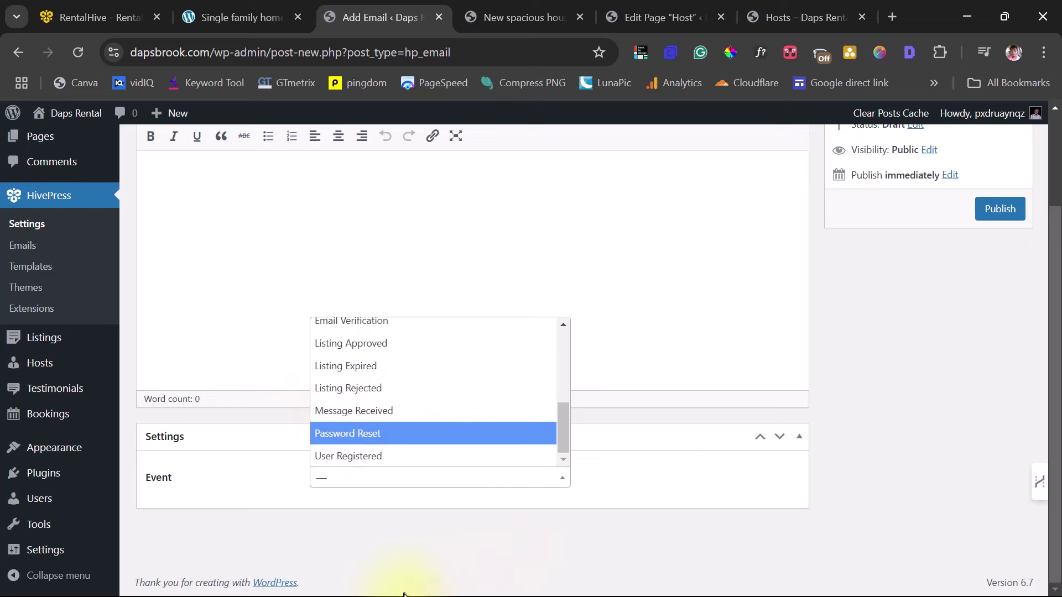
{"action": "left_click", "coordinate": [361, 542]}
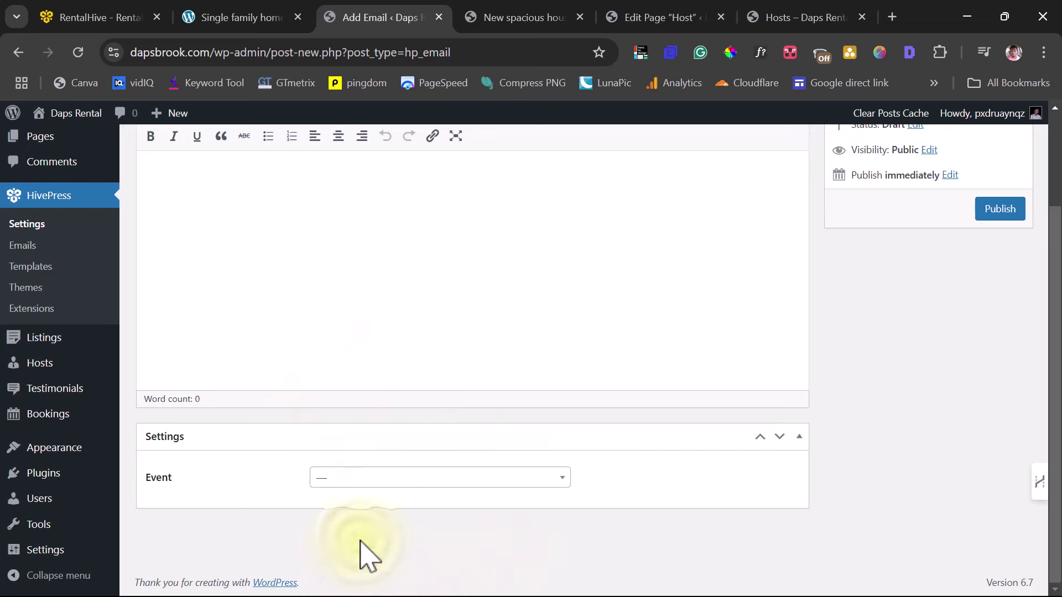
{"action": "scroll", "coordinate": [517, 539], "scroll_direction": "up", "scroll_amount": 3}
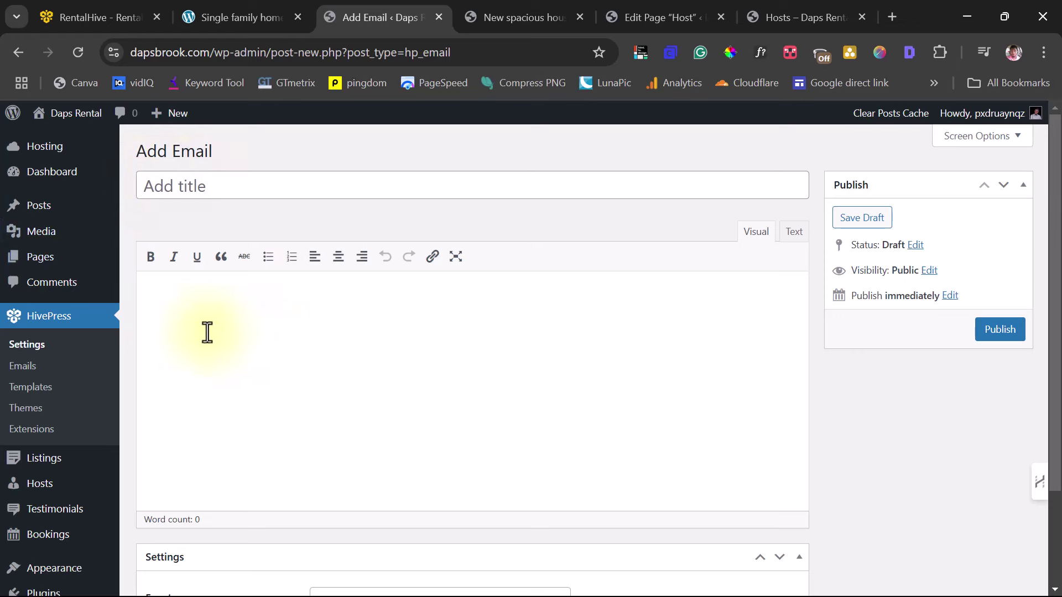
{"action": "left_click", "coordinate": [159, 287]}
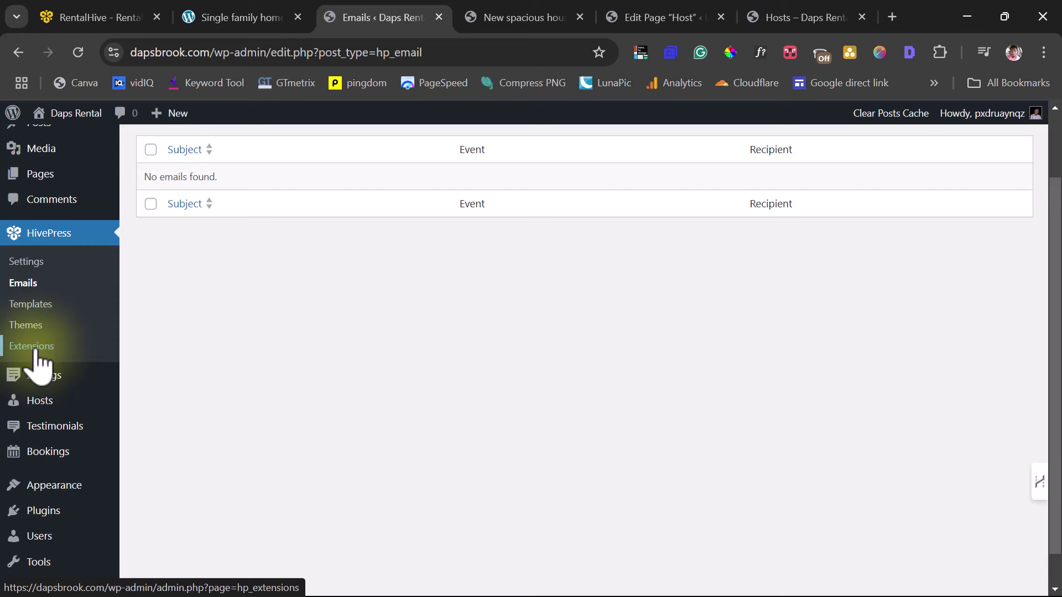
Open the HivePress extensions page and examine the available add-ons, from Bookings and Marketplace through to Claim Listings and Geolocation
{"action": "left_click", "coordinate": [33, 347]}
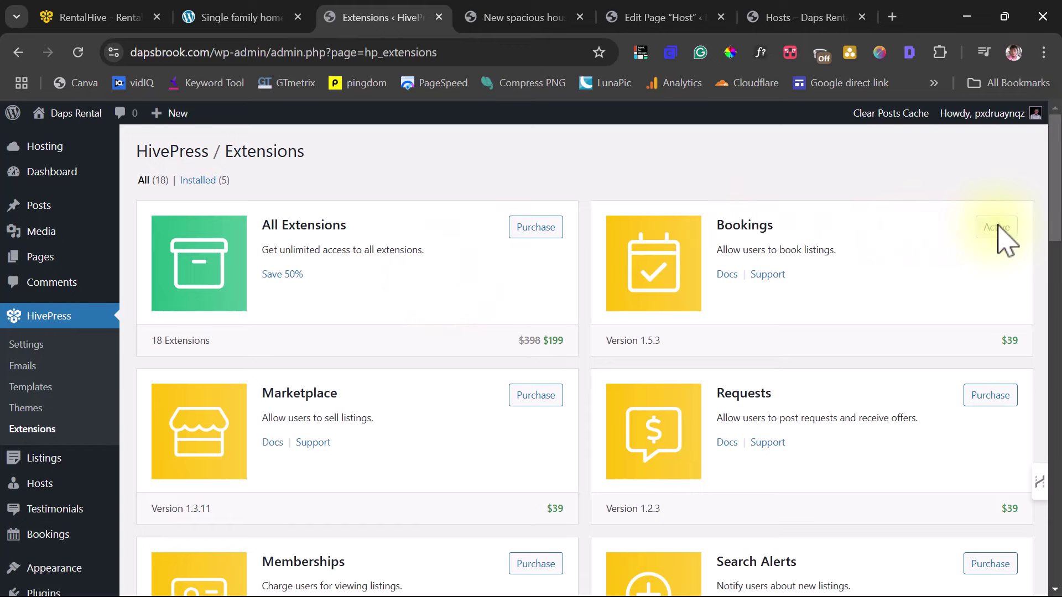
{"action": "scroll", "coordinate": [920, 249], "scroll_direction": "down", "scroll_amount": 3}
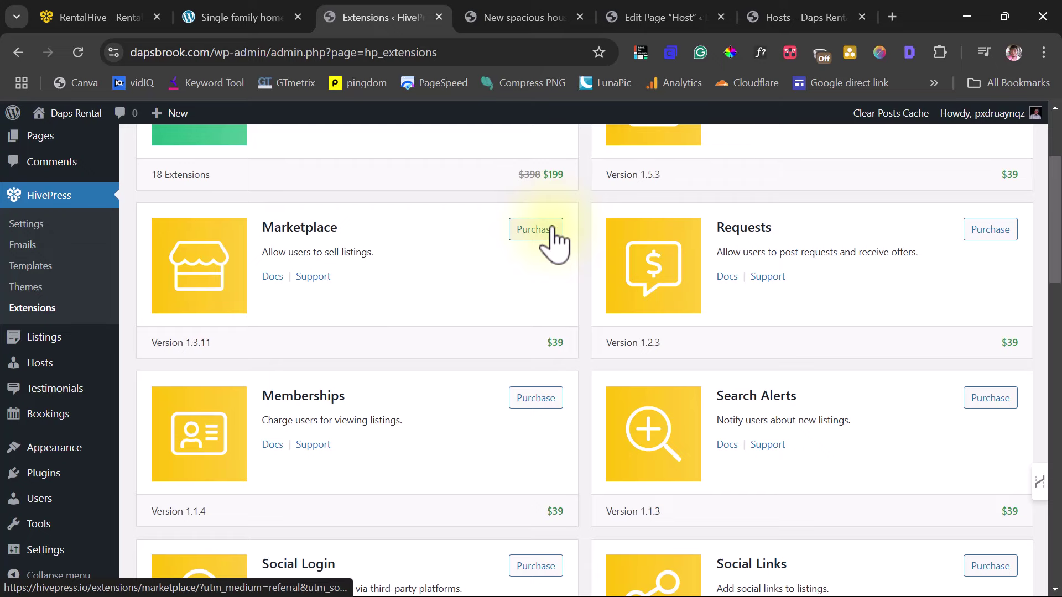
{"action": "scroll", "coordinate": [559, 312], "scroll_direction": "down", "scroll_amount": 1}
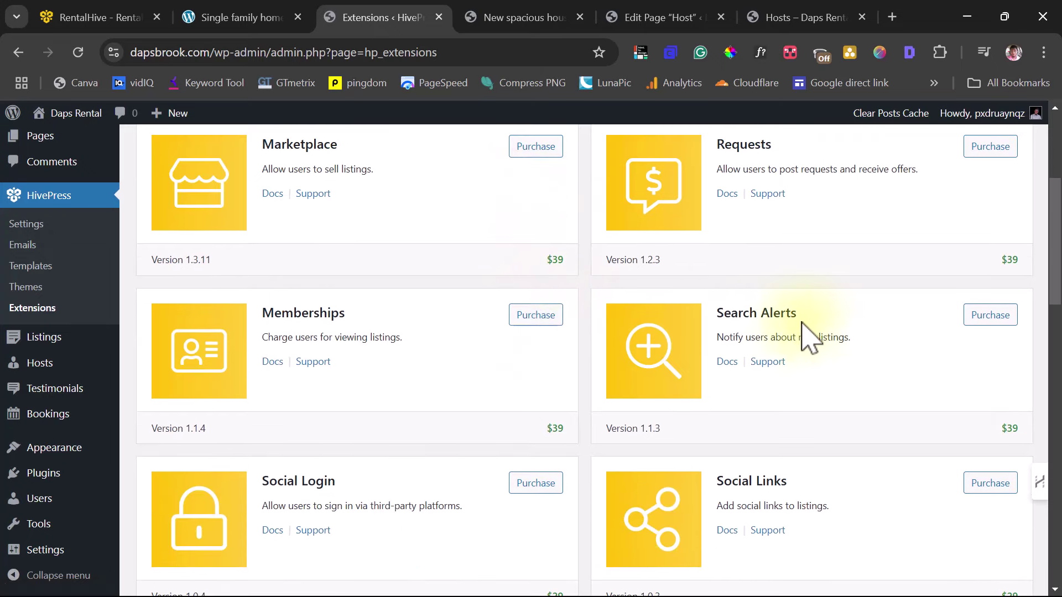
{"action": "scroll", "coordinate": [824, 344], "scroll_direction": "down", "scroll_amount": 3}
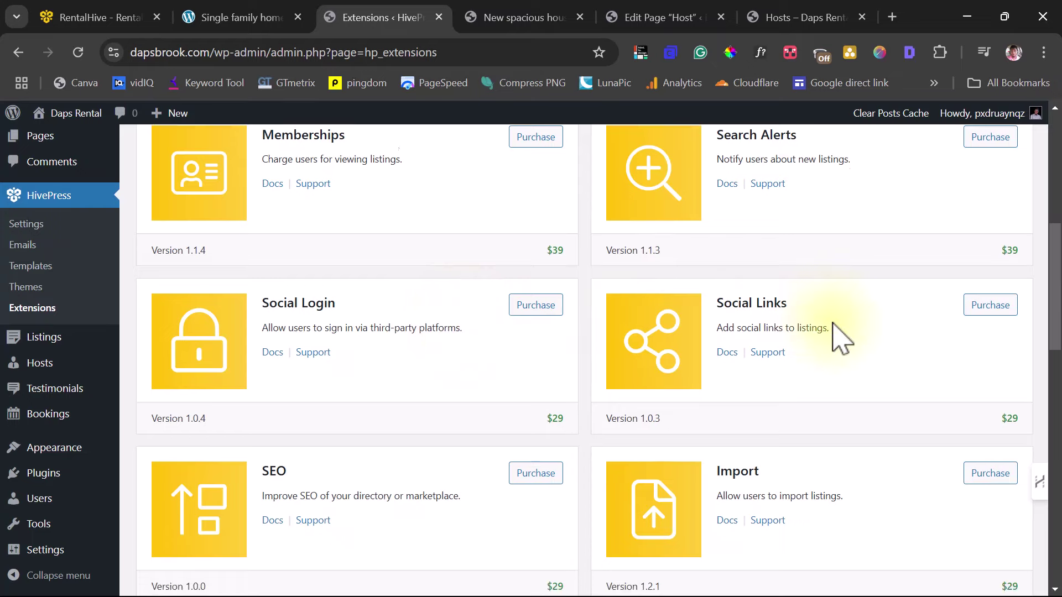
{"action": "scroll", "coordinate": [770, 332], "scroll_direction": "down", "scroll_amount": 3}
{"action": "scroll", "coordinate": [796, 339], "scroll_direction": "down", "scroll_amount": 2}
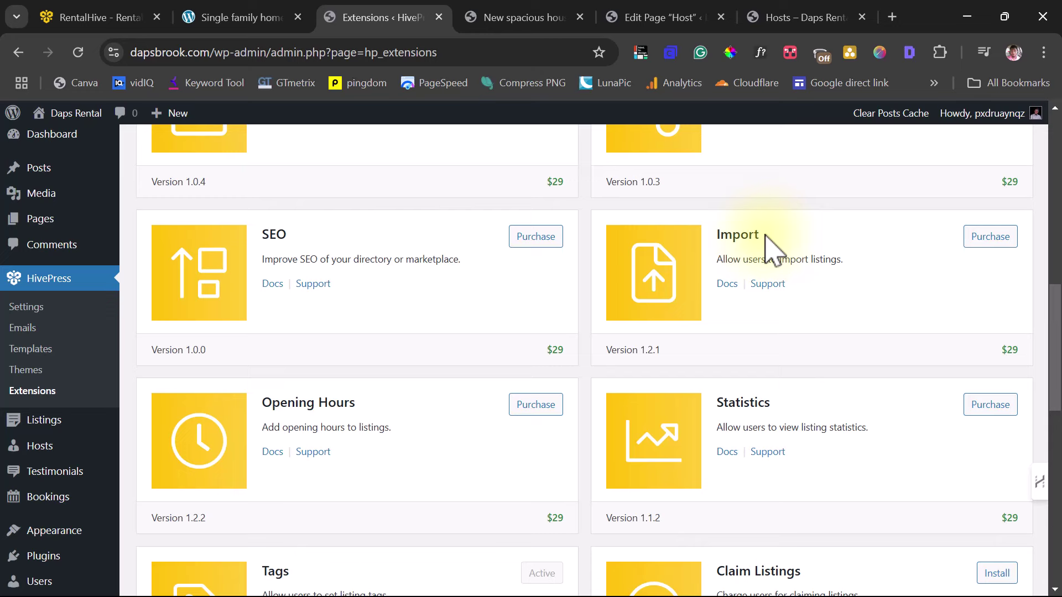
{"action": "scroll", "coordinate": [765, 248], "scroll_direction": "down", "scroll_amount": 2}
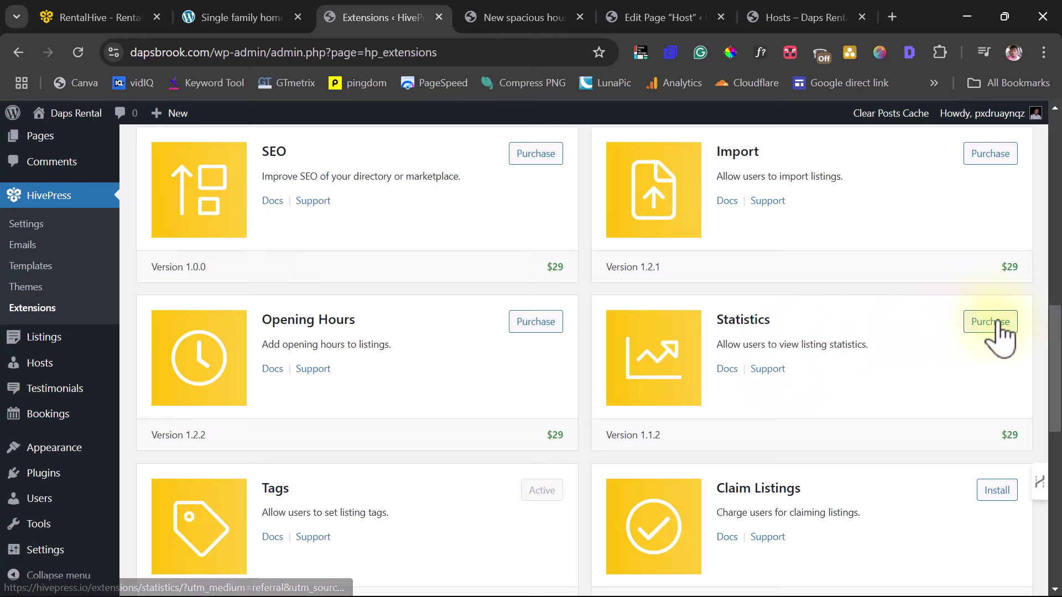
{"action": "scroll", "coordinate": [442, 335], "scroll_direction": "down", "scroll_amount": 4}
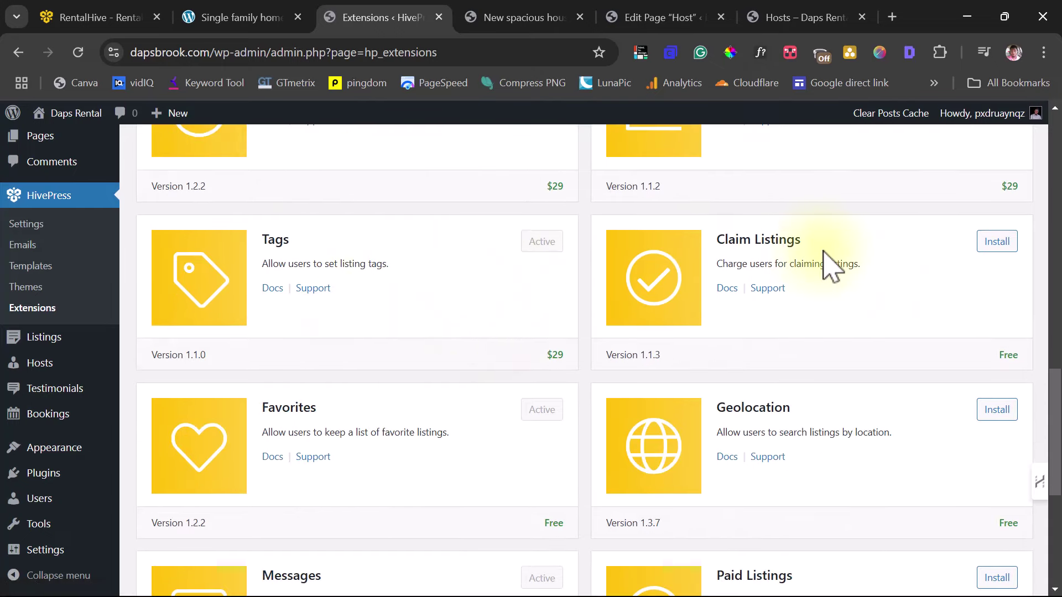
Install and activate the free HivePress Paid Listings extension and check its entry among the installed plugins
{"action": "scroll", "coordinate": [829, 265], "scroll_direction": "down", "scroll_amount": 4}
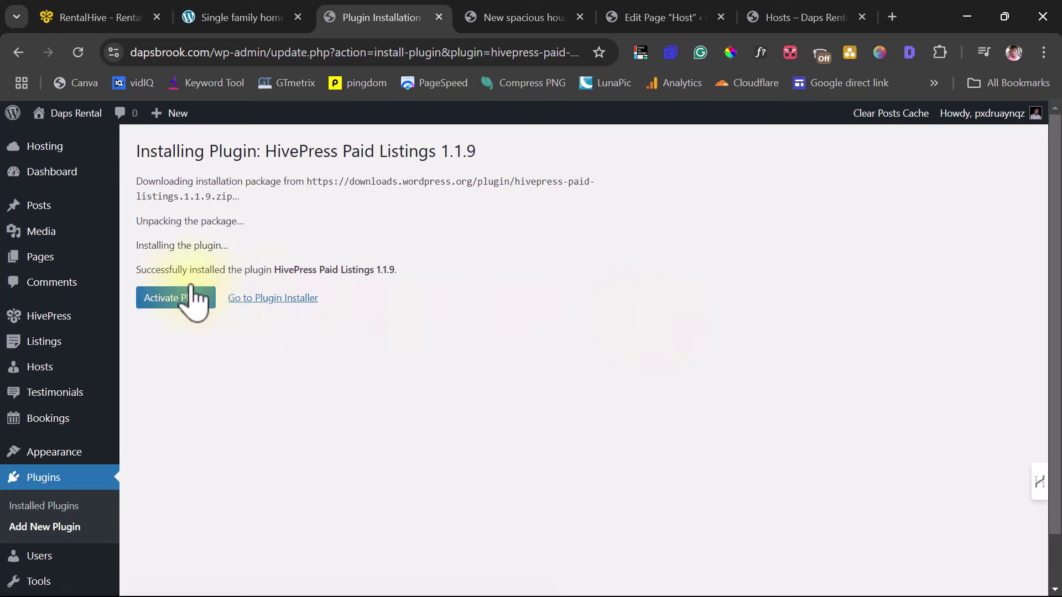
{"action": "left_click", "coordinate": [160, 301]}
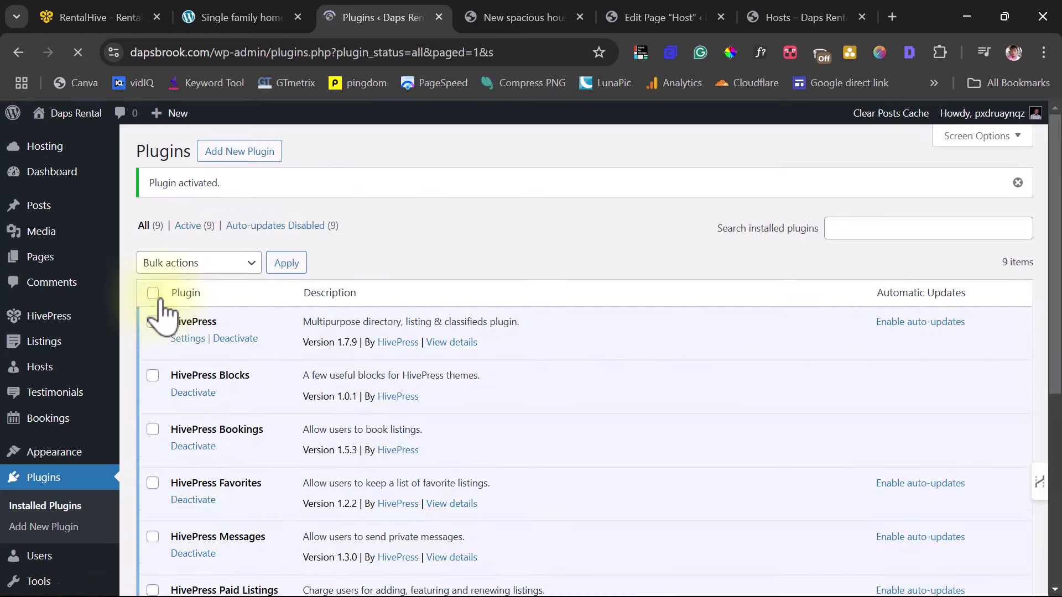
{"action": "scroll", "coordinate": [485, 304], "scroll_direction": "down", "scroll_amount": 5}
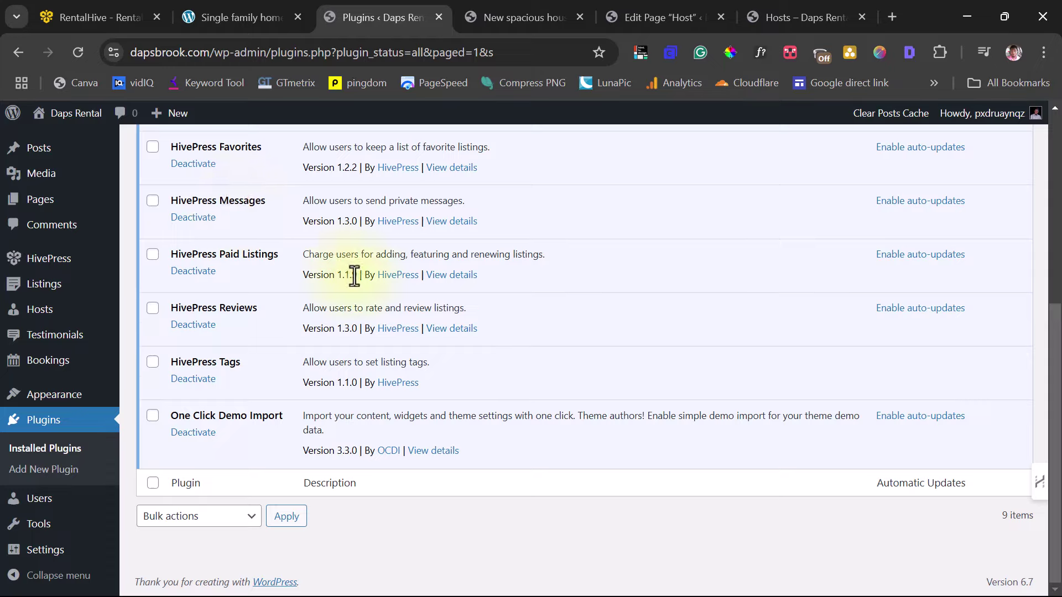
{"action": "scroll", "coordinate": [354, 275], "scroll_direction": "up", "scroll_amount": 4}
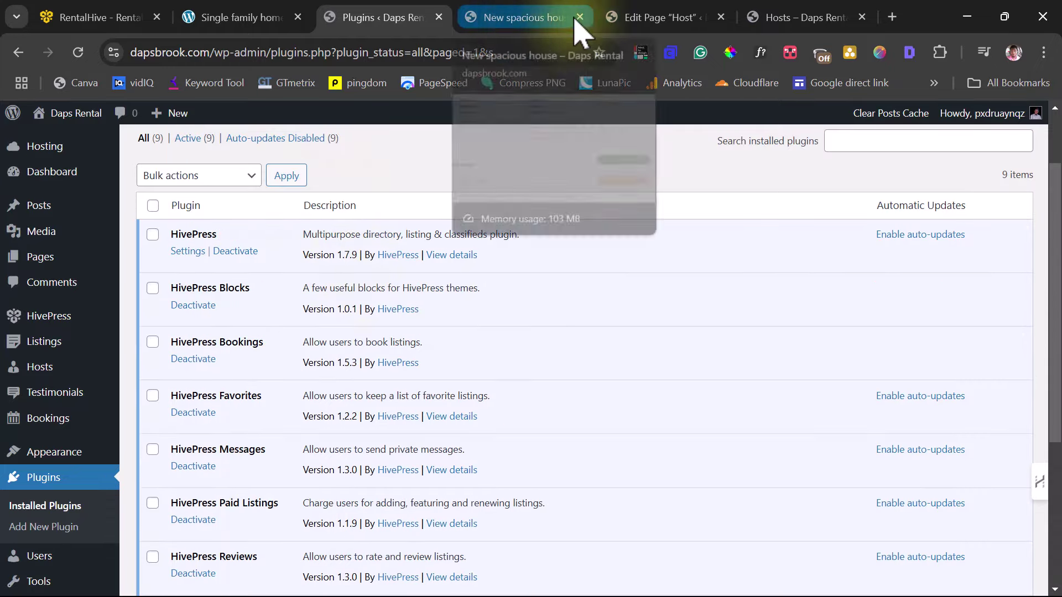
Start booking the New spacious house listing for November 22, 2024 in the 6:00 am - 8:00 am slot
{"action": "left_click", "coordinate": [522, 21]}
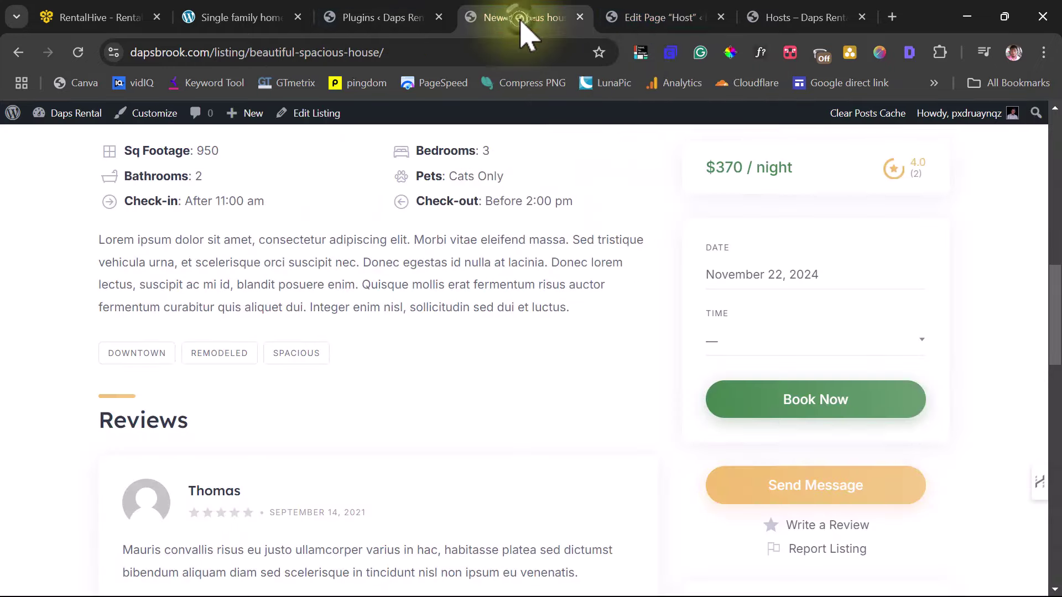
{"action": "scroll", "coordinate": [572, 190], "scroll_direction": "up", "scroll_amount": 10}
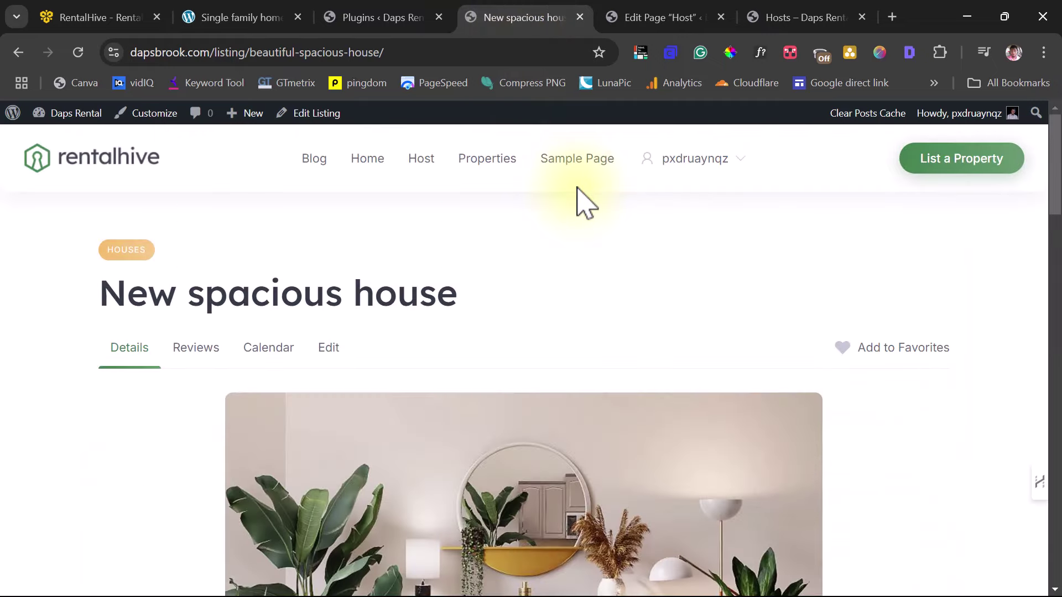
{"action": "scroll", "coordinate": [586, 205], "scroll_direction": "down", "scroll_amount": 10}
{"action": "left_click", "coordinate": [748, 346]}
{"action": "scroll", "coordinate": [763, 458], "scroll_direction": "down", "scroll_amount": 1}
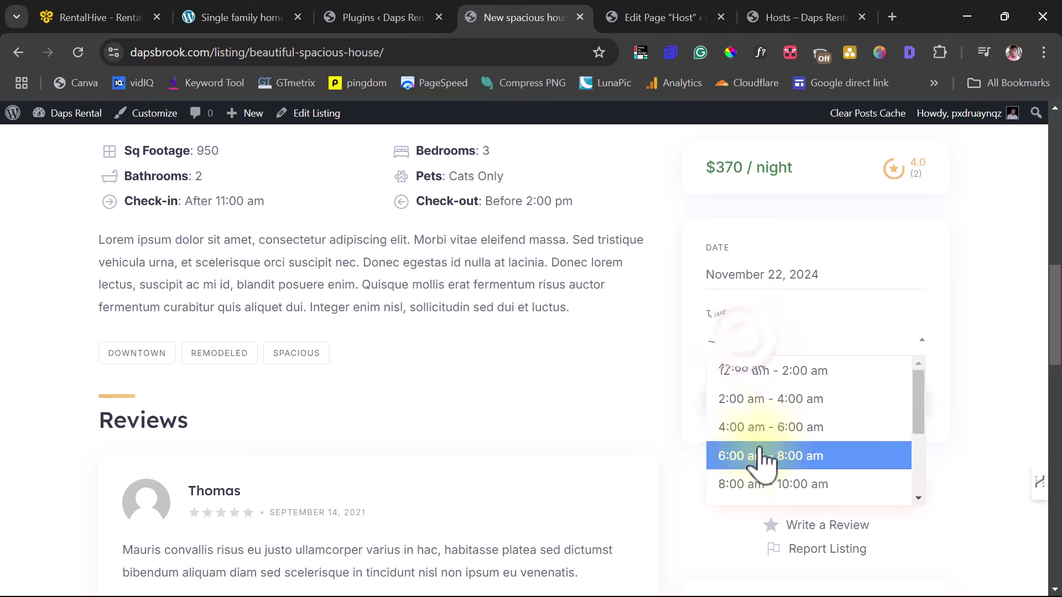
{"action": "left_click", "coordinate": [761, 459]}
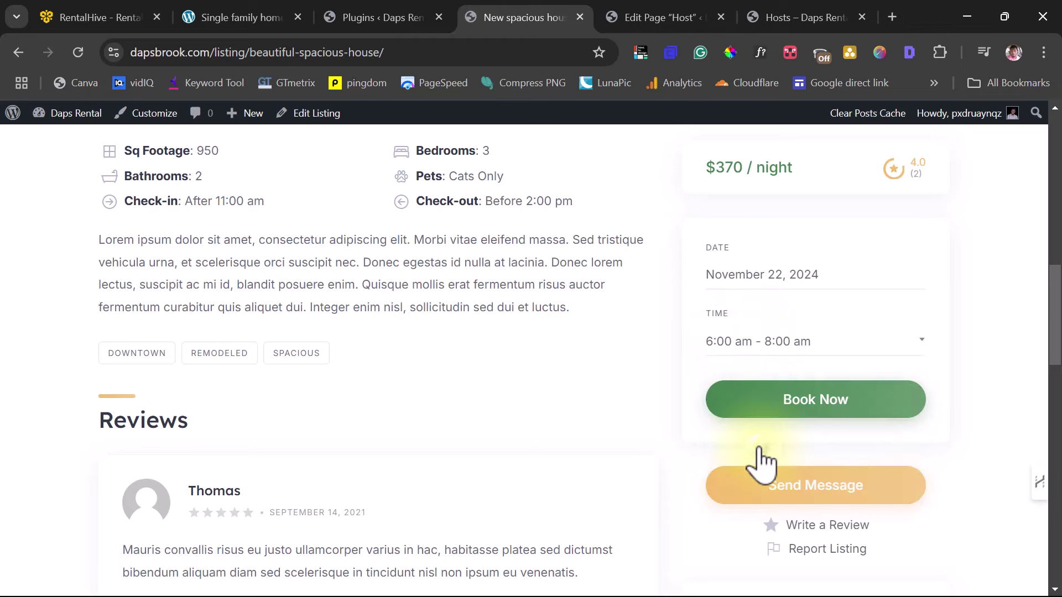
{"action": "left_click", "coordinate": [797, 398]}
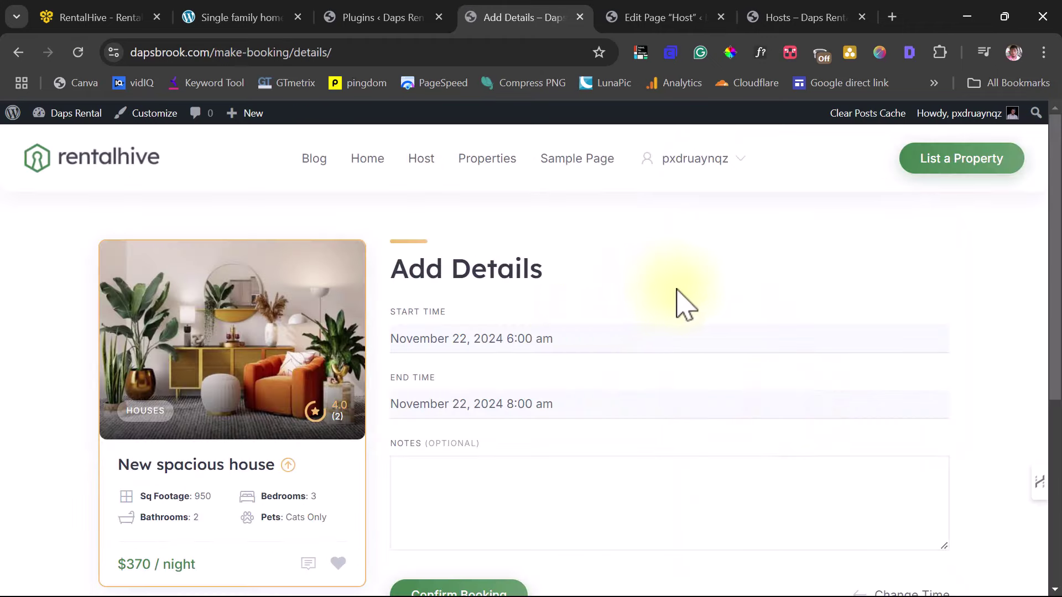
Confirm the booking with the note "I am keen about this listing" and view its details page
{"action": "scroll", "coordinate": [686, 304], "scroll_direction": "down", "scroll_amount": 3}
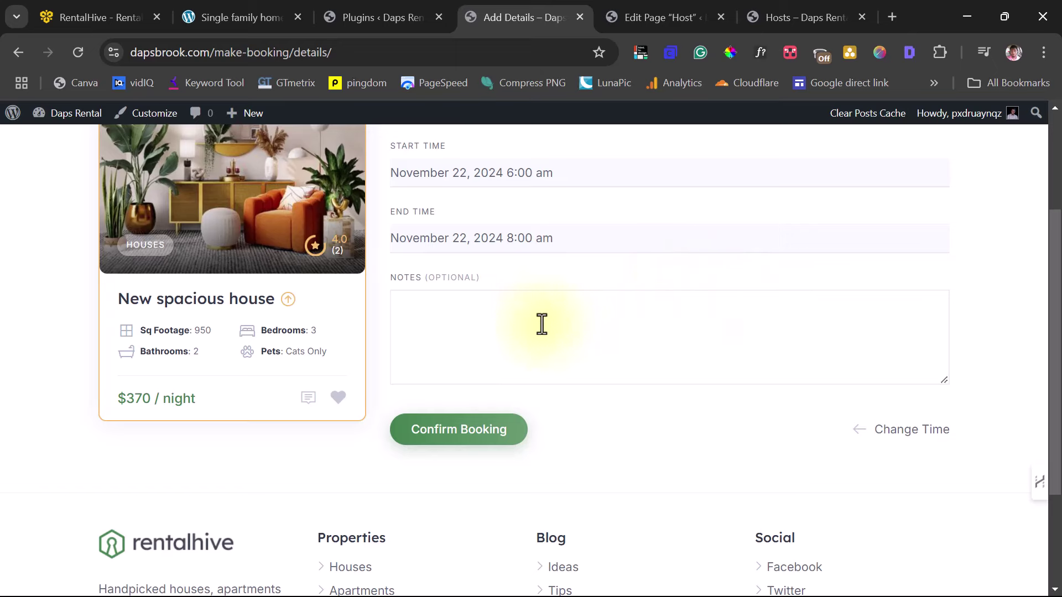
{"action": "left_click", "coordinate": [413, 304]}
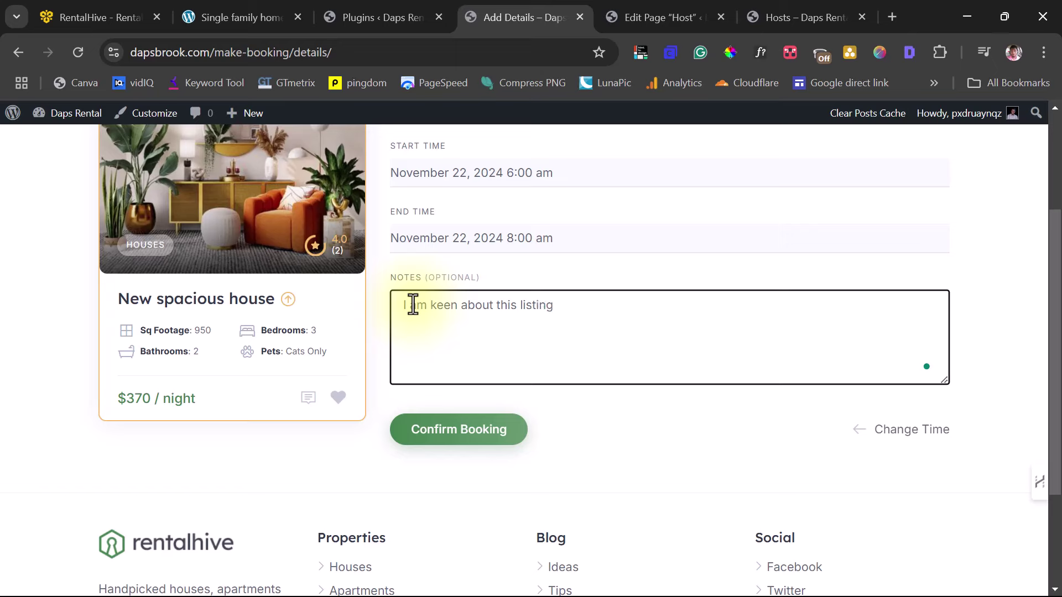
{"action": "left_click", "coordinate": [463, 434]}
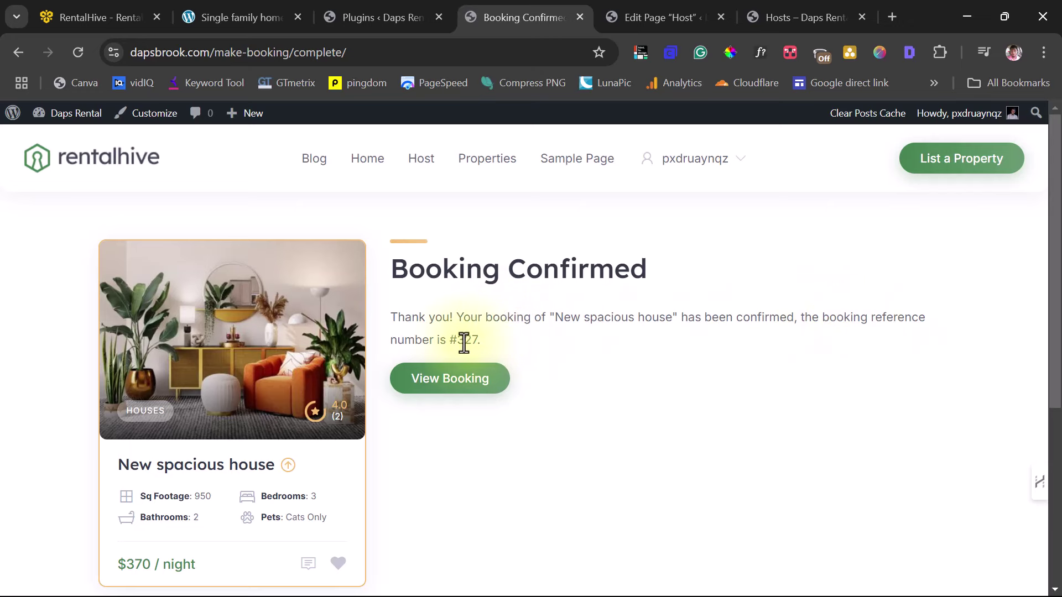
{"action": "left_click_drag", "start_coordinate": [481, 340], "coordinate": [458, 339]}
{"action": "left_click", "coordinate": [446, 380]}
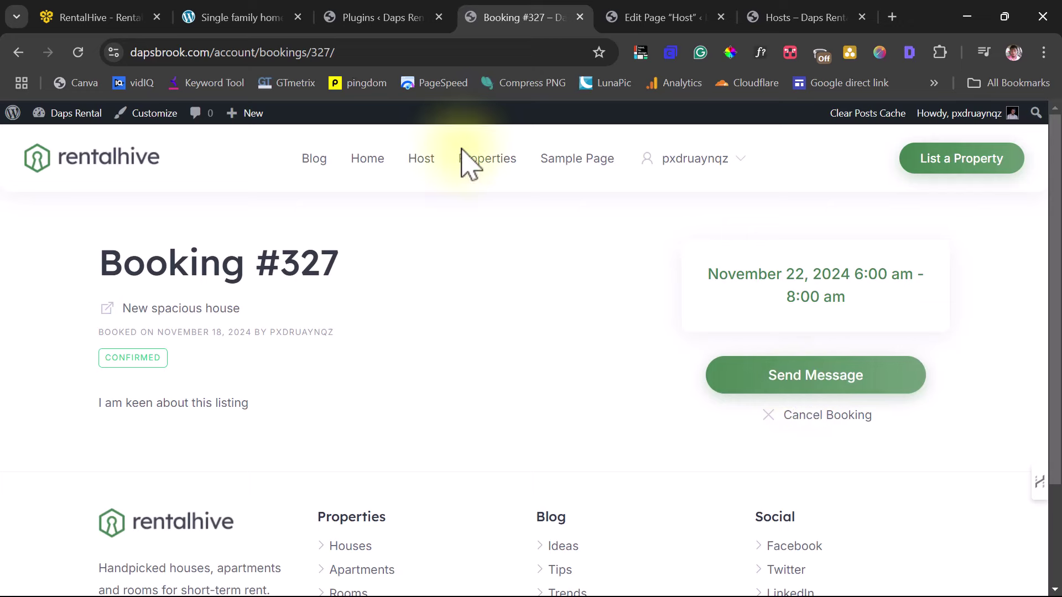
Review the New spacious house booking in the WordPress admin bookings list, including its available row actions
{"action": "left_click", "coordinate": [379, 22]}
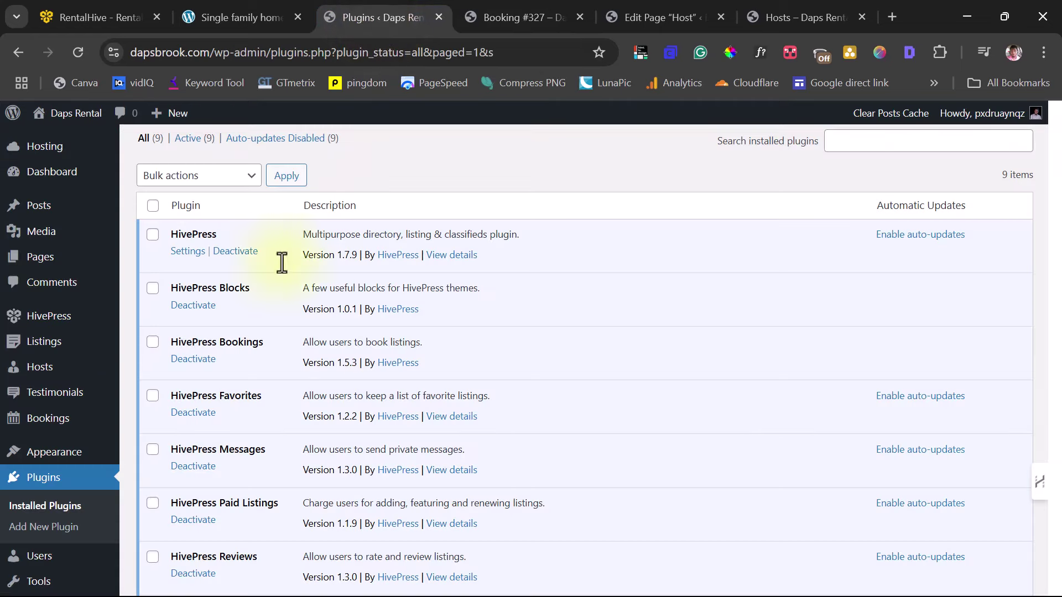
{"action": "mouse_move", "coordinate": [55, 421]}
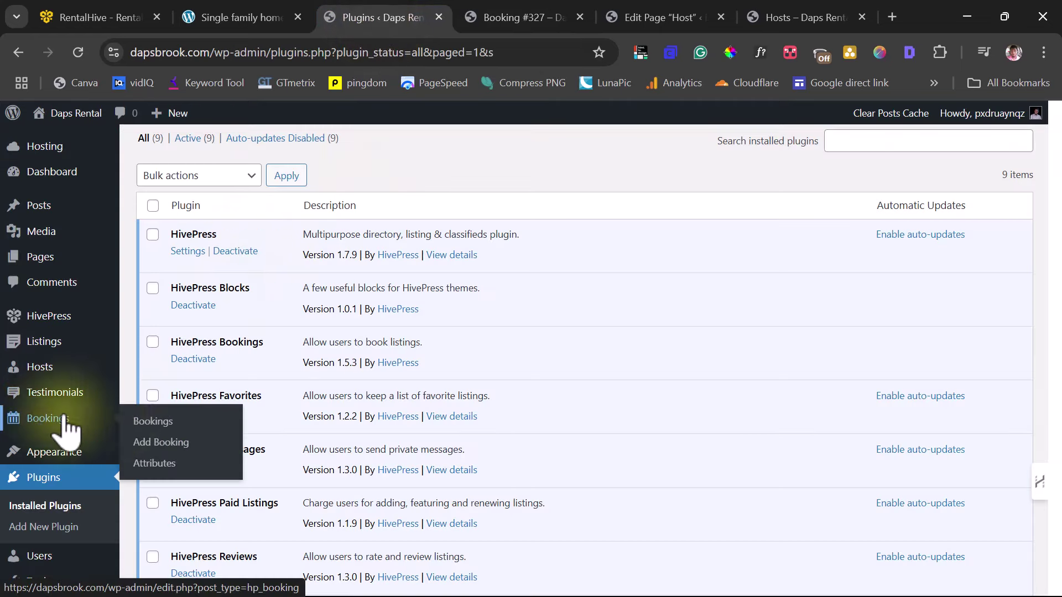
{"action": "left_click", "coordinate": [147, 424]}
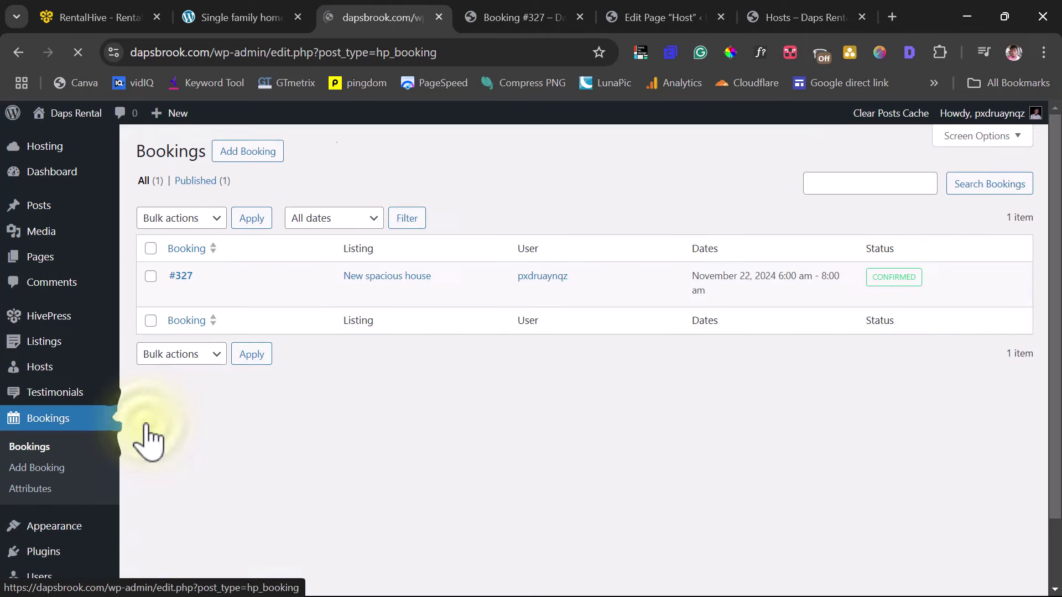
{"action": "mouse_move", "coordinate": [196, 290]}
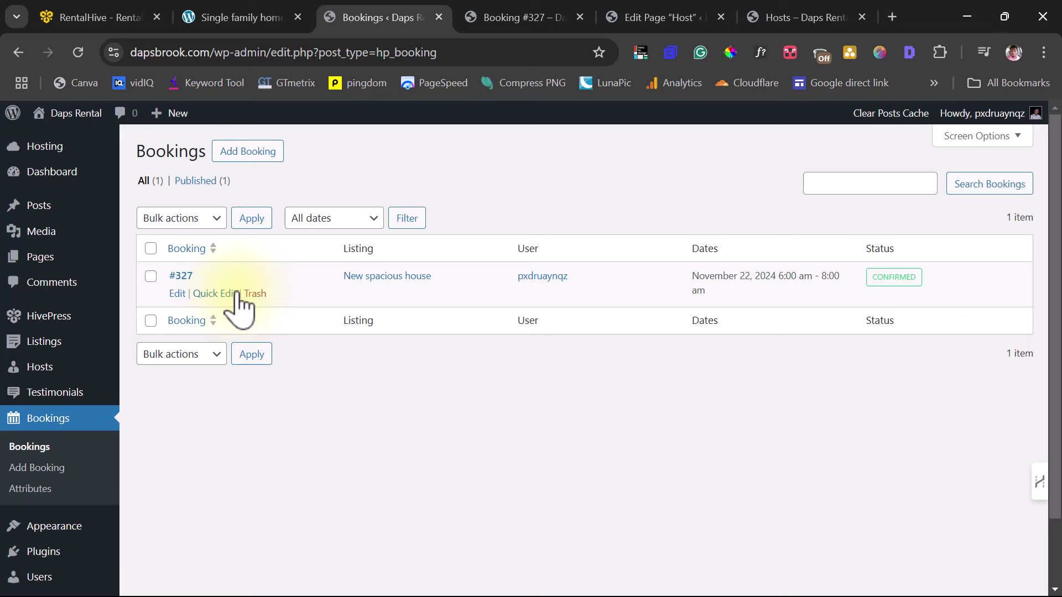
Upload hivepress-marketplace (1).zip from the Downloads folder as a new plugin, then install and activate it
{"action": "mouse_move", "coordinate": [64, 380]}
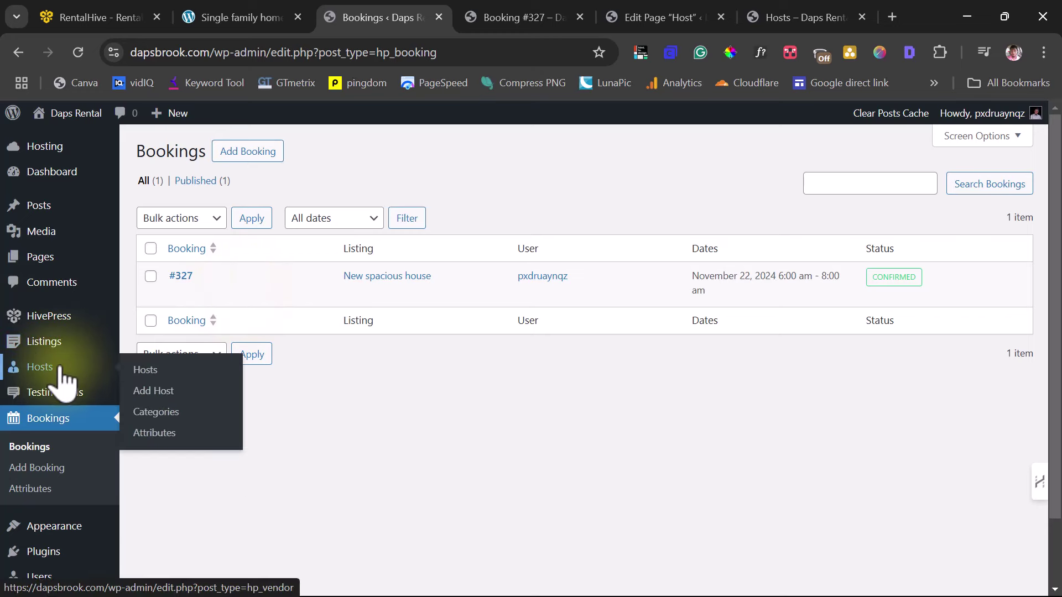
{"action": "mouse_move", "coordinate": [45, 558]}
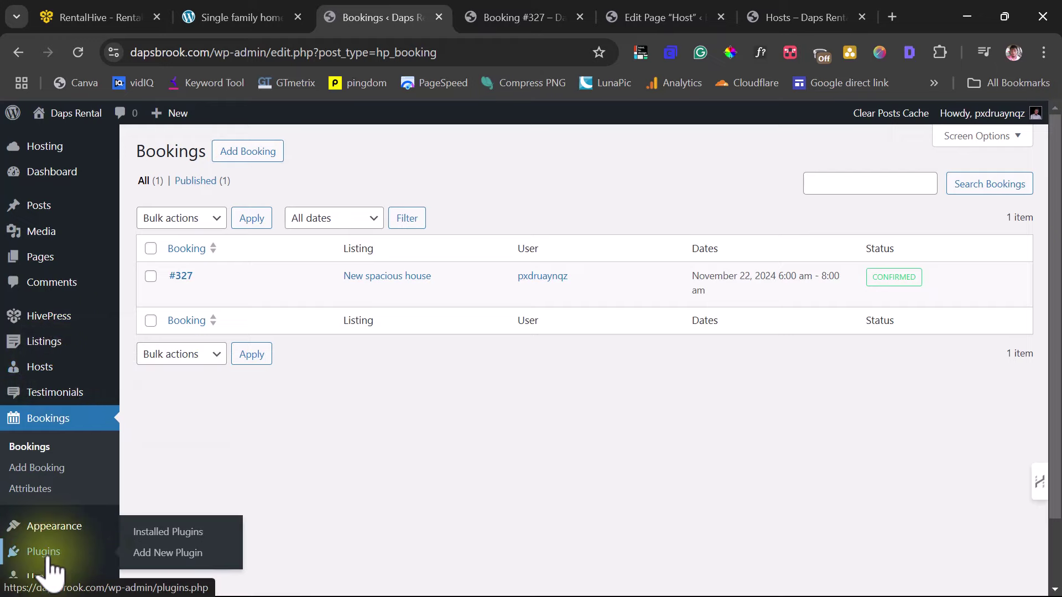
{"action": "left_click", "coordinate": [170, 553]}
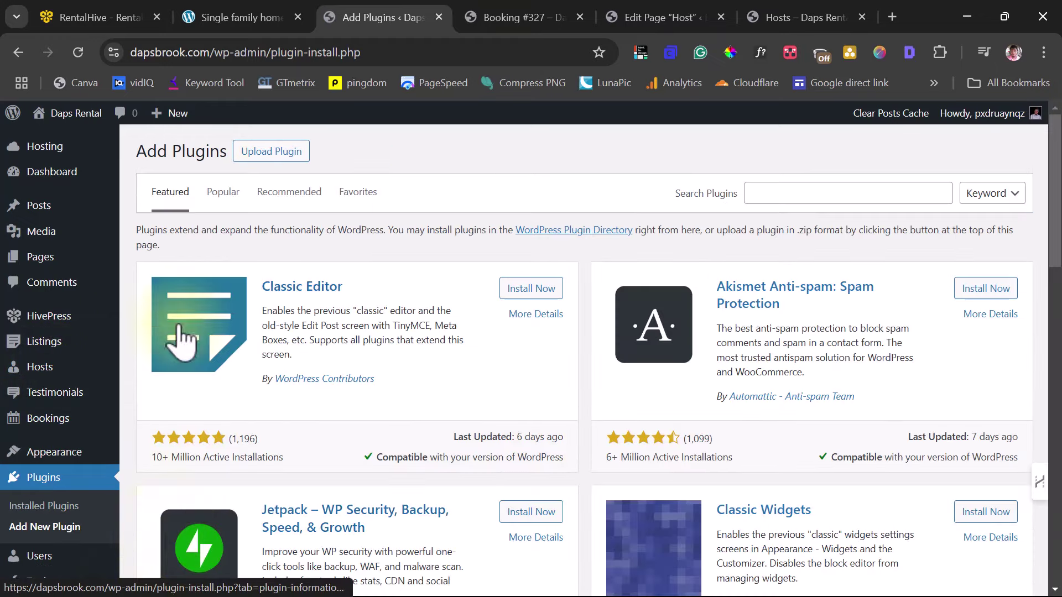
{"action": "left_click", "coordinate": [282, 154]}
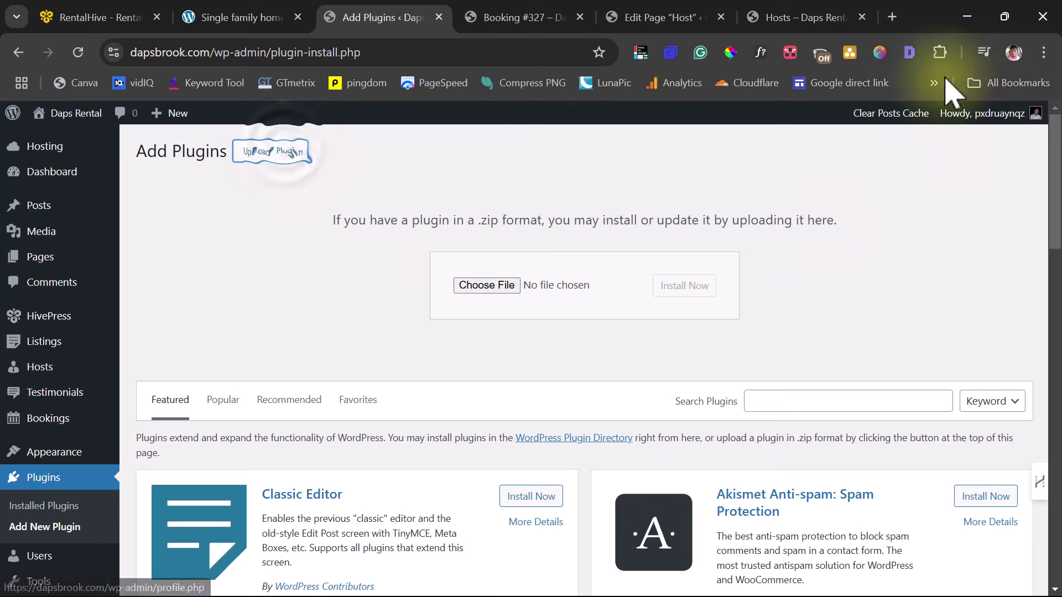
{"action": "left_click", "coordinate": [473, 285]}
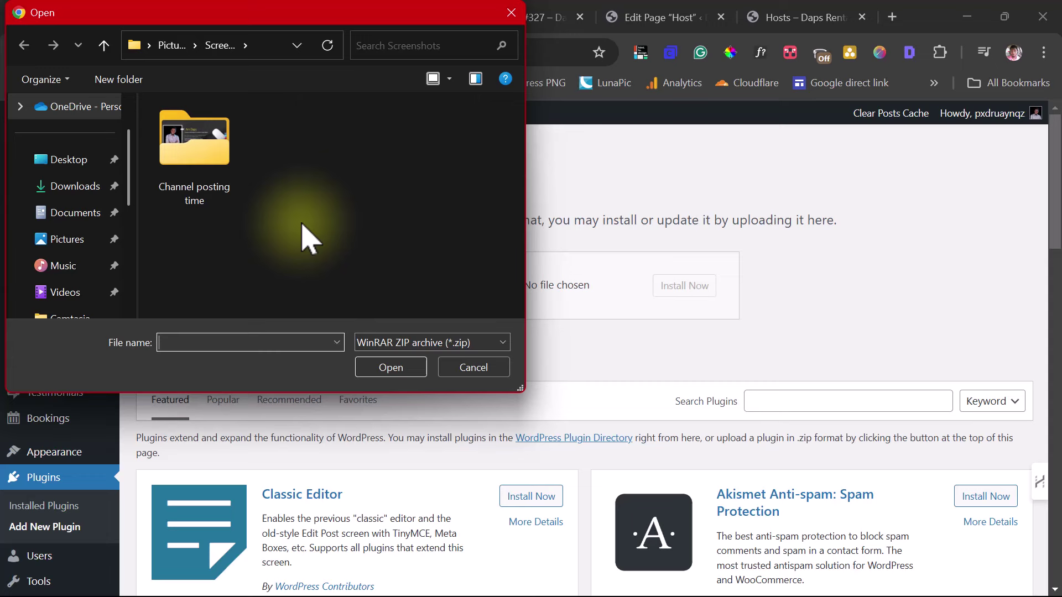
{"action": "left_click", "coordinate": [75, 186]}
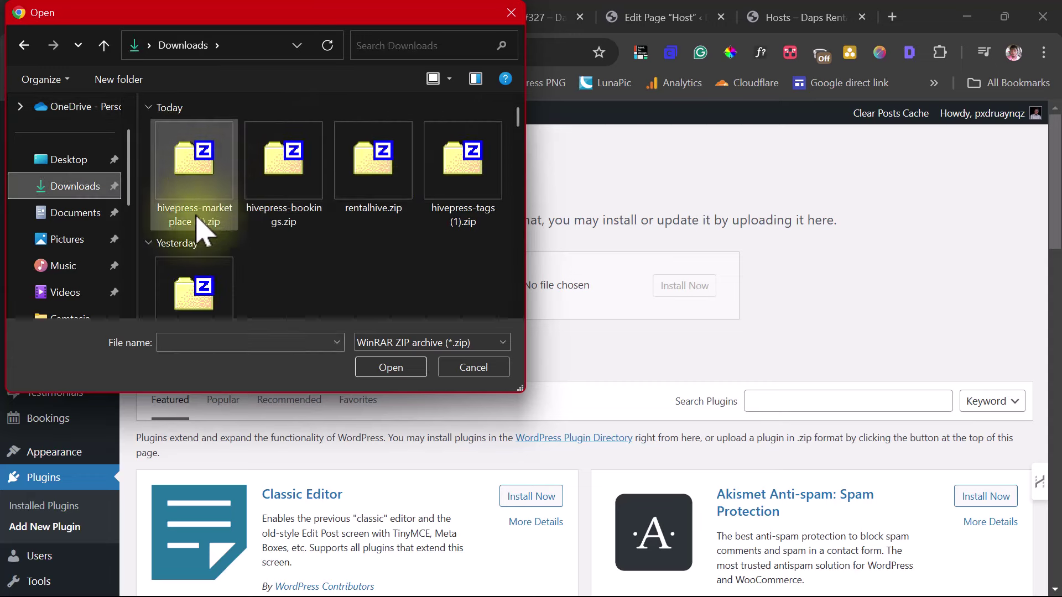
{"action": "left_click", "coordinate": [188, 159]}
{"action": "left_click", "coordinate": [390, 368]}
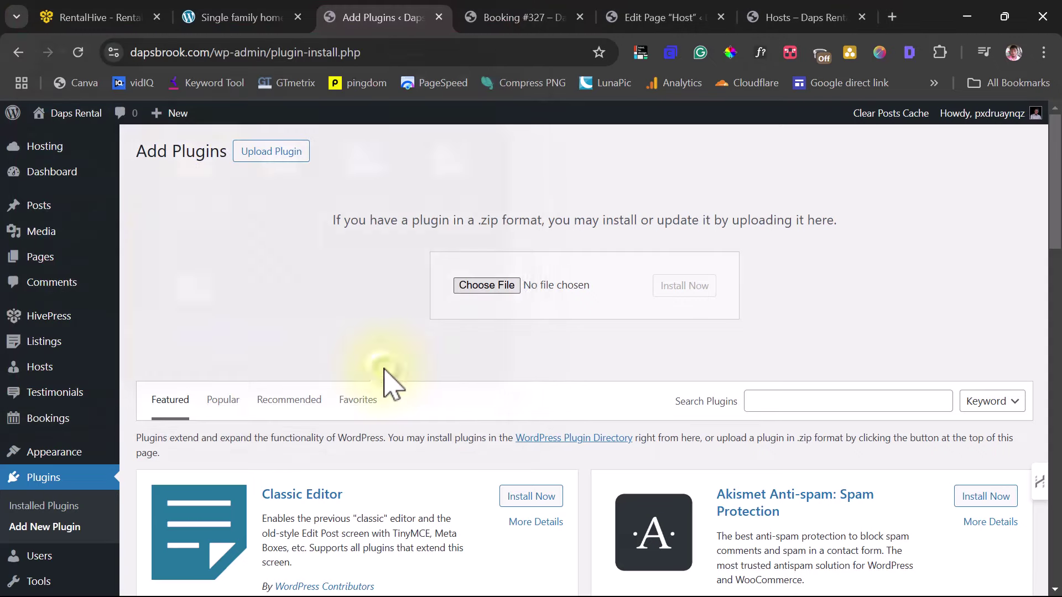
{"action": "left_click", "coordinate": [698, 288]}
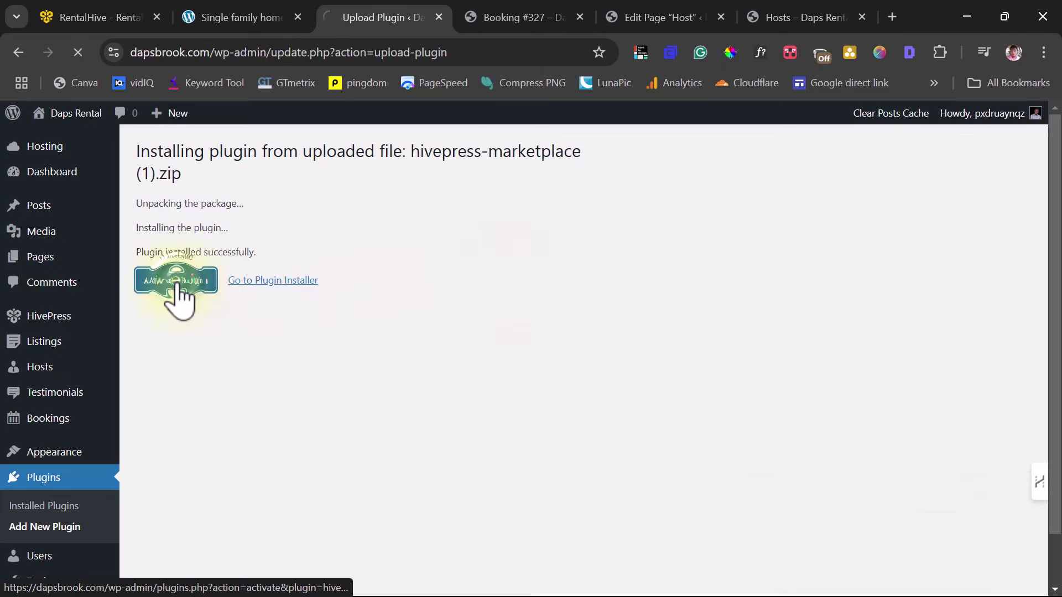
{"action": "left_click", "coordinate": [176, 282]}
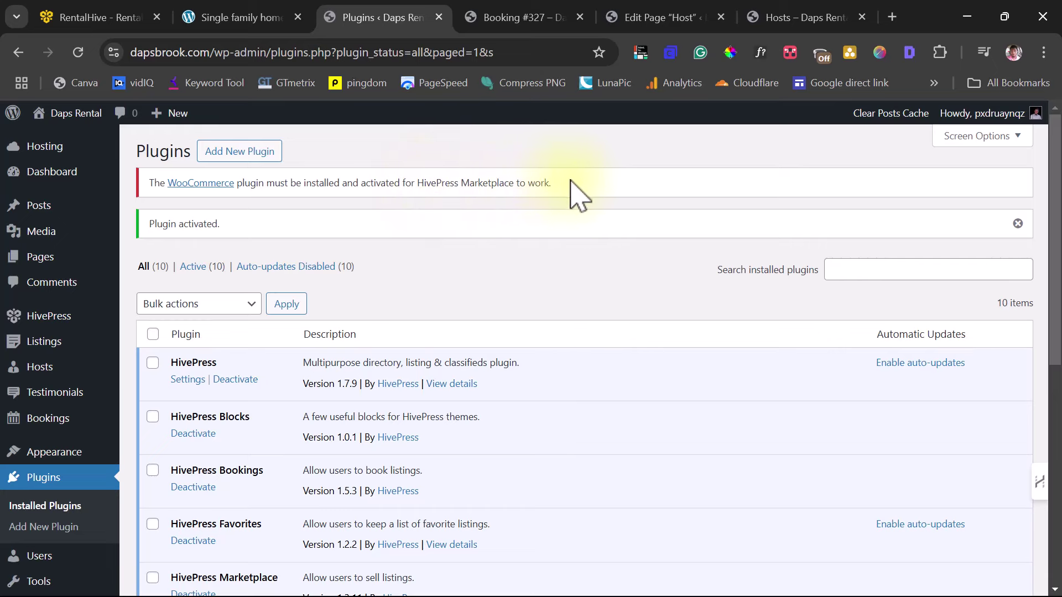
View the WordPress.org page of the WooCommerce plugin required by HivePress Marketplace and return to the installed plugins
{"action": "left_click", "coordinate": [202, 183]}
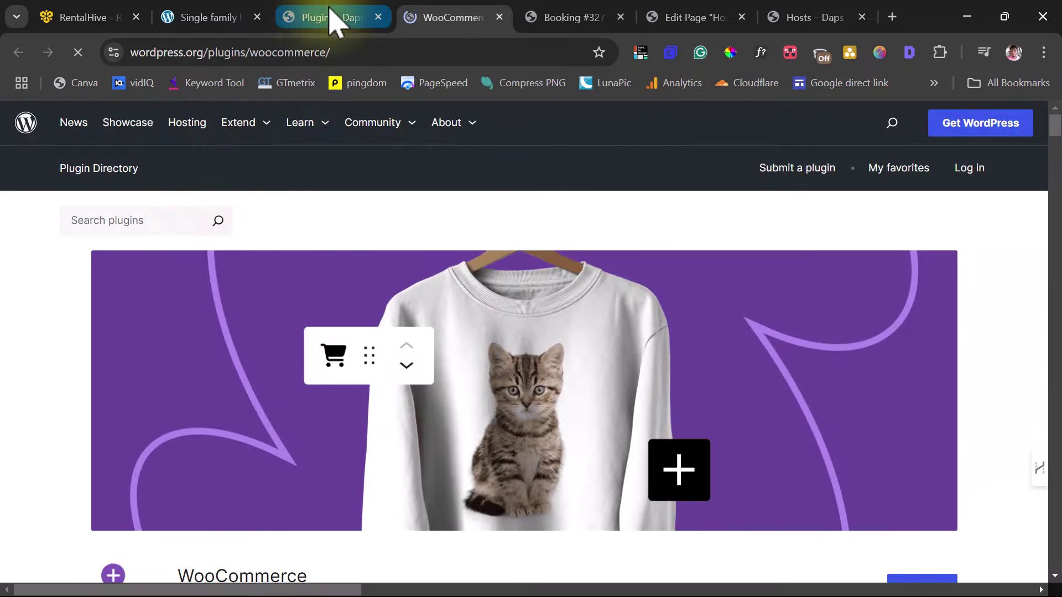
{"action": "left_click", "coordinate": [334, 17]}
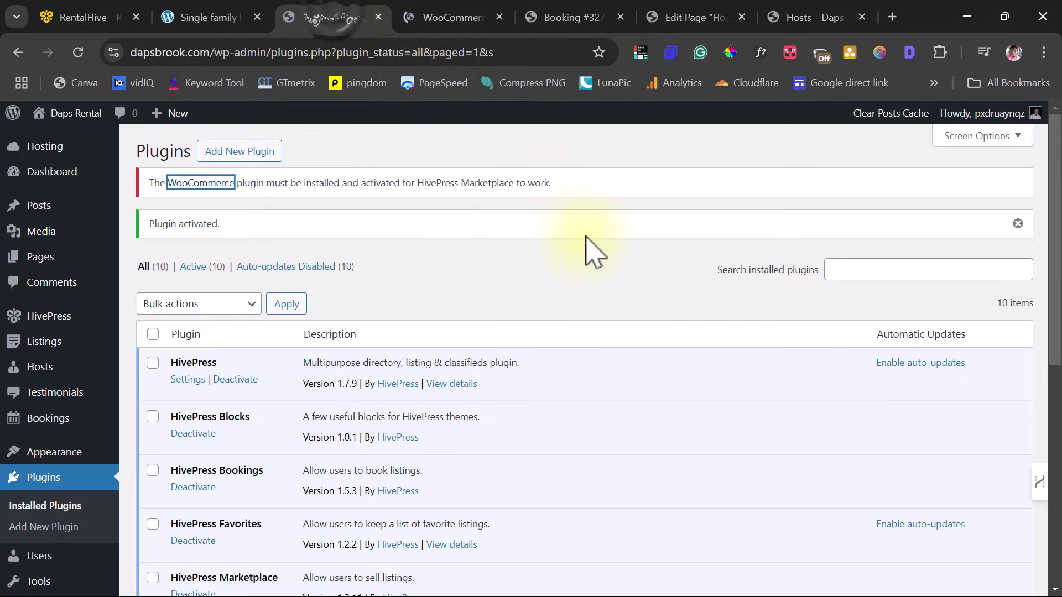
Search the plugin directory for "woocommerce", then install and activate the WooCommerce plugin
{"action": "scroll", "coordinate": [442, 270], "scroll_direction": "down", "scroll_amount": 3}
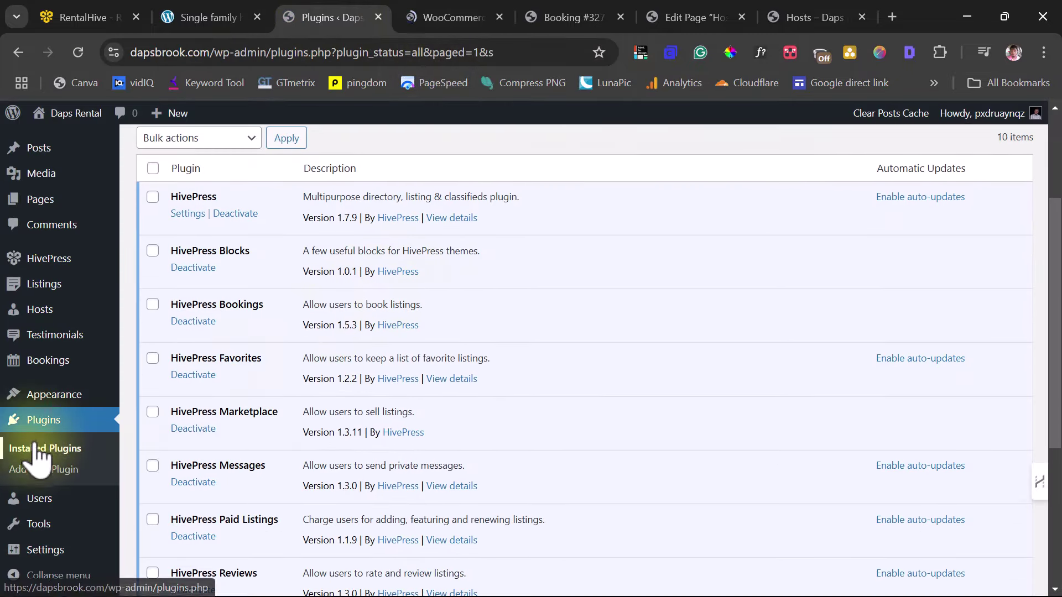
{"action": "left_click", "coordinate": [44, 470]}
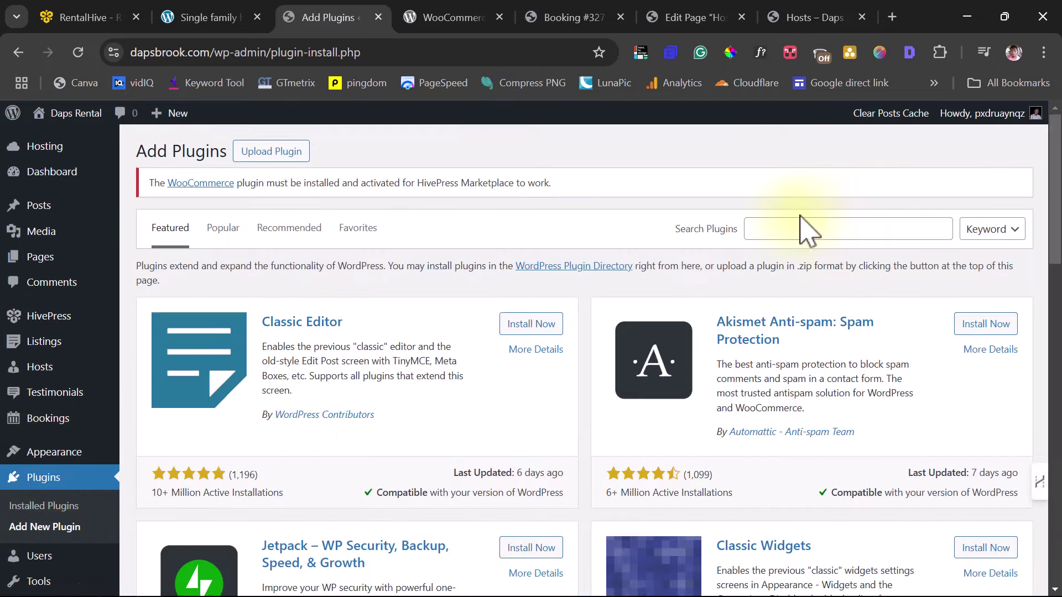
{"action": "left_click", "coordinate": [774, 229]}
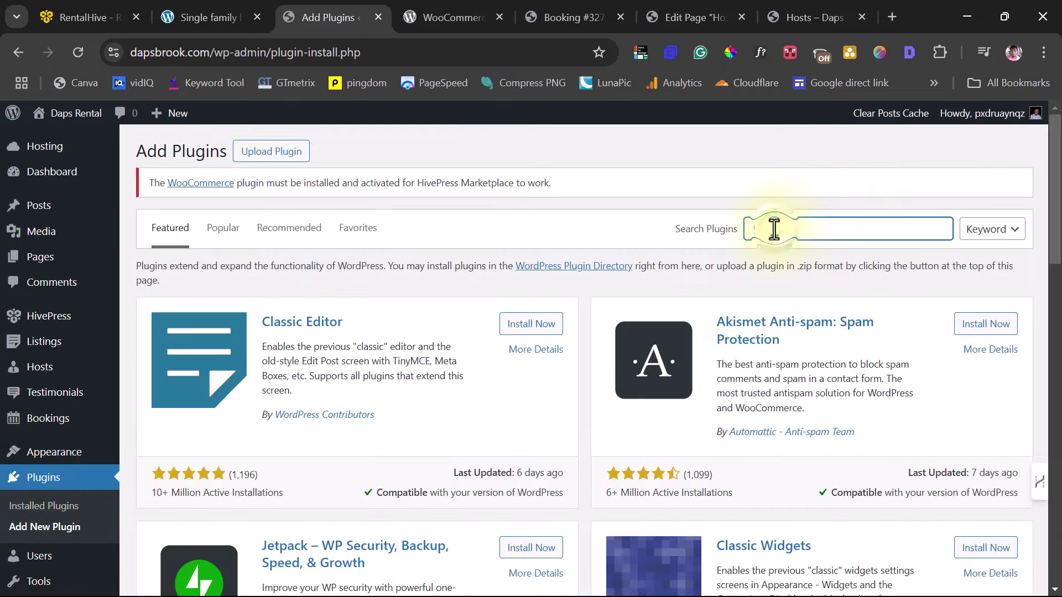
{"action": "type", "text": "woocommerce"}
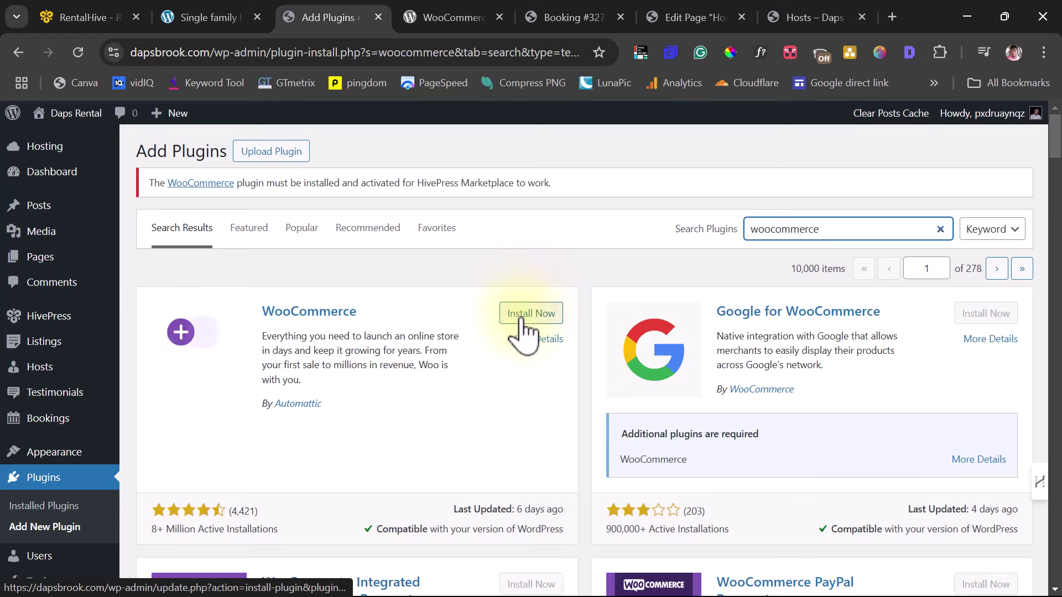
{"action": "left_click", "coordinate": [519, 318]}
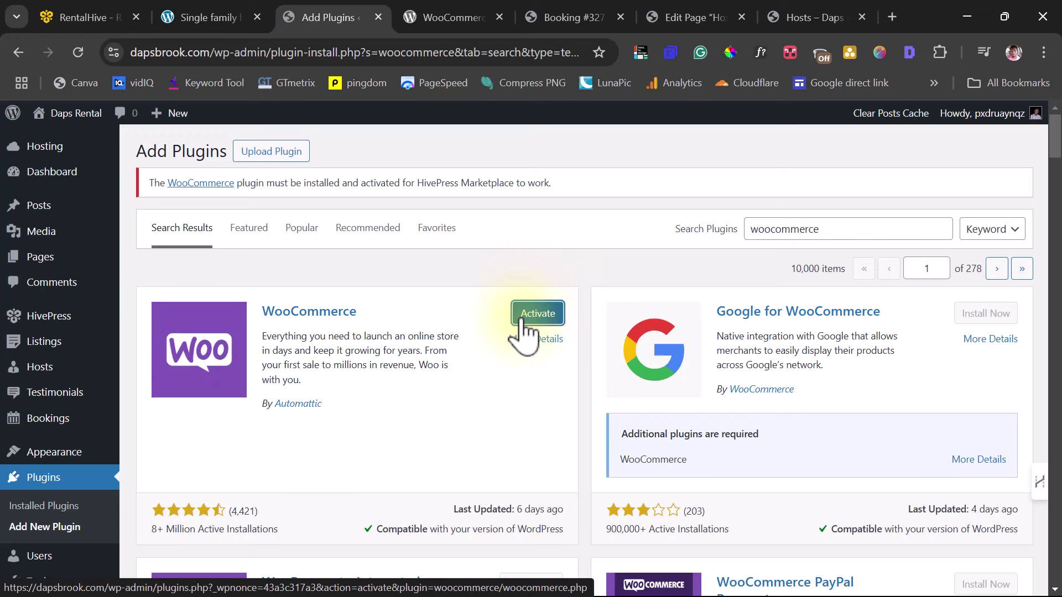
{"action": "left_click", "coordinate": [542, 315]}
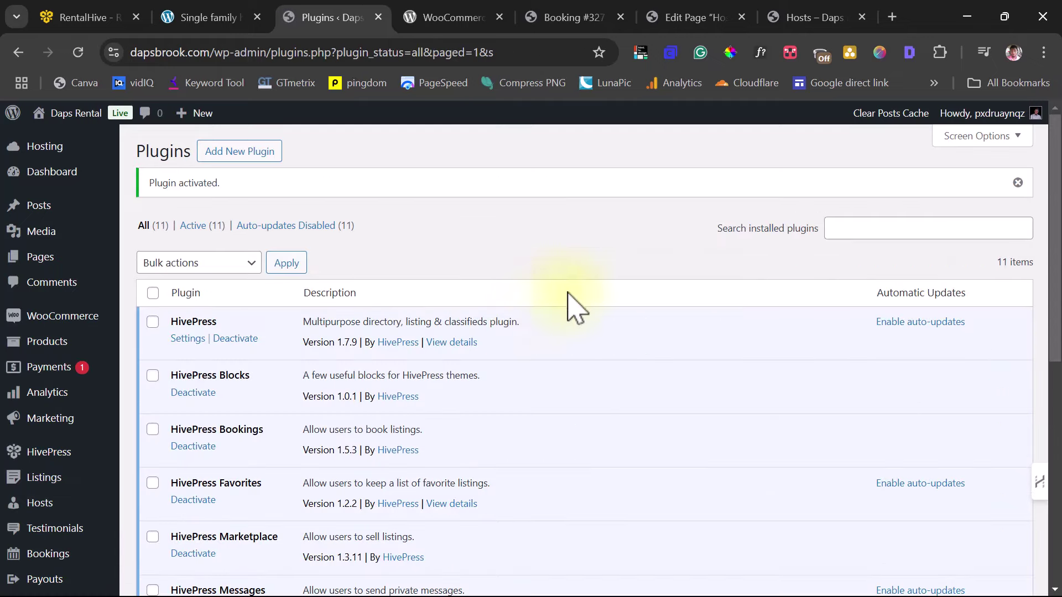
Review the installed plugins list, including WooCommerce and the HivePress extensions, and close the WooCommerce plugin's WordPress.org page
{"action": "scroll", "coordinate": [606, 325], "scroll_direction": "down", "scroll_amount": 5}
{"action": "scroll", "coordinate": [606, 326], "scroll_direction": "down", "scroll_amount": 3}
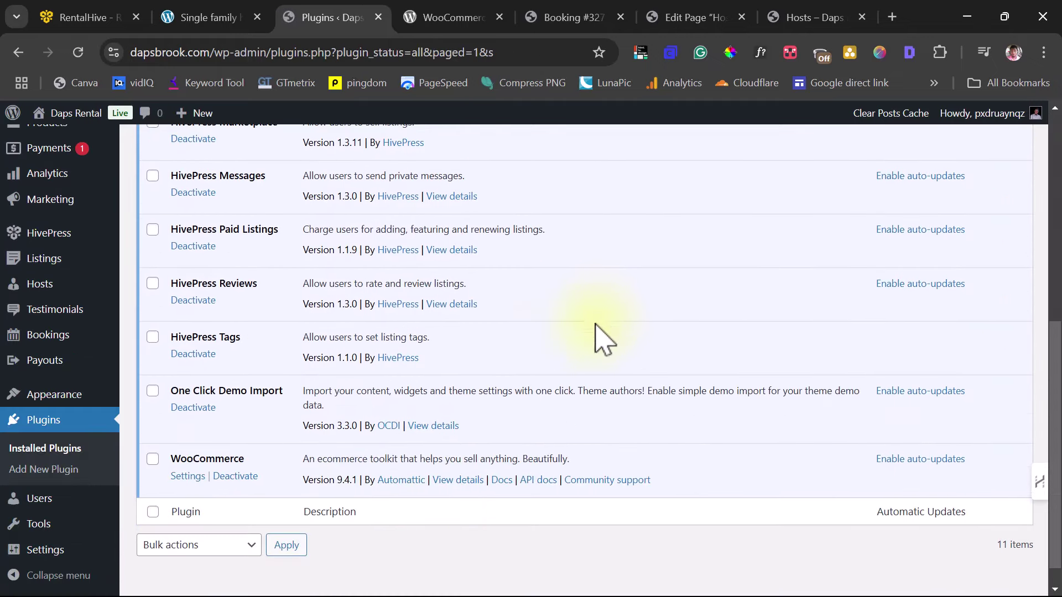
{"action": "scroll", "coordinate": [268, 457], "scroll_direction": "up", "scroll_amount": 5}
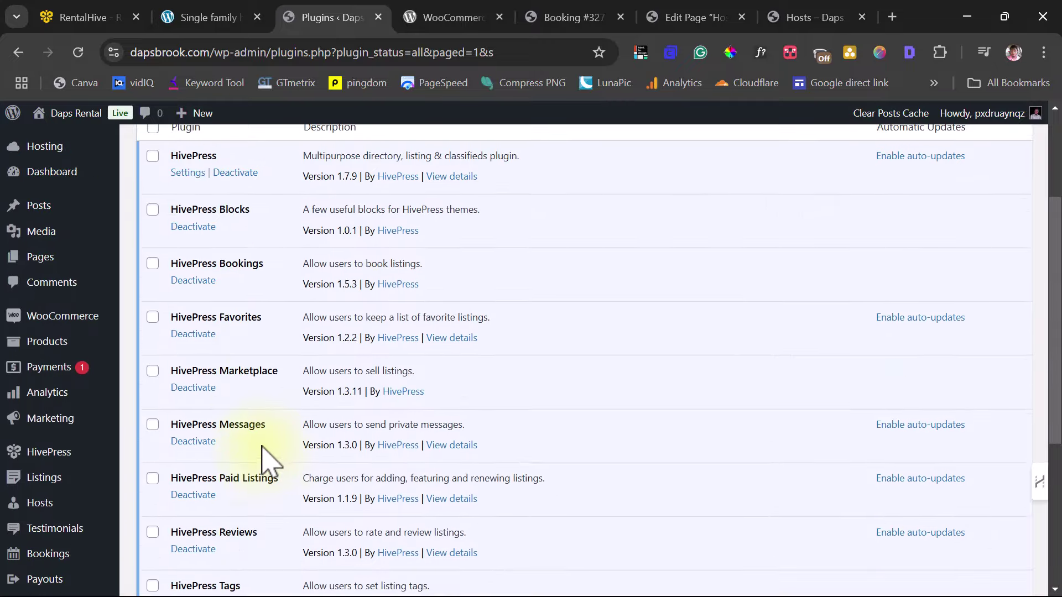
{"action": "scroll", "coordinate": [268, 461], "scroll_direction": "up", "scroll_amount": 2}
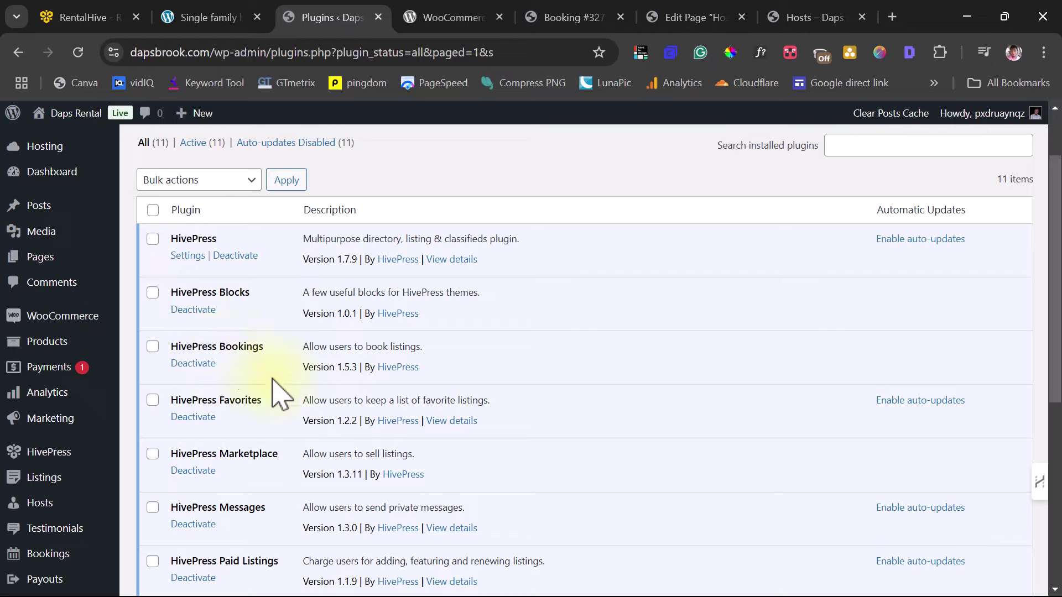
{"action": "scroll", "coordinate": [303, 421], "scroll_direction": "down", "scroll_amount": 2}
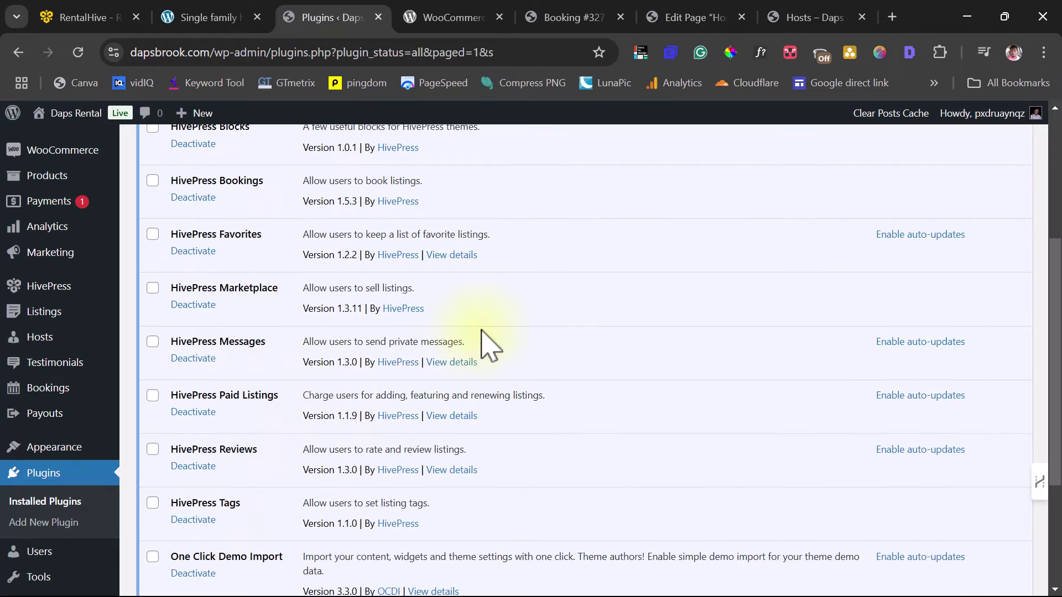
{"action": "scroll", "coordinate": [487, 343], "scroll_direction": "up", "scroll_amount": 4}
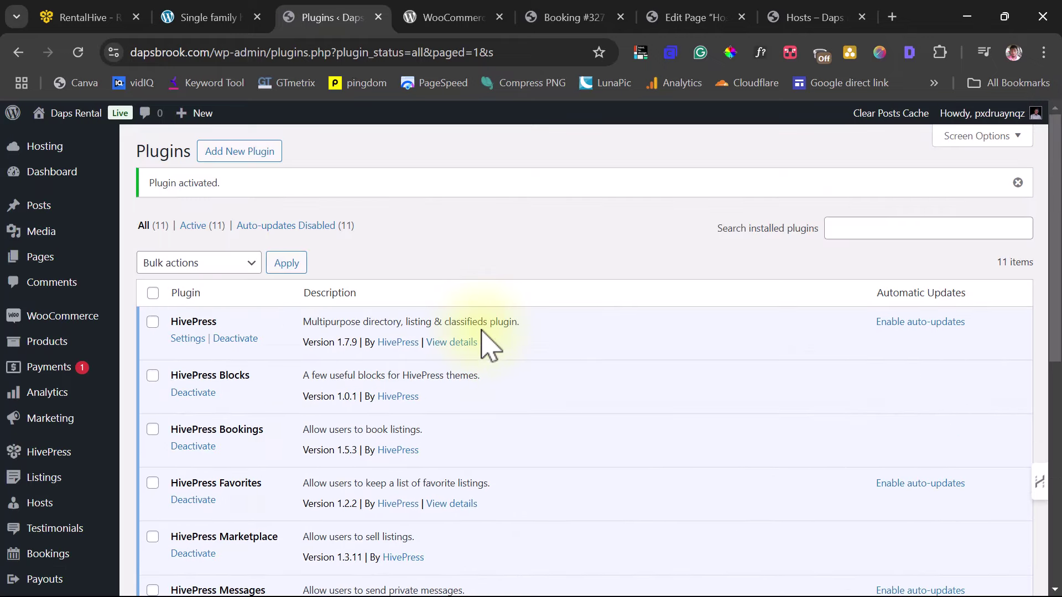
{"action": "left_click", "coordinate": [499, 17]}
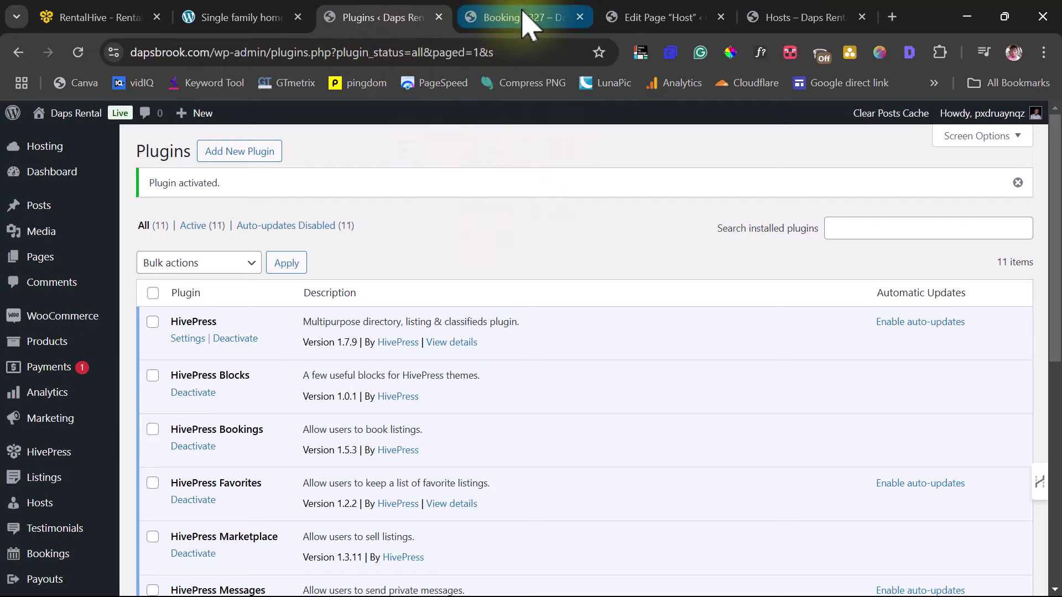
Open the New spacious house listing from the site's Properties page and go to its booking form
{"action": "left_click", "coordinate": [528, 22]}
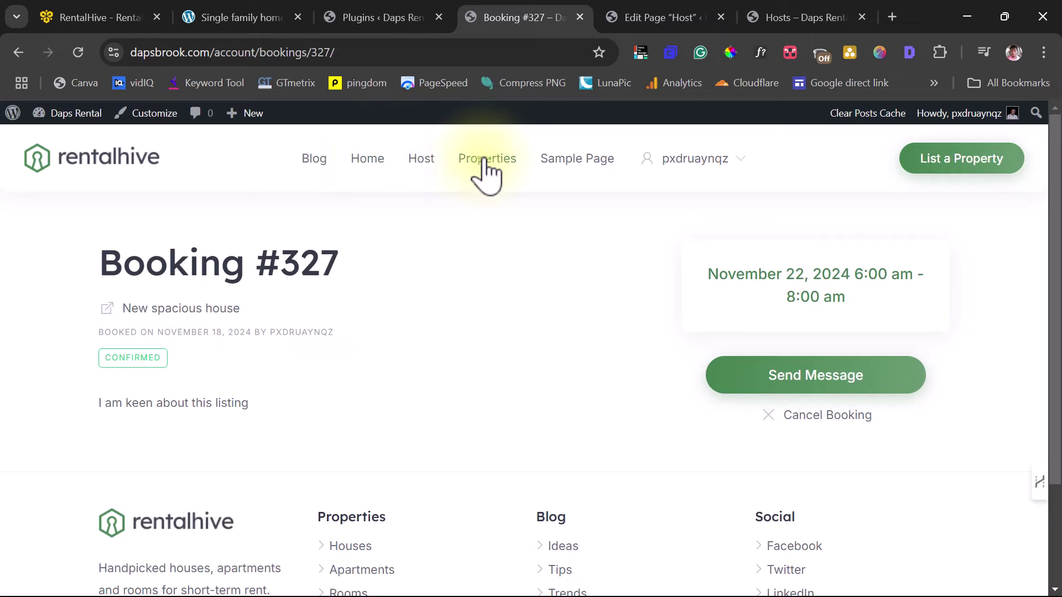
{"action": "left_click", "coordinate": [484, 166]}
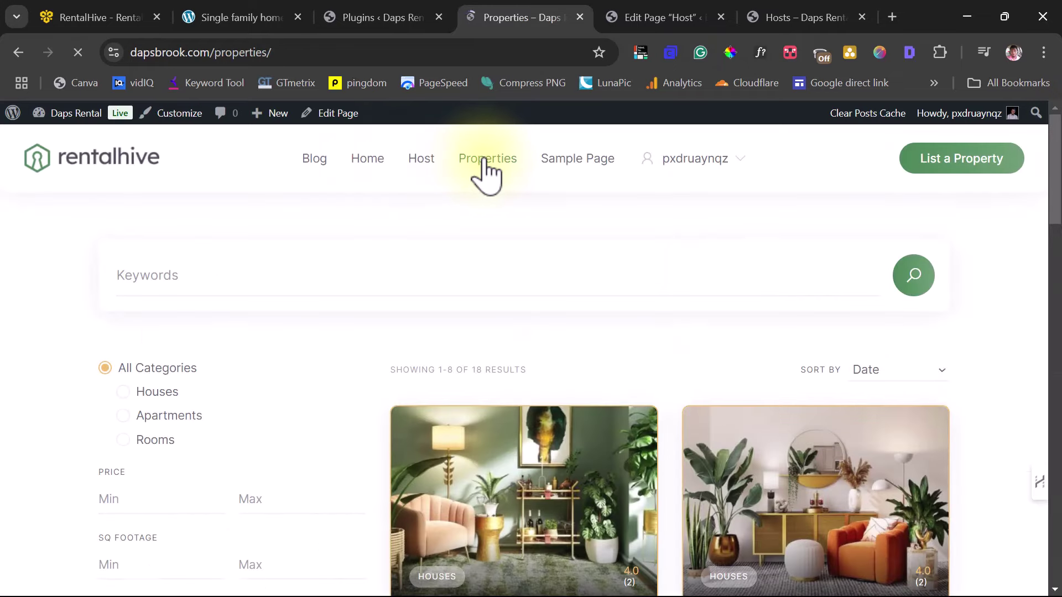
{"action": "scroll", "coordinate": [598, 248], "scroll_direction": "down", "scroll_amount": 5}
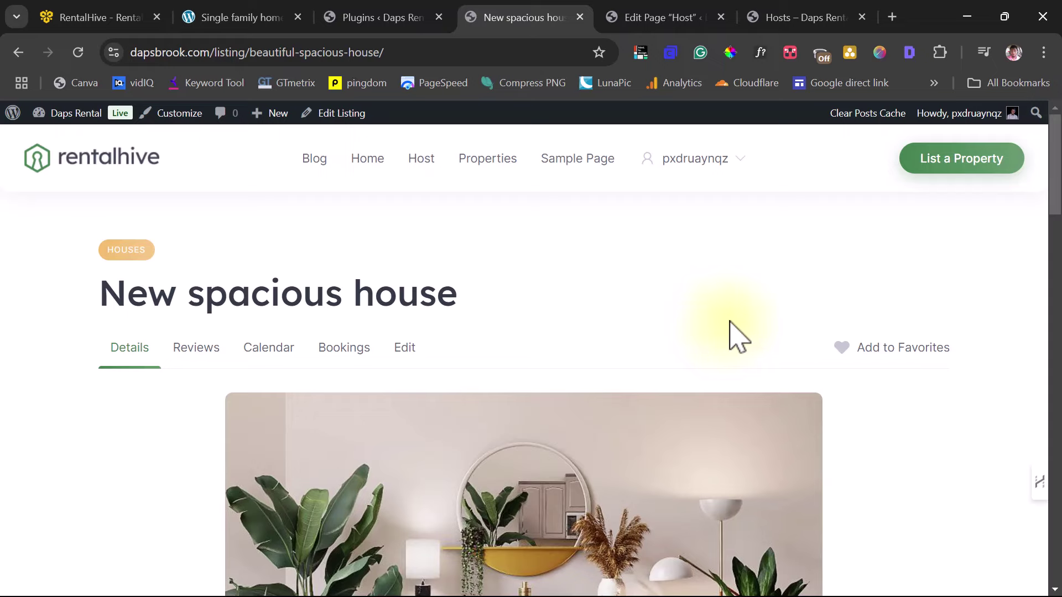
{"action": "scroll", "coordinate": [730, 322], "scroll_direction": "down", "scroll_amount": 10}
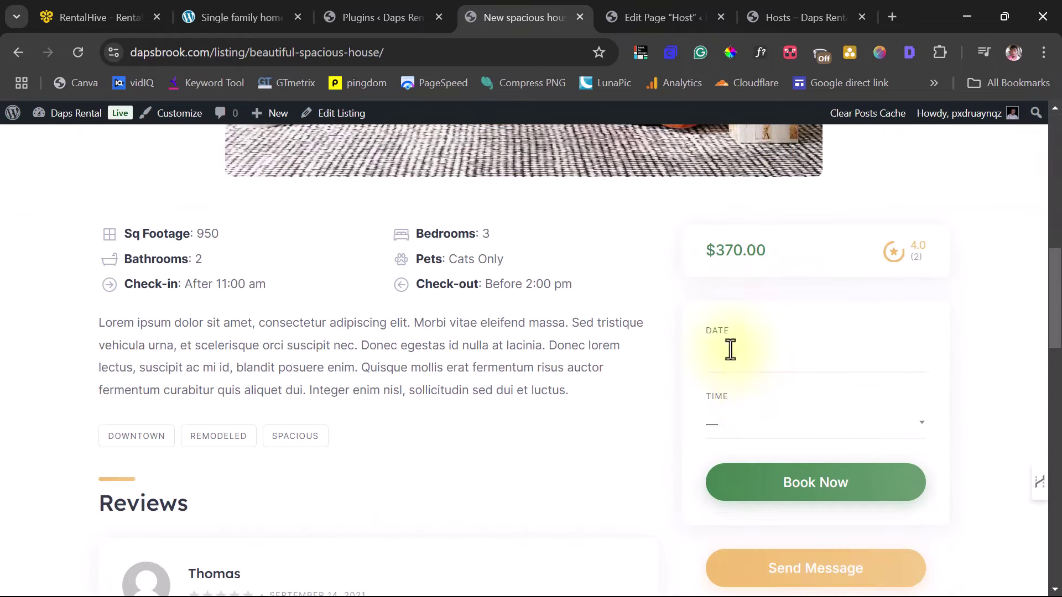
Start a booking for November 23, 2024 in the 6:00 am - 8:00 am slot and review its details page
{"action": "left_click", "coordinate": [730, 350]}
{"action": "left_click", "coordinate": [854, 544]}
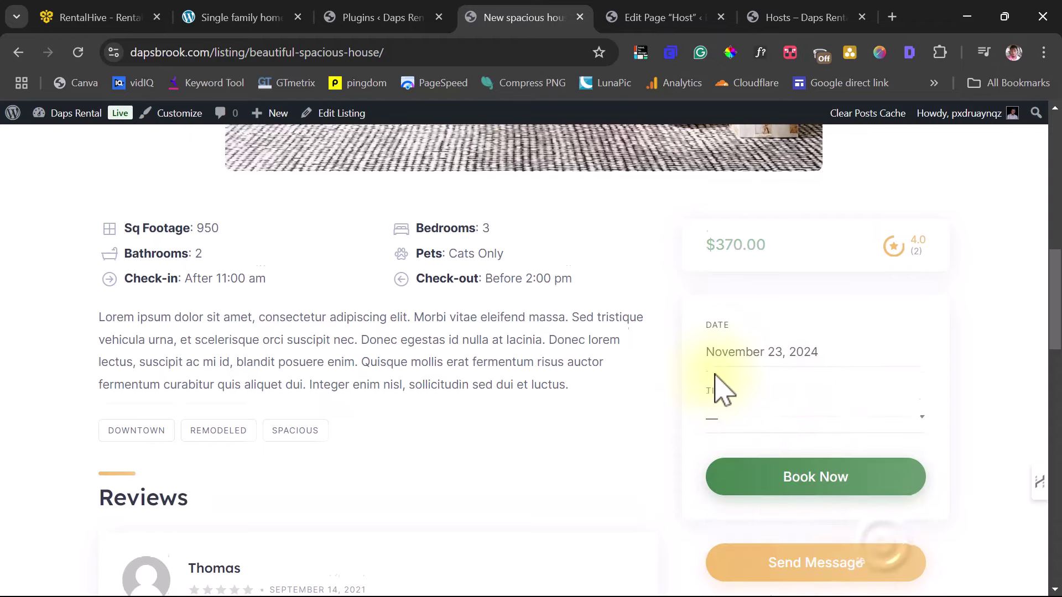
{"action": "scroll", "coordinate": [719, 390], "scroll_direction": "down", "scroll_amount": 4}
{"action": "left_click", "coordinate": [729, 184]}
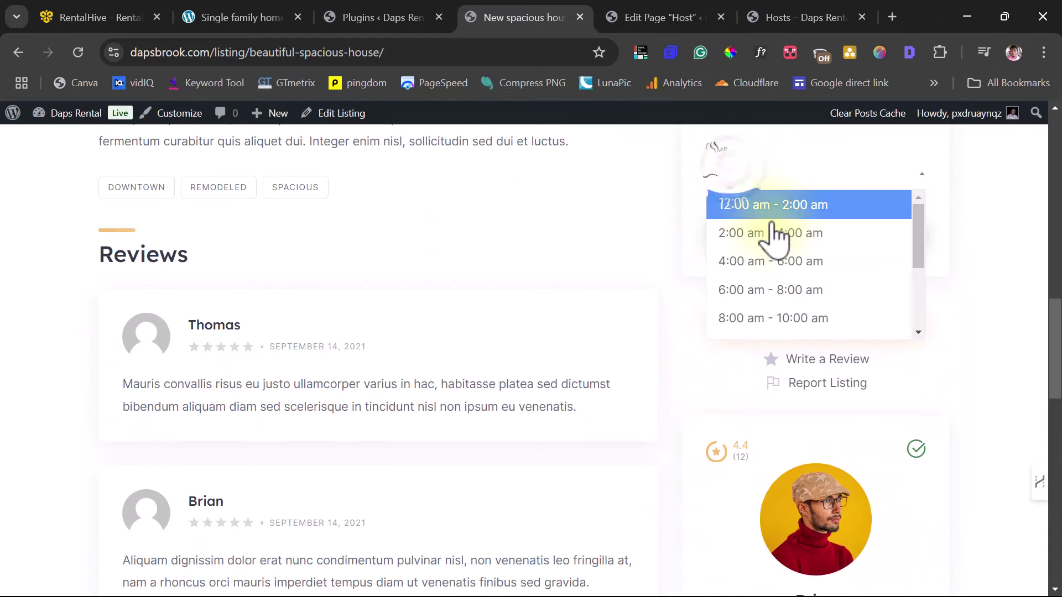
{"action": "left_click", "coordinate": [782, 289]}
{"action": "left_click", "coordinate": [781, 234]}
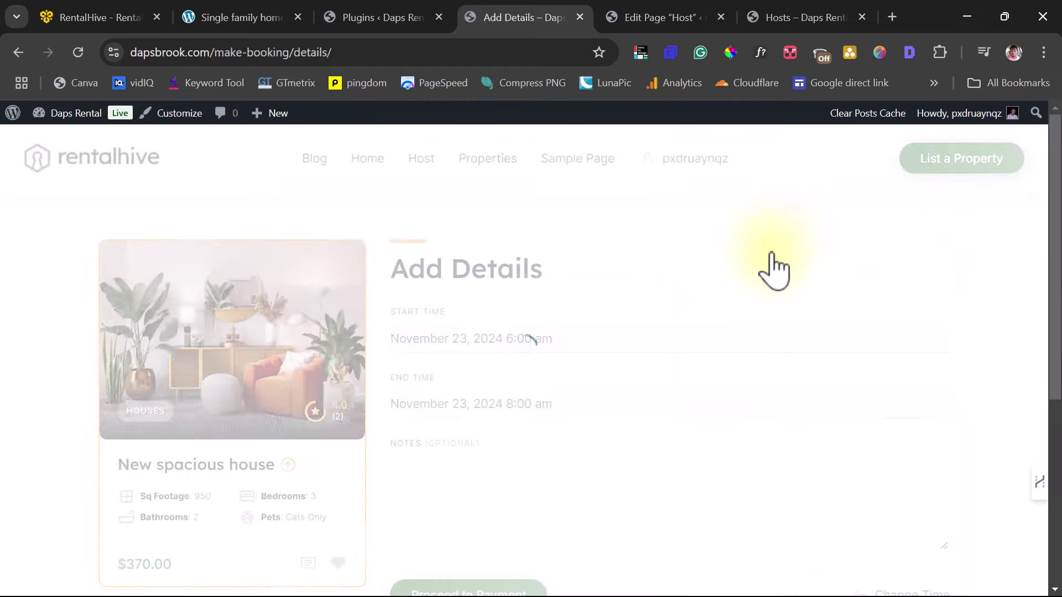
{"action": "scroll", "coordinate": [765, 285], "scroll_direction": "down", "scroll_amount": 3}
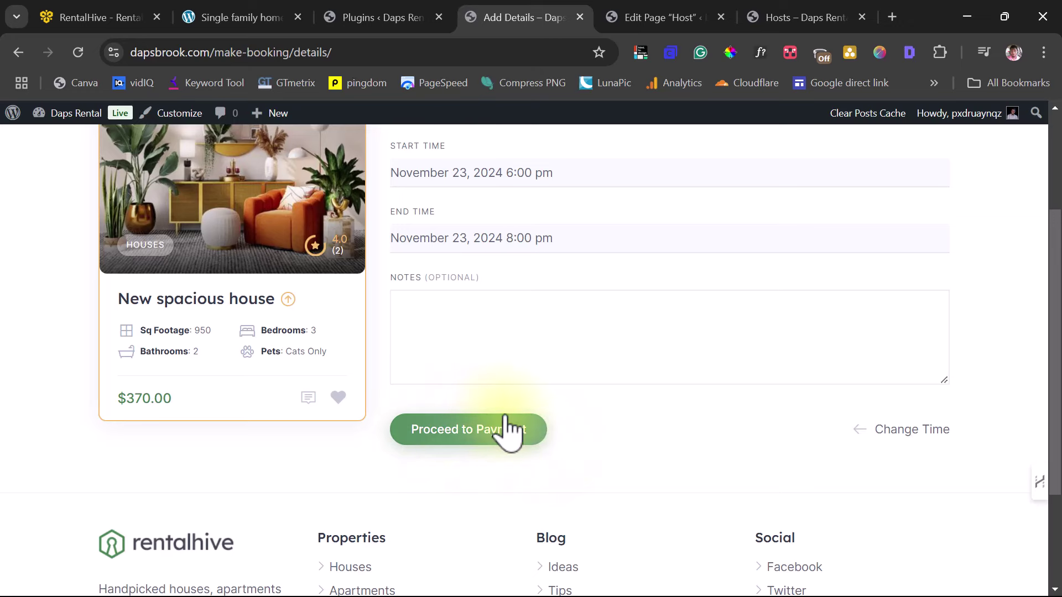
{"action": "scroll", "coordinate": [509, 430], "scroll_direction": "up", "scroll_amount": 3}
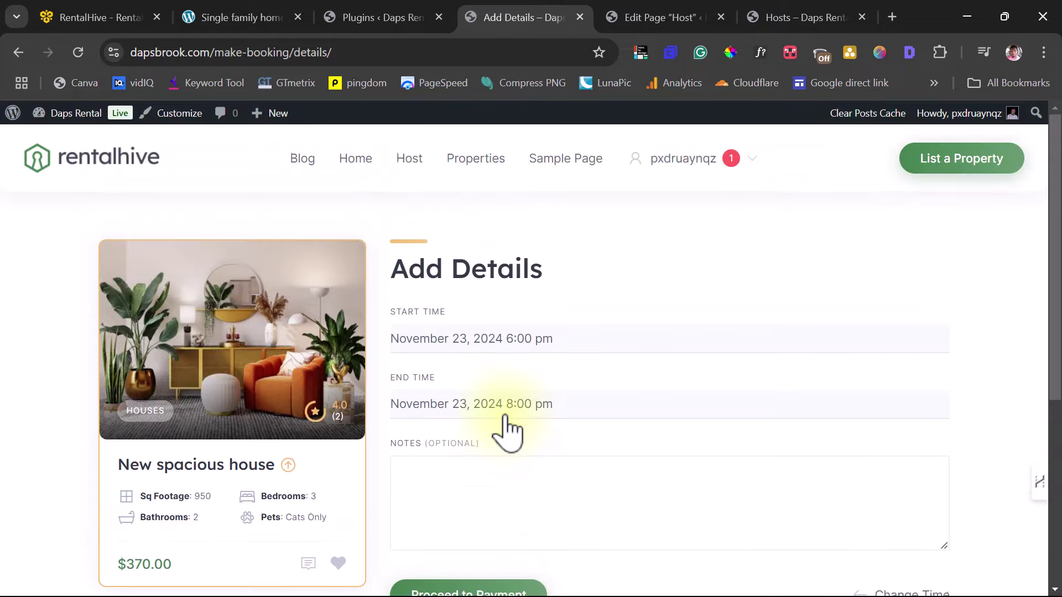
{"action": "scroll", "coordinate": [508, 430], "scroll_direction": "down", "scroll_amount": 5}
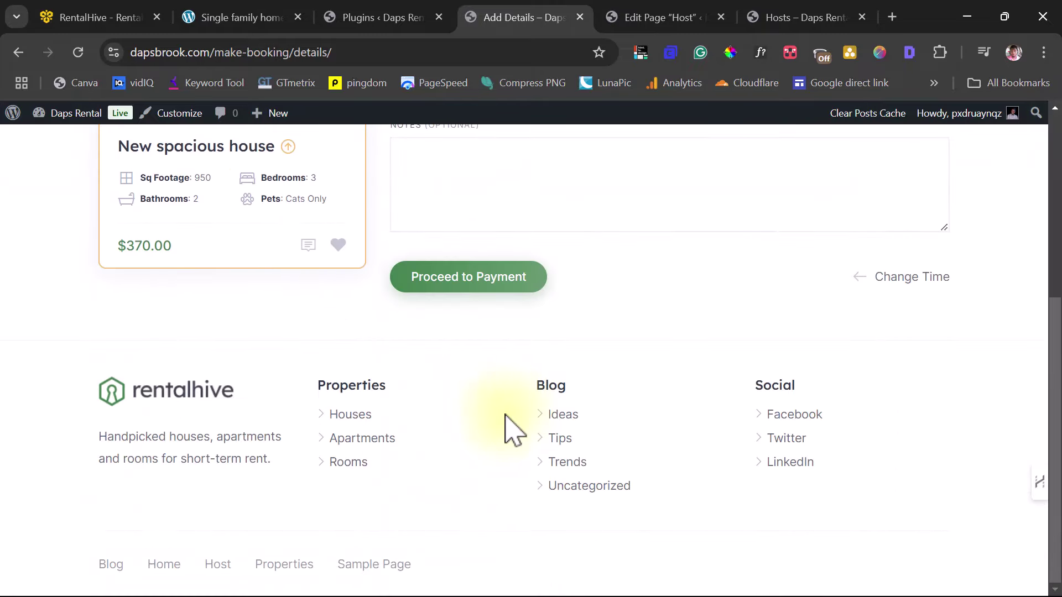
Enable Cash on delivery as a payment method in the WooCommerce settings
{"action": "left_click", "coordinate": [376, 19]}
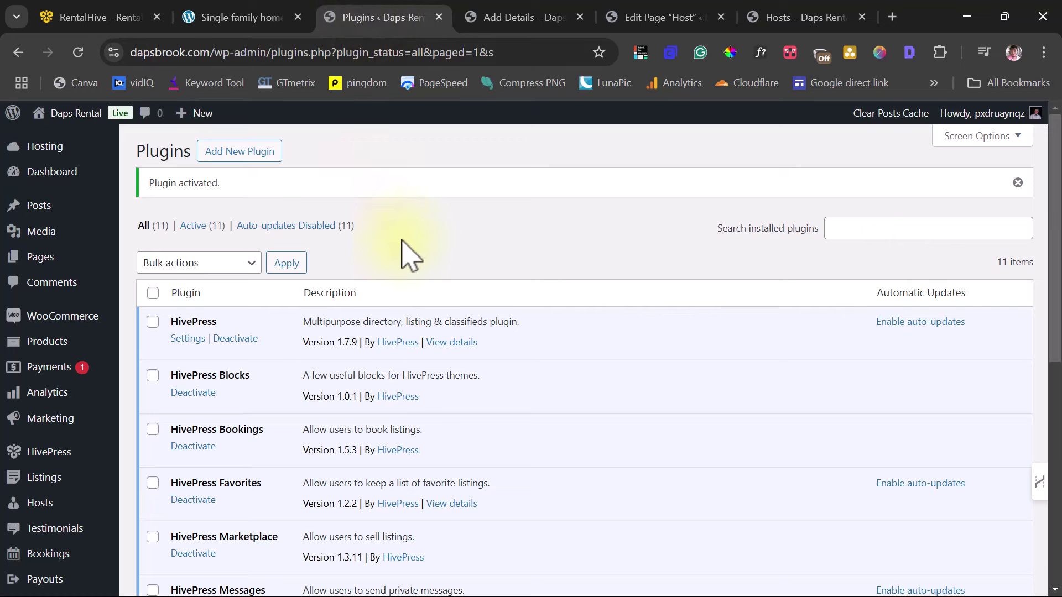
{"action": "mouse_move", "coordinate": [68, 323]}
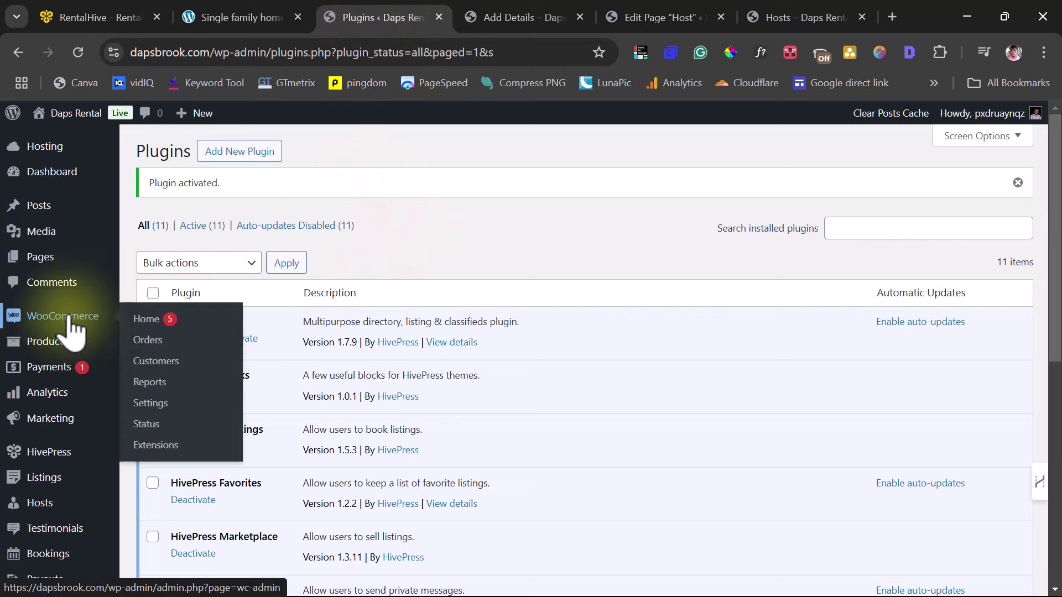
{"action": "left_click", "coordinate": [155, 406]}
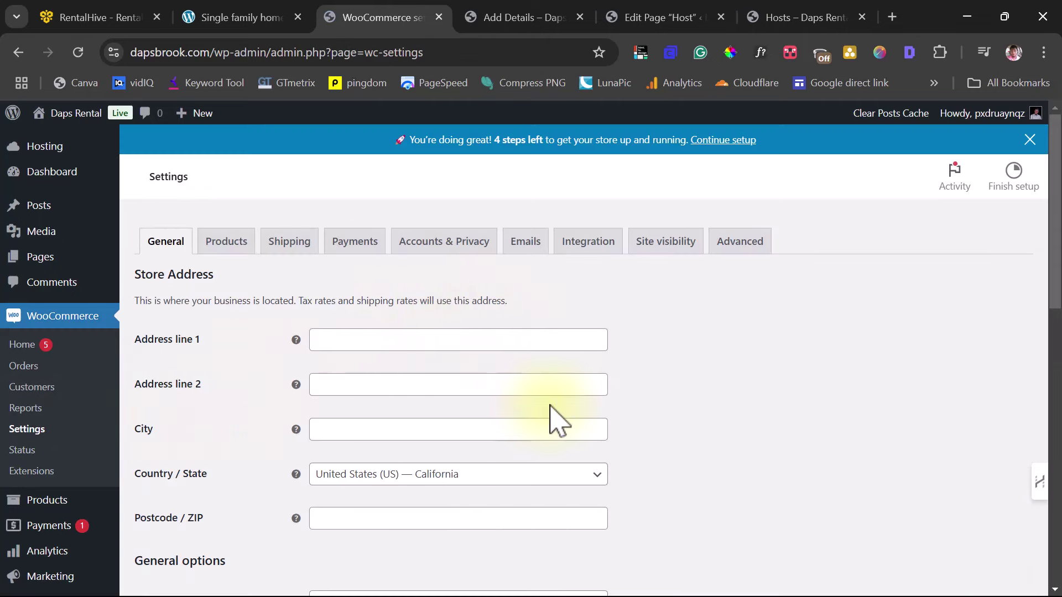
{"action": "left_click", "coordinate": [355, 235]}
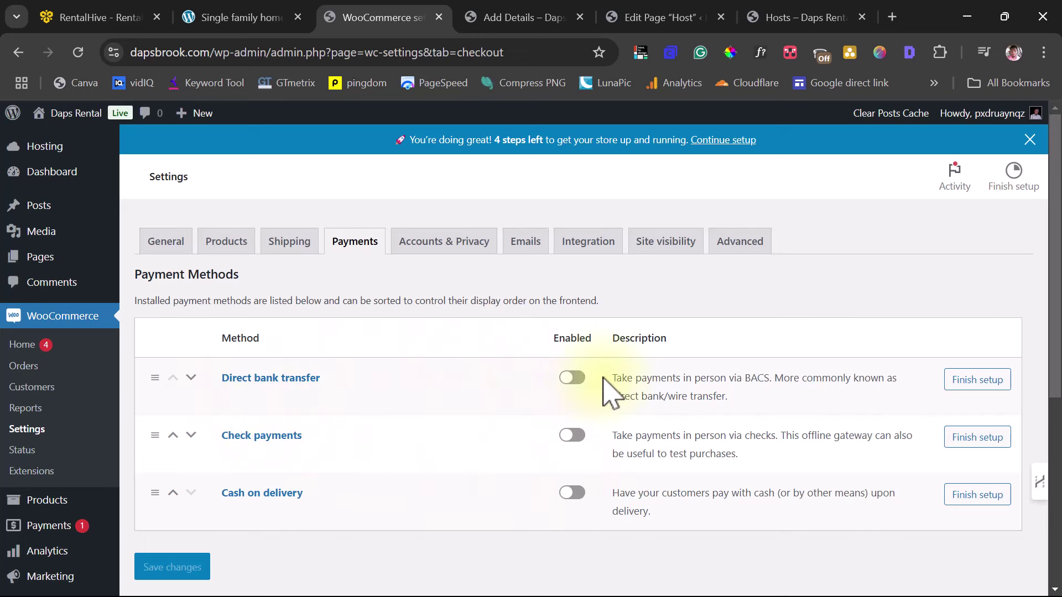
{"action": "left_click", "coordinate": [573, 492]}
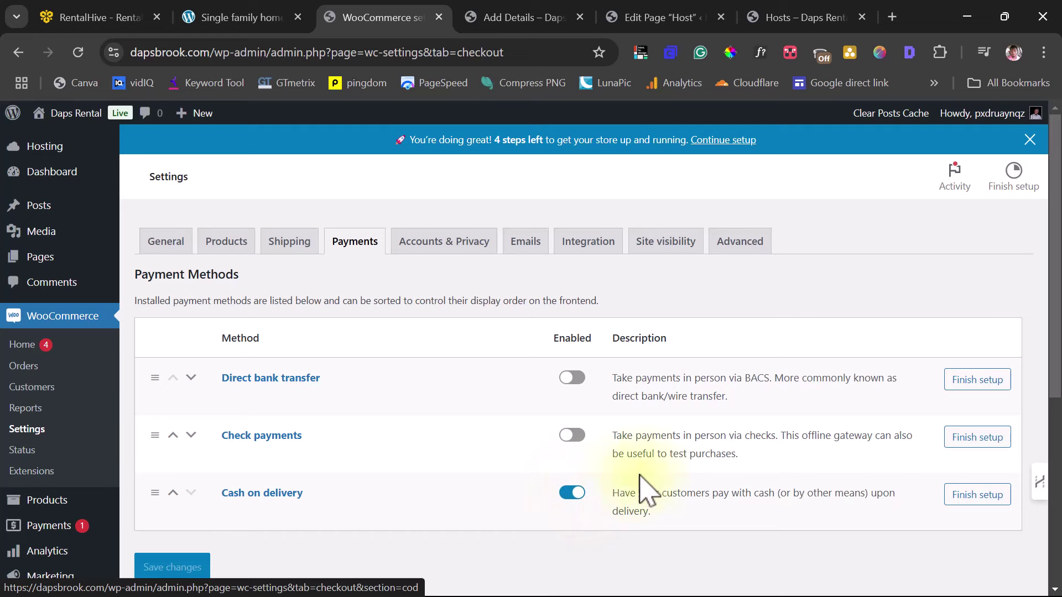
Review the payment providers and offline payment methods on the WooCommerce Get paid page
{"action": "scroll", "coordinate": [782, 473], "scroll_direction": "down", "scroll_amount": 3}
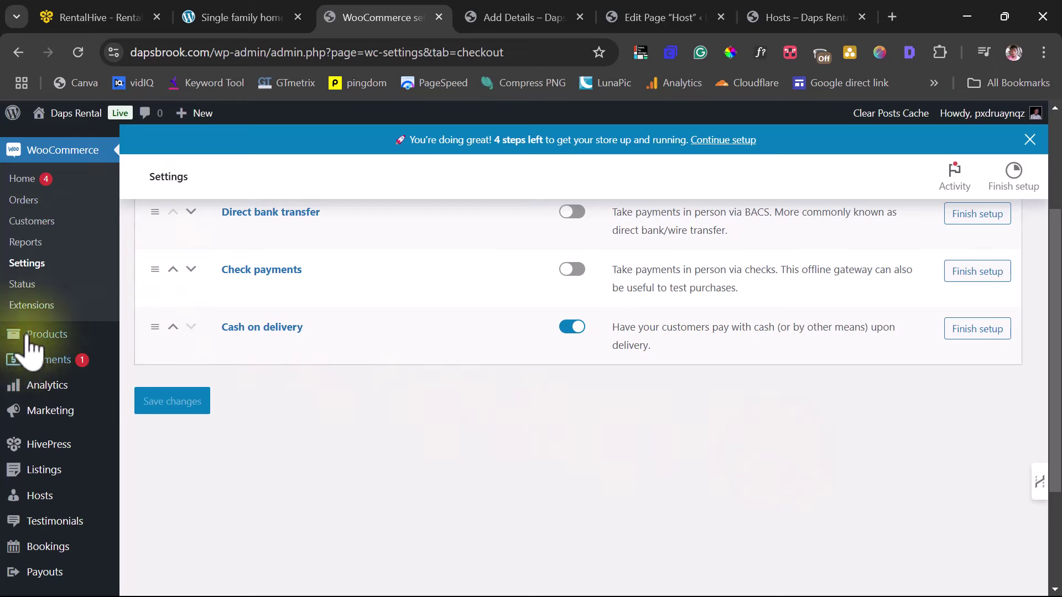
{"action": "left_click", "coordinate": [40, 363]}
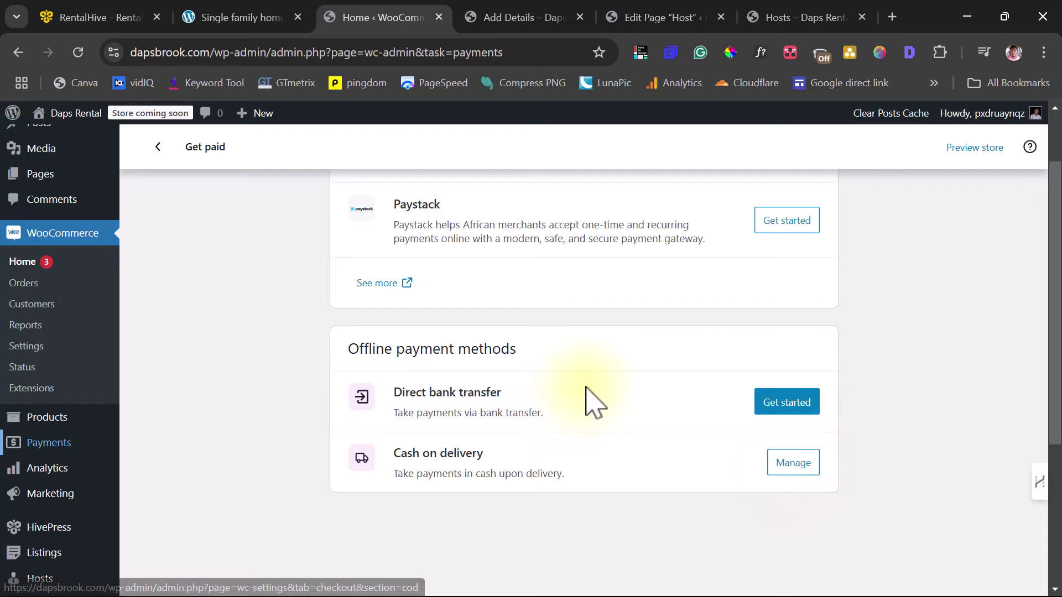
{"action": "scroll", "coordinate": [594, 400], "scroll_direction": "up", "scroll_amount": 2}
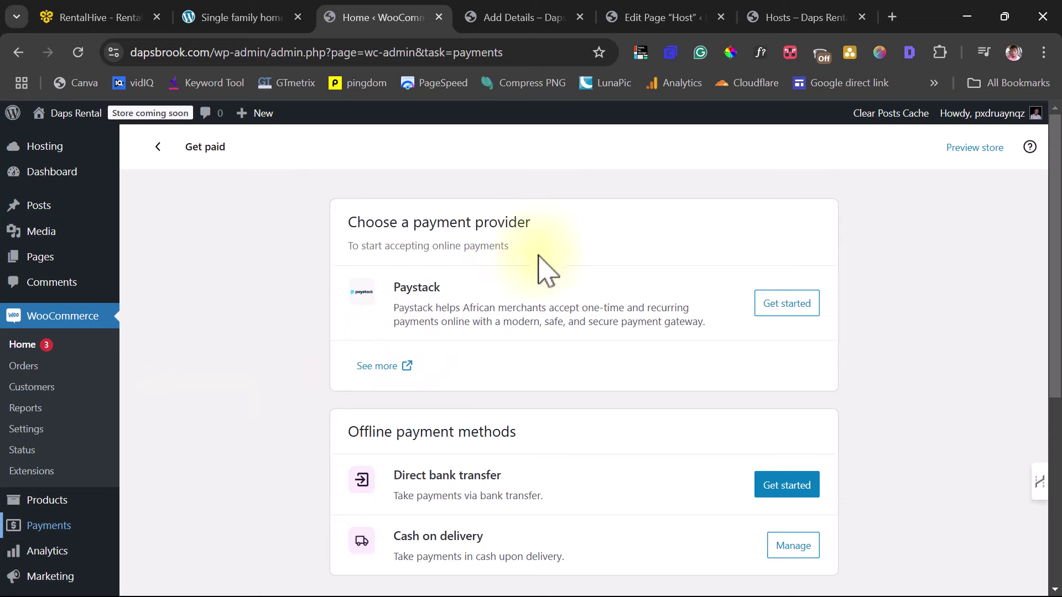
{"action": "scroll", "coordinate": [61, 481], "scroll_direction": "down", "scroll_amount": 3}
Search the plugin directory for "woocommerce paypal"
{"action": "mouse_move", "coordinate": [54, 522]}
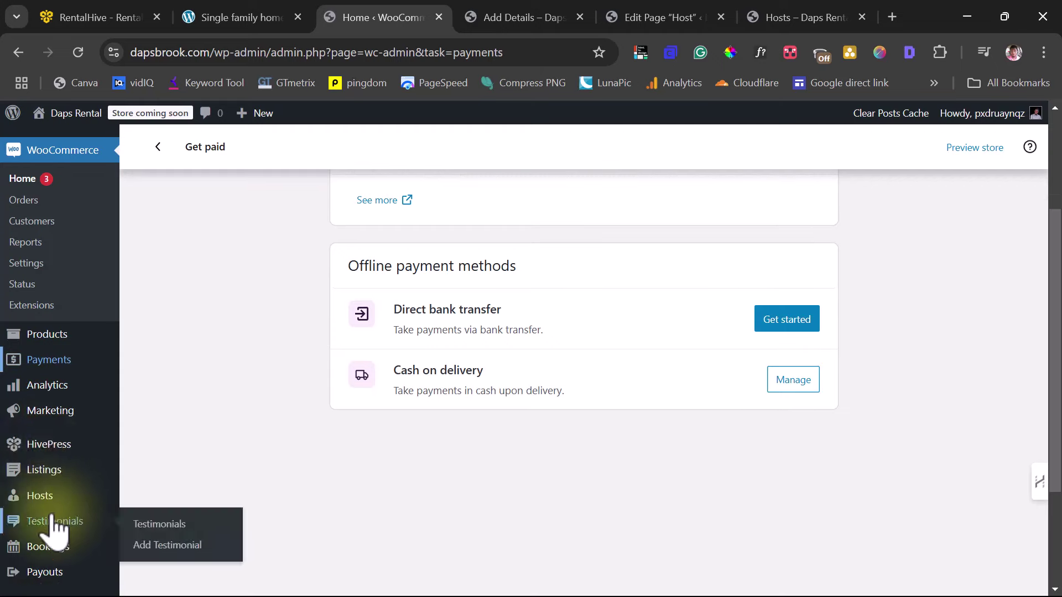
{"action": "scroll", "coordinate": [48, 497], "scroll_direction": "down", "scroll_amount": 3}
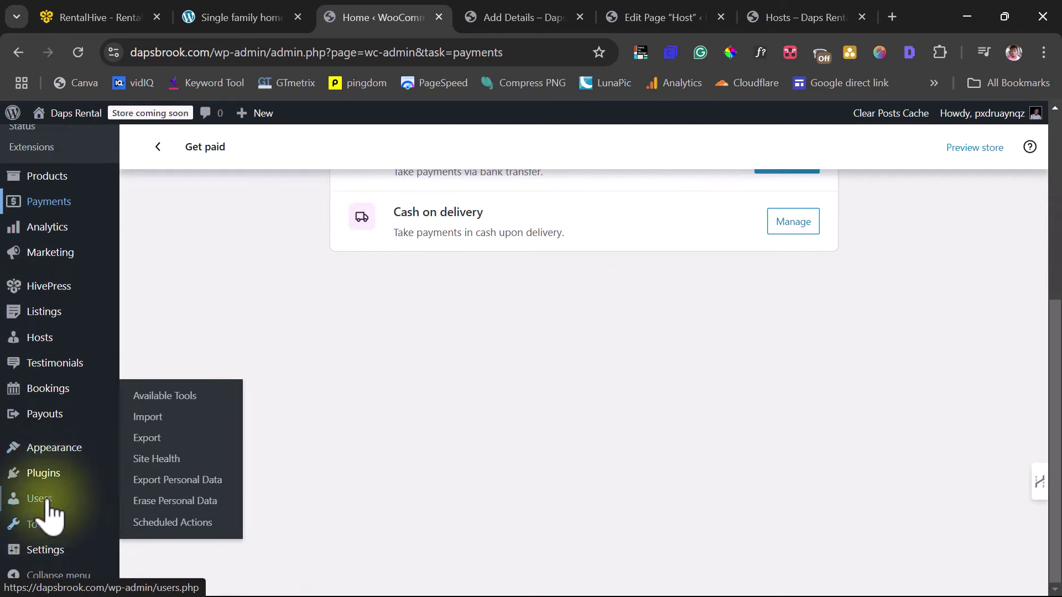
{"action": "mouse_move", "coordinate": [42, 480]}
{"action": "left_click", "coordinate": [162, 497]}
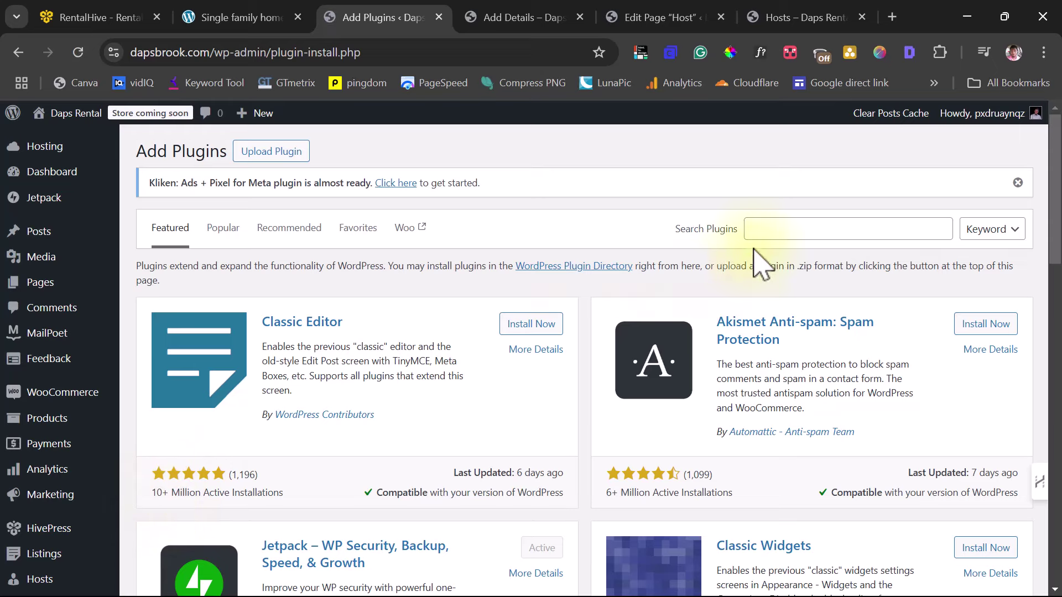
{"action": "left_click", "coordinate": [763, 232]}
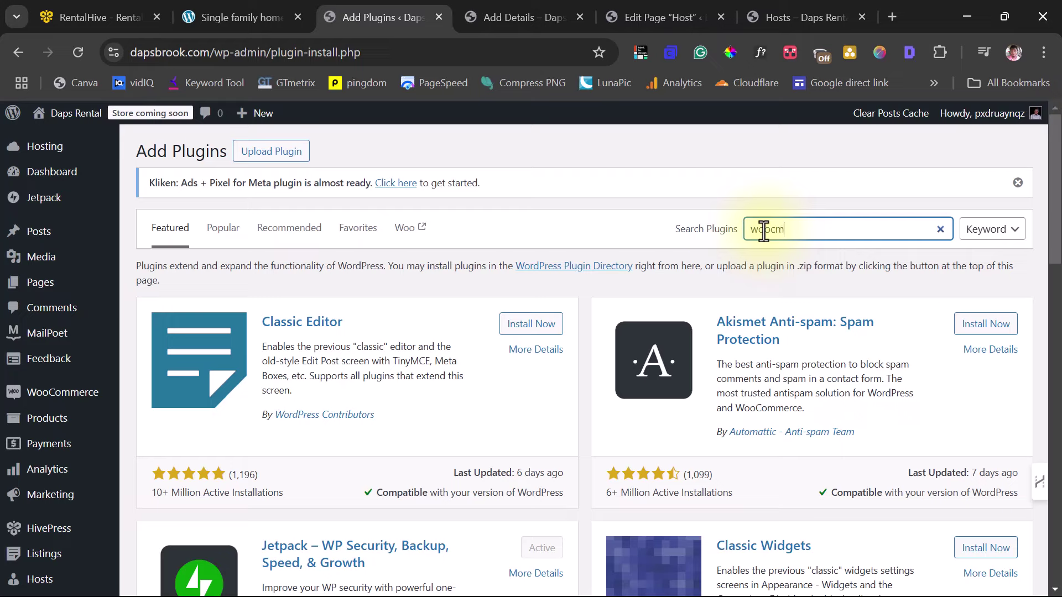
{"action": "type", "text": "woocommerce paypal"}
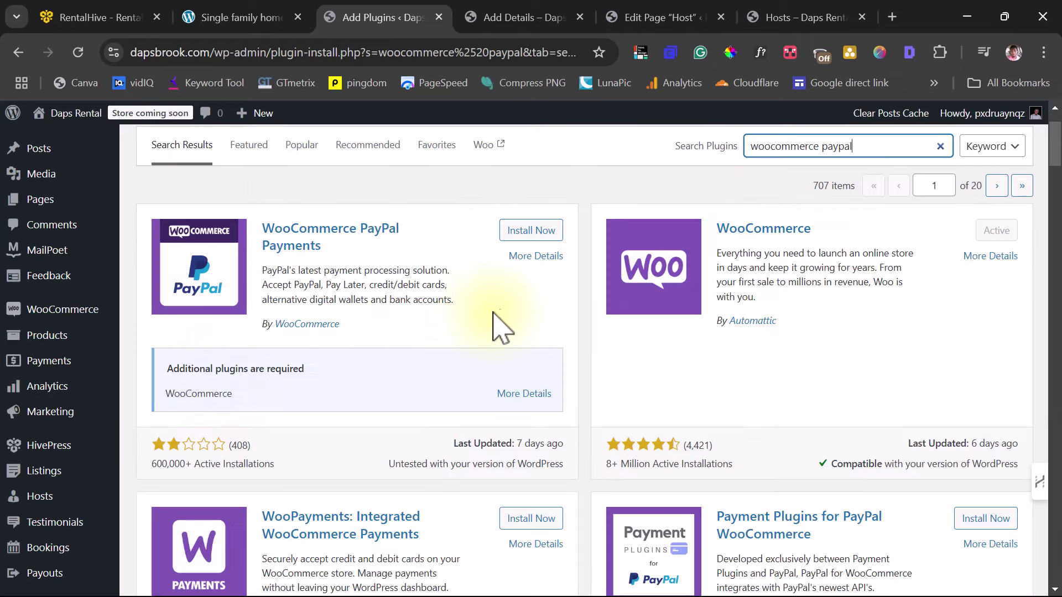
Install the WooCommerce PayPal Payments plugin from the search results
{"action": "scroll", "coordinate": [470, 332], "scroll_direction": "up", "scroll_amount": 2}
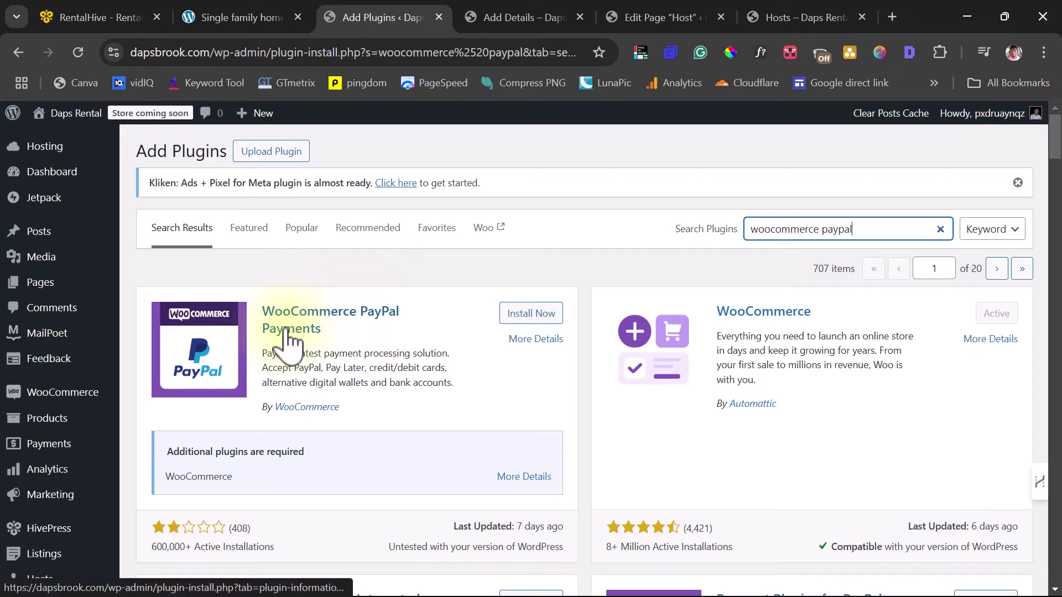
{"action": "scroll", "coordinate": [528, 332], "scroll_direction": "down", "scroll_amount": 5}
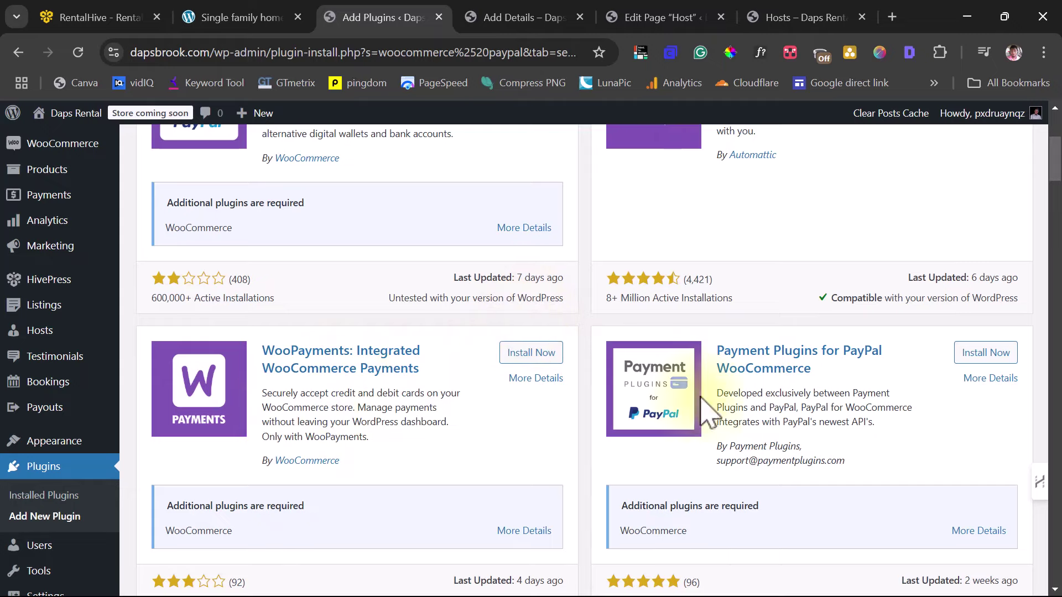
{"action": "scroll", "coordinate": [326, 365], "scroll_direction": "up", "scroll_amount": 3}
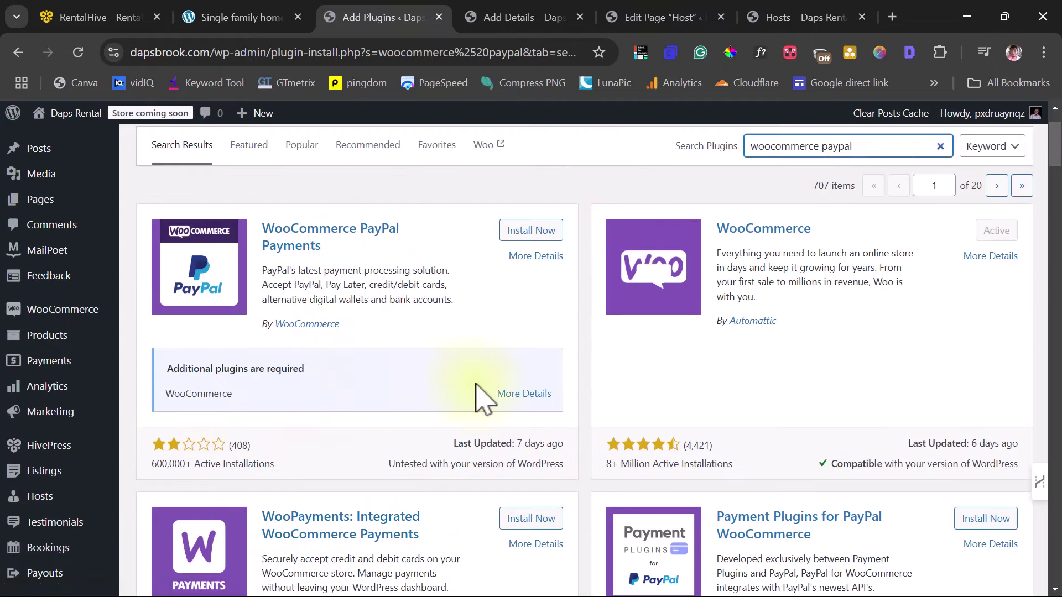
{"action": "left_click", "coordinate": [521, 232]}
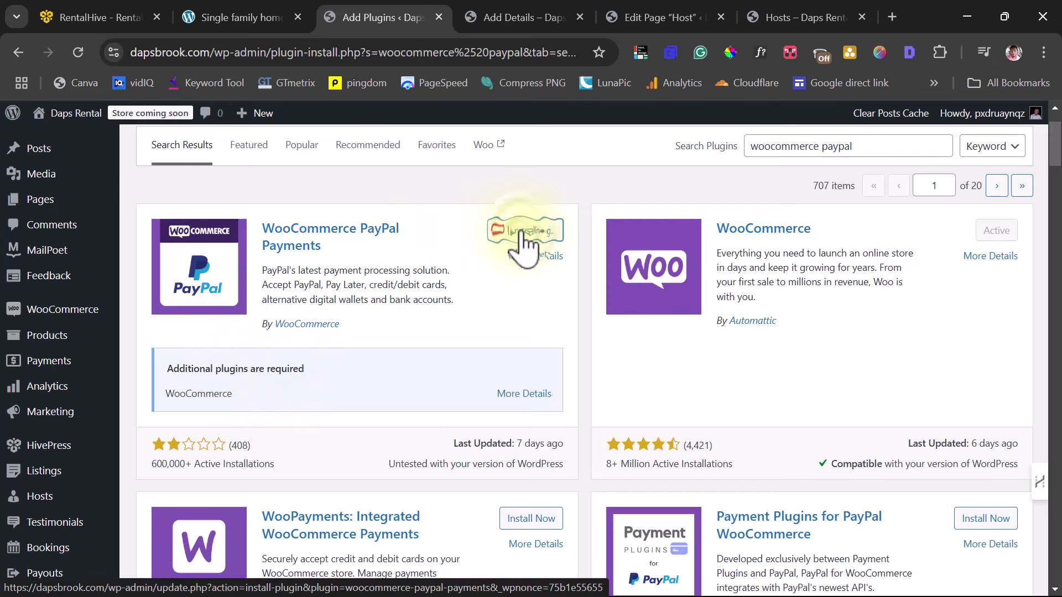
Compare the ratings, installation figures and WordPress compatibility of the PayPal plugins in the search results
{"action": "scroll", "coordinate": [459, 285], "scroll_direction": "down", "scroll_amount": 2}
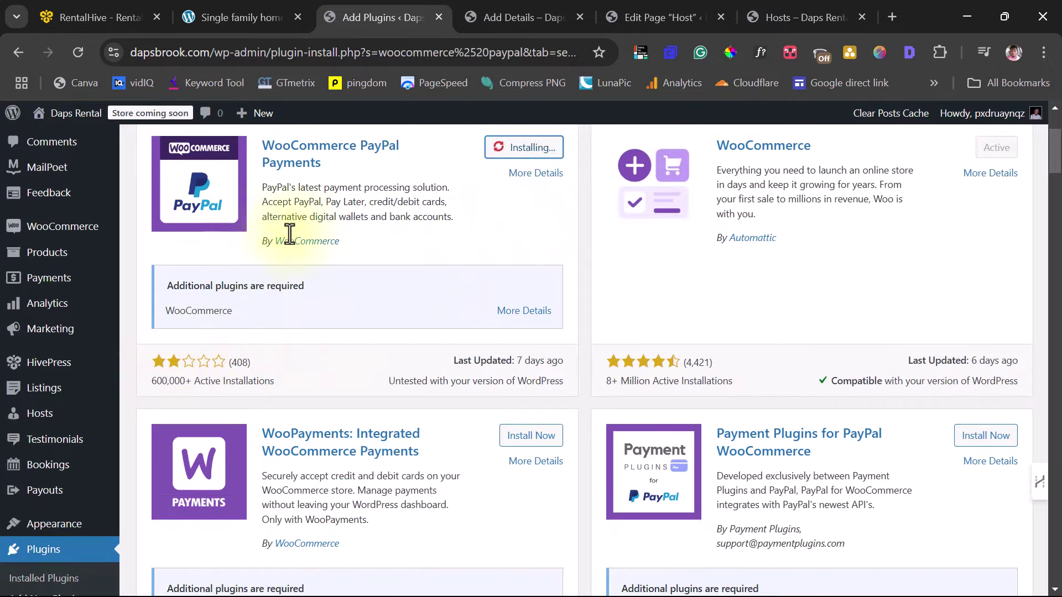
{"action": "scroll", "coordinate": [458, 254], "scroll_direction": "down", "scroll_amount": 3}
{"action": "scroll", "coordinate": [459, 254], "scroll_direction": "up", "scroll_amount": 2}
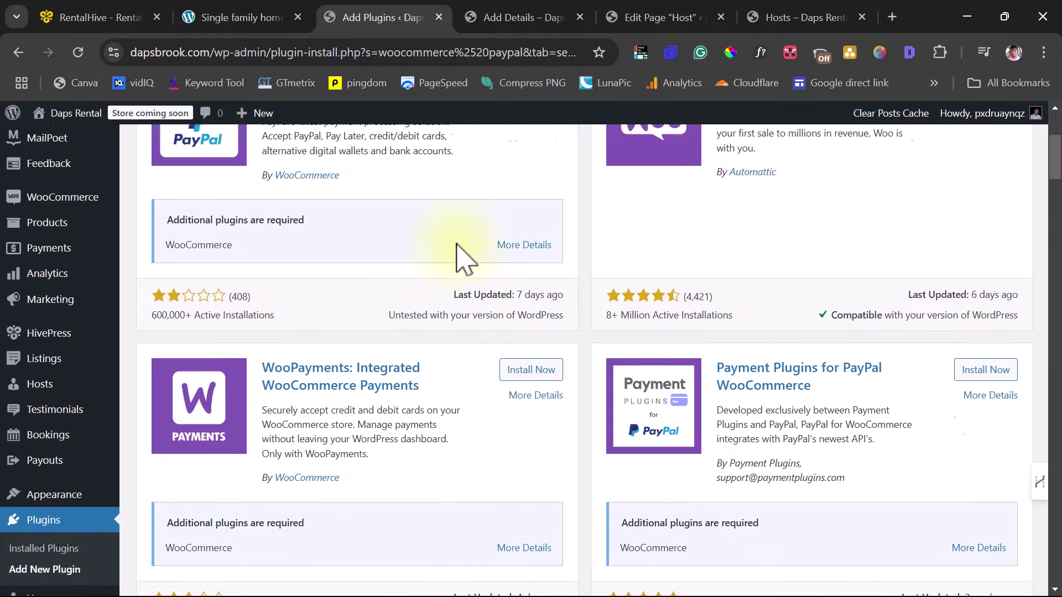
{"action": "scroll", "coordinate": [459, 254], "scroll_direction": "up", "scroll_amount": 3}
{"action": "scroll", "coordinate": [459, 254], "scroll_direction": "down", "scroll_amount": 5}
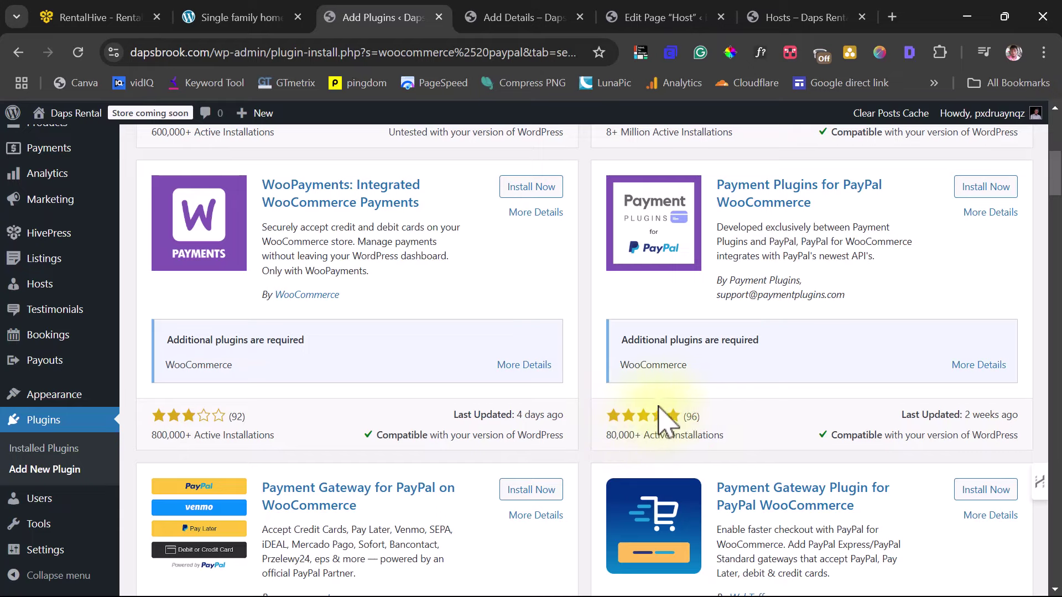
{"action": "scroll", "coordinate": [704, 426], "scroll_direction": "down", "scroll_amount": 3}
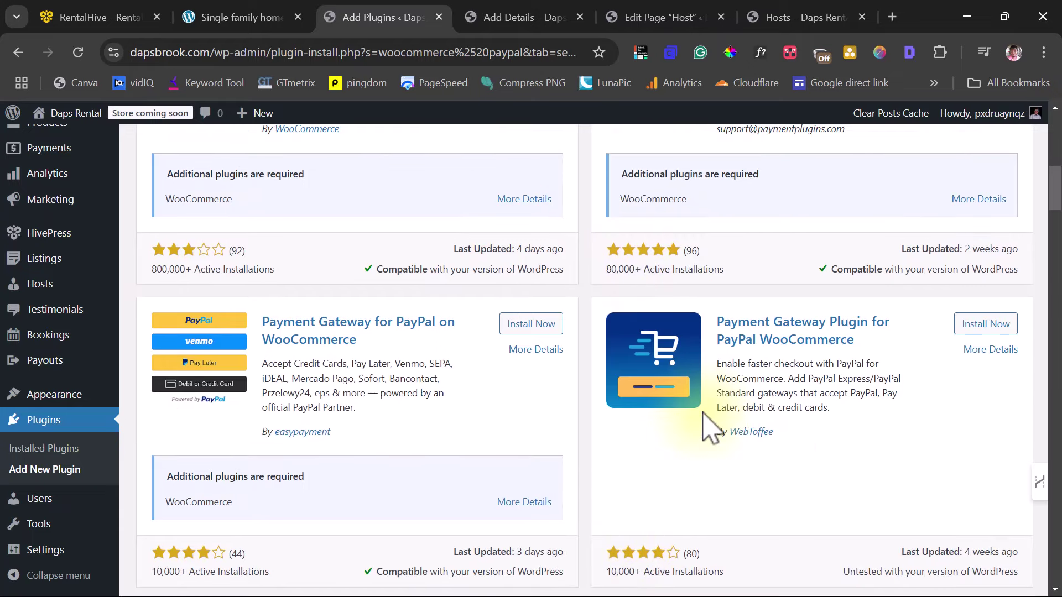
{"action": "scroll", "coordinate": [704, 427], "scroll_direction": "up", "scroll_amount": 4}
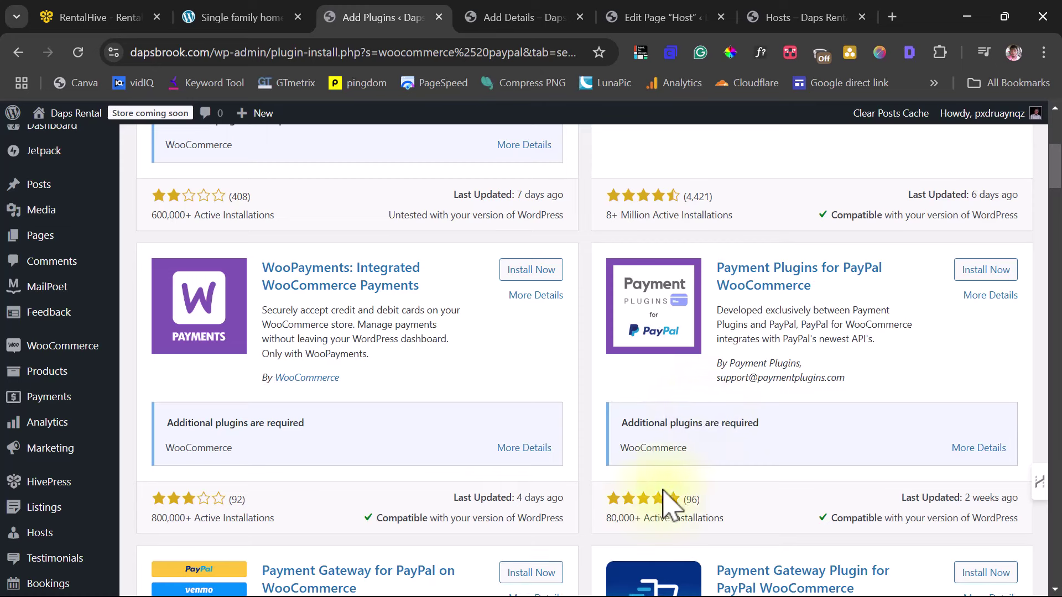
{"action": "scroll", "coordinate": [686, 370], "scroll_direction": "up", "scroll_amount": 6}
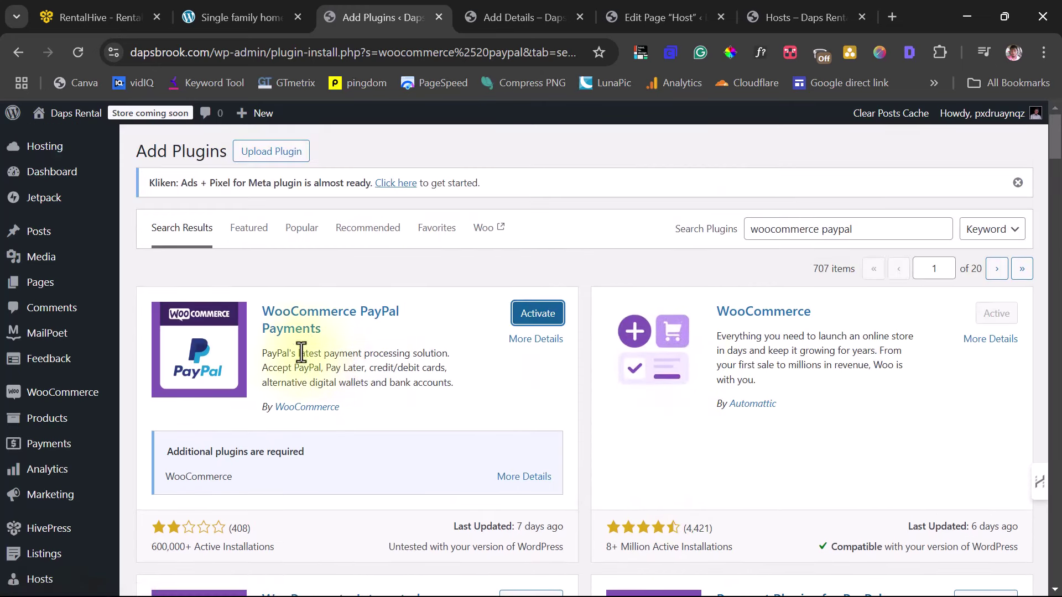
{"action": "scroll", "coordinate": [302, 353], "scroll_direction": "down", "scroll_amount": 1}
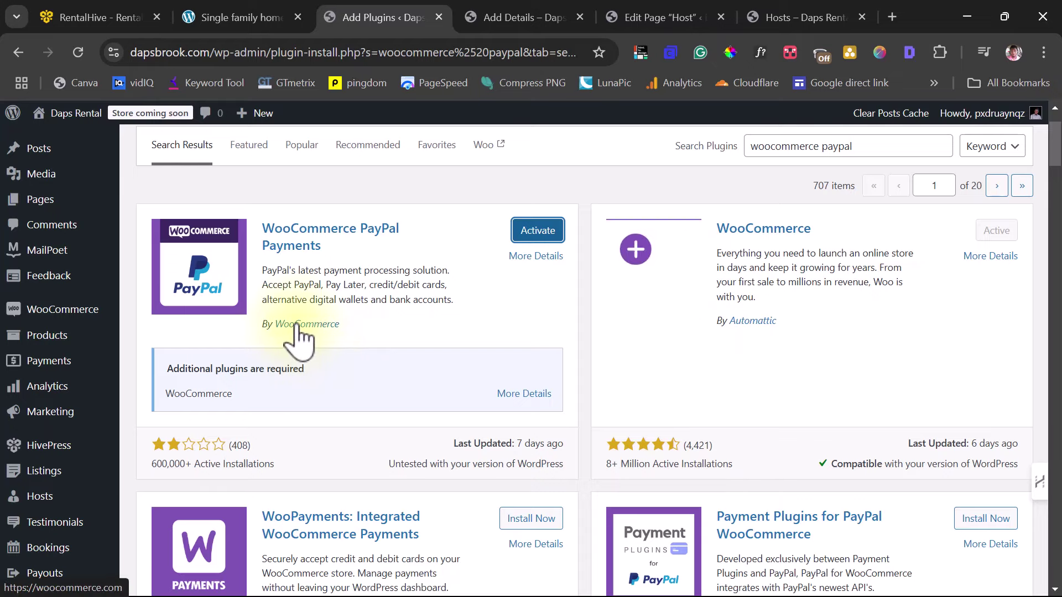
Install the Payment Plugins for PayPal WooCommerce plugin from the search results
{"action": "scroll", "coordinate": [768, 337], "scroll_direction": "down", "scroll_amount": 4}
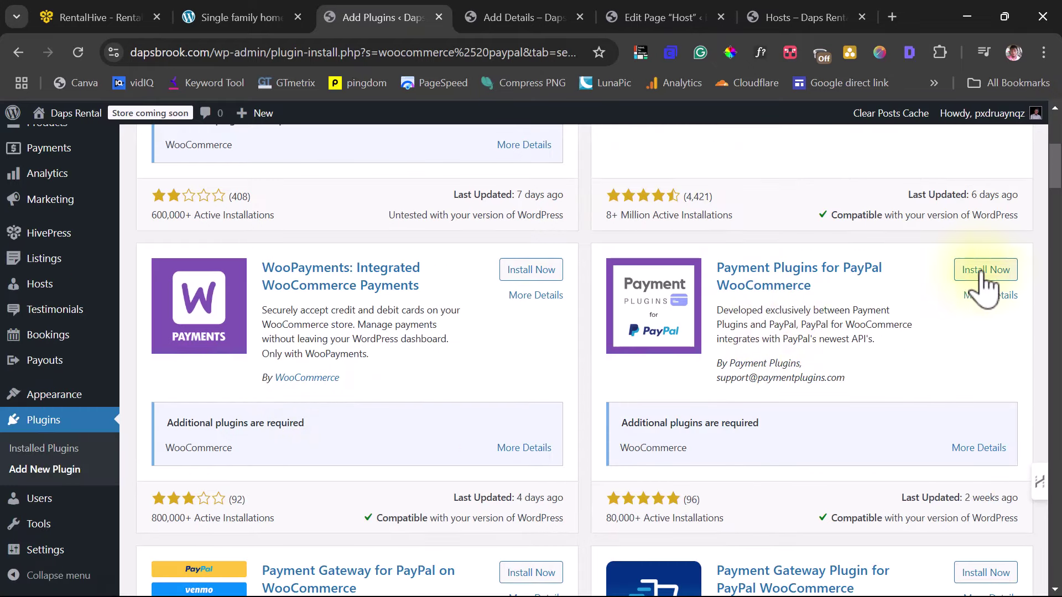
{"action": "scroll", "coordinate": [920, 322], "scroll_direction": "down", "scroll_amount": 3}
{"action": "scroll", "coordinate": [921, 326], "scroll_direction": "up", "scroll_amount": 3}
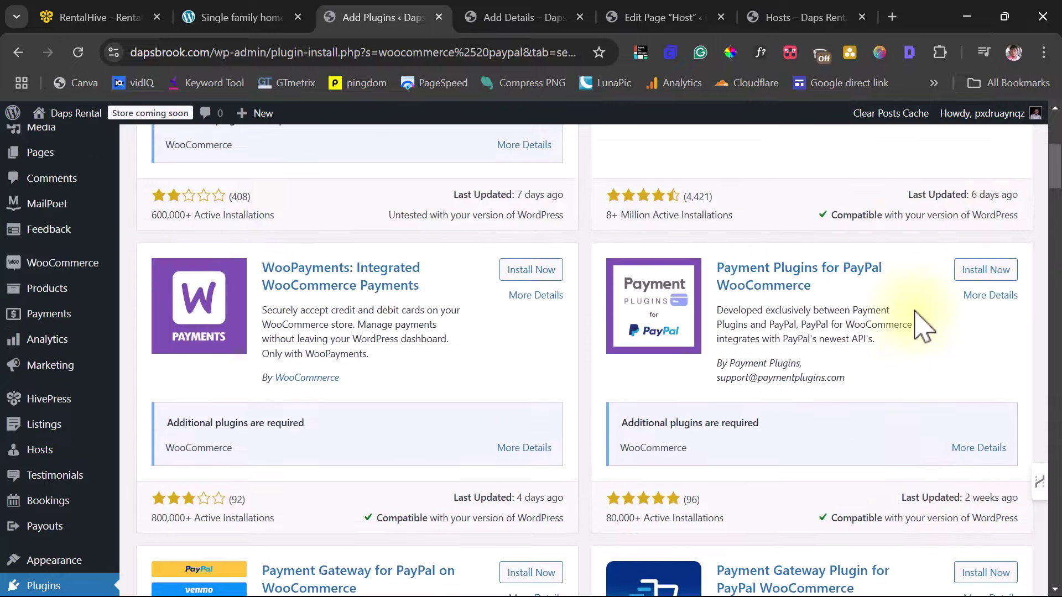
{"action": "left_click", "coordinate": [981, 271]}
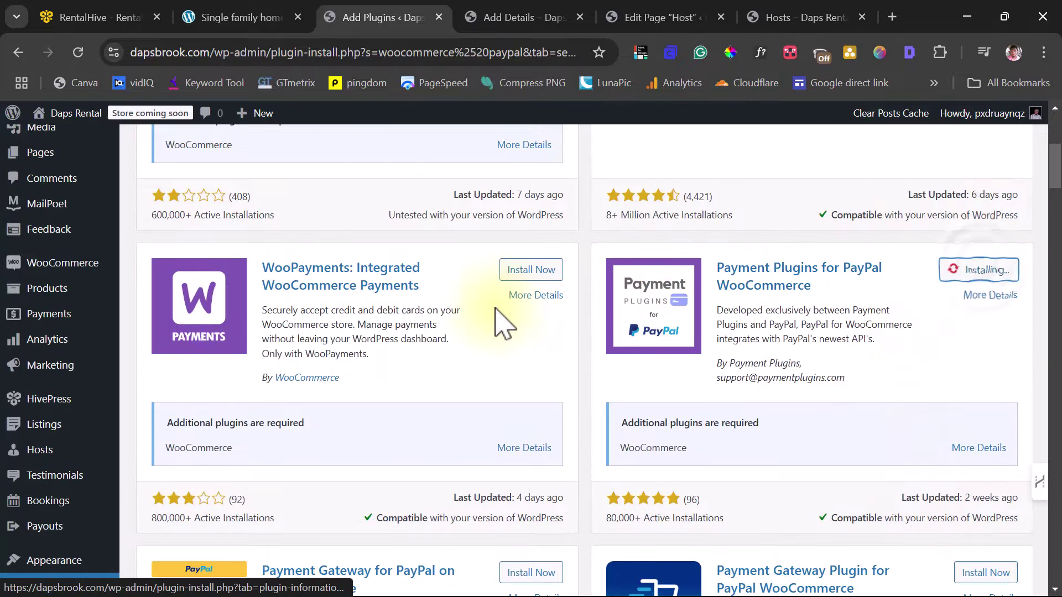
{"action": "scroll", "coordinate": [500, 322], "scroll_direction": "up", "scroll_amount": 4}
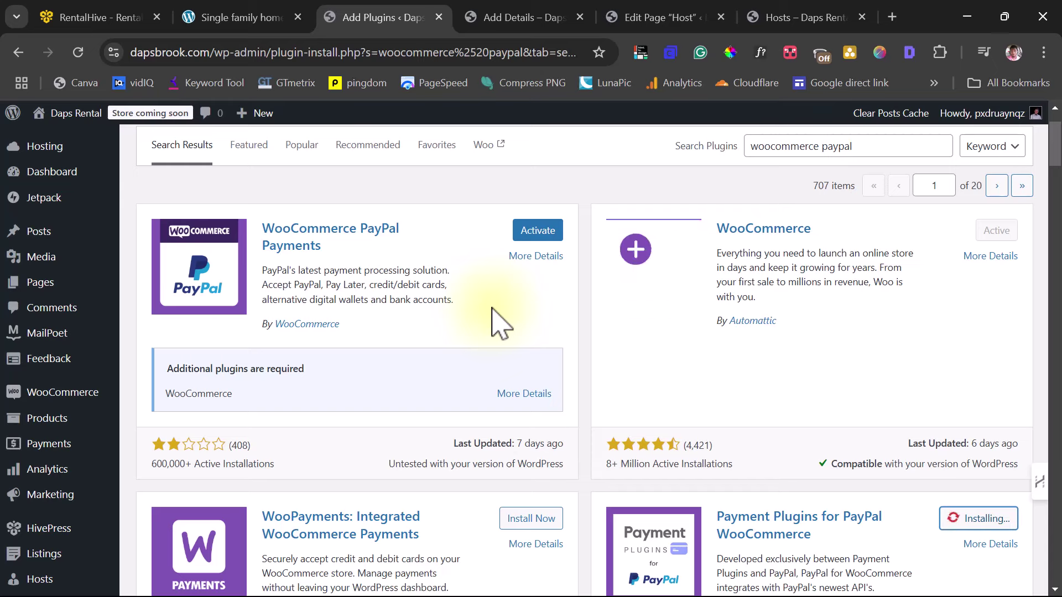
Search the plugin directory for "woocommerce stripe" and compare the ratings of the Stripe plugins
{"action": "left_click_drag", "start_coordinate": [857, 149], "coordinate": [822, 148]}
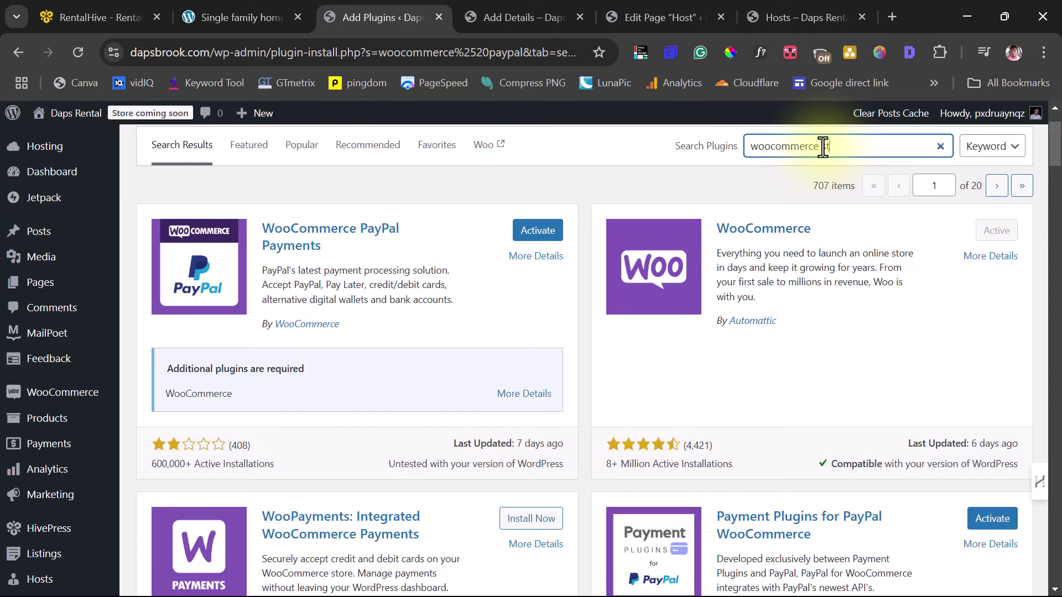
{"action": "type", "text": "stripe"}
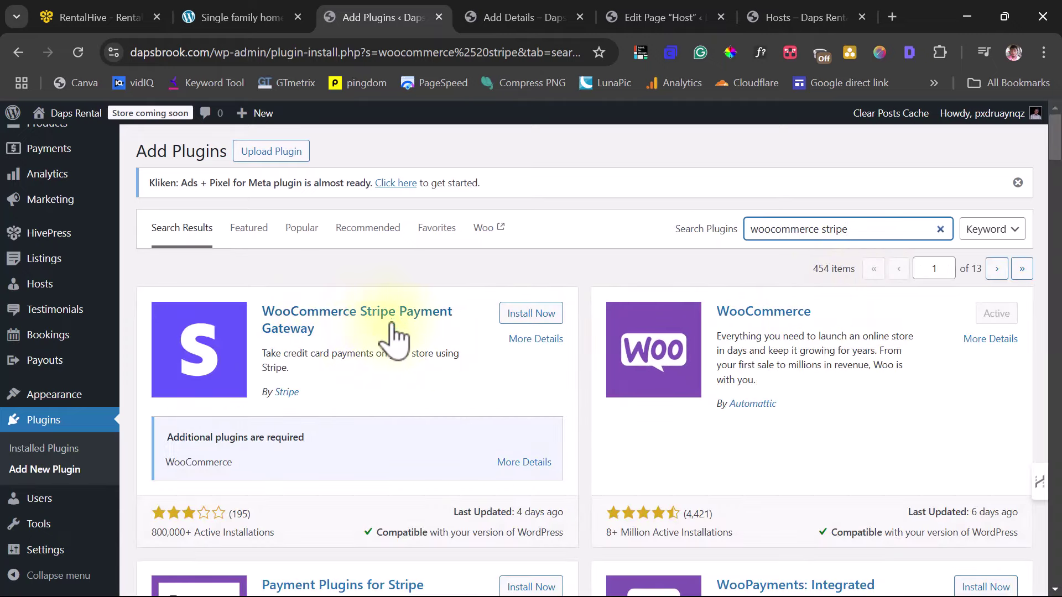
{"action": "scroll", "coordinate": [394, 332], "scroll_direction": "down", "scroll_amount": 2}
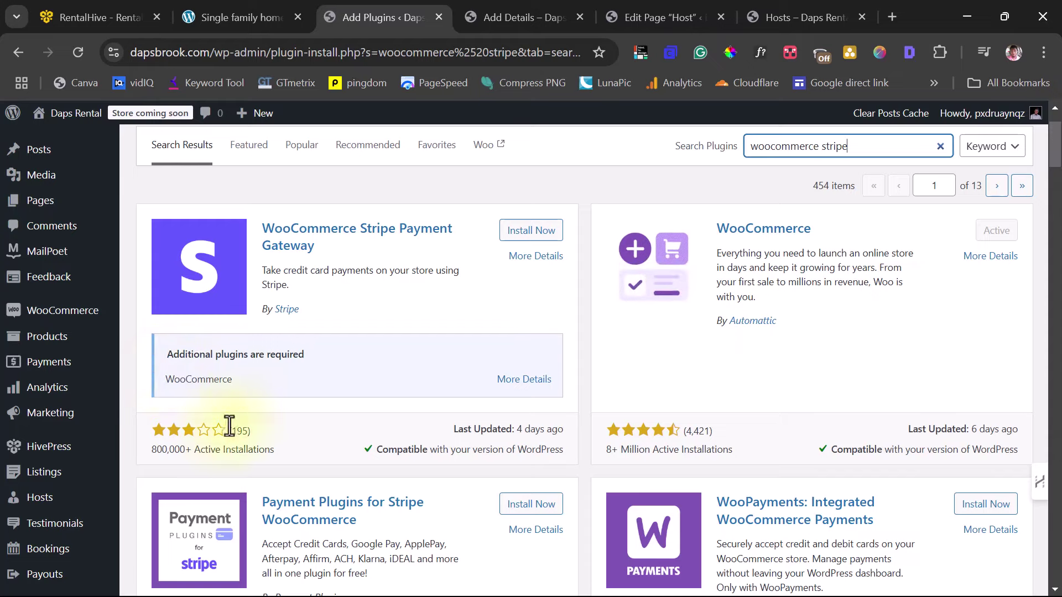
{"action": "scroll", "coordinate": [592, 332], "scroll_direction": "down", "scroll_amount": 4}
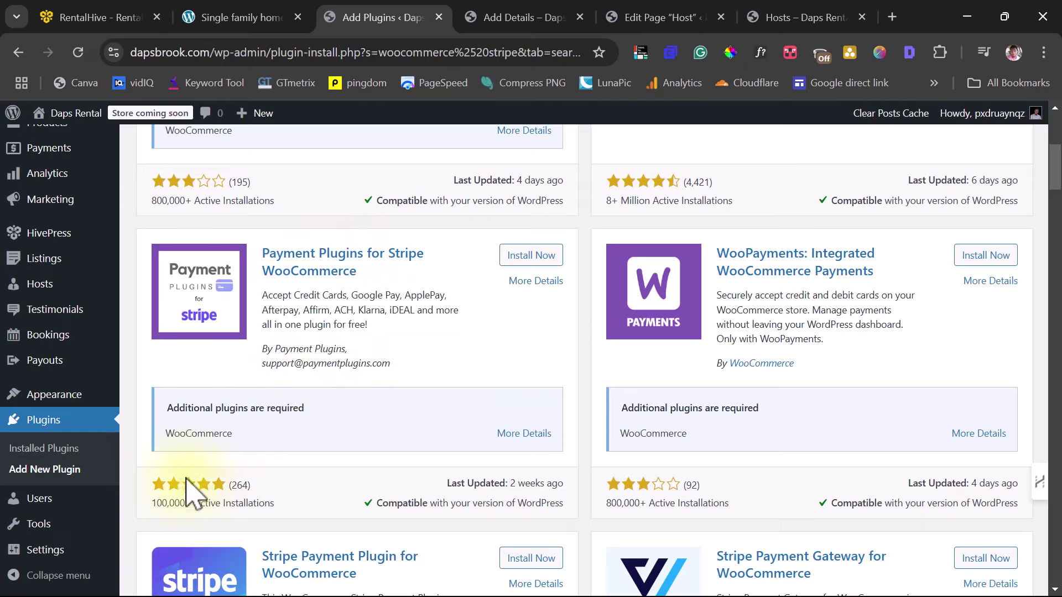
{"action": "scroll", "coordinate": [503, 332], "scroll_direction": "up", "scroll_amount": 5}
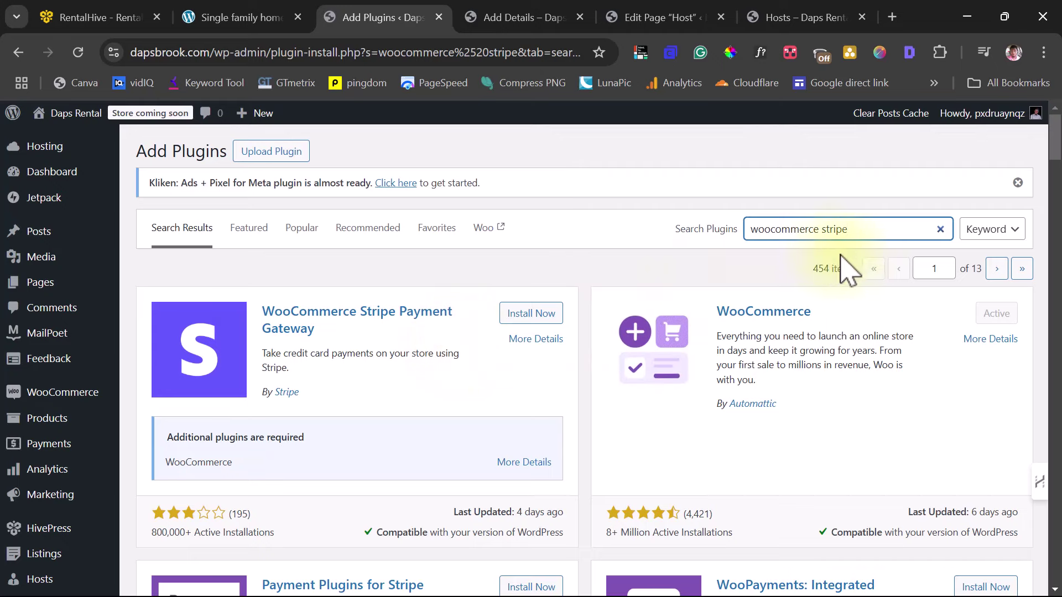
{"action": "left_click_drag", "start_coordinate": [853, 229], "coordinate": [823, 230]}
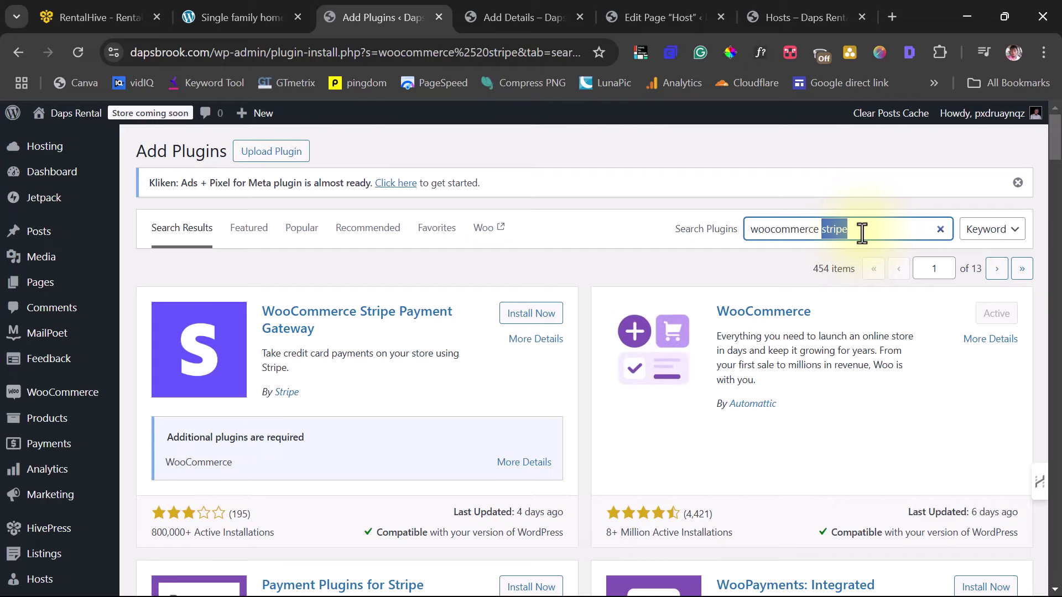
{"action": "scroll", "coordinate": [370, 387], "scroll_direction": "down", "scroll_amount": 3}
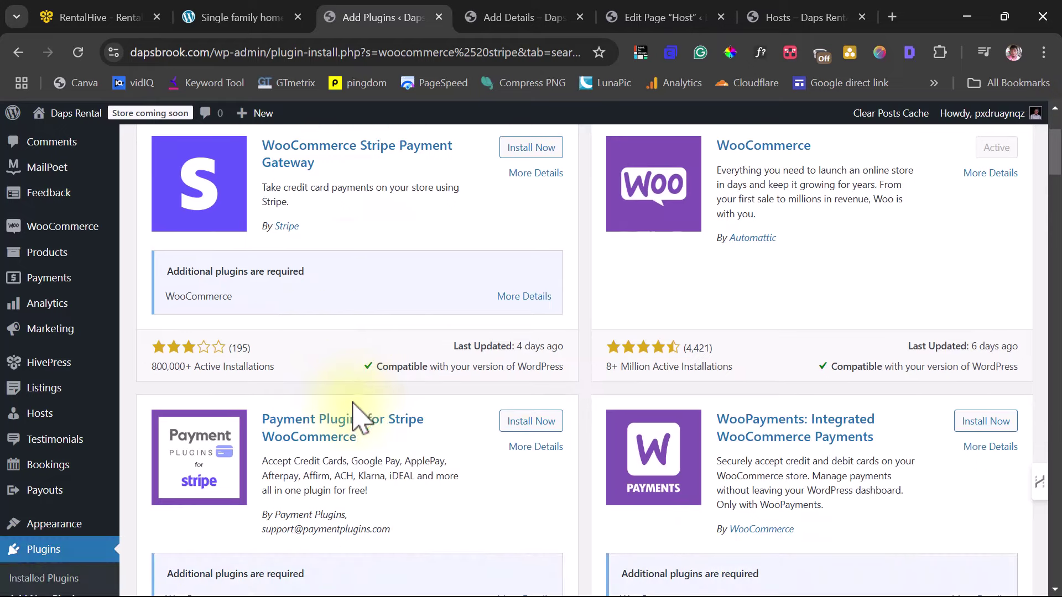
{"action": "scroll", "coordinate": [351, 419], "scroll_direction": "down", "scroll_amount": 2}
Delete the inactive WooCommerce PayPal Payments plugin from the installed plugins
{"action": "left_click", "coordinate": [34, 498]}
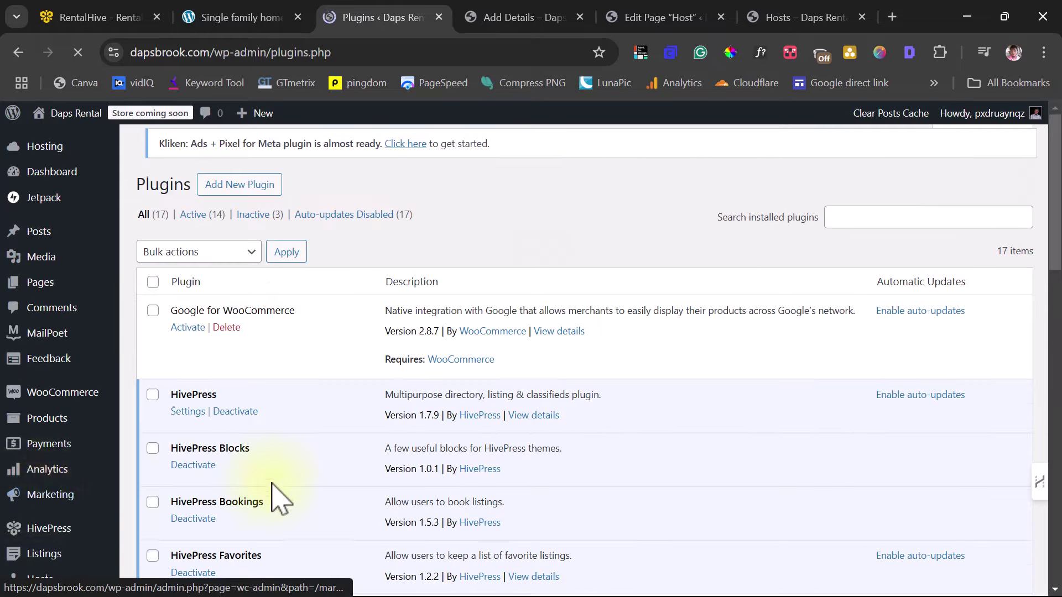
{"action": "scroll", "coordinate": [486, 426], "scroll_direction": "down", "scroll_amount": 15}
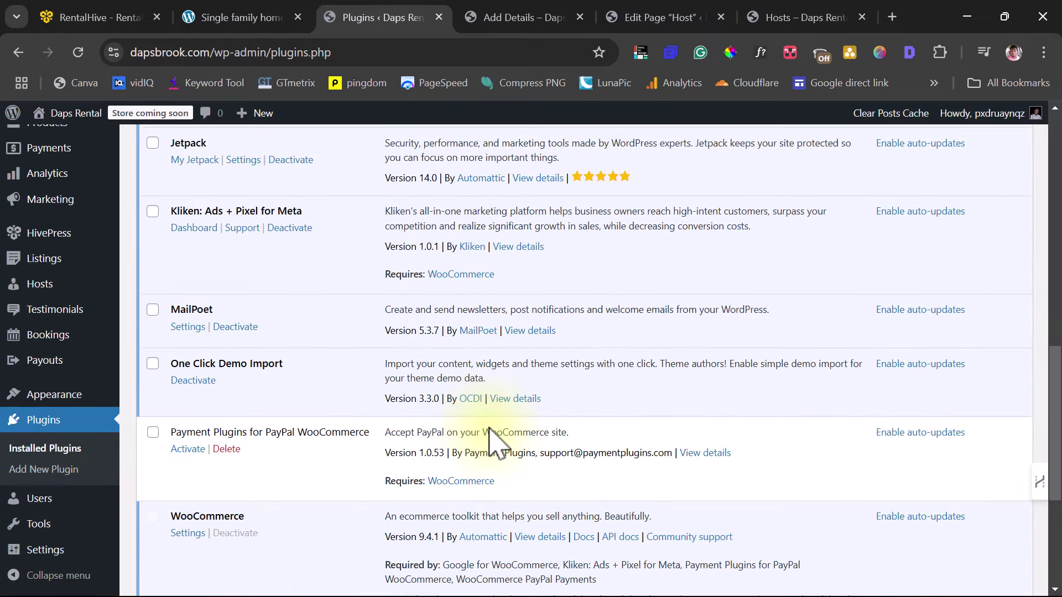
{"action": "scroll", "coordinate": [490, 433], "scroll_direction": "down", "scroll_amount": 3}
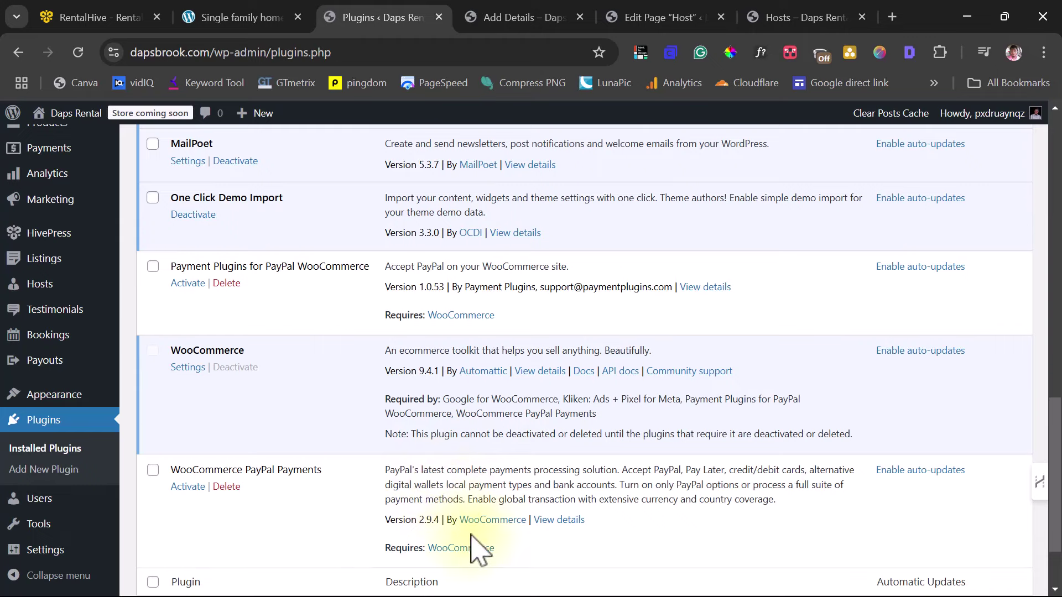
{"action": "left_click", "coordinate": [231, 488]}
{"action": "left_click", "coordinate": [608, 175]}
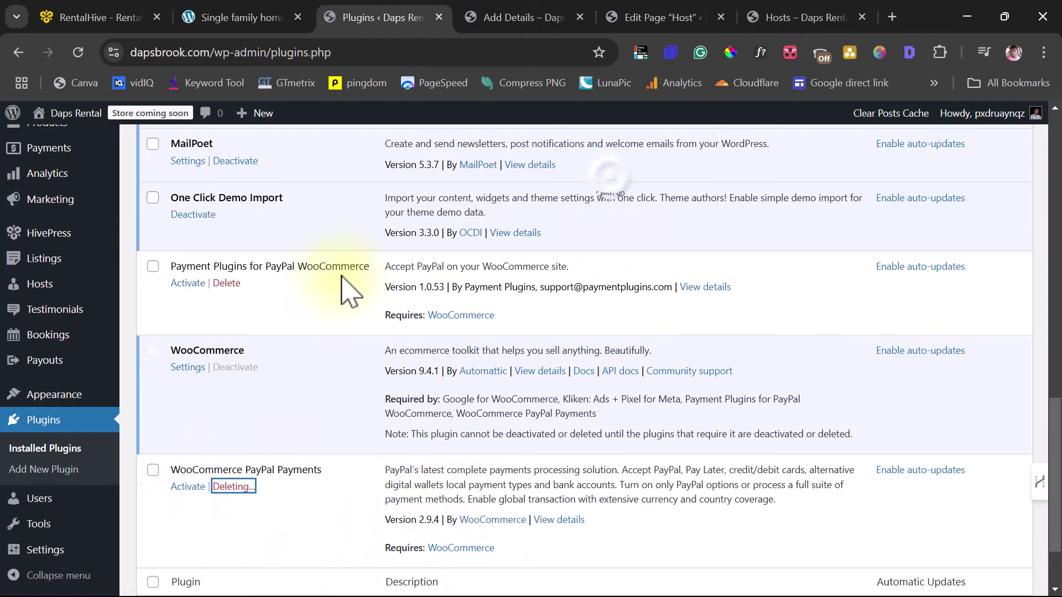
Activate Payment Plugins for PayPal WooCommerce, dismiss its welcome tips and open its API settings
{"action": "left_click", "coordinate": [188, 283]}
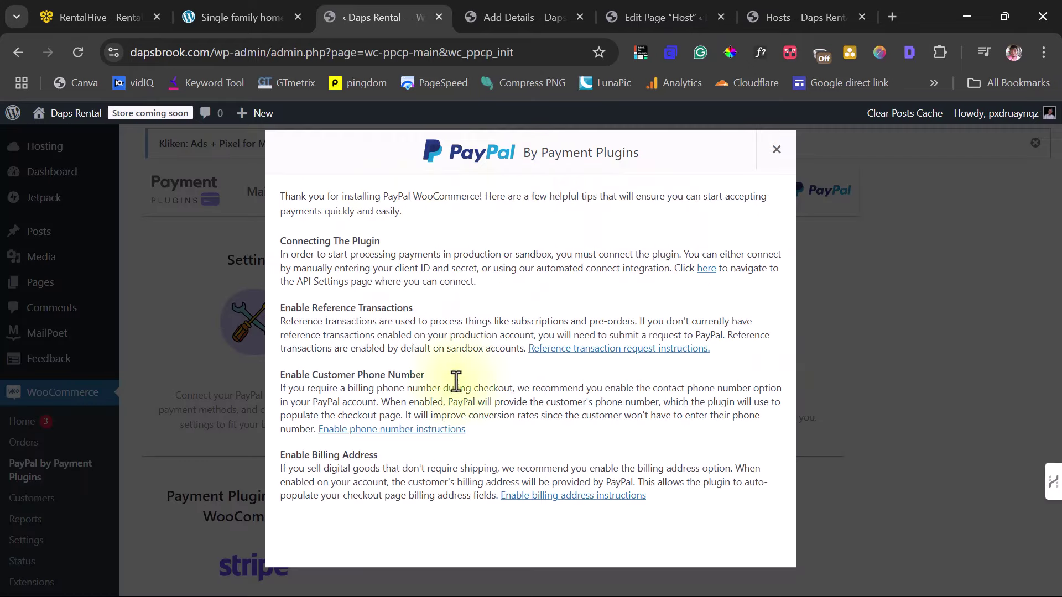
{"action": "left_click", "coordinate": [777, 150]}
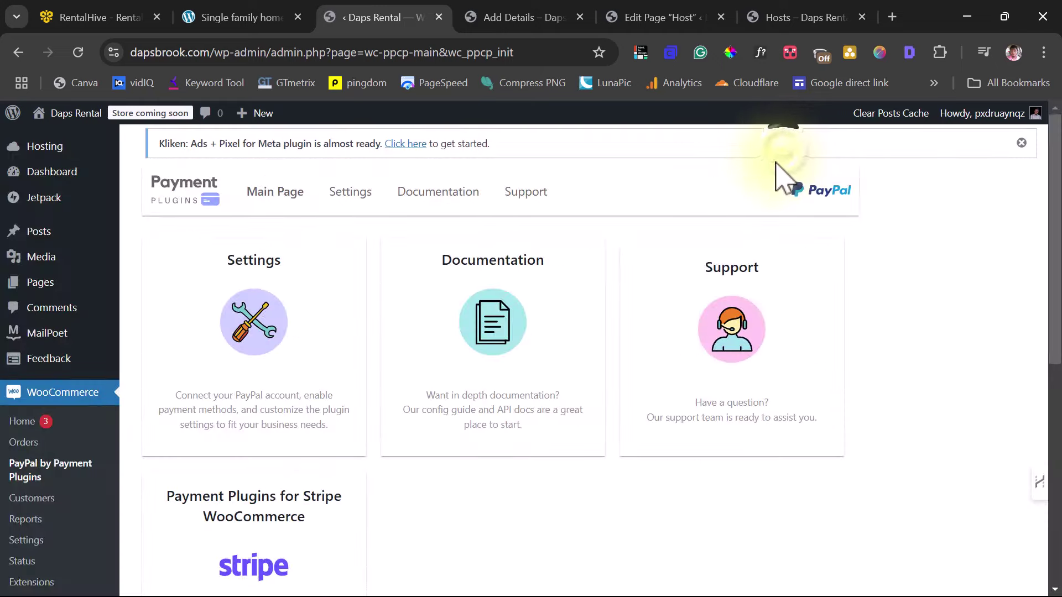
{"action": "scroll", "coordinate": [524, 228], "scroll_direction": "down", "scroll_amount": 1}
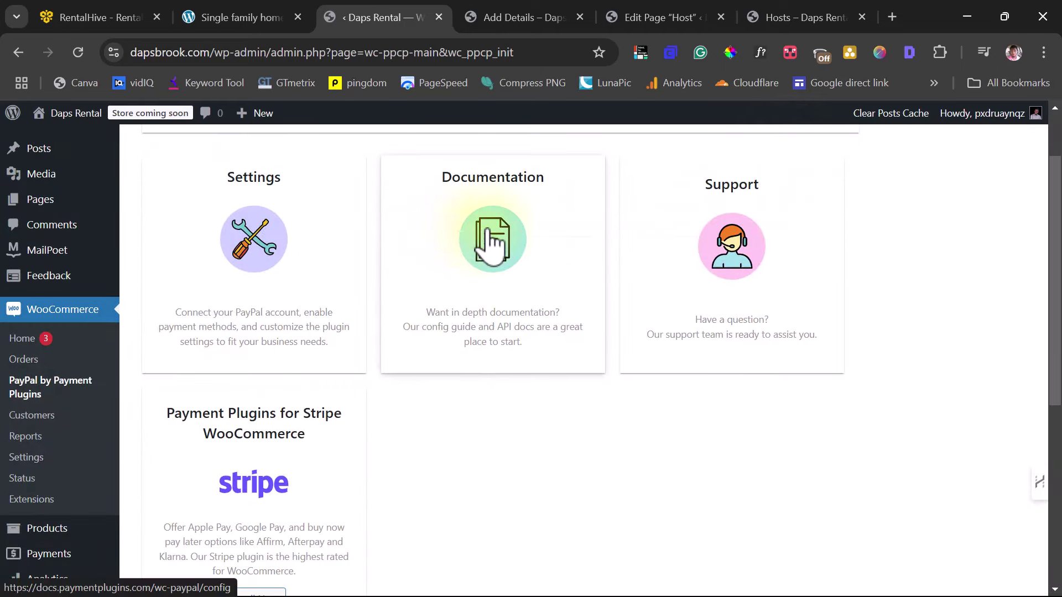
{"action": "scroll", "coordinate": [491, 243], "scroll_direction": "up", "scroll_amount": 1}
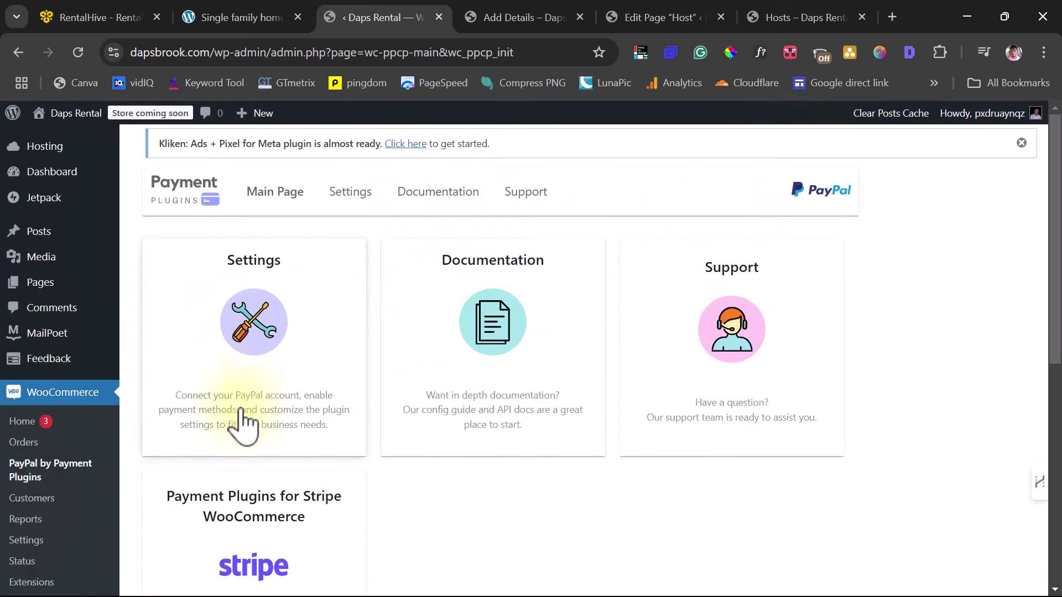
{"action": "left_click", "coordinate": [250, 322]}
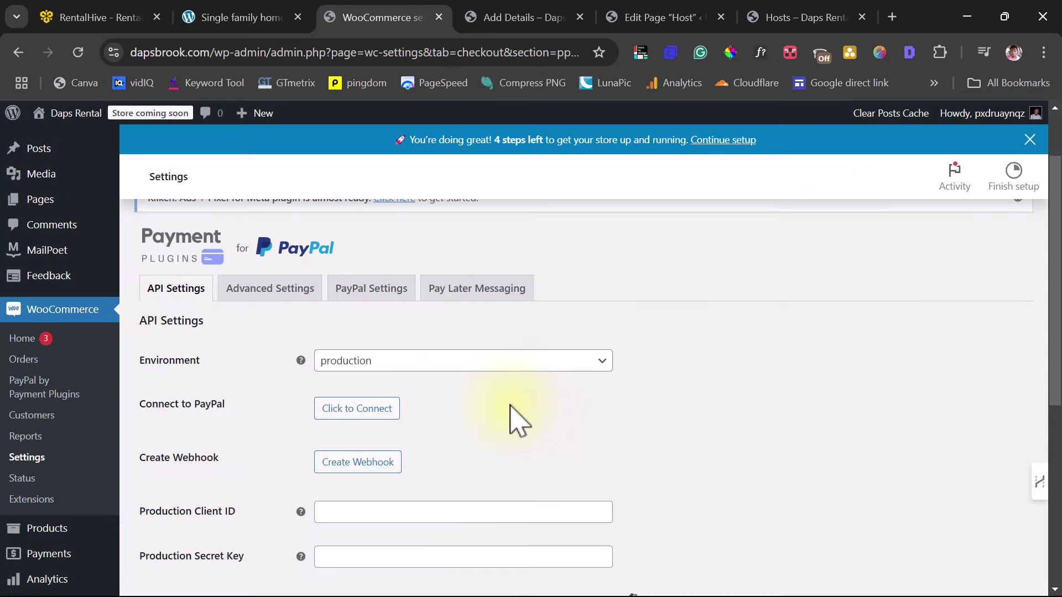
Connect the existing PayPal business account using its email, authorize Payment Plugins, and review the production API settings
{"action": "left_click", "coordinate": [354, 408]}
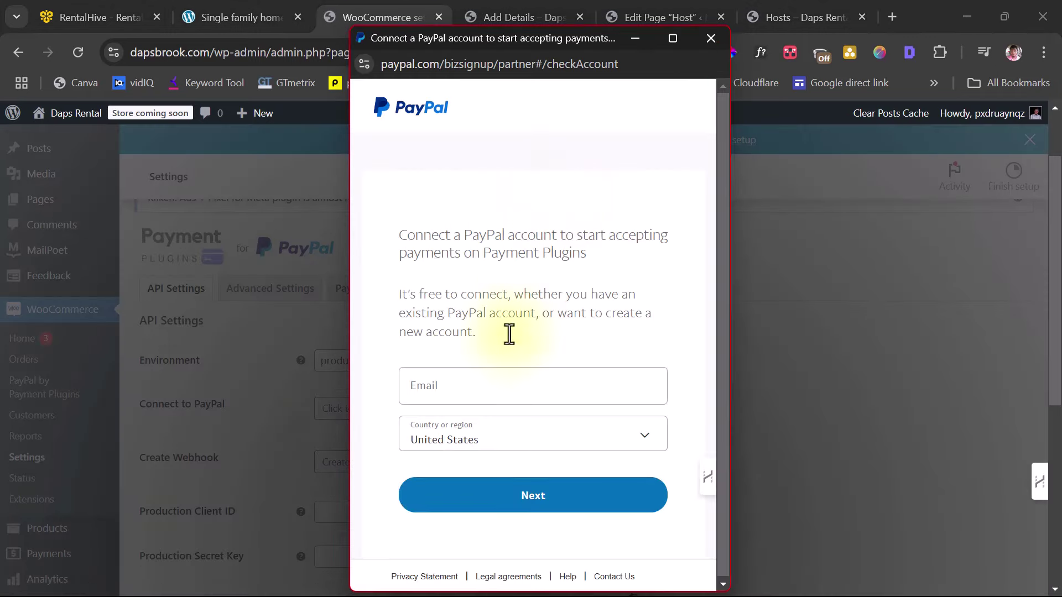
{"action": "left_click", "coordinate": [429, 387]}
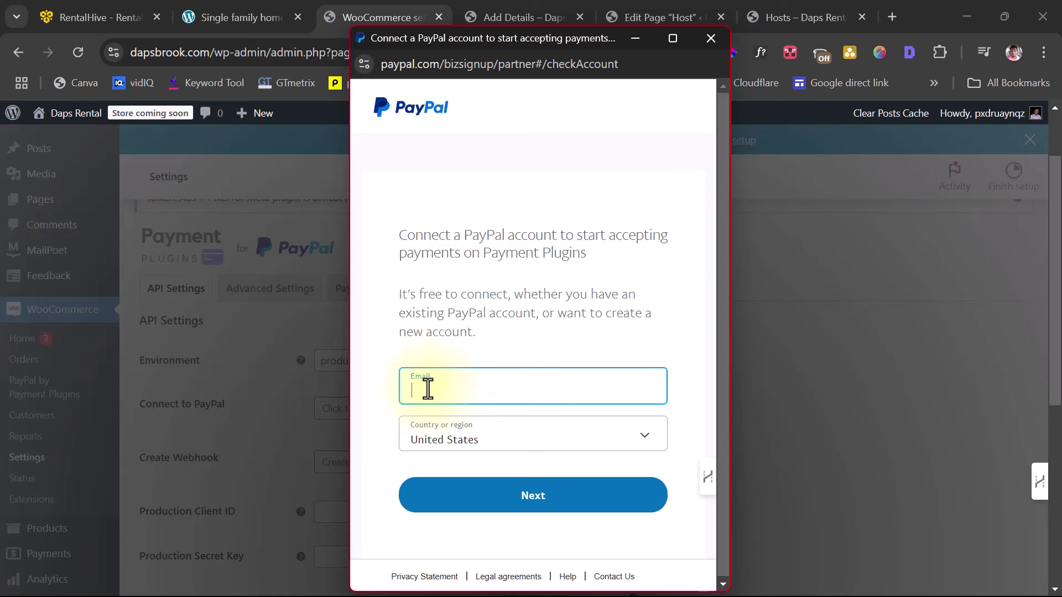
{"action": "left_click", "coordinate": [465, 494]}
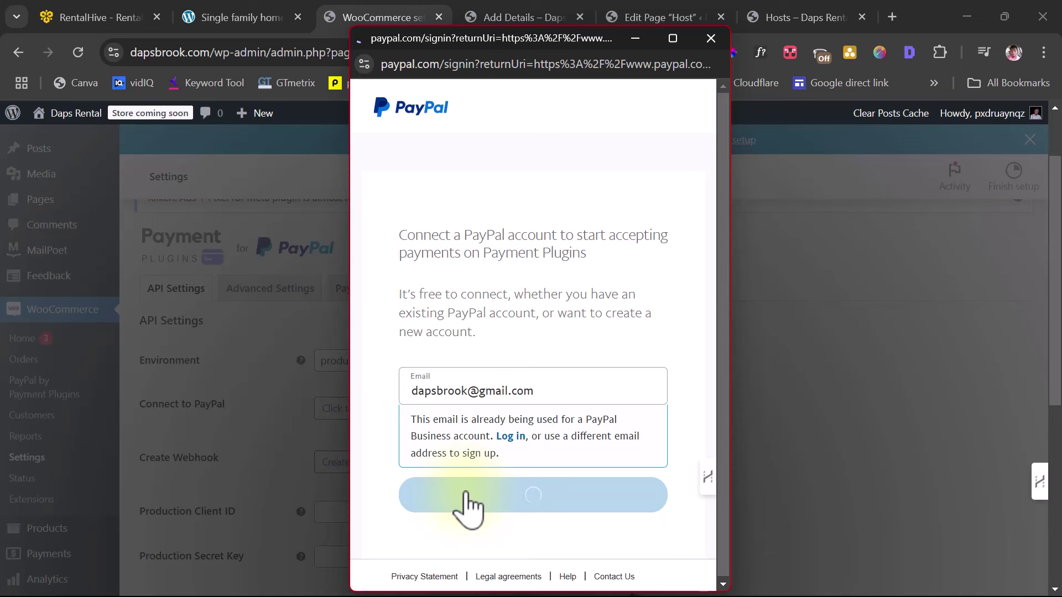
{"action": "left_click", "coordinate": [407, 261]}
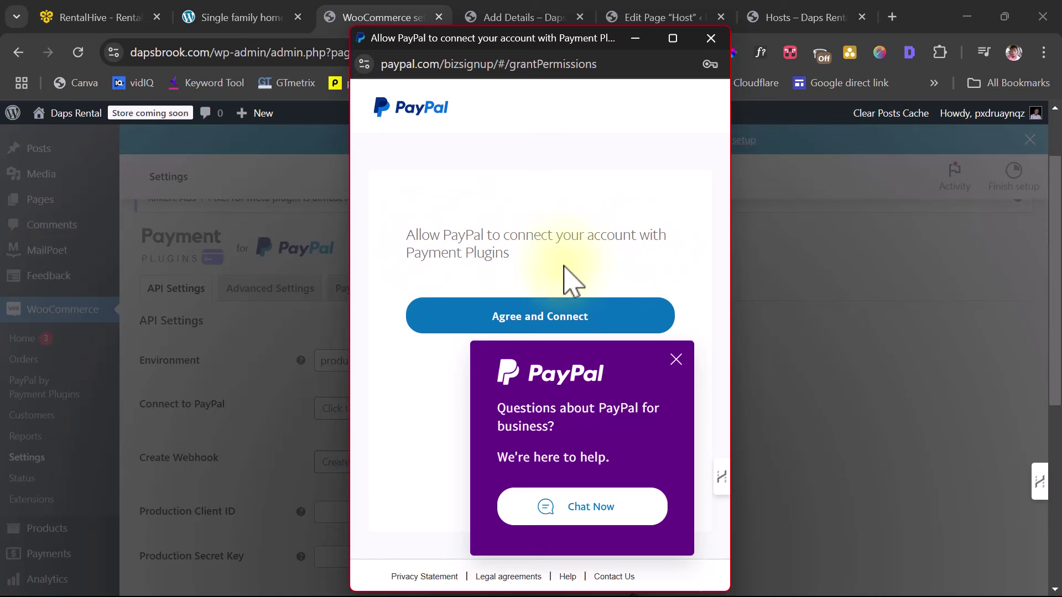
{"action": "left_click", "coordinate": [541, 317]}
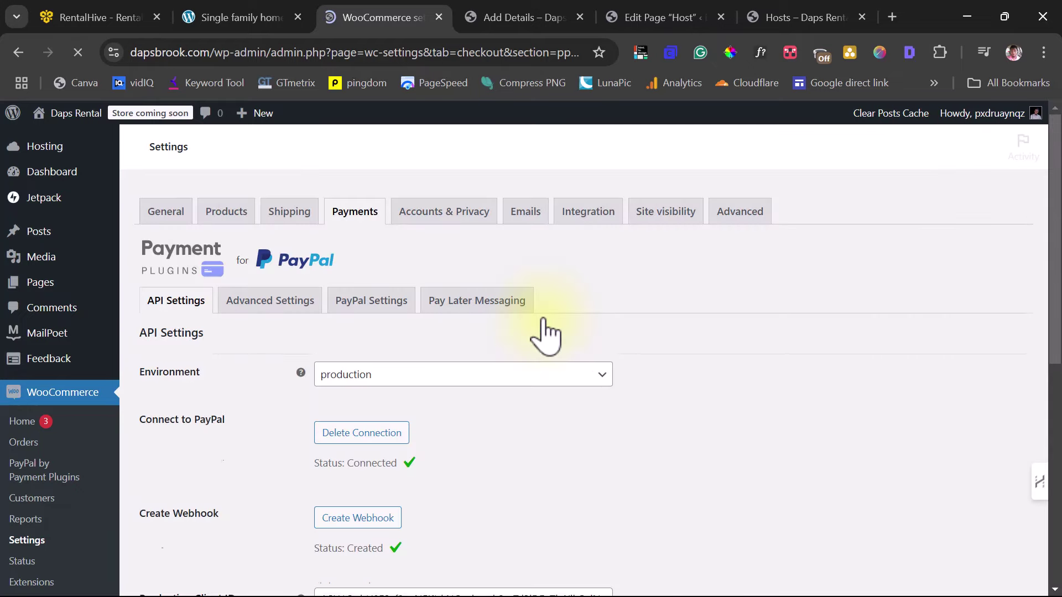
{"action": "scroll", "coordinate": [351, 338], "scroll_direction": "down", "scroll_amount": 4}
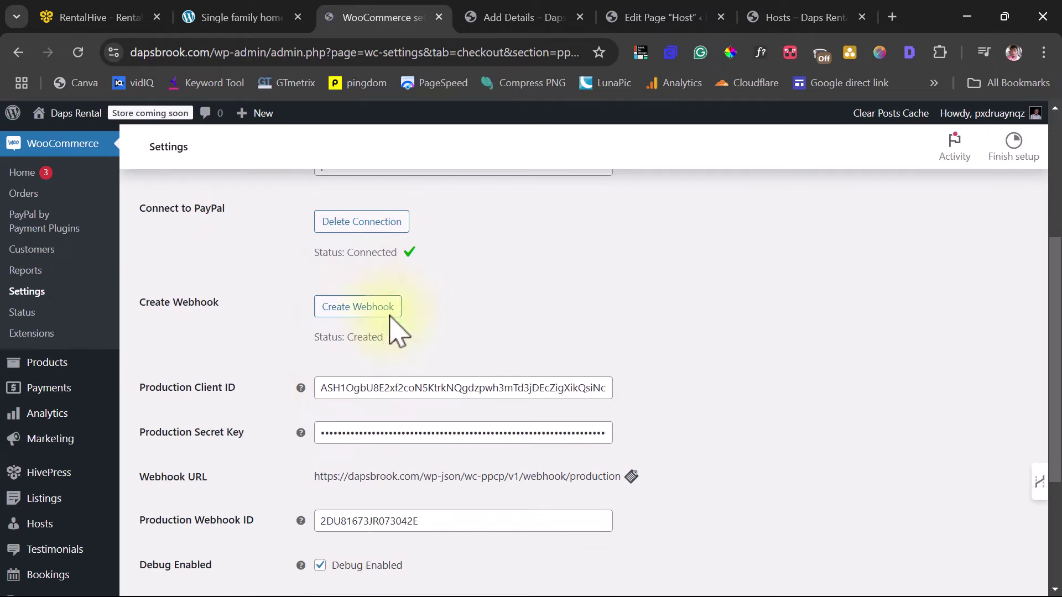
{"action": "scroll", "coordinate": [391, 323], "scroll_direction": "up", "scroll_amount": 1}
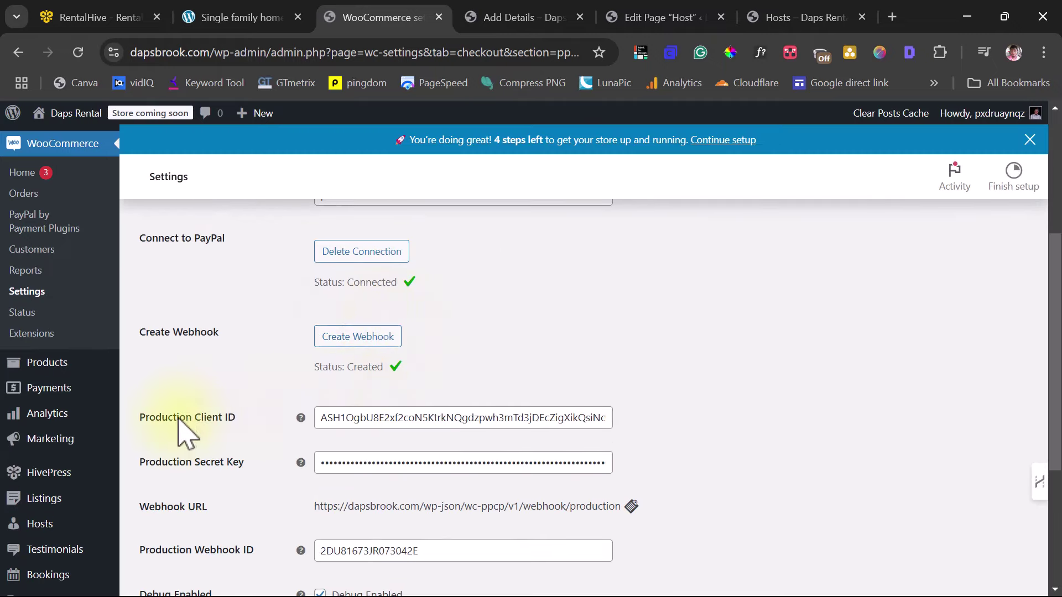
{"action": "scroll", "coordinate": [405, 424], "scroll_direction": "down", "scroll_amount": 3}
{"action": "scroll", "coordinate": [680, 409], "scroll_direction": "down", "scroll_amount": 5}
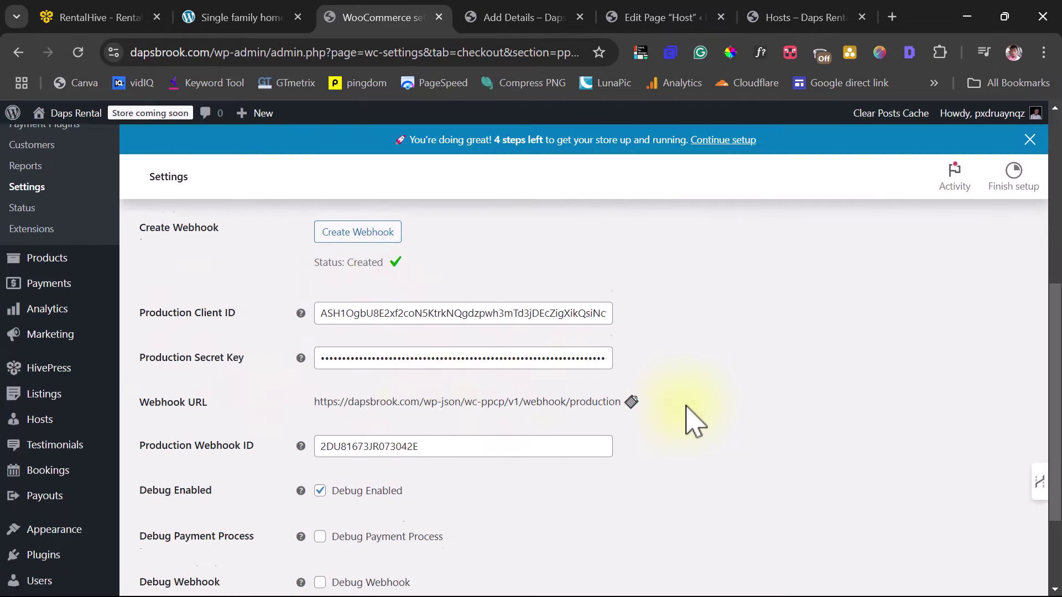
{"action": "scroll", "coordinate": [686, 406], "scroll_direction": "up", "scroll_amount": 9}
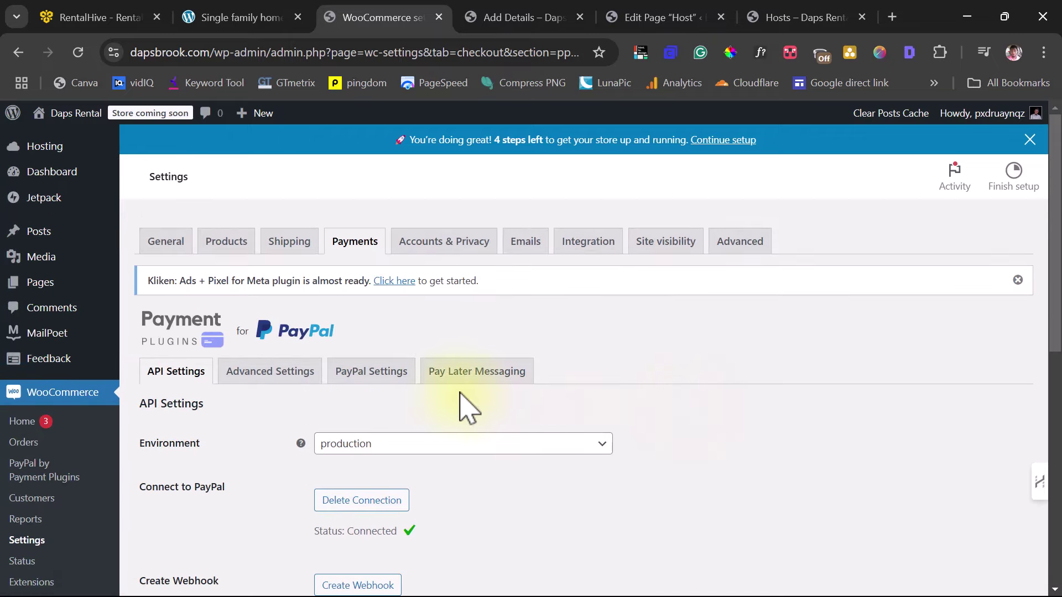
Enable PayPal Gateway By Payment Plugins among the WooCommerce payment methods and open its setup
{"action": "left_click", "coordinate": [359, 243]}
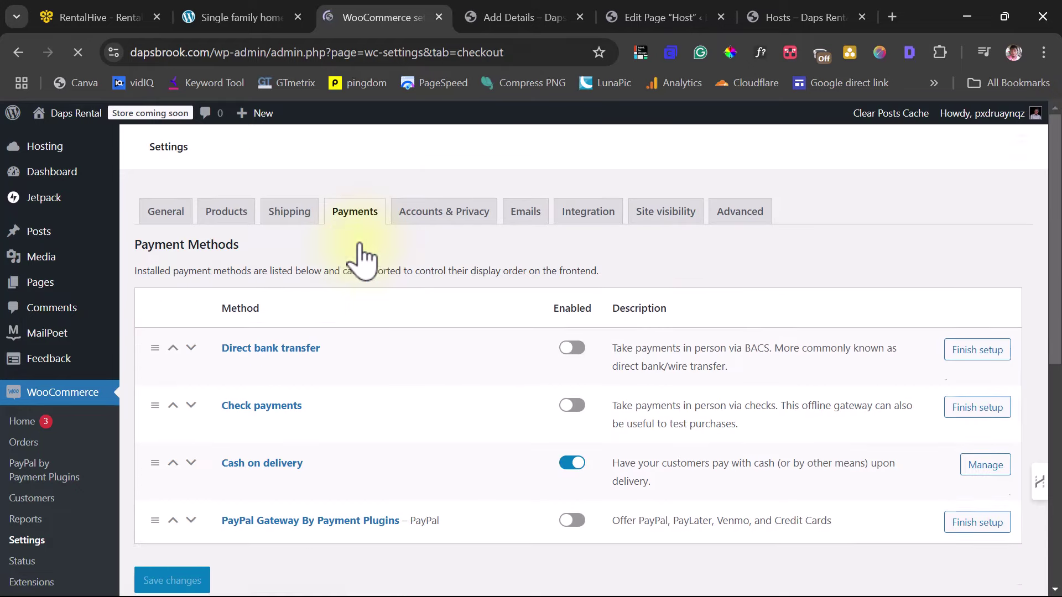
{"action": "scroll", "coordinate": [468, 457], "scroll_direction": "down", "scroll_amount": 3}
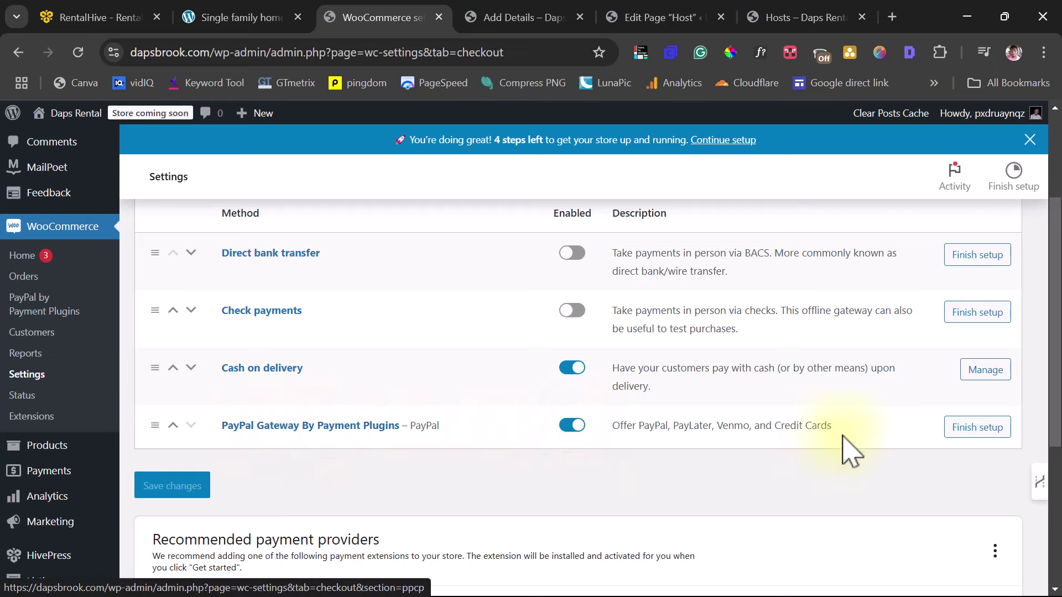
{"action": "left_click", "coordinate": [990, 437]}
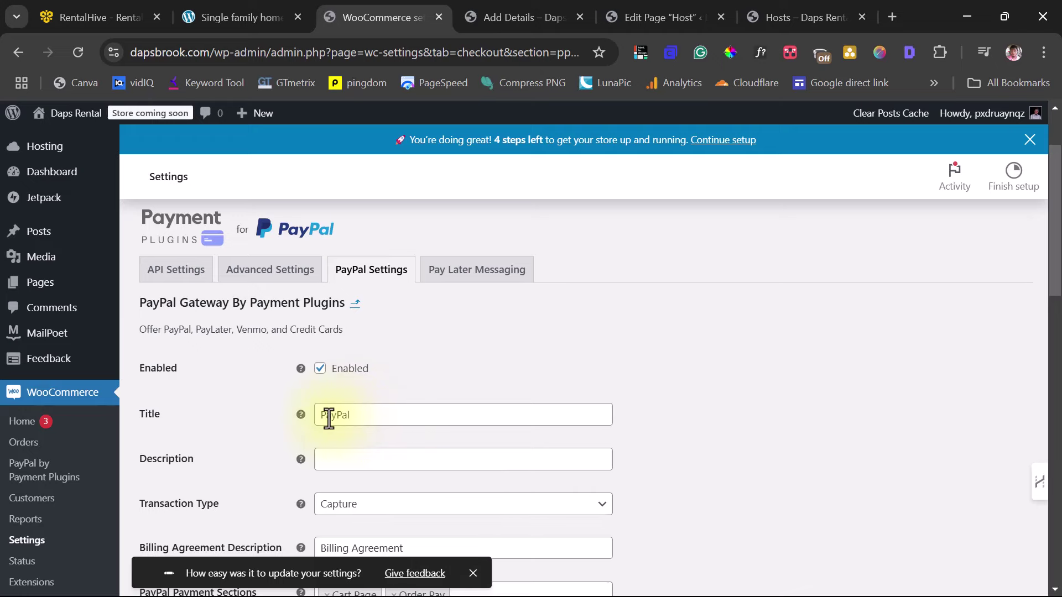
Review the PayPal gateway's checkout and button design options and set the button height to 38px
{"action": "scroll", "coordinate": [707, 469], "scroll_direction": "down", "scroll_amount": 3}
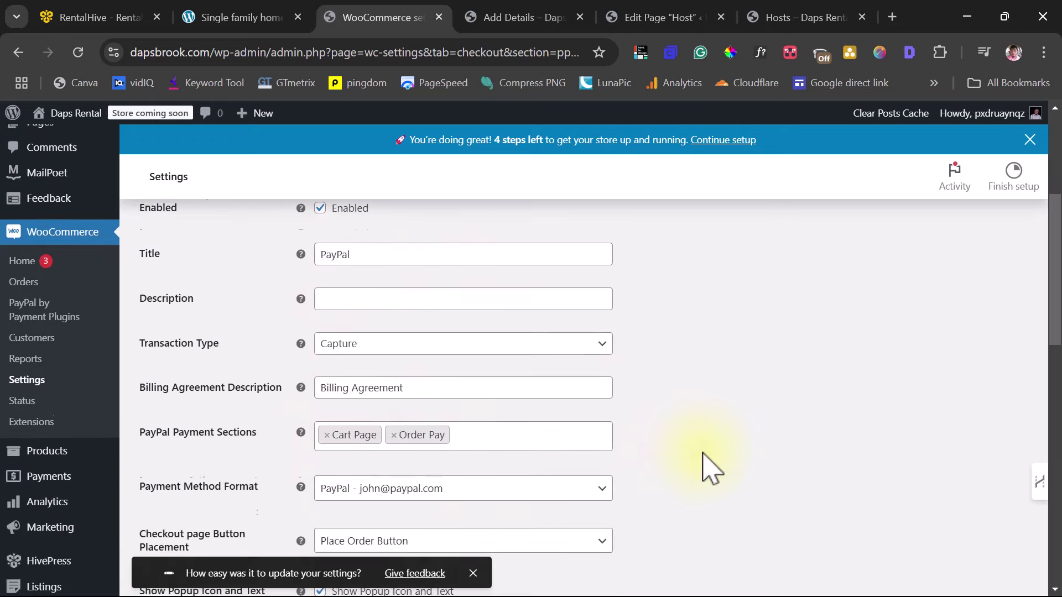
{"action": "scroll", "coordinate": [603, 379], "scroll_direction": "down", "scroll_amount": 2}
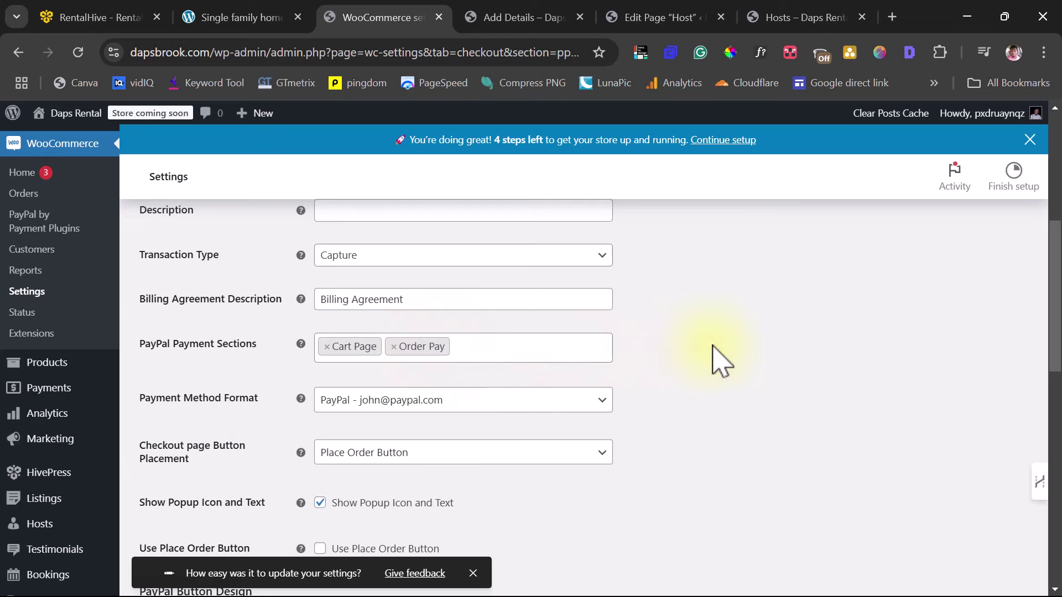
{"action": "scroll", "coordinate": [720, 362], "scroll_direction": "down", "scroll_amount": 2}
{"action": "scroll", "coordinate": [719, 359], "scroll_direction": "down", "scroll_amount": 2}
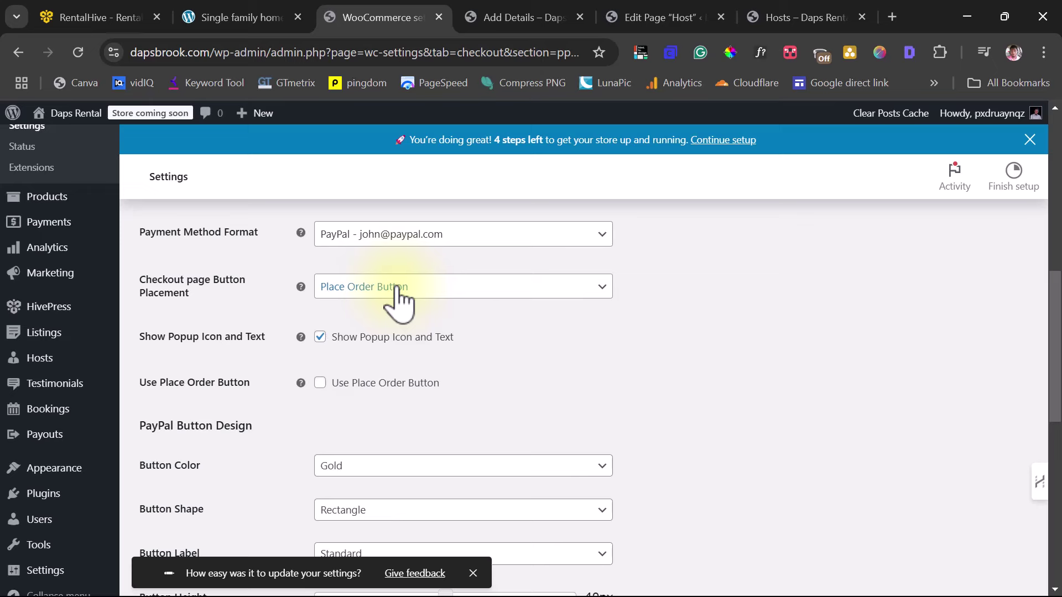
{"action": "left_click", "coordinate": [398, 299]}
{"action": "left_click", "coordinate": [398, 299]}
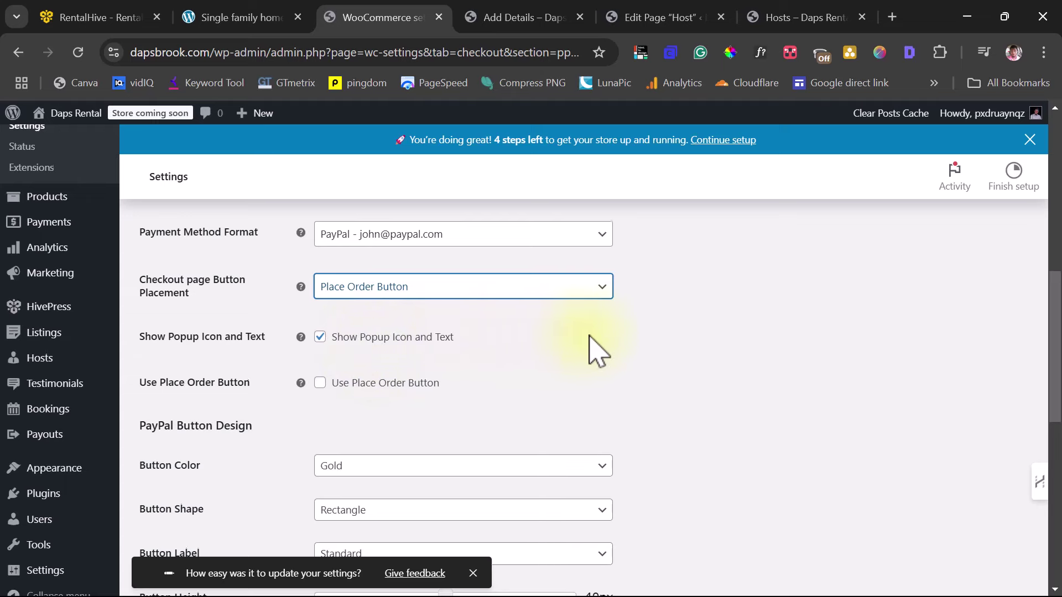
{"action": "scroll", "coordinate": [590, 348], "scroll_direction": "down", "scroll_amount": 5}
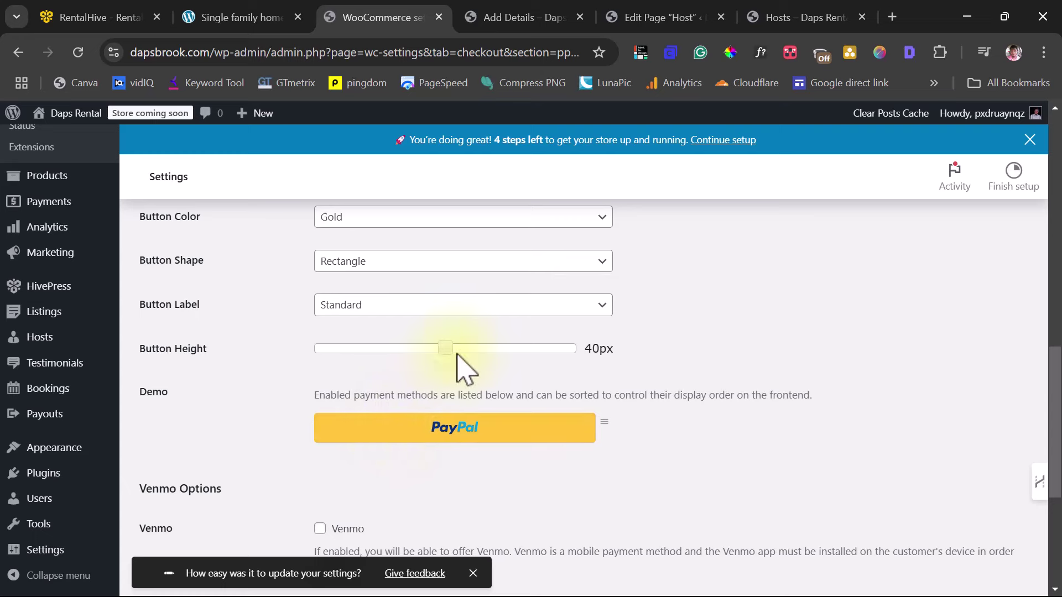
{"action": "mouse_move", "coordinate": [446, 347]}
{"action": "left_mouse_down"}
{"action": "mouse_move", "coordinate": [393, 347]}
{"action": "mouse_move", "coordinate": [463, 347]}
{"action": "mouse_move", "coordinate": [429, 347]}
{"action": "left_mouse_up"}
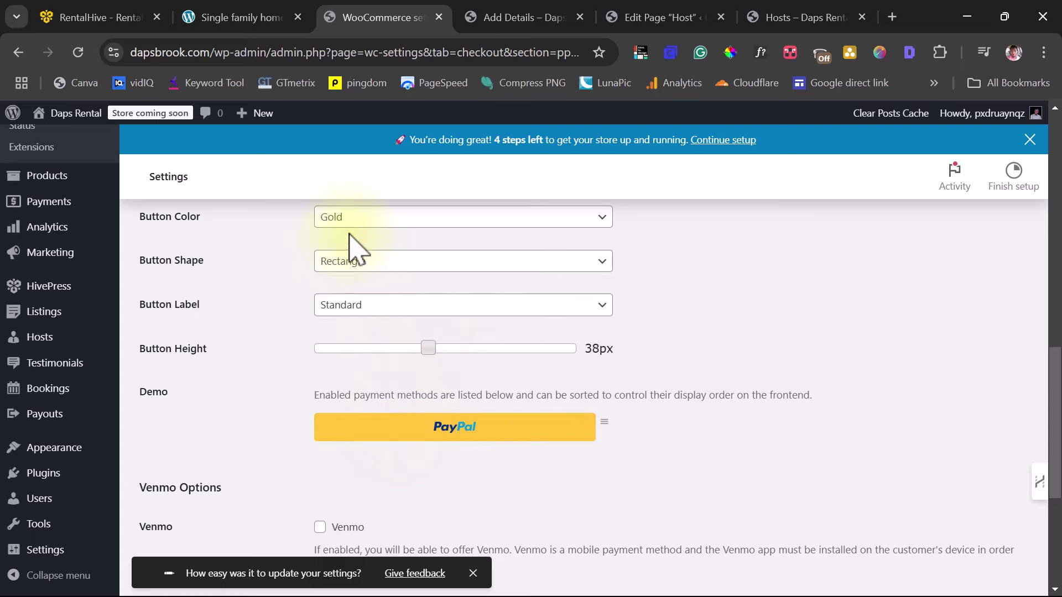
{"action": "left_click", "coordinate": [358, 219]}
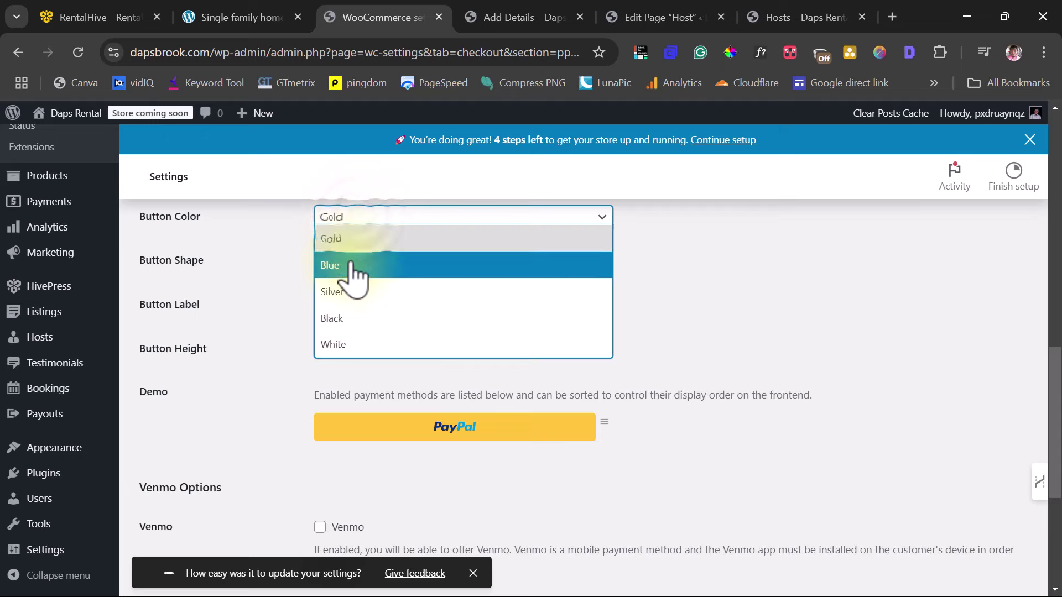
{"action": "left_click", "coordinate": [642, 220]}
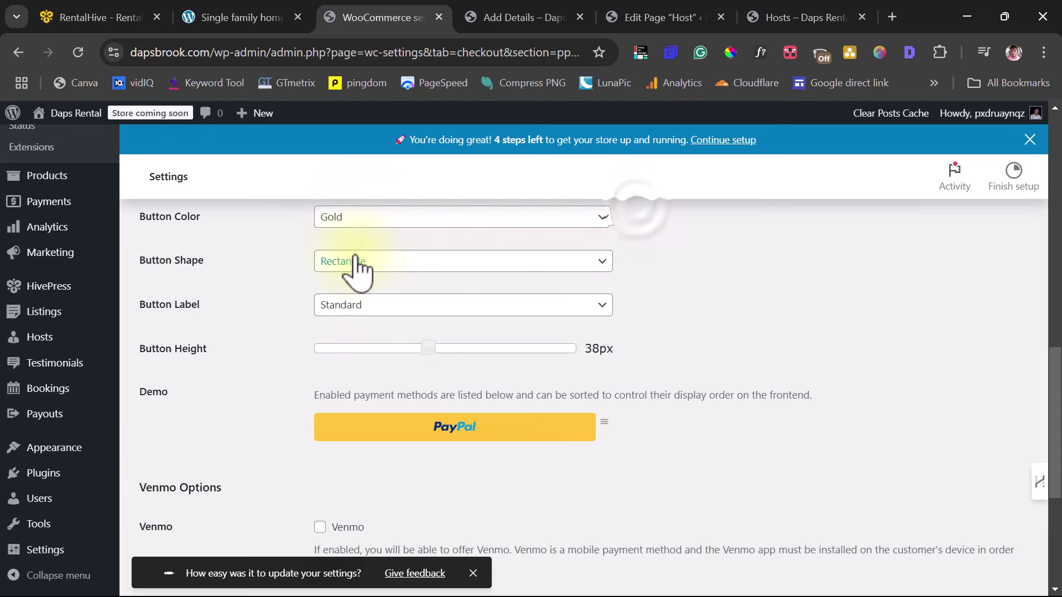
Enable Pay Later and credit card payments for the PayPal gateway and save the settings
{"action": "scroll", "coordinate": [728, 280], "scroll_direction": "down", "scroll_amount": 5}
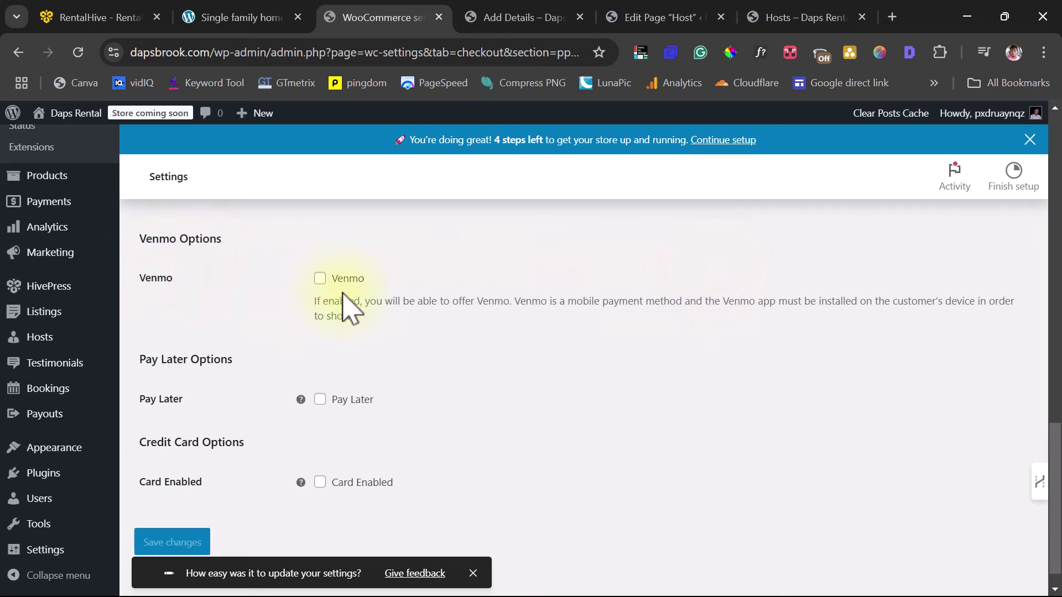
{"action": "scroll", "coordinate": [474, 301], "scroll_direction": "down", "scroll_amount": 1}
{"action": "left_click", "coordinate": [326, 371]}
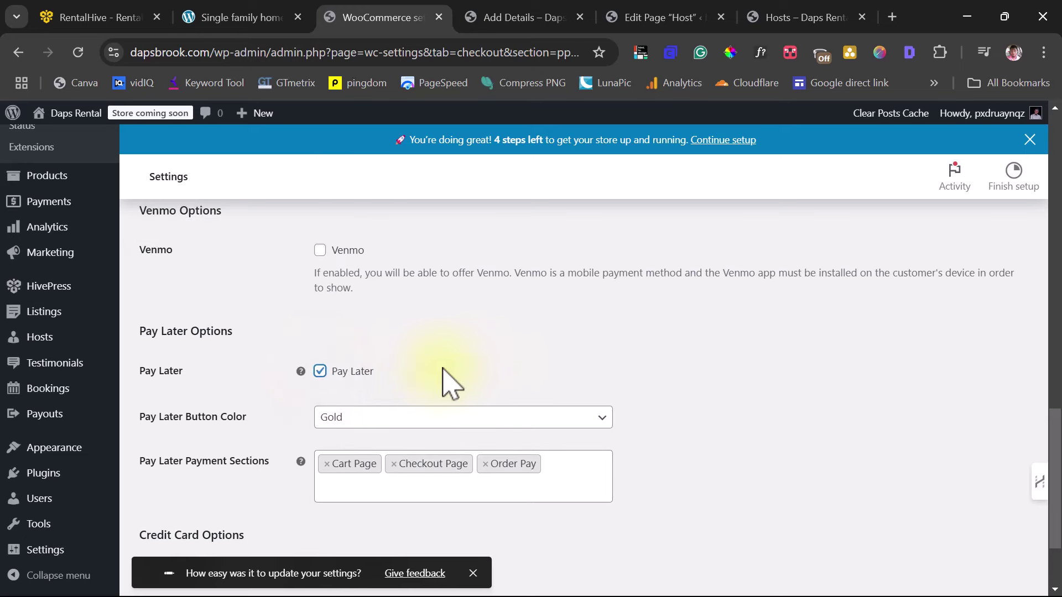
{"action": "scroll", "coordinate": [442, 369], "scroll_direction": "down", "scroll_amount": 2}
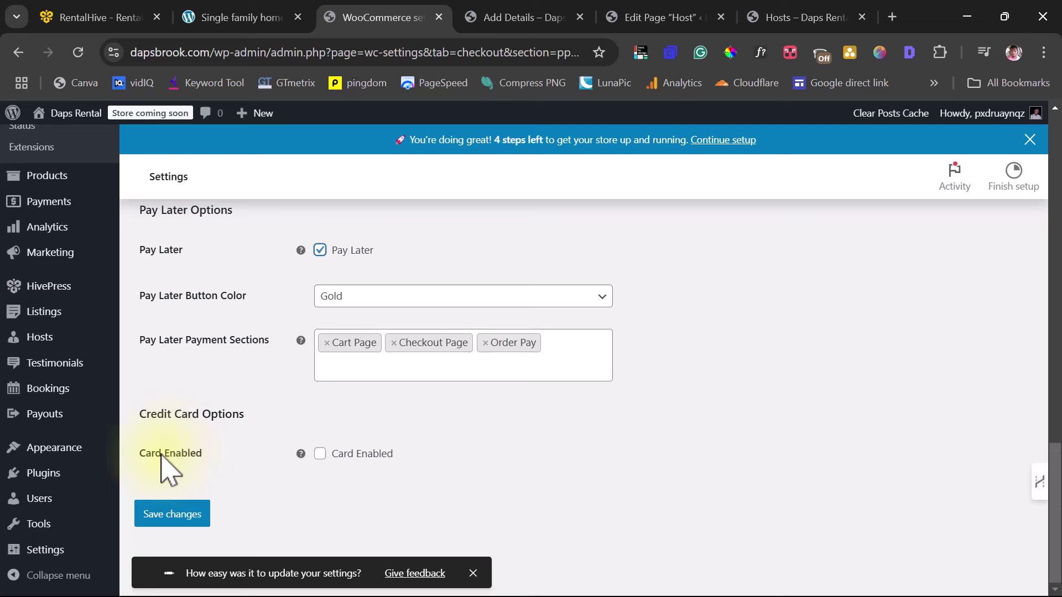
{"action": "left_click", "coordinate": [319, 454]}
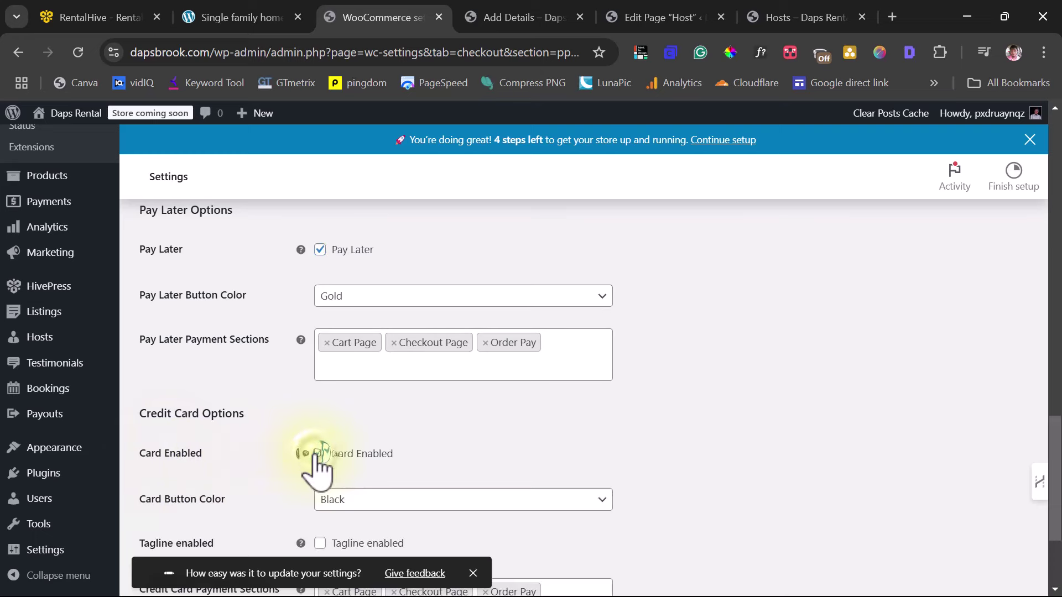
{"action": "scroll", "coordinate": [421, 442], "scroll_direction": "down", "scroll_amount": 3}
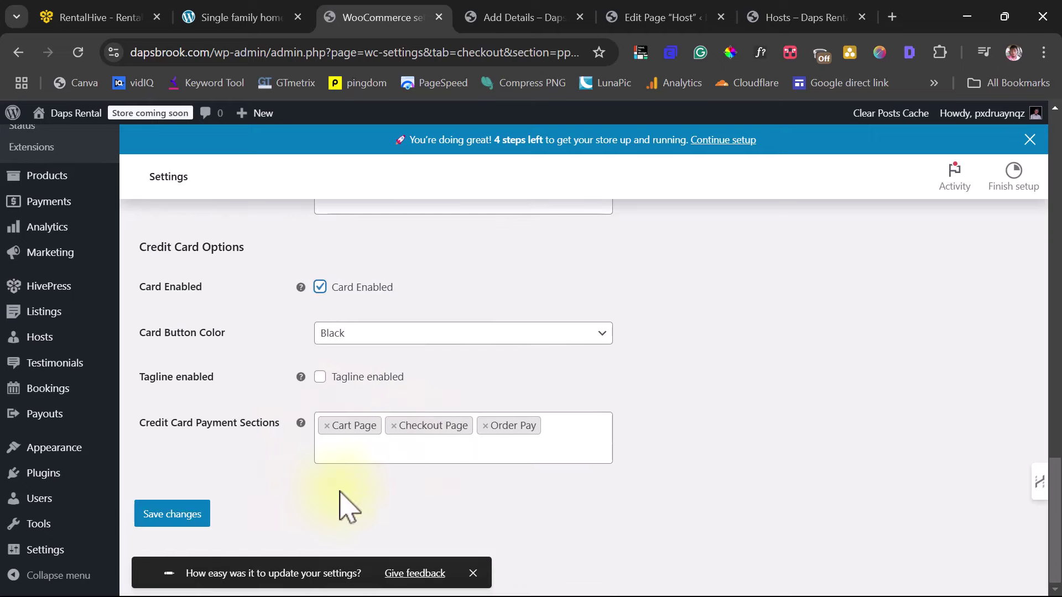
{"action": "left_click", "coordinate": [156, 519]}
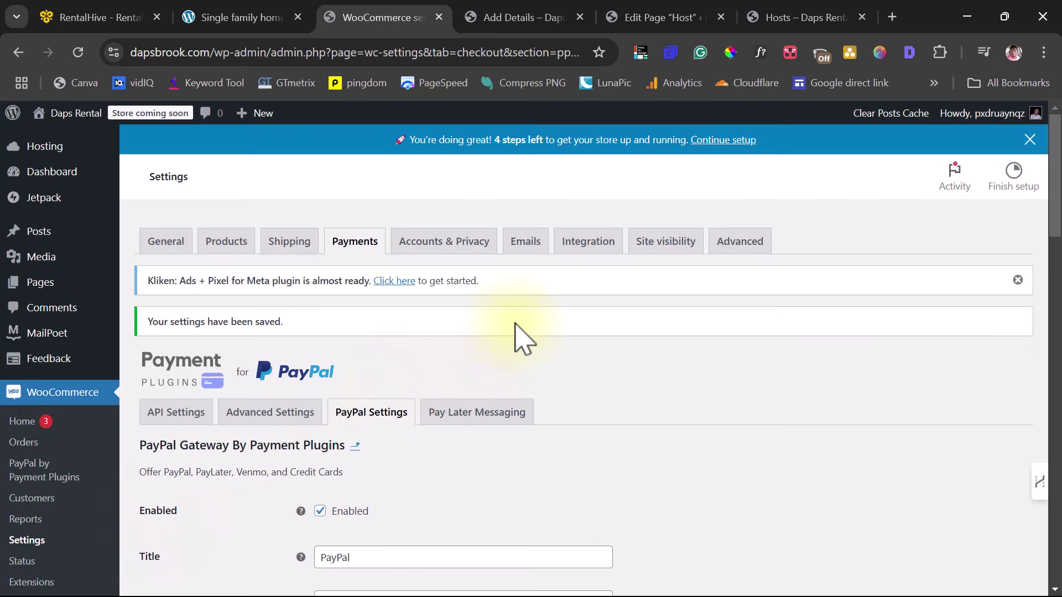
Disable Cash on delivery in the WooCommerce payment methods list
{"action": "left_click", "coordinate": [349, 250]}
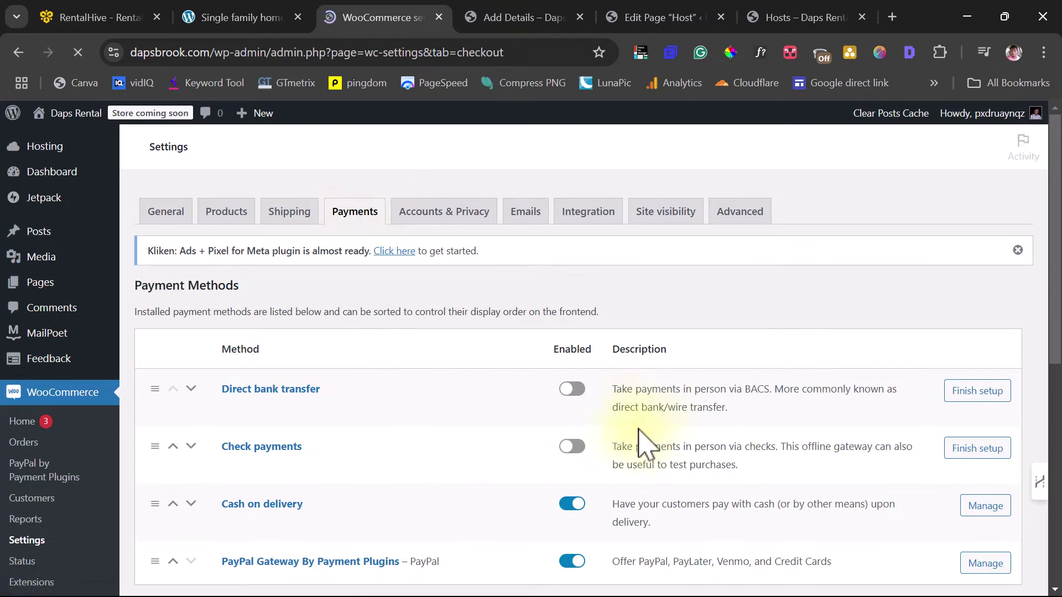
{"action": "left_click", "coordinate": [571, 503]}
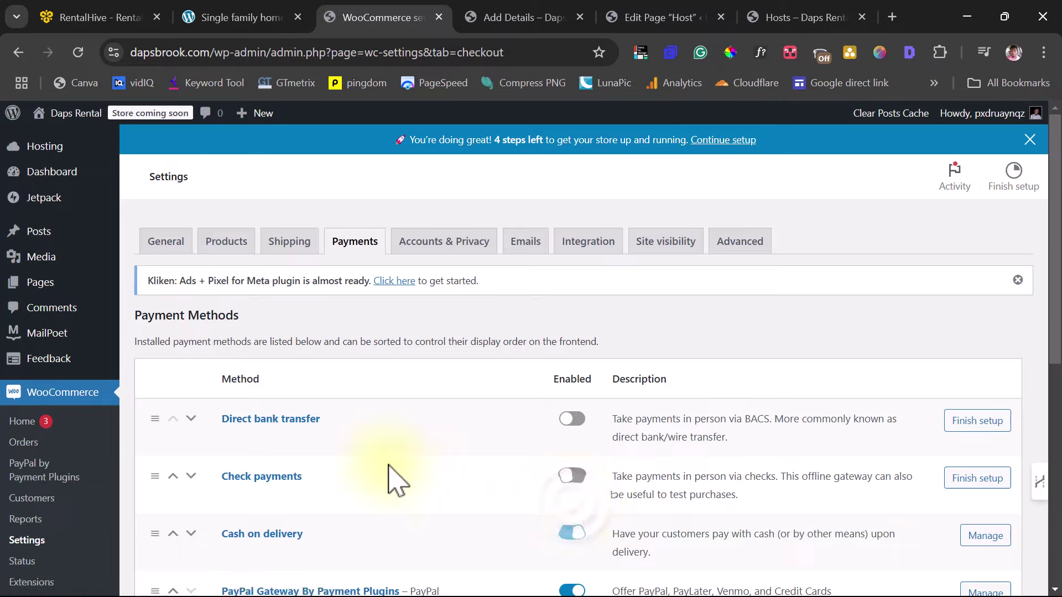
{"action": "scroll", "coordinate": [397, 480], "scroll_direction": "down", "scroll_amount": 5}
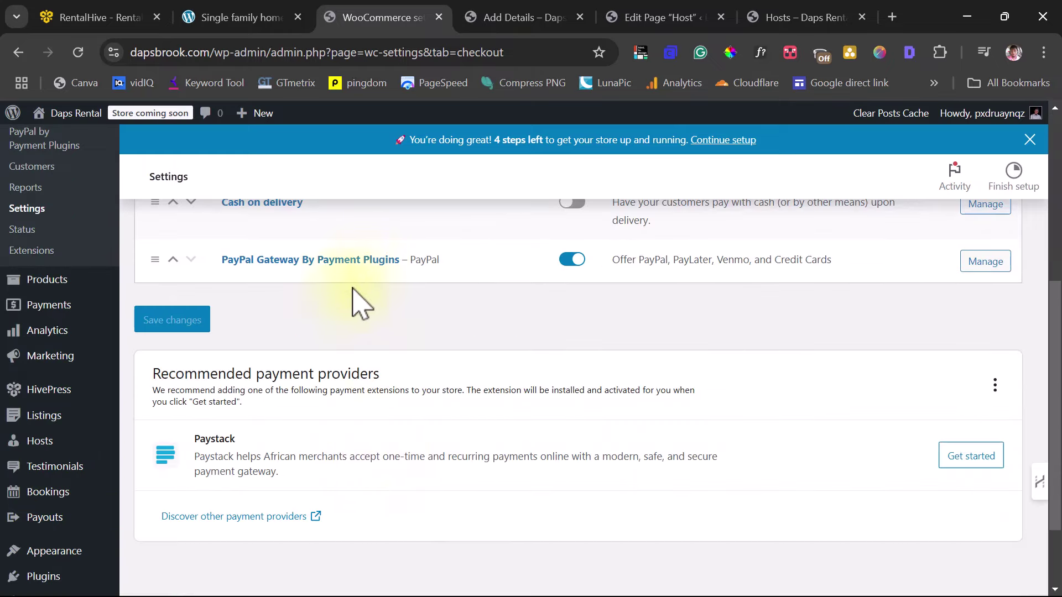
{"action": "scroll", "coordinate": [397, 351], "scroll_direction": "up", "scroll_amount": 1}
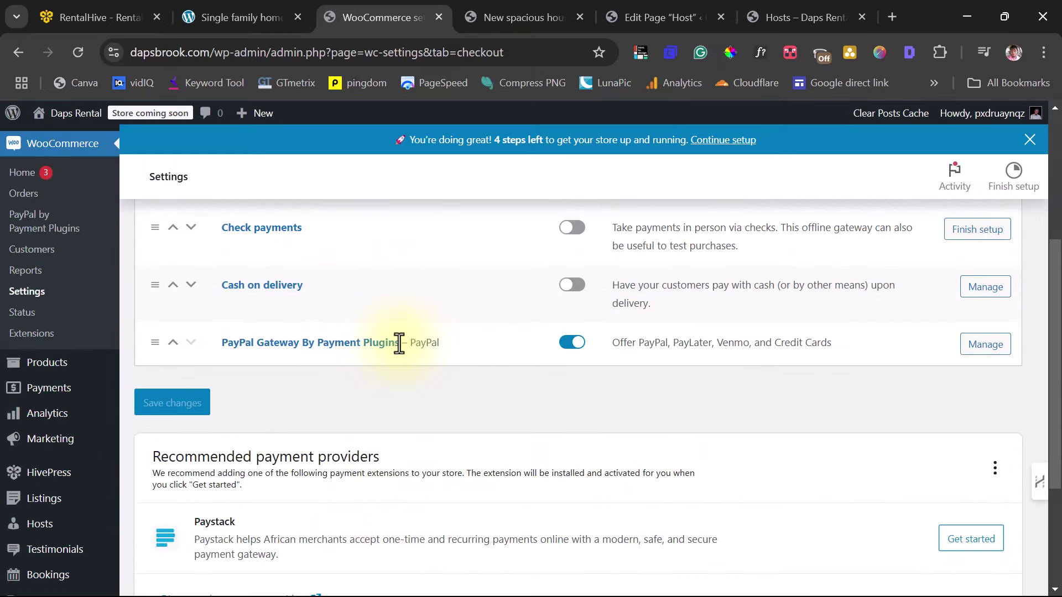
{"action": "scroll", "coordinate": [541, 387], "scroll_direction": "down", "scroll_amount": 2}
{"action": "scroll", "coordinate": [545, 387], "scroll_direction": "up", "scroll_amount": 4}
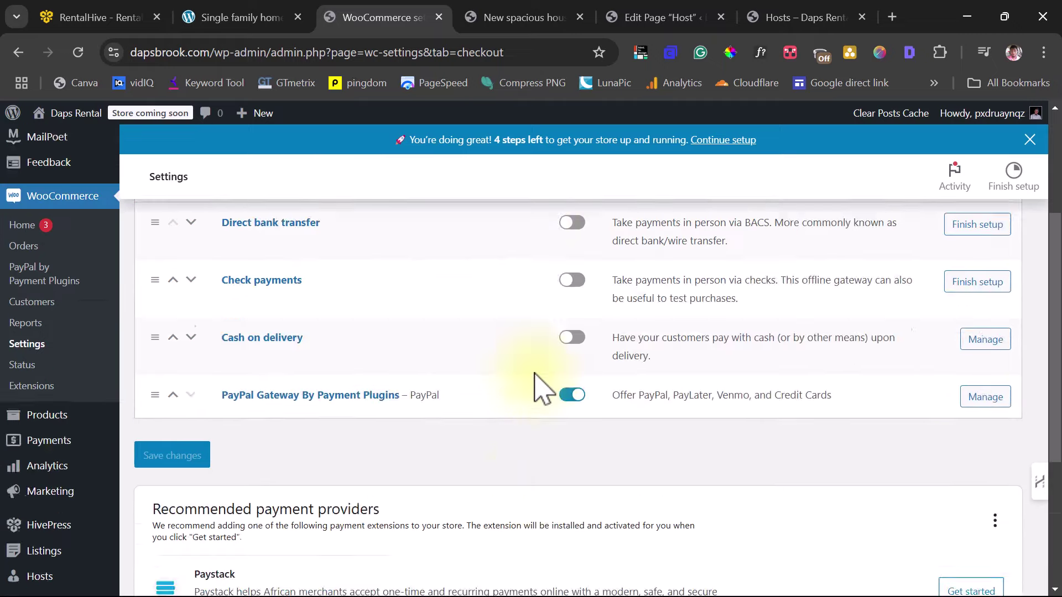
{"action": "scroll", "coordinate": [539, 385], "scroll_direction": "down", "scroll_amount": 1}
{"action": "scroll", "coordinate": [540, 387], "scroll_direction": "down", "scroll_amount": 1}
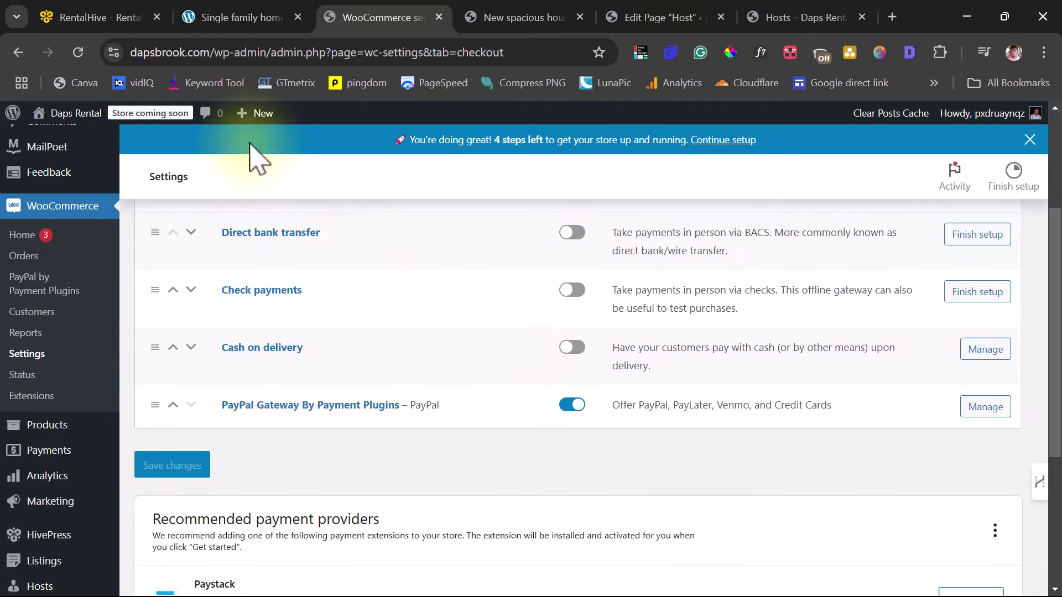
Set the WooCommerce site visibility to Live and save the change
{"action": "left_click", "coordinate": [133, 113]}
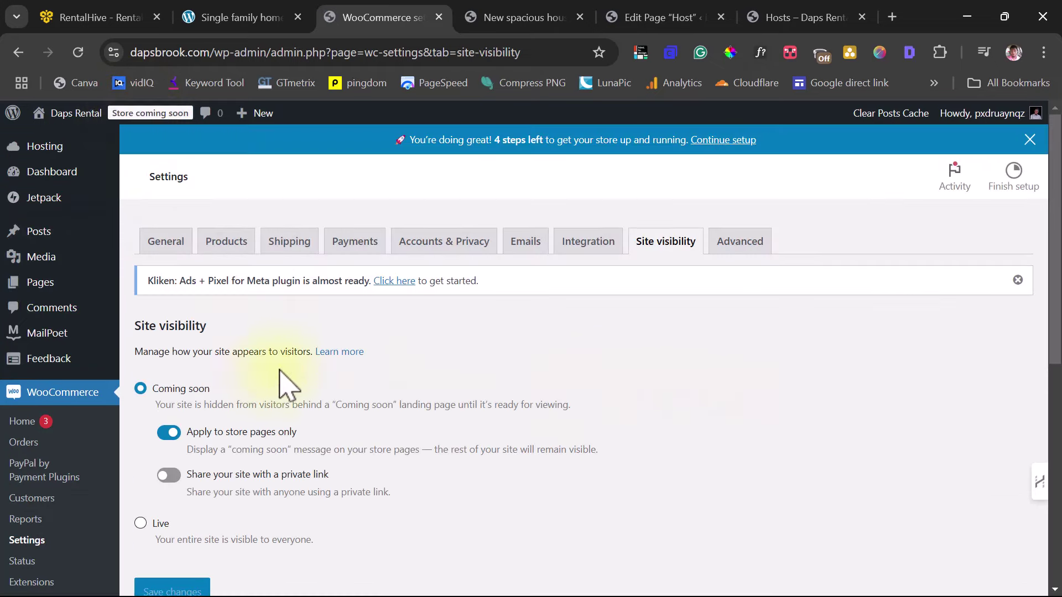
{"action": "scroll", "coordinate": [280, 386], "scroll_direction": "down", "scroll_amount": 2}
{"action": "left_click", "coordinate": [145, 359]}
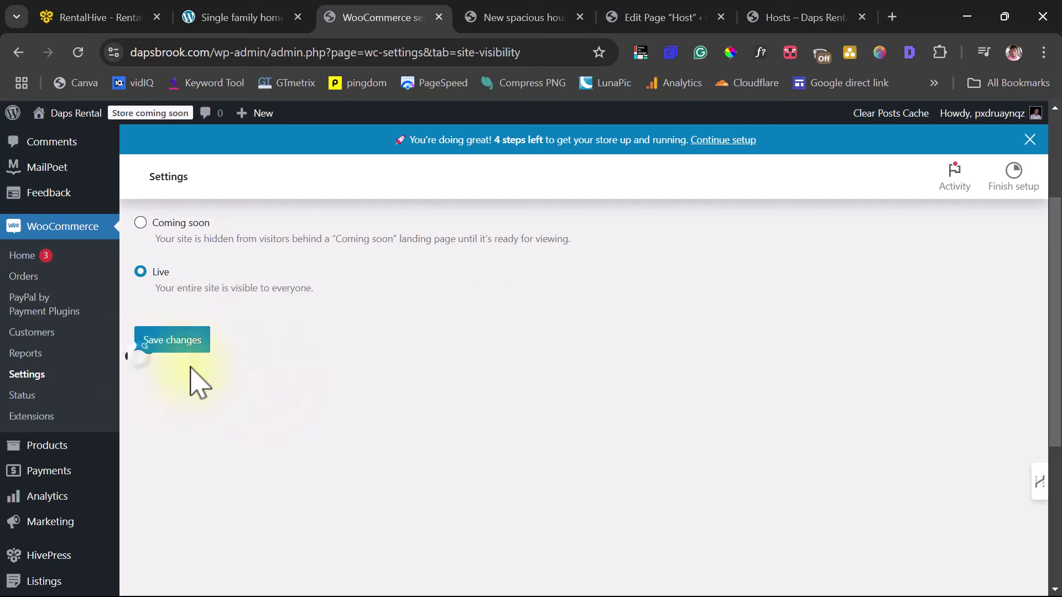
{"action": "left_click", "coordinate": [176, 342]}
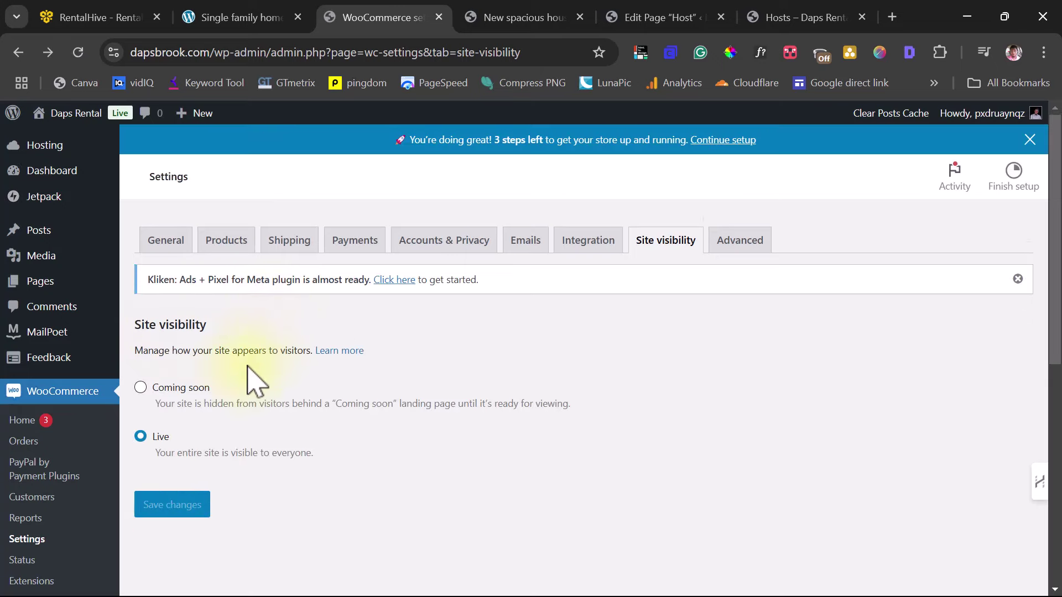
Open the list of rental listings and look through the existing entries with their hosts and categories
{"action": "scroll", "coordinate": [60, 384], "scroll_direction": "down", "scroll_amount": 6}
{"action": "scroll", "coordinate": [60, 384], "scroll_direction": "down", "scroll_amount": 2}
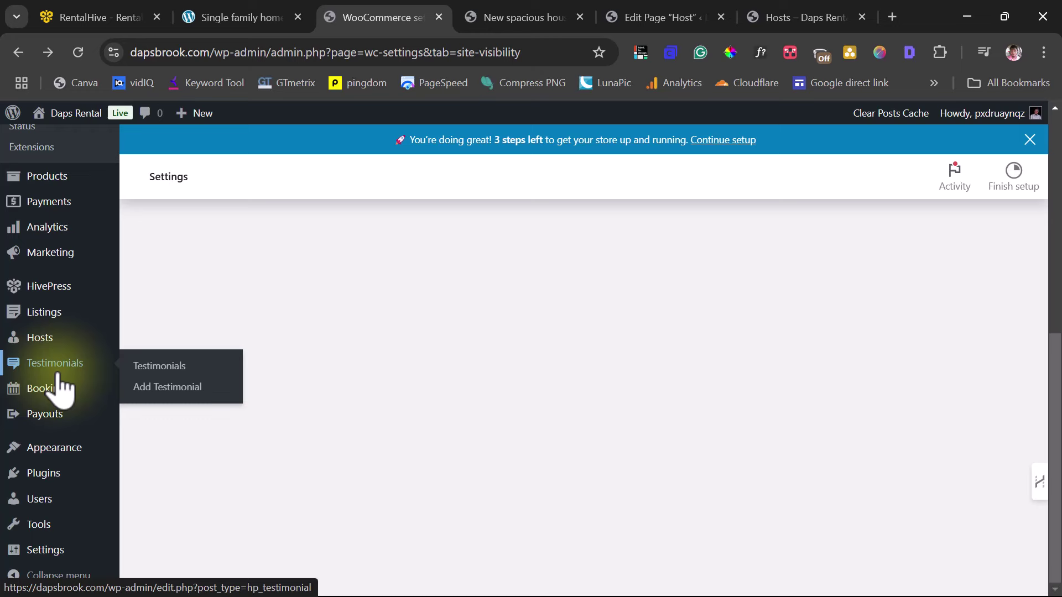
{"action": "mouse_move", "coordinate": [21, 296]}
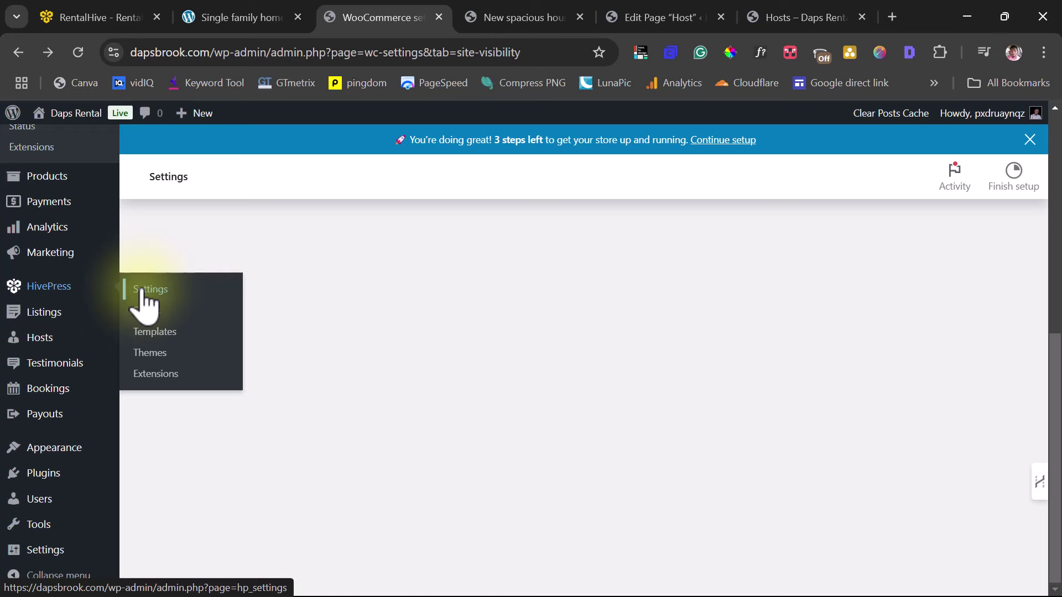
{"action": "mouse_move", "coordinate": [19, 316]}
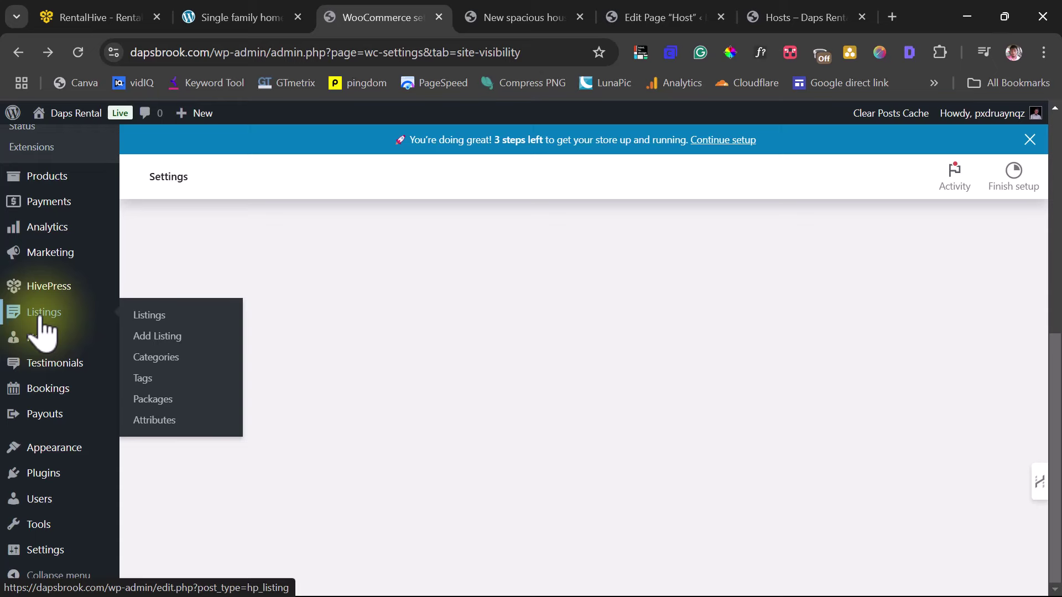
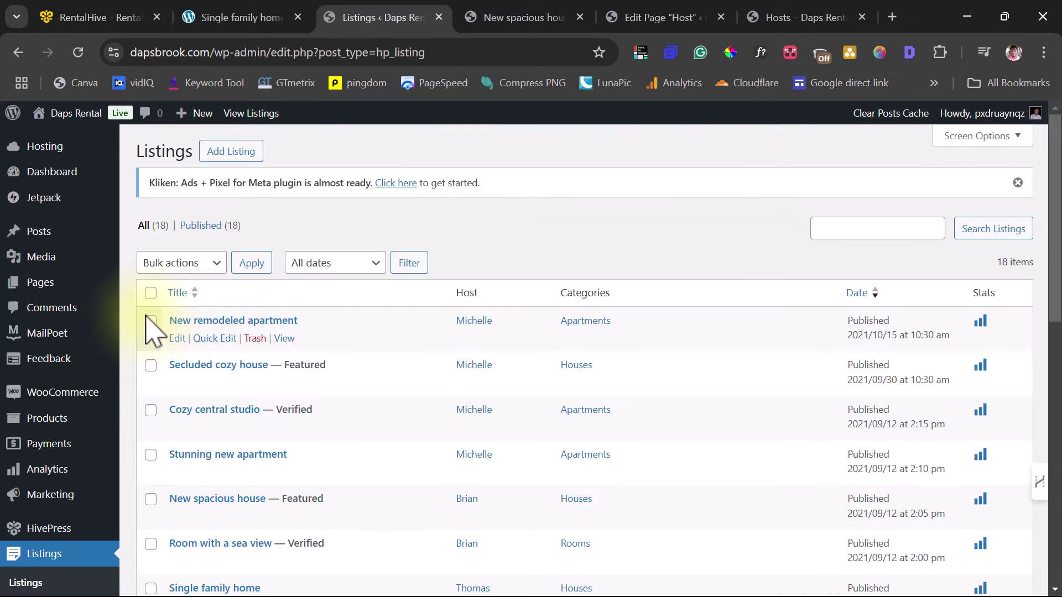
{"action": "scroll", "coordinate": [326, 343], "scroll_direction": "down", "scroll_amount": 5}
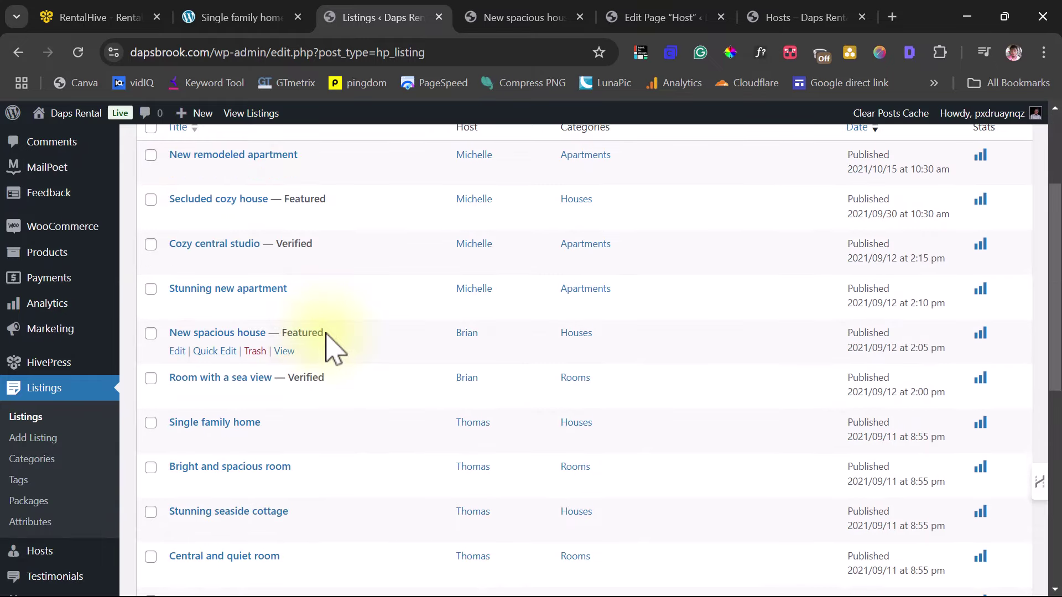
{"action": "scroll", "coordinate": [332, 343], "scroll_direction": "down", "scroll_amount": 6}
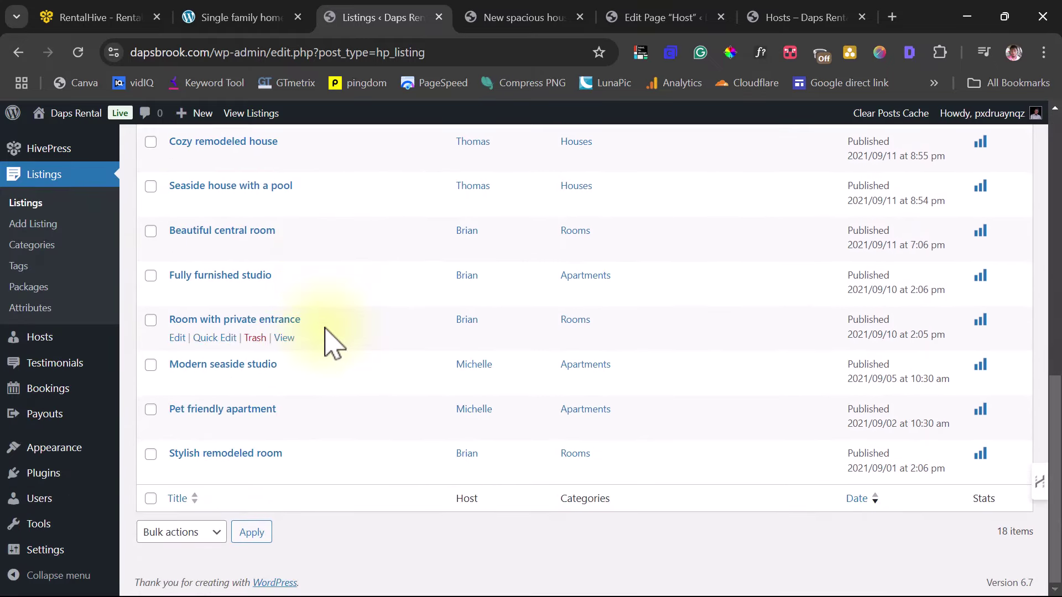
{"action": "scroll", "coordinate": [332, 343], "scroll_direction": "up", "scroll_amount": 5}
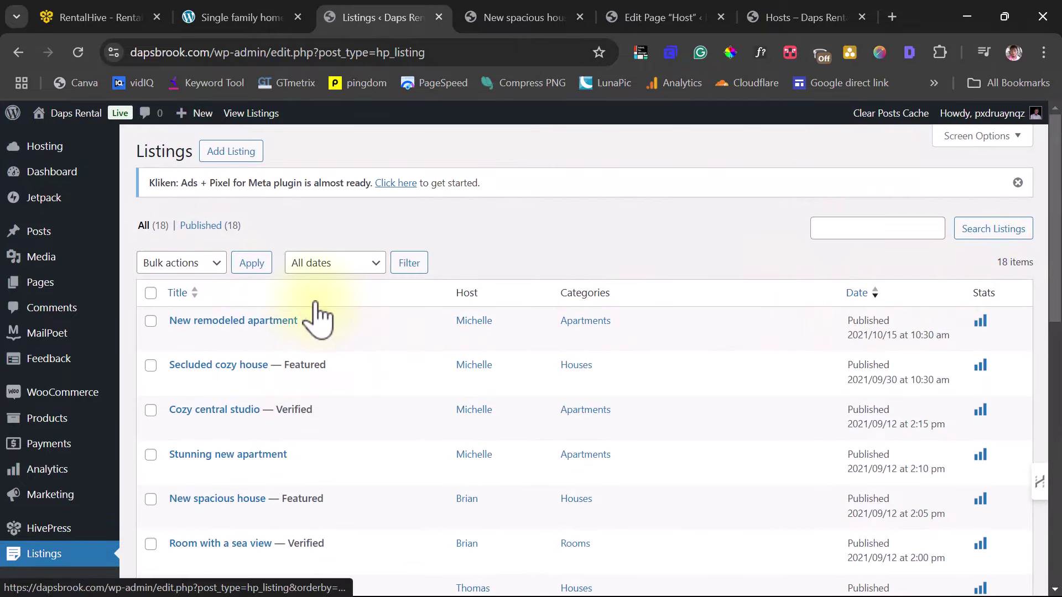
Start a new listing and check the host selection in its settings without changing it
{"action": "left_click", "coordinate": [230, 151]}
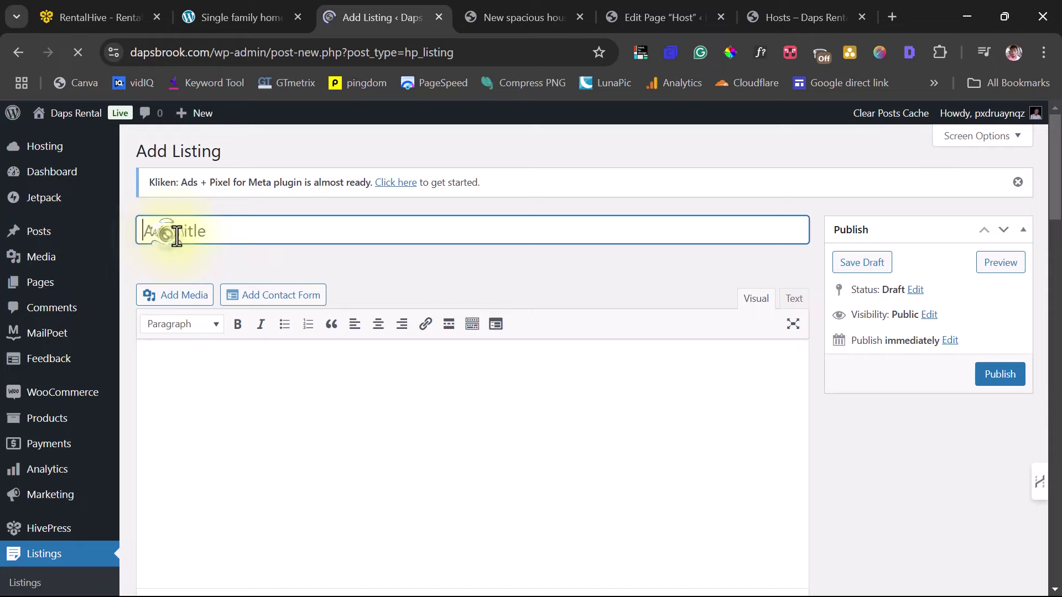
{"action": "scroll", "coordinate": [327, 244], "scroll_direction": "down", "scroll_amount": 4}
{"action": "scroll", "coordinate": [310, 250], "scroll_direction": "up", "scroll_amount": 4}
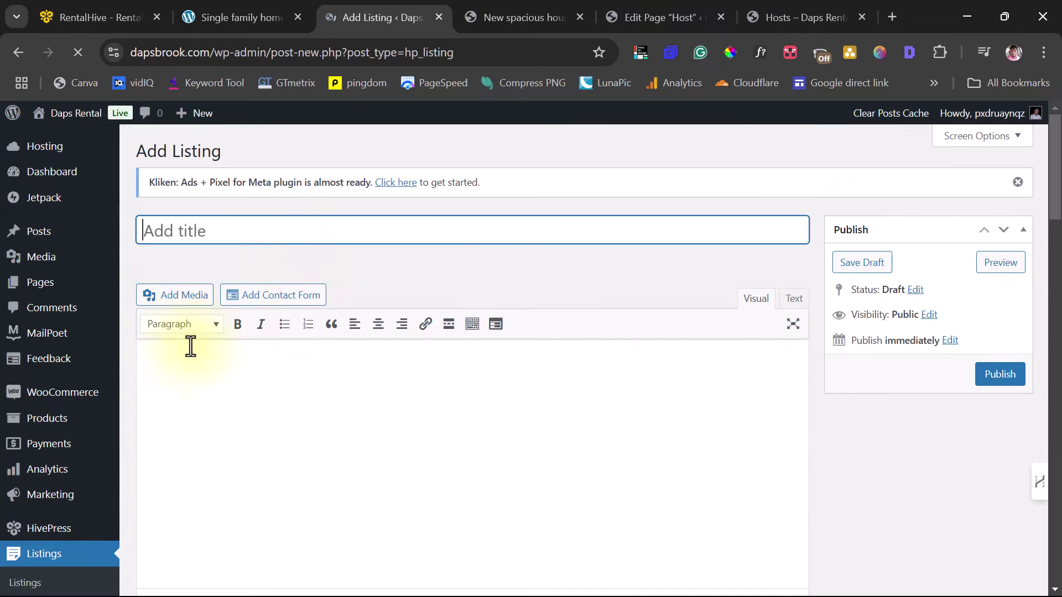
{"action": "scroll", "coordinate": [157, 361], "scroll_direction": "down", "scroll_amount": 3}
{"action": "scroll", "coordinate": [235, 358], "scroll_direction": "down", "scroll_amount": 1}
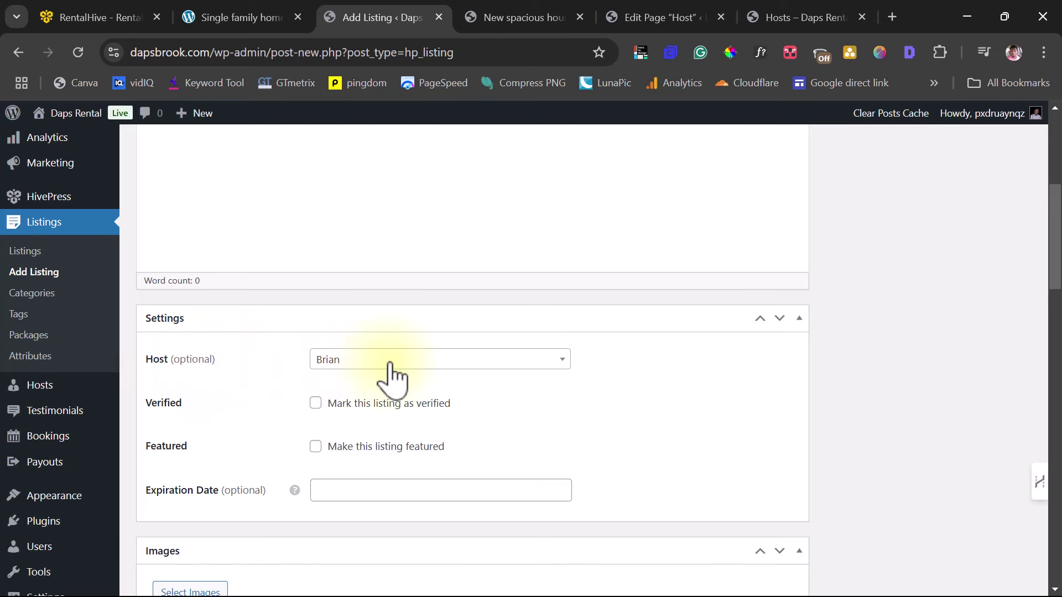
{"action": "left_click", "coordinate": [391, 371]}
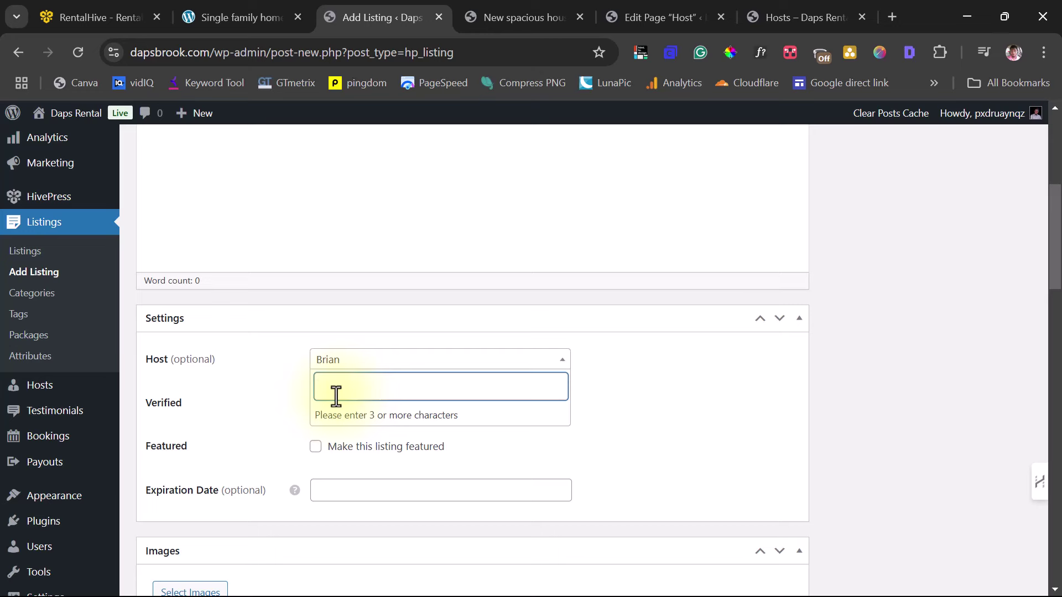
{"action": "left_click", "coordinate": [279, 390]}
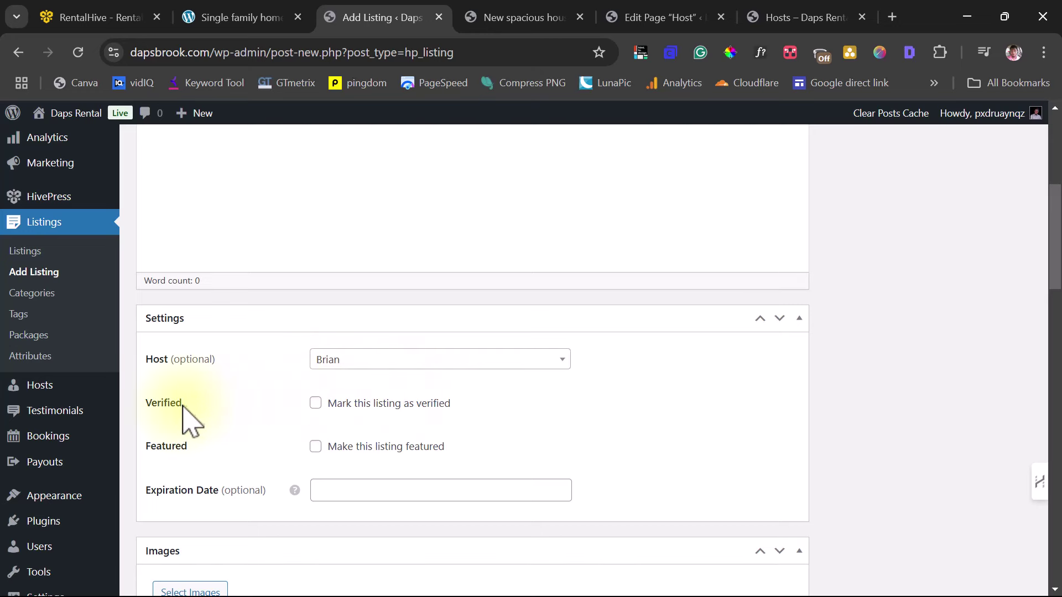
Mark the new listing as verified and featured
{"action": "left_click", "coordinate": [316, 403]}
{"action": "scroll", "coordinate": [318, 409], "scroll_direction": "down", "scroll_amount": 3}
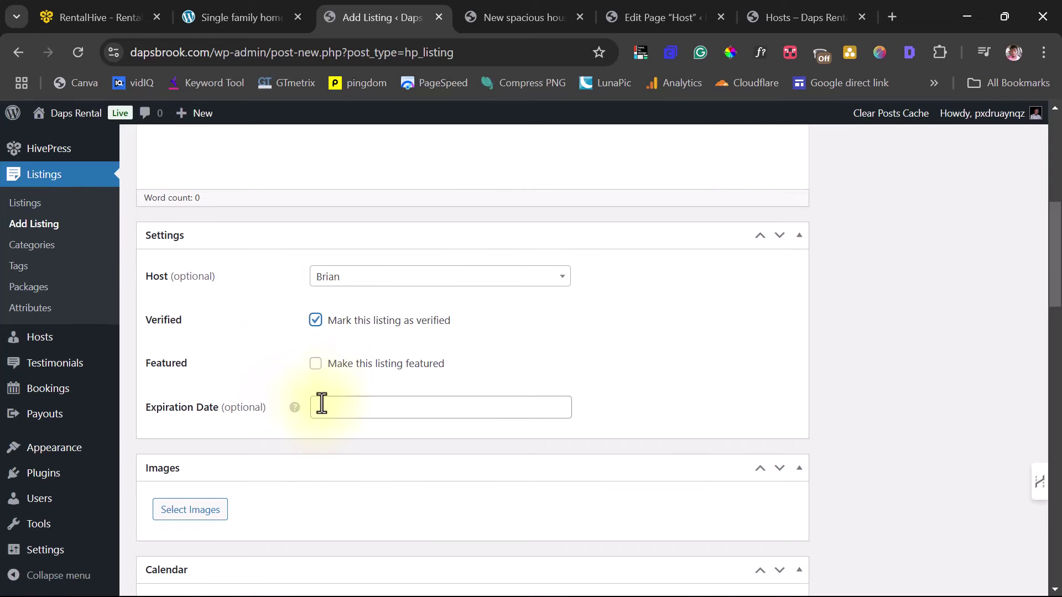
{"action": "left_click", "coordinate": [315, 364]}
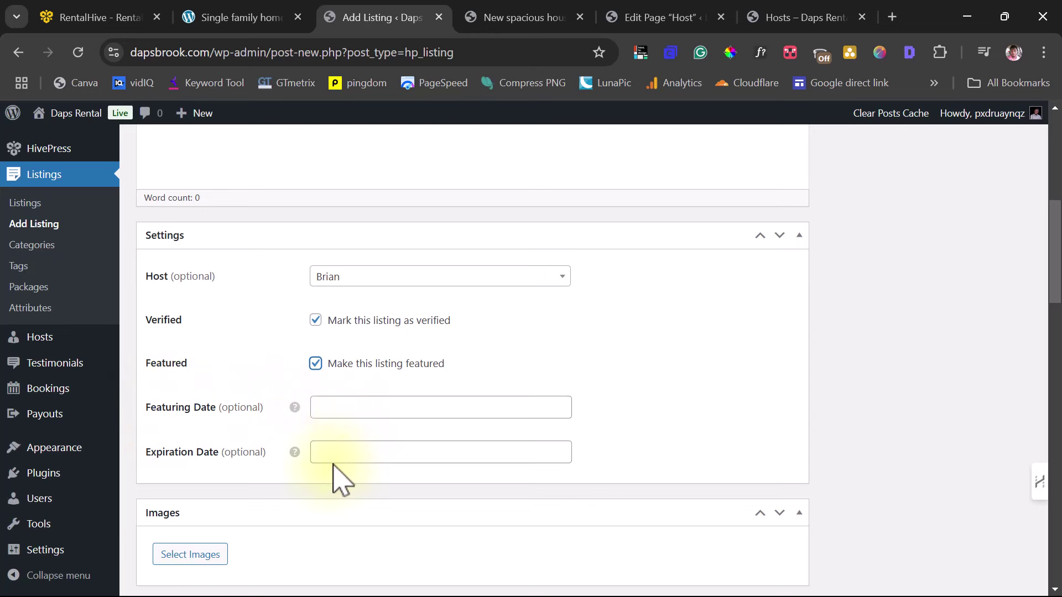
Examine the new listing's image section, booking calendar and available category choices
{"action": "scroll", "coordinate": [436, 371], "scroll_direction": "down", "scroll_amount": 2}
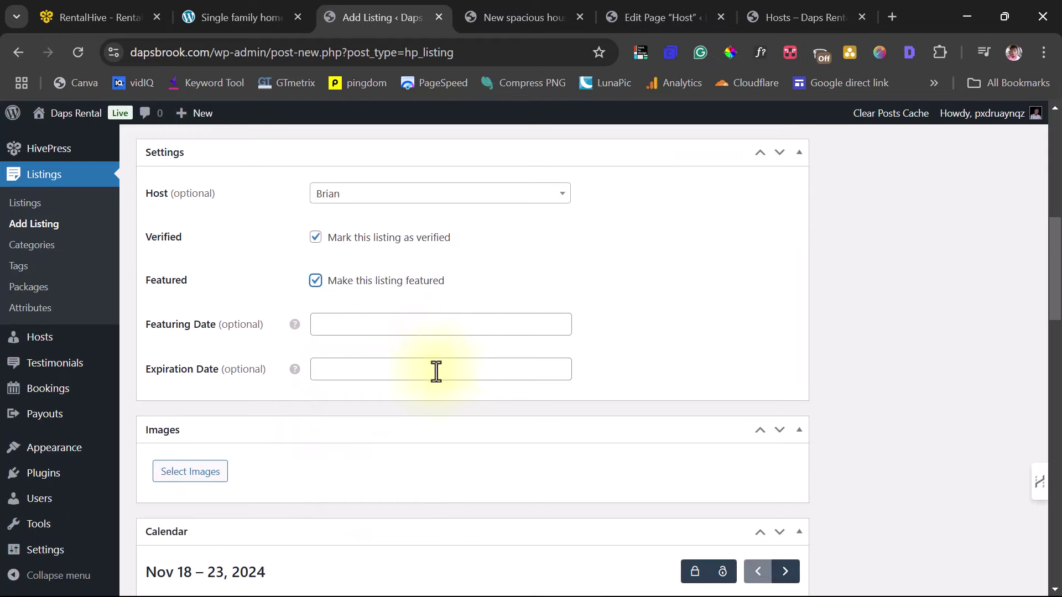
{"action": "scroll", "coordinate": [337, 313], "scroll_direction": "down", "scroll_amount": 3}
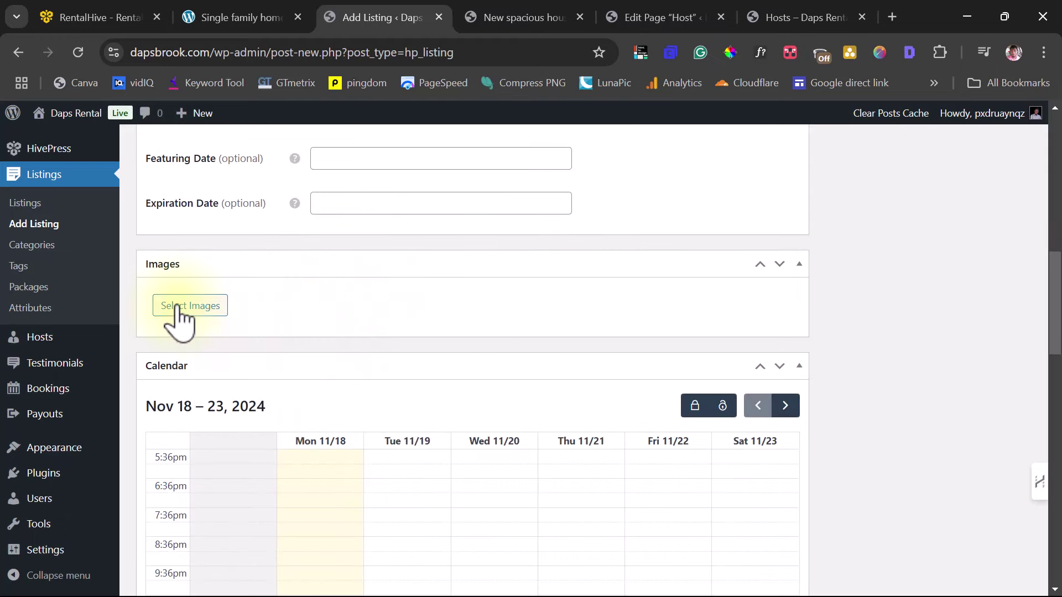
{"action": "scroll", "coordinate": [501, 313], "scroll_direction": "down", "scroll_amount": 3}
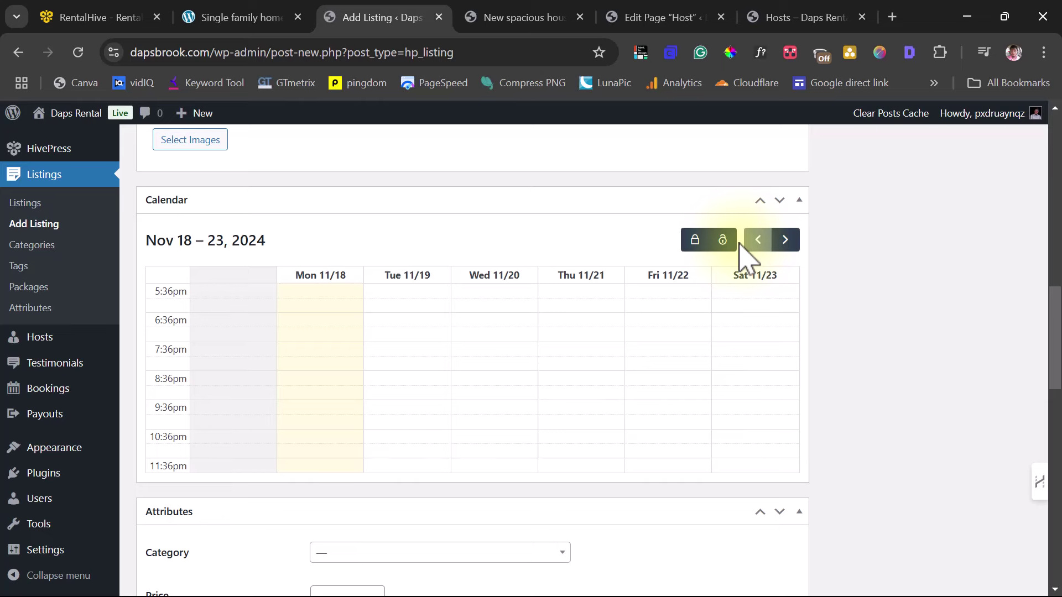
{"action": "scroll", "coordinate": [517, 266], "scroll_direction": "down", "scroll_amount": 3}
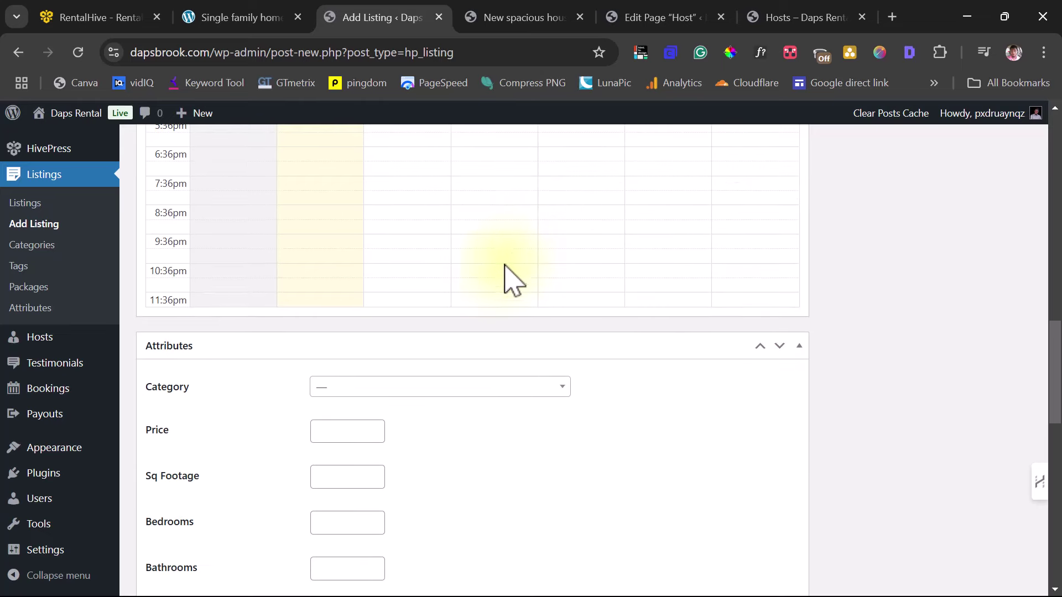
{"action": "scroll", "coordinate": [415, 370], "scroll_direction": "down", "scroll_amount": 2}
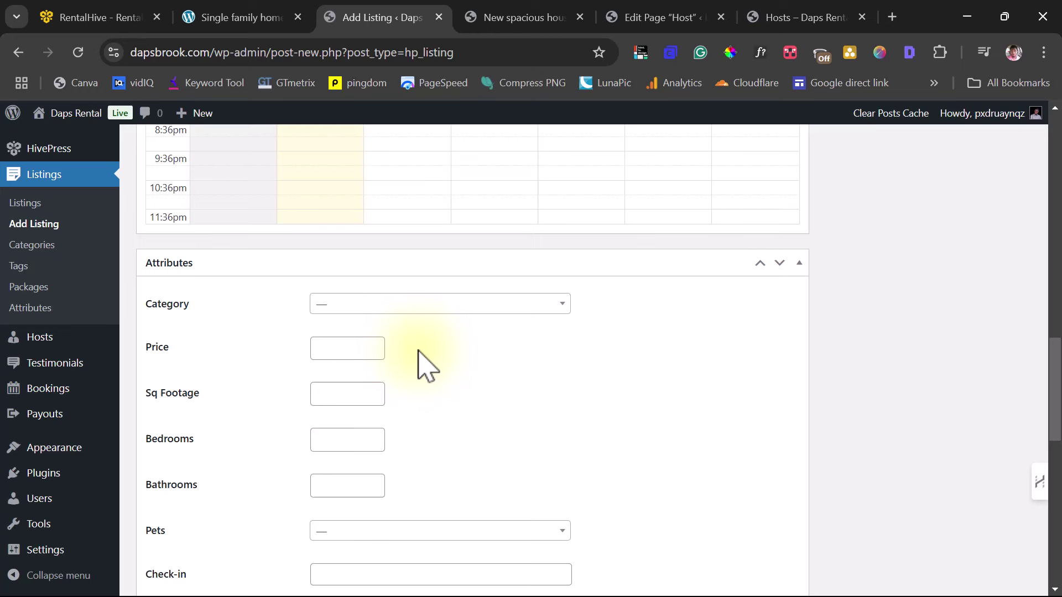
{"action": "left_click", "coordinate": [404, 306]}
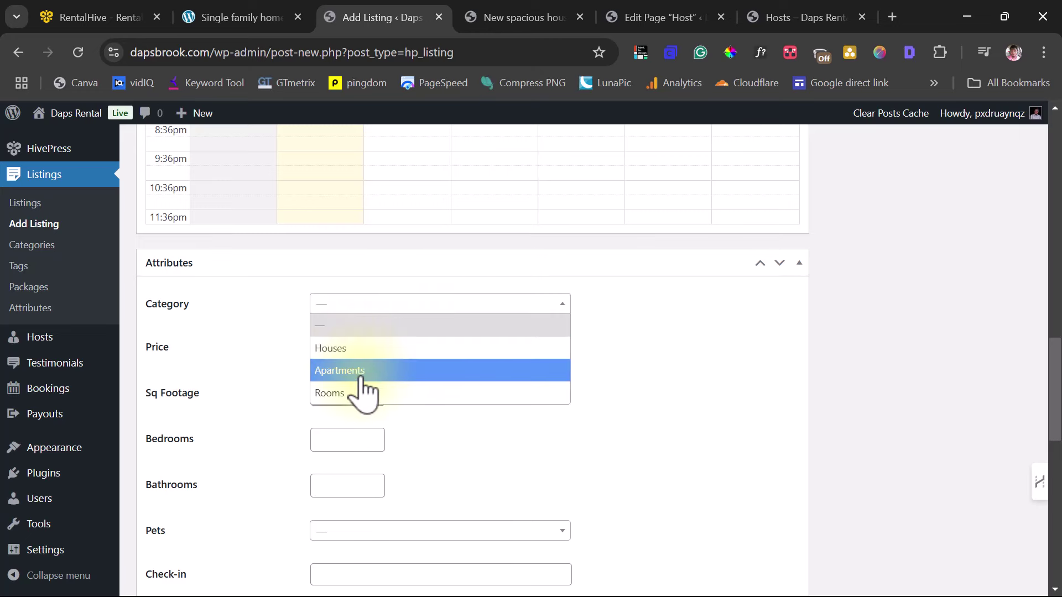
{"action": "left_click", "coordinate": [683, 387]}
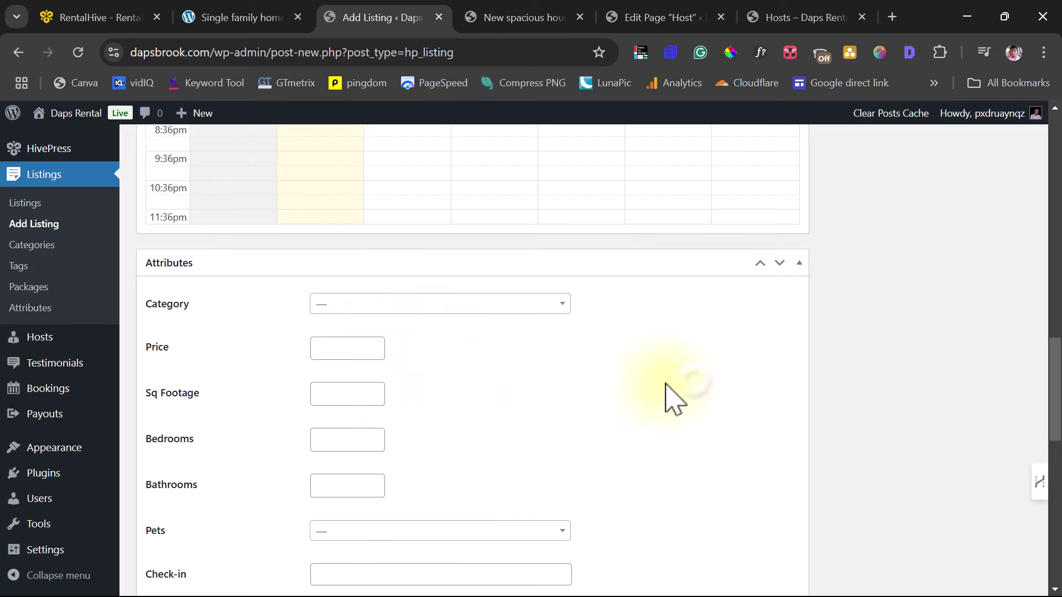
Examine the listing's price, square footage, bedroom and bathroom fields, plus the pets, check-in and tag options
{"action": "left_click", "coordinate": [341, 348]}
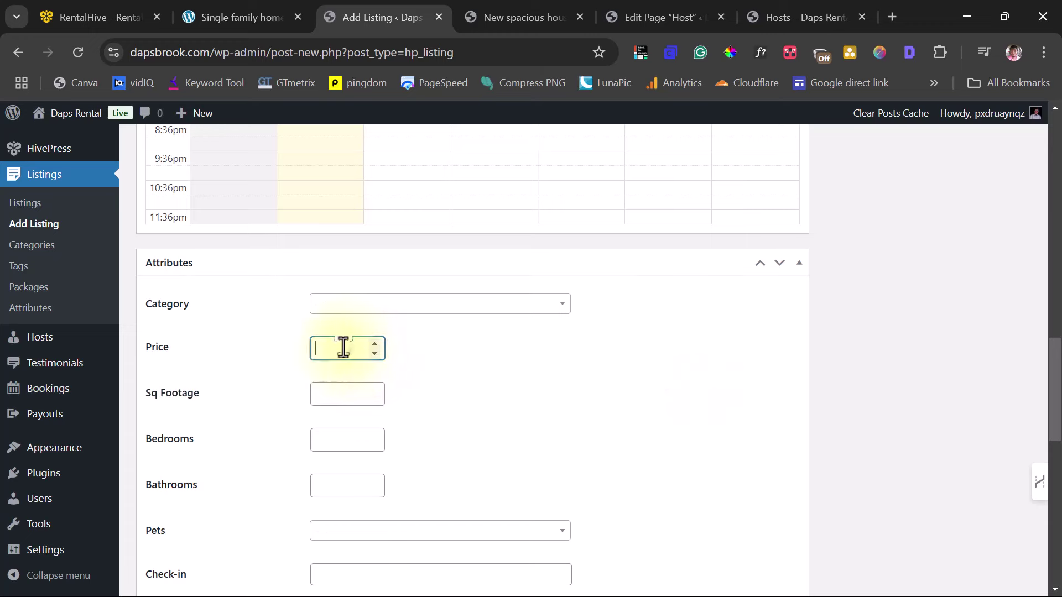
{"action": "left_click", "coordinate": [339, 396]}
{"action": "scroll", "coordinate": [486, 405], "scroll_direction": "down", "scroll_amount": 2}
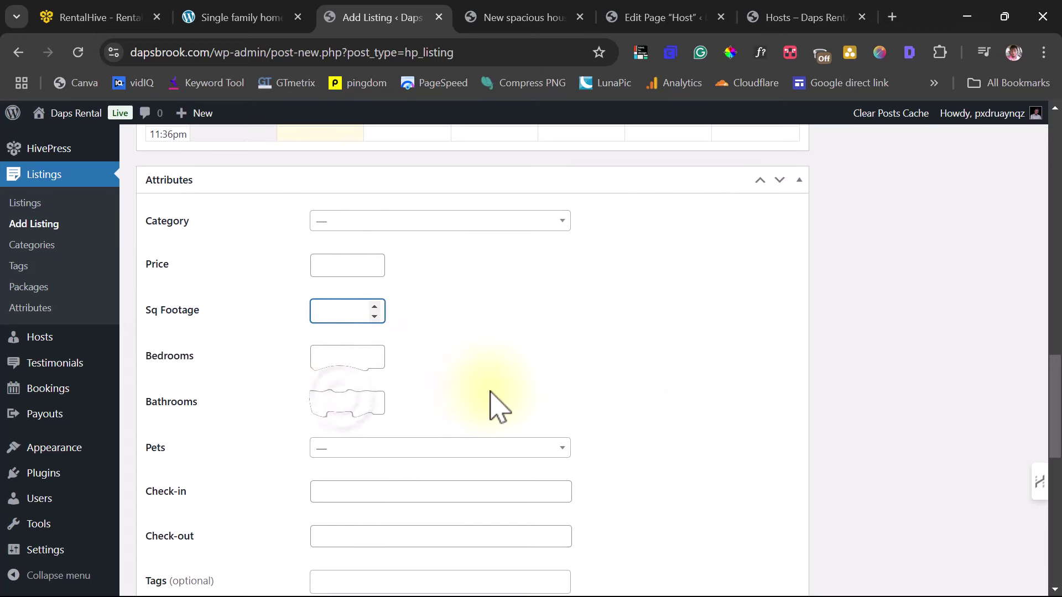
{"action": "left_click", "coordinate": [350, 369]}
{"action": "left_click", "coordinate": [359, 404]}
{"action": "scroll", "coordinate": [559, 383], "scroll_direction": "down", "scroll_amount": 3}
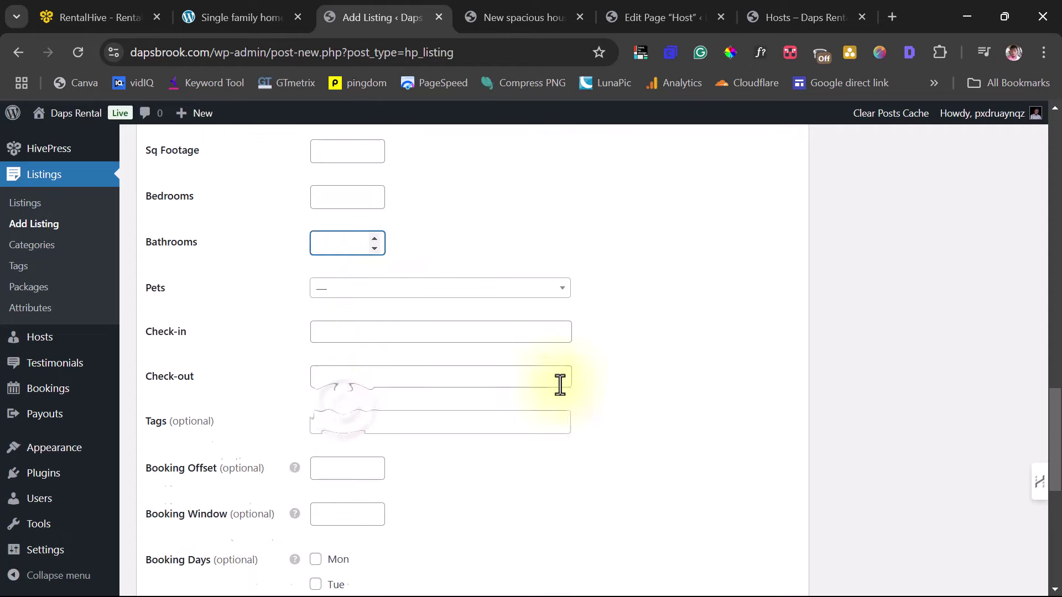
{"action": "left_click", "coordinate": [372, 283]}
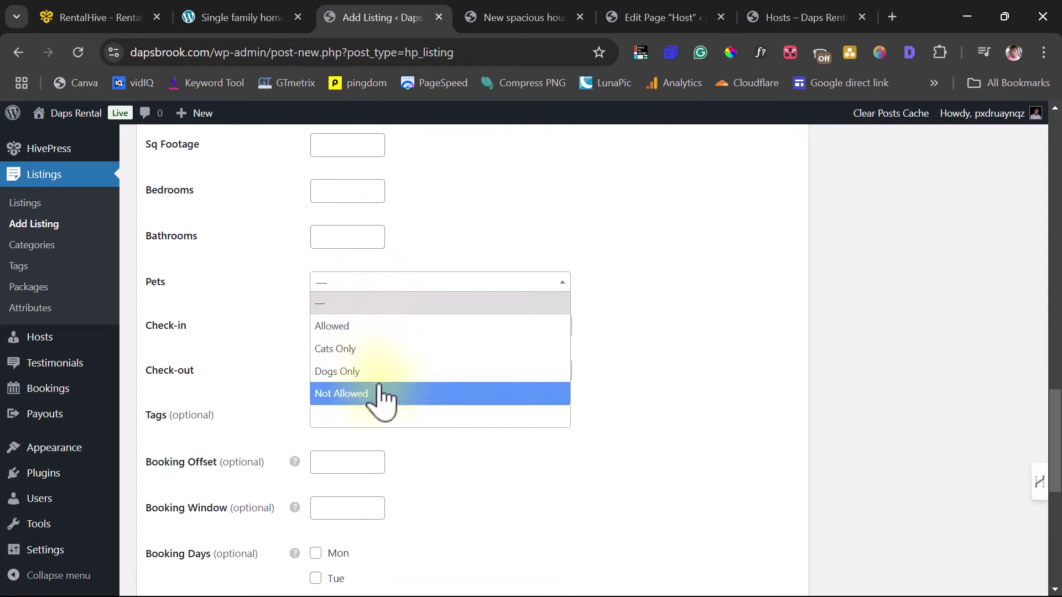
{"action": "left_click", "coordinate": [650, 310]}
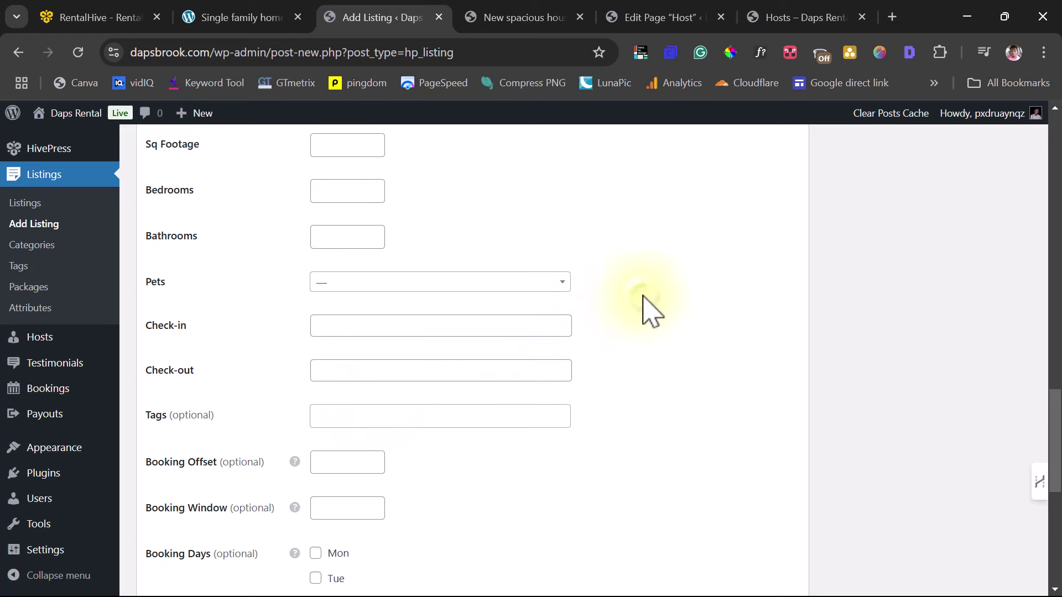
{"action": "left_click", "coordinate": [356, 329]}
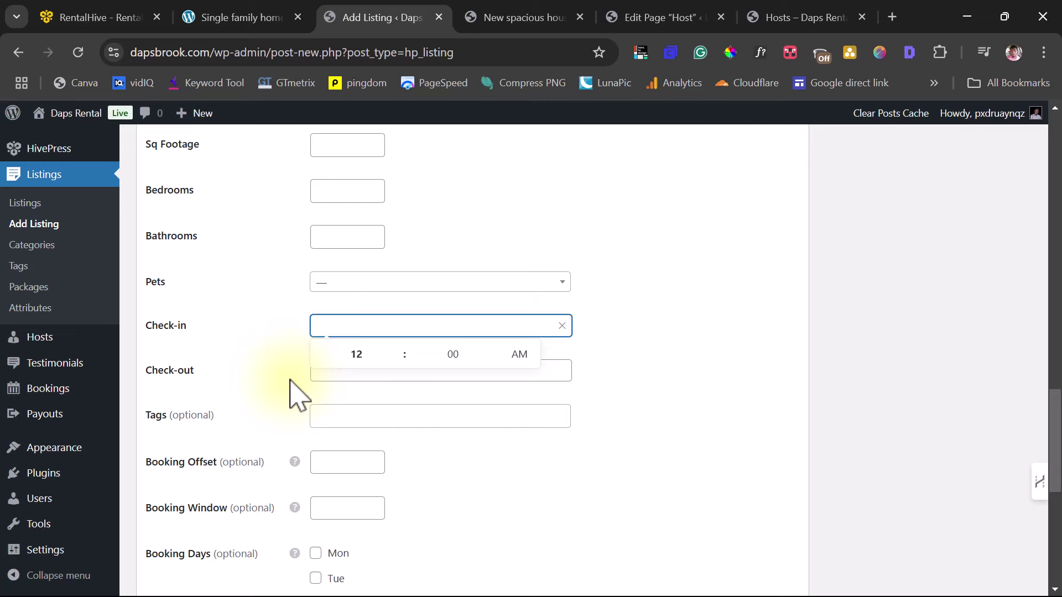
{"action": "left_click", "coordinate": [337, 416]}
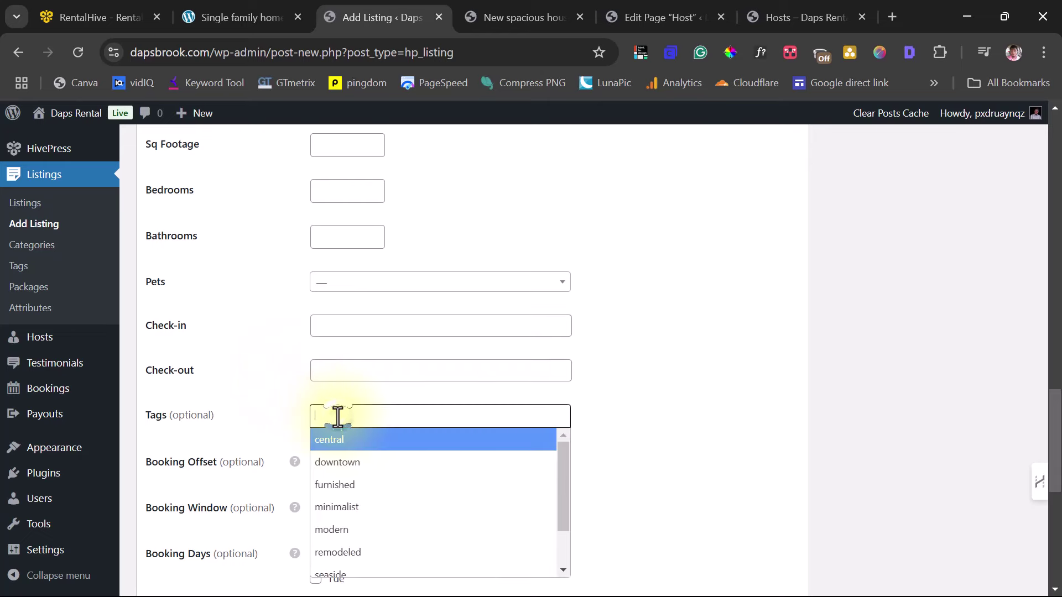
{"action": "scroll", "coordinate": [531, 409], "scroll_direction": "down", "scroll_amount": 2}
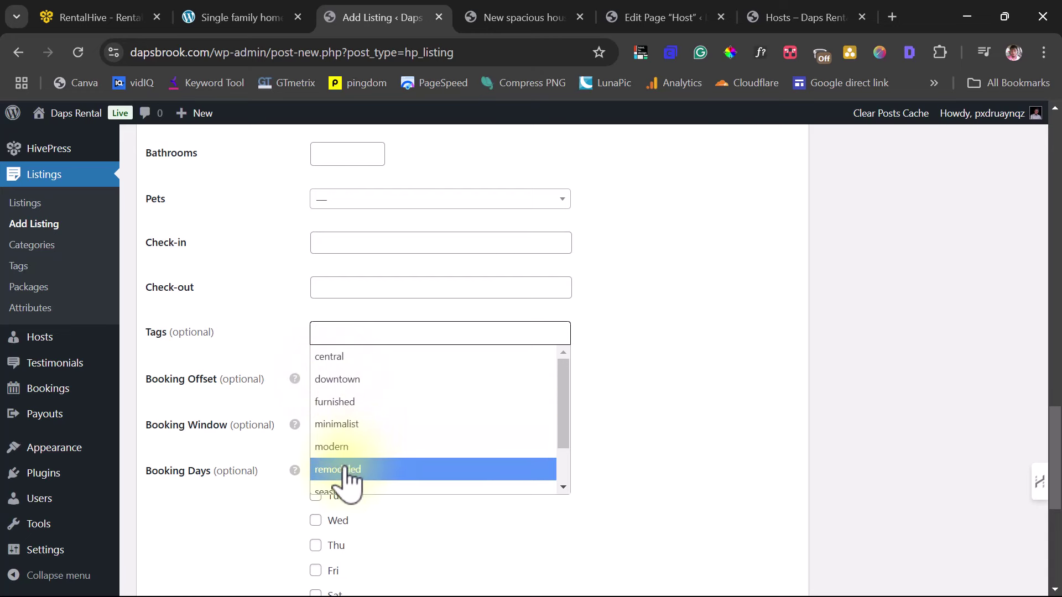
{"action": "left_click", "coordinate": [614, 338]}
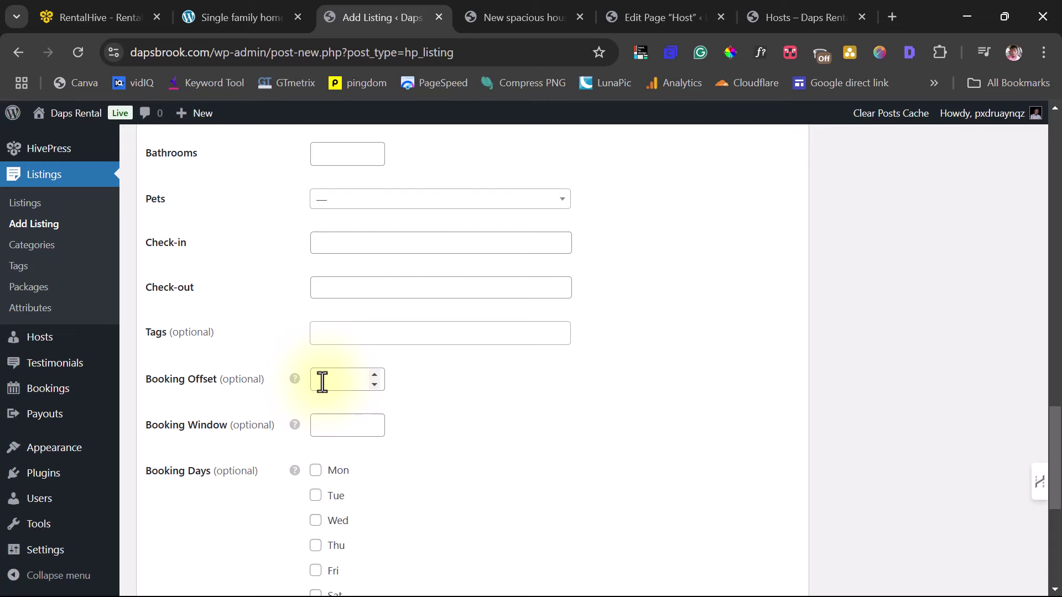
Review the listing's booking days, availability times, slot duration and interval, and booking request settings
{"action": "scroll", "coordinate": [442, 431], "scroll_direction": "down", "scroll_amount": 3}
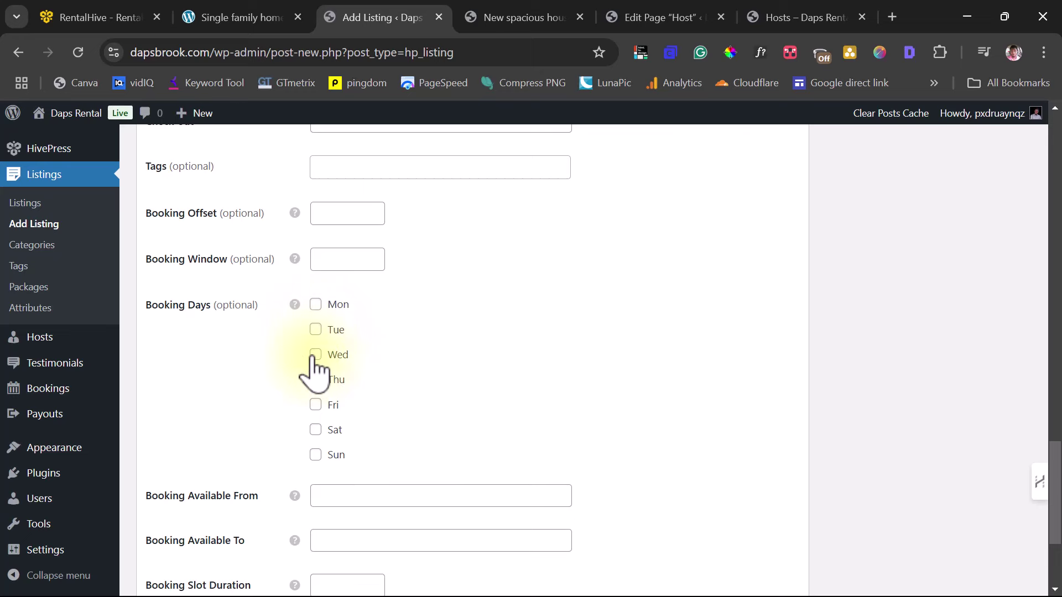
{"action": "scroll", "coordinate": [415, 359], "scroll_direction": "down", "scroll_amount": 3}
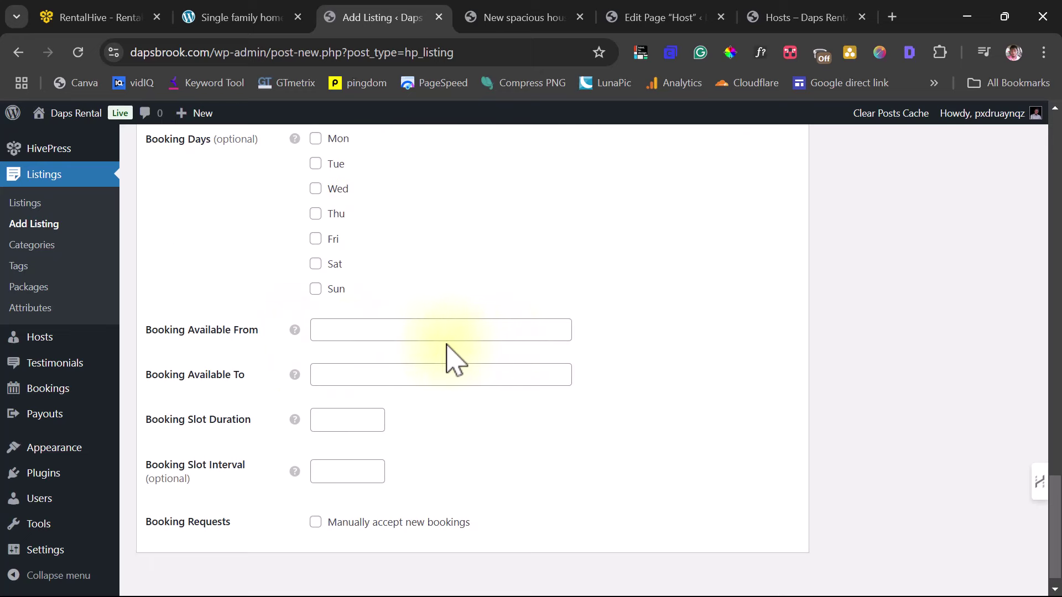
{"action": "left_click", "coordinate": [320, 332]}
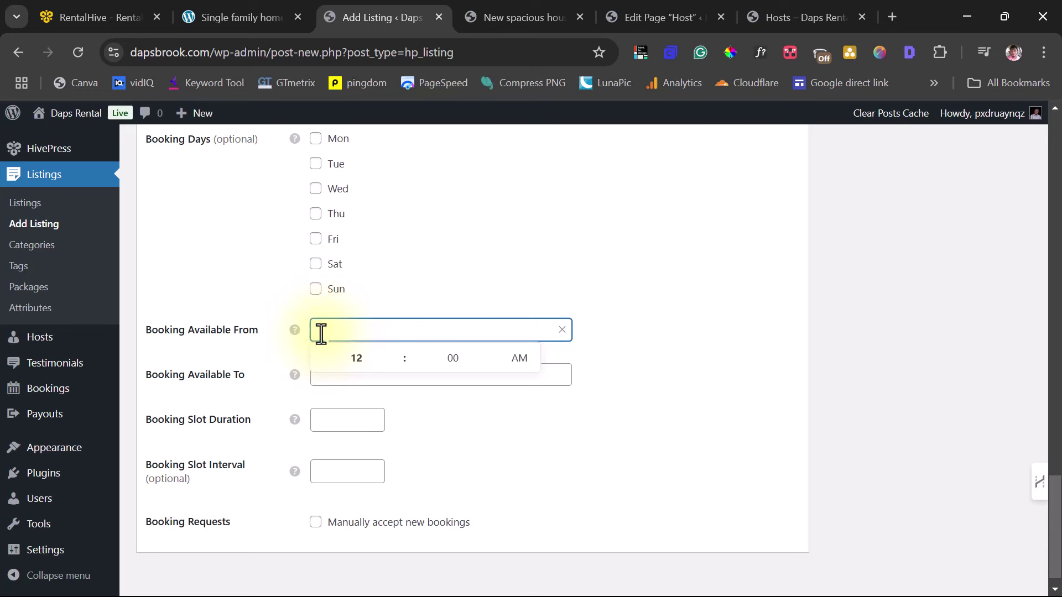
{"action": "left_click", "coordinate": [328, 379]}
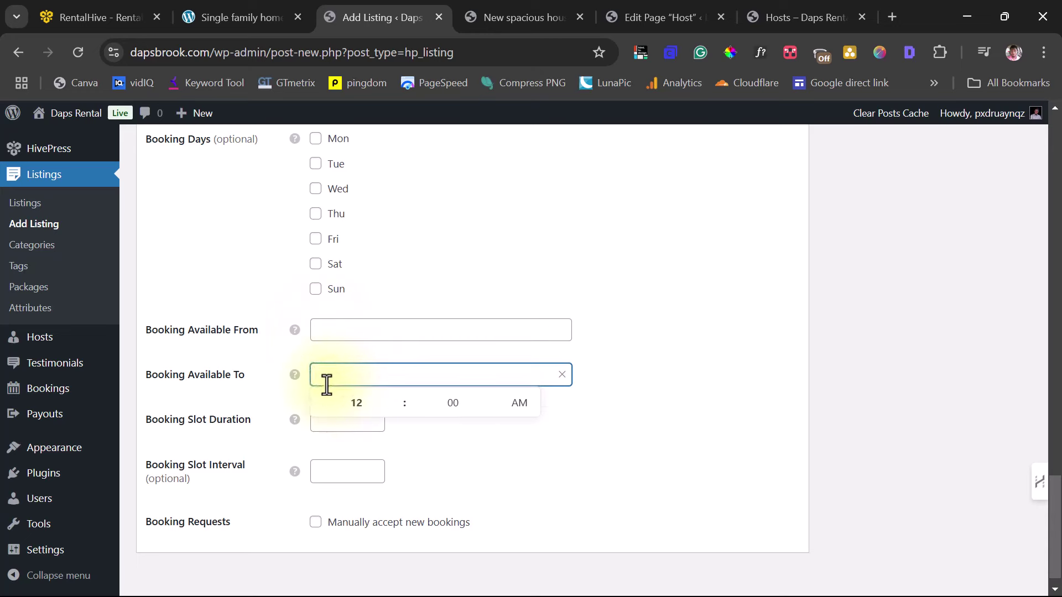
{"action": "scroll", "coordinate": [721, 442], "scroll_direction": "up", "scroll_amount": 20}
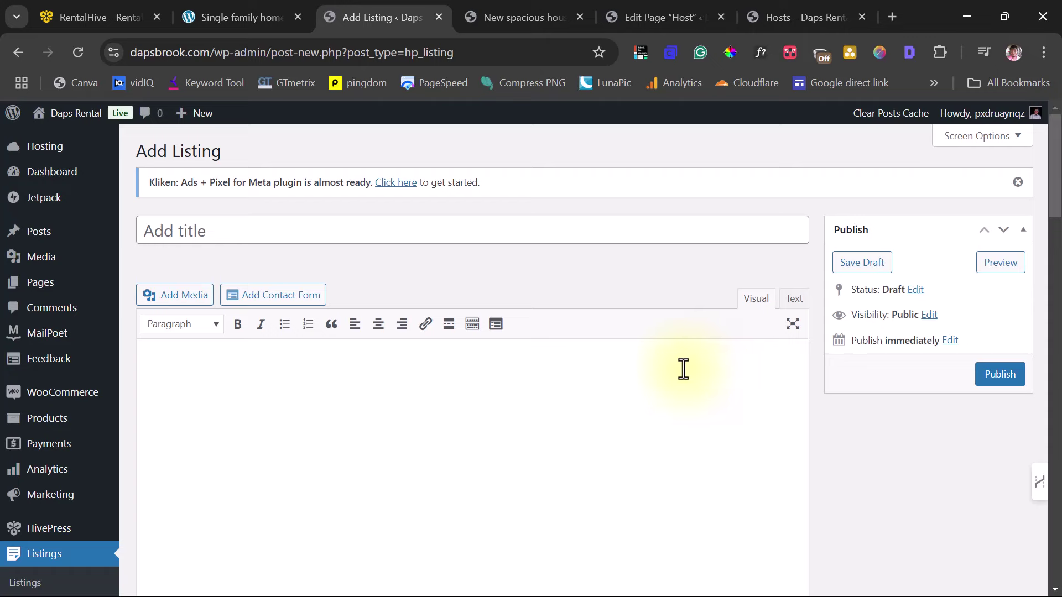
Add a listing category named Condo with no parent category
{"action": "scroll", "coordinate": [517, 298], "scroll_direction": "down", "scroll_amount": 3}
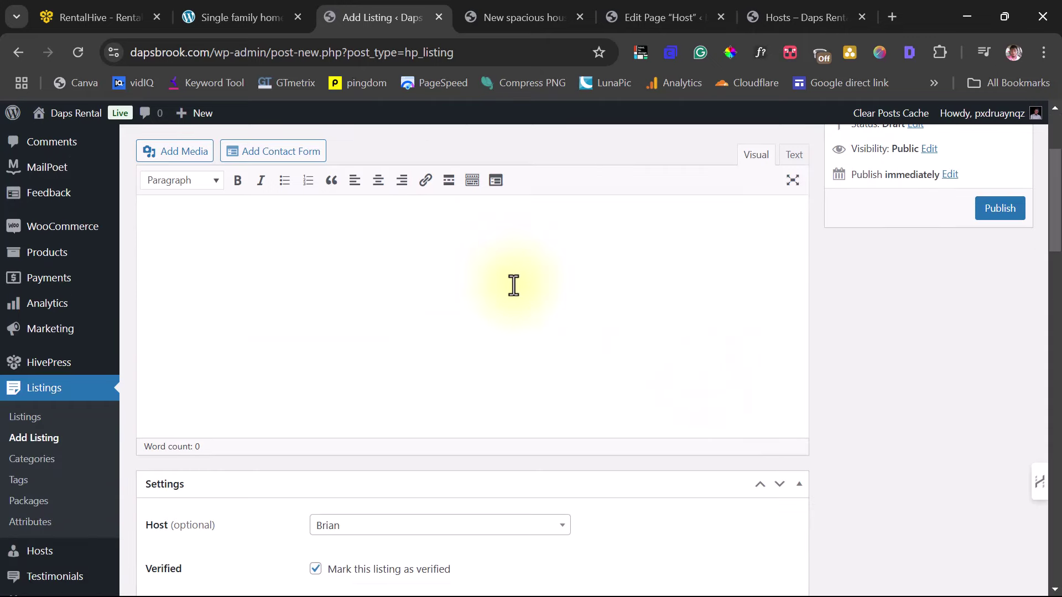
{"action": "left_click", "coordinate": [29, 460]}
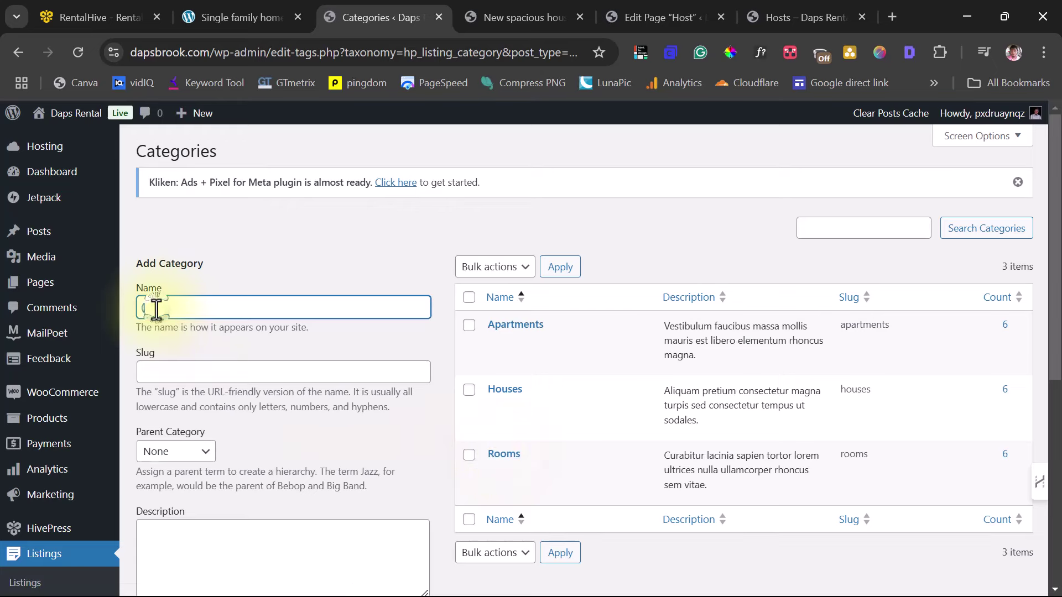
{"action": "type", "text": "Condo"}
{"action": "scroll", "coordinate": [247, 315], "scroll_direction": "down", "scroll_amount": 3}
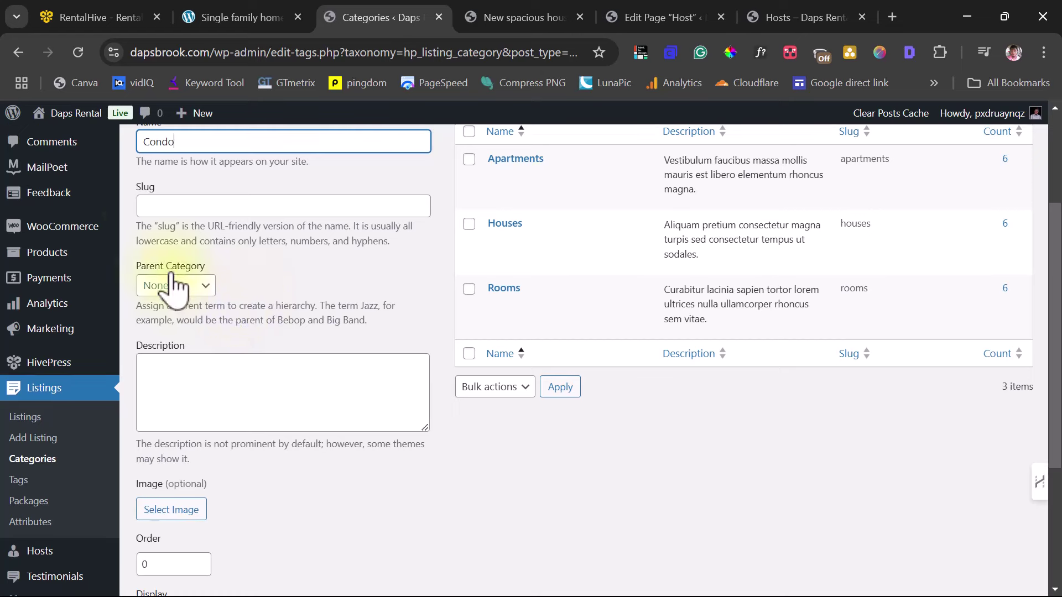
{"action": "scroll", "coordinate": [313, 257], "scroll_direction": "down", "scroll_amount": 3}
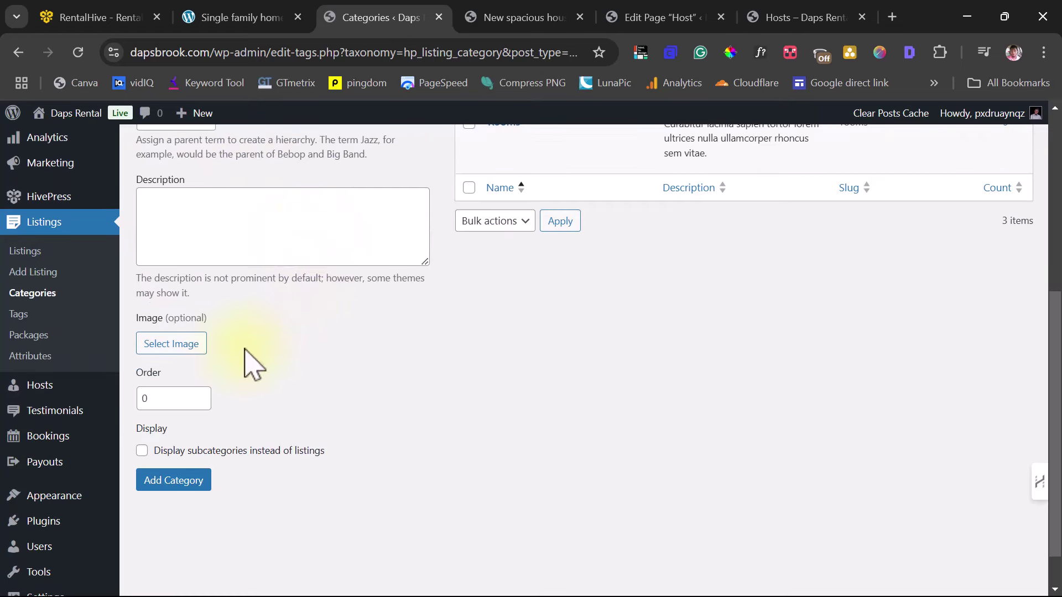
{"action": "left_click", "coordinate": [176, 487]}
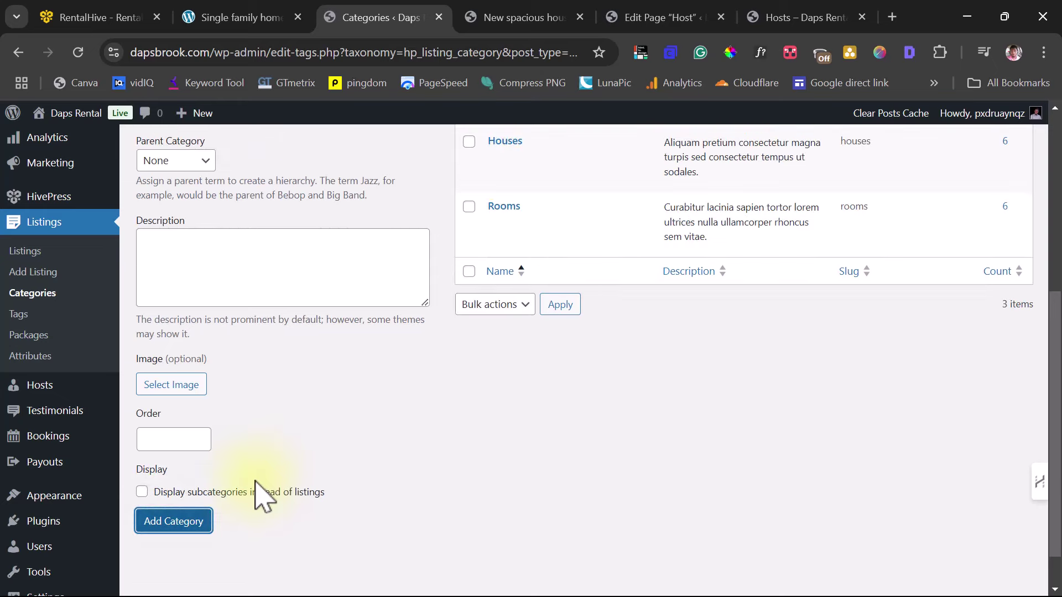
Make the Condo category a child of Houses, update it, and return to the categories list
{"action": "scroll", "coordinate": [267, 337], "scroll_direction": "up", "scroll_amount": 3}
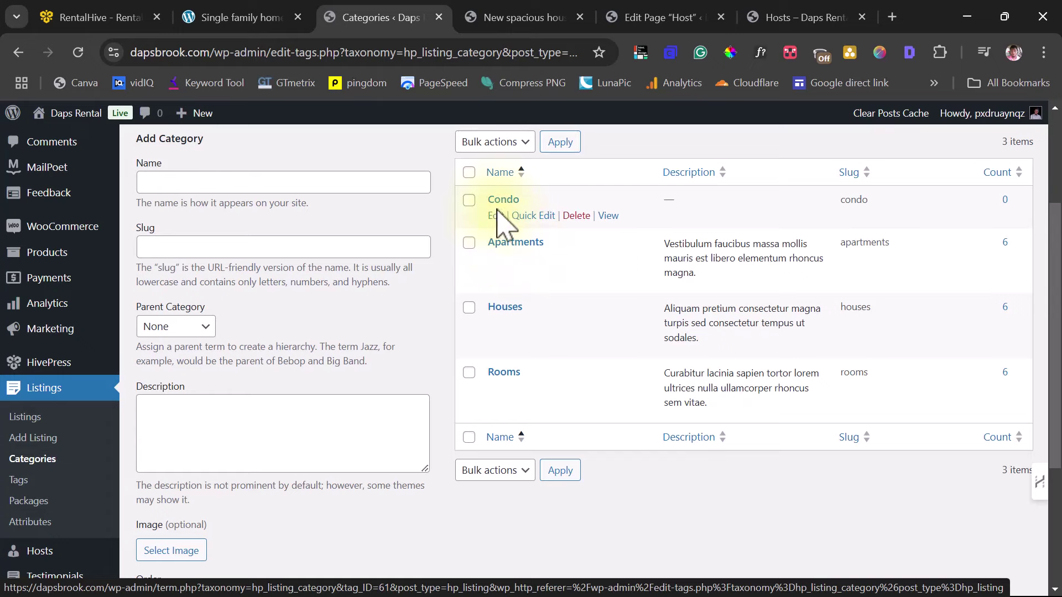
{"action": "left_click", "coordinate": [496, 215]}
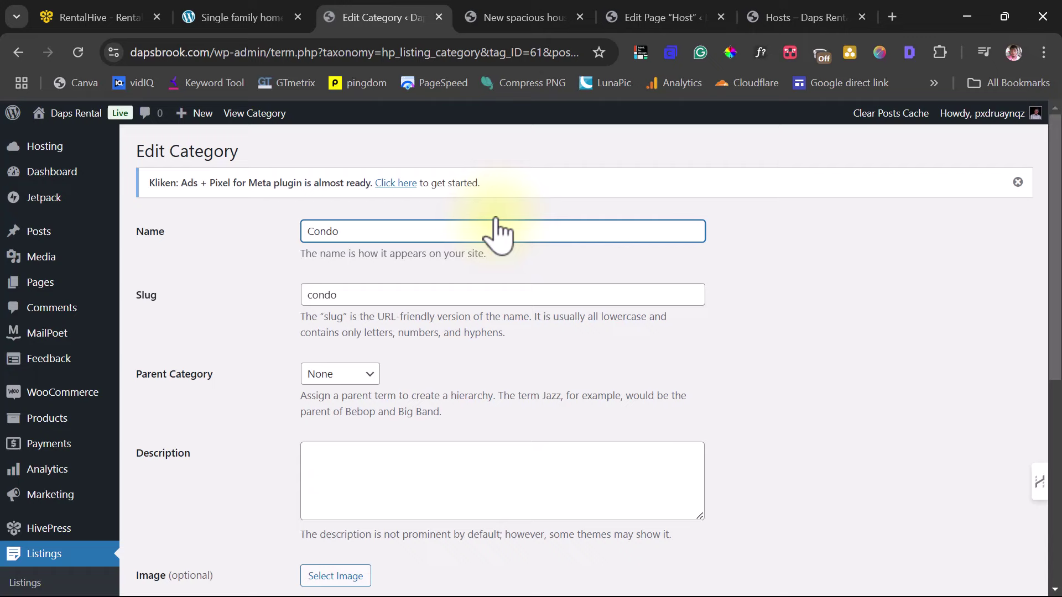
{"action": "scroll", "coordinate": [320, 284], "scroll_direction": "down", "scroll_amount": 2}
{"action": "left_click", "coordinate": [315, 293]}
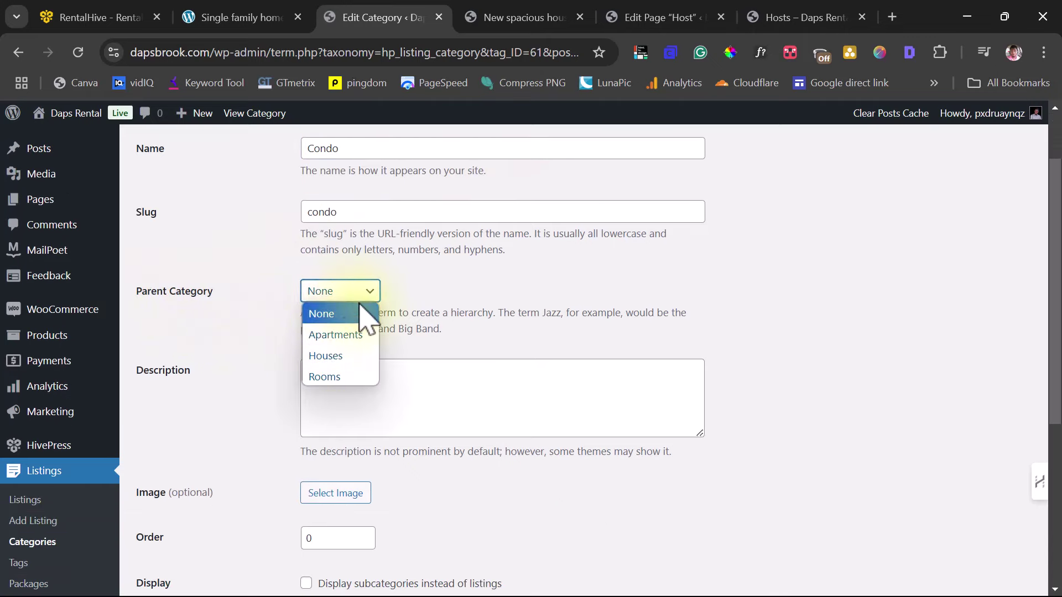
{"action": "left_click", "coordinate": [326, 356]}
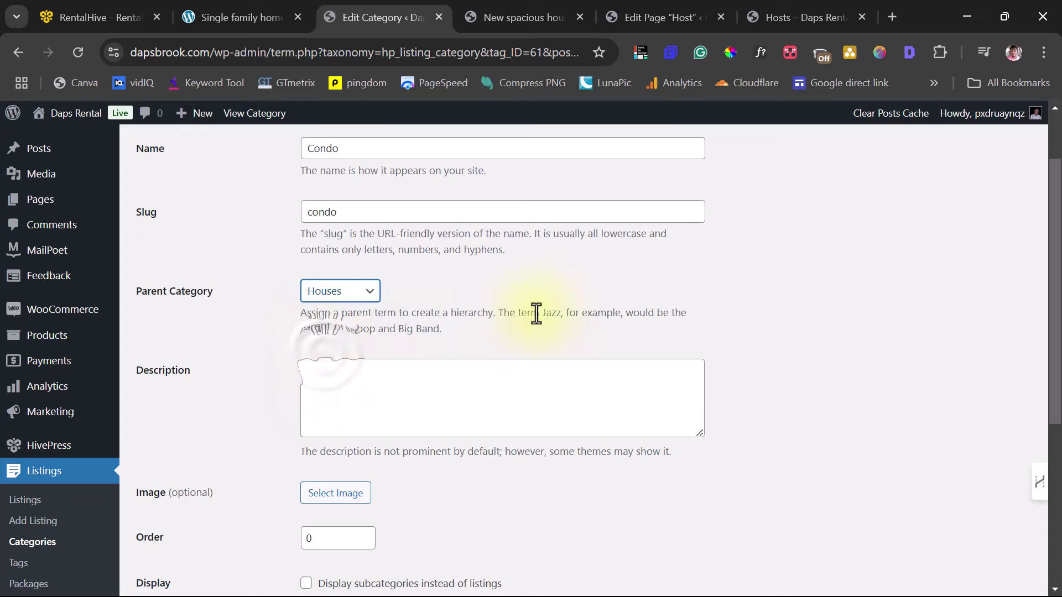
{"action": "scroll", "coordinate": [535, 310], "scroll_direction": "down", "scroll_amount": 5}
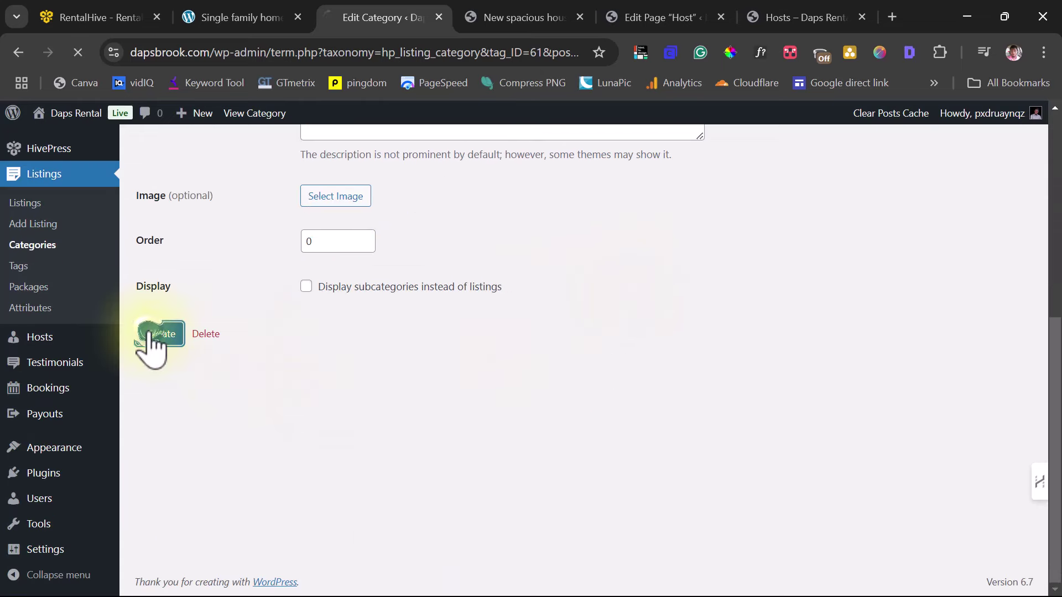
{"action": "left_click", "coordinate": [148, 334]}
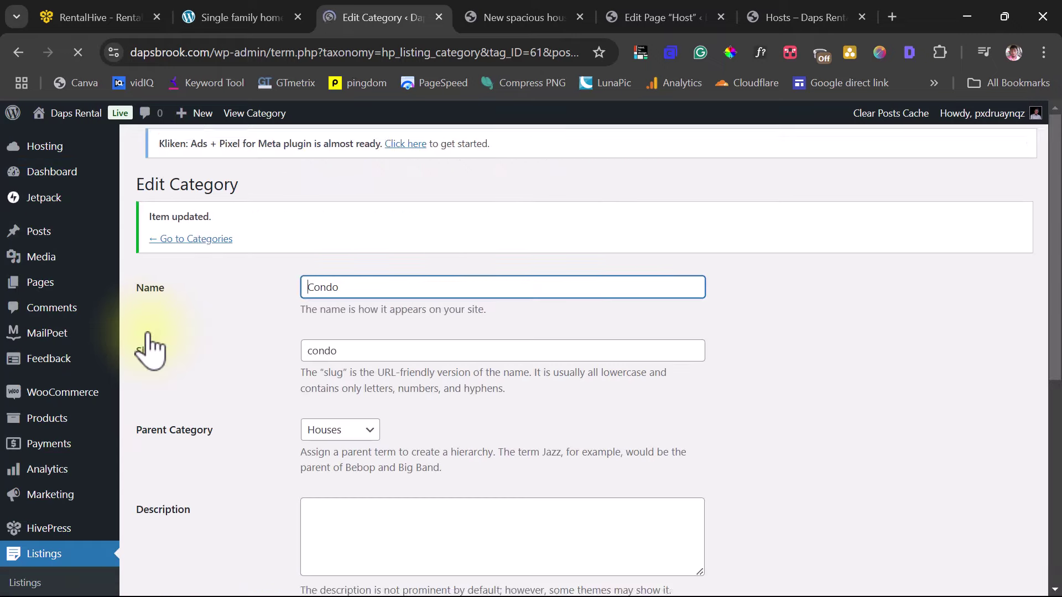
{"action": "left_click", "coordinate": [213, 247]}
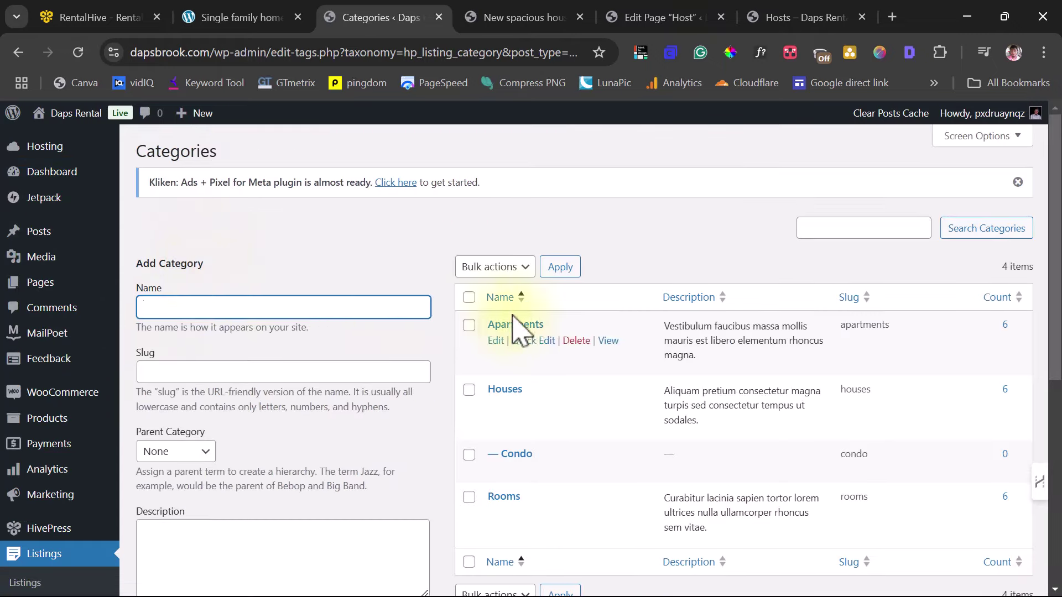
Set the Condo category's parent to None, update it, and return to the categories list
{"action": "scroll", "coordinate": [515, 332], "scroll_direction": "down", "scroll_amount": 3}
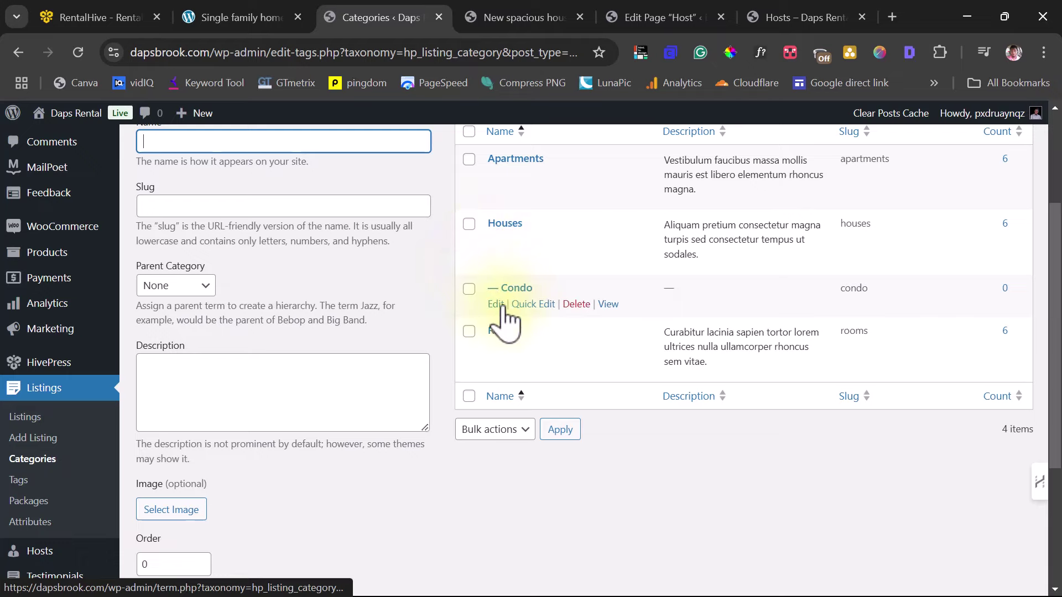
{"action": "left_click", "coordinate": [493, 304]}
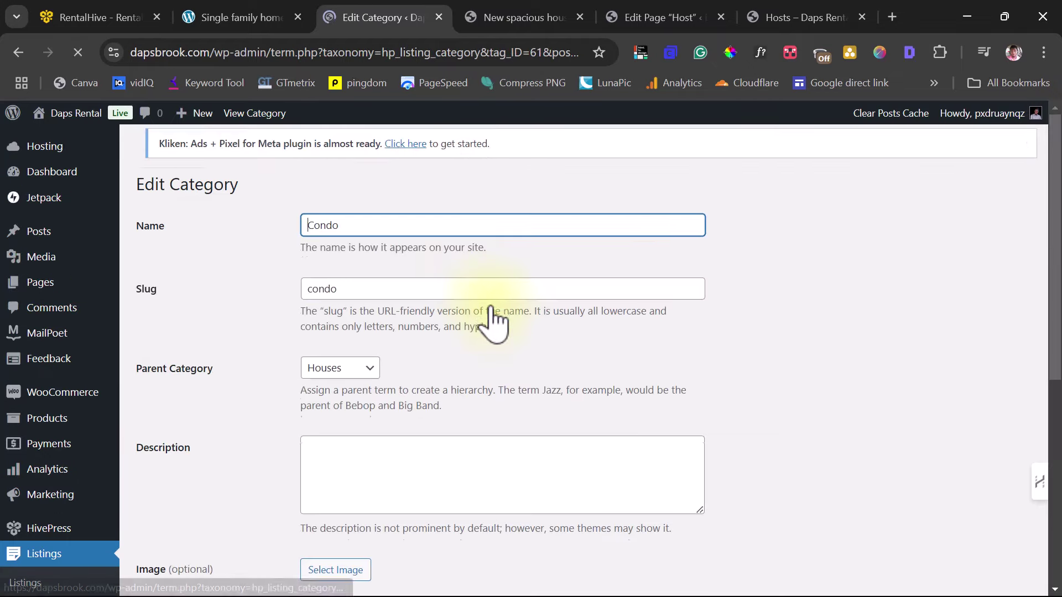
{"action": "scroll", "coordinate": [369, 298], "scroll_direction": "down", "scroll_amount": 3}
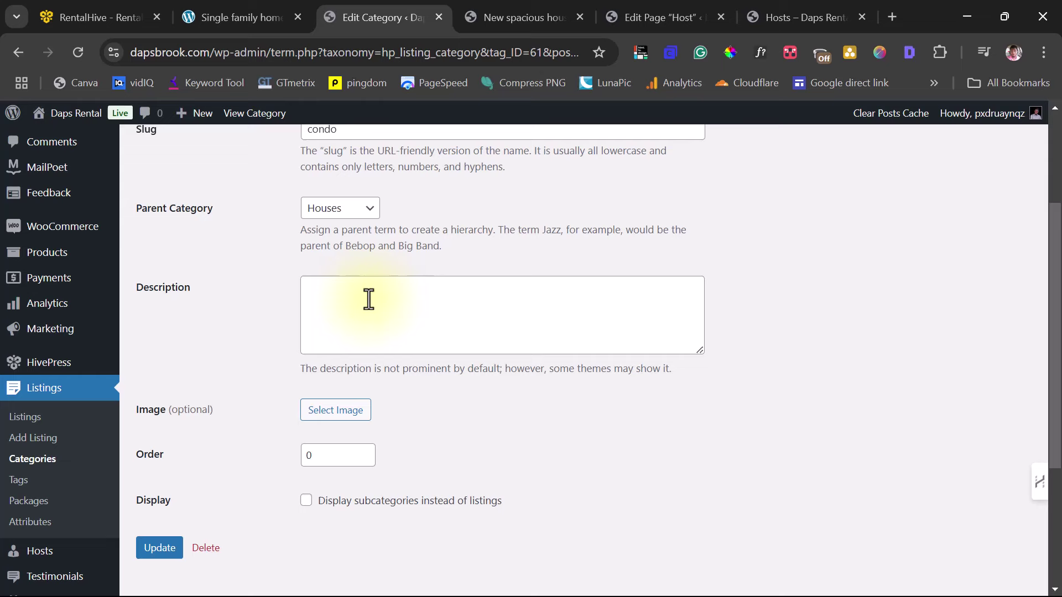
{"action": "left_click", "coordinate": [354, 213]}
{"action": "left_click", "coordinate": [330, 228]}
{"action": "scroll", "coordinate": [421, 231], "scroll_direction": "down", "scroll_amount": 1}
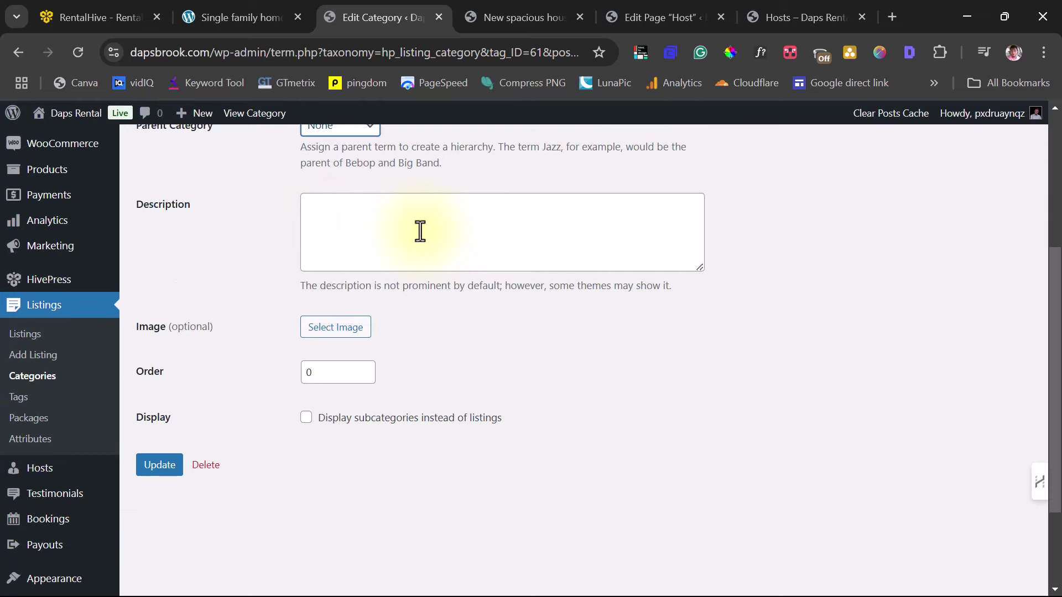
{"action": "scroll", "coordinate": [420, 231], "scroll_direction": "down", "scroll_amount": 2}
{"action": "left_click", "coordinate": [163, 334]}
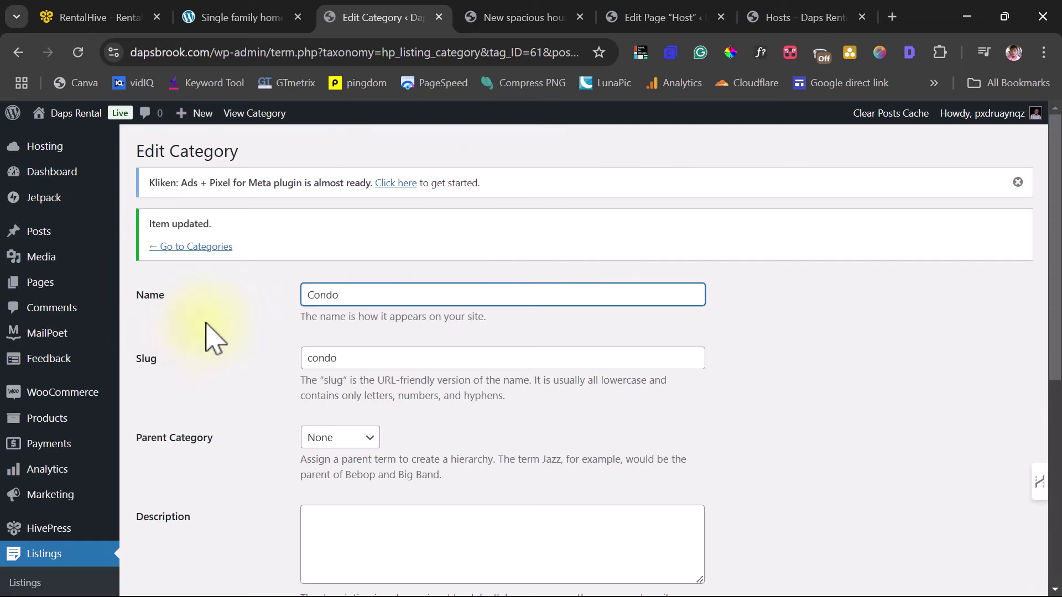
{"action": "scroll", "coordinate": [215, 334], "scroll_direction": "down", "scroll_amount": 3}
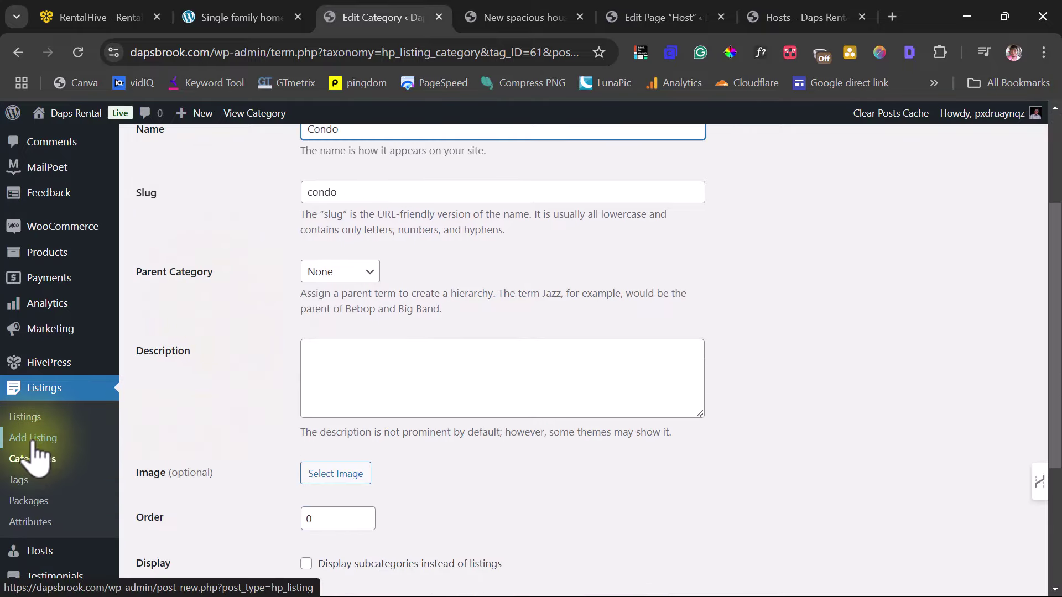
{"action": "left_click", "coordinate": [27, 460]}
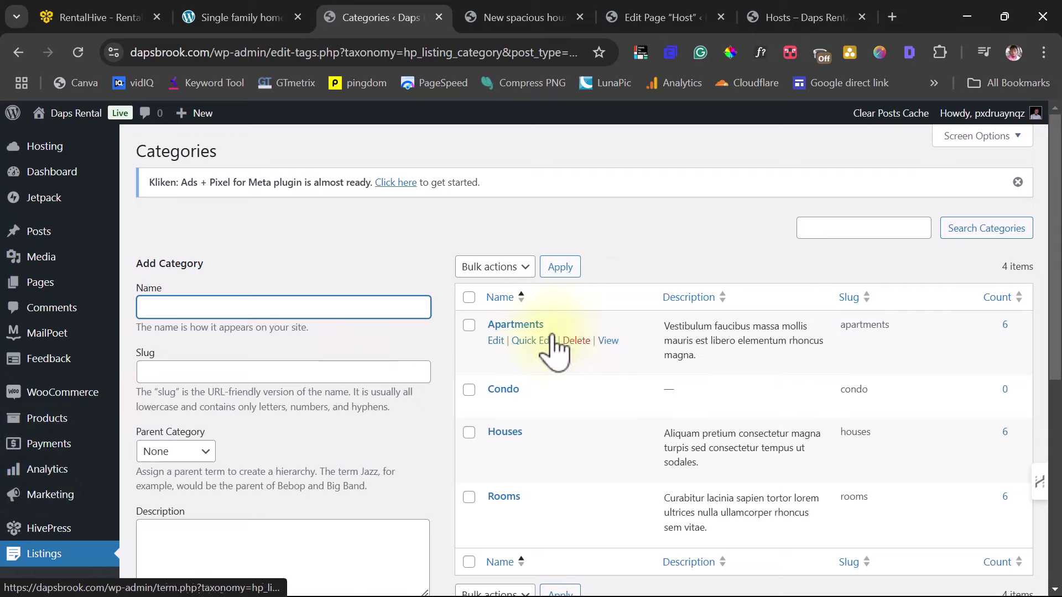
{"action": "scroll", "coordinate": [572, 343], "scroll_direction": "down", "scroll_amount": 3}
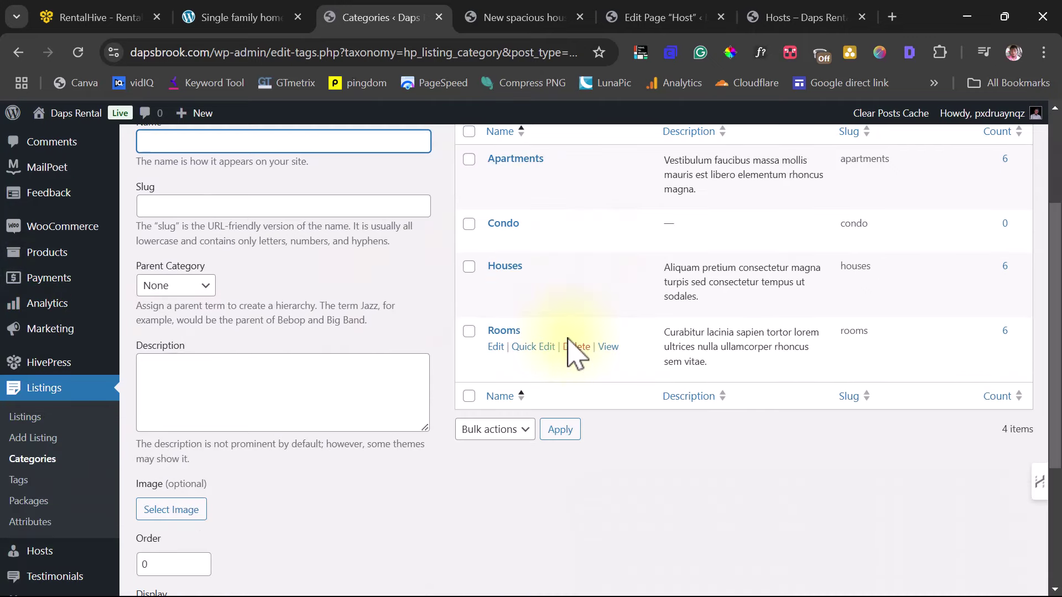
Review the existing listing tags and the fields for adding a new tag
{"action": "left_click", "coordinate": [18, 482]}
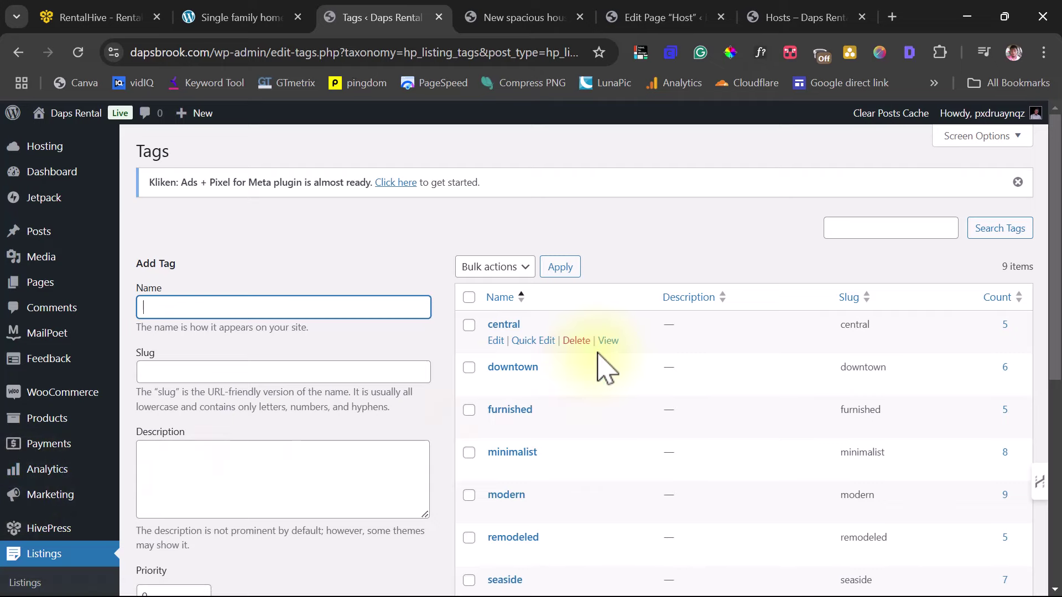
{"action": "scroll", "coordinate": [606, 368], "scroll_direction": "down", "scroll_amount": 2}
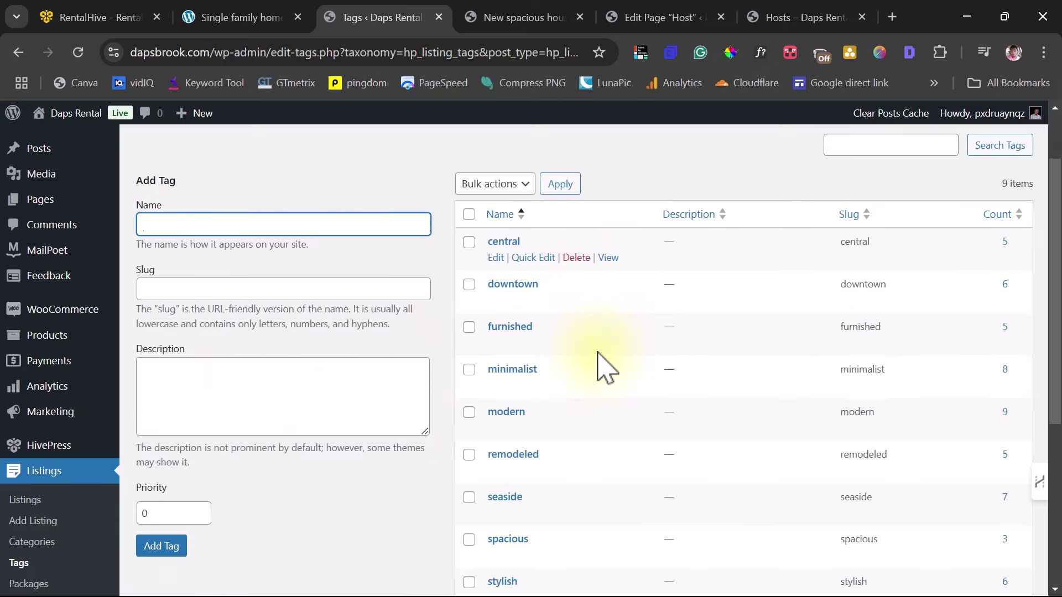
{"action": "scroll", "coordinate": [606, 368], "scroll_direction": "down", "scroll_amount": 2}
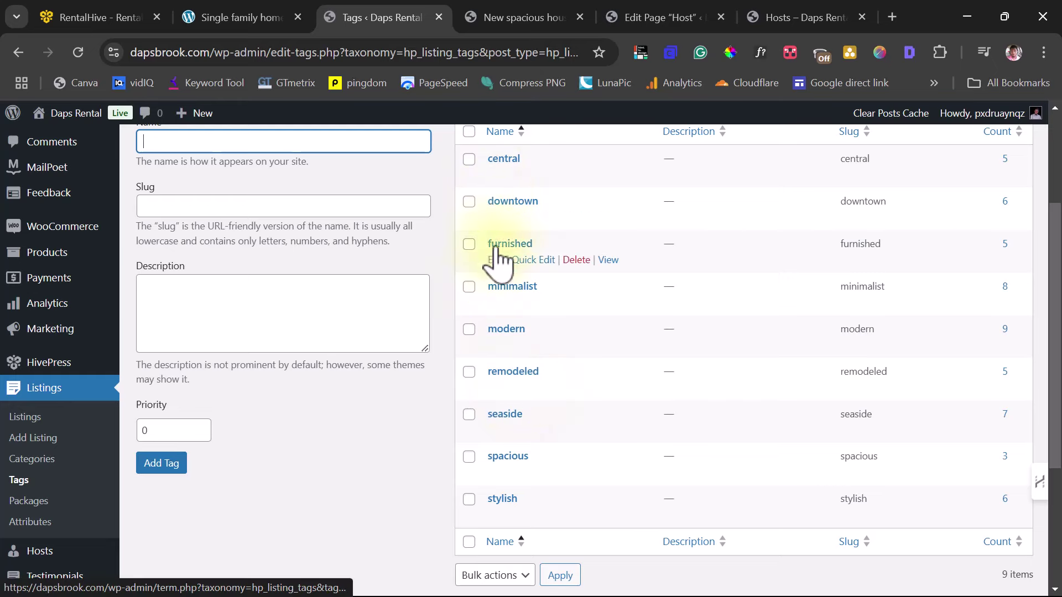
{"action": "scroll", "coordinate": [345, 387], "scroll_direction": "up", "scroll_amount": 2}
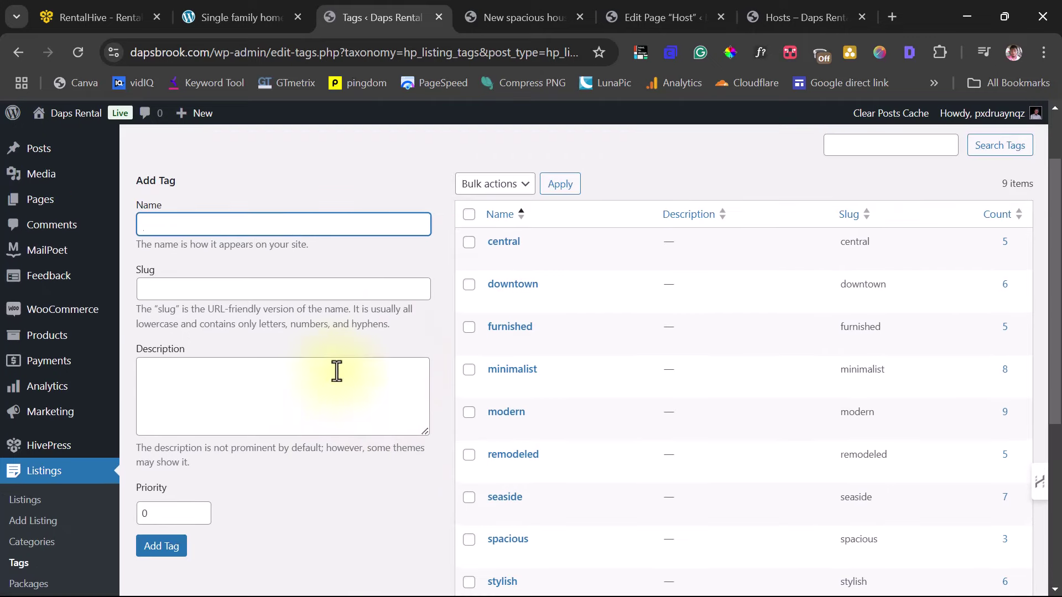
{"action": "scroll", "coordinate": [152, 231], "scroll_direction": "down", "scroll_amount": 2}
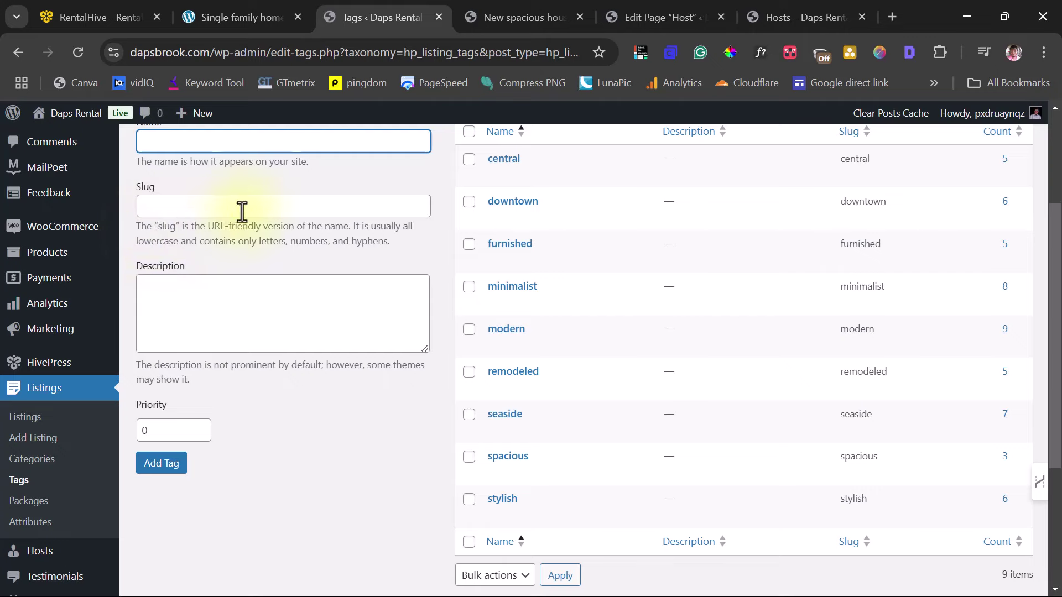
{"action": "scroll", "coordinate": [308, 246], "scroll_direction": "down", "scroll_amount": 4}
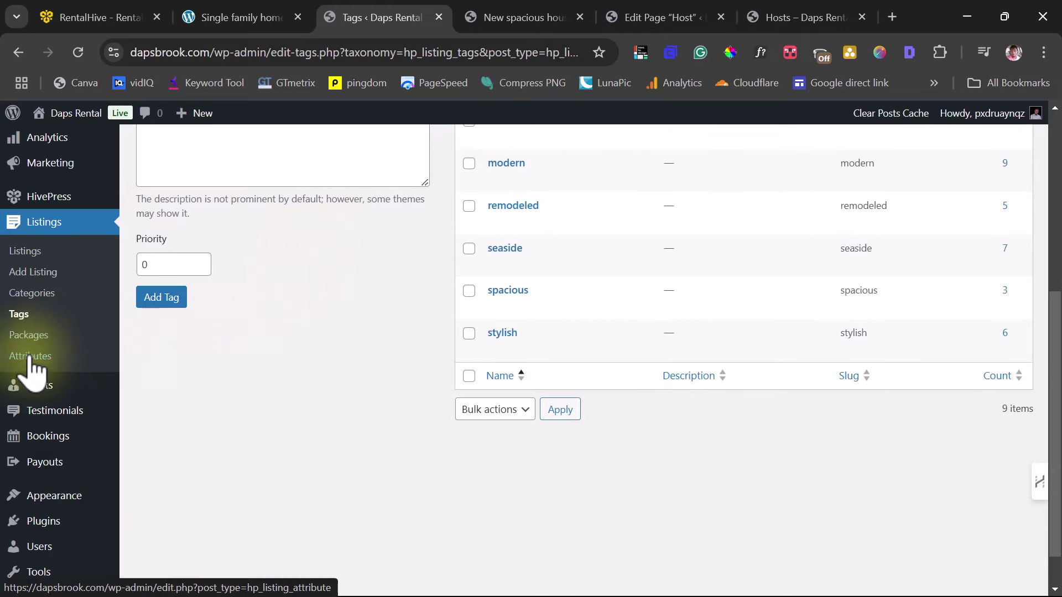
Review the listing attributes and compare them with the details shown on the published spacious house listing
{"action": "left_click", "coordinate": [30, 359]}
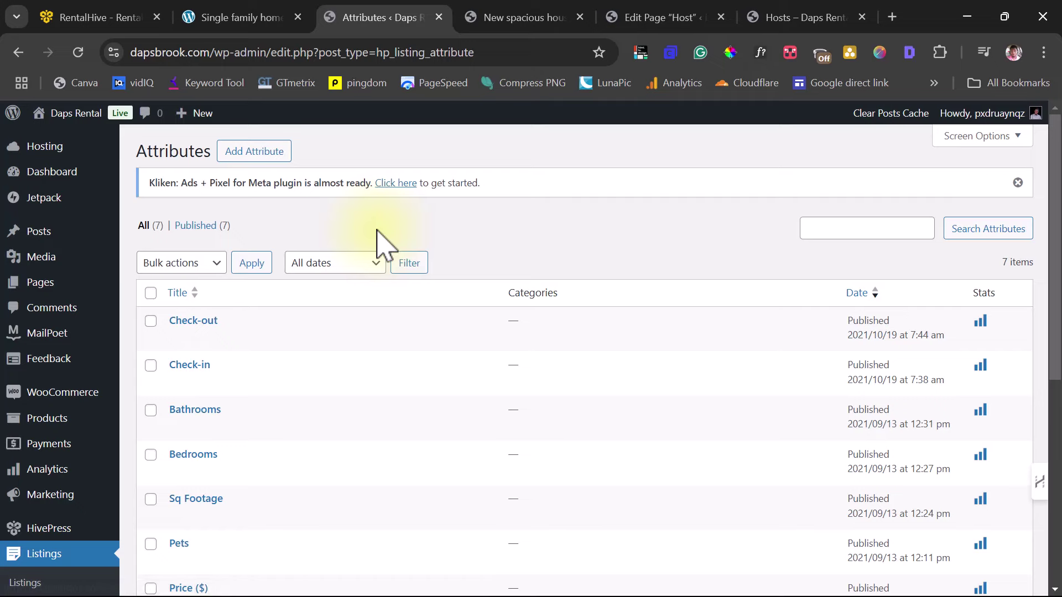
{"action": "scroll", "coordinate": [378, 233], "scroll_direction": "down", "scroll_amount": 1}
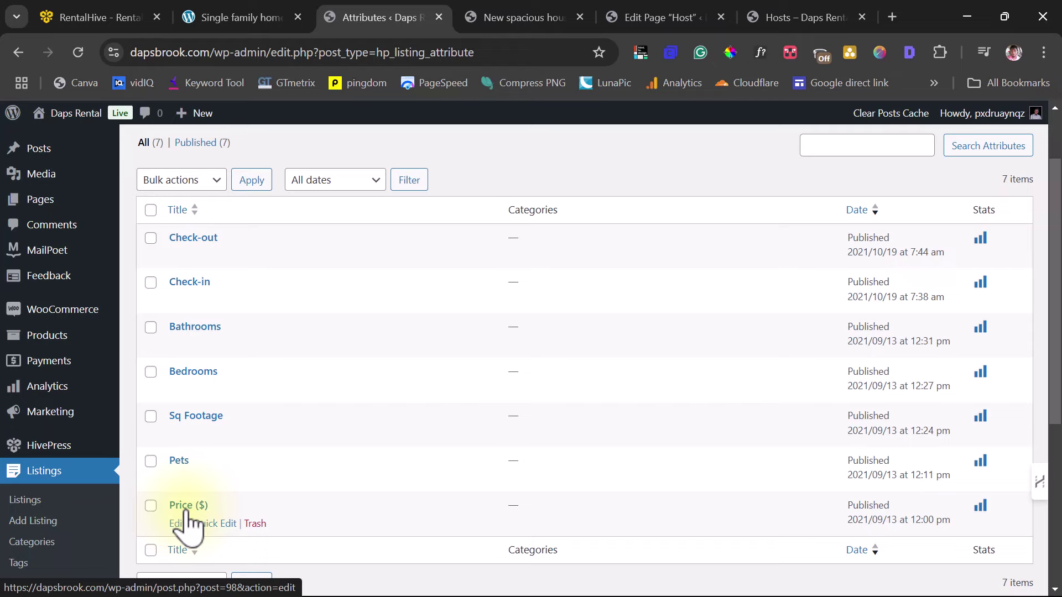
{"action": "left_click", "coordinate": [547, 17]}
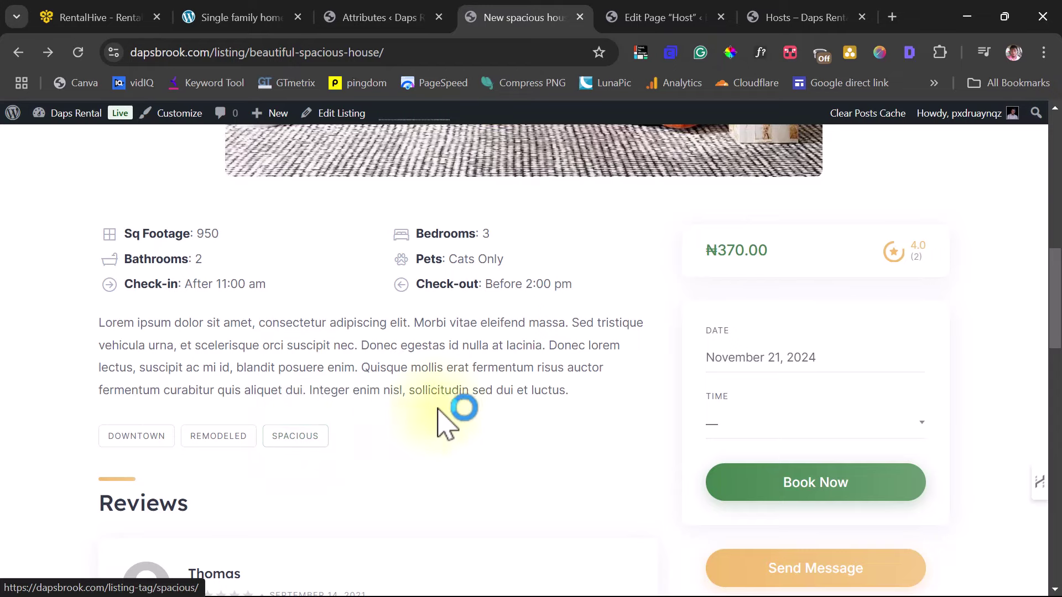
{"action": "left_click", "coordinate": [382, 21]}
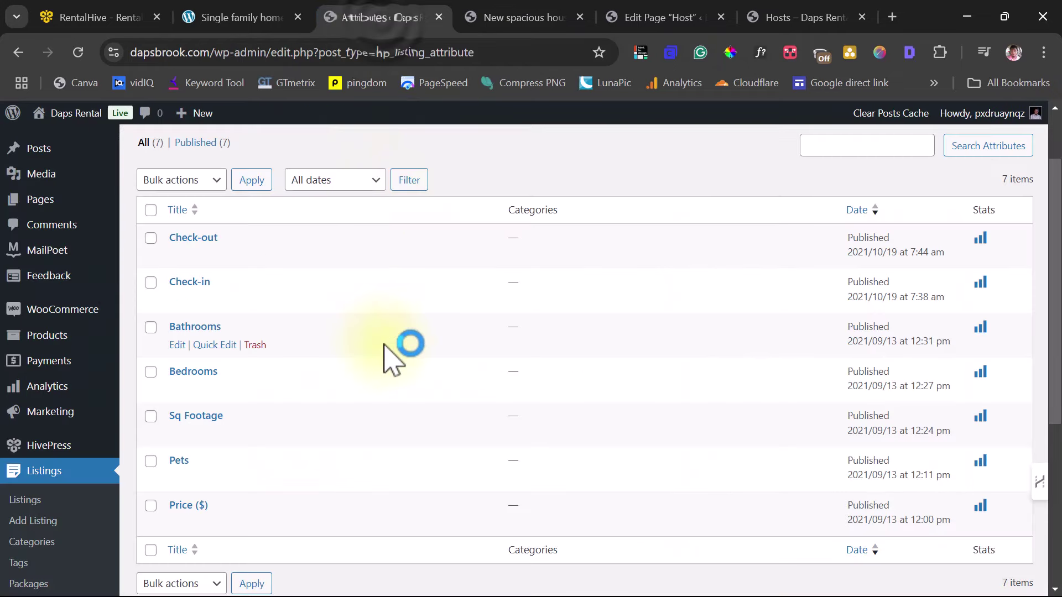
{"action": "scroll", "coordinate": [387, 357], "scroll_direction": "down", "scroll_amount": 2}
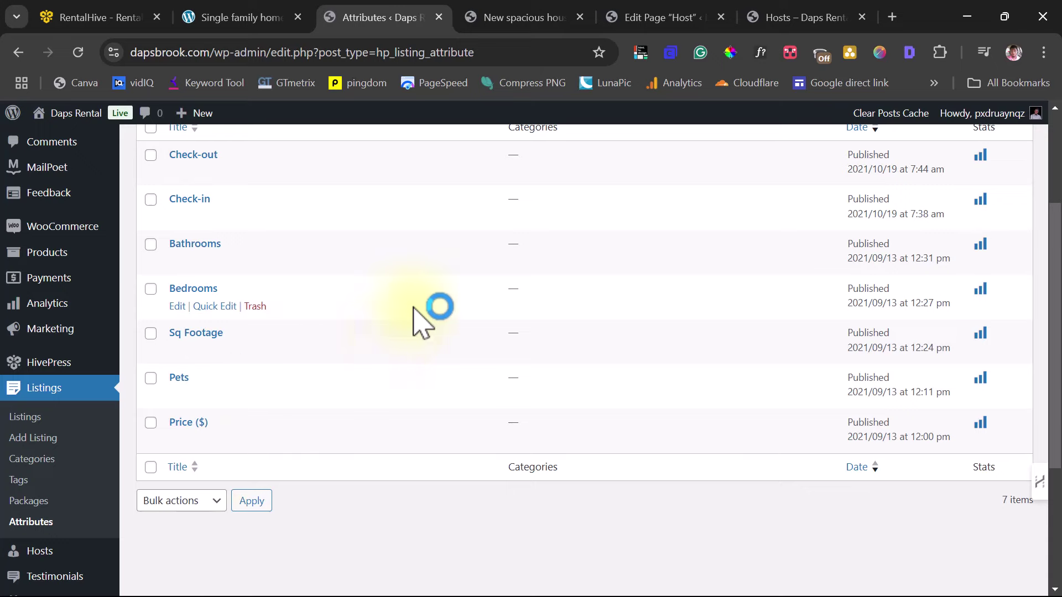
View the listing packages page and open the list of hosts
{"action": "left_click", "coordinate": [32, 504]}
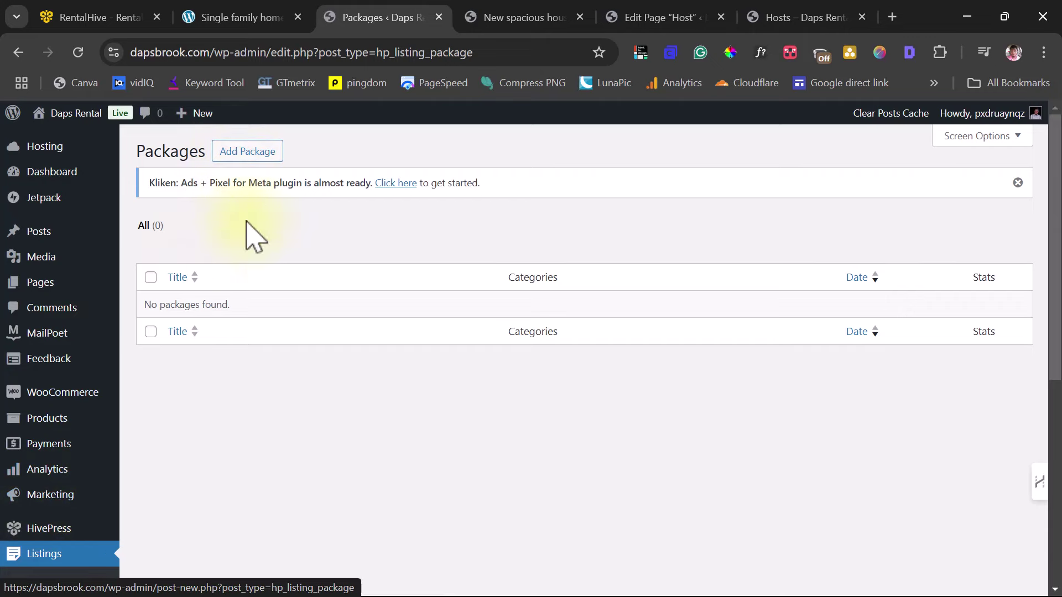
{"action": "scroll", "coordinate": [262, 307], "scroll_direction": "down", "scroll_amount": 3}
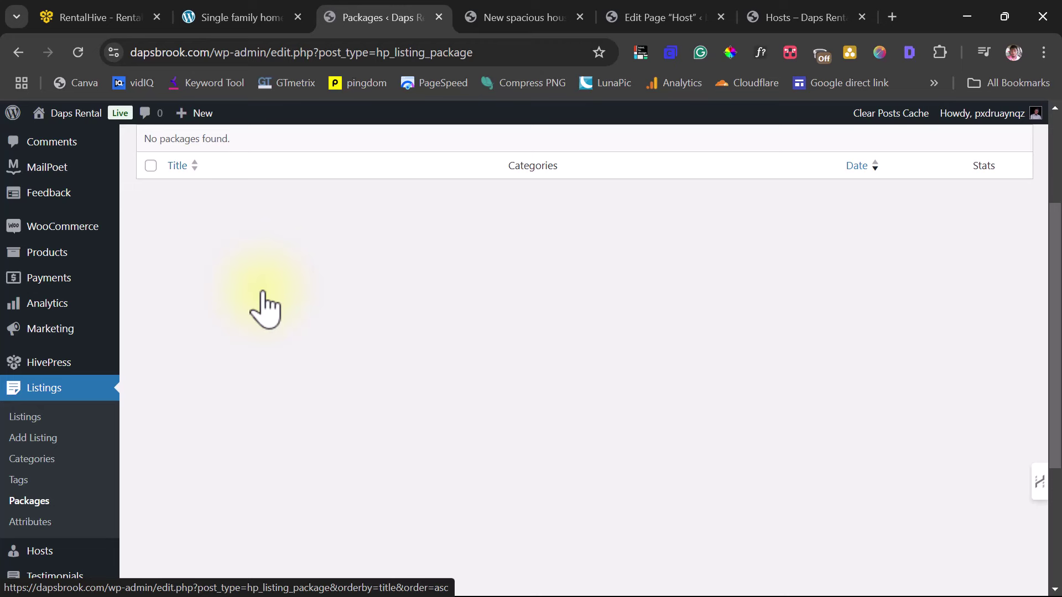
{"action": "scroll", "coordinate": [264, 310], "scroll_direction": "down", "scroll_amount": 2}
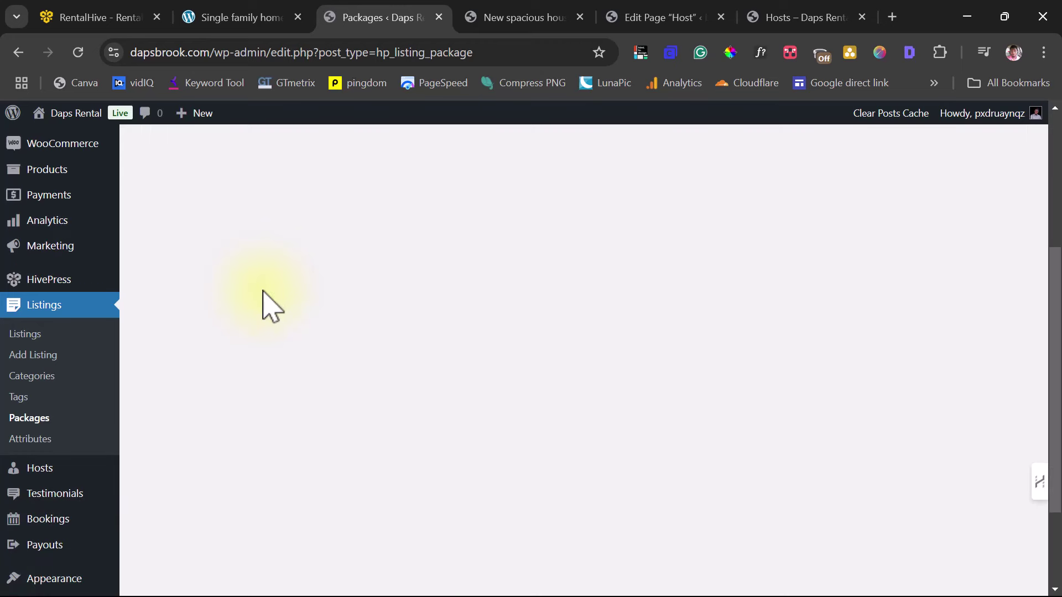
{"action": "left_click", "coordinate": [38, 473]}
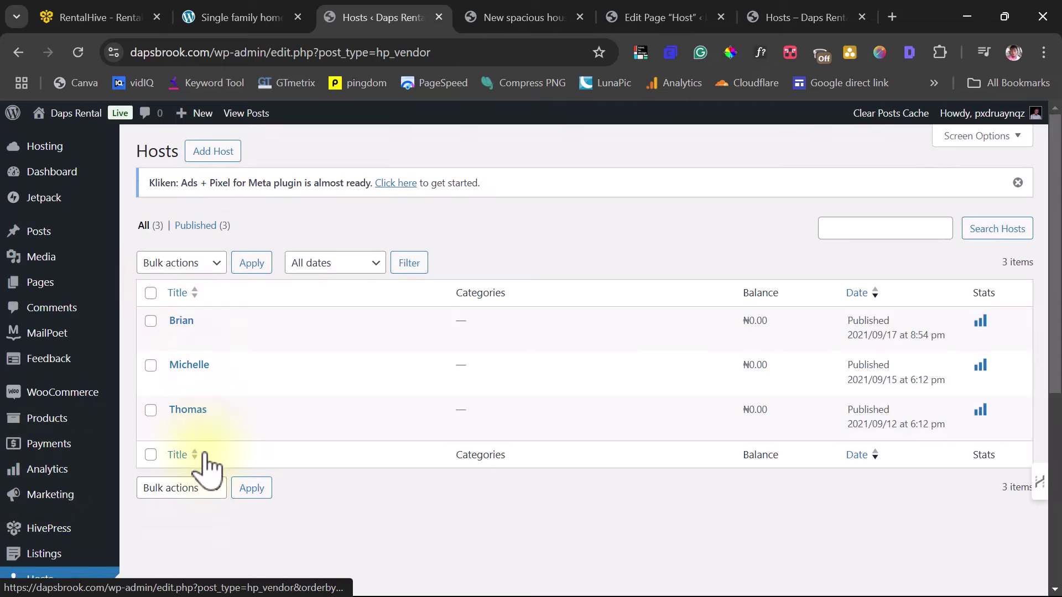
Review the host categories page and its fields for adding a category, and open the host attributes list
{"action": "scroll", "coordinate": [206, 461], "scroll_direction": "down", "scroll_amount": 3}
{"action": "left_click", "coordinate": [25, 489]}
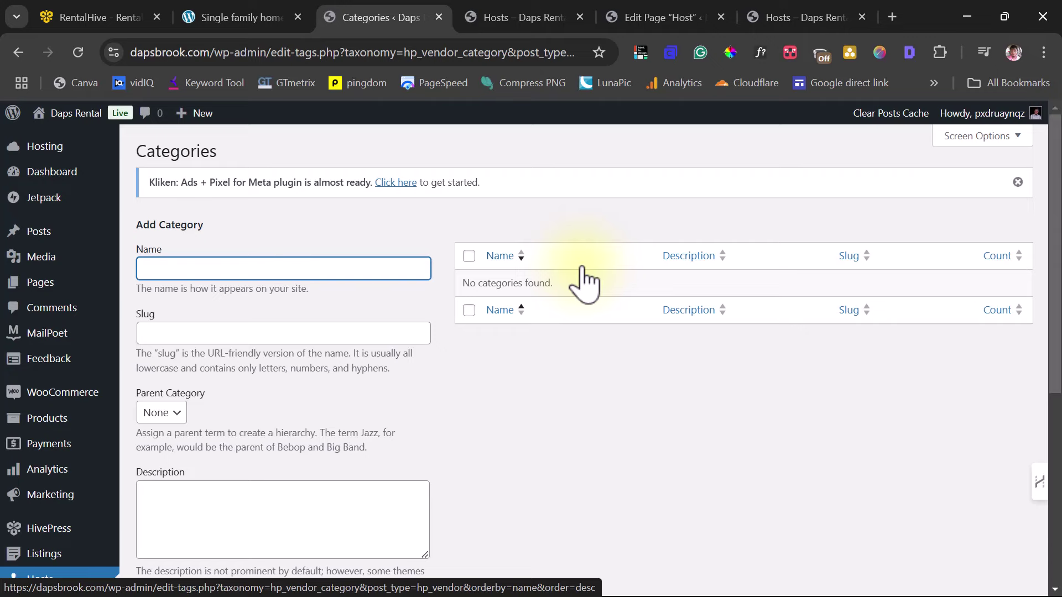
{"action": "scroll", "coordinate": [691, 265], "scroll_direction": "down", "scroll_amount": 6}
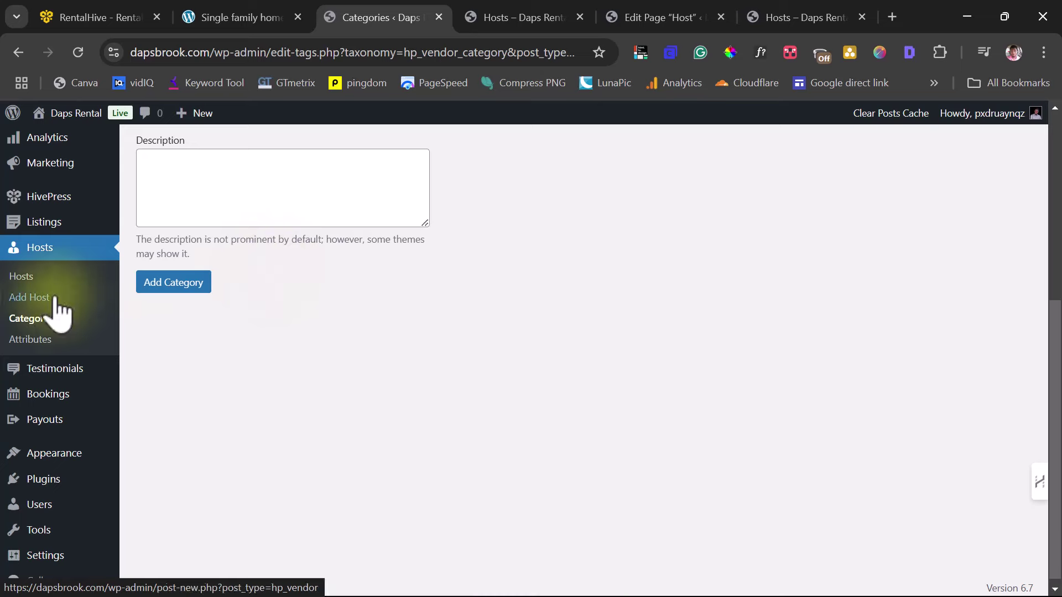
{"action": "left_click", "coordinate": [29, 331]}
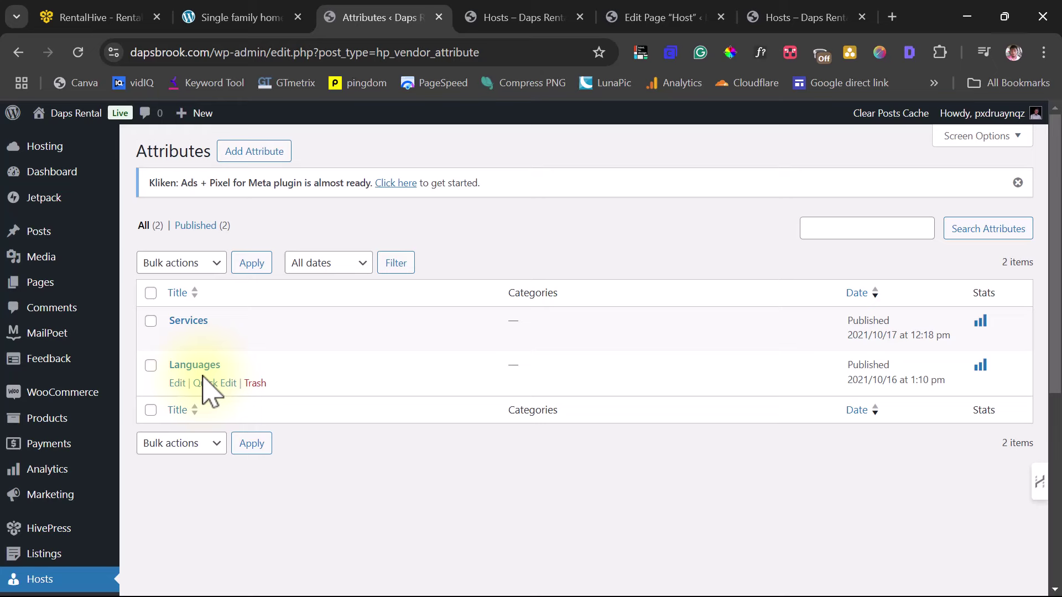
Start a new host attribute titled Tour, allow front-end editing and set its field name to tour
{"action": "left_click", "coordinate": [251, 158]}
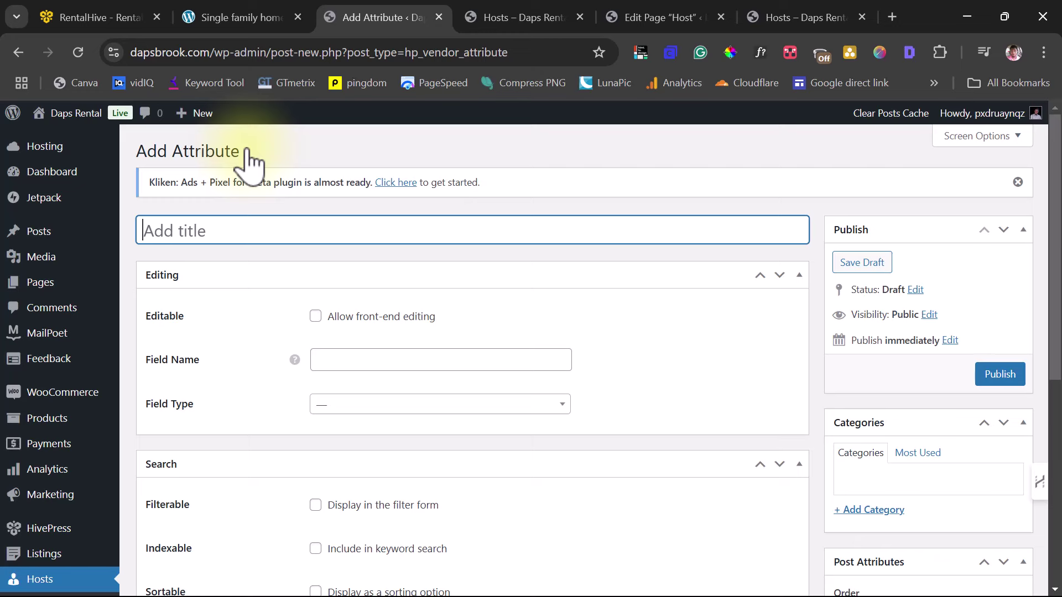
{"action": "type", "text": "Tour"}
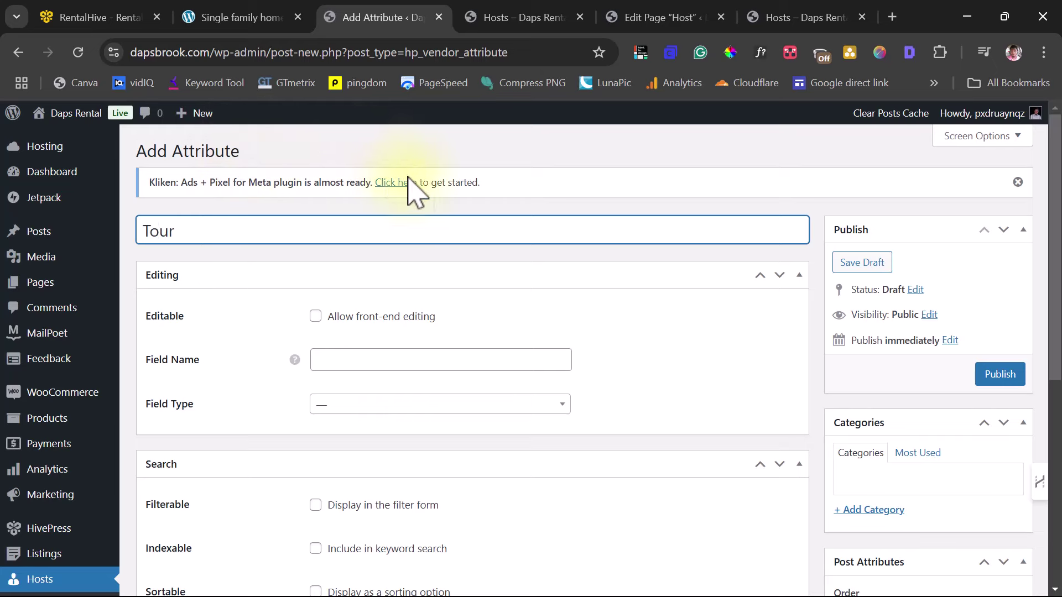
{"action": "left_click", "coordinate": [317, 316]}
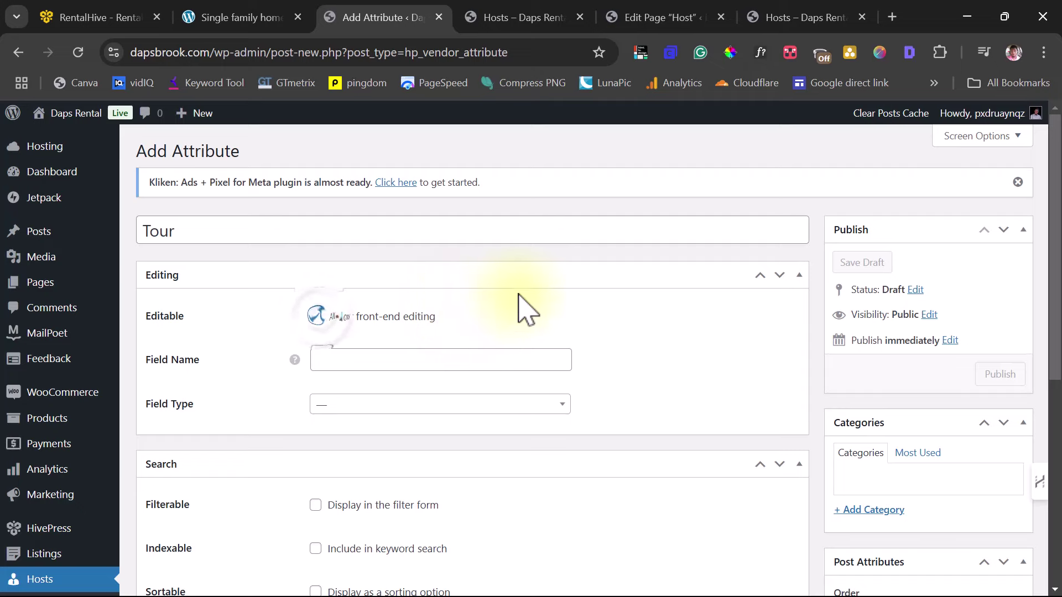
{"action": "scroll", "coordinate": [600, 298], "scroll_direction": "down", "scroll_amount": 1}
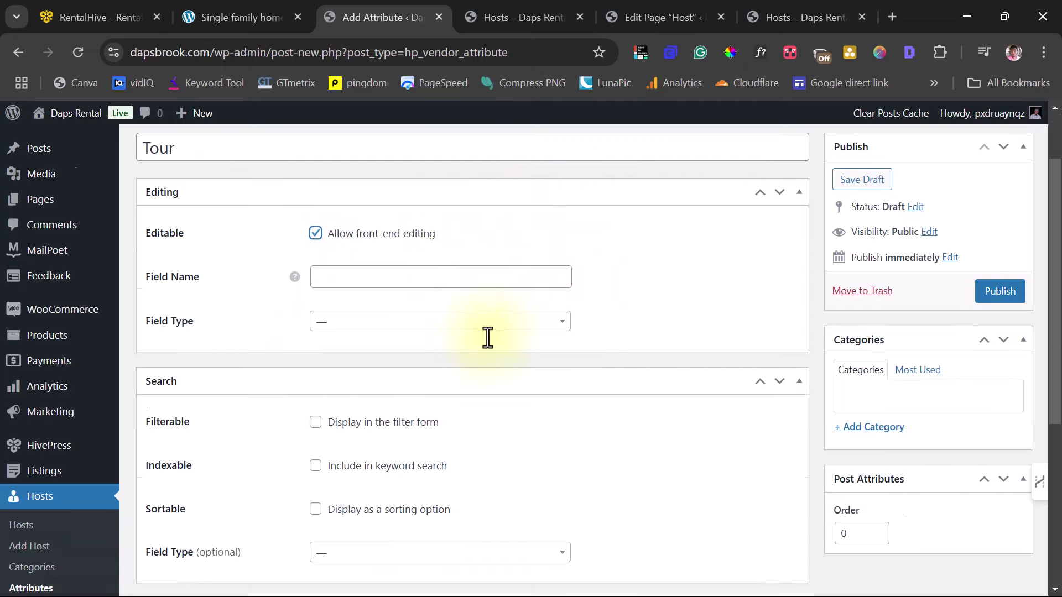
{"action": "scroll", "coordinate": [485, 338], "scroll_direction": "up", "scroll_amount": 1}
{"action": "left_click", "coordinate": [372, 358]}
{"action": "type", "text": "tour"}
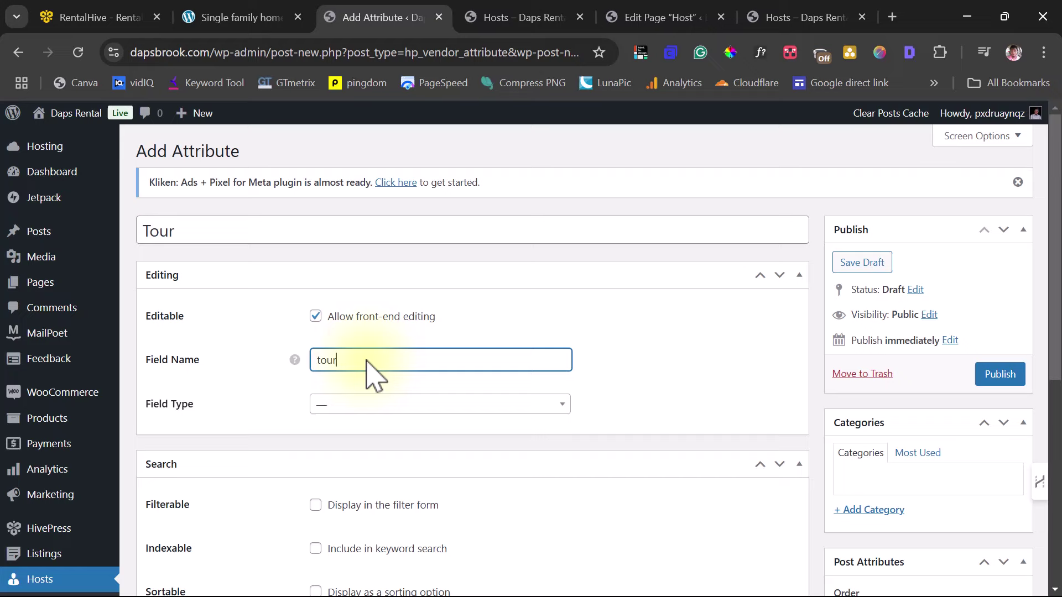
Set the Tour attribute's editing field type to Checkboxes and publish the attribute
{"action": "left_click", "coordinate": [365, 406]}
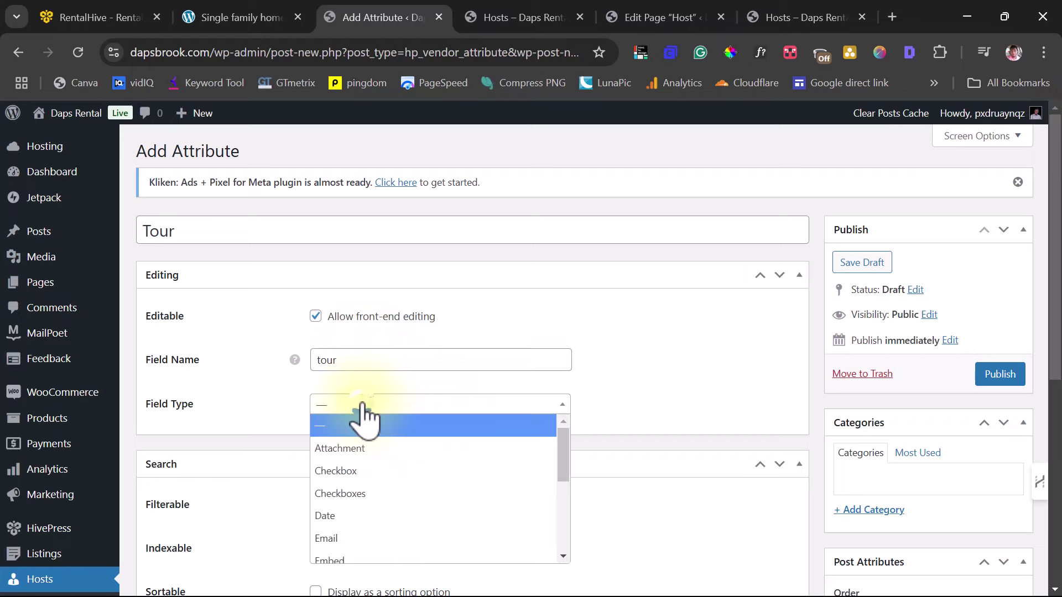
{"action": "left_click", "coordinate": [348, 495]}
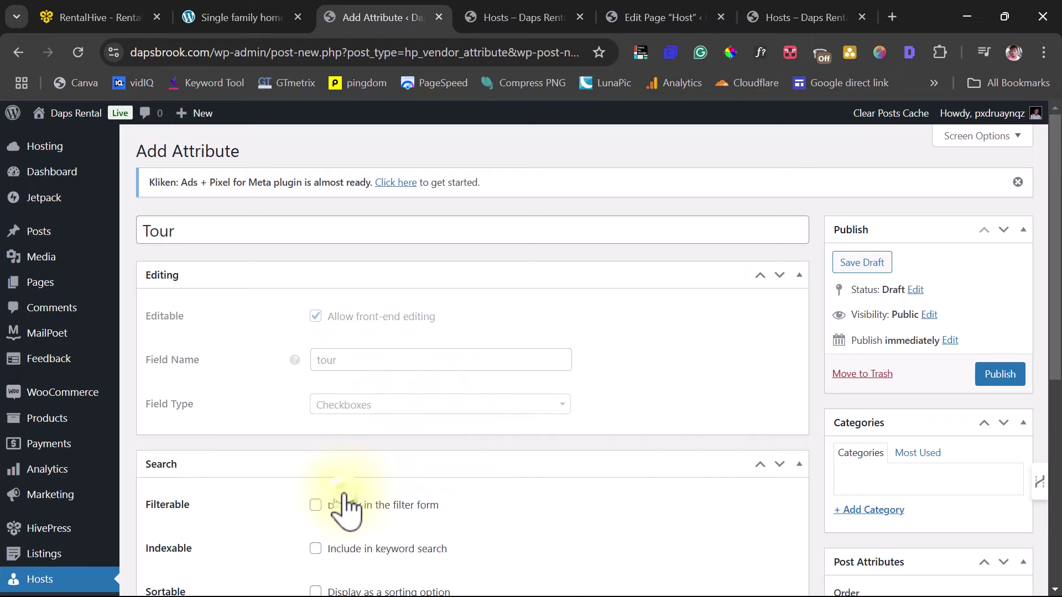
{"action": "scroll", "coordinate": [575, 436], "scroll_direction": "down", "scroll_amount": 5}
{"action": "scroll", "coordinate": [497, 443], "scroll_direction": "up", "scroll_amount": 4}
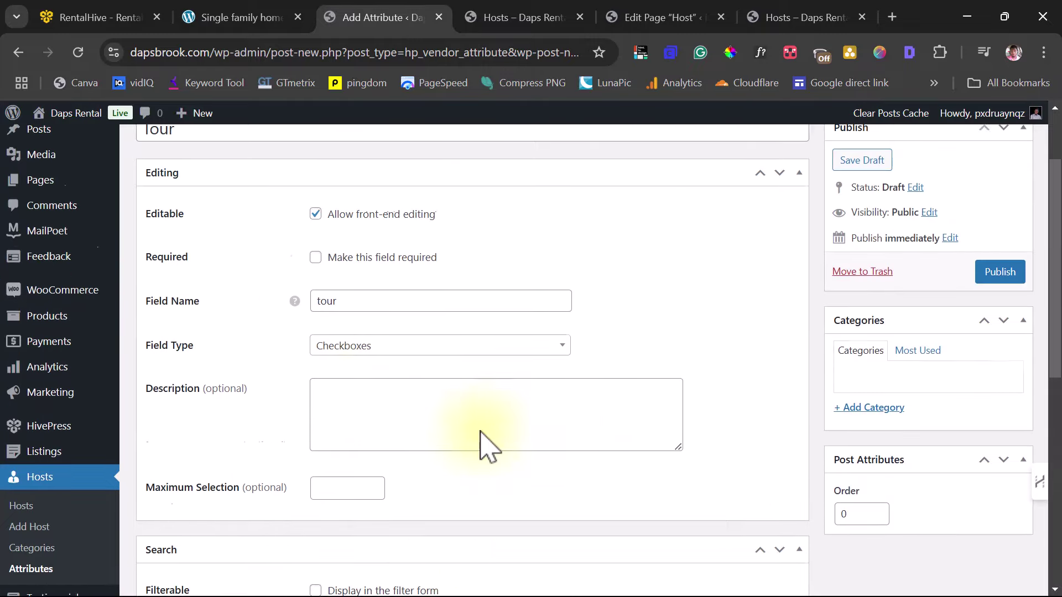
{"action": "scroll", "coordinate": [387, 359], "scroll_direction": "down", "scroll_amount": 5}
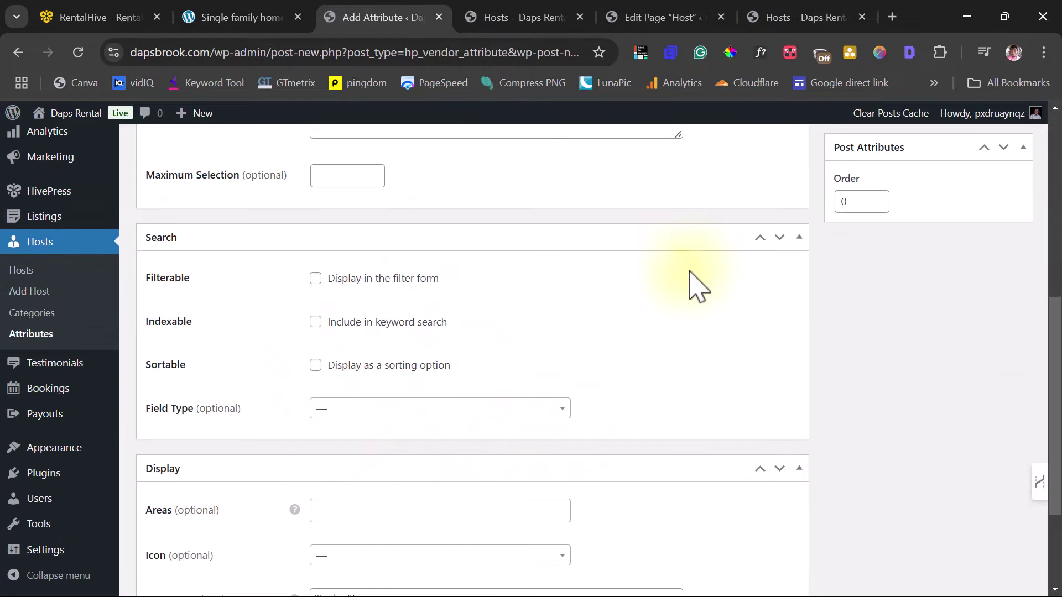
{"action": "scroll", "coordinate": [739, 343], "scroll_direction": "up", "scroll_amount": 10}
{"action": "left_click", "coordinate": [994, 375]}
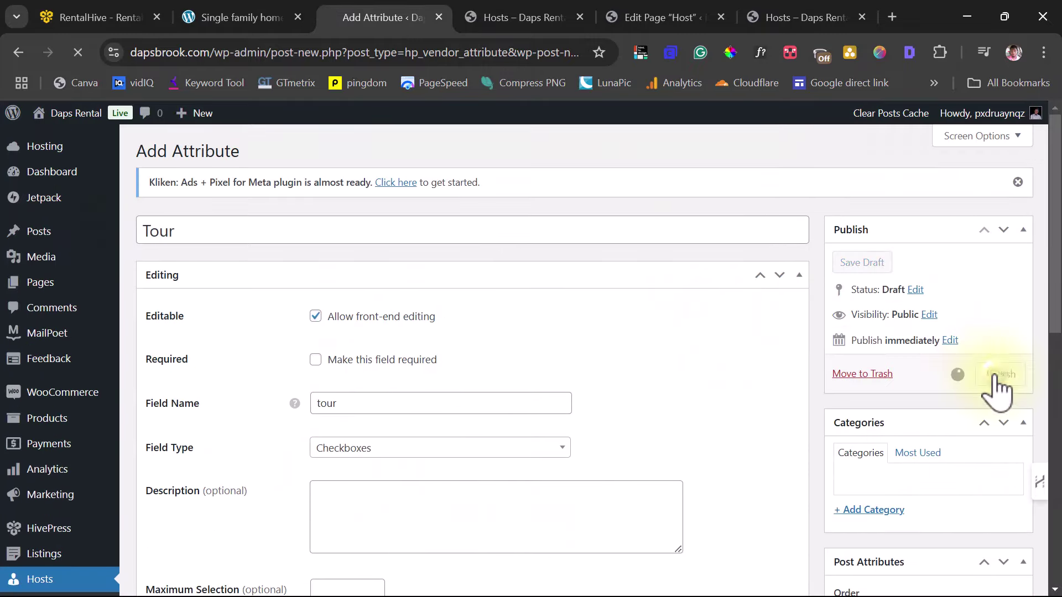
Open the option editor of the Tour attribute and add an option named Yes
{"action": "scroll", "coordinate": [726, 395], "scroll_direction": "down", "scroll_amount": 3}
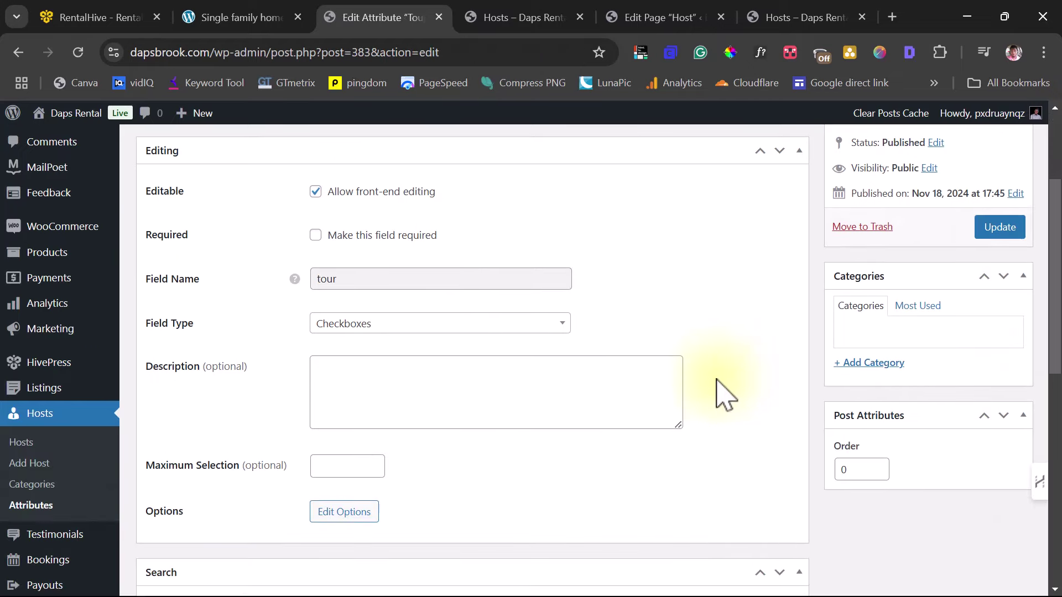
{"action": "scroll", "coordinate": [725, 395], "scroll_direction": "down", "scroll_amount": 2}
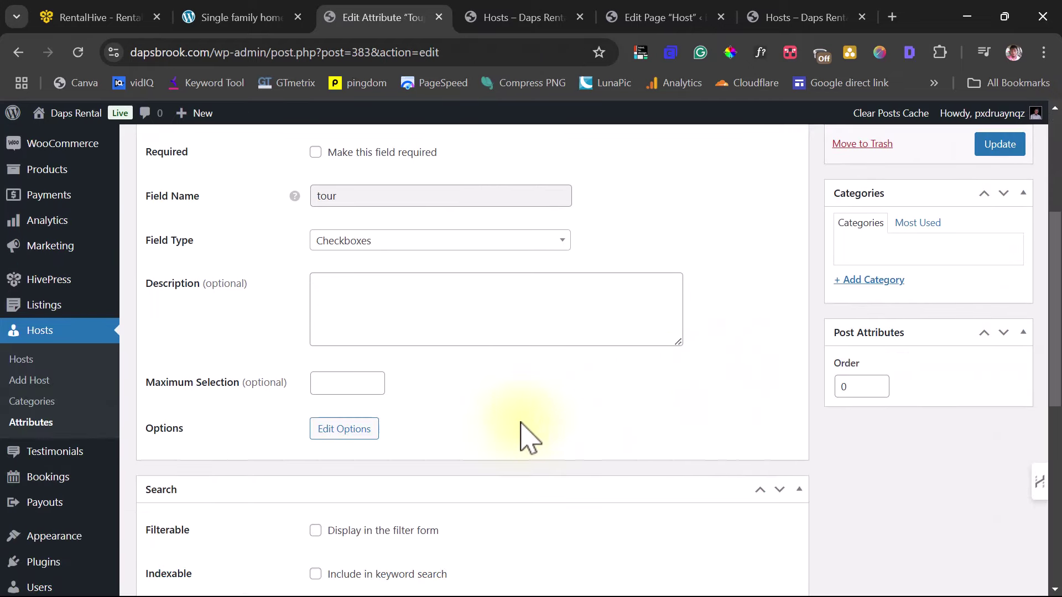
{"action": "left_click", "coordinate": [357, 431]}
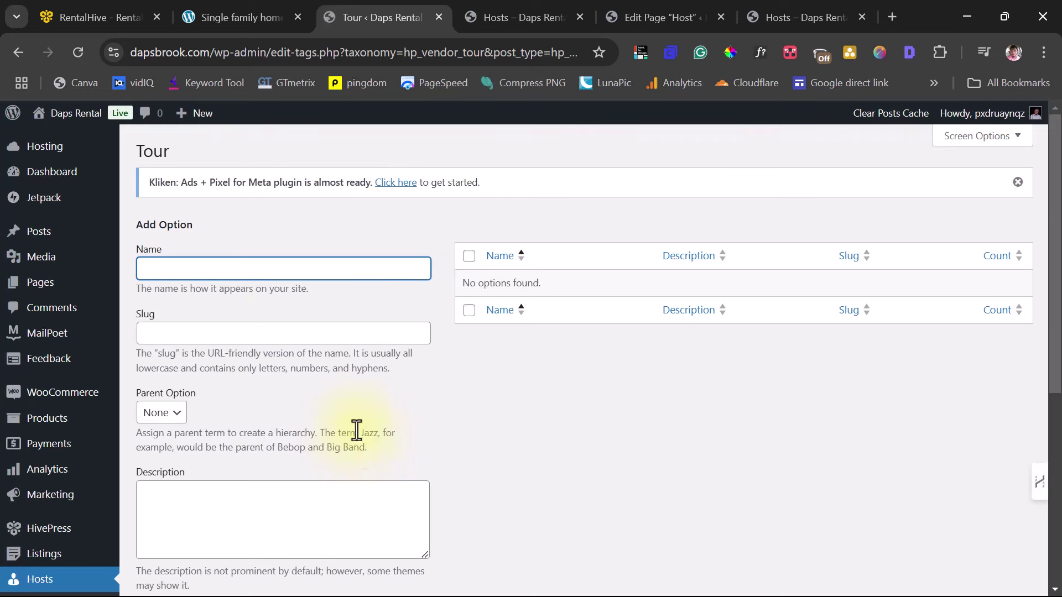
{"action": "left_click", "coordinate": [154, 269]}
{"action": "type", "text": "Ye"}
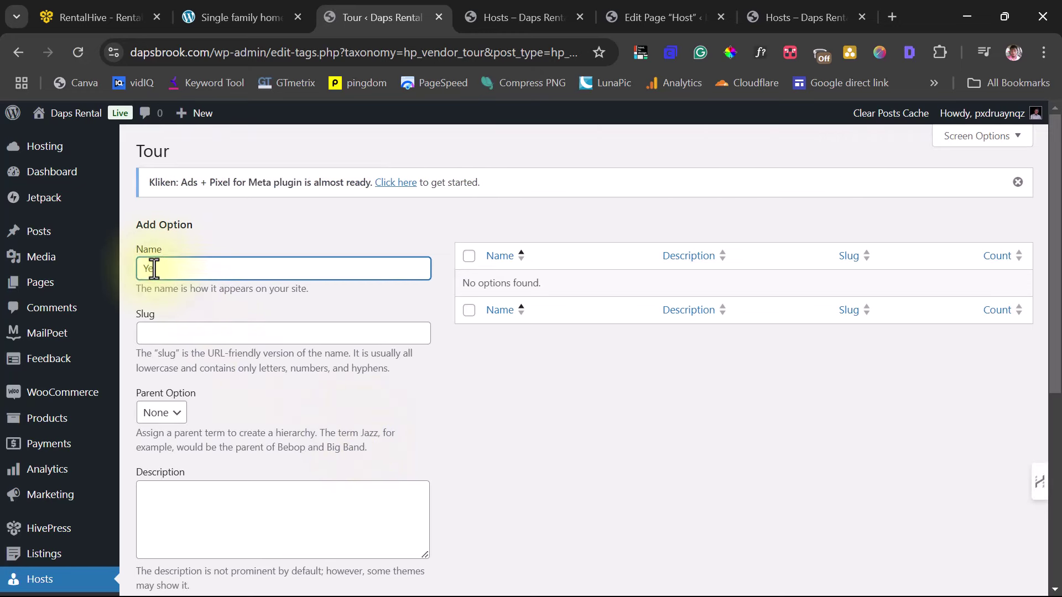
{"action": "type", "text": "s"}
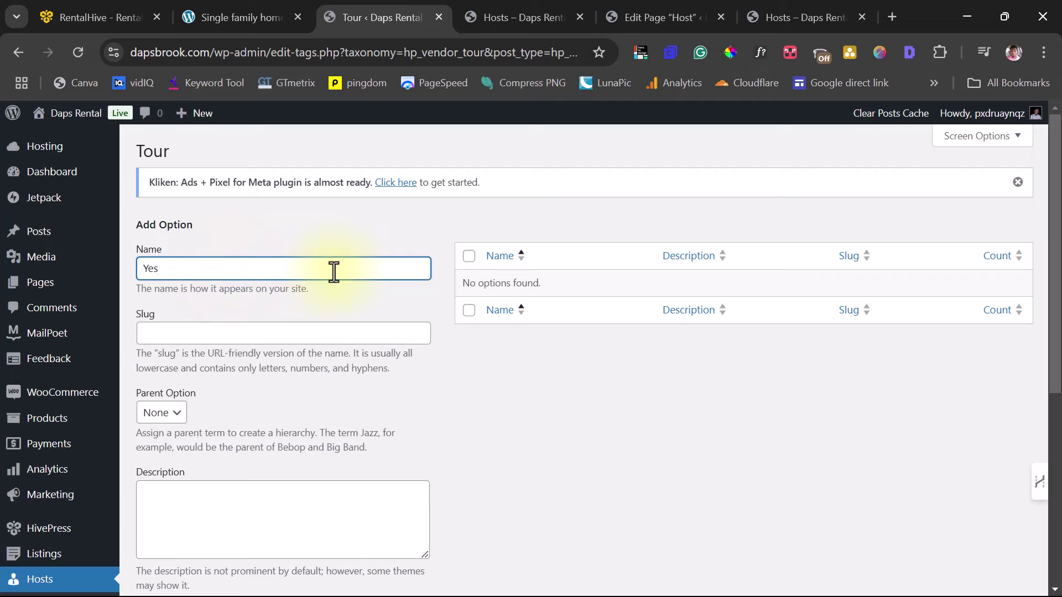
{"action": "scroll", "coordinate": [367, 402], "scroll_direction": "down", "scroll_amount": 5}
{"action": "left_click", "coordinate": [145, 418]}
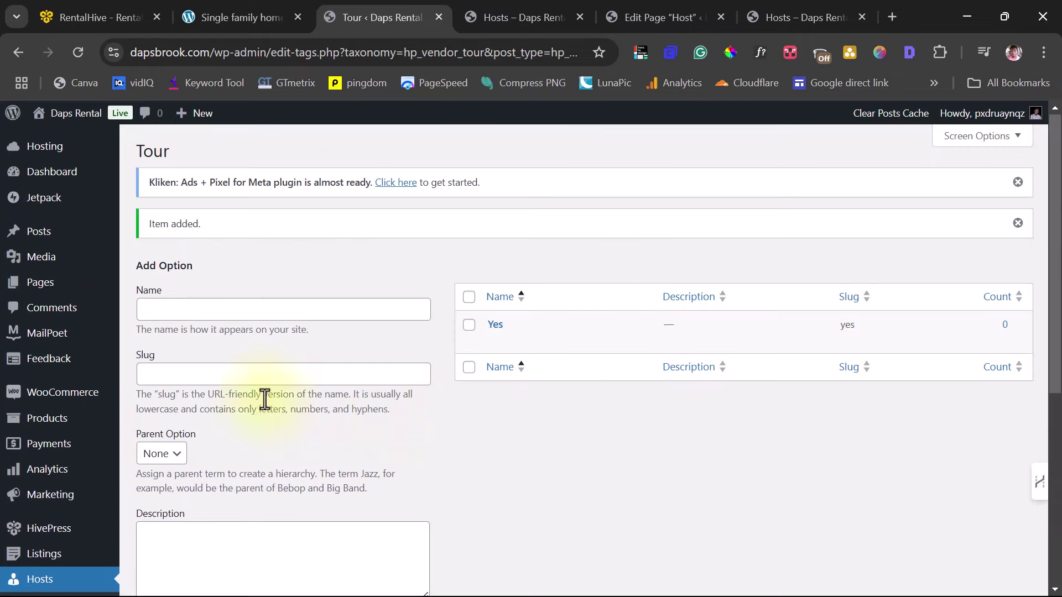
Add a second Tour option named No and return to the host attributes list
{"action": "left_click", "coordinate": [166, 310]}
{"action": "type", "text": "No"}
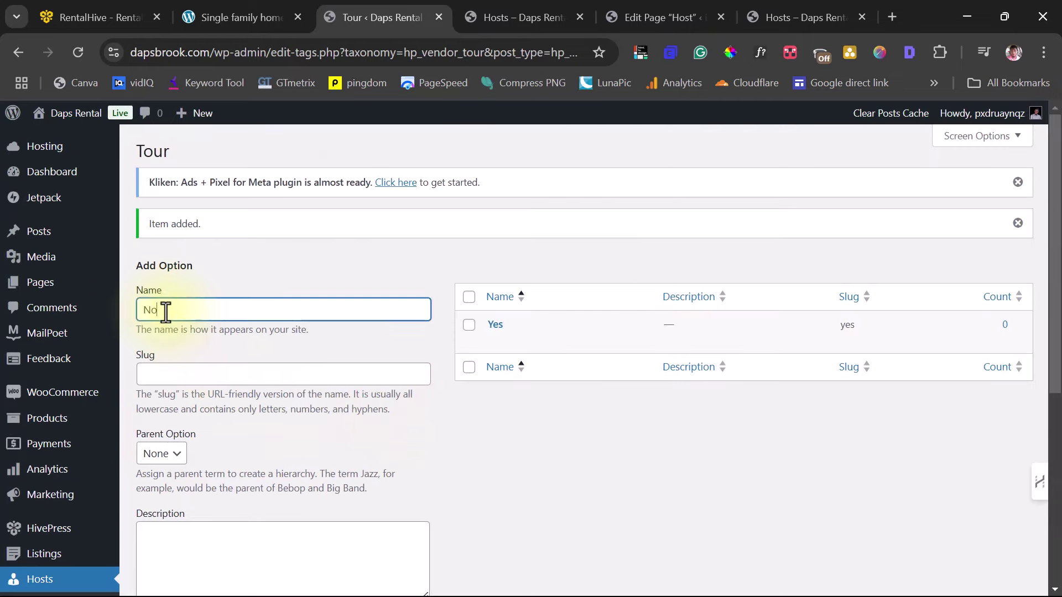
{"action": "scroll", "coordinate": [239, 343], "scroll_direction": "down", "scroll_amount": 6}
{"action": "left_click", "coordinate": [152, 376]}
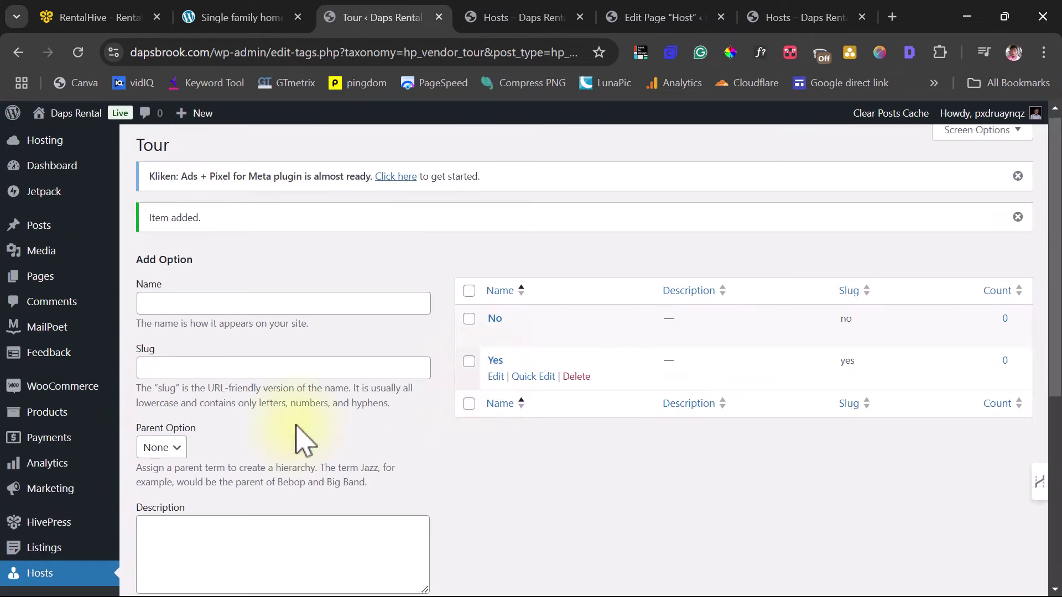
{"action": "scroll", "coordinate": [304, 442], "scroll_direction": "down", "scroll_amount": 3}
{"action": "left_click", "coordinate": [22, 501]}
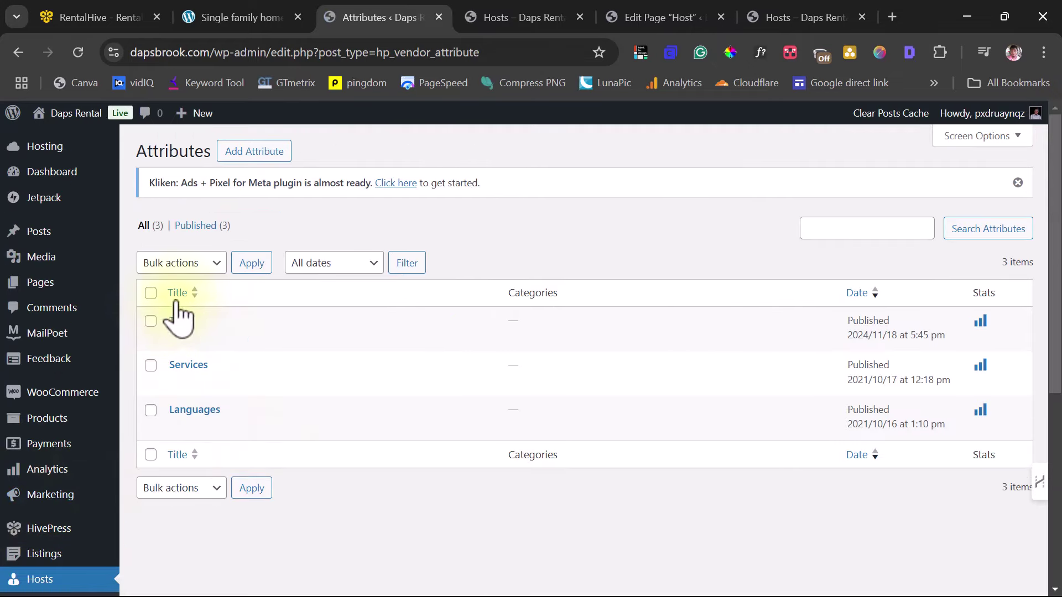
View the list of testimonials and open the form for adding a new testimonial
{"action": "scroll", "coordinate": [308, 378], "scroll_direction": "down", "scroll_amount": 1}
{"action": "scroll", "coordinate": [308, 379], "scroll_direction": "down", "scroll_amount": 3}
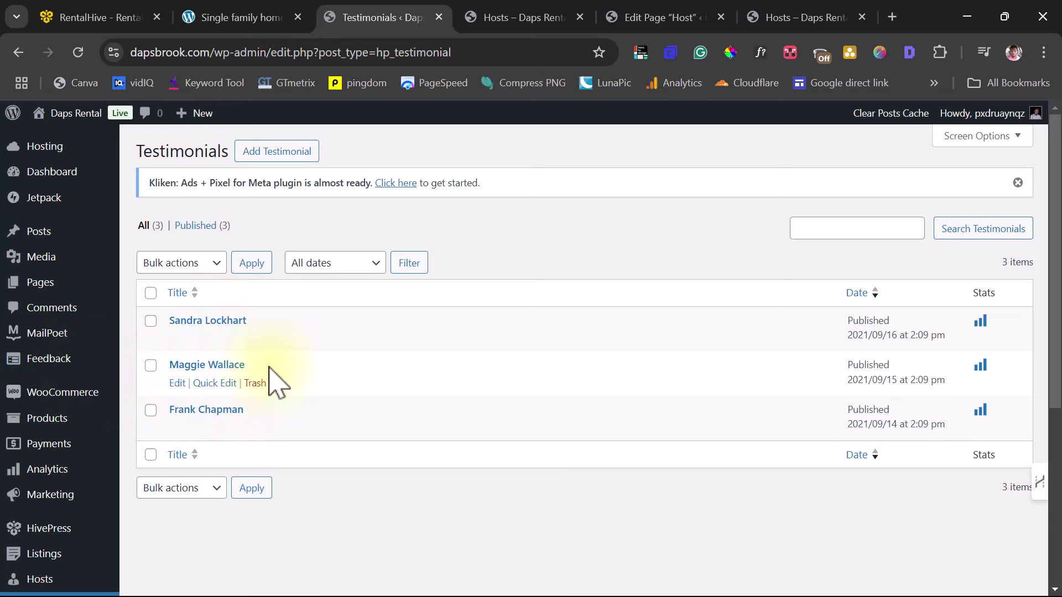
{"action": "scroll", "coordinate": [402, 354], "scroll_direction": "down", "scroll_amount": 3}
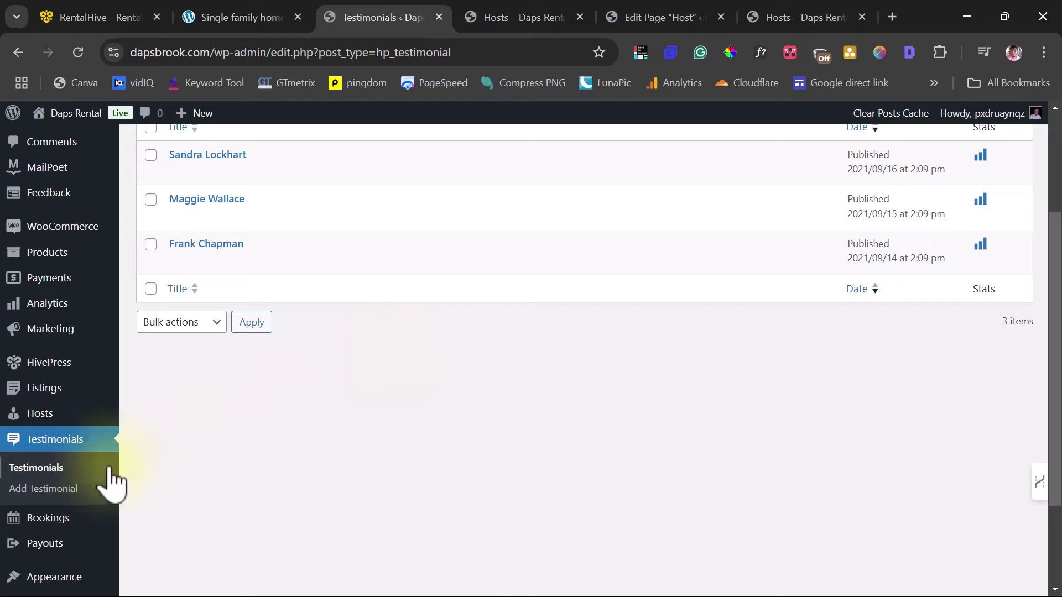
{"action": "left_click", "coordinate": [52, 500]}
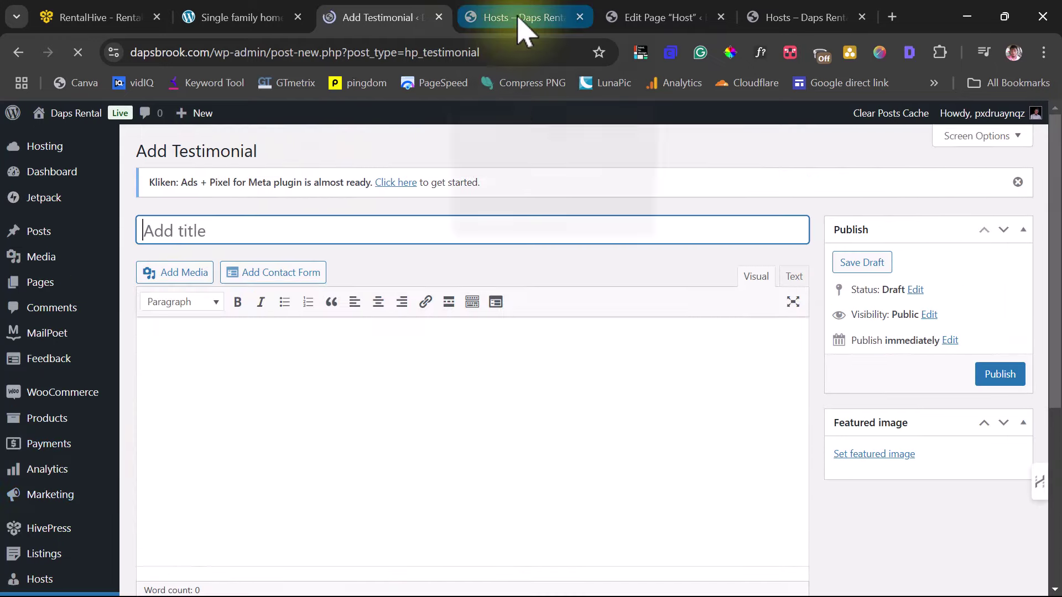
Look through the testimonials carousel on the site's published home page
{"action": "left_click", "coordinate": [519, 21]}
{"action": "scroll", "coordinate": [332, 230], "scroll_direction": "up", "scroll_amount": 4}
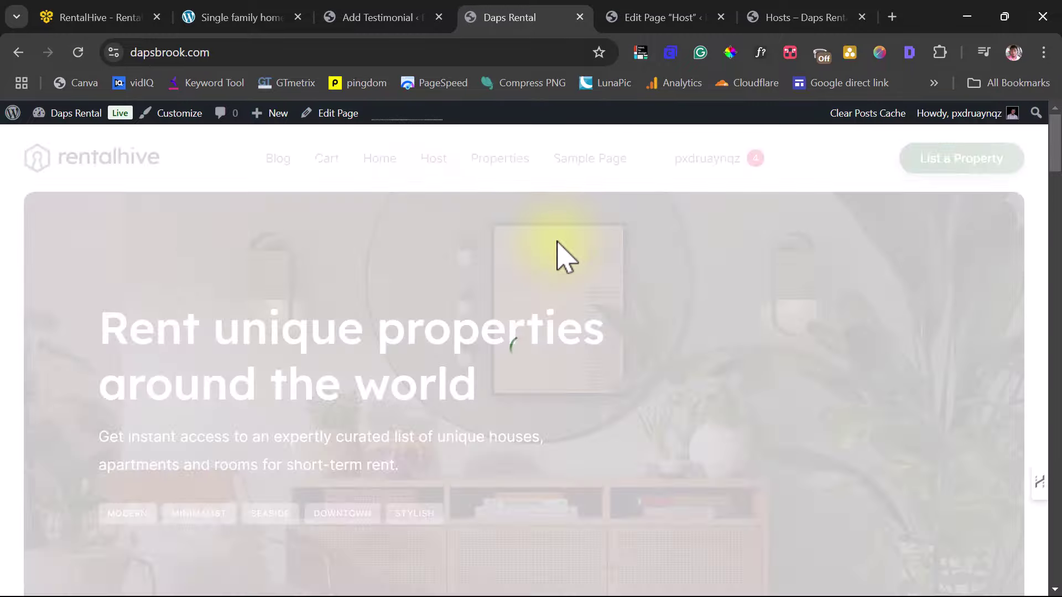
{"action": "scroll", "coordinate": [633, 337], "scroll_direction": "down", "scroll_amount": 15}
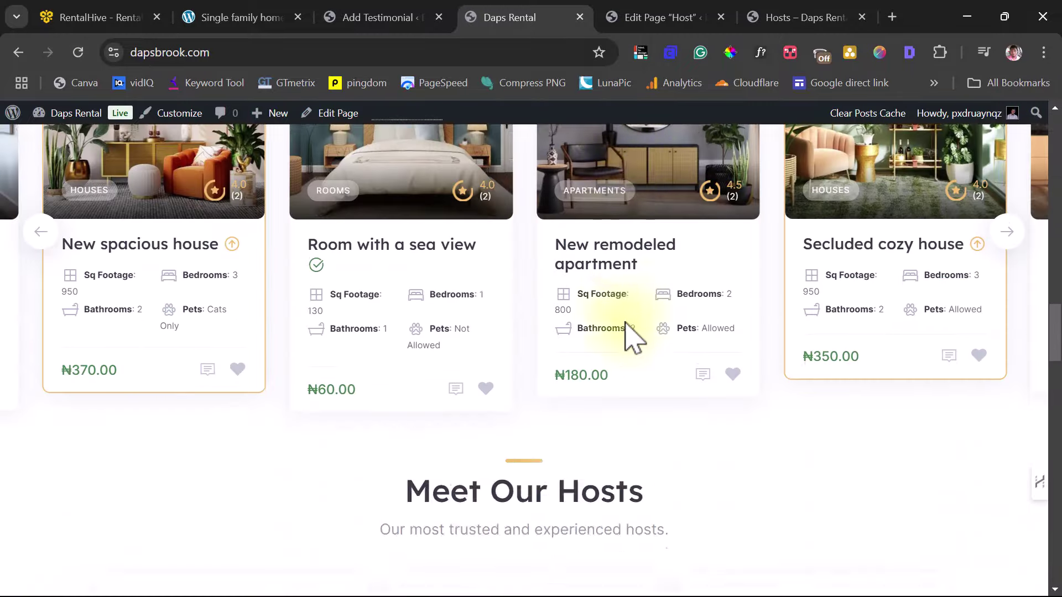
{"action": "scroll", "coordinate": [626, 325], "scroll_direction": "down", "scroll_amount": 18}
{"action": "scroll", "coordinate": [627, 325], "scroll_direction": "up", "scroll_amount": 3}
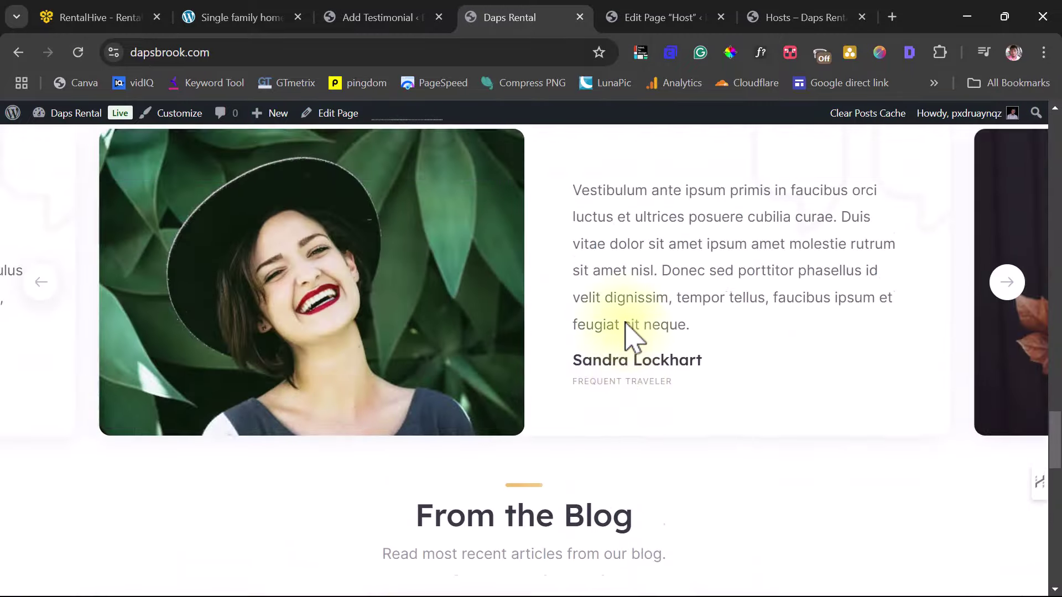
{"action": "scroll", "coordinate": [628, 332], "scroll_direction": "up", "scroll_amount": 3}
{"action": "scroll", "coordinate": [735, 437], "scroll_direction": "down", "scroll_amount": 3}
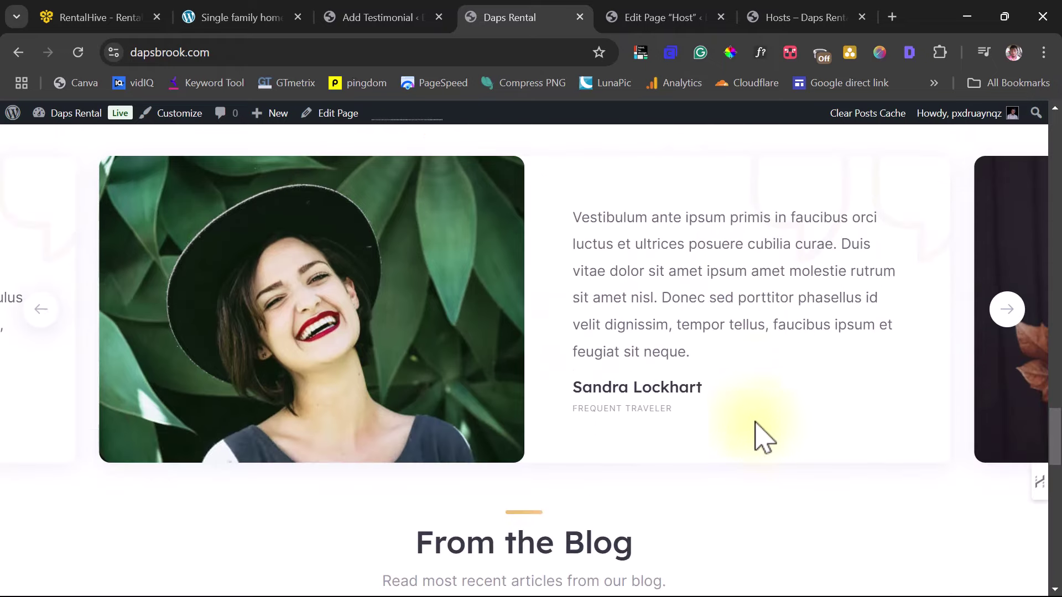
{"action": "left_click", "coordinate": [1007, 309]}
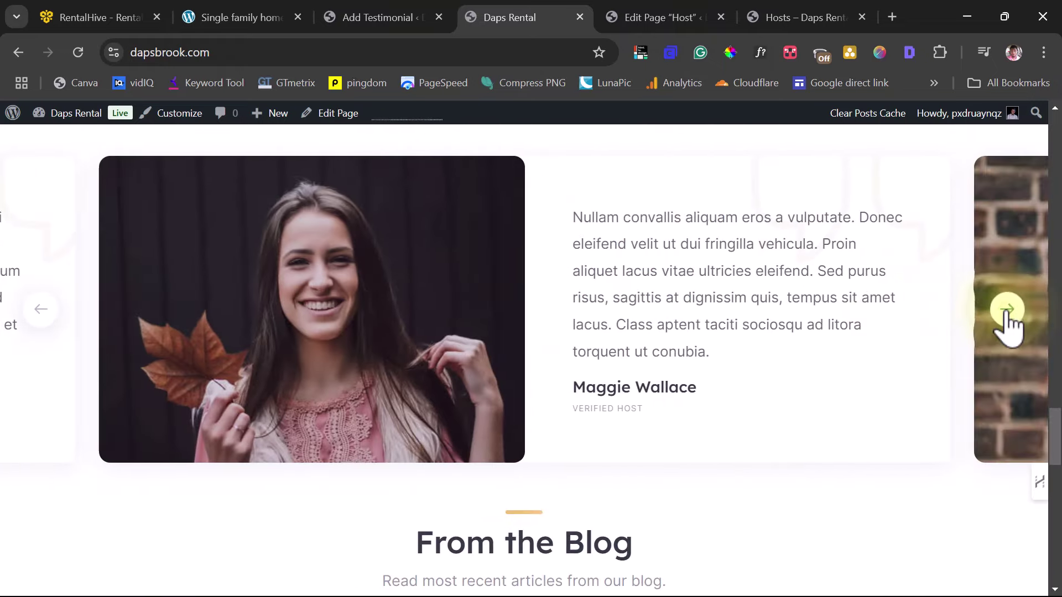
{"action": "left_click", "coordinate": [1006, 311]}
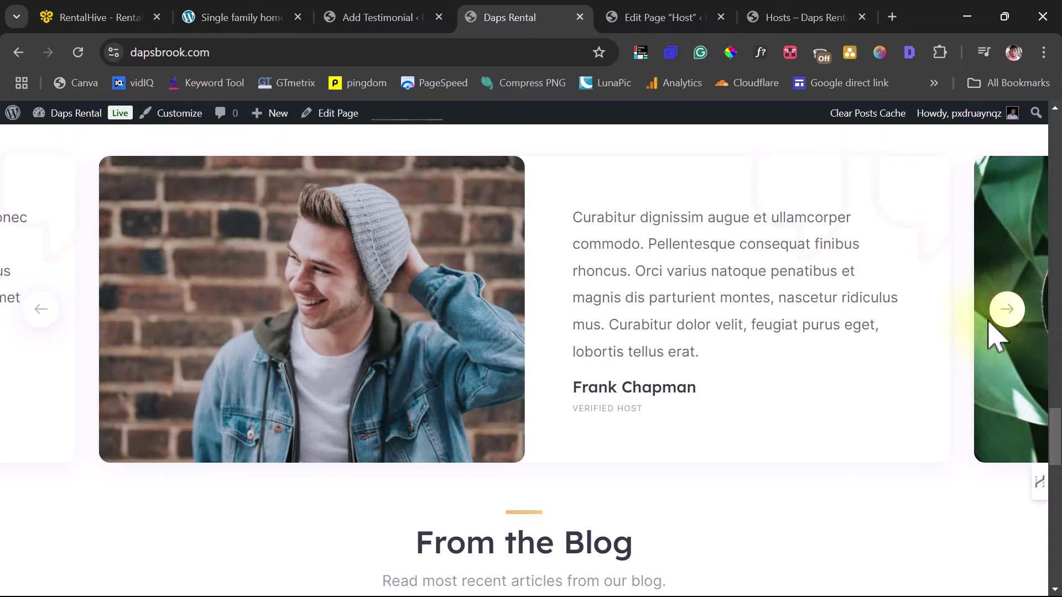
{"action": "left_click", "coordinate": [1007, 312]}
Review the new testimonial form's content, URL and position fields and its featured image picker, leaving the image unset
{"action": "left_click", "coordinate": [381, 19]}
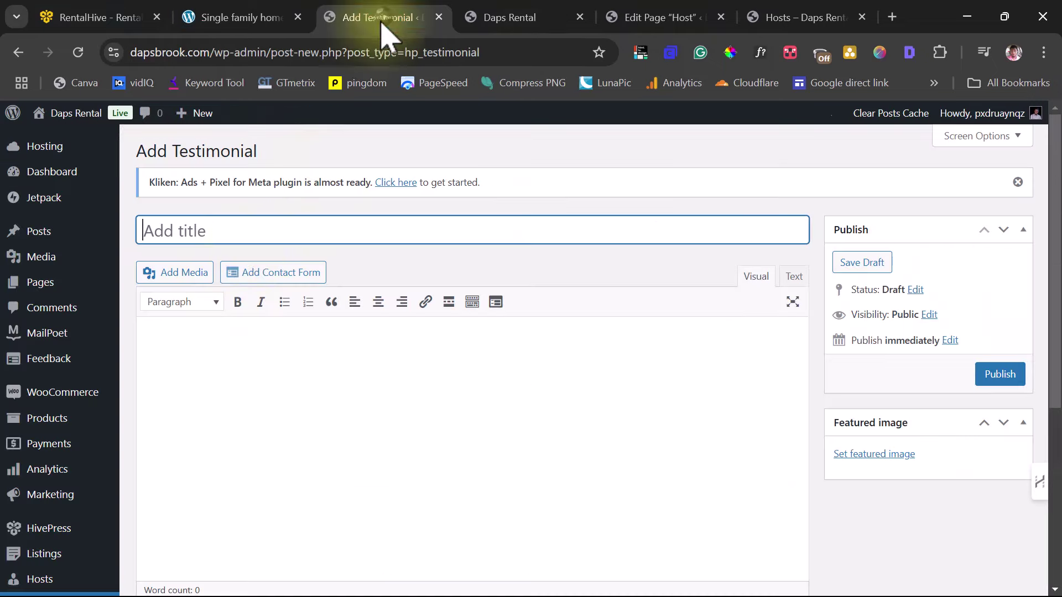
{"action": "scroll", "coordinate": [382, 238], "scroll_direction": "down", "scroll_amount": 3}
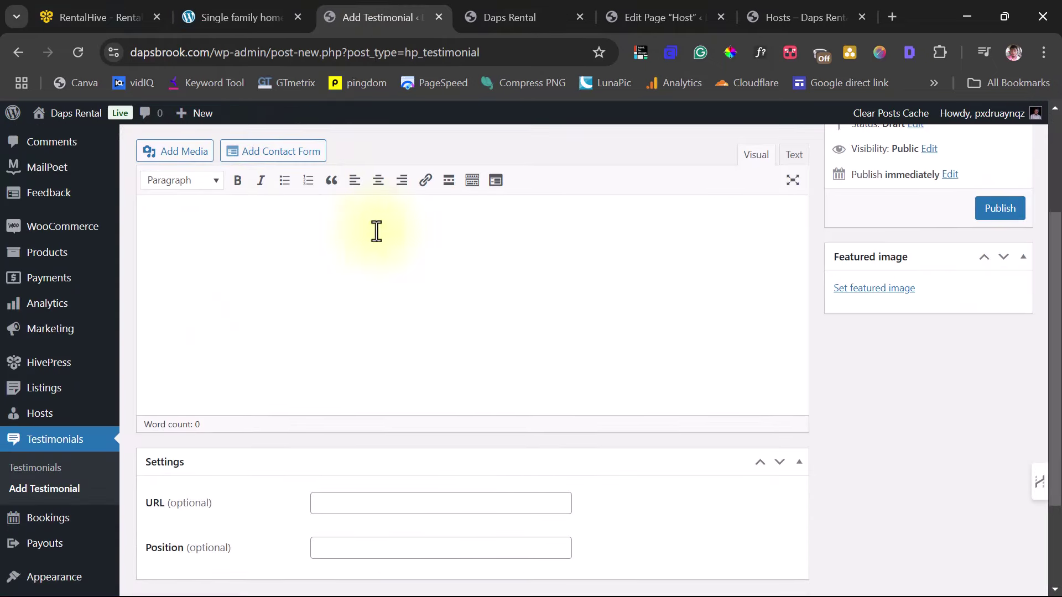
{"action": "left_click", "coordinate": [867, 288]}
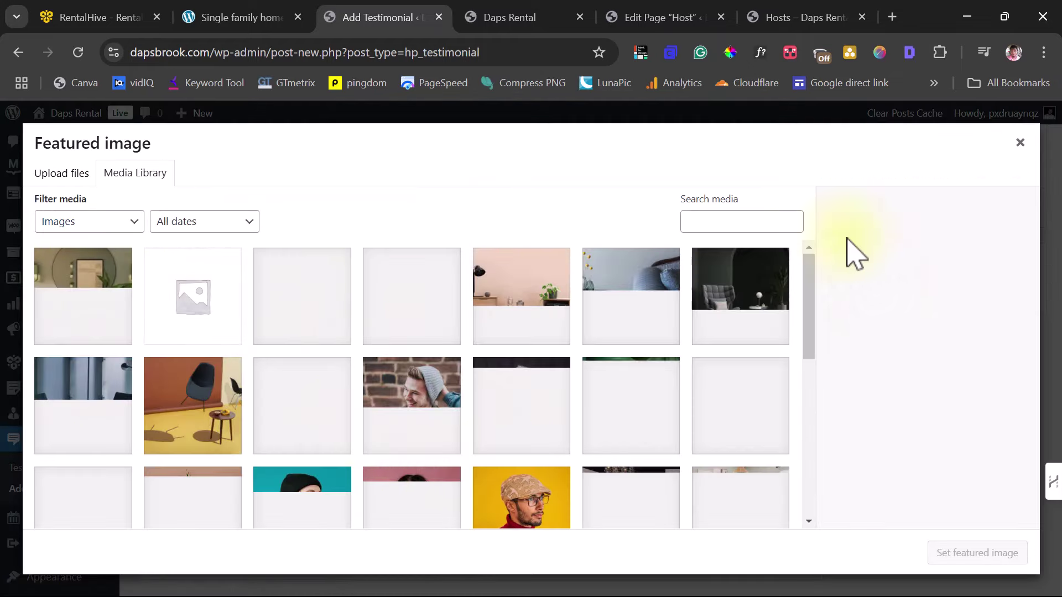
{"action": "left_click", "coordinate": [1020, 143]}
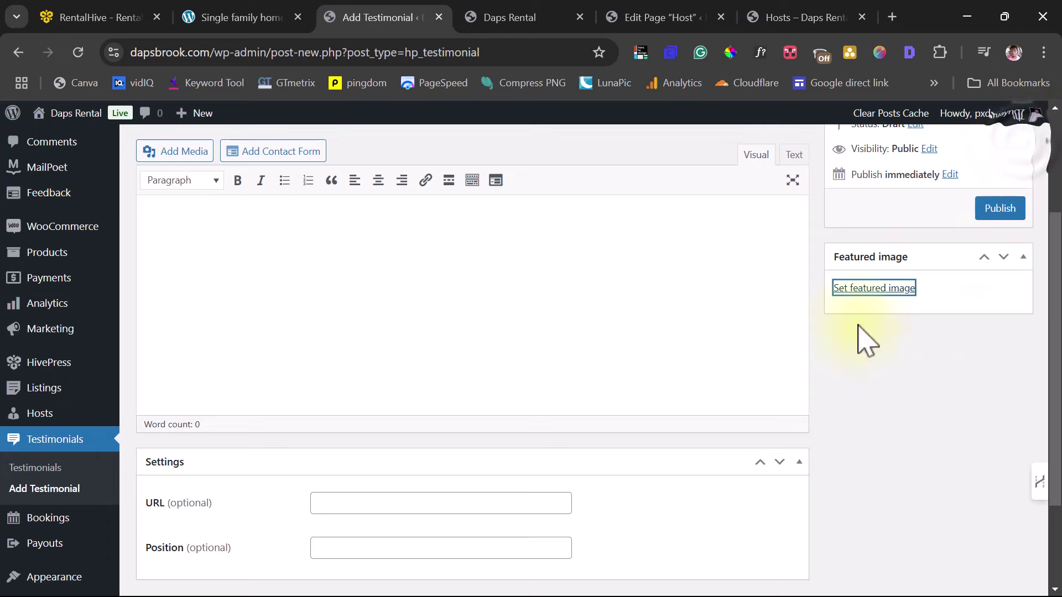
{"action": "scroll", "coordinate": [263, 354], "scroll_direction": "up", "scroll_amount": 3}
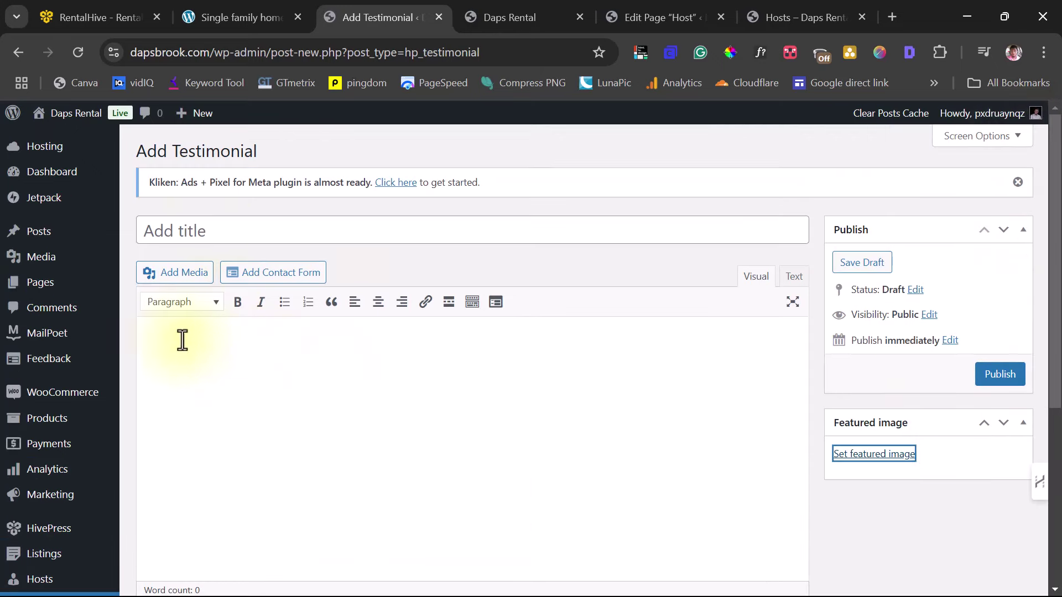
{"action": "scroll", "coordinate": [232, 372], "scroll_direction": "down", "scroll_amount": 5}
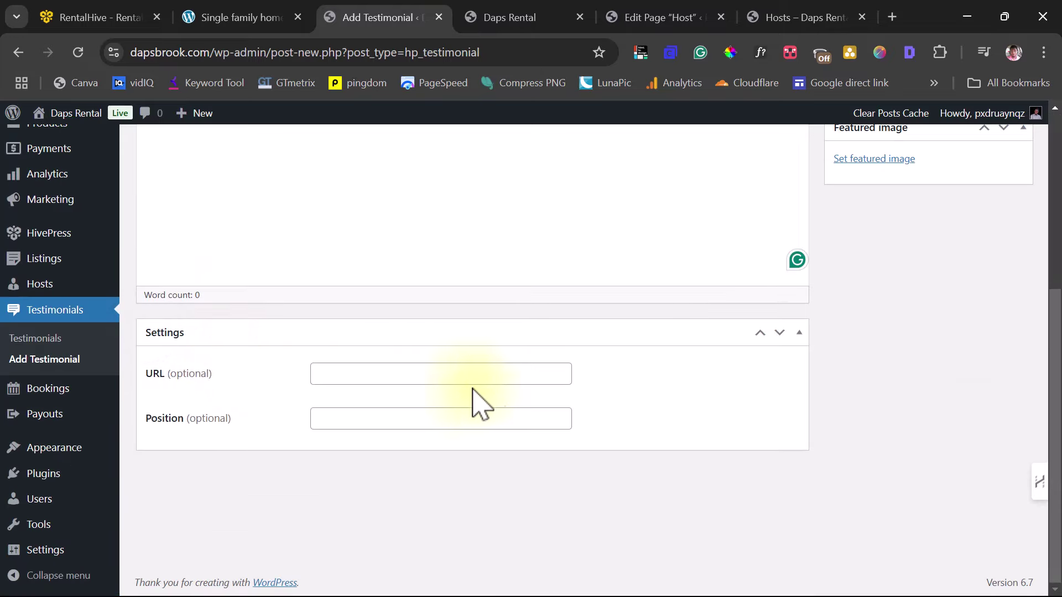
{"action": "scroll", "coordinate": [814, 392], "scroll_direction": "up", "scroll_amount": 5}
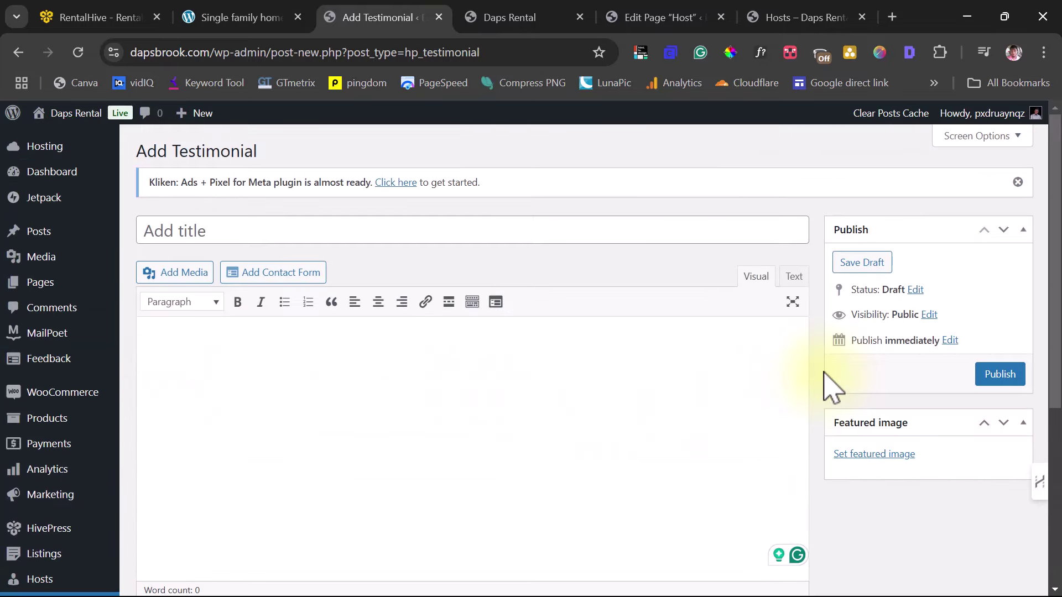
Open the bookings list and go on to the booking attributes list
{"action": "scroll", "coordinate": [359, 389], "scroll_direction": "down", "scroll_amount": 5}
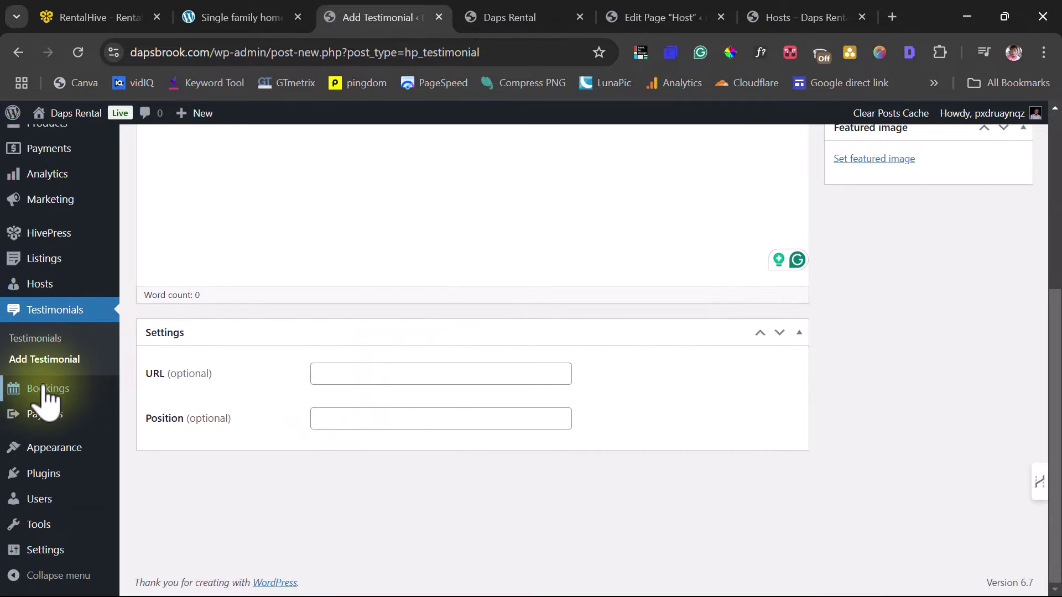
{"action": "mouse_move", "coordinate": [34, 391]}
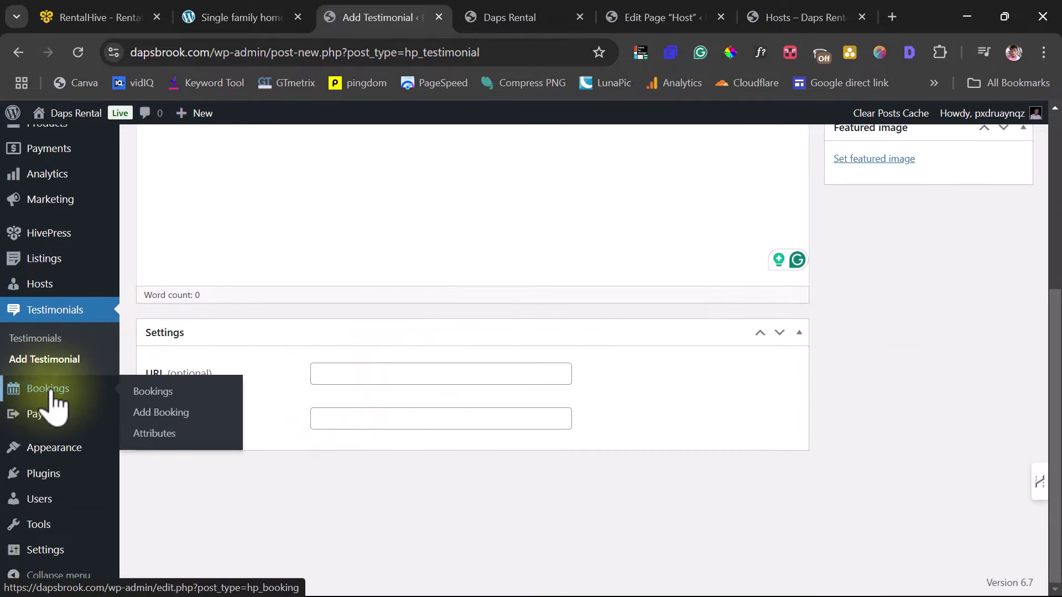
{"action": "left_click", "coordinate": [165, 393]}
{"action": "scroll", "coordinate": [516, 266], "scroll_direction": "down", "scroll_amount": 6}
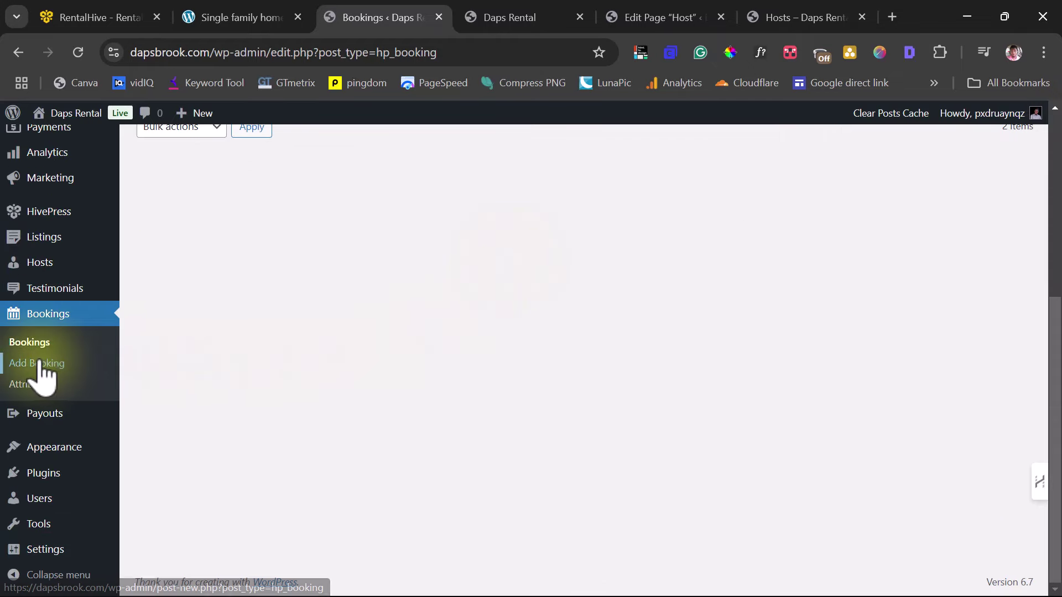
{"action": "left_click", "coordinate": [32, 385]}
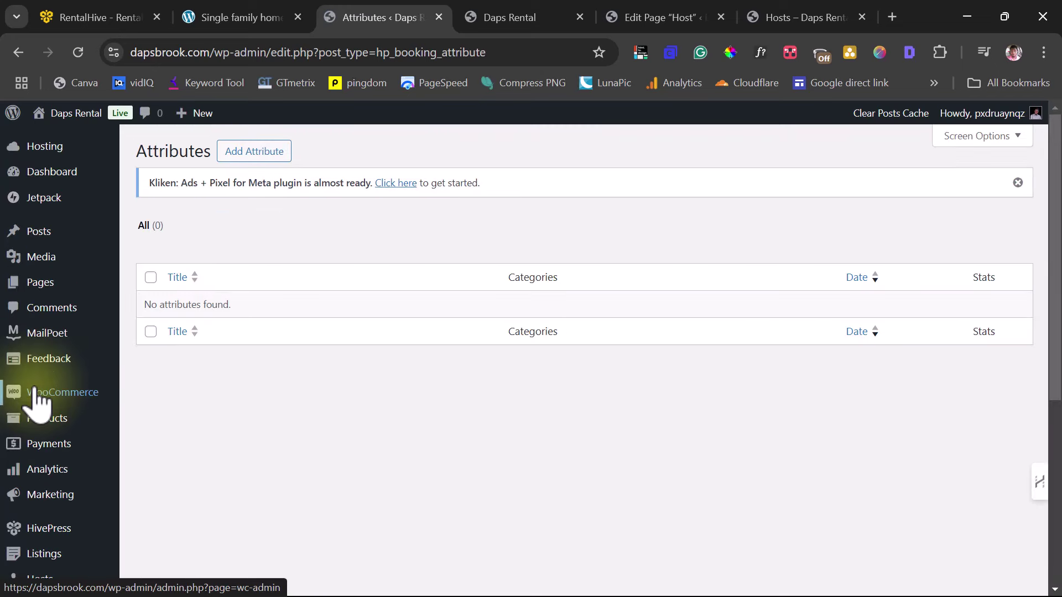
Open the Secluded cozy house listing from Top Properties on the published home page and bring up its booking form
{"action": "left_click", "coordinate": [516, 16]}
{"action": "scroll", "coordinate": [614, 262], "scroll_direction": "up", "scroll_amount": 20}
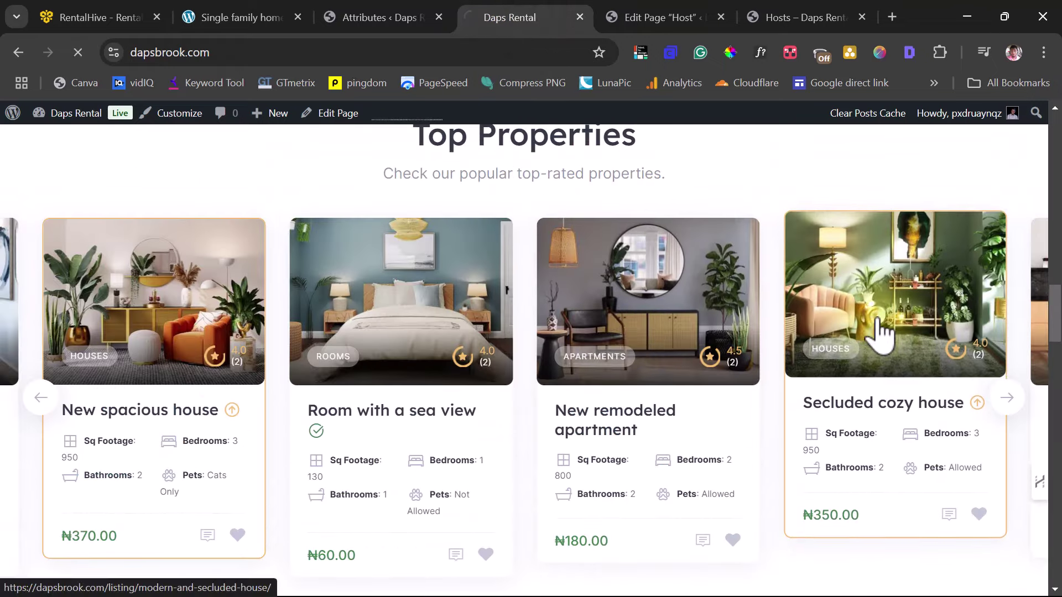
{"action": "left_click", "coordinate": [881, 332]}
{"action": "scroll", "coordinate": [853, 326], "scroll_direction": "up", "scroll_amount": 3}
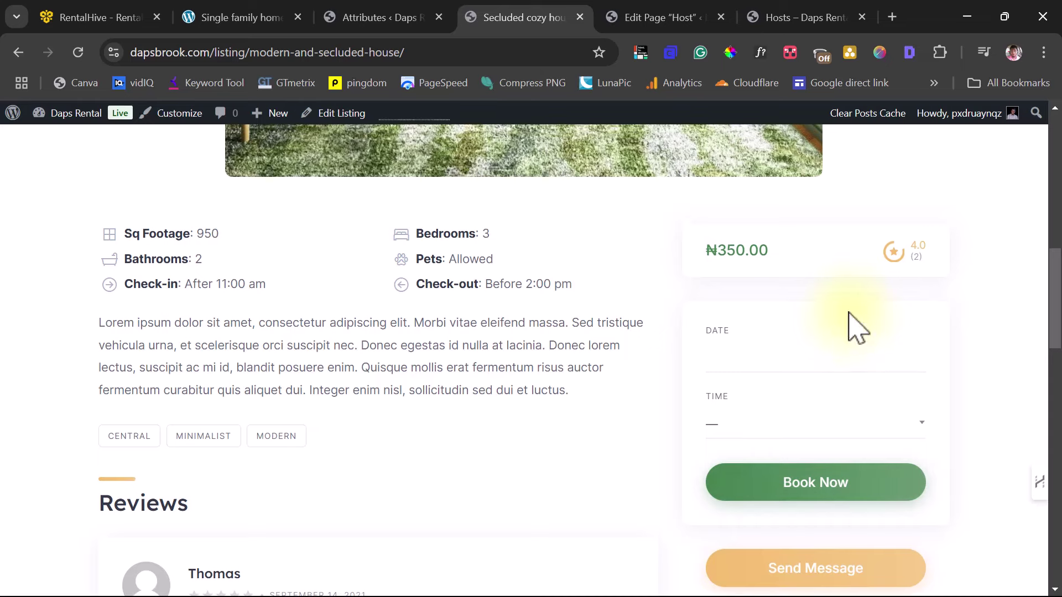
Start booking the house for November 27, 2024, 4:00 am - 6:00 am, and review the Add Details form
{"action": "left_click", "coordinate": [723, 350]}
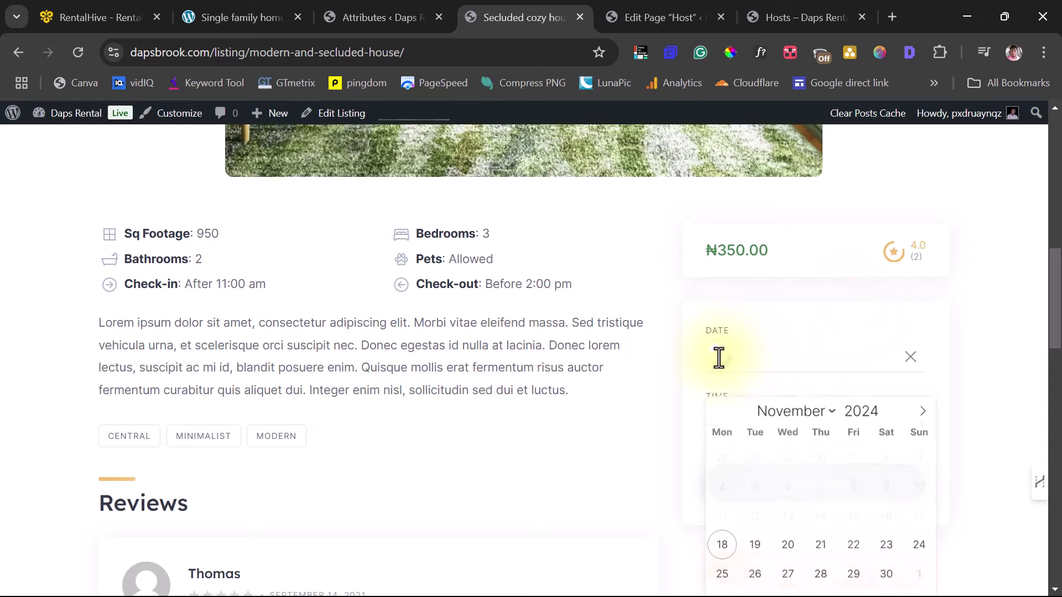
{"action": "left_click", "coordinate": [787, 573]}
{"action": "left_click", "coordinate": [744, 426]}
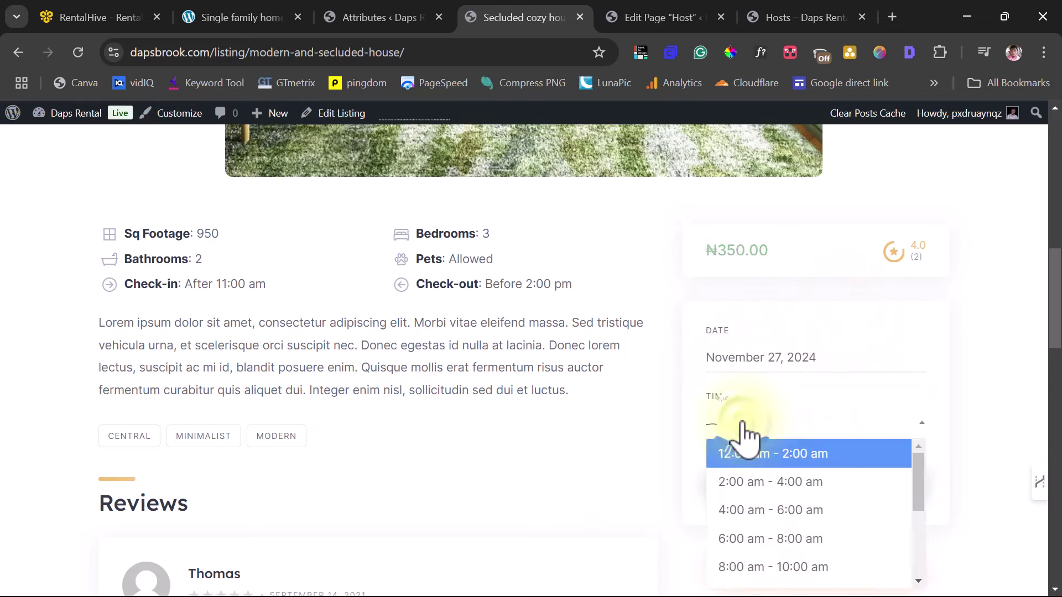
{"action": "left_click", "coordinate": [747, 510]}
{"action": "left_click", "coordinate": [757, 501]}
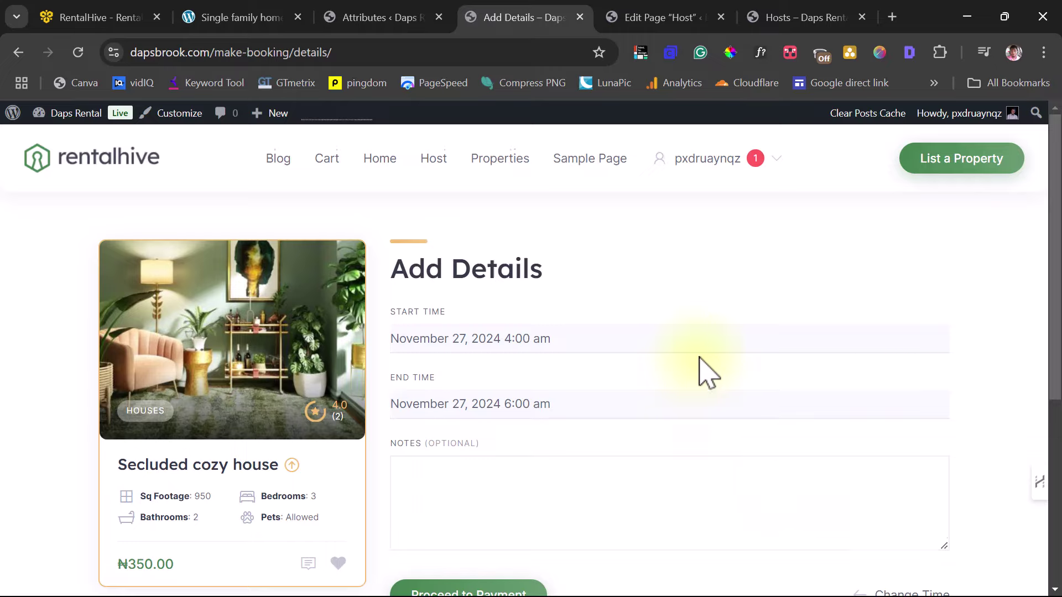
{"action": "scroll", "coordinate": [705, 373], "scroll_direction": "down", "scroll_amount": 4}
{"action": "scroll", "coordinate": [705, 373], "scroll_direction": "up", "scroll_amount": 3}
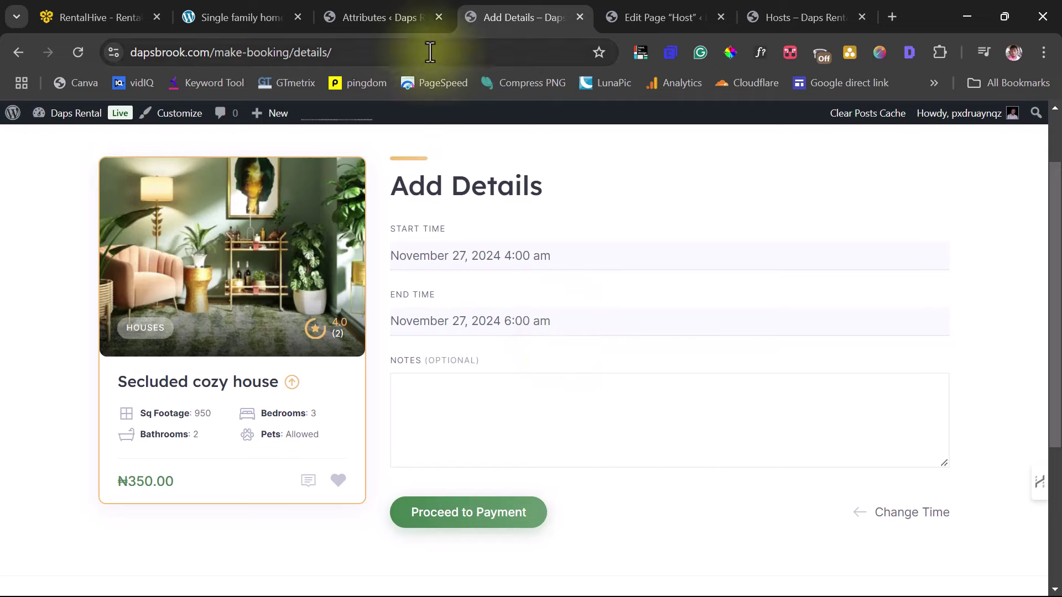
Create a booking attribute titled "Do you have a lugage?" with front-end editing allowed and the field name lugage
{"action": "left_click", "coordinate": [382, 19]}
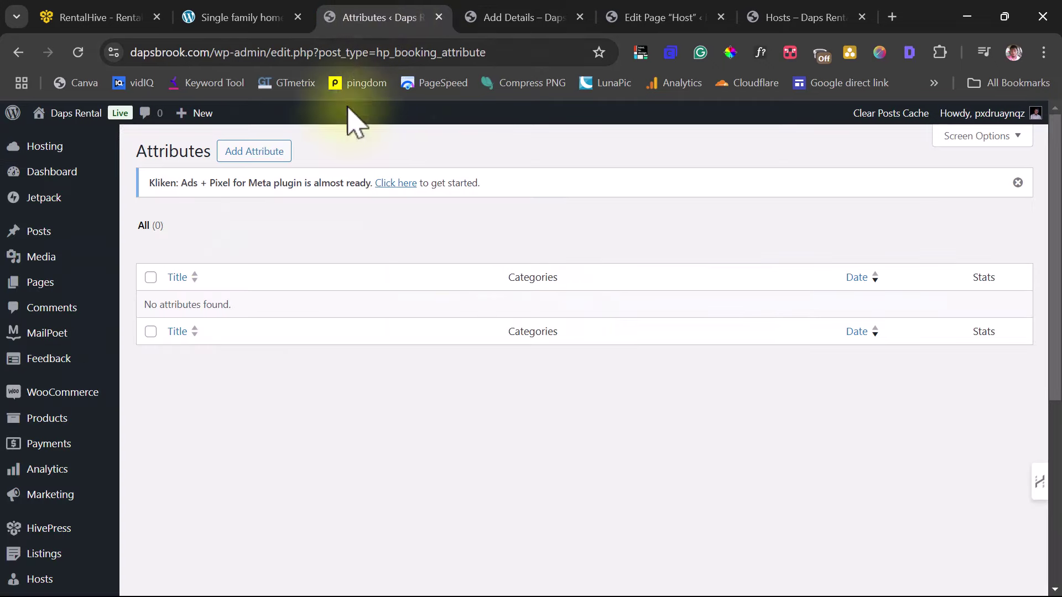
{"action": "left_click", "coordinate": [239, 152]}
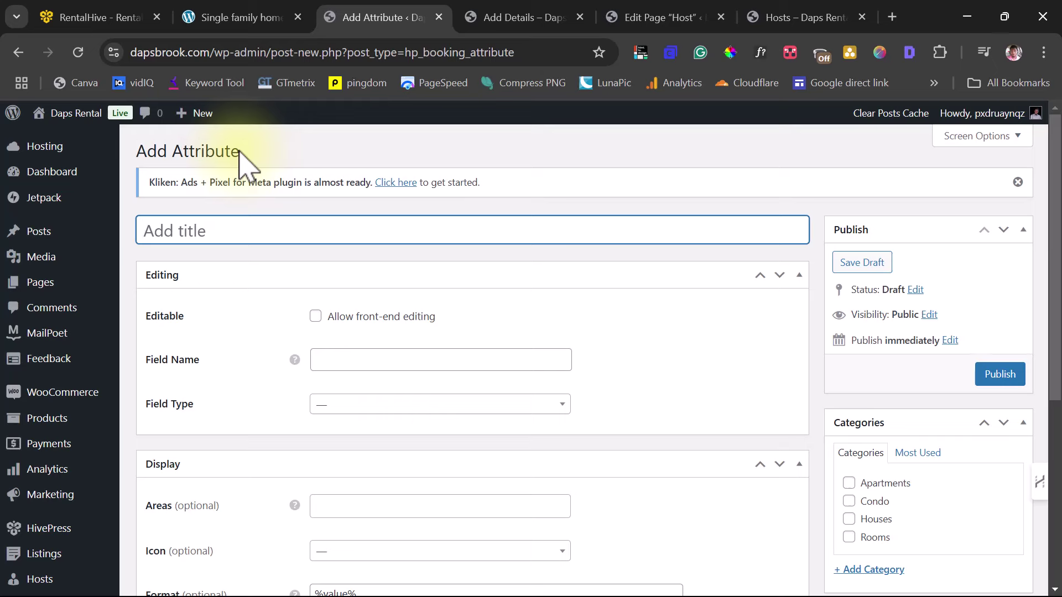
{"action": "type", "text": "Do you have a lugage?"}
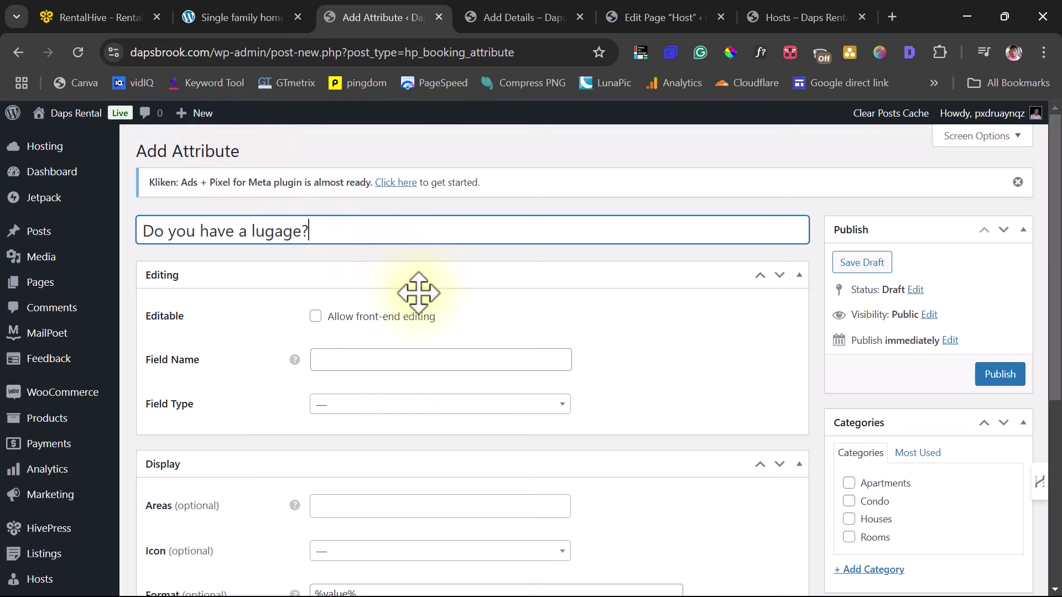
{"action": "left_click", "coordinate": [315, 316]}
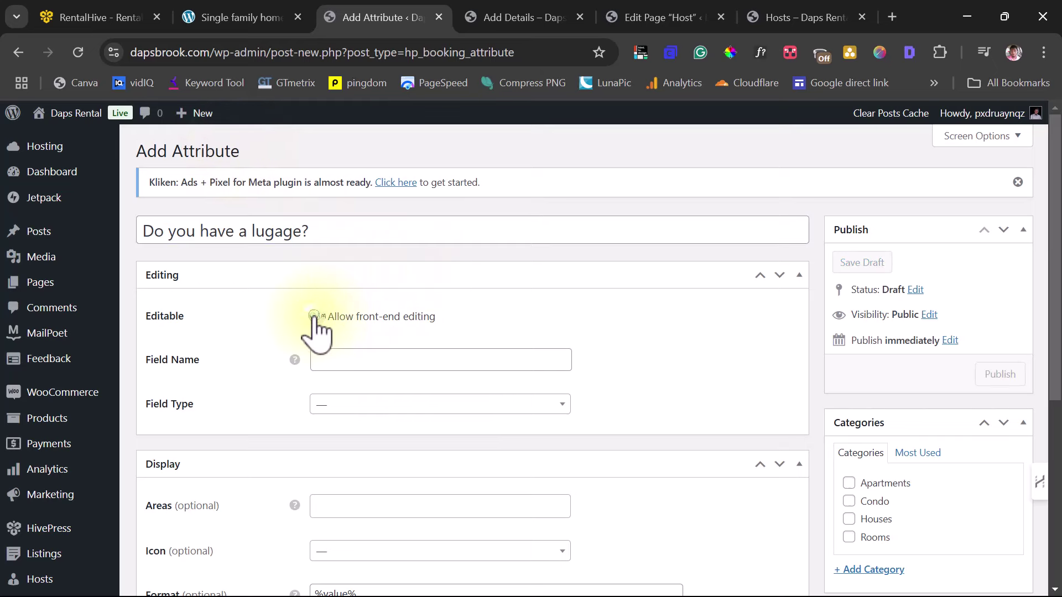
{"action": "left_click", "coordinate": [337, 359]}
{"action": "type", "text": "lugage"}
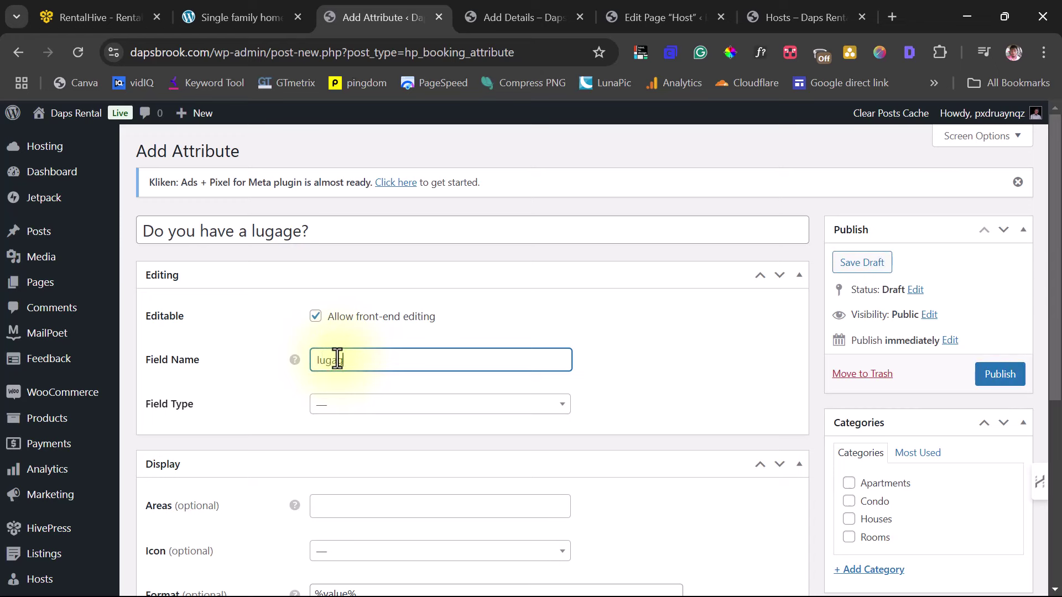
Set the luggage attribute's field type to Checkboxes
{"action": "left_click", "coordinate": [432, 407]}
{"action": "left_click", "coordinate": [336, 472]}
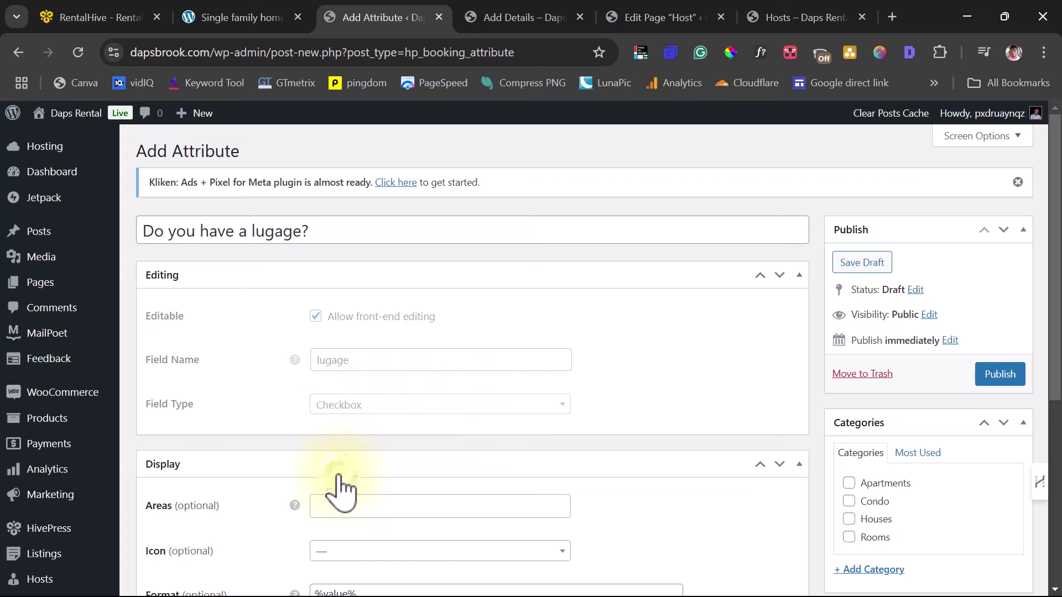
{"action": "left_click", "coordinate": [366, 458]}
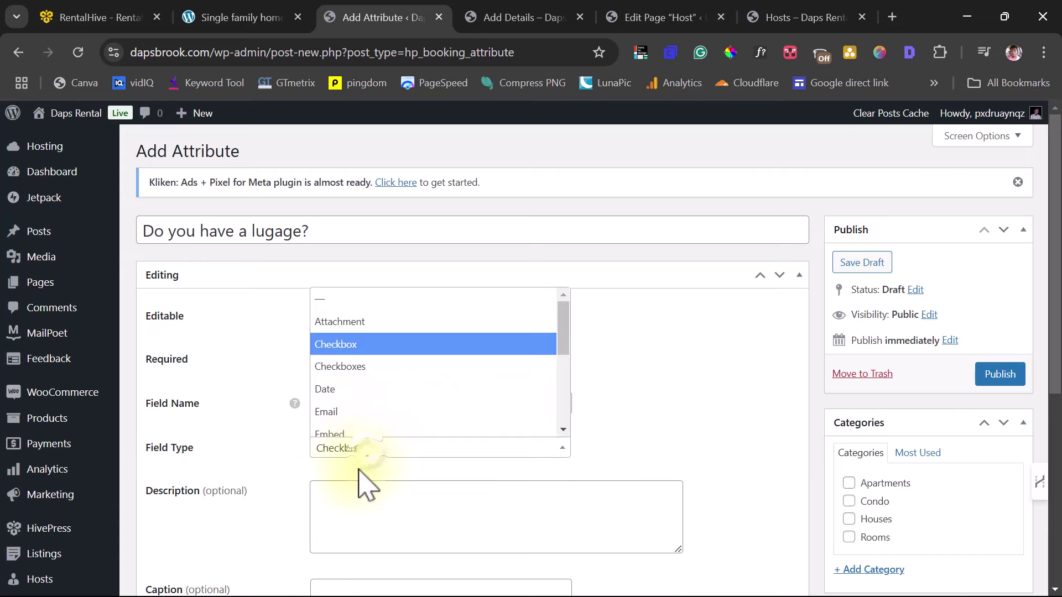
{"action": "left_click", "coordinate": [352, 364]}
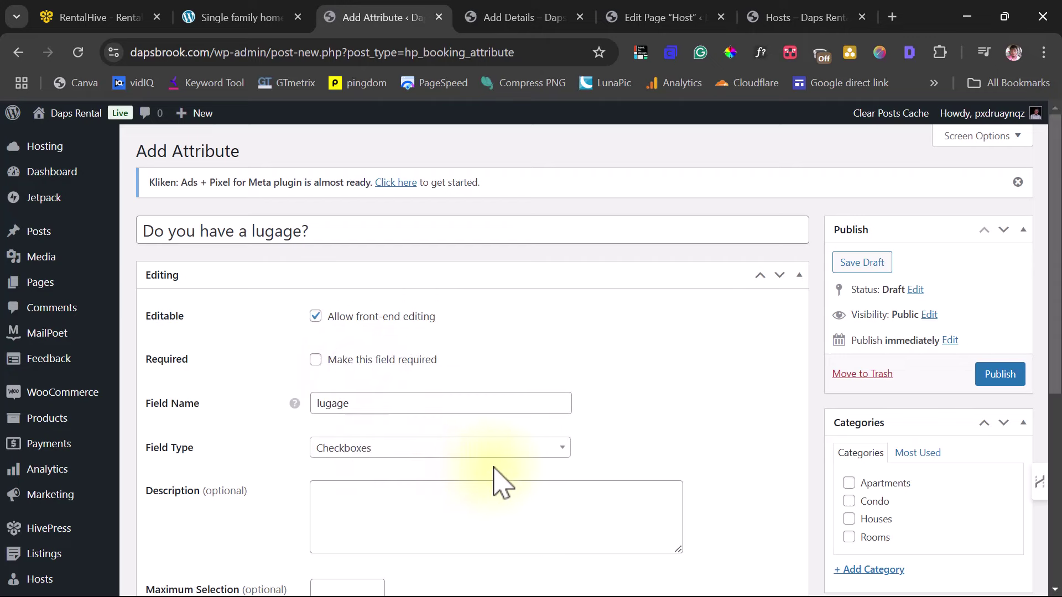
Assign the luggage attribute to the Apartments, Condo, Houses and Rooms categories and publish it
{"action": "scroll", "coordinate": [680, 415], "scroll_direction": "down", "scroll_amount": 3}
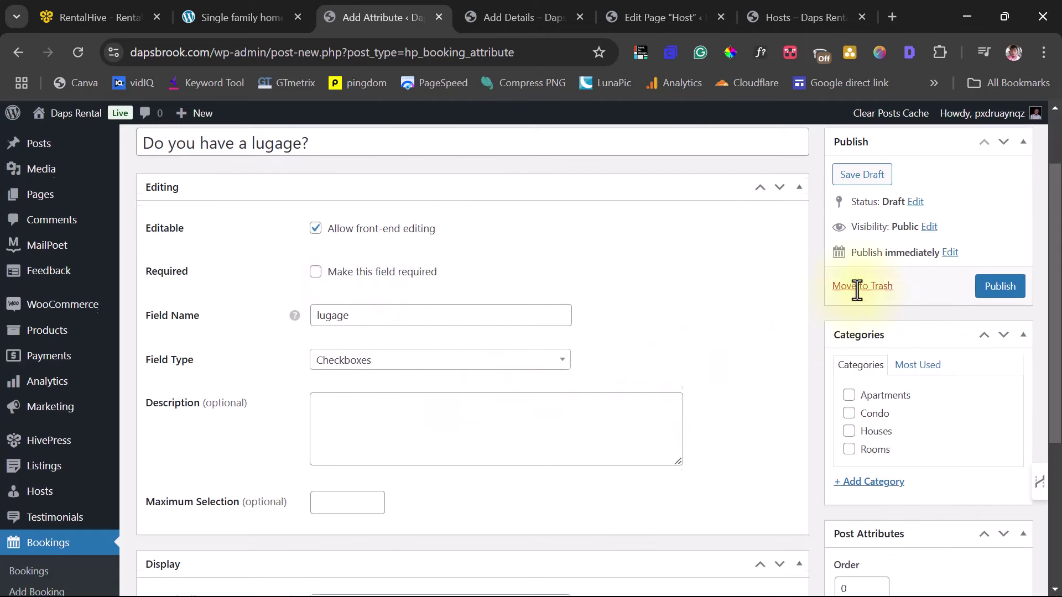
{"action": "left_click", "coordinate": [849, 319]}
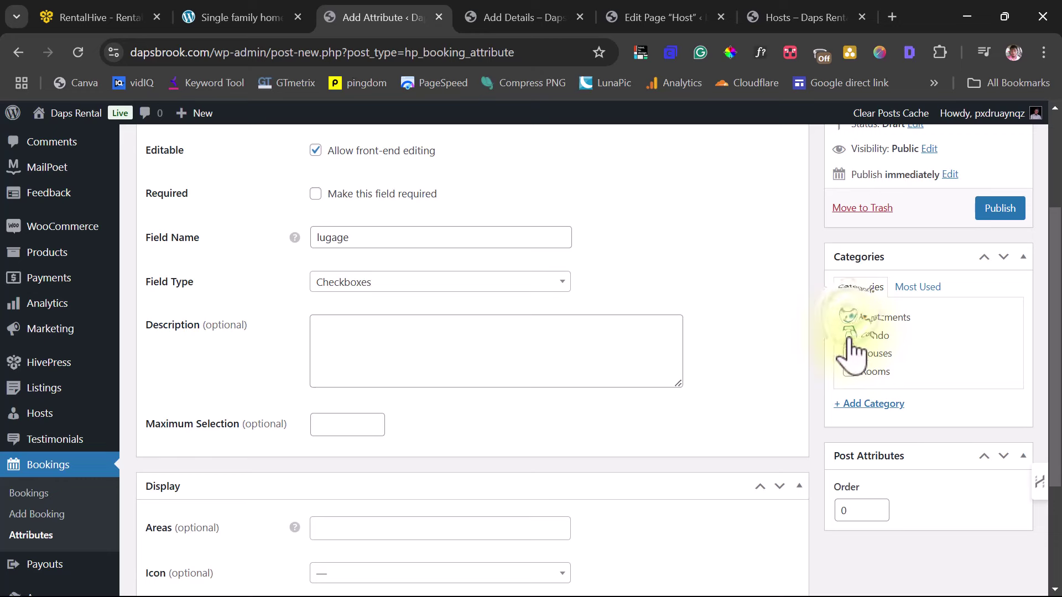
{"action": "left_click", "coordinate": [849, 337]}
{"action": "left_click", "coordinate": [849, 355]}
{"action": "left_click", "coordinate": [849, 372]}
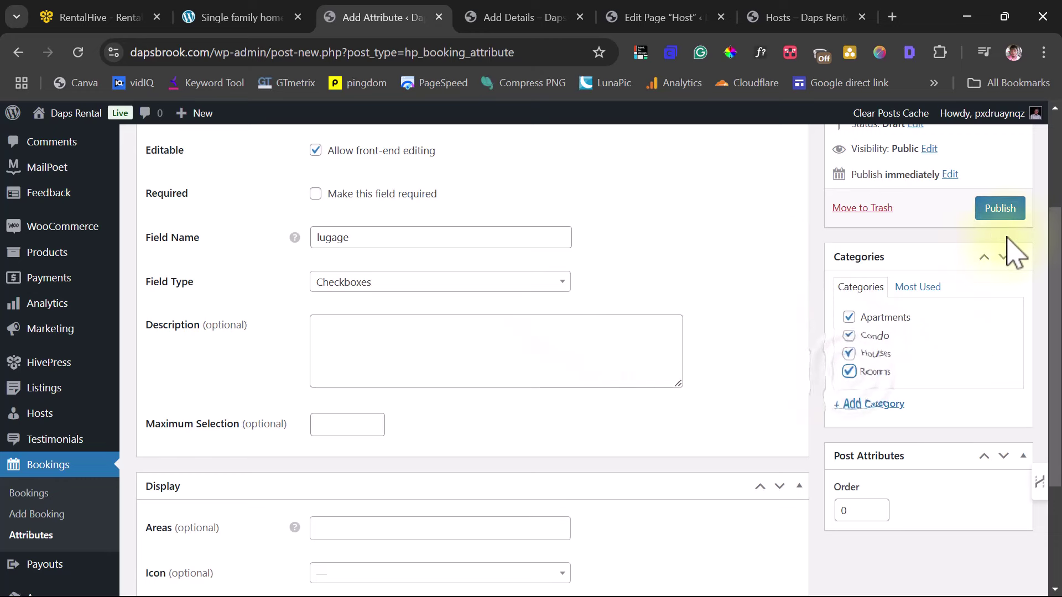
{"action": "left_click", "coordinate": [1000, 210]}
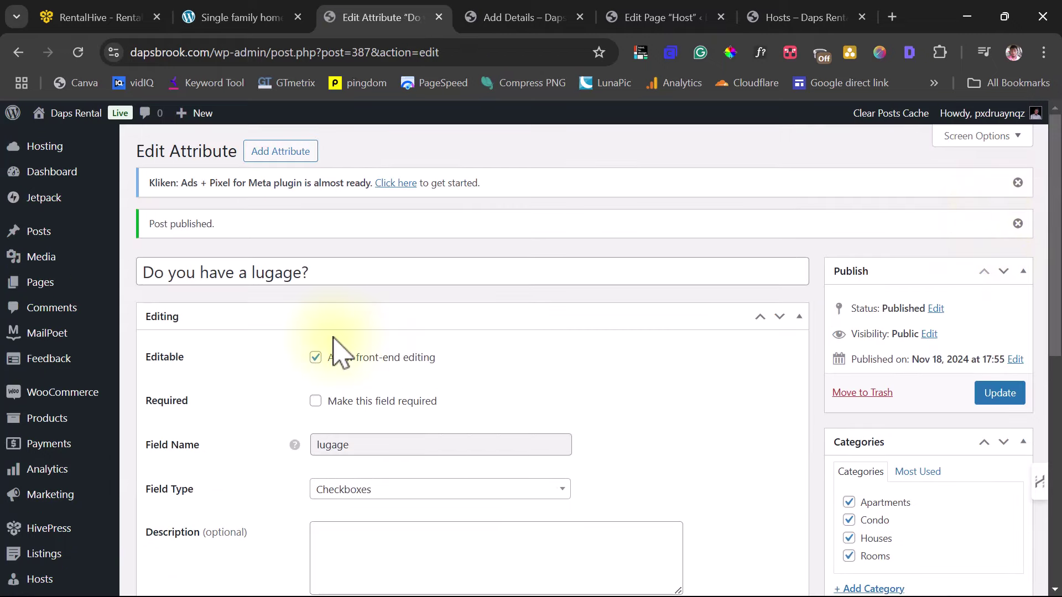
Open the luggage attribute's options and add an option named Yes
{"action": "scroll", "coordinate": [628, 359], "scroll_direction": "down", "scroll_amount": 5}
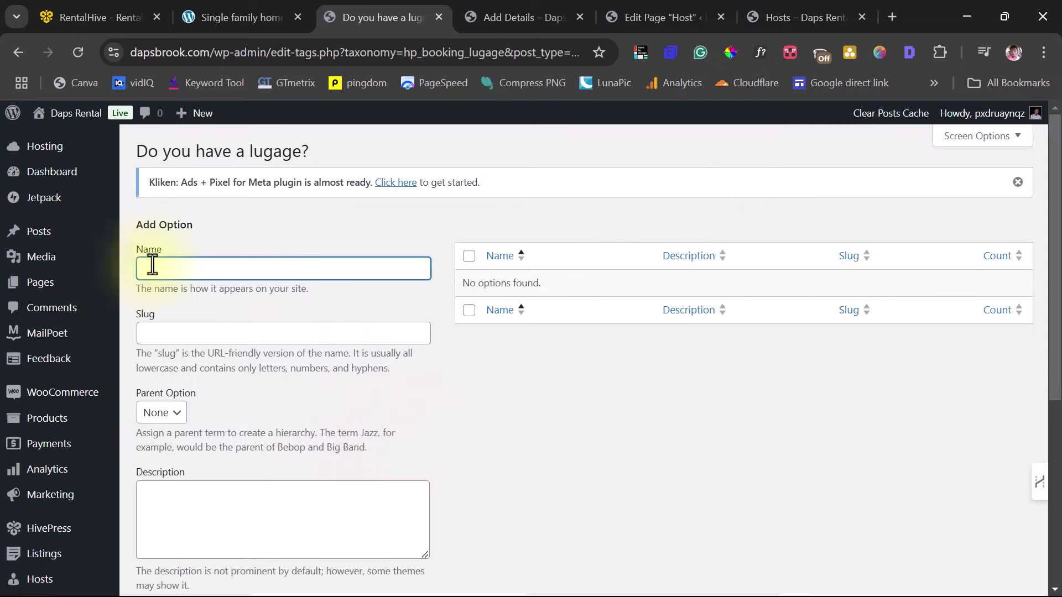
{"action": "left_click", "coordinate": [152, 264]}
{"action": "type", "text": "Yes"}
{"action": "scroll", "coordinate": [343, 374], "scroll_direction": "down", "scroll_amount": 5}
{"action": "left_click", "coordinate": [175, 423]}
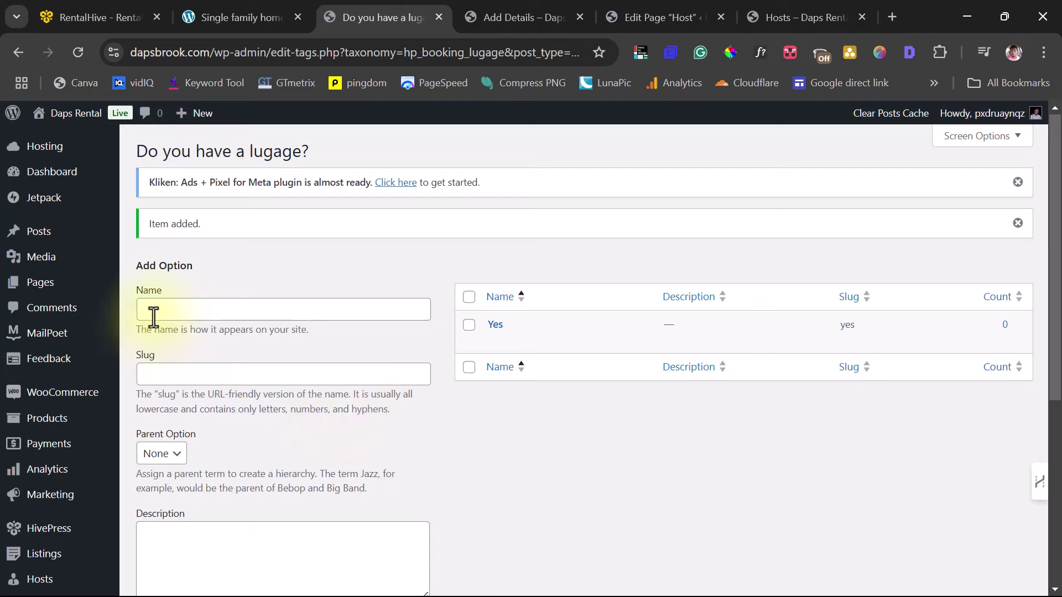
Add a second luggage option named No and return to the booking attributes list
{"action": "left_click", "coordinate": [154, 313]}
{"action": "type", "text": "No"}
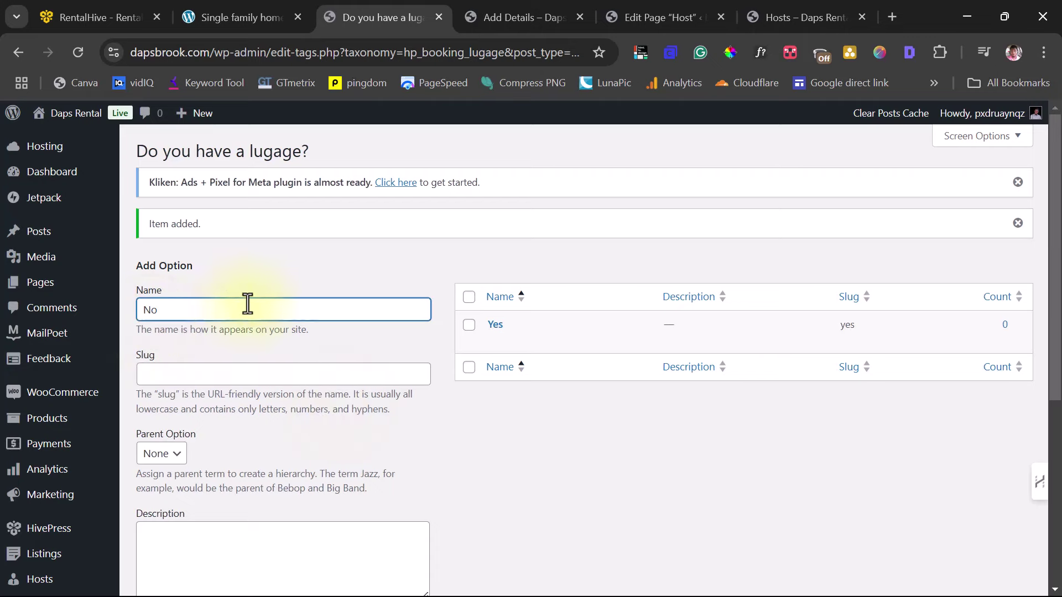
{"action": "scroll", "coordinate": [296, 360], "scroll_direction": "down", "scroll_amount": 5}
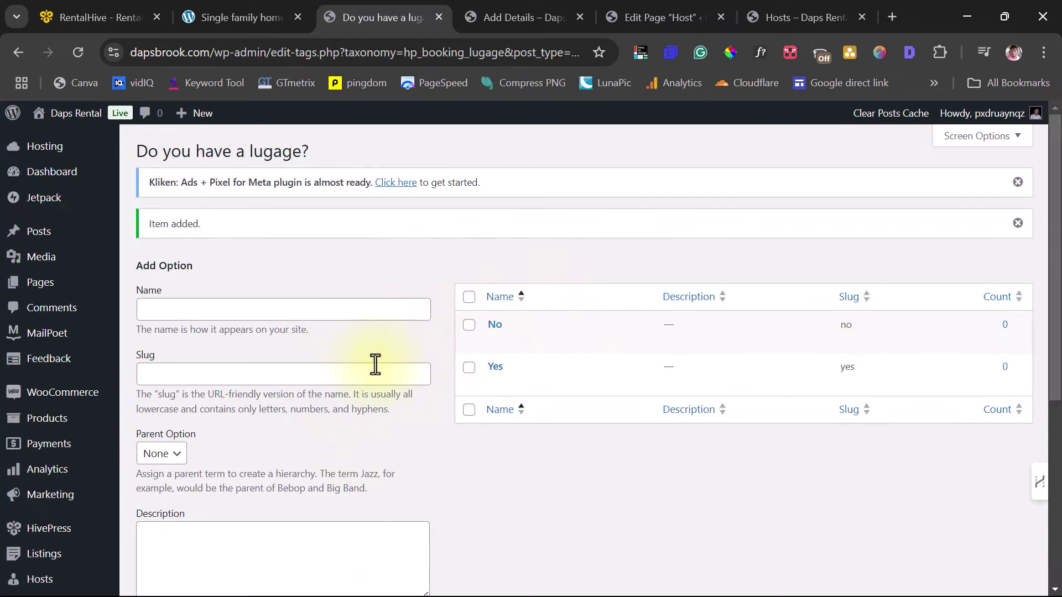
{"action": "scroll", "coordinate": [379, 328], "scroll_direction": "down", "scroll_amount": 4}
{"action": "left_click", "coordinate": [31, 452]}
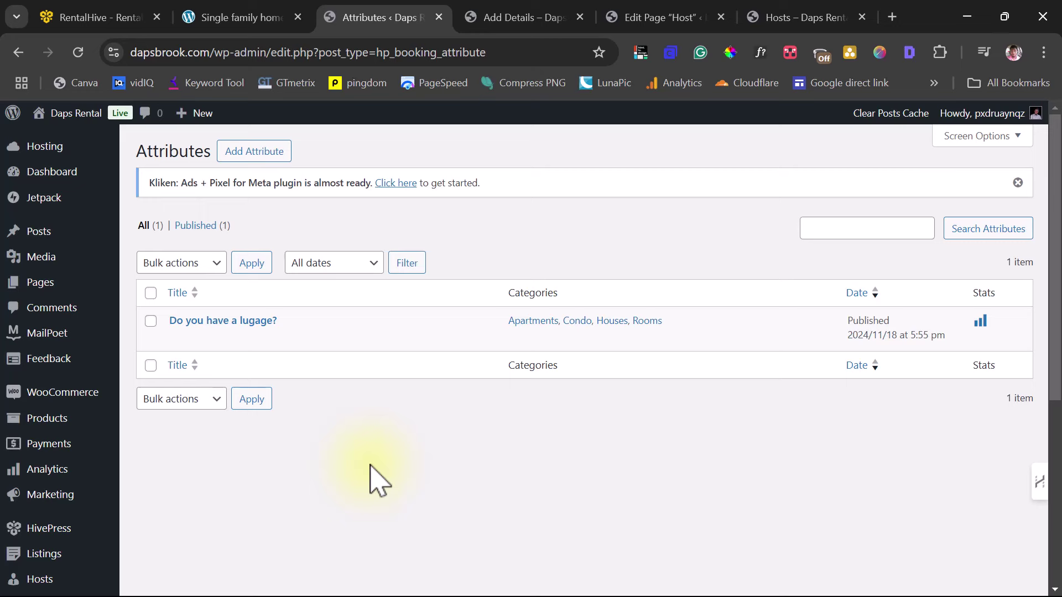
Create a booking attribute titled "Do you want airport shuttle" with front-end editing allowed, field name pickup and field type Checkboxes
{"action": "left_click", "coordinate": [256, 155]}
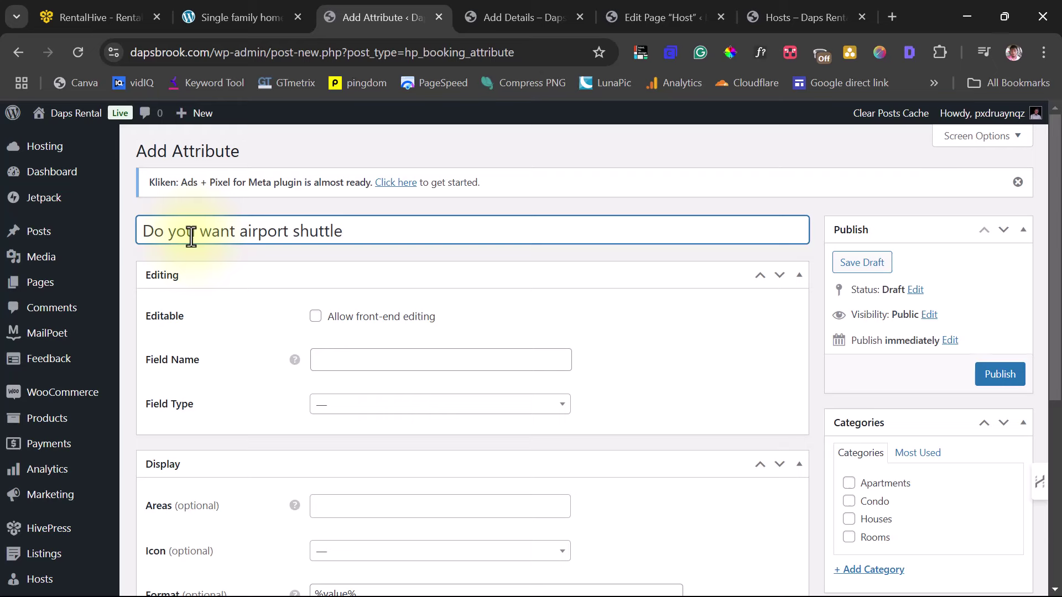
{"action": "left_click", "coordinate": [318, 317]}
{"action": "left_click", "coordinate": [338, 355]}
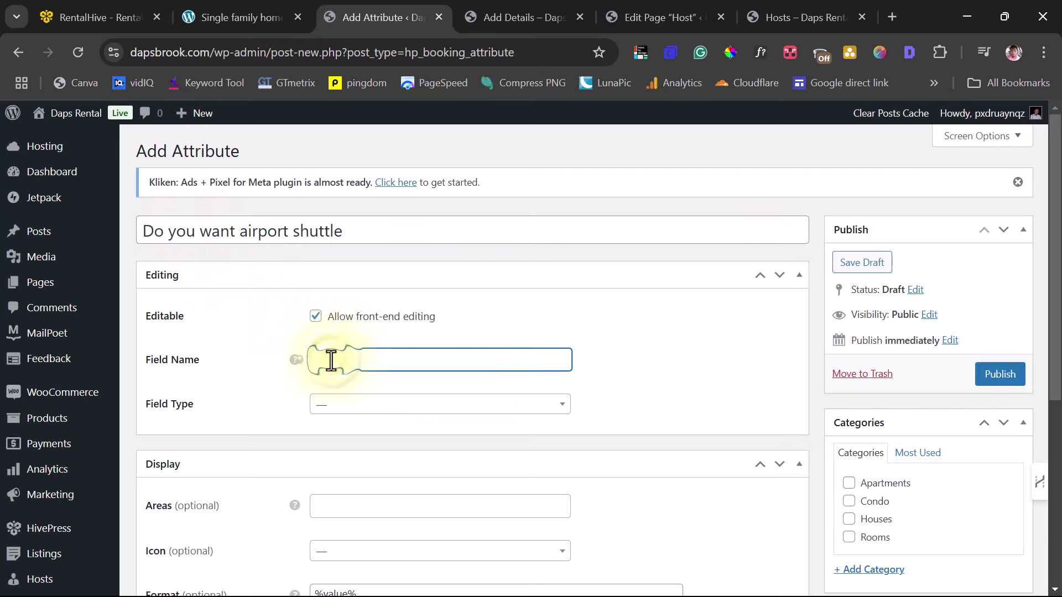
{"action": "type", "text": "pickup"}
{"action": "left_click", "coordinate": [344, 412]}
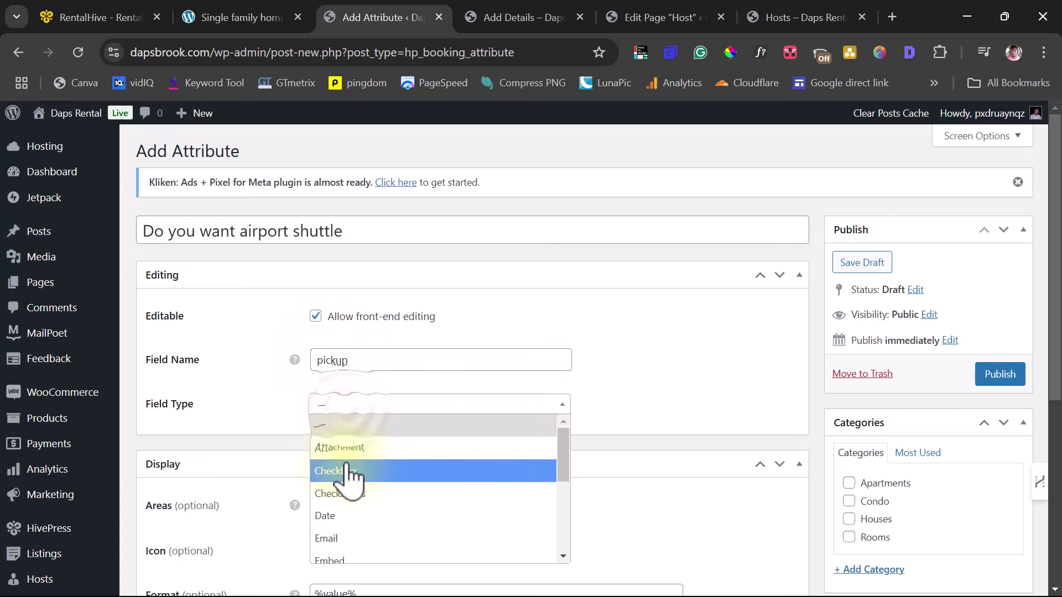
{"action": "left_click", "coordinate": [346, 494]}
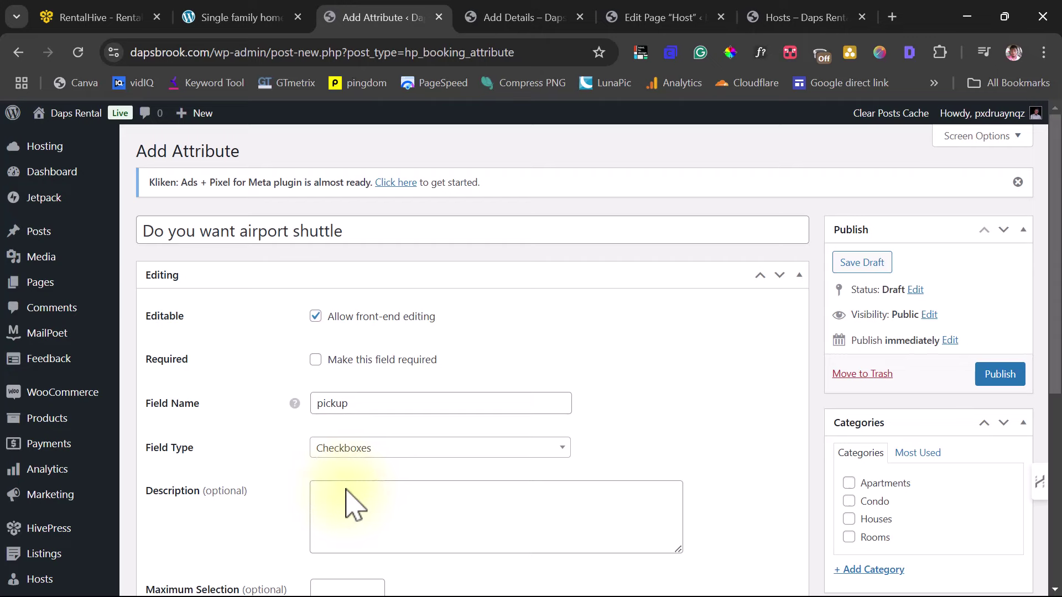
{"action": "left_click", "coordinate": [404, 459]}
{"action": "scroll", "coordinate": [398, 470], "scroll_direction": "down", "scroll_amount": 2}
{"action": "scroll", "coordinate": [407, 343], "scroll_direction": "down", "scroll_amount": 1}
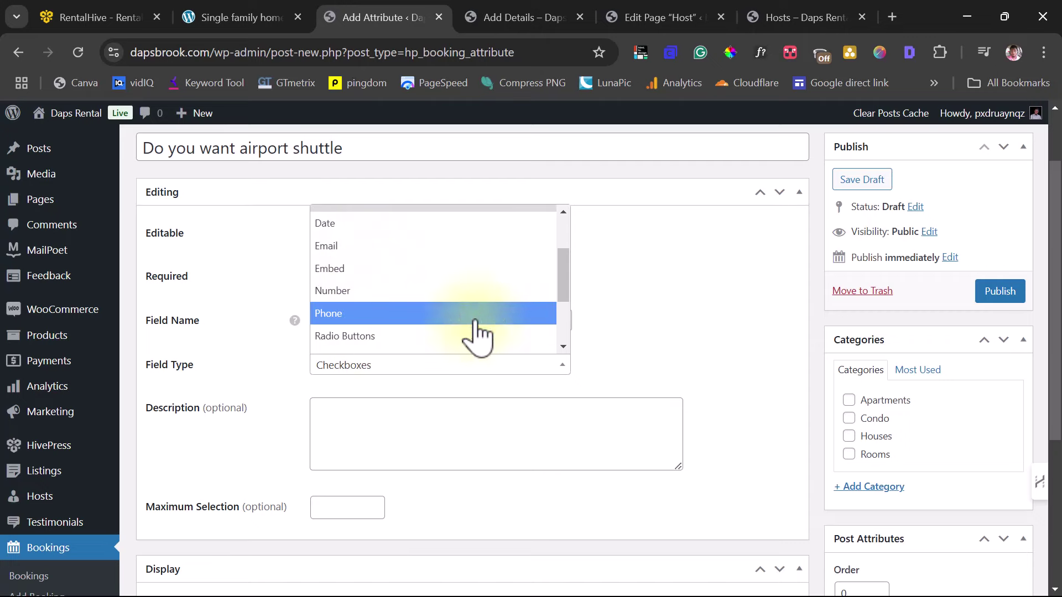
{"action": "left_click", "coordinate": [641, 314]}
Assign the airport shuttle attribute to the Apartments, Condo, Houses and Rooms categories and publish it
{"action": "scroll", "coordinate": [643, 326], "scroll_direction": "down", "scroll_amount": 2}
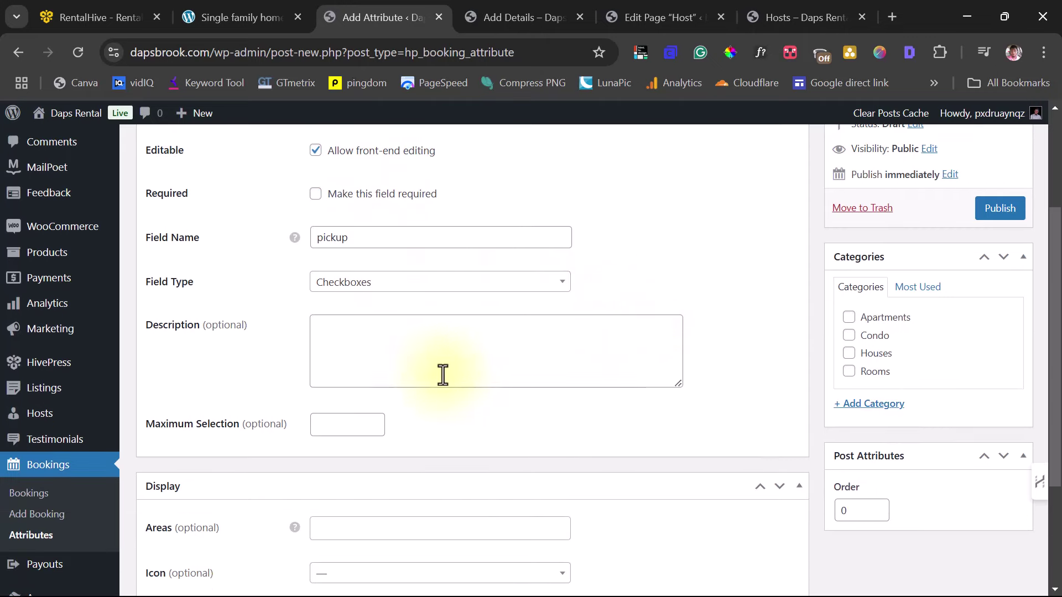
{"action": "left_click", "coordinate": [849, 316]}
{"action": "left_click", "coordinate": [849, 335]}
{"action": "left_click", "coordinate": [849, 353]}
{"action": "left_click", "coordinate": [849, 371]}
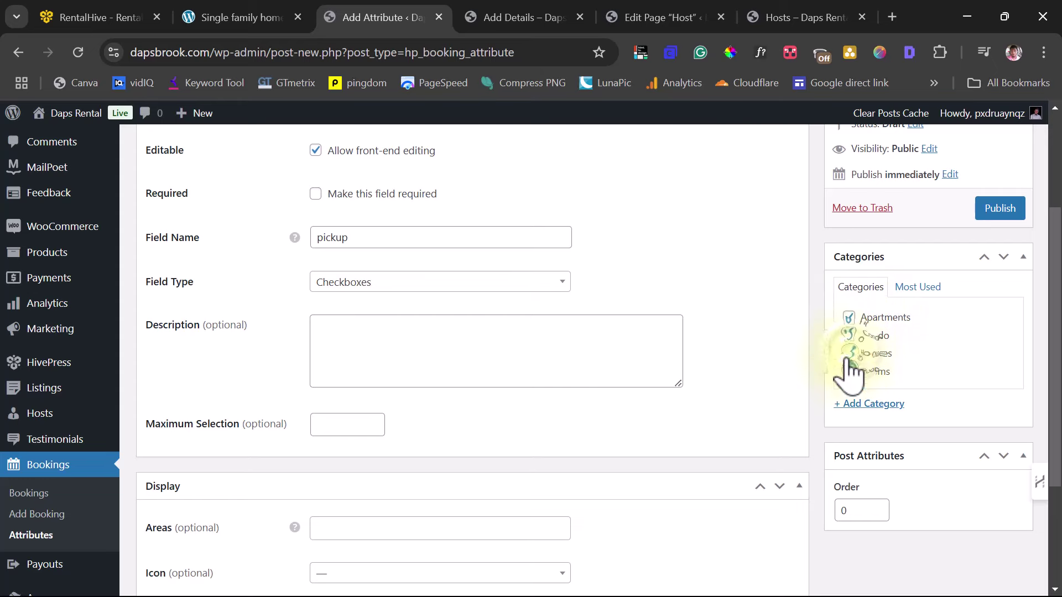
{"action": "left_click", "coordinate": [995, 208]}
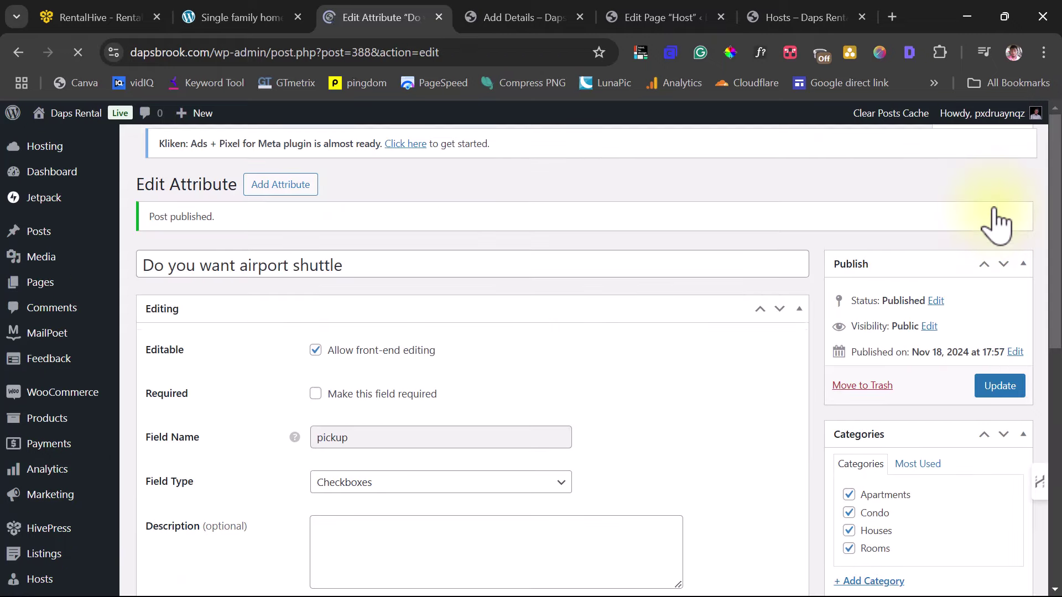
Open the airport shuttle attribute's options and add an option named Yes
{"action": "scroll", "coordinate": [590, 376], "scroll_direction": "down", "scroll_amount": 4}
{"action": "left_click", "coordinate": [346, 429]}
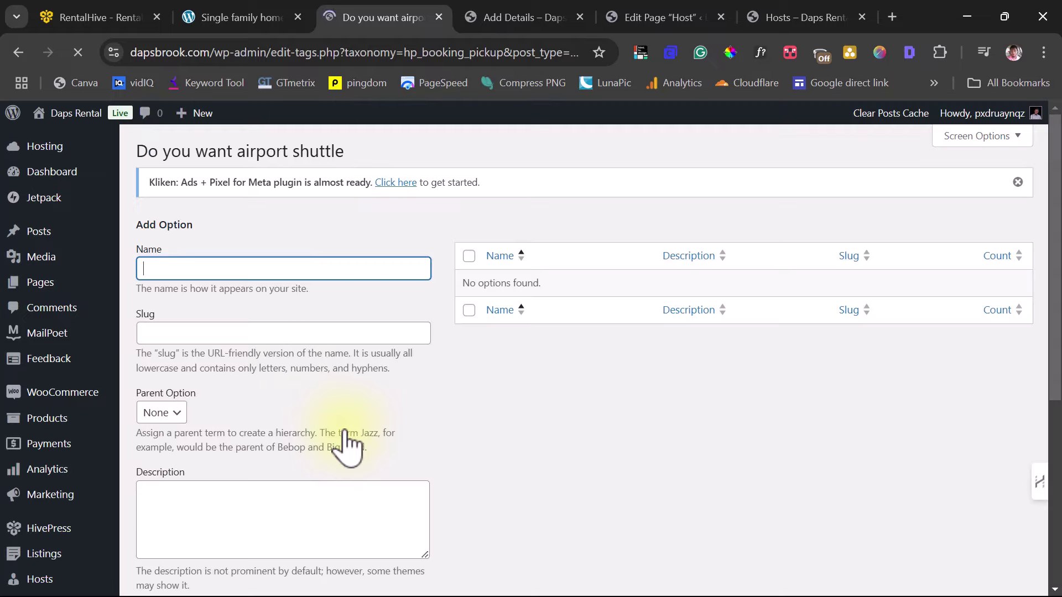
{"action": "type", "text": "Yes"}
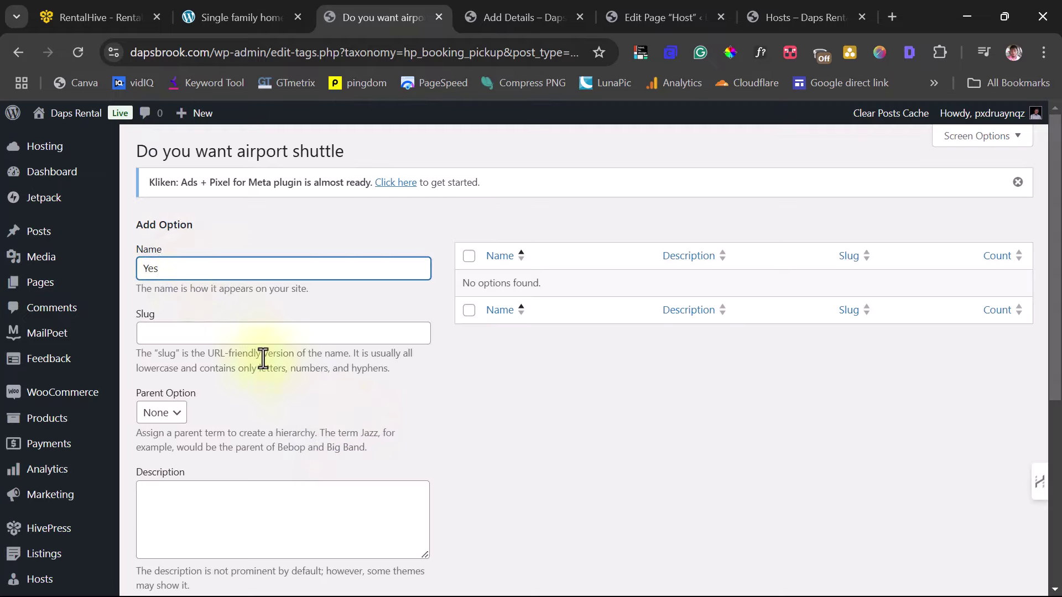
{"action": "scroll", "coordinate": [263, 358], "scroll_direction": "down", "scroll_amount": 5}
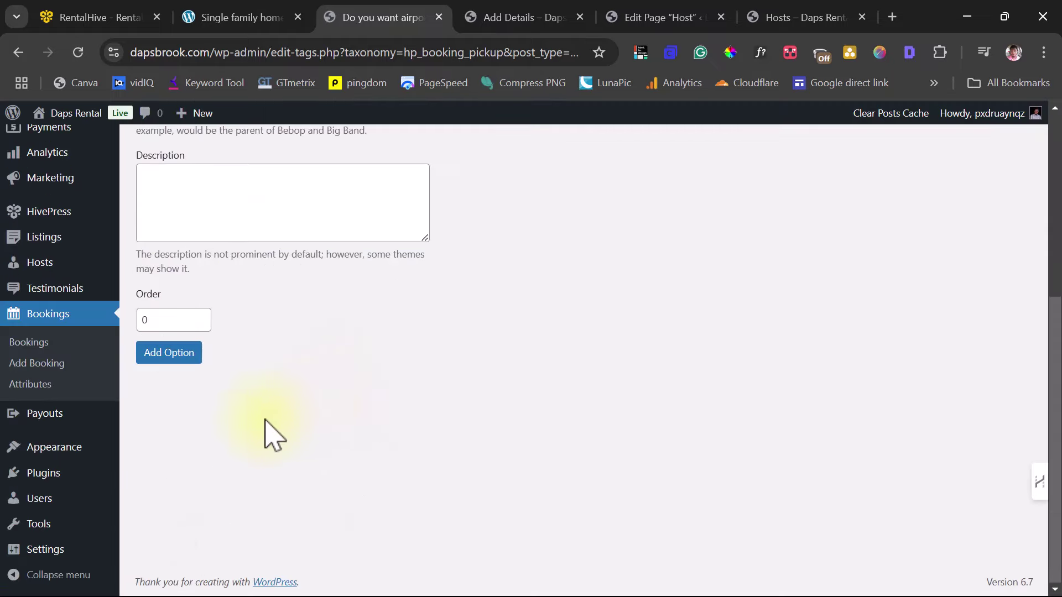
{"action": "left_click", "coordinate": [145, 354]}
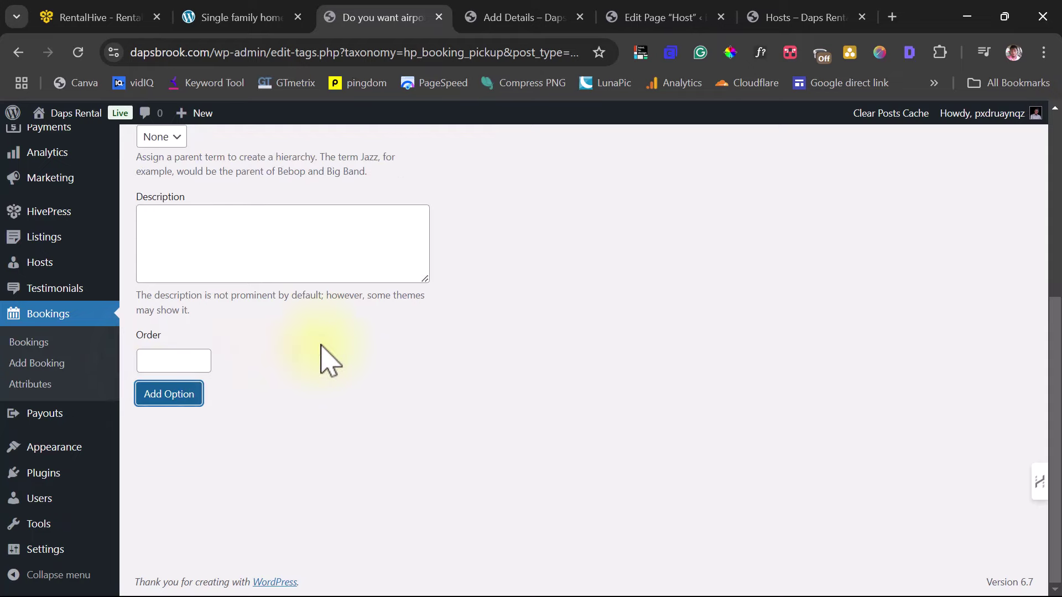
Add a second airport shuttle option named No
{"action": "left_click", "coordinate": [166, 310]}
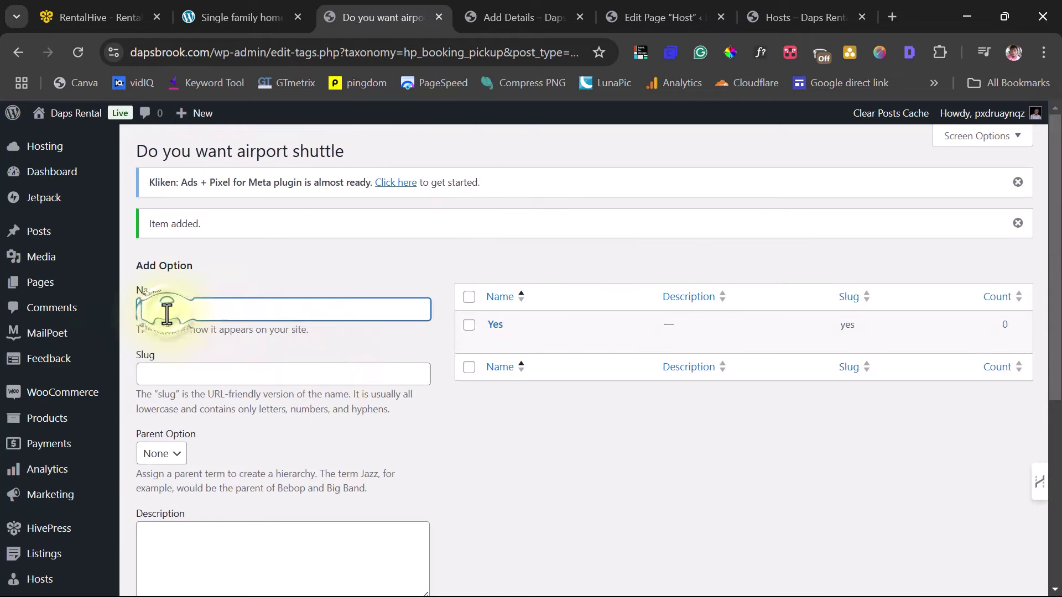
{"action": "type", "text": "No"}
{"action": "scroll", "coordinate": [144, 331], "scroll_direction": "down", "scroll_amount": 5}
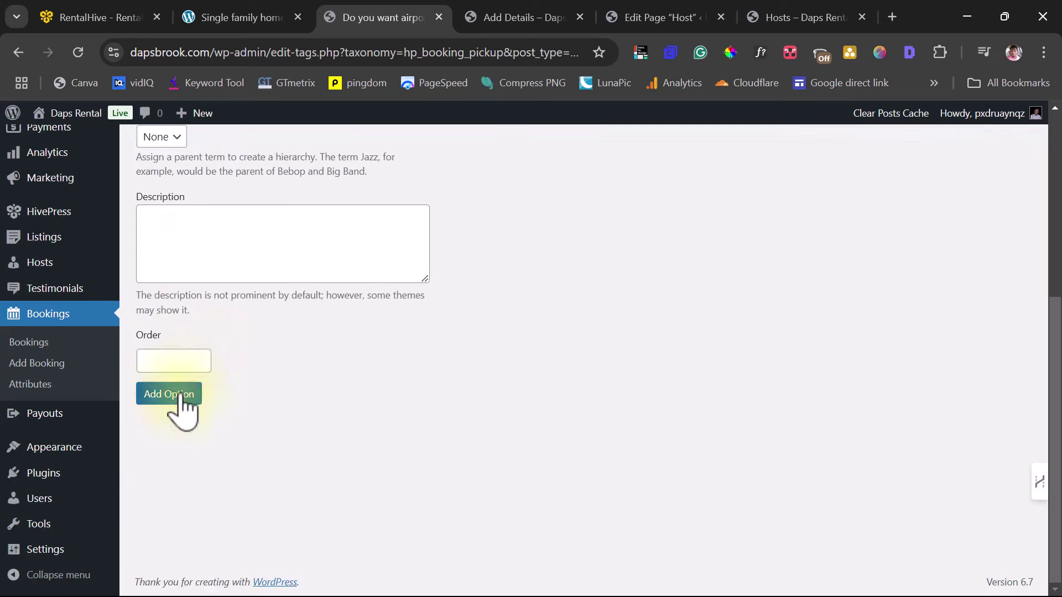
{"action": "left_click", "coordinate": [171, 405]}
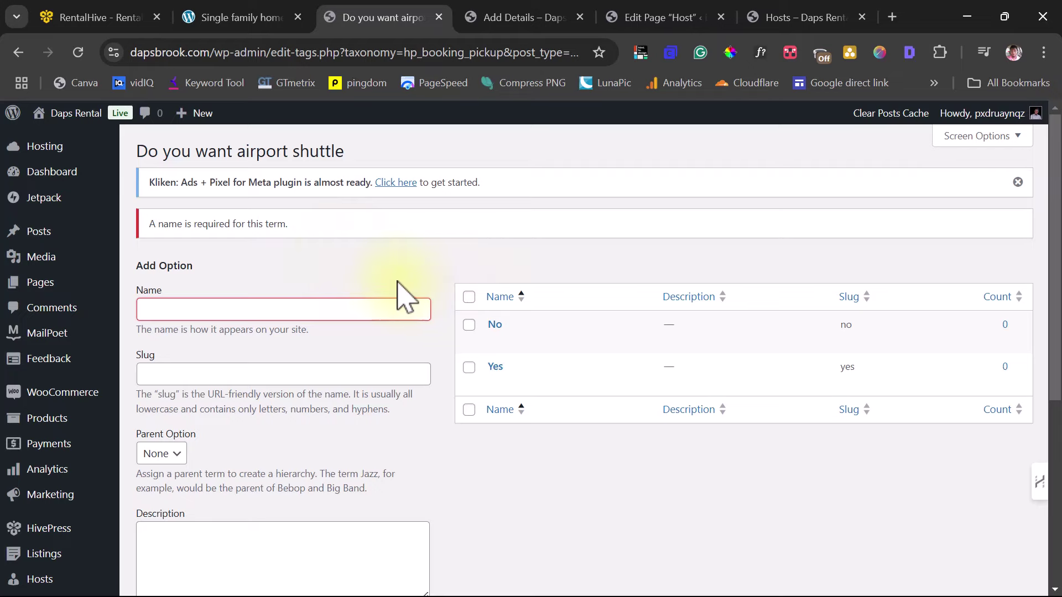
Reload the front-end booking details page and answer Yes to both the luggage and airport shuttle questions
{"action": "left_click", "coordinate": [500, 16]}
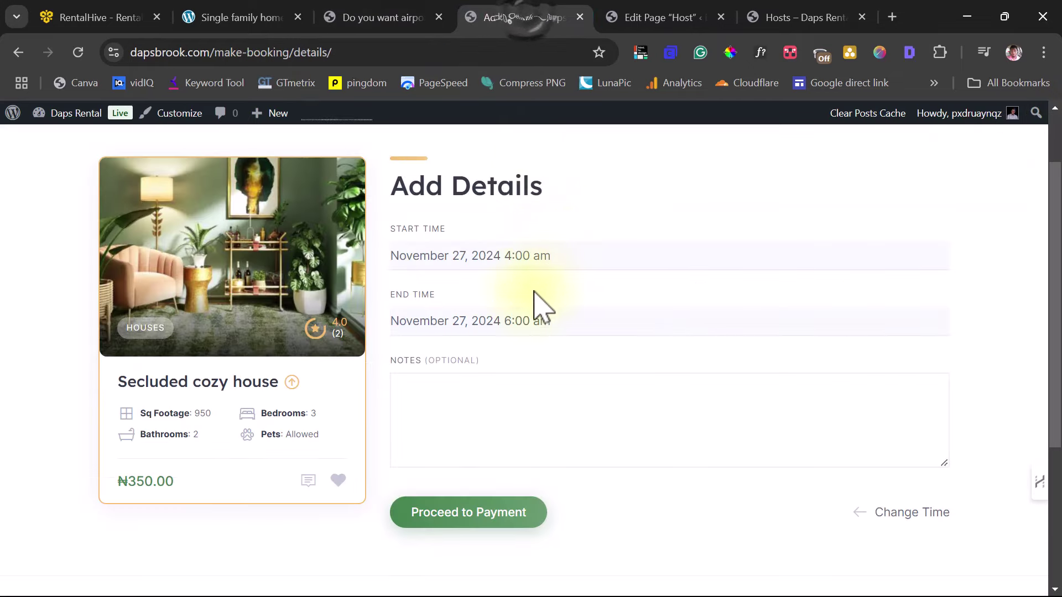
{"action": "left_click", "coordinate": [78, 52]}
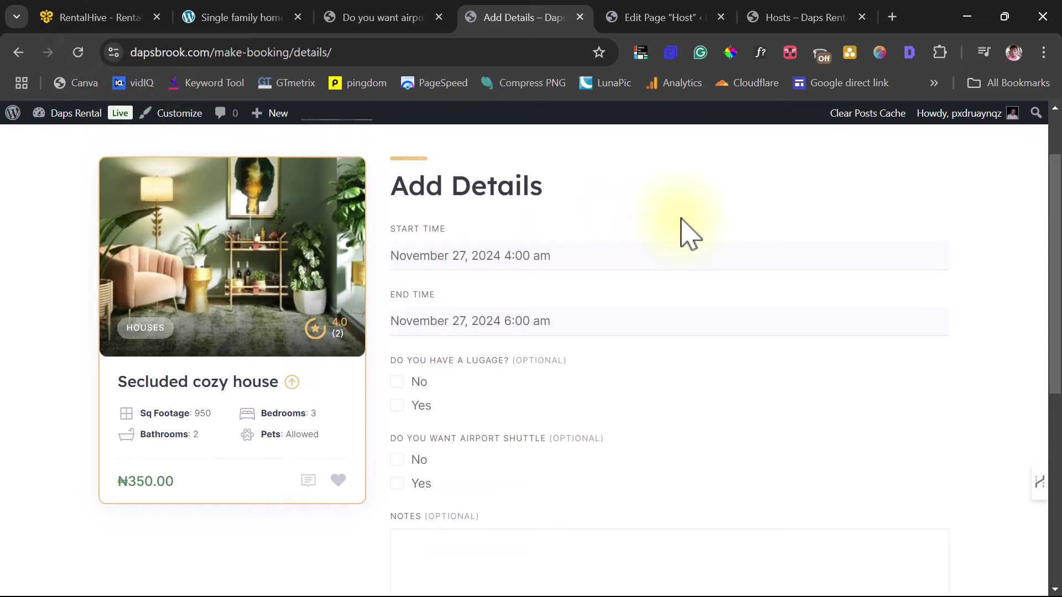
{"action": "scroll", "coordinate": [686, 232], "scroll_direction": "down", "scroll_amount": 1}
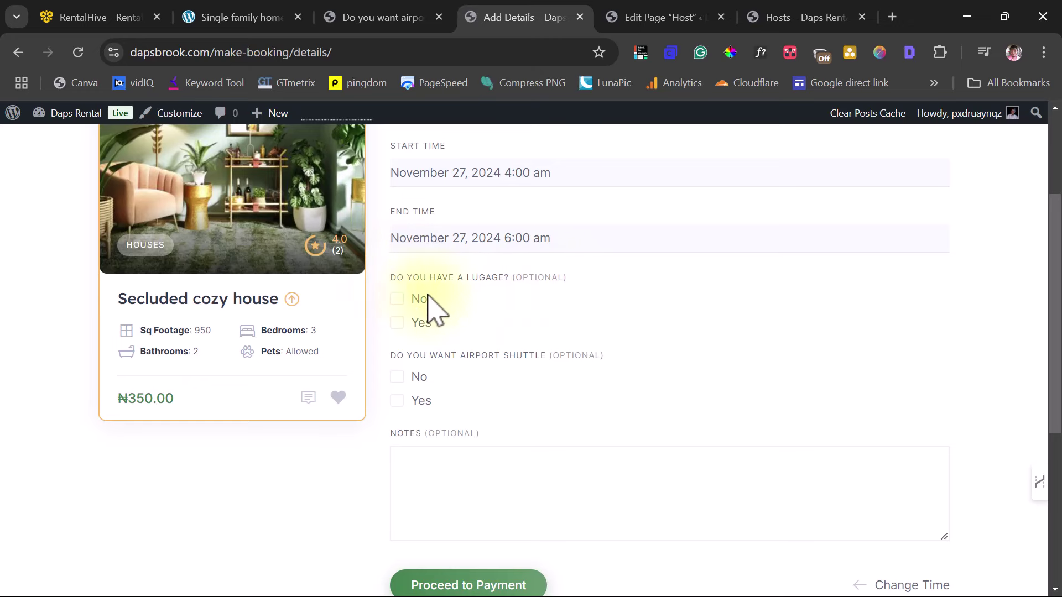
{"action": "left_click", "coordinate": [398, 323]}
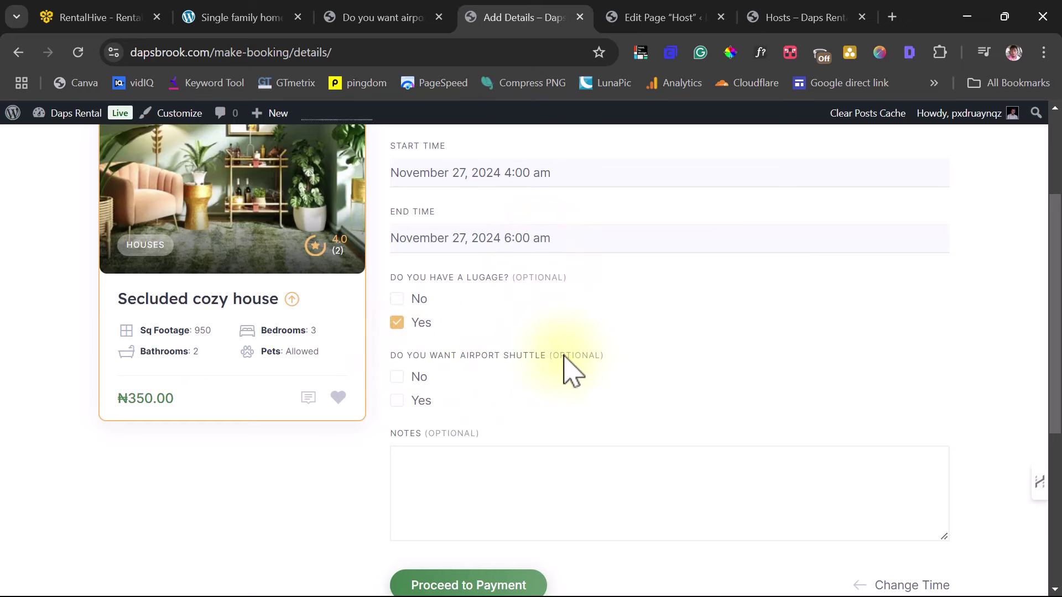
{"action": "left_click", "coordinate": [396, 401]}
{"action": "scroll", "coordinate": [658, 381], "scroll_direction": "down", "scroll_amount": 3}
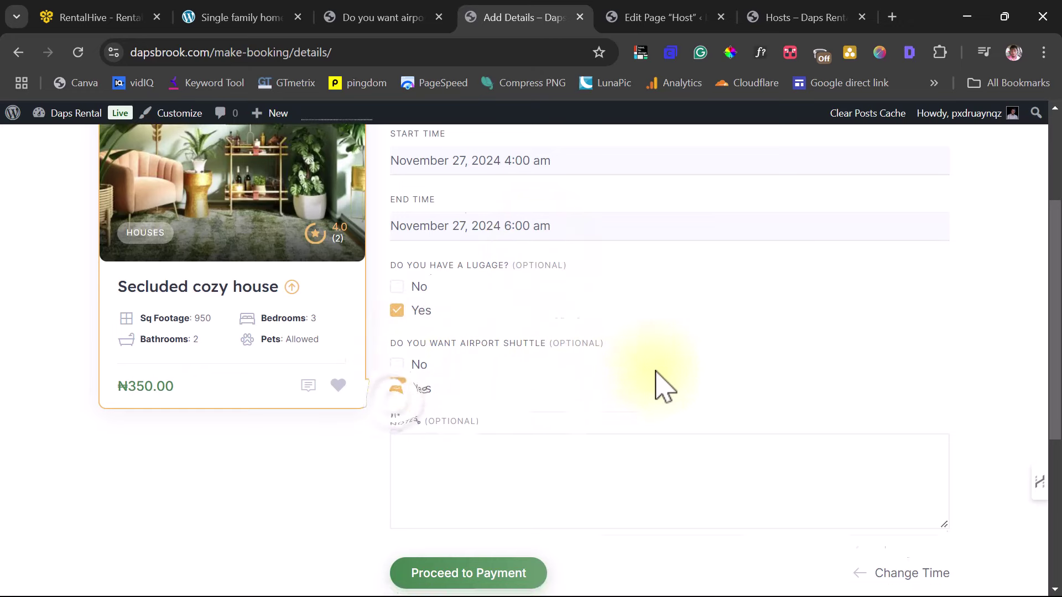
{"action": "left_click", "coordinate": [410, 310]}
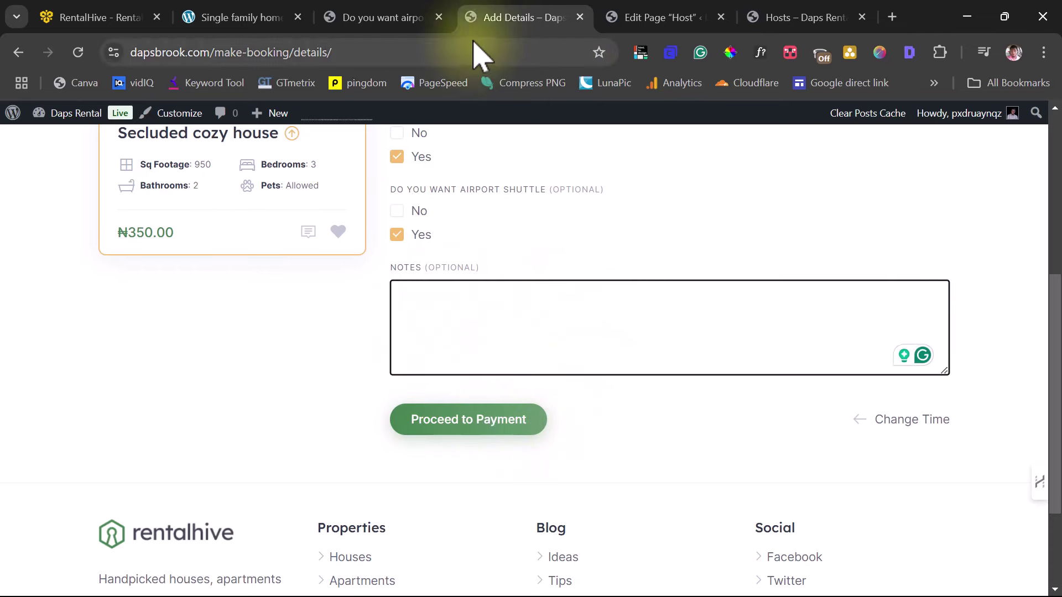
Return to the site admin and open the Payouts list to examine its columns and entries
{"action": "left_click", "coordinate": [433, 13]}
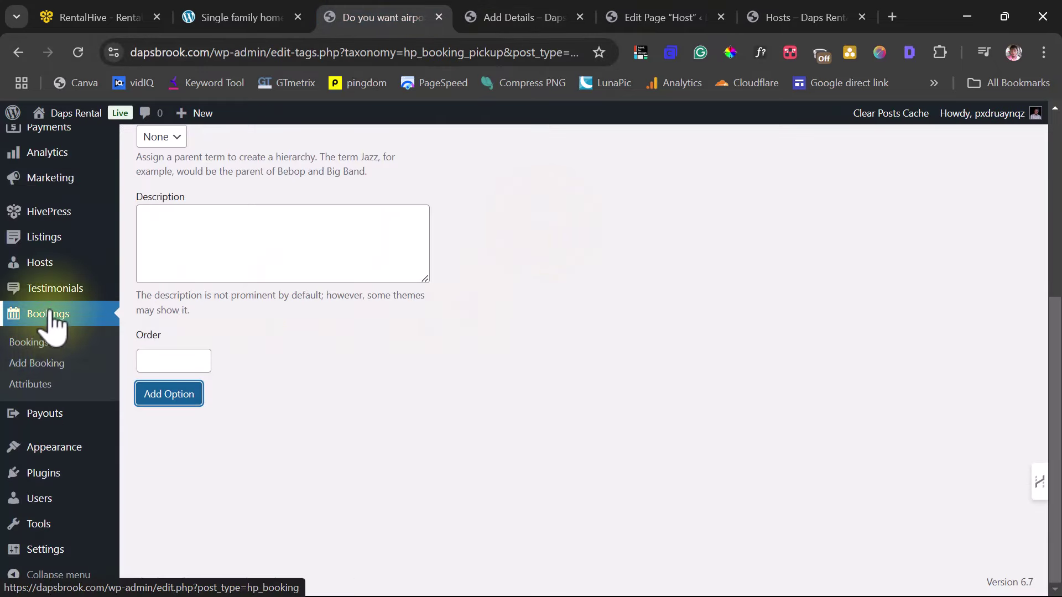
{"action": "mouse_move", "coordinate": [39, 412]}
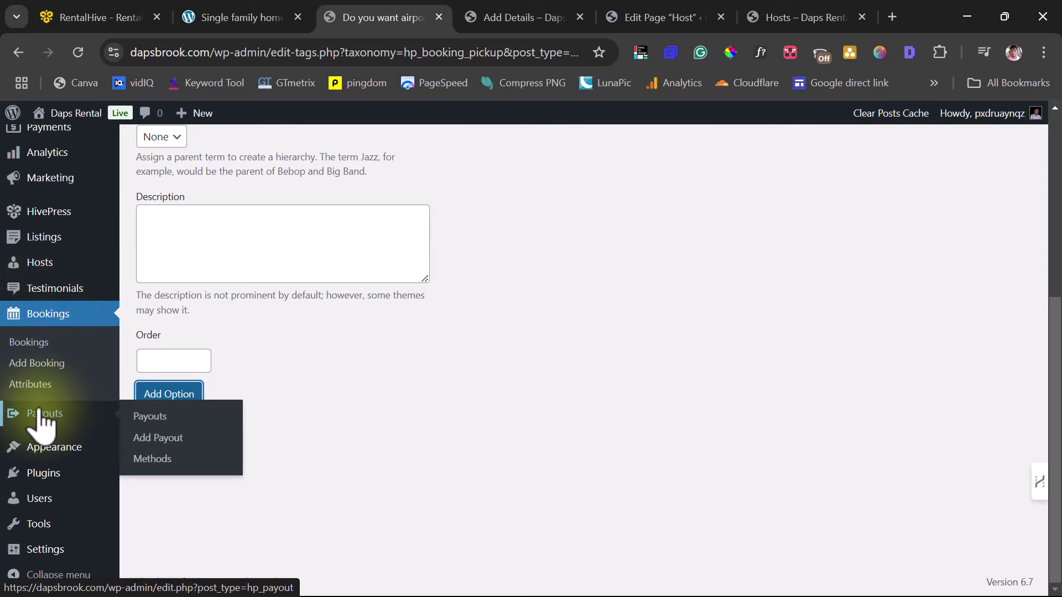
{"action": "left_click", "coordinate": [147, 420]}
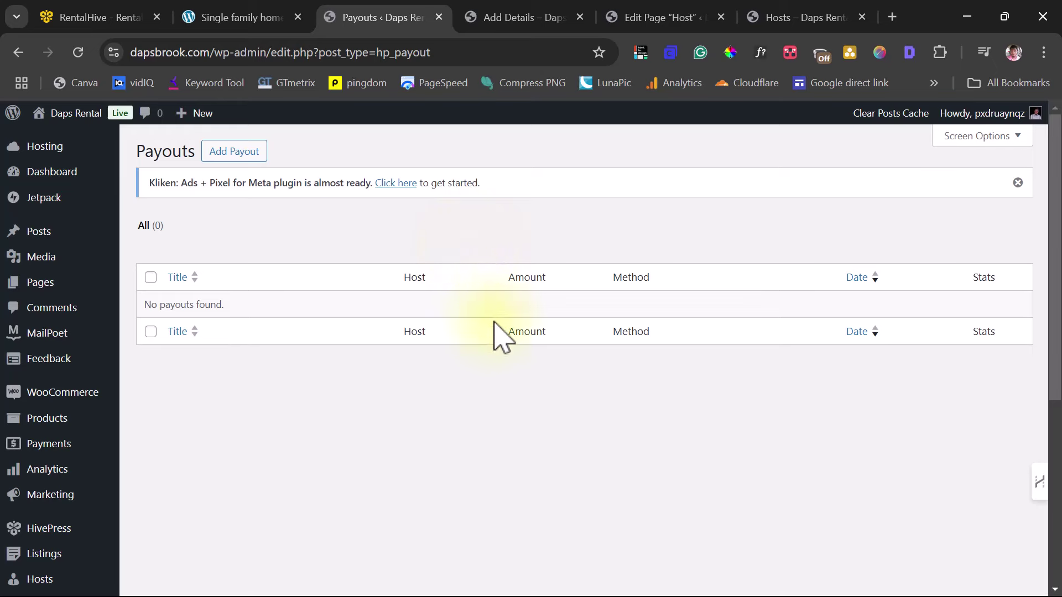
{"action": "scroll", "coordinate": [315, 308], "scroll_direction": "down", "scroll_amount": 5}
{"action": "scroll", "coordinate": [370, 326], "scroll_direction": "up", "scroll_amount": 5}
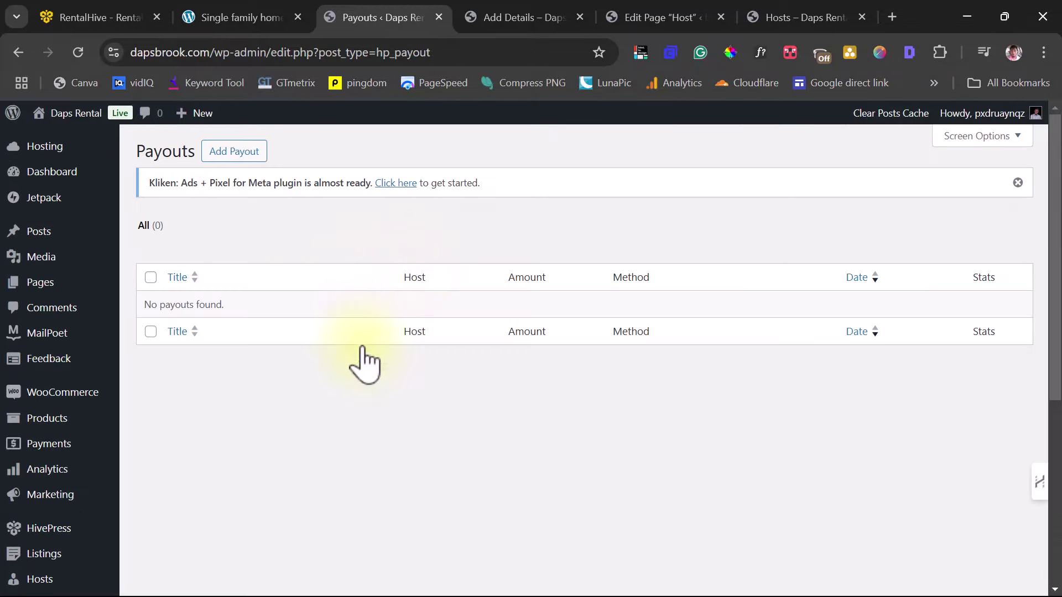
{"action": "scroll", "coordinate": [476, 227], "scroll_direction": "down", "scroll_amount": 3}
{"action": "scroll", "coordinate": [475, 226], "scroll_direction": "down", "scroll_amount": 3}
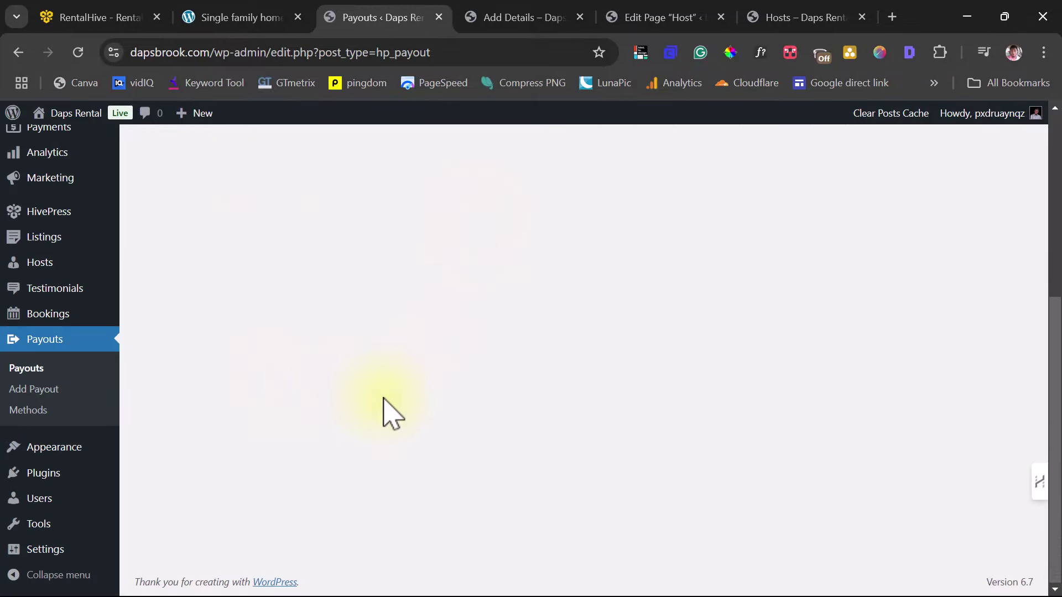
Open the payout methods and add a method named PayPal
{"action": "left_click", "coordinate": [19, 416]}
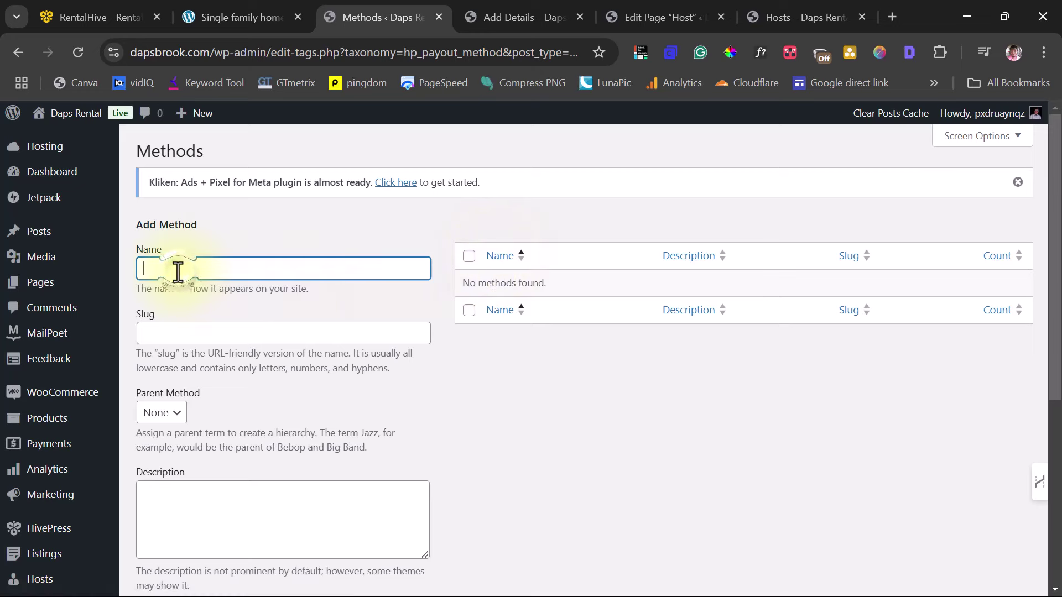
{"action": "type", "text": "PayPal"}
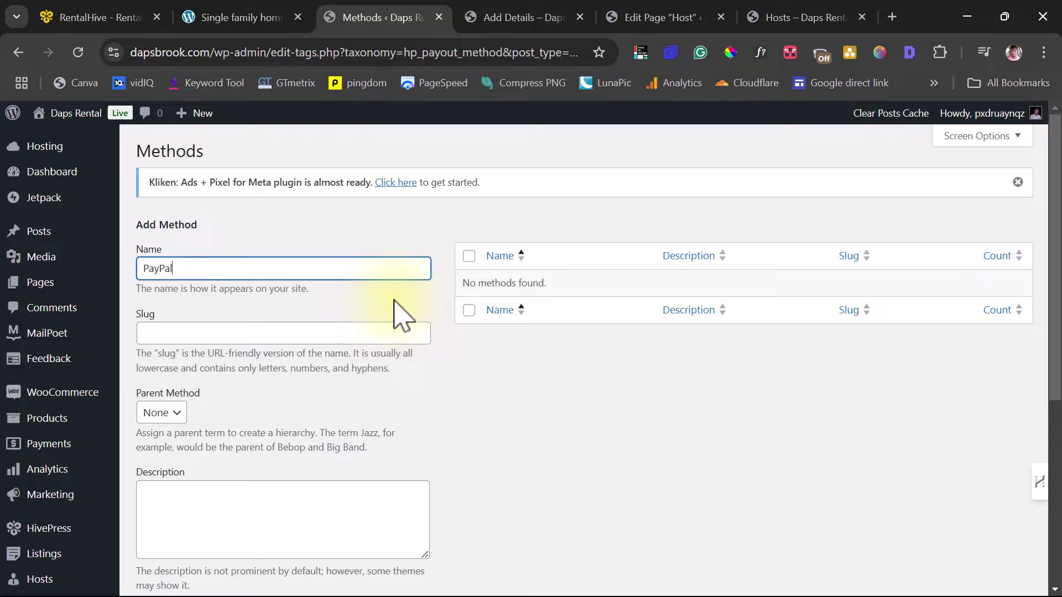
{"action": "scroll", "coordinate": [395, 313], "scroll_direction": "down", "scroll_amount": 3}
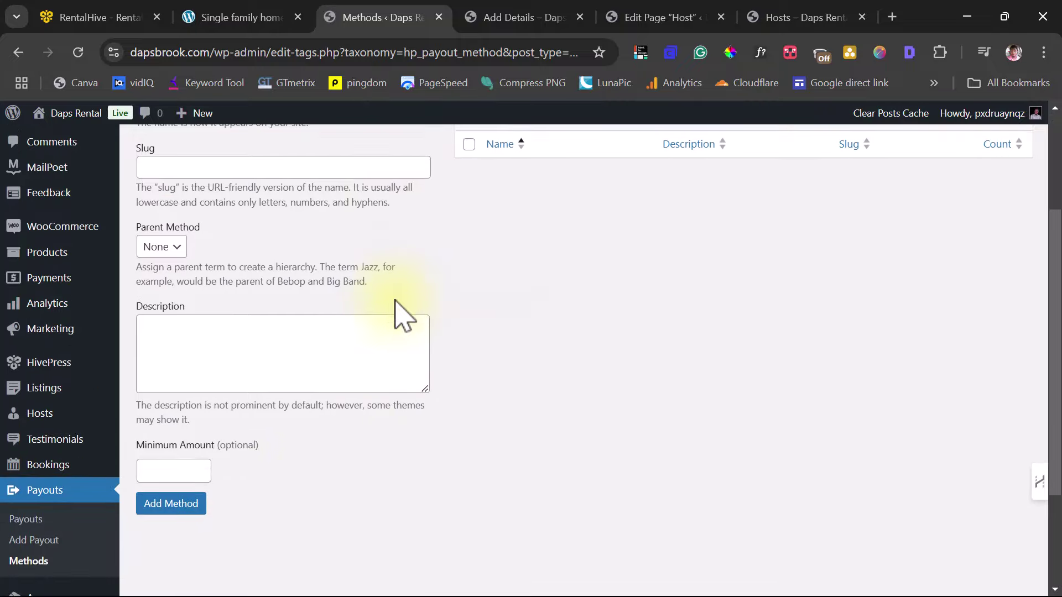
{"action": "left_click", "coordinate": [166, 506]}
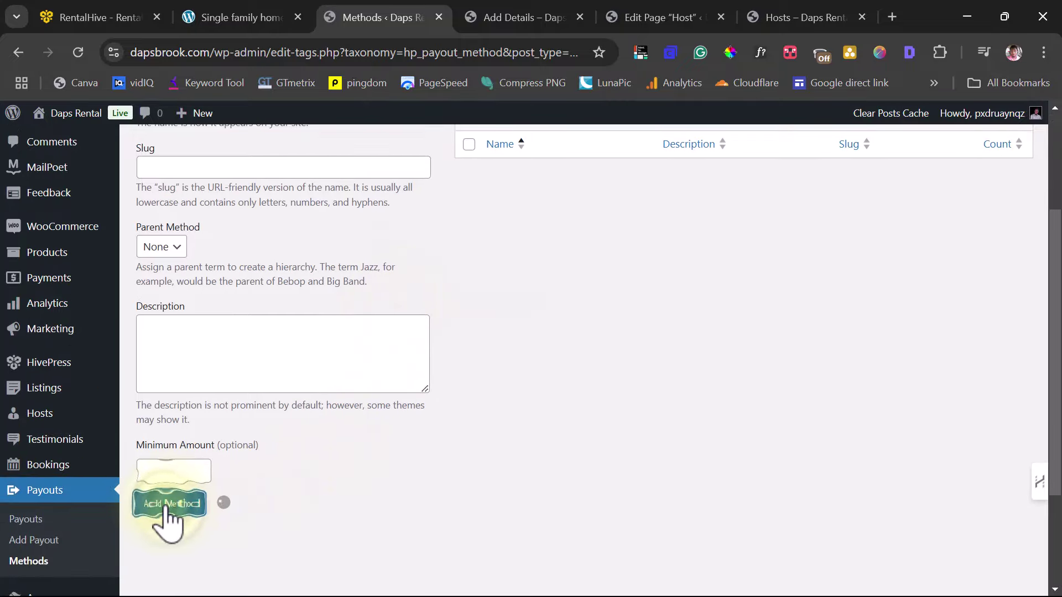
{"action": "scroll", "coordinate": [364, 445], "scroll_direction": "up", "scroll_amount": 3}
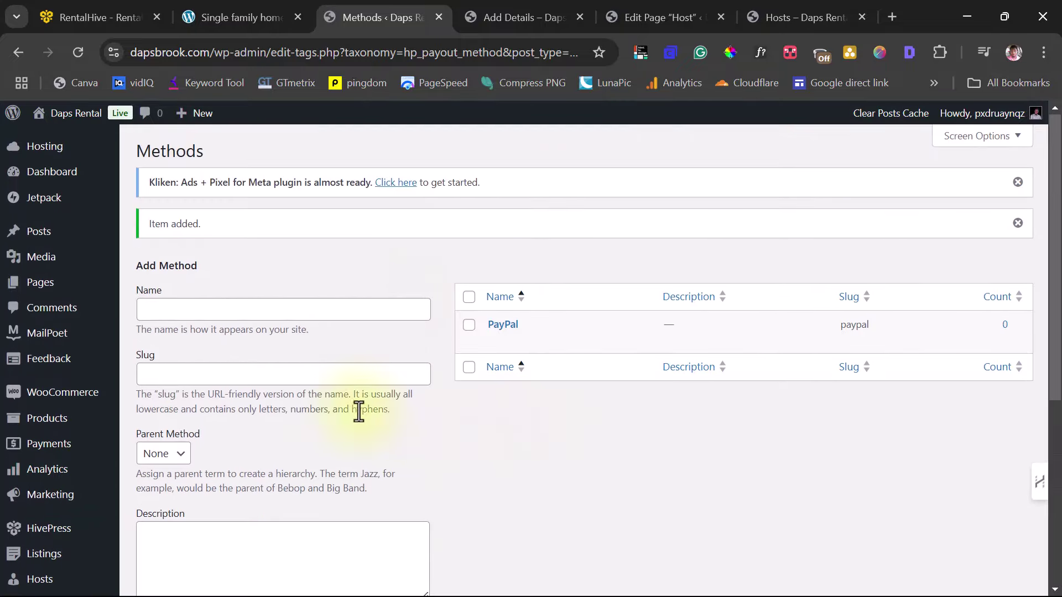
Add a payout method named "Wire Transfer" with a minimum amount of 500
{"action": "left_click", "coordinate": [167, 309]}
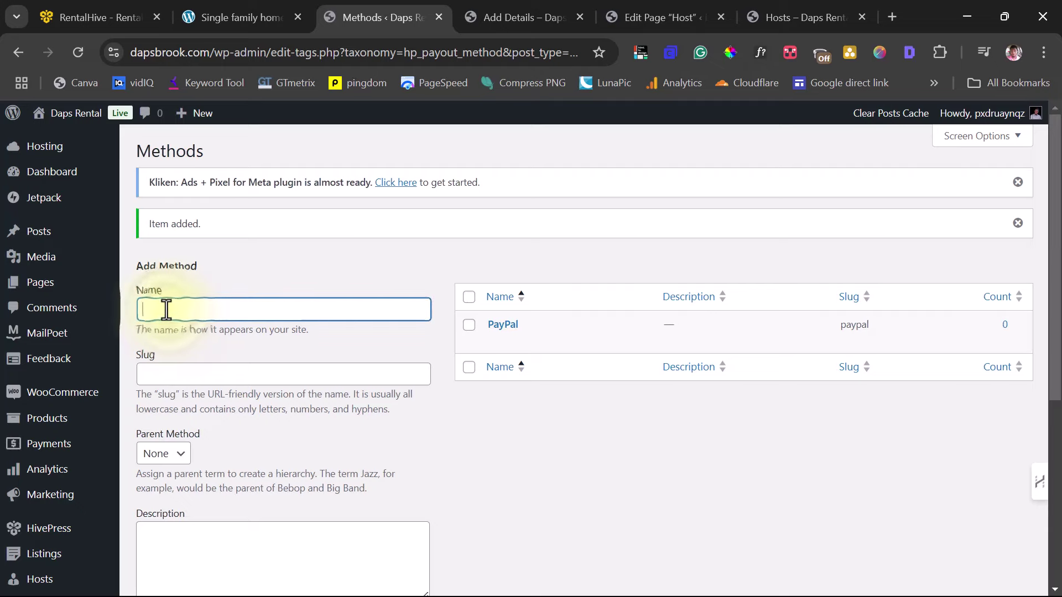
{"action": "type", "text": "Wire Transfer"}
{"action": "scroll", "coordinate": [310, 327], "scroll_direction": "down", "scroll_amount": 3}
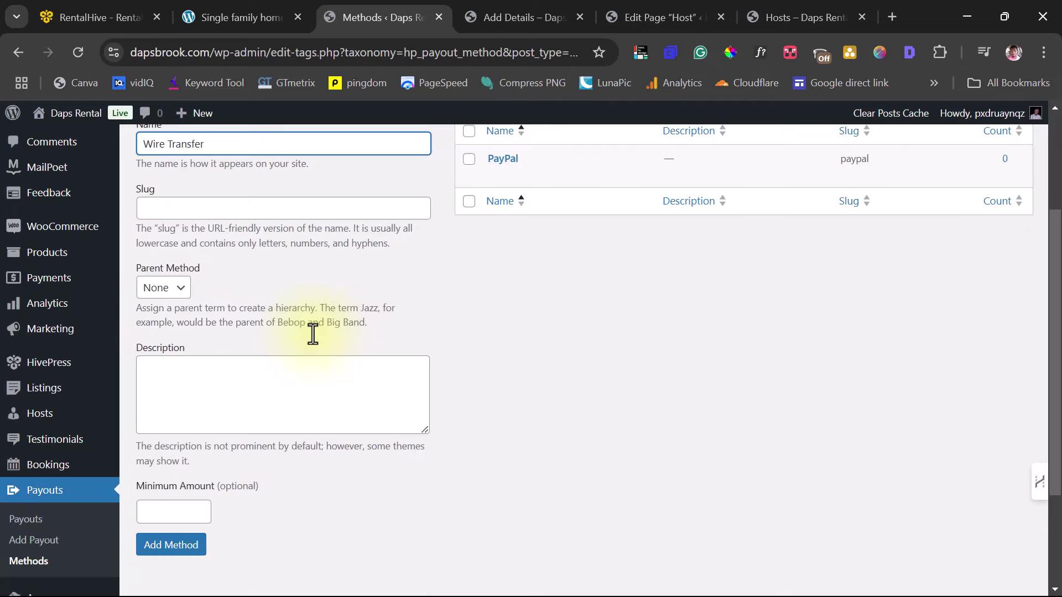
{"action": "scroll", "coordinate": [284, 284], "scroll_direction": "up", "scroll_amount": 2}
{"action": "scroll", "coordinate": [285, 291], "scroll_direction": "down", "scroll_amount": 4}
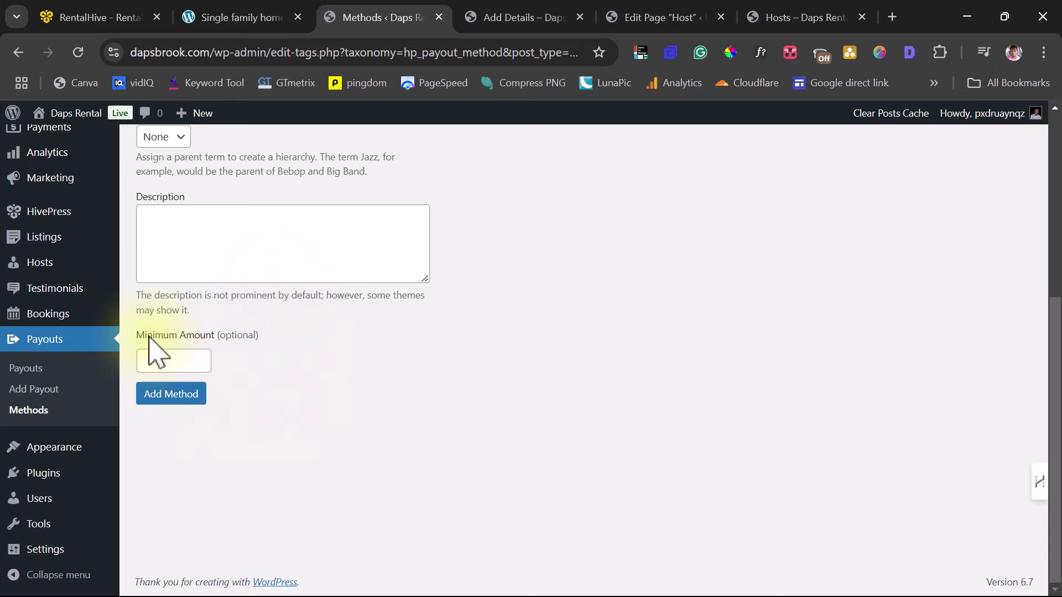
{"action": "left_click", "coordinate": [166, 359]}
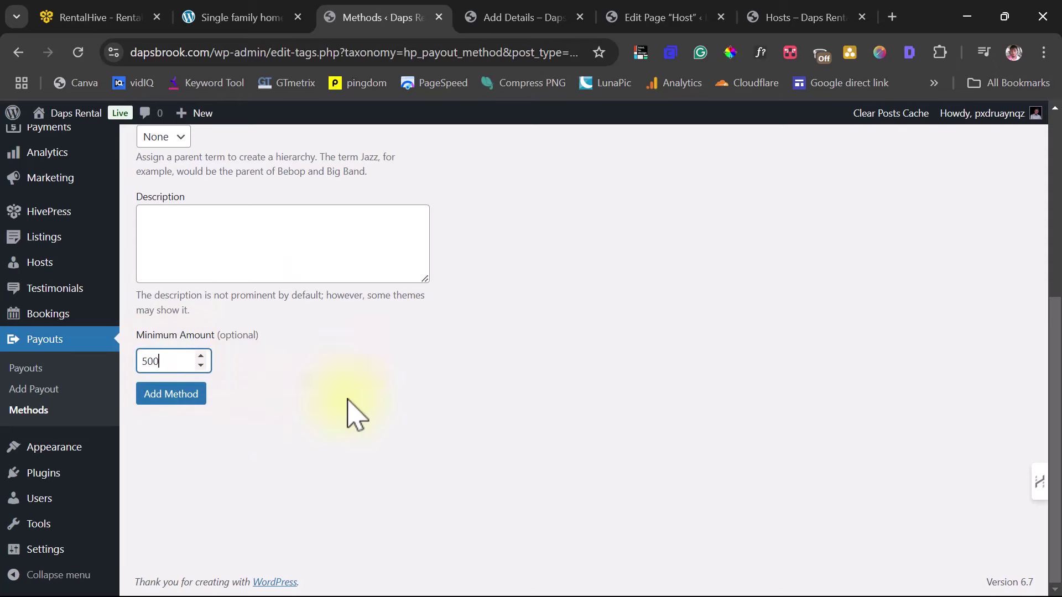
{"action": "left_click", "coordinate": [178, 395]}
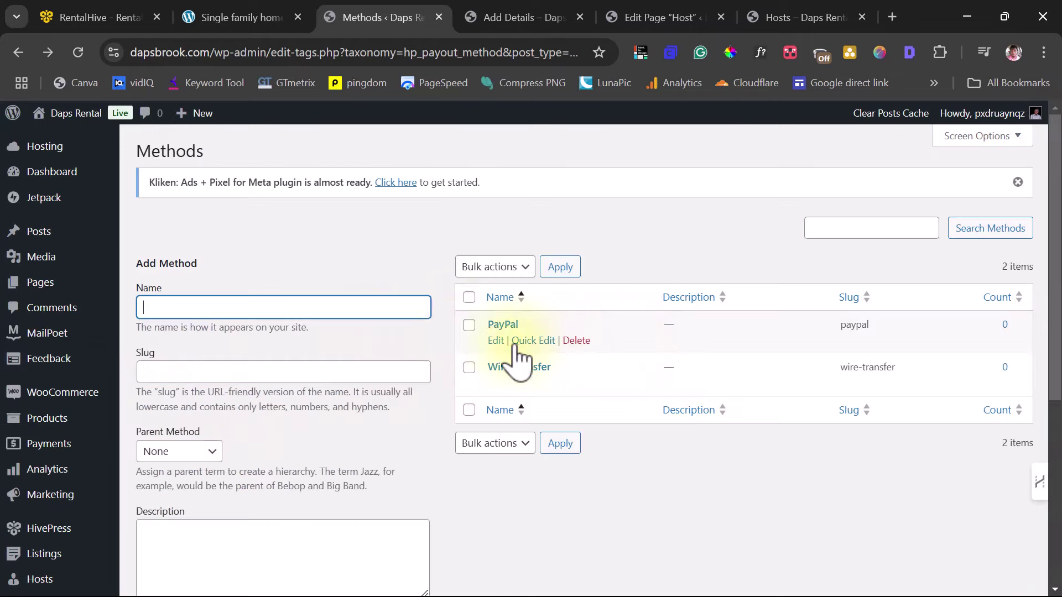
{"action": "scroll", "coordinate": [433, 308], "scroll_direction": "down", "scroll_amount": 4}
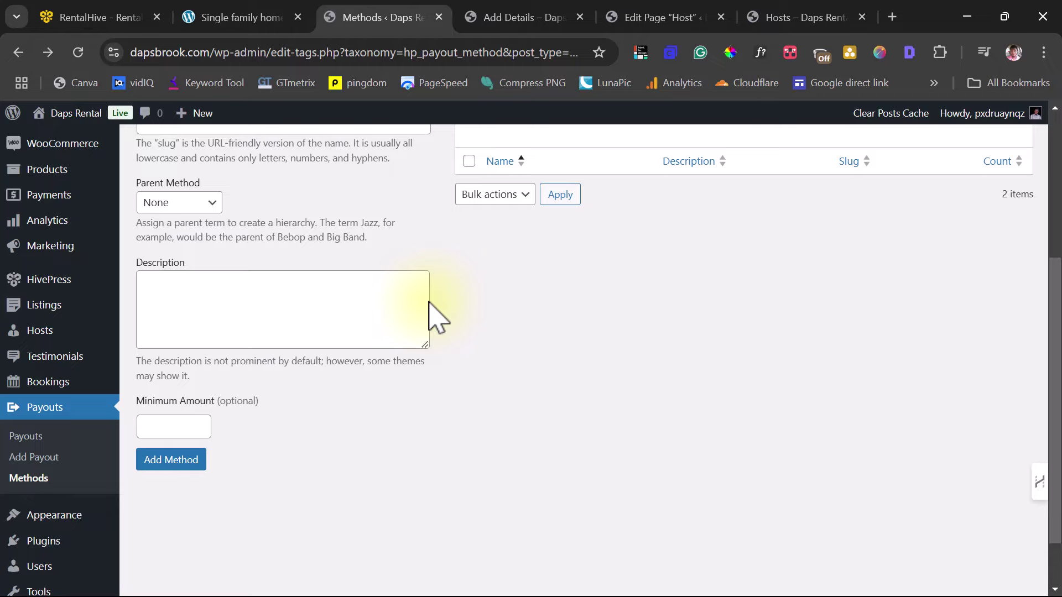
{"action": "scroll", "coordinate": [442, 332], "scroll_direction": "up", "scroll_amount": 4}
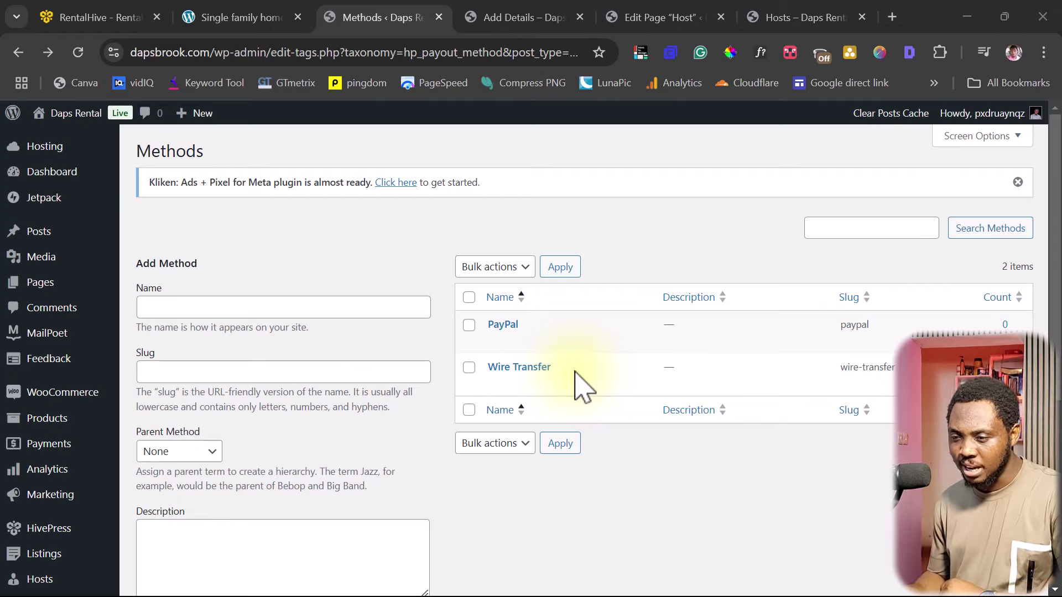
{"action": "scroll", "coordinate": [575, 404], "scroll_direction": "down", "scroll_amount": 3}
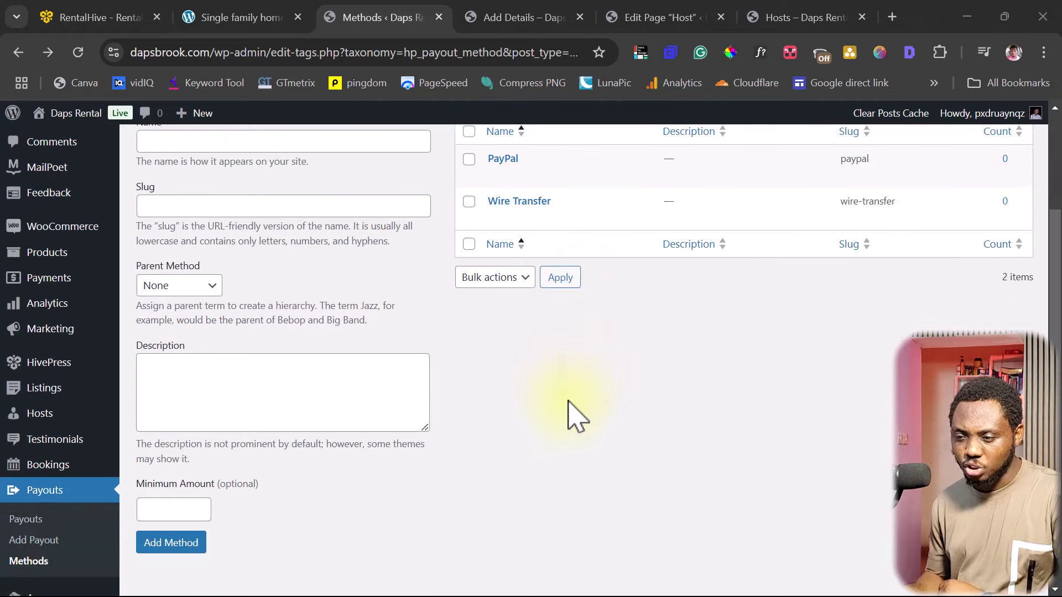
{"action": "scroll", "coordinate": [575, 415], "scroll_direction": "up", "scroll_amount": 2}
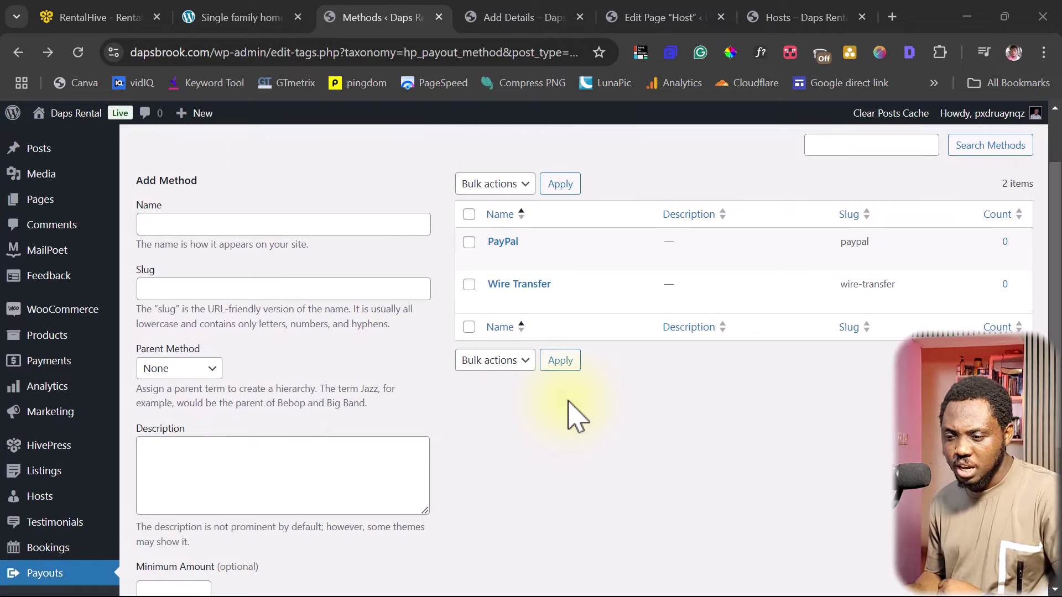
{"action": "scroll", "coordinate": [572, 420], "scroll_direction": "down", "scroll_amount": 5}
{"action": "scroll", "coordinate": [569, 425], "scroll_direction": "up", "scroll_amount": 3}
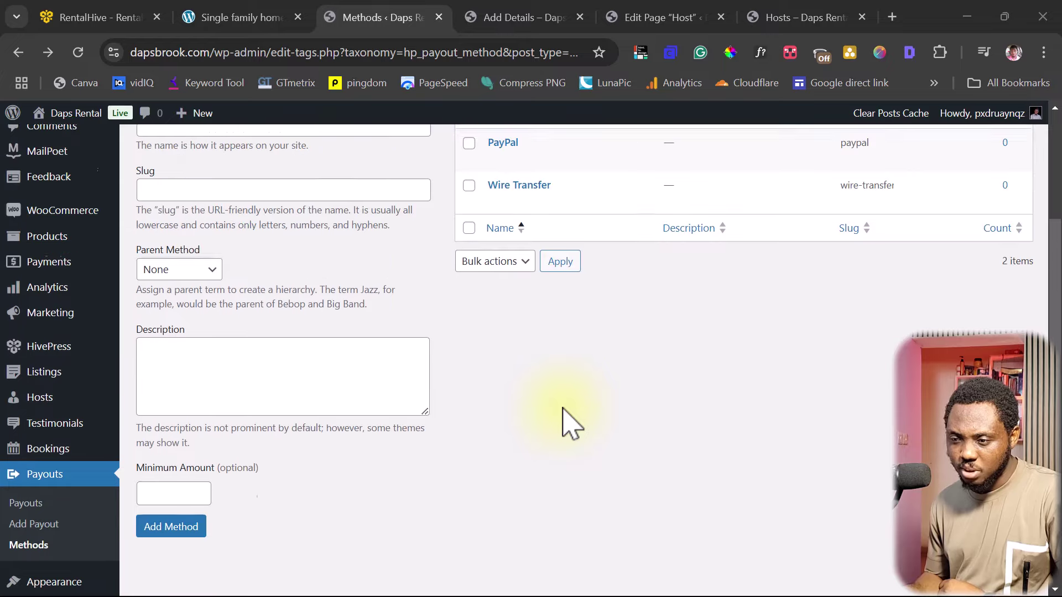
{"action": "scroll", "coordinate": [572, 423], "scroll_direction": "up", "scroll_amount": 1}
Set the commission rate for all hosts to 50 in the HivePress host settings and save the changes
{"action": "mouse_move", "coordinate": [63, 380]}
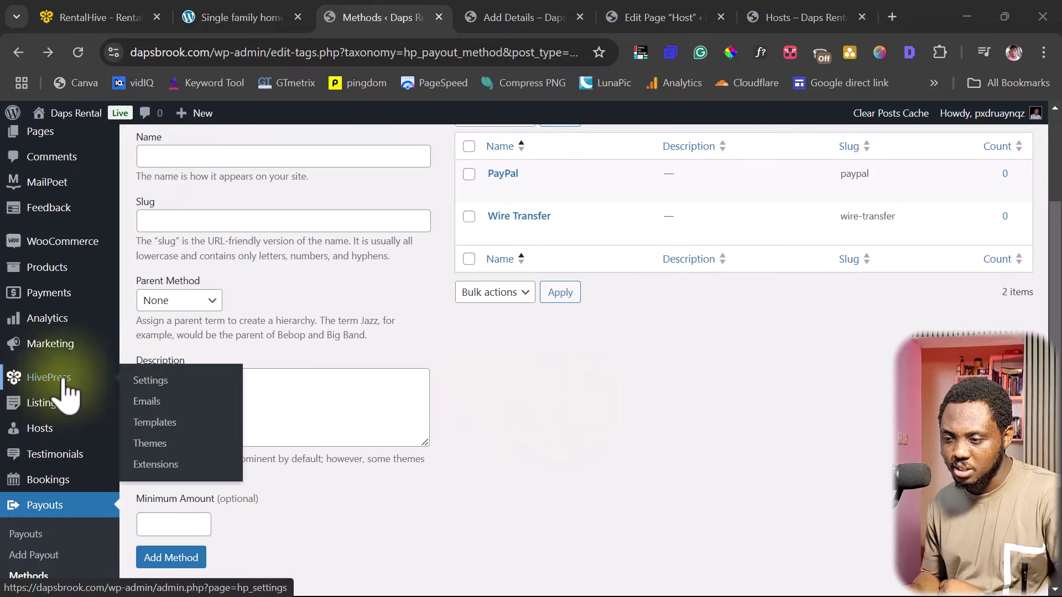
{"action": "left_click", "coordinate": [148, 383]}
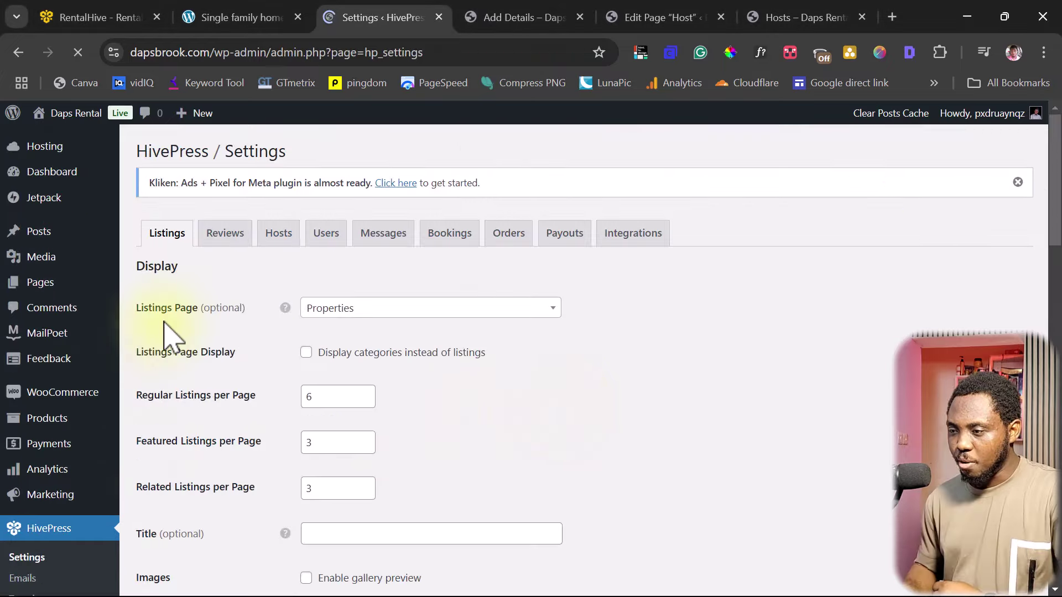
{"action": "left_click", "coordinate": [280, 232]}
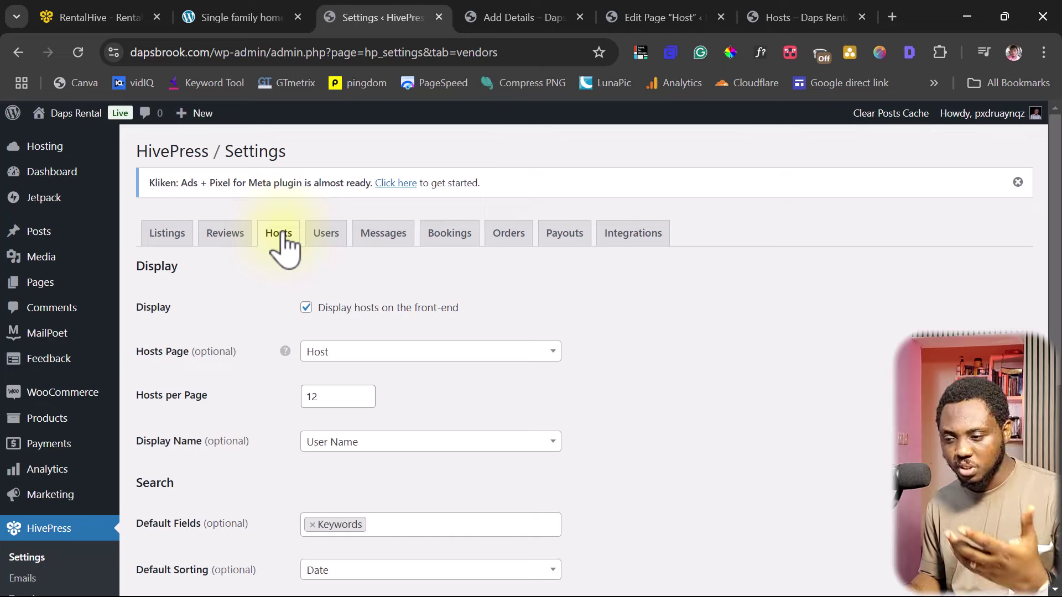
{"action": "scroll", "coordinate": [628, 319], "scroll_direction": "down", "scroll_amount": 6}
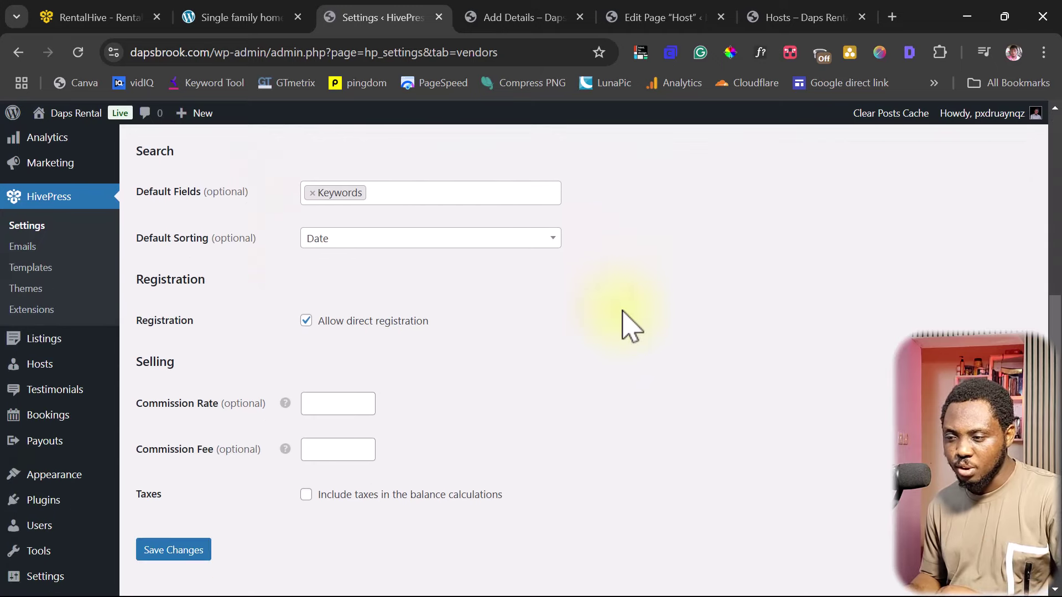
{"action": "left_click", "coordinate": [319, 403]}
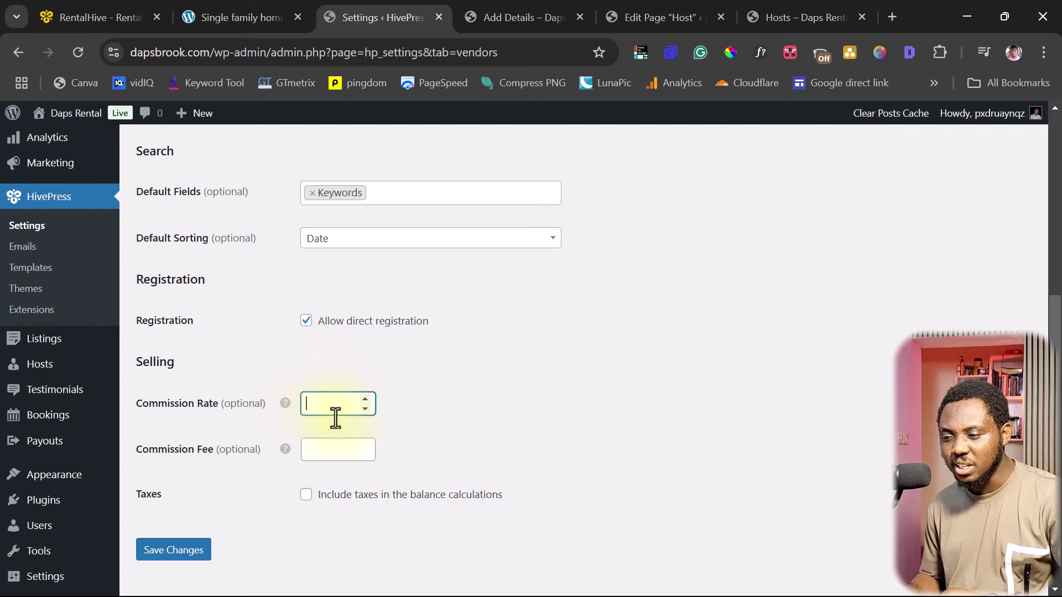
{"action": "left_click", "coordinate": [338, 453]}
{"action": "scroll", "coordinate": [329, 420], "scroll_direction": "down", "scroll_amount": 1}
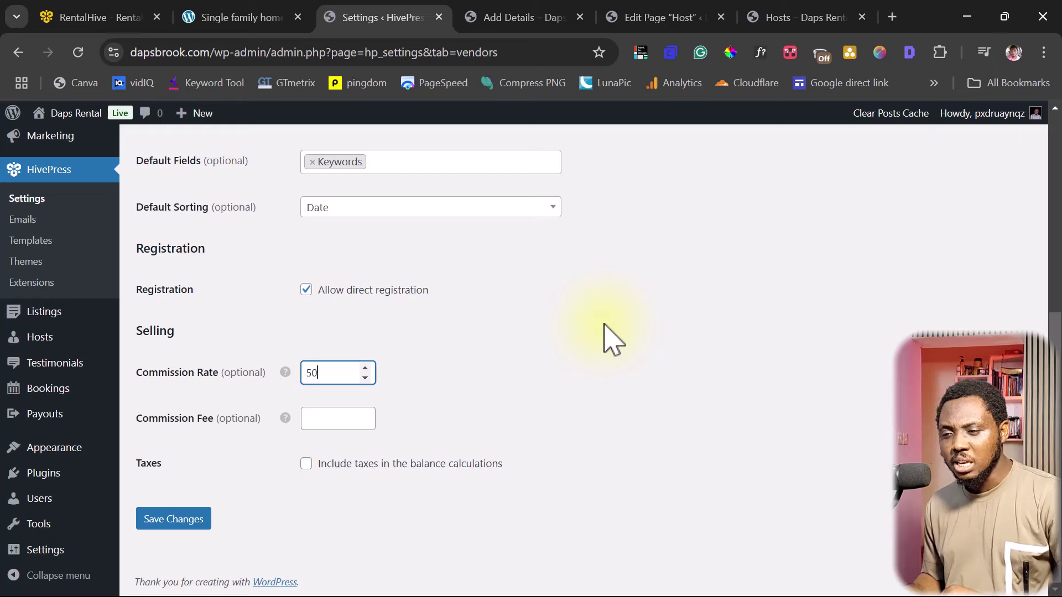
{"action": "left_click", "coordinate": [173, 519]}
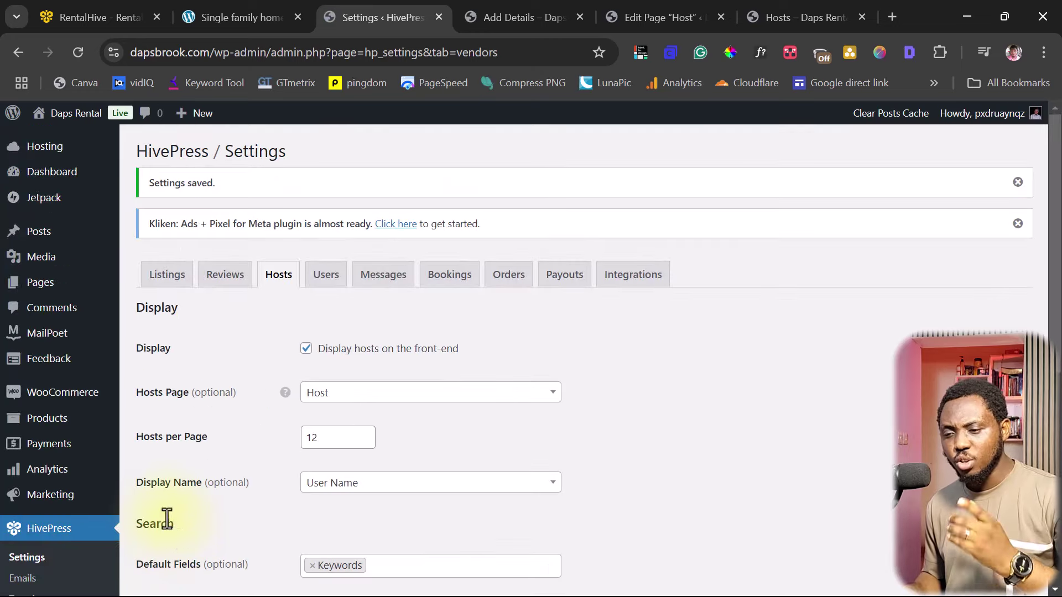
Edit the host with the oldest publication date in the hosts list, giving it an individual commission rate of 60, and update it
{"action": "scroll", "coordinate": [309, 437], "scroll_direction": "down", "scroll_amount": 5}
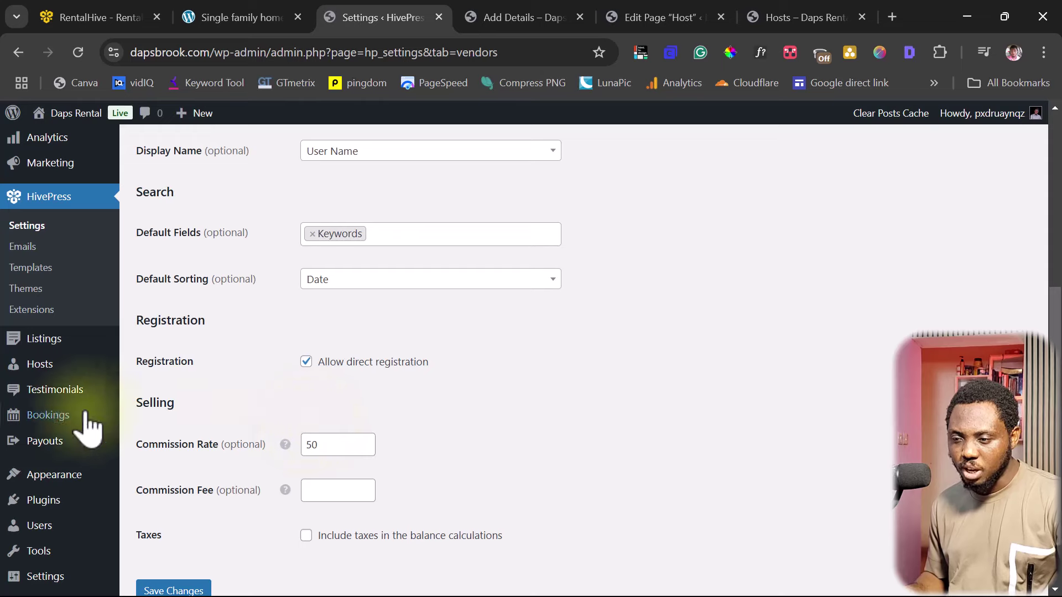
{"action": "mouse_move", "coordinate": [45, 368]}
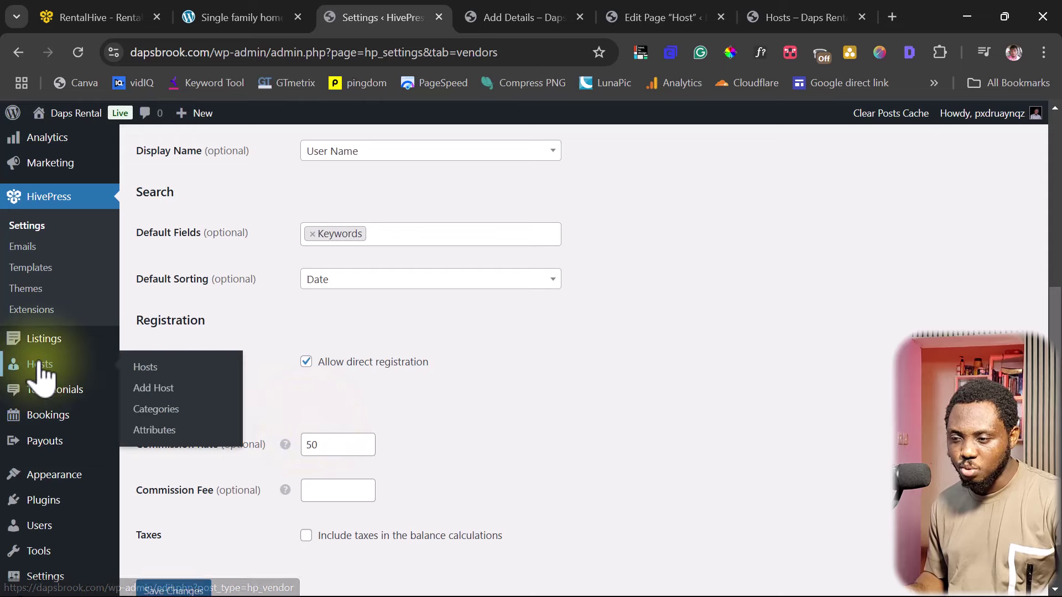
{"action": "left_click", "coordinate": [144, 370]}
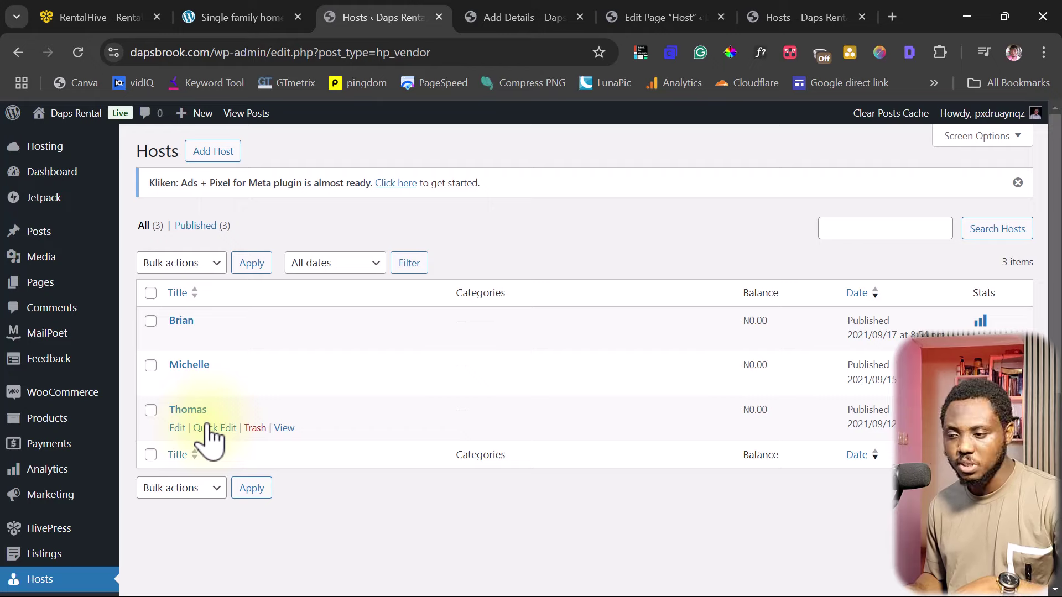
{"action": "left_click", "coordinate": [178, 427]}
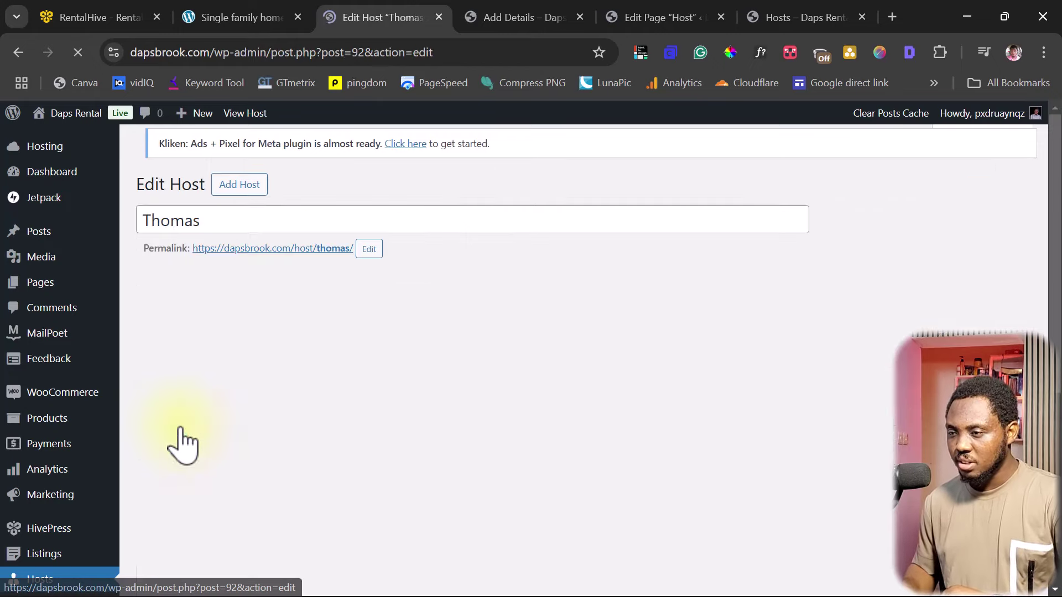
{"action": "scroll", "coordinate": [398, 344], "scroll_direction": "down", "scroll_amount": 8}
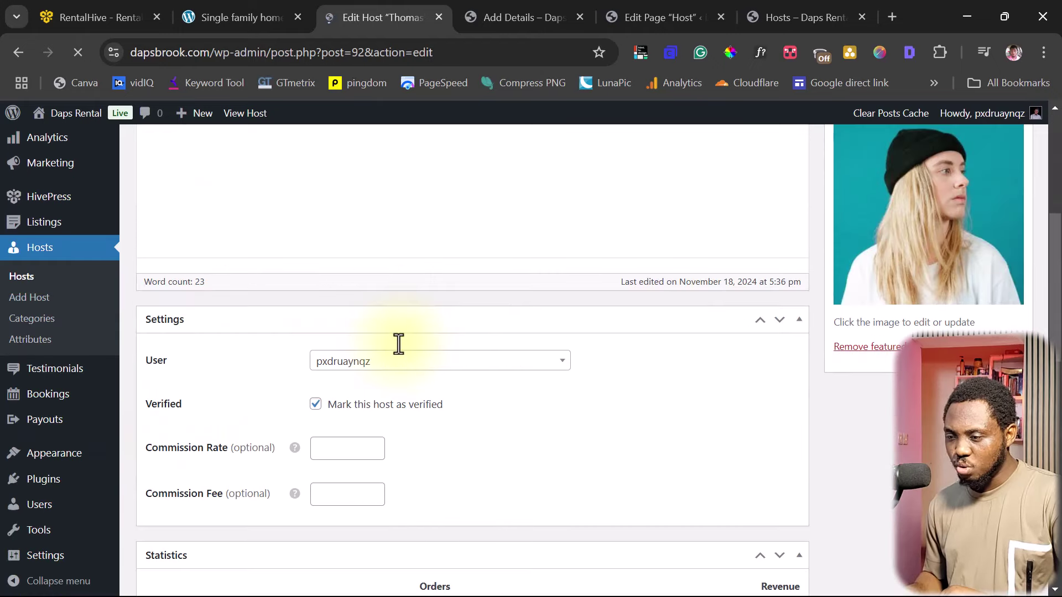
{"action": "scroll", "coordinate": [398, 344], "scroll_direction": "down", "scroll_amount": 2}
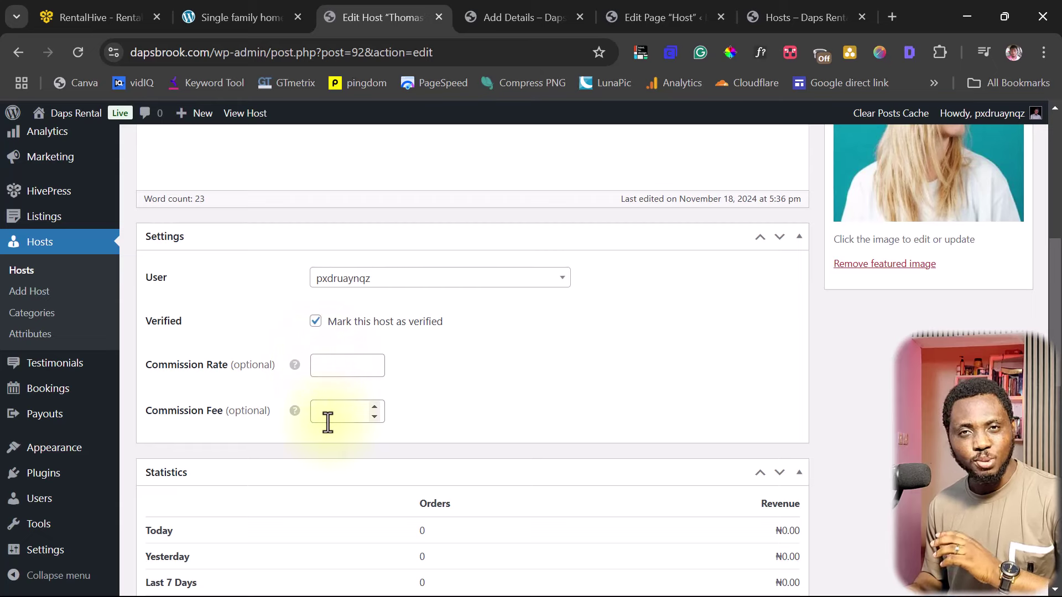
{"action": "left_click", "coordinate": [336, 365]}
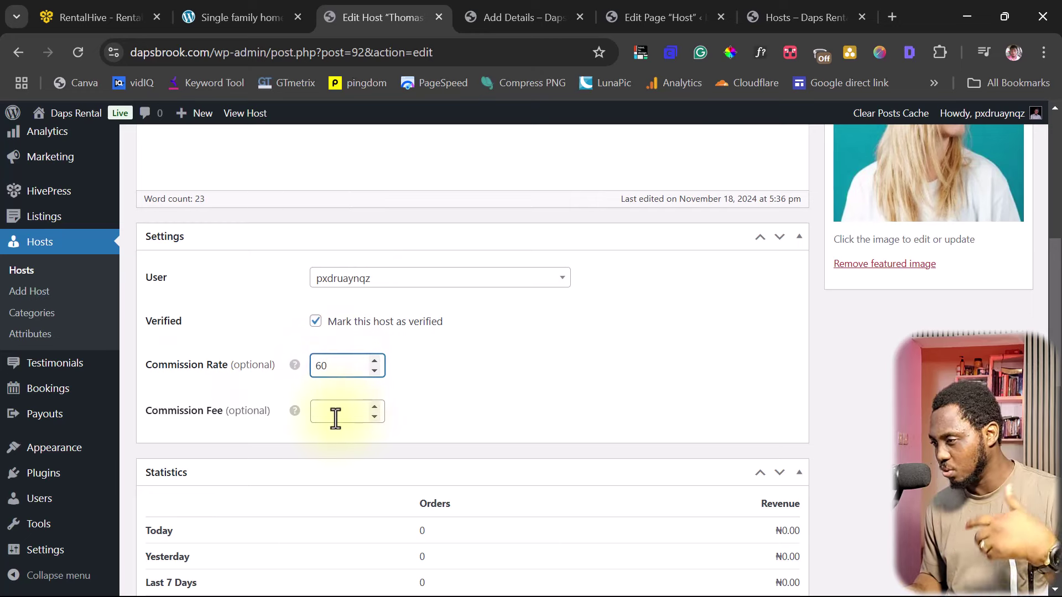
{"action": "scroll", "coordinate": [608, 379], "scroll_direction": "up", "scroll_amount": 2}
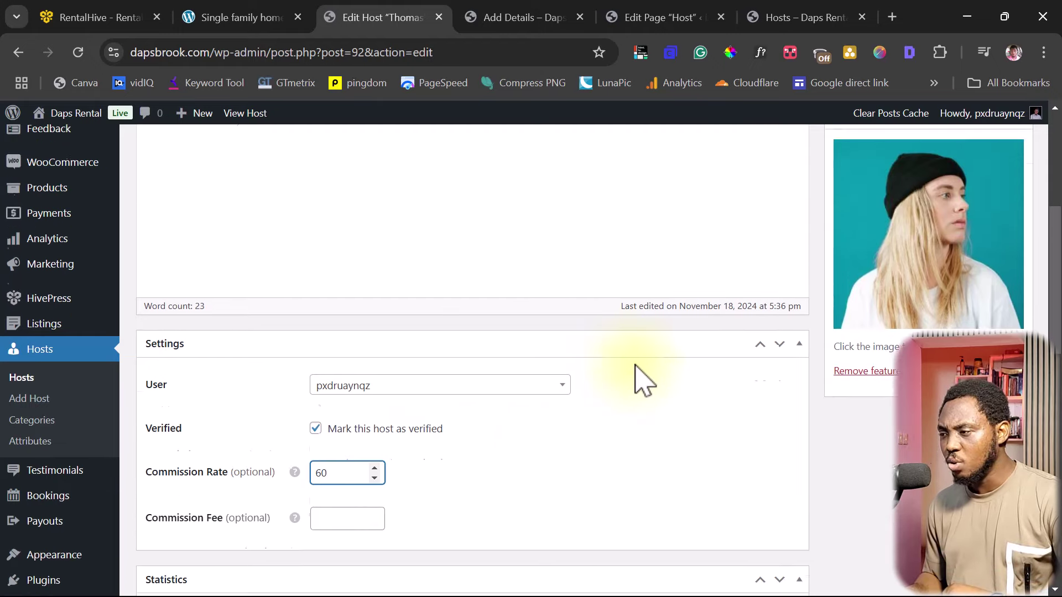
{"action": "scroll", "coordinate": [635, 380], "scroll_direction": "up", "scroll_amount": 5}
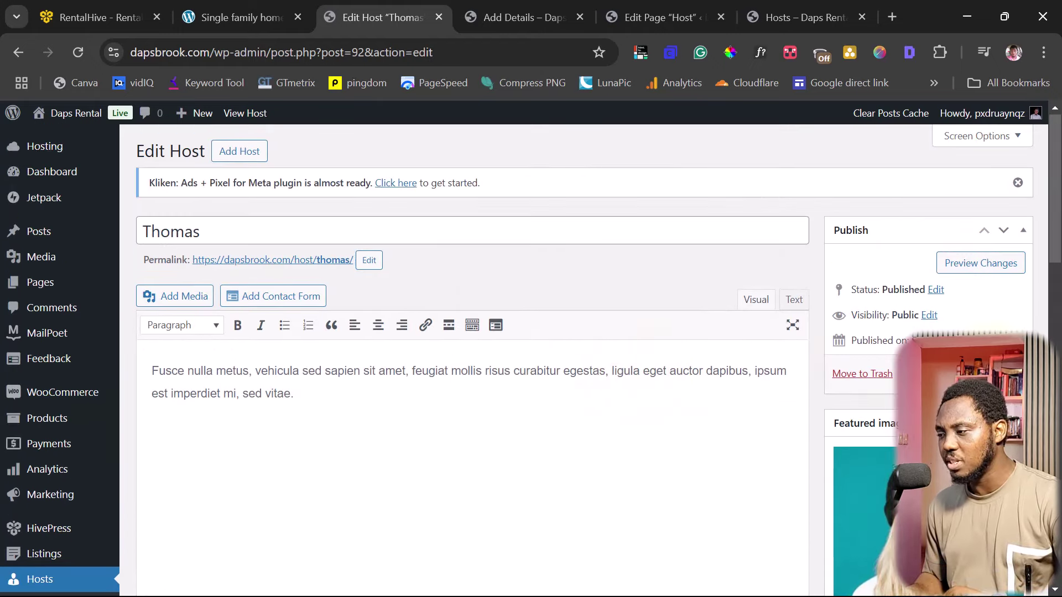
{"action": "left_click", "coordinate": [1002, 374]}
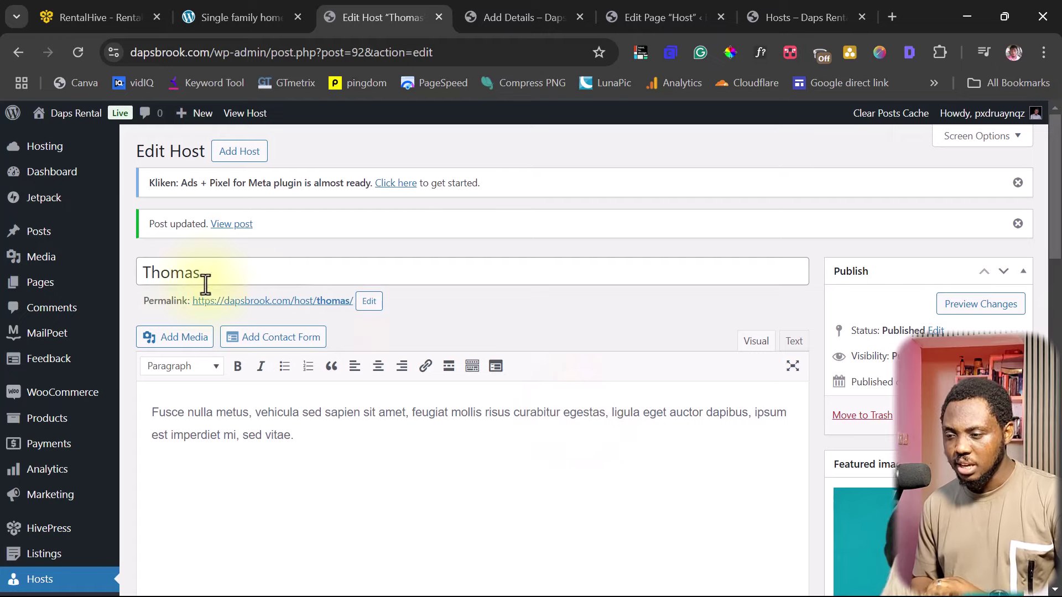
Start a new WooCommerce product named "Montly Paid Listing"
{"action": "scroll", "coordinate": [203, 282], "scroll_direction": "down", "scroll_amount": 3}
{"action": "mouse_move", "coordinate": [53, 241]}
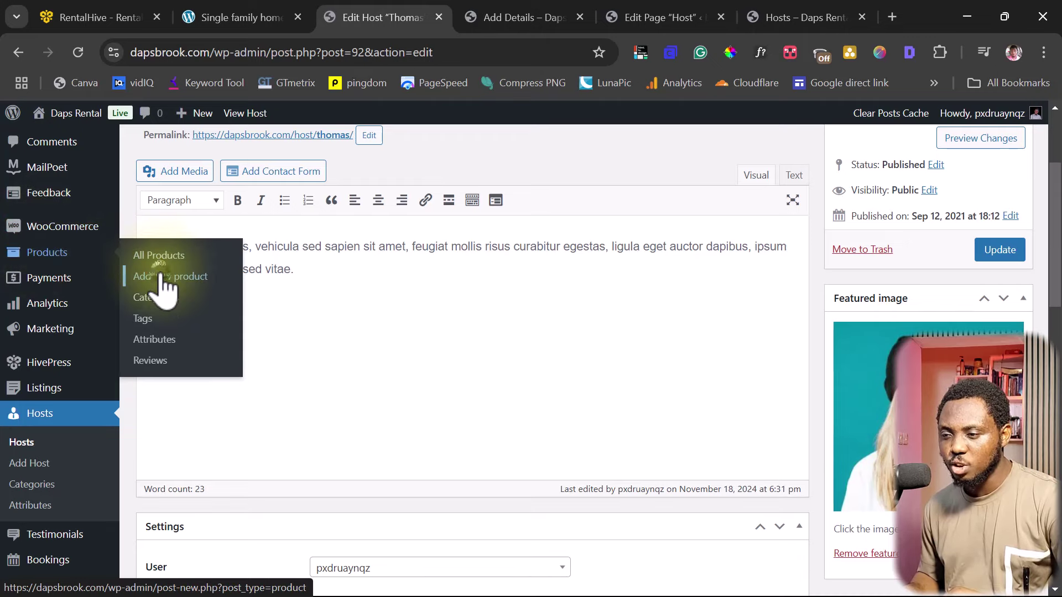
{"action": "left_click", "coordinate": [163, 276]}
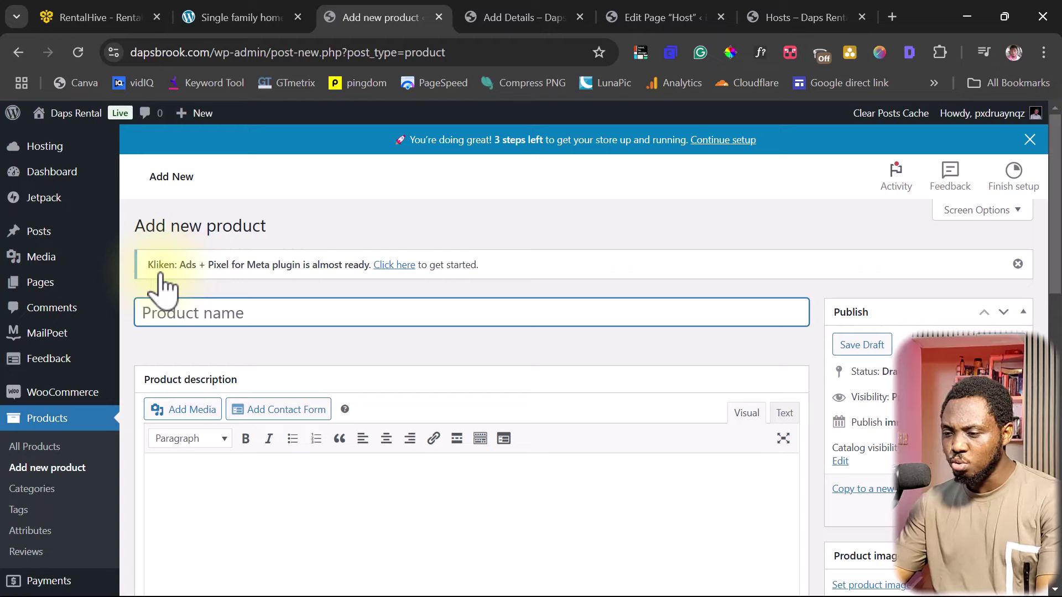
{"action": "type", "text": "Montly Paid Listing"}
Make the product virtual with a regular price of 49 and publish it
{"action": "scroll", "coordinate": [426, 315], "scroll_direction": "down", "scroll_amount": 5}
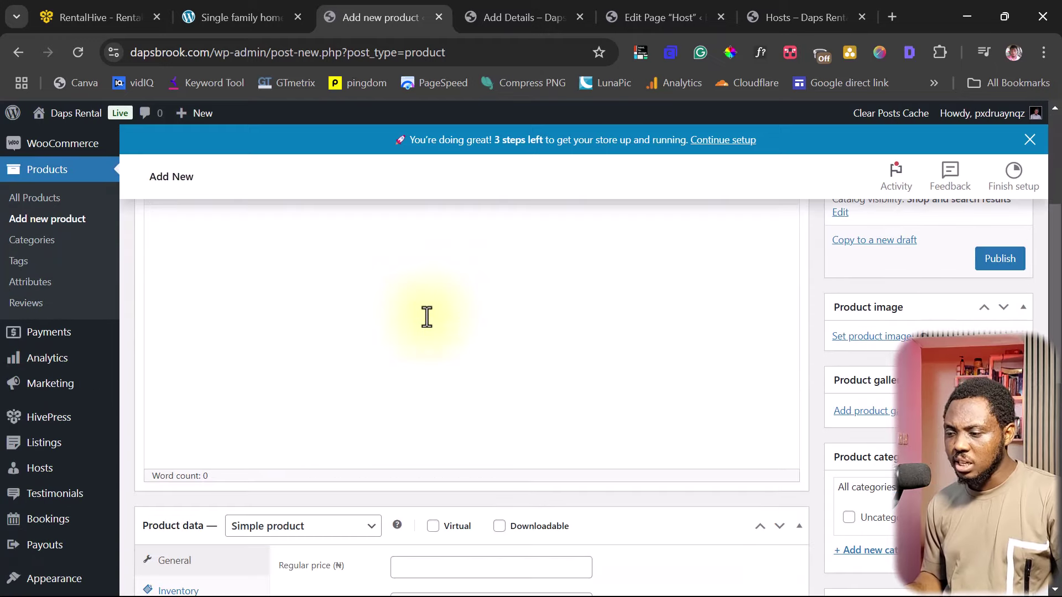
{"action": "scroll", "coordinate": [426, 317], "scroll_direction": "down", "scroll_amount": 5}
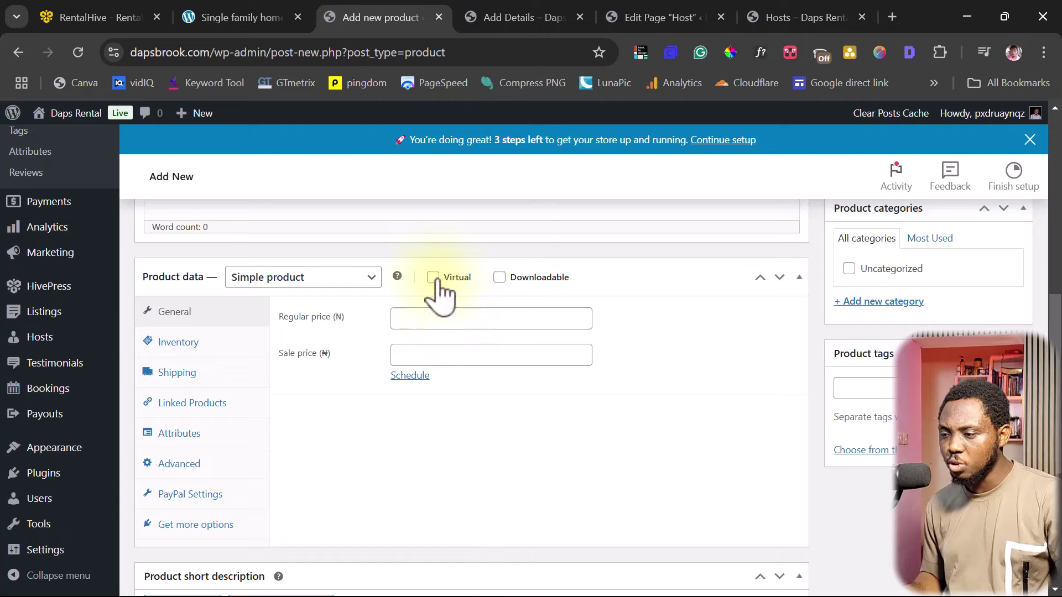
{"action": "left_click", "coordinate": [434, 278]}
{"action": "left_click", "coordinate": [415, 318]}
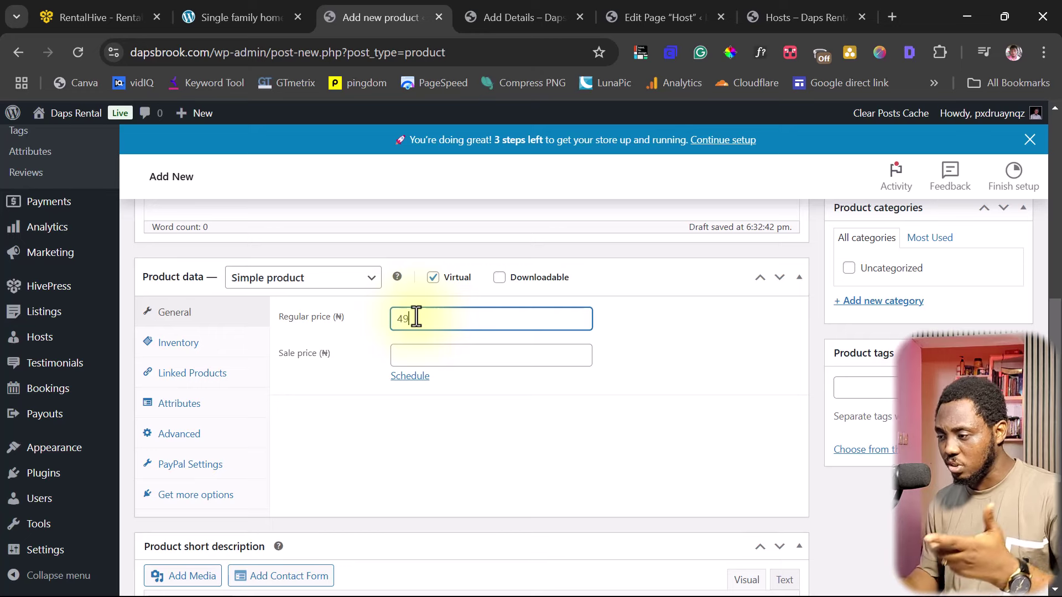
{"action": "scroll", "coordinate": [697, 356], "scroll_direction": "up", "scroll_amount": 8}
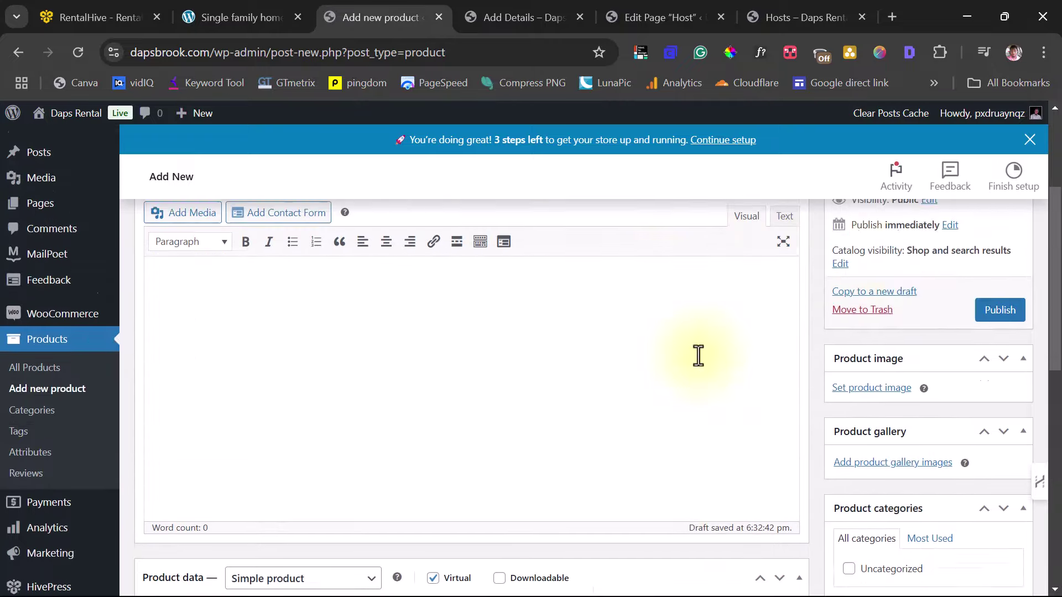
{"action": "left_click", "coordinate": [1000, 425]}
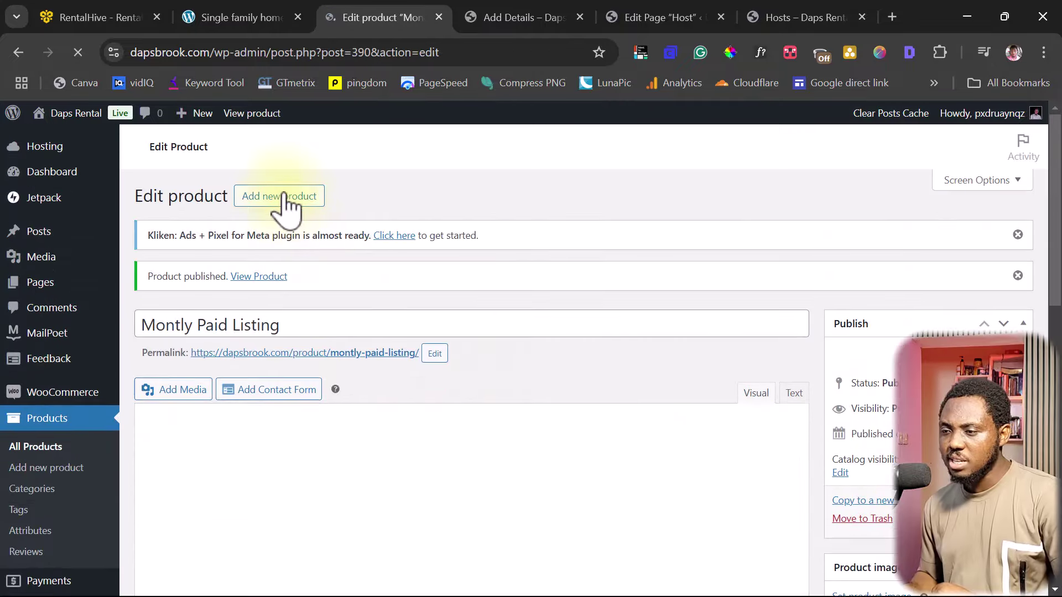
Start another WooCommerce product named "Yearly Paid Listing"
{"action": "left_click", "coordinate": [283, 195]}
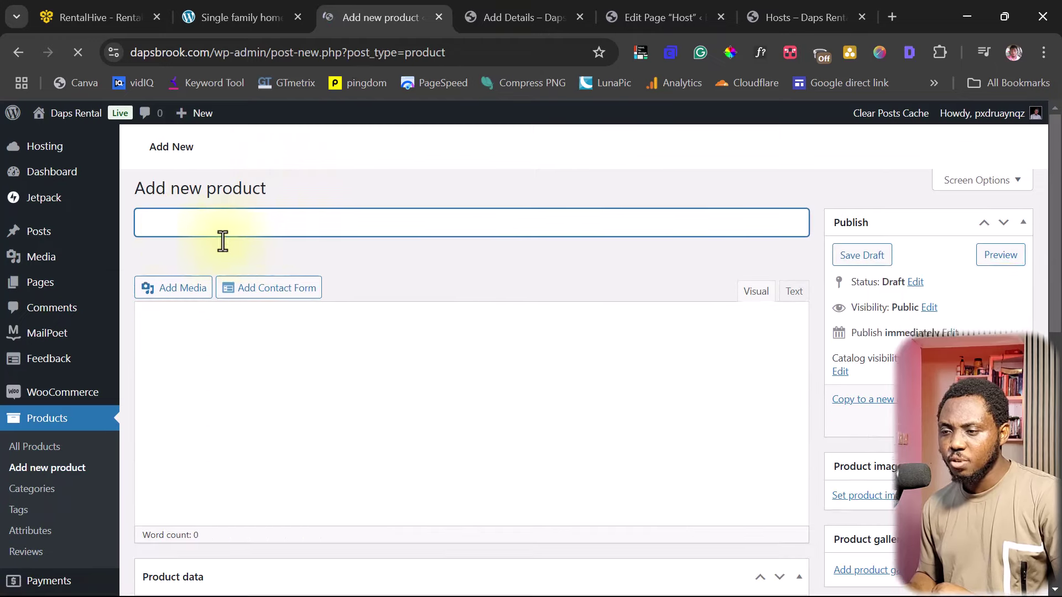
{"action": "left_click", "coordinate": [148, 229]}
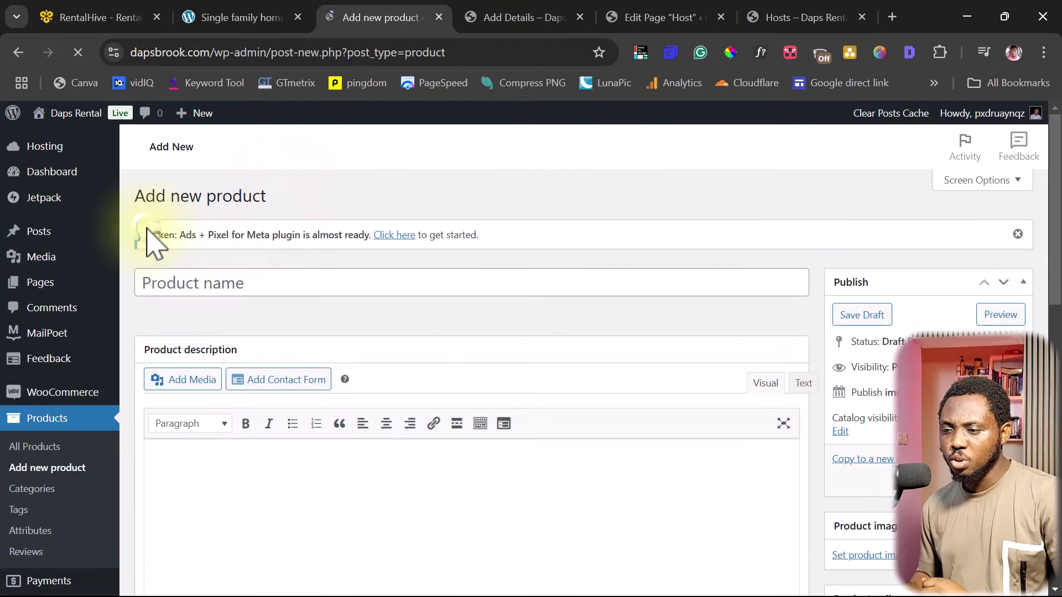
{"action": "left_click", "coordinate": [180, 285]}
{"action": "type", "text": "Yearly Paid Listing"}
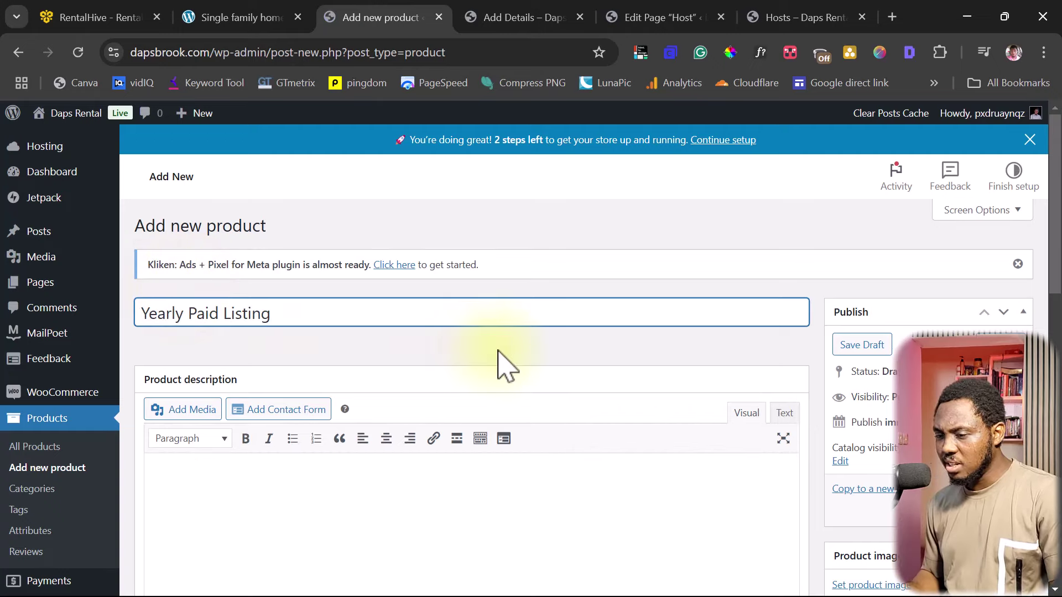
Set the yearly product's regular price to 99 and publish it
{"action": "scroll", "coordinate": [497, 367], "scroll_direction": "down", "scroll_amount": 7}
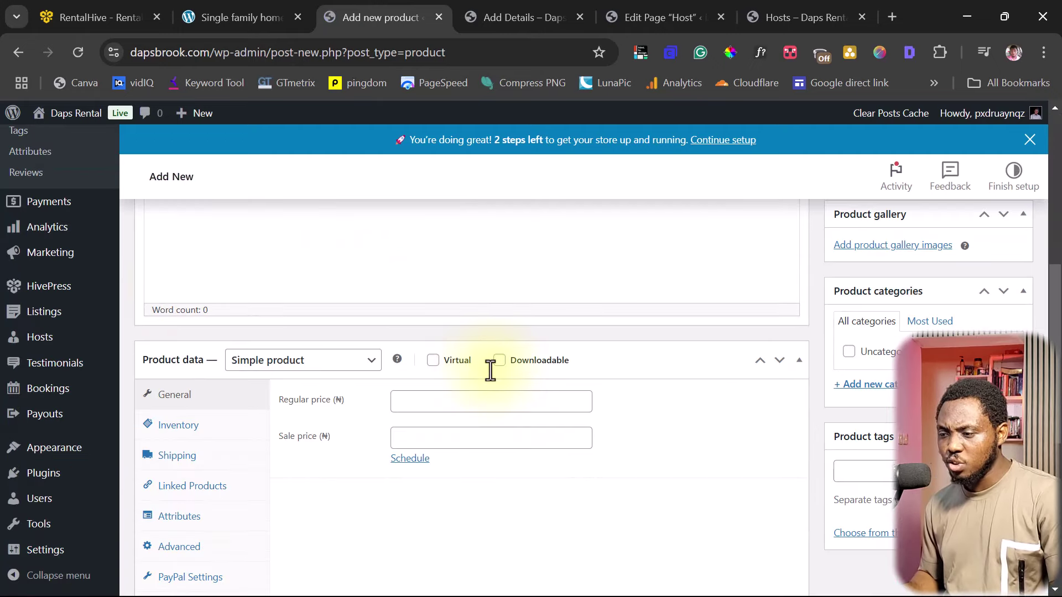
{"action": "left_click", "coordinate": [407, 401]}
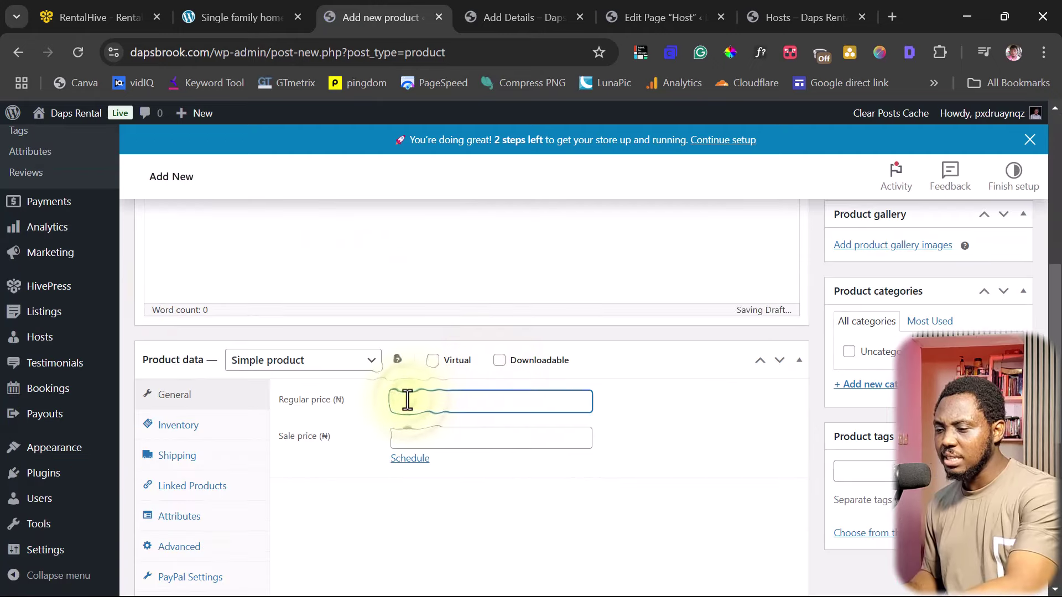
{"action": "type", "text": "99"}
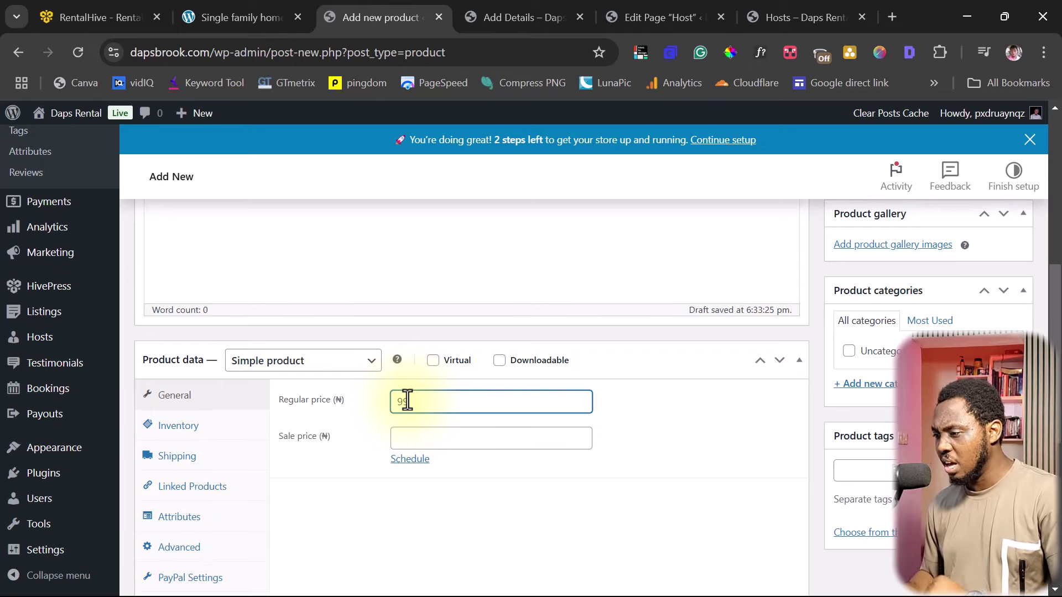
{"action": "scroll", "coordinate": [606, 407], "scroll_direction": "up", "scroll_amount": 5}
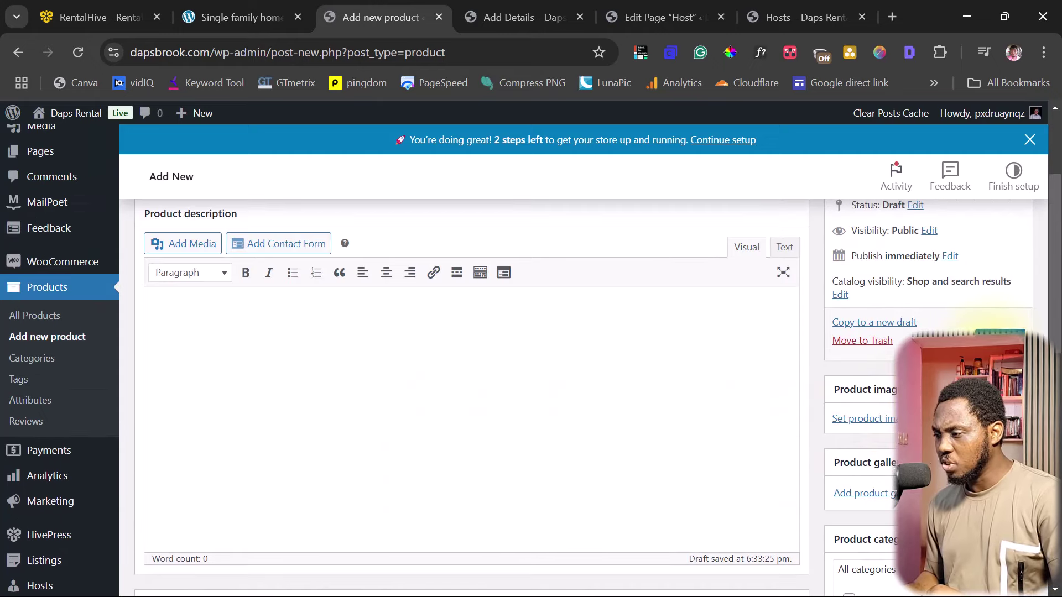
{"action": "left_click", "coordinate": [992, 340]}
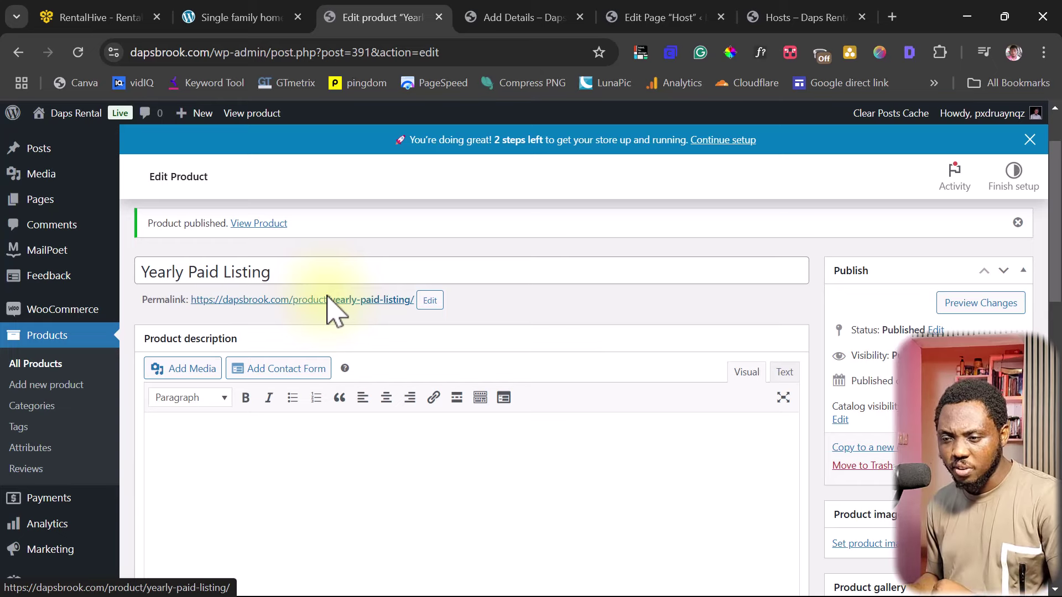
Create a new listing package in the HivePress listings section with the title "Monthly Listing"
{"action": "scroll", "coordinate": [321, 312], "scroll_direction": "down", "scroll_amount": 5}
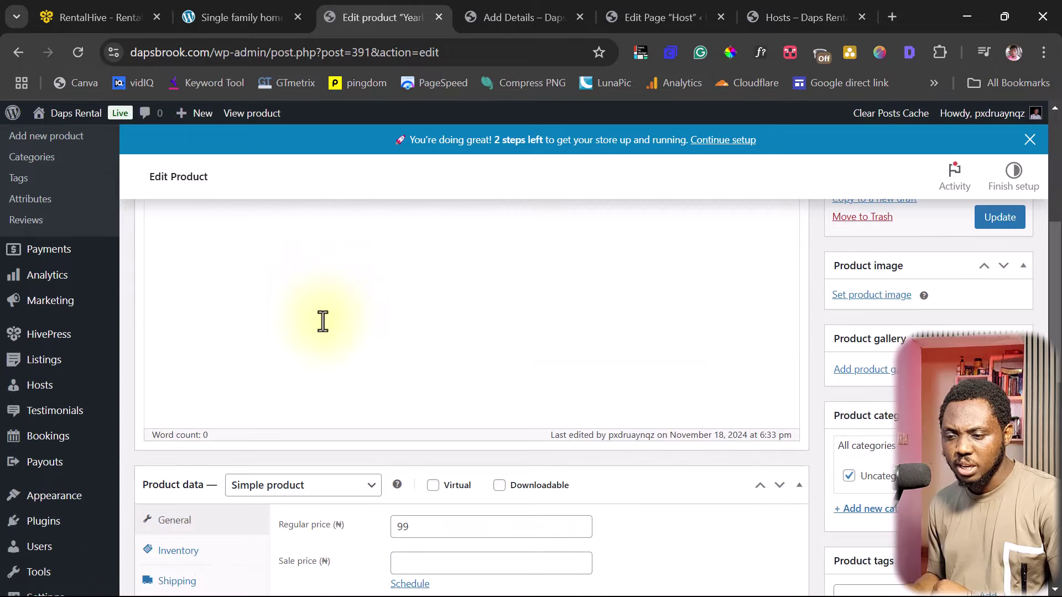
{"action": "mouse_move", "coordinate": [51, 315]}
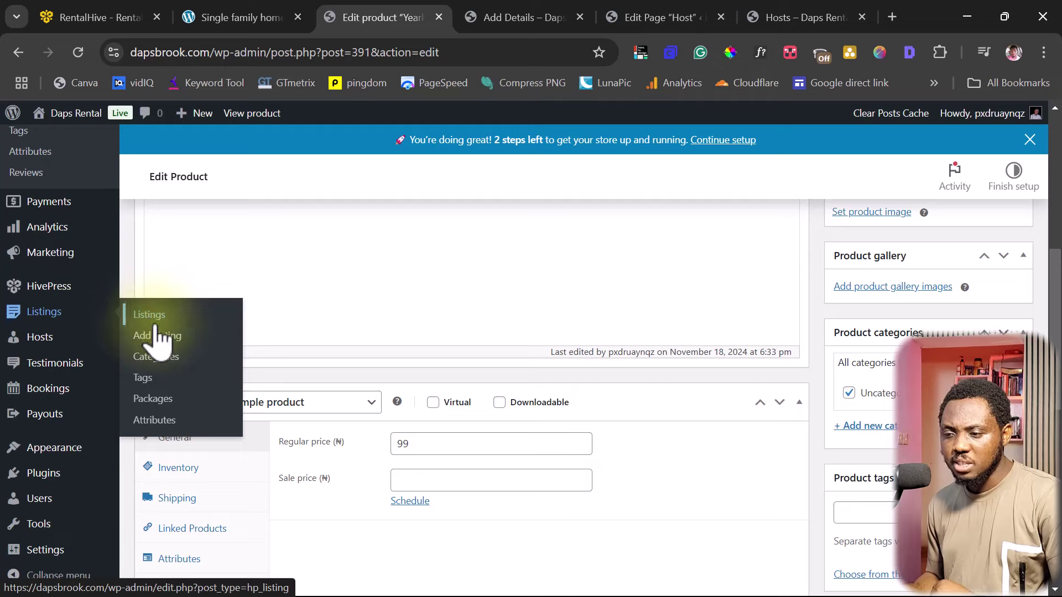
{"action": "left_click", "coordinate": [148, 399]}
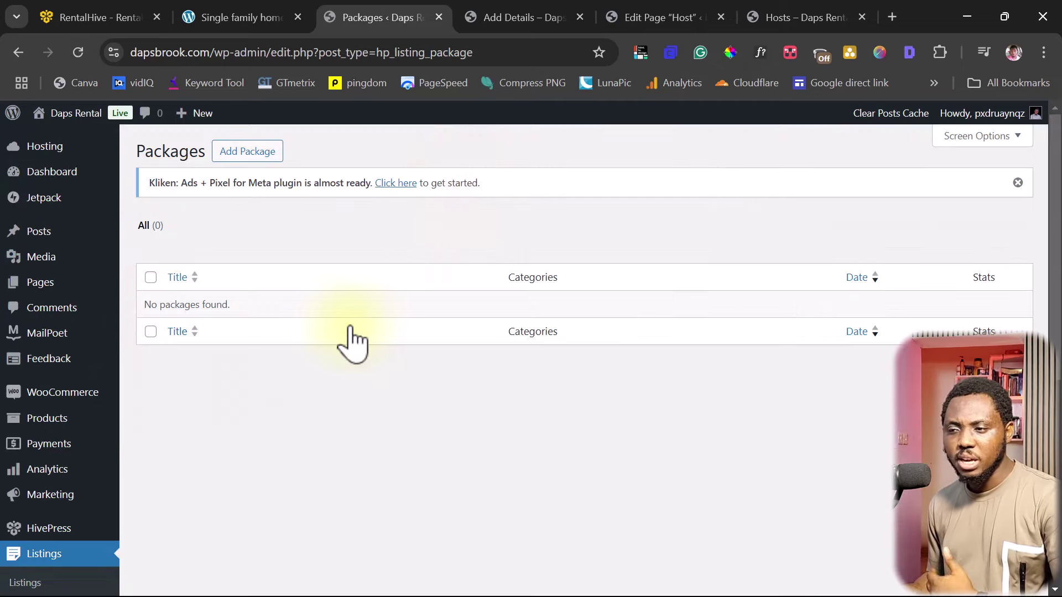
{"action": "left_click", "coordinate": [245, 154]}
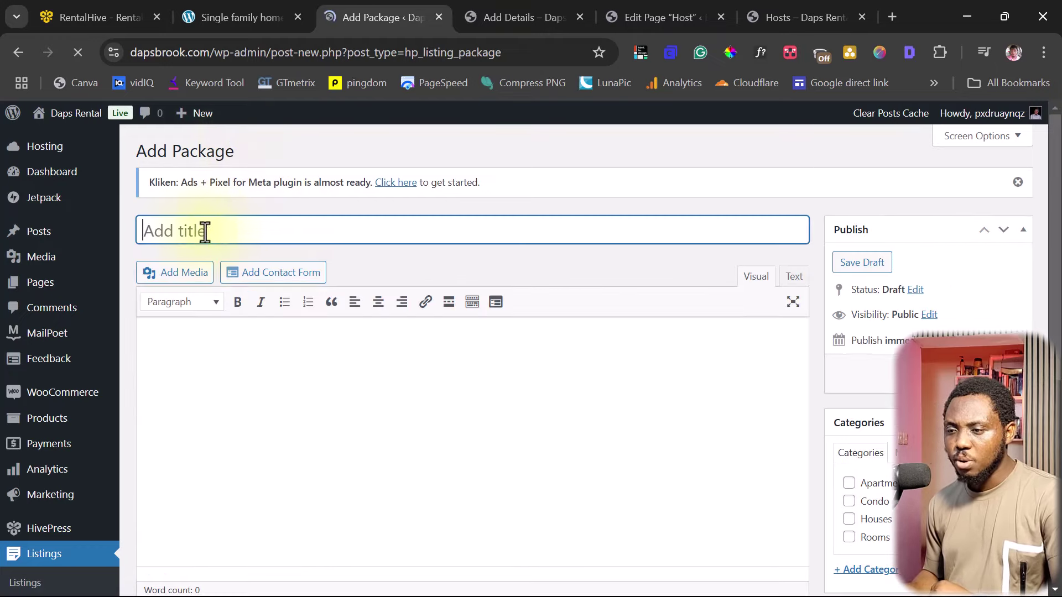
{"action": "type", "text": "Monthly Listing"}
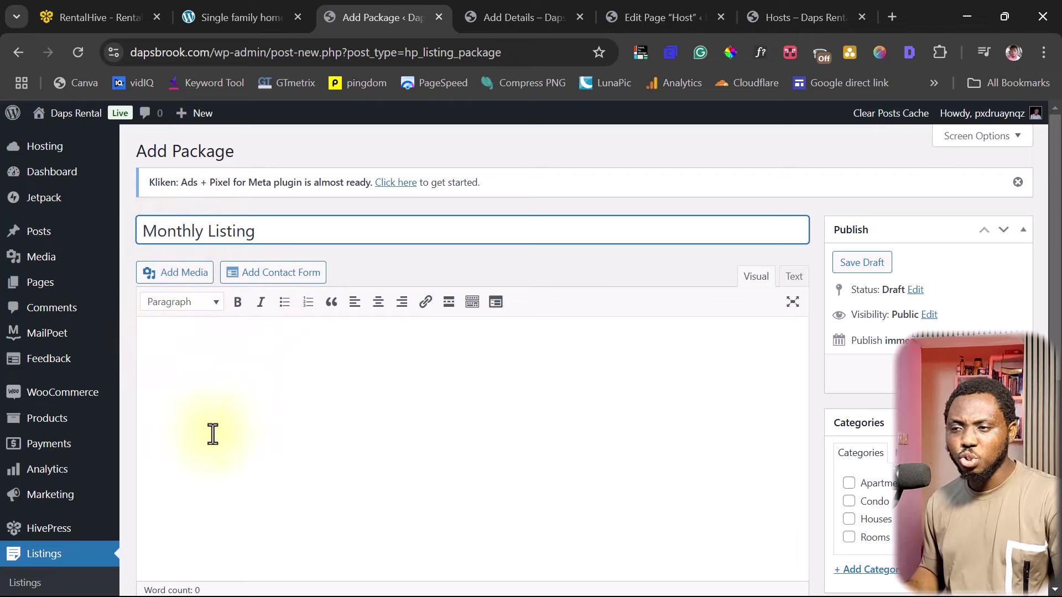
Fill the package description with the bulleted hosting feature list, from "100 websites" to "Free automatic website migration"
{"action": "scroll", "coordinate": [182, 348], "scroll_direction": "down", "scroll_amount": 1}
{"action": "left_click", "coordinate": [185, 265]}
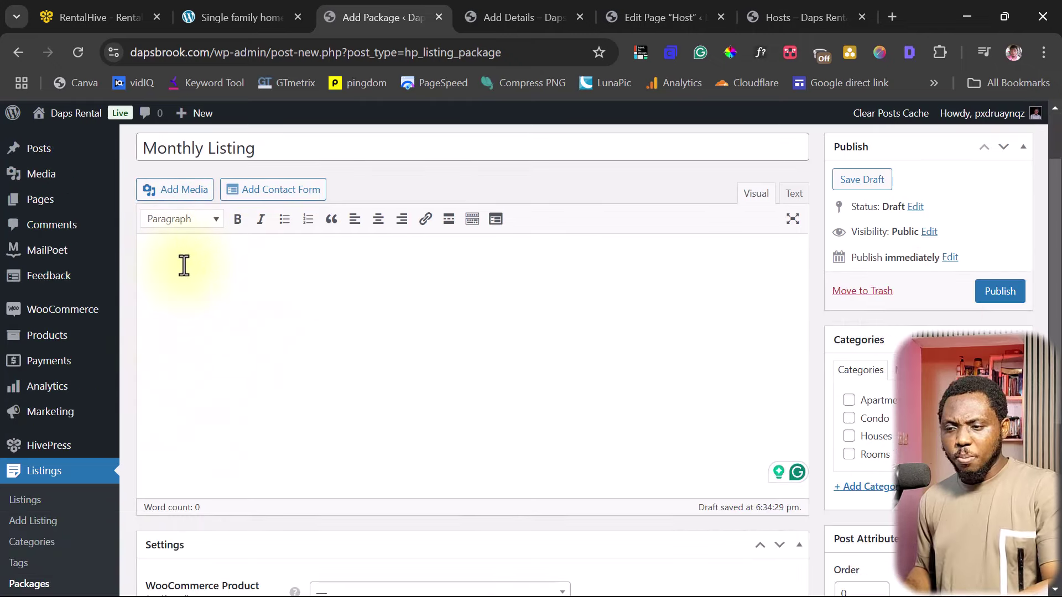
{"action": "type", "text": "100 websites Managed WordPress Hosting 100 GB SSD storage Hostinger Website Builder Free domain (US$ 9.99 value) Free automatic website migration"}
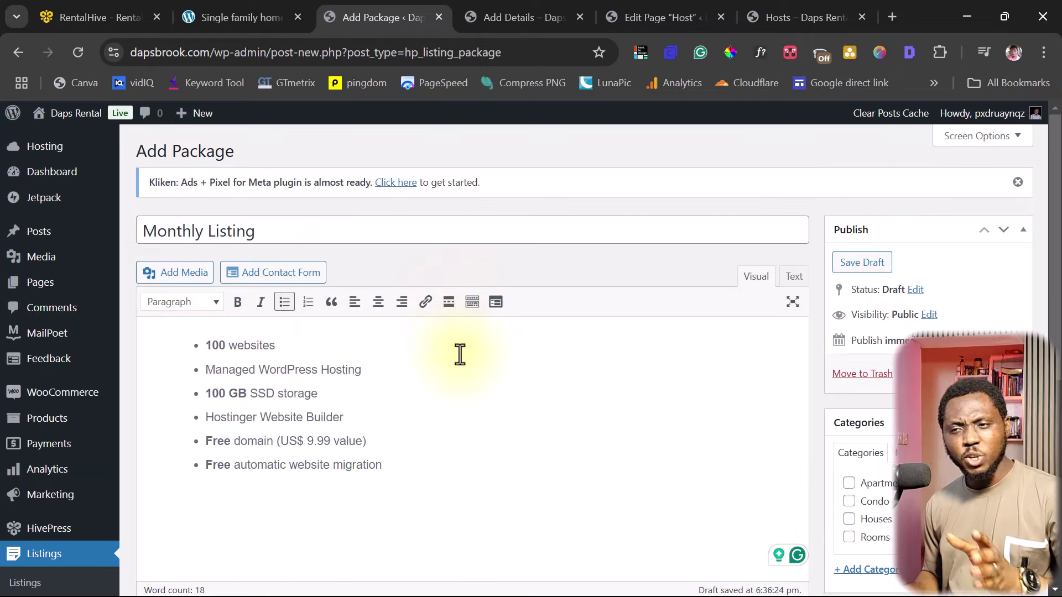
Link the Monthly Listing package to the WooCommerce product "Montly Paid Listing"
{"action": "scroll", "coordinate": [476, 365], "scroll_direction": "down", "scroll_amount": 6}
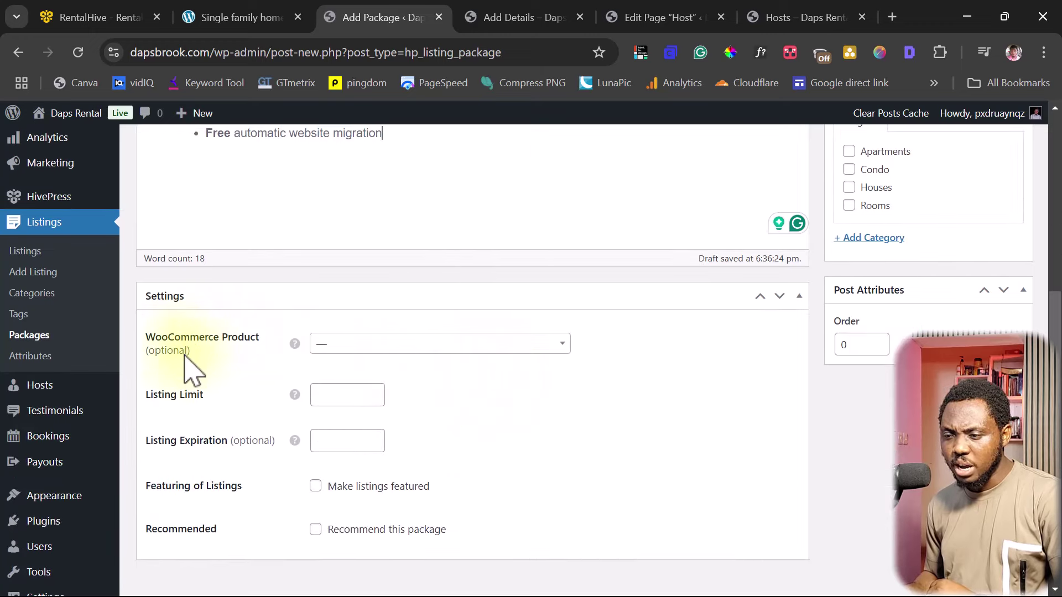
{"action": "left_click", "coordinate": [372, 347]}
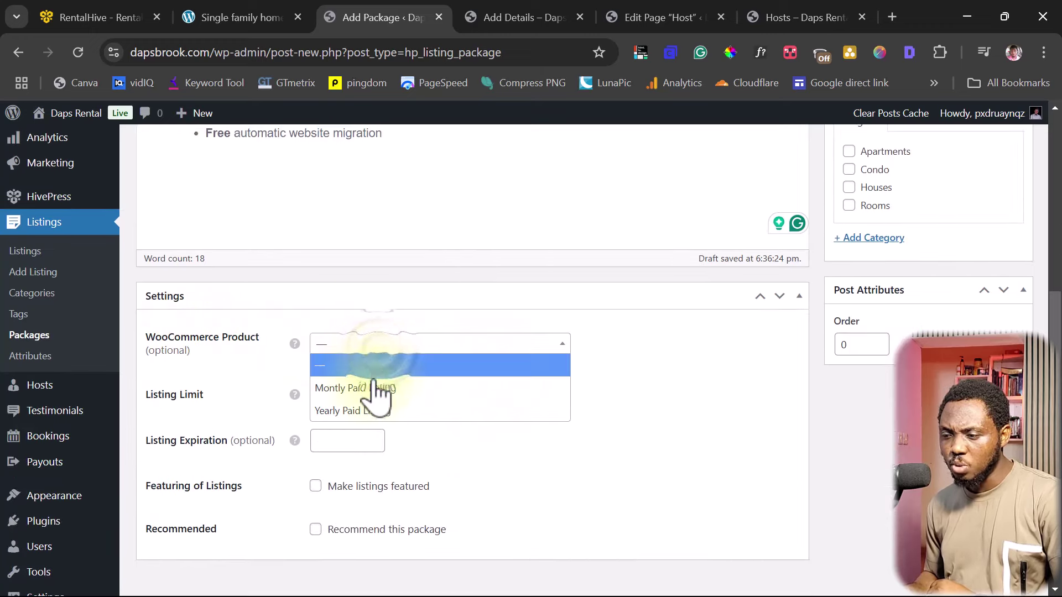
{"action": "left_click", "coordinate": [334, 389]}
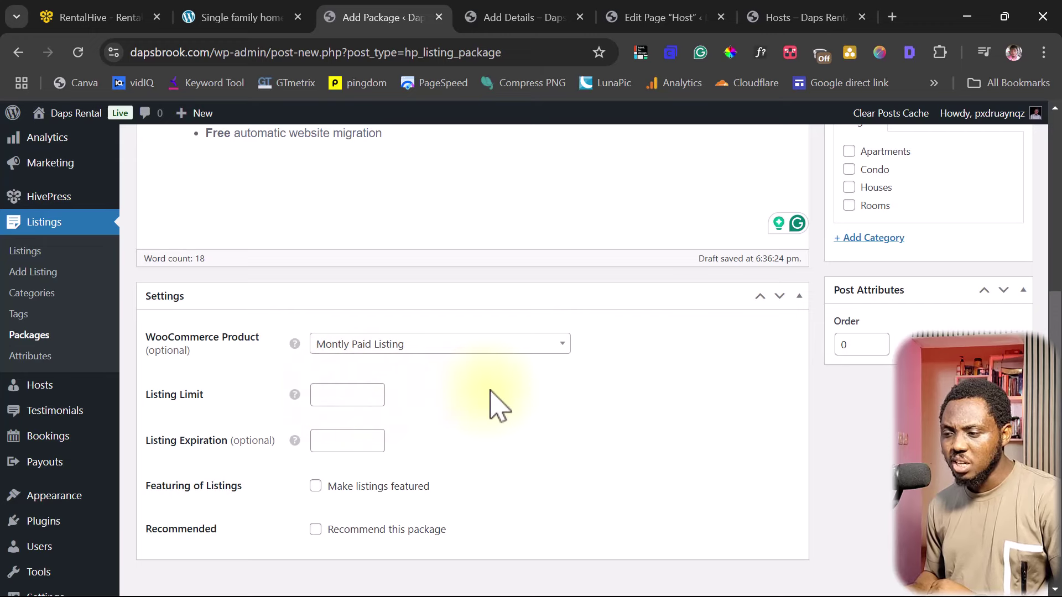
Set the monthly package's listing limit to 10 and its listing expiration to 30
{"action": "scroll", "coordinate": [417, 339], "scroll_direction": "down", "scroll_amount": 1}
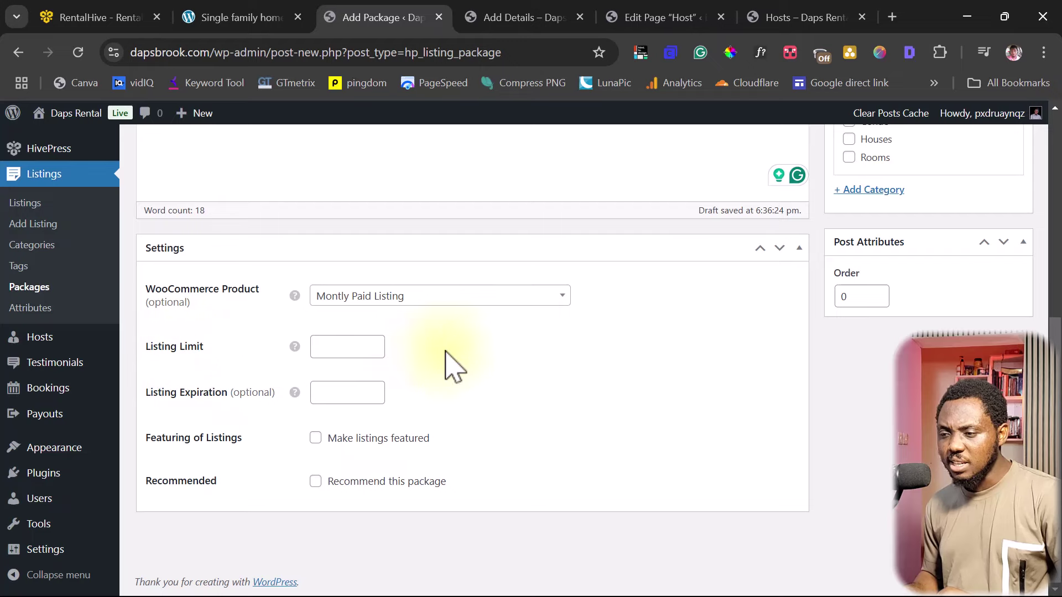
{"action": "scroll", "coordinate": [451, 362], "scroll_direction": "up", "scroll_amount": 6}
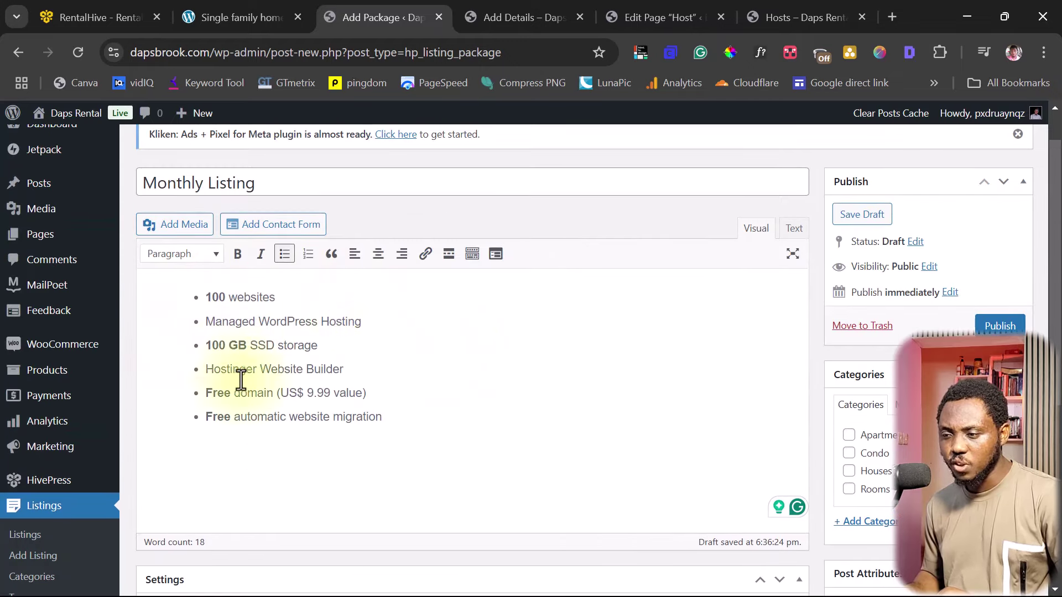
{"action": "scroll", "coordinate": [549, 379], "scroll_direction": "down", "scroll_amount": 7}
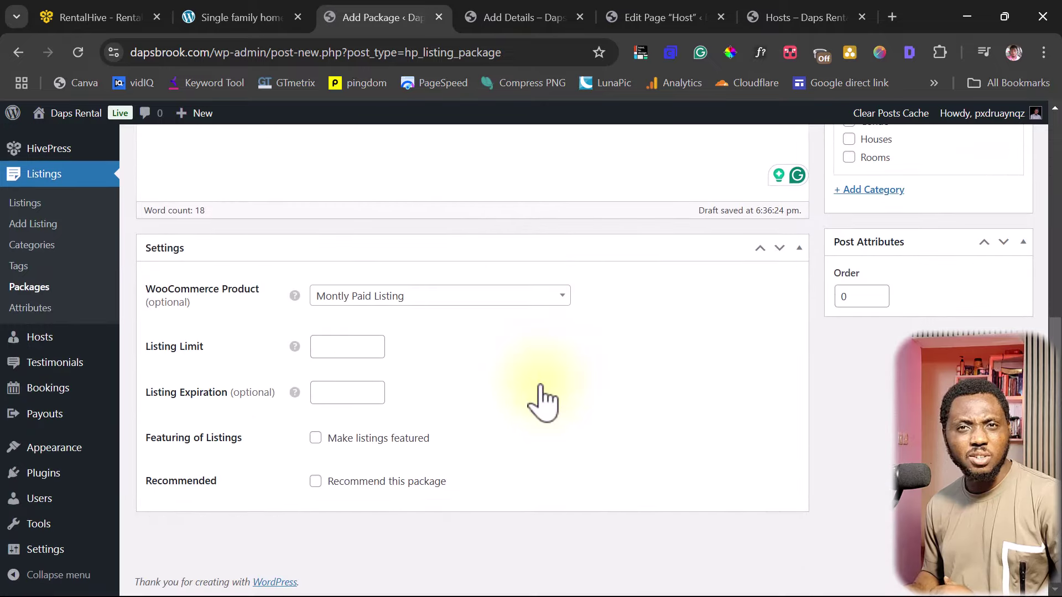
{"action": "left_click", "coordinate": [335, 350]}
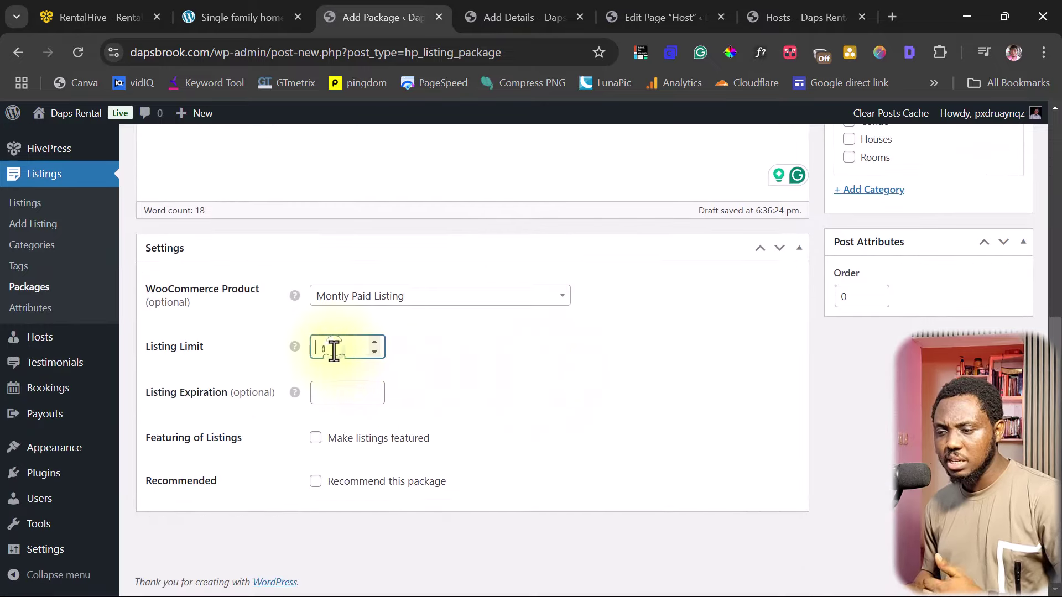
{"action": "type", "text": "10"}
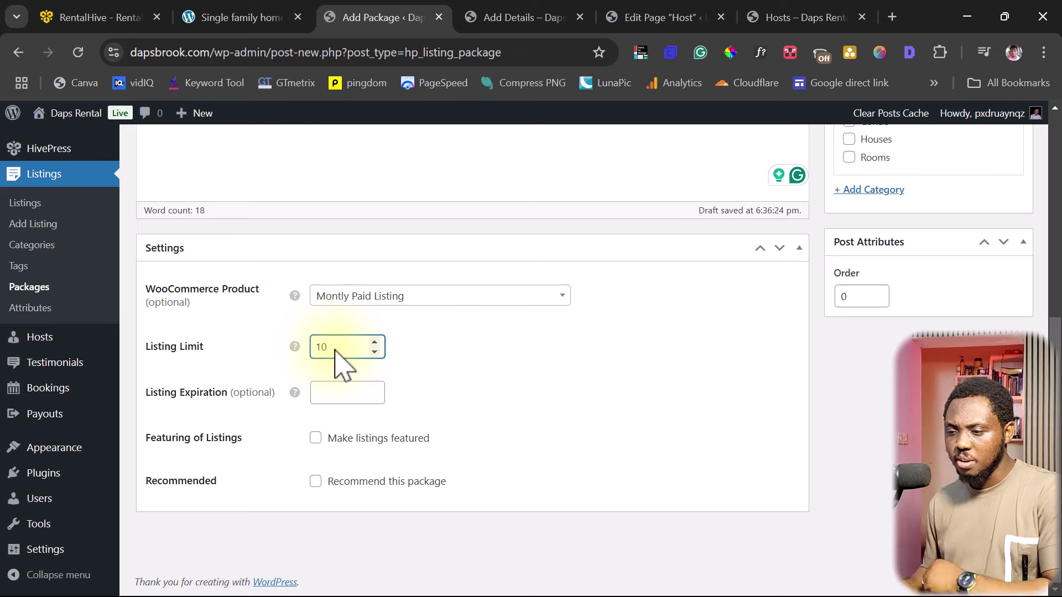
{"action": "left_click", "coordinate": [337, 396]}
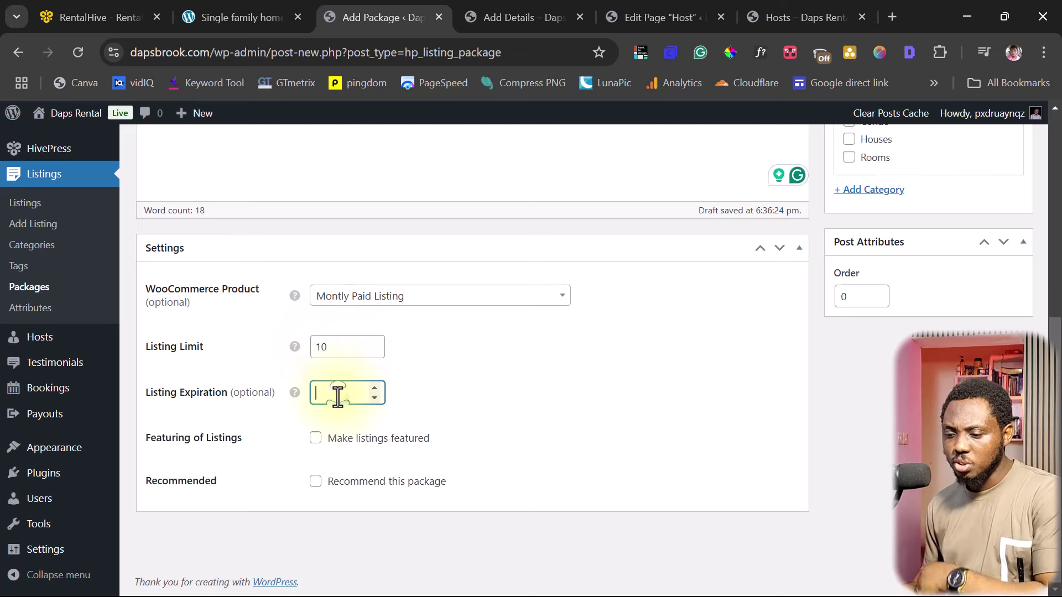
{"action": "type", "text": "30"}
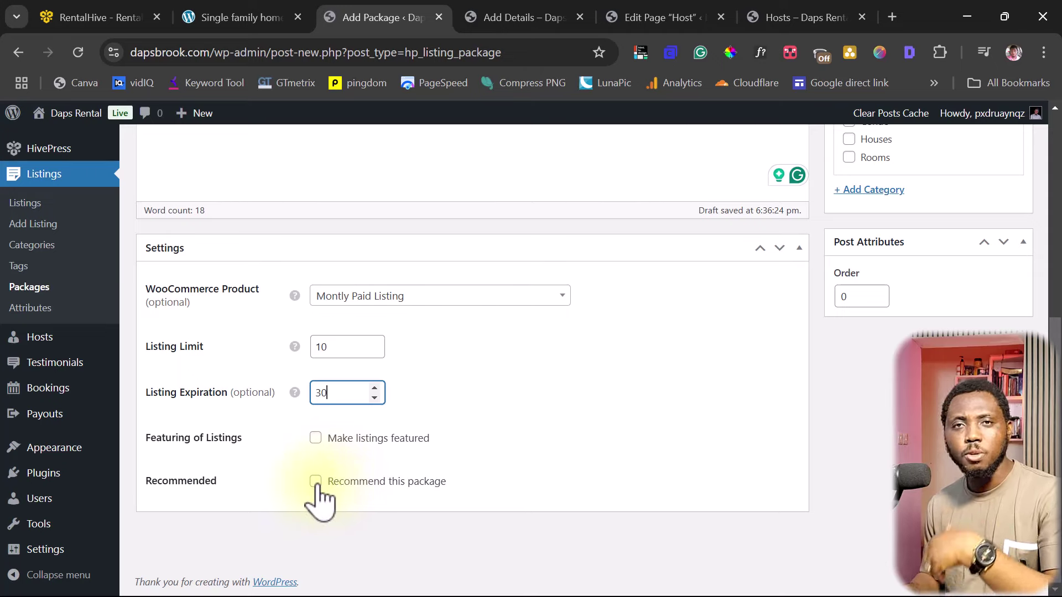
Assign the package to the Apartments, Condo, Houses and Rooms categories and publish it
{"action": "scroll", "coordinate": [796, 470], "scroll_direction": "up", "scroll_amount": 3}
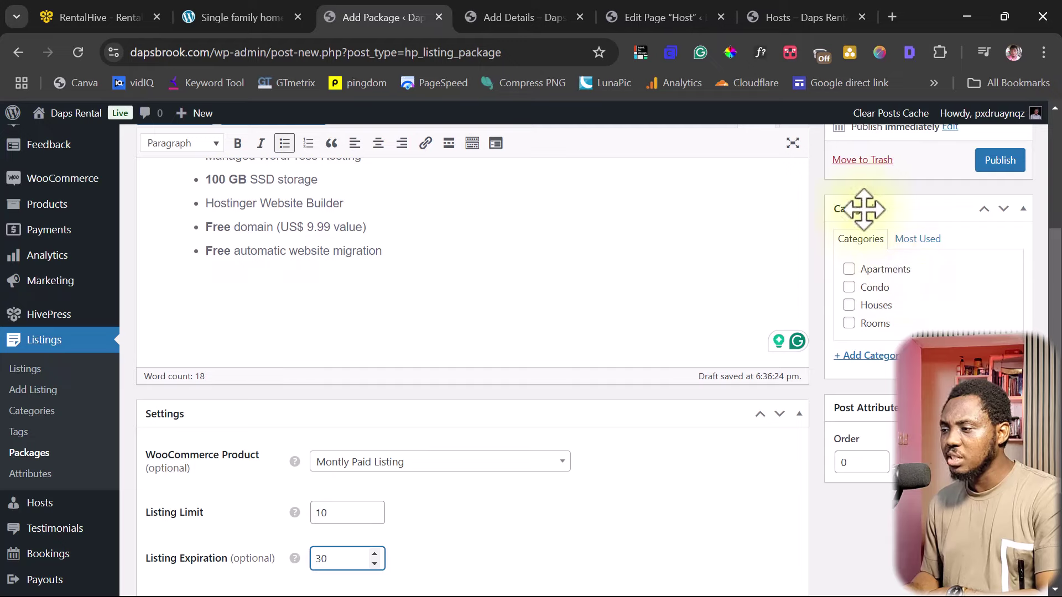
{"action": "scroll", "coordinate": [350, 432], "scroll_direction": "up", "scroll_amount": 4}
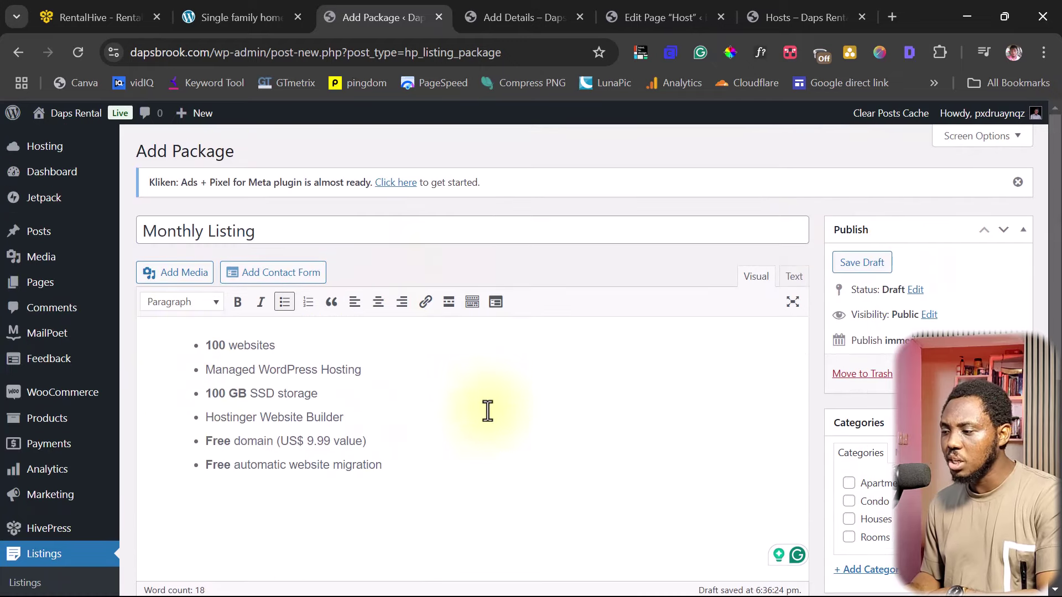
{"action": "scroll", "coordinate": [562, 457], "scroll_direction": "down", "scroll_amount": 3}
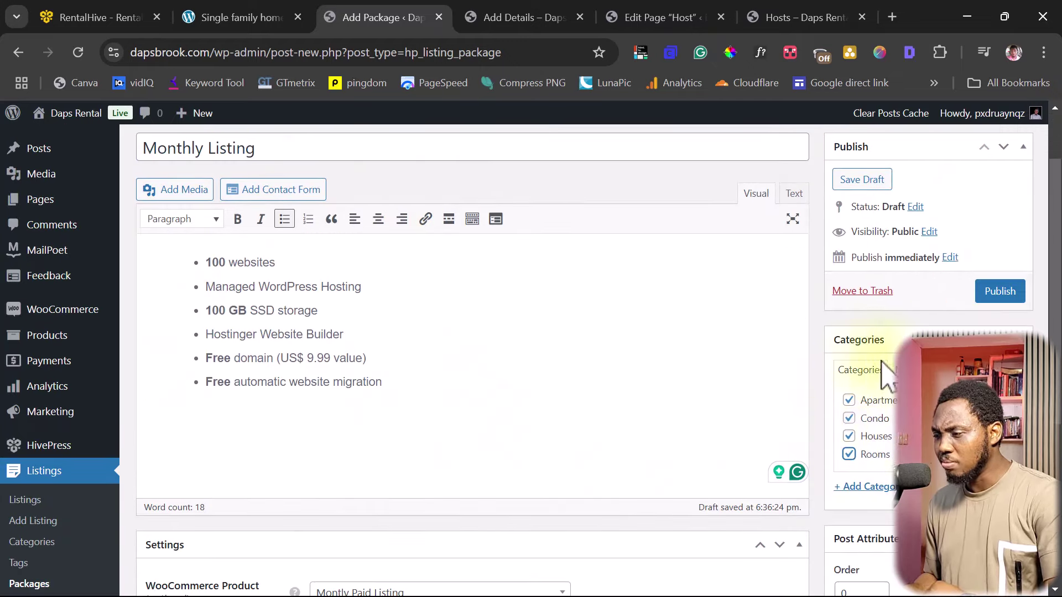
{"action": "left_click", "coordinate": [993, 296]}
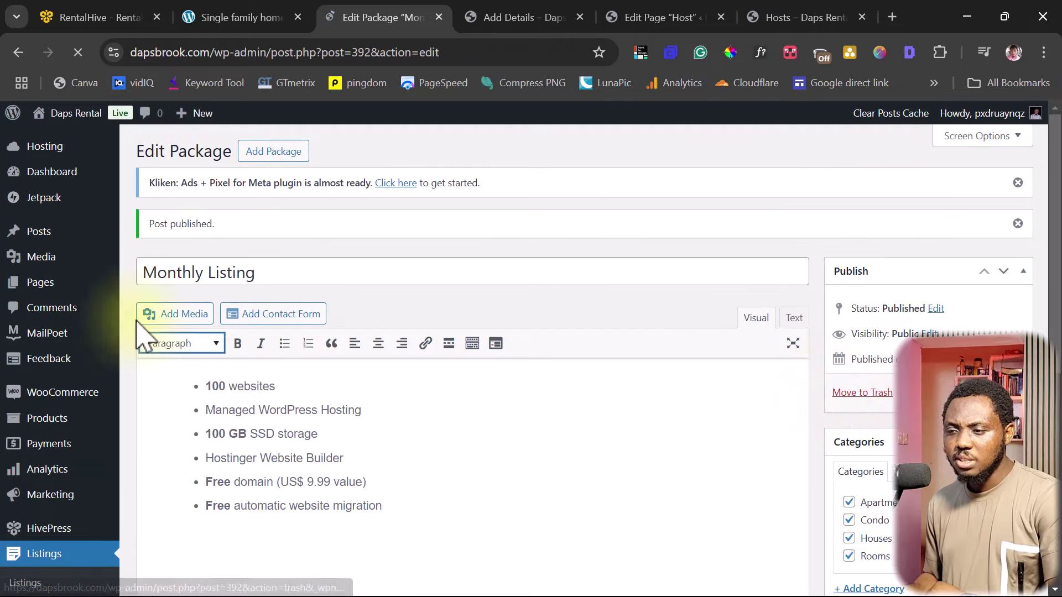
Create another listing package titled "Yearly Package" with the same bulleted hosting feature list as its description
{"action": "left_click", "coordinate": [275, 152]}
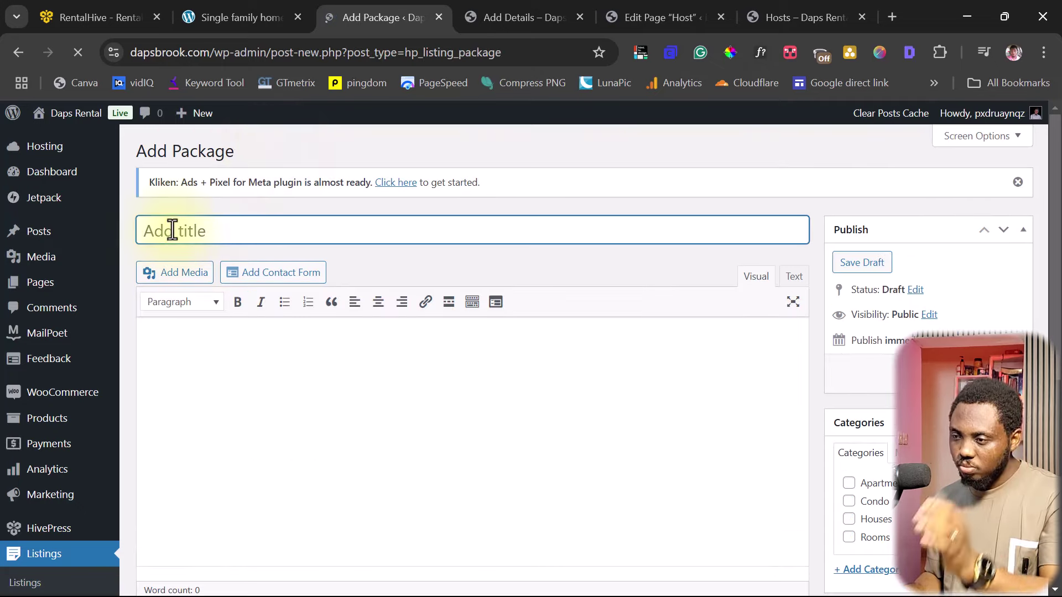
{"action": "type", "text": "Yearly Package"}
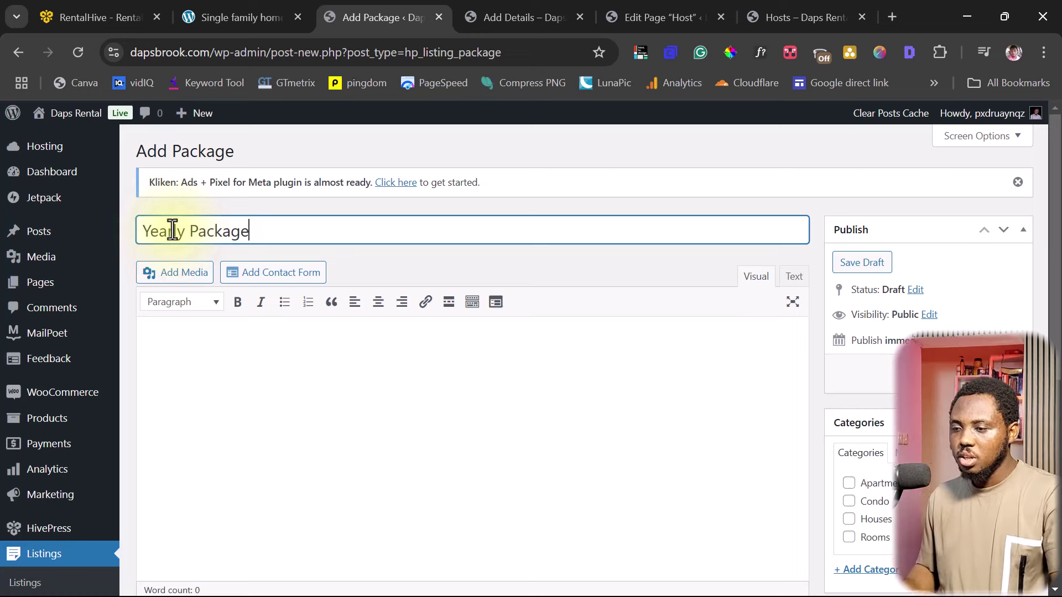
{"action": "left_click", "coordinate": [171, 339]}
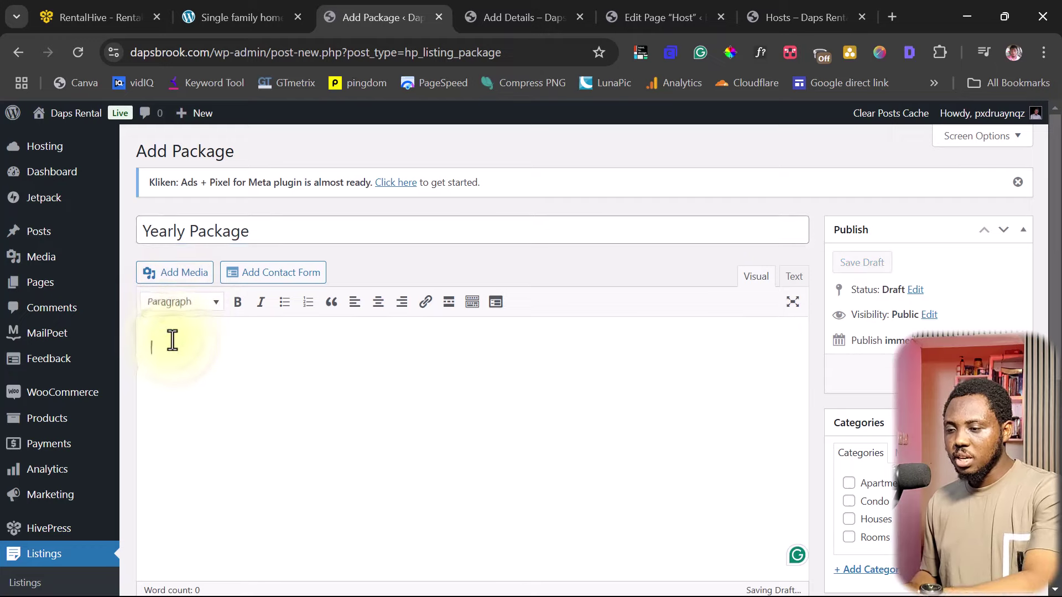
{"action": "type", "text": "100 websites Managed WordPress Hosting 100 GB SSD storage Hostinger Website Builder Free domain (US$ 9.99 value) Free automatic website migration"}
Link the yearly package to the WooCommerce product "Yearly Paid Listing"
{"action": "scroll", "coordinate": [417, 360], "scroll_direction": "down", "scroll_amount": 7}
{"action": "left_click", "coordinate": [375, 298]}
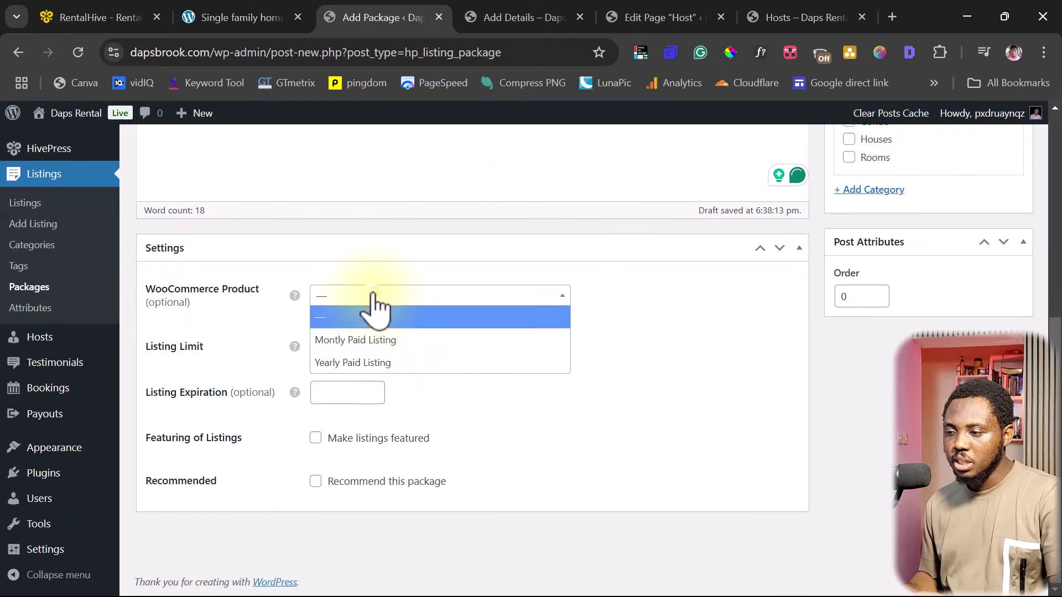
{"action": "left_click", "coordinate": [347, 362]}
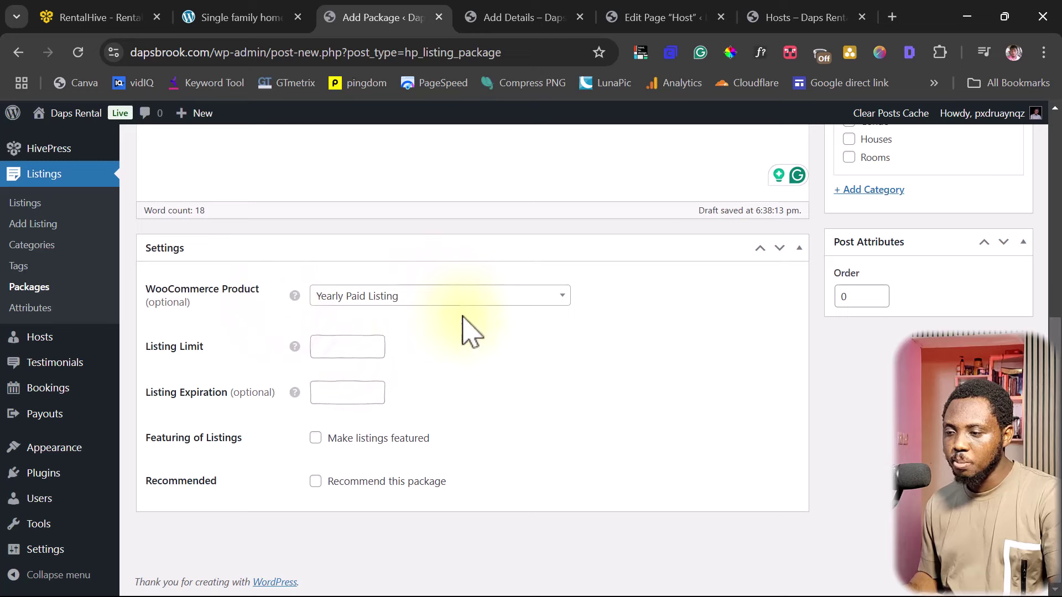
Set the yearly package's listing limit to 100 and listing expiration to 365, with its listings made featured
{"action": "left_click", "coordinate": [325, 349]}
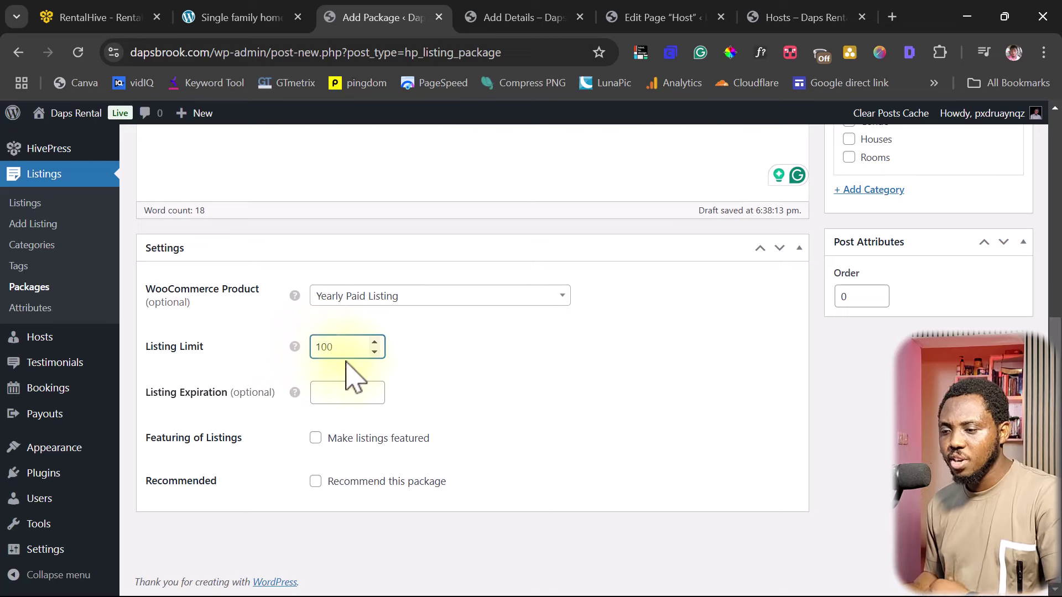
{"action": "left_click", "coordinate": [329, 396]}
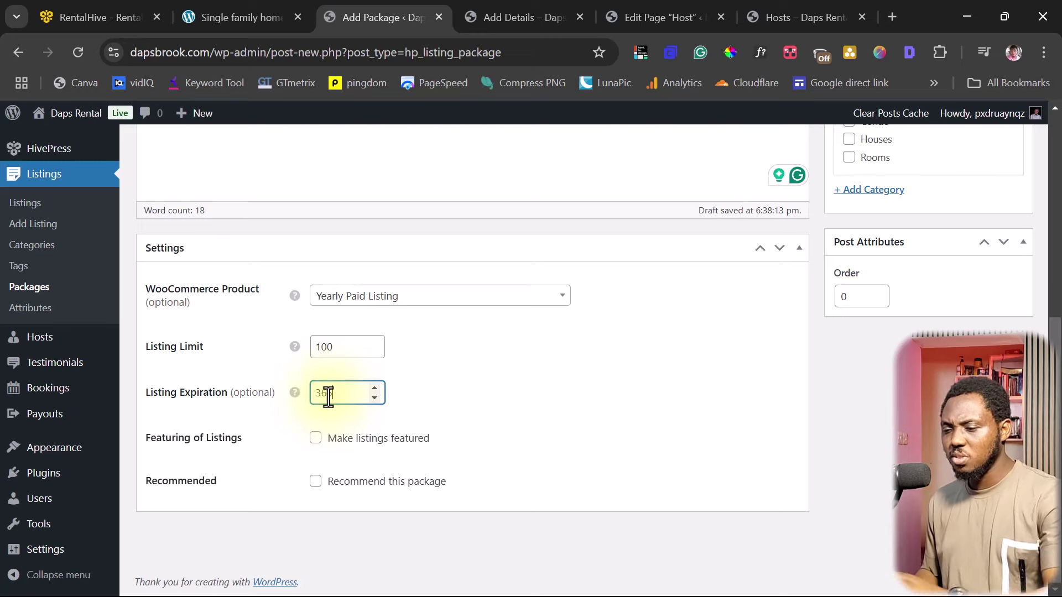
{"action": "type", "text": "365"}
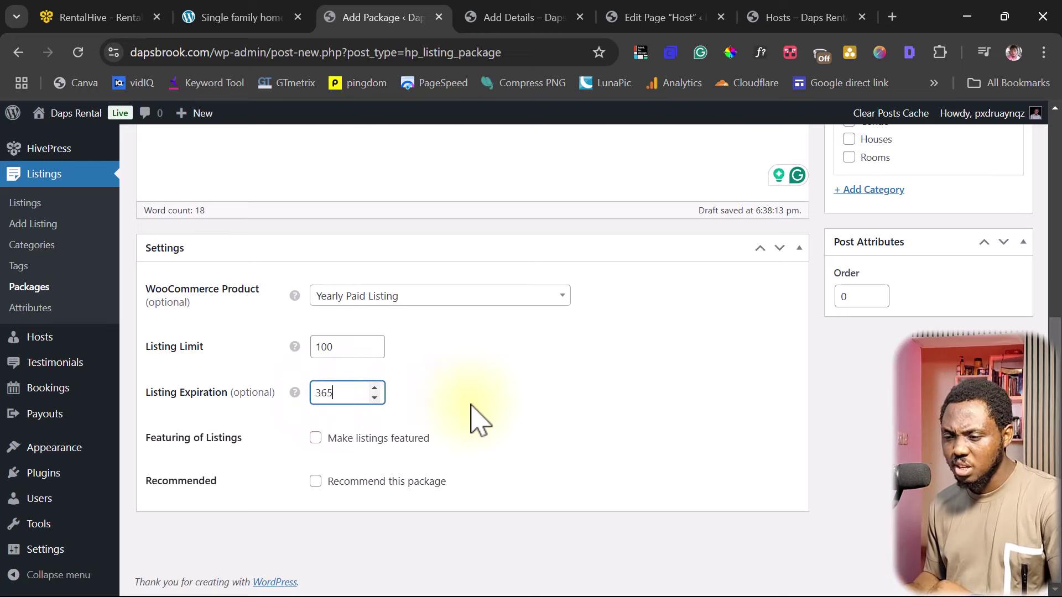
{"action": "left_click", "coordinate": [316, 438]}
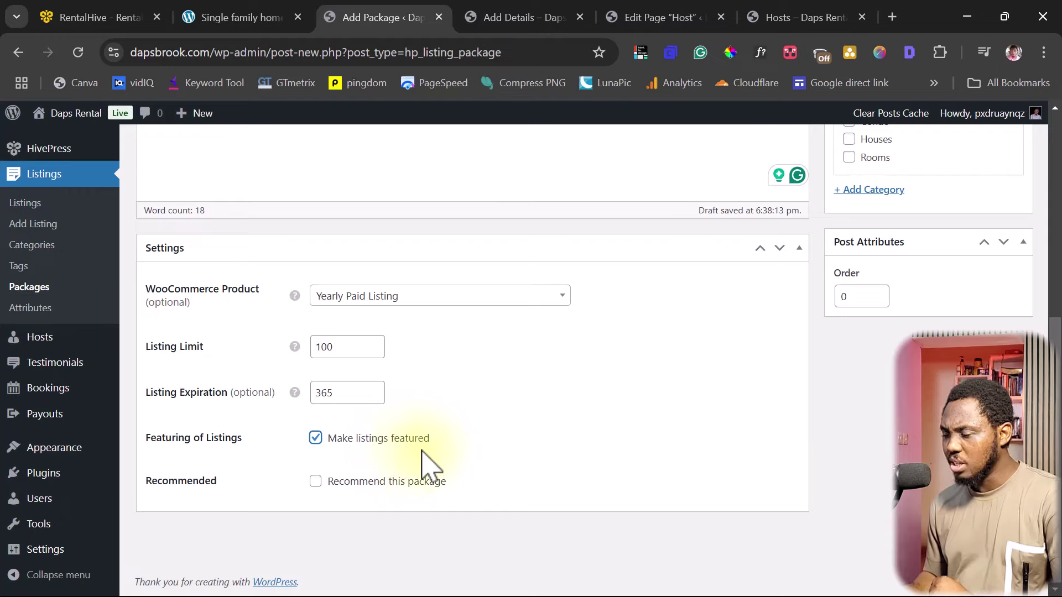
Assign the yearly package to the Apartments, Condo, Houses and Rooms categories and publish it
{"action": "scroll", "coordinate": [879, 478], "scroll_direction": "up", "scroll_amount": 5}
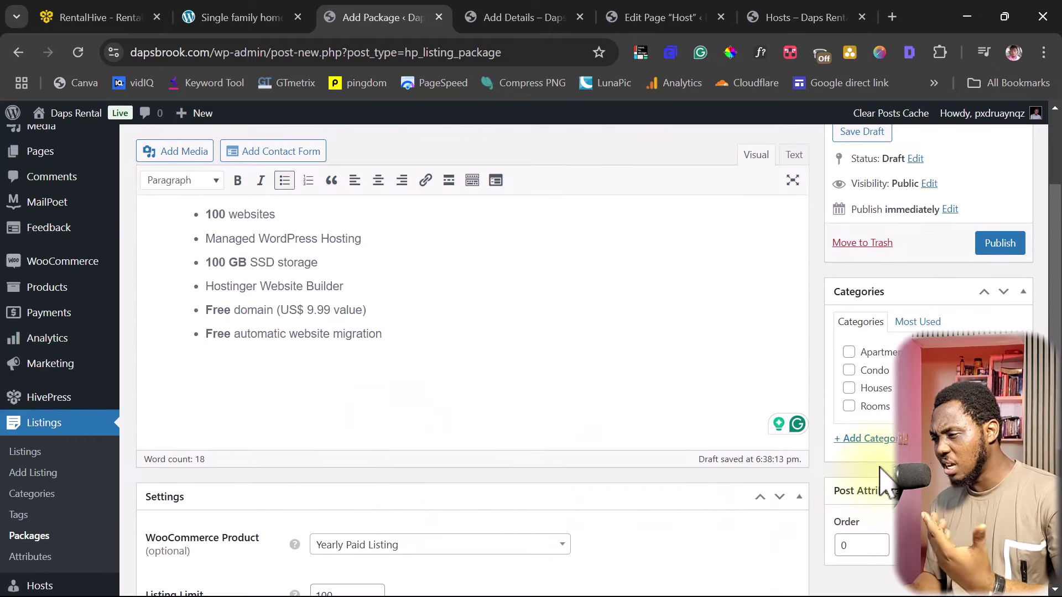
{"action": "left_click", "coordinate": [848, 353]}
{"action": "left_click", "coordinate": [848, 370]}
{"action": "left_click", "coordinate": [848, 388]}
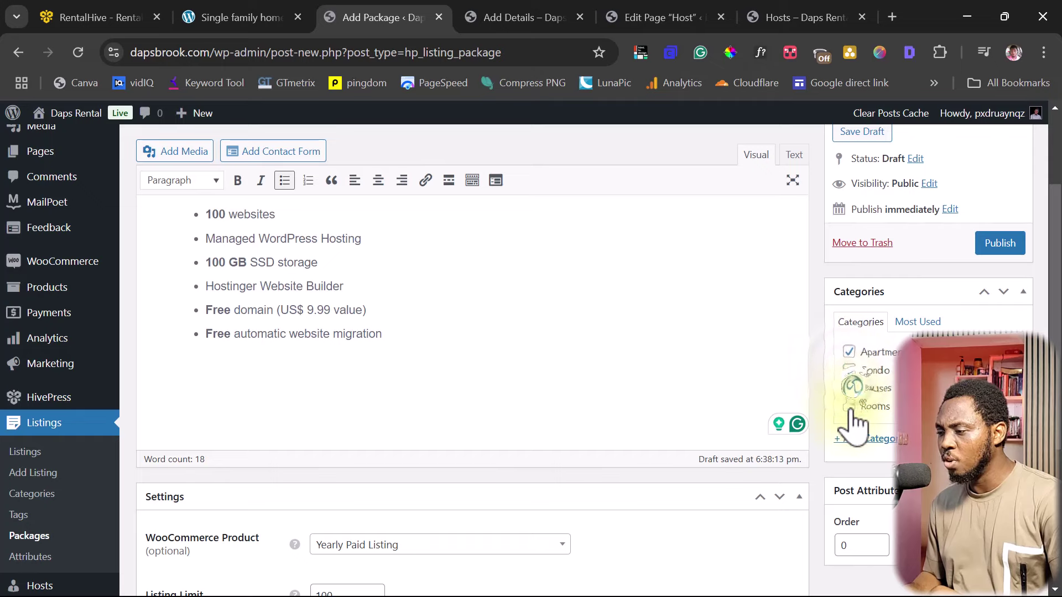
{"action": "left_click", "coordinate": [849, 408]}
{"action": "scroll", "coordinate": [834, 473], "scroll_direction": "up", "scroll_amount": 3}
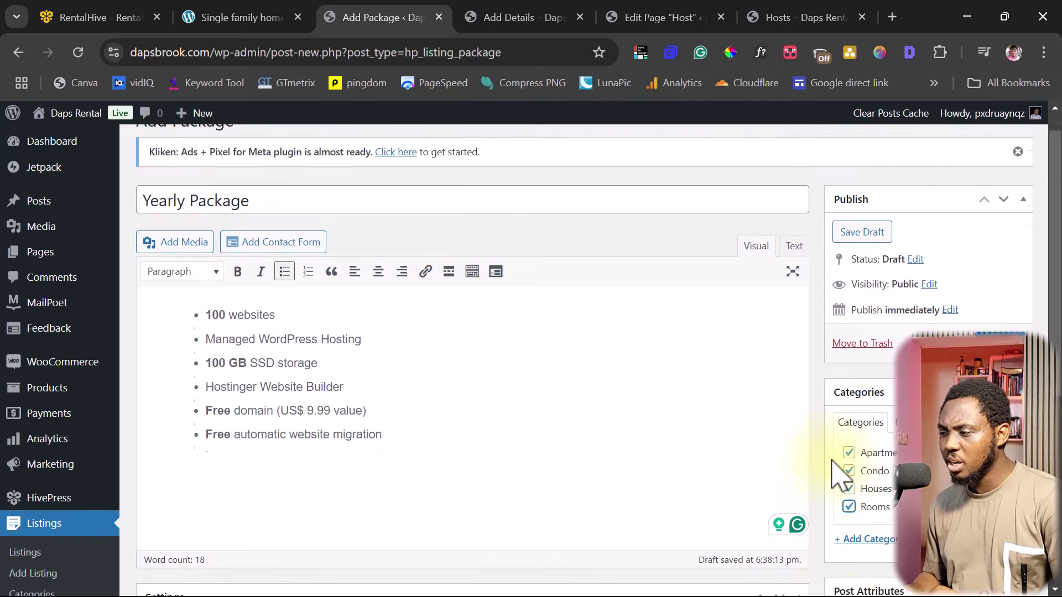
{"action": "left_click", "coordinate": [861, 262]}
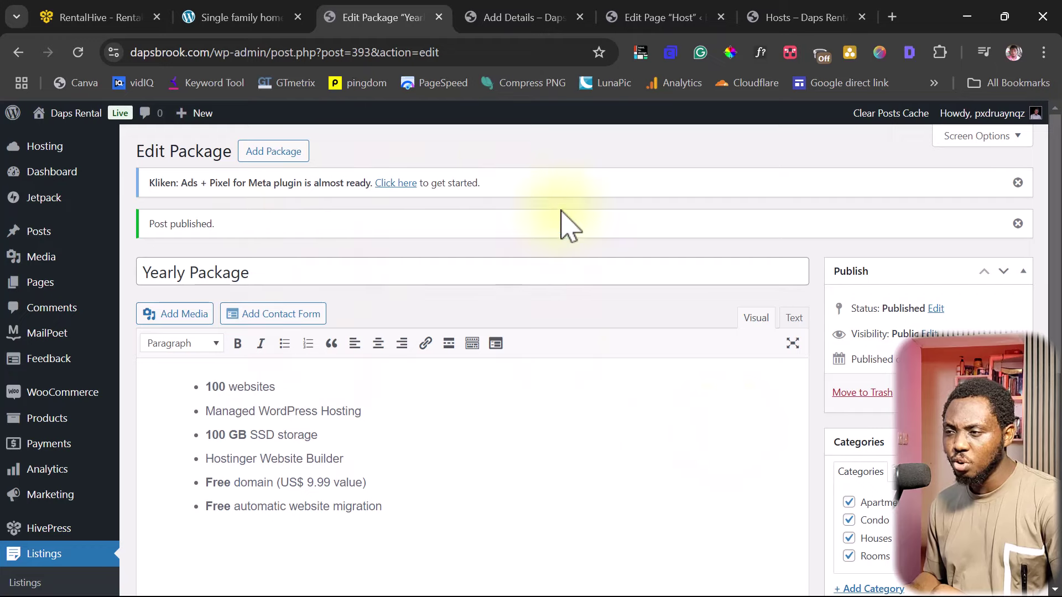
Start a new property listing on the live rental site in the Houses category with the title "dsfd"
{"action": "left_click", "coordinate": [506, 20]}
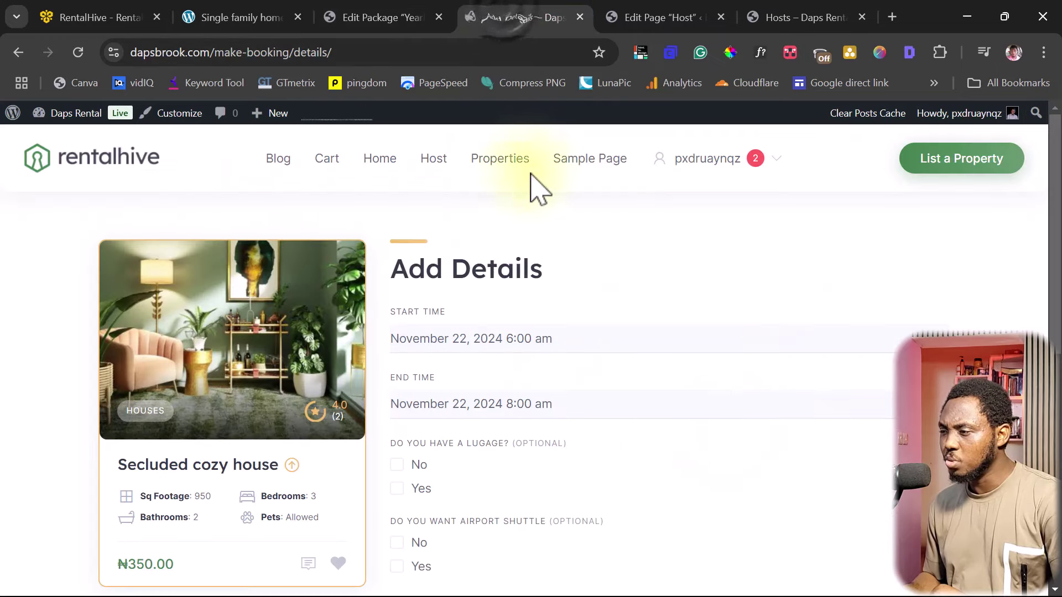
{"action": "left_click", "coordinate": [976, 159]}
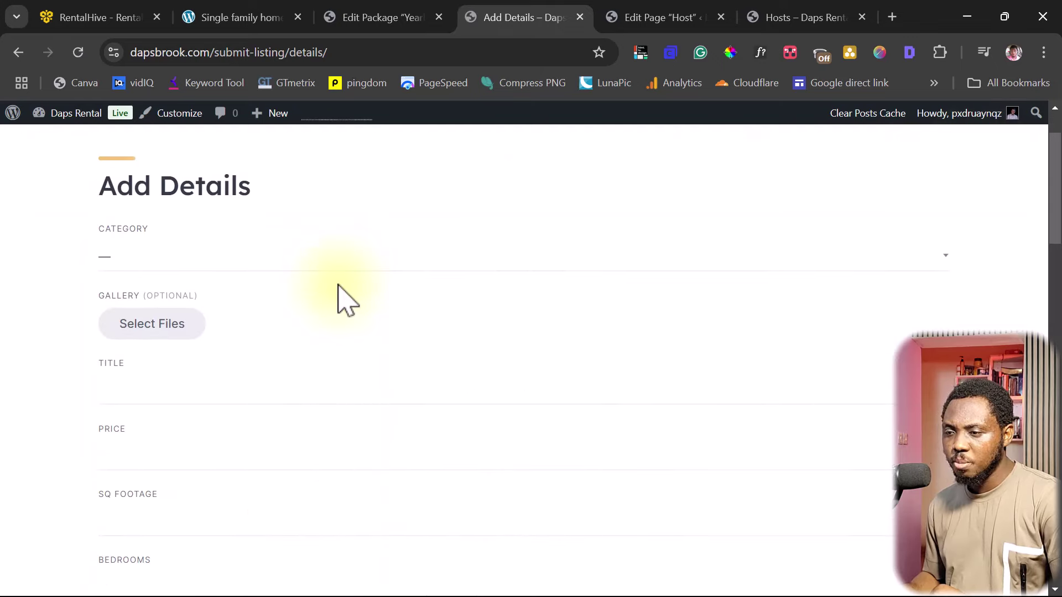
{"action": "left_click", "coordinate": [118, 263]}
{"action": "left_click", "coordinate": [143, 314]}
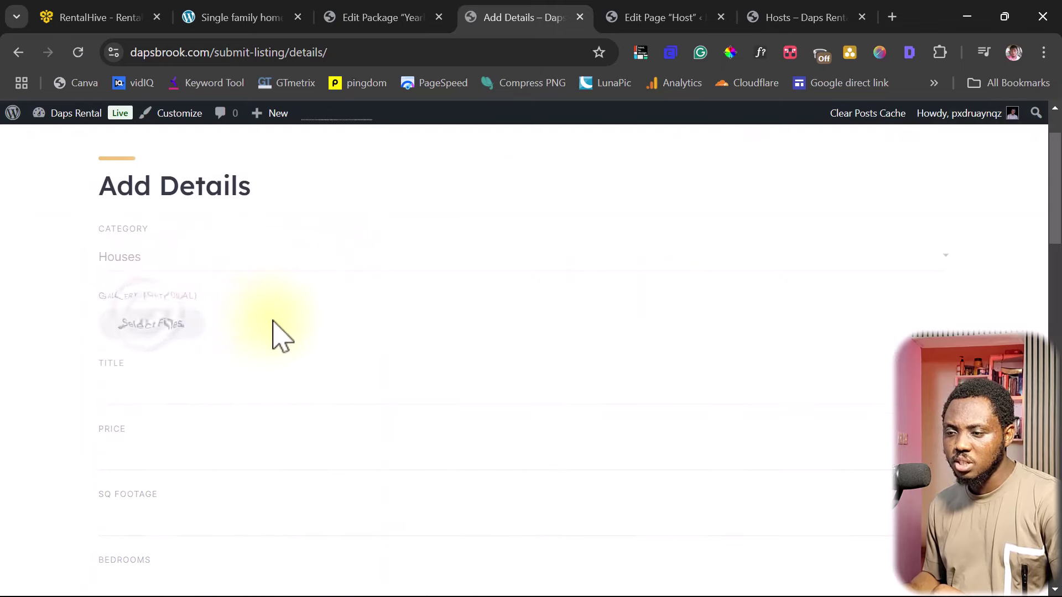
{"action": "scroll", "coordinate": [266, 324], "scroll_direction": "down", "scroll_amount": 1}
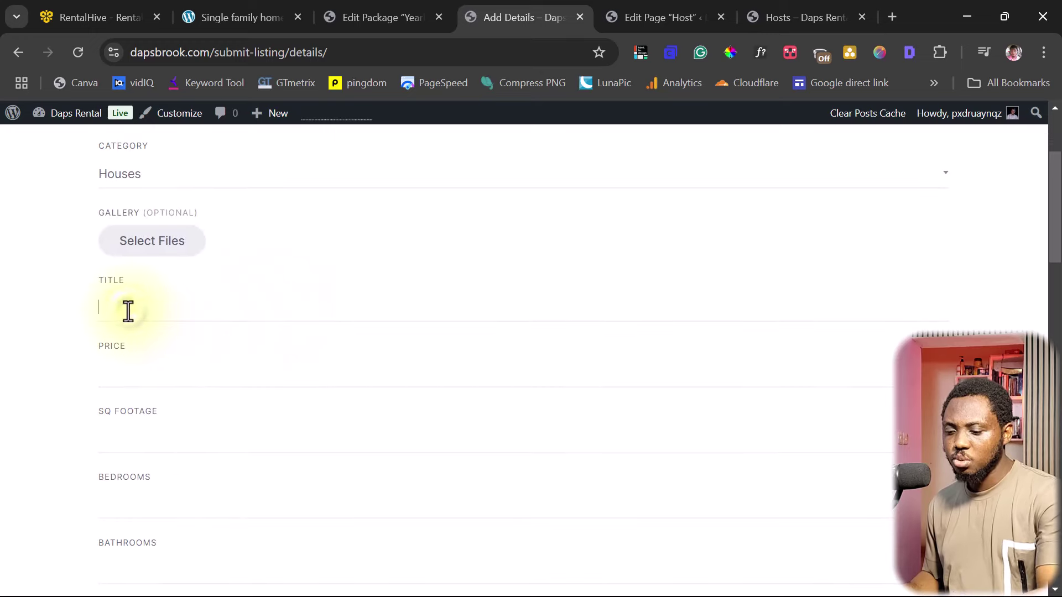
{"action": "type", "text": "dsfd"}
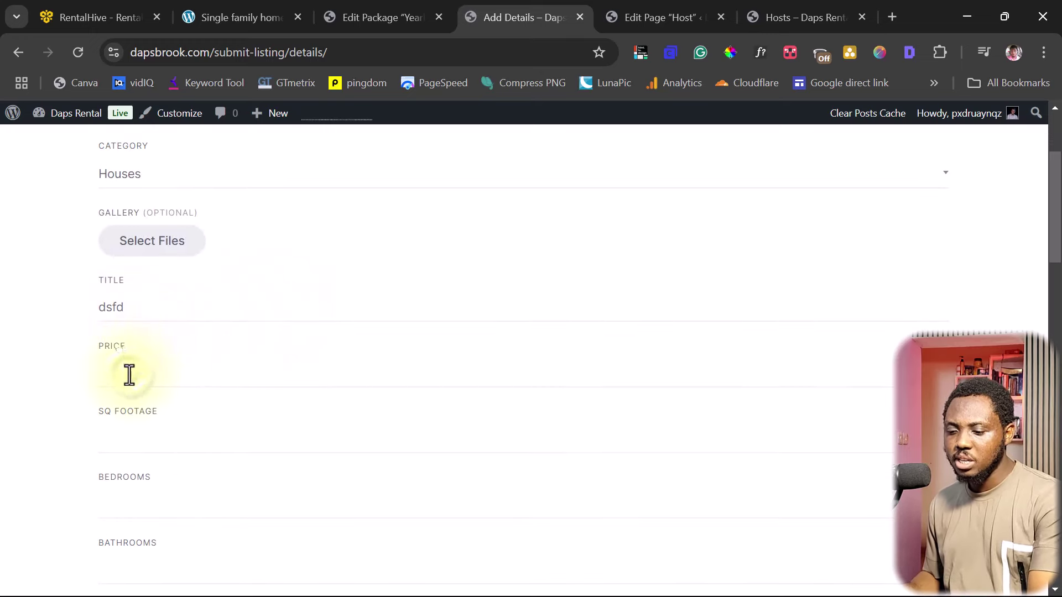
Fill in the property details with price 567, square footage 234, 3 bedrooms, 2 bathrooms and pets Allowed
{"action": "left_click", "coordinate": [129, 375]}
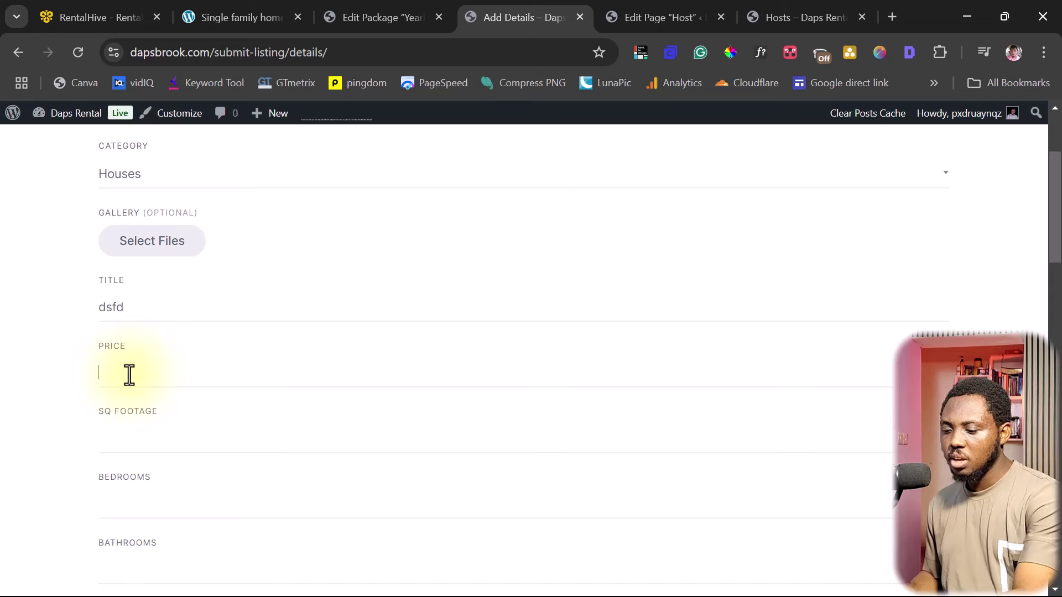
{"action": "scroll", "coordinate": [139, 375], "scroll_direction": "down", "scroll_amount": 1}
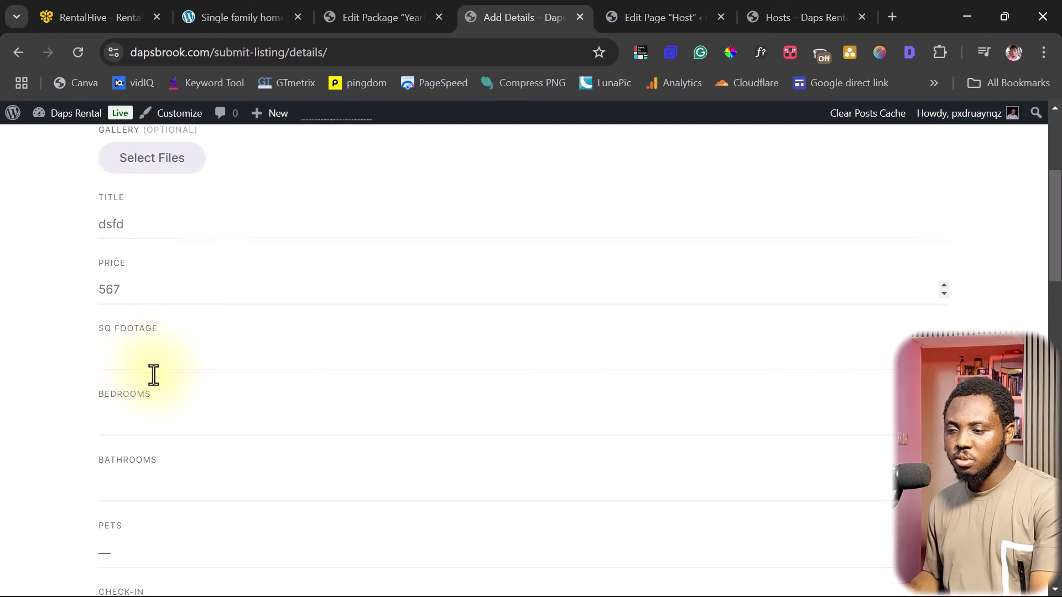
{"action": "type", "text": "234"}
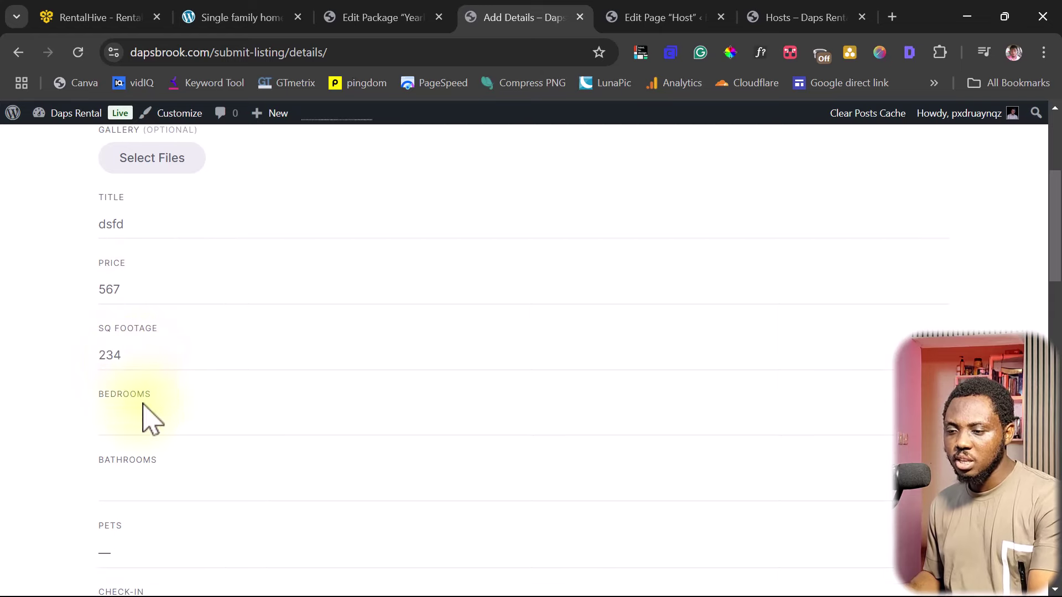
{"action": "type", "text": "3"}
{"action": "scroll", "coordinate": [129, 416], "scroll_direction": "down", "scroll_amount": 1}
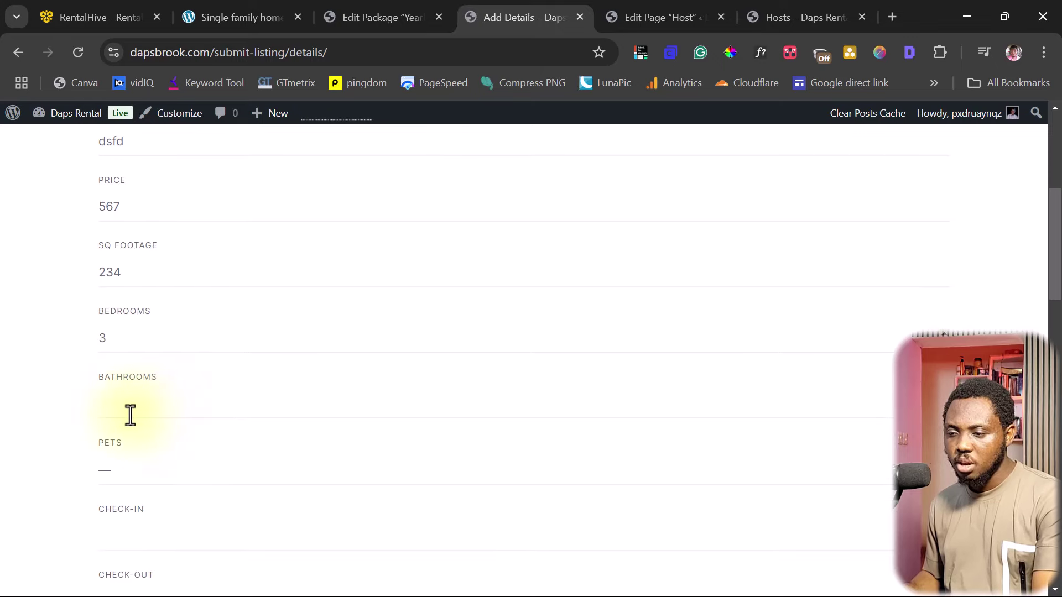
{"action": "type", "text": "2"}
{"action": "scroll", "coordinate": [149, 409], "scroll_direction": "down", "scroll_amount": 1}
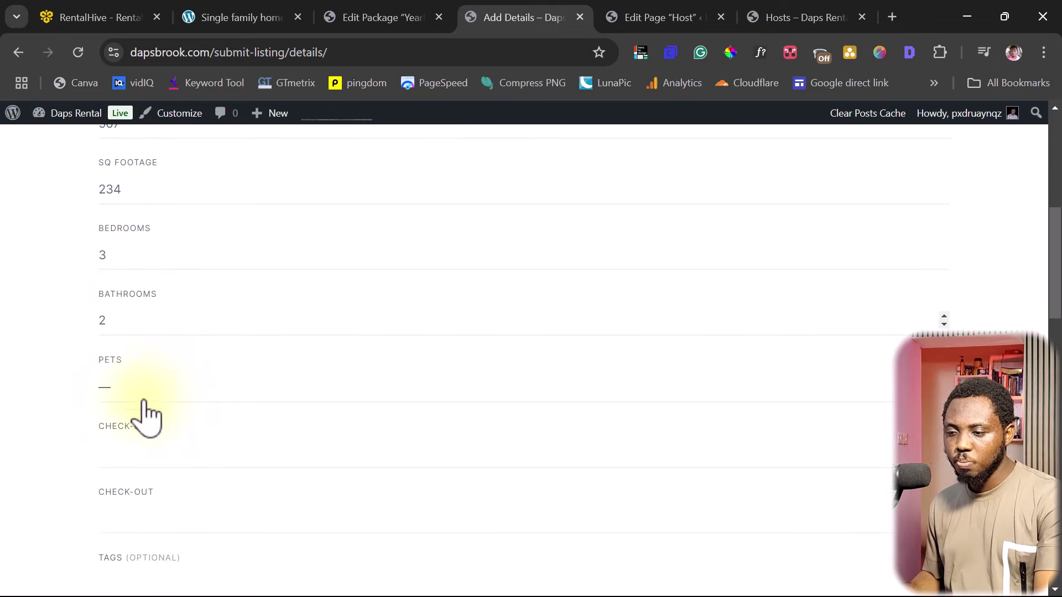
{"action": "left_click", "coordinate": [124, 390]}
{"action": "left_click", "coordinate": [145, 447]}
Set both the check-in and check-out times of the listing to 12:00 pm
{"action": "scroll", "coordinate": [158, 420], "scroll_direction": "down", "scroll_amount": 1}
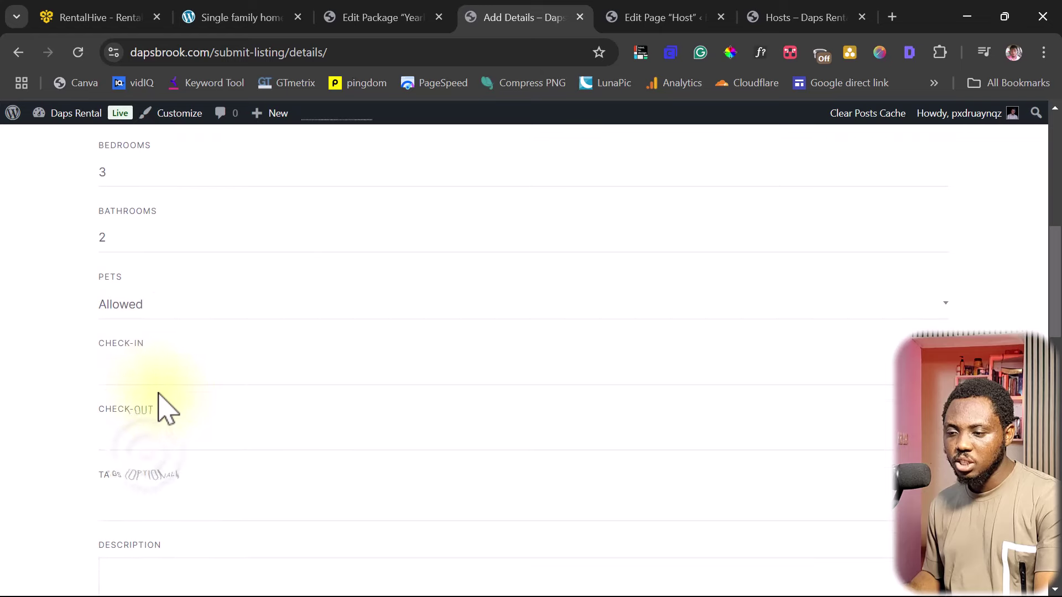
{"action": "left_click", "coordinate": [131, 375]}
{"action": "left_click", "coordinate": [145, 423]}
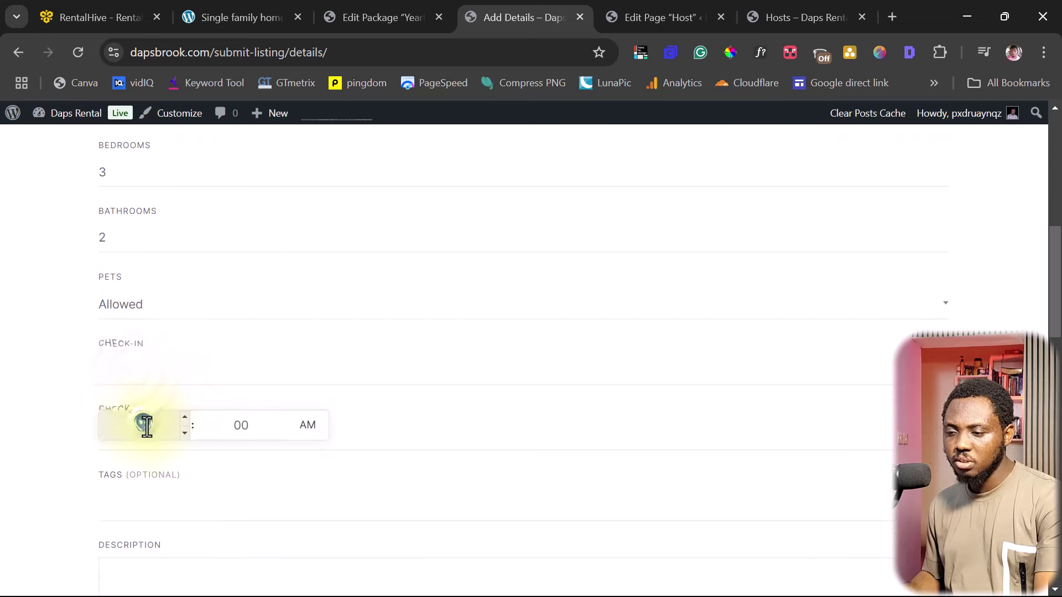
{"action": "left_click", "coordinate": [242, 424]}
{"action": "left_click", "coordinate": [305, 434]}
{"action": "left_click", "coordinate": [438, 429]}
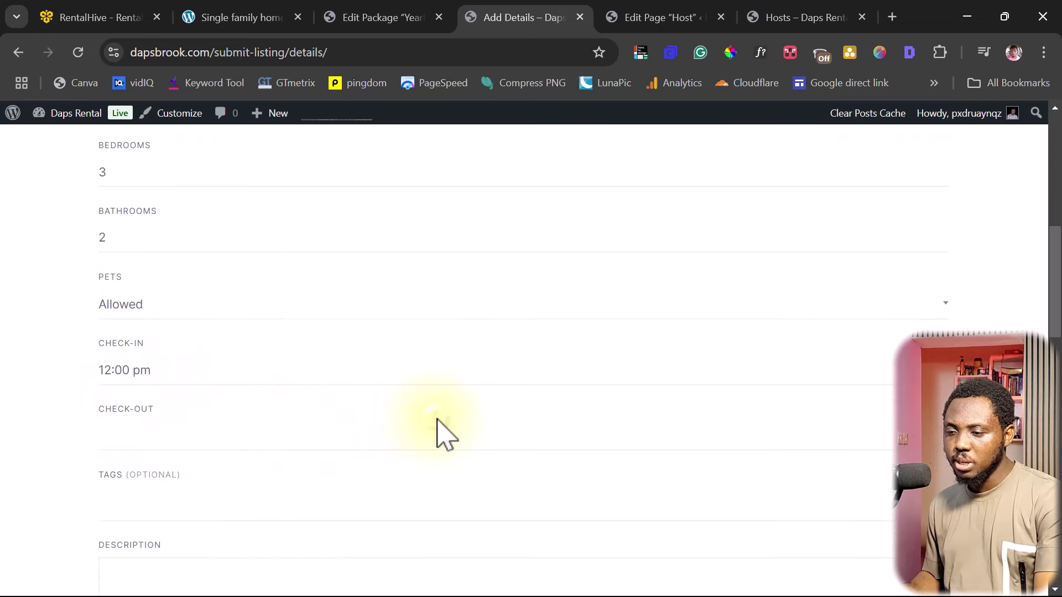
{"action": "left_click", "coordinate": [140, 438]}
{"action": "left_click", "coordinate": [143, 492]}
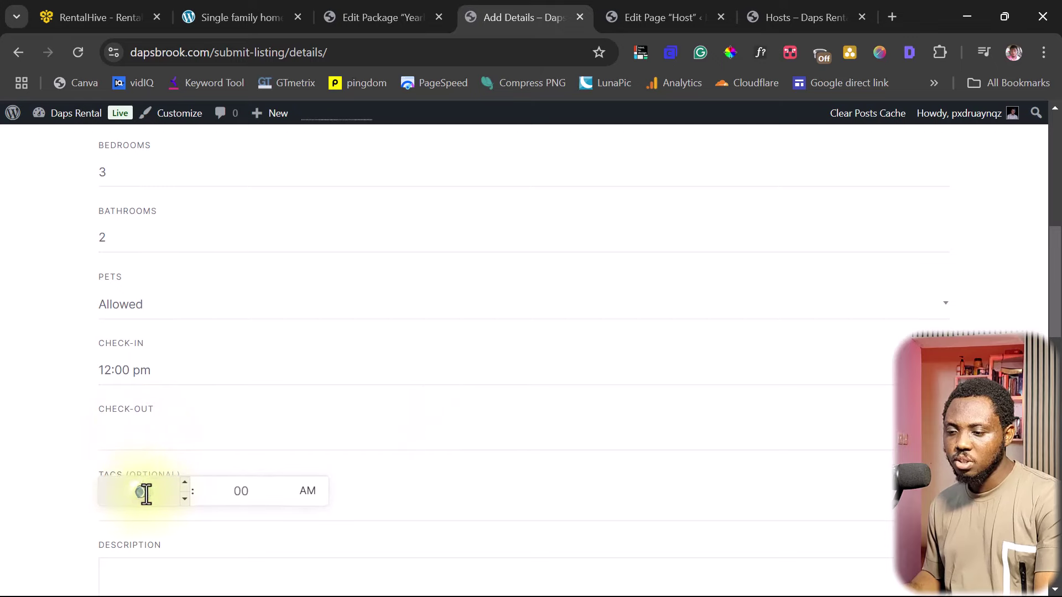
{"action": "left_click", "coordinate": [243, 490]}
{"action": "left_click", "coordinate": [305, 490]}
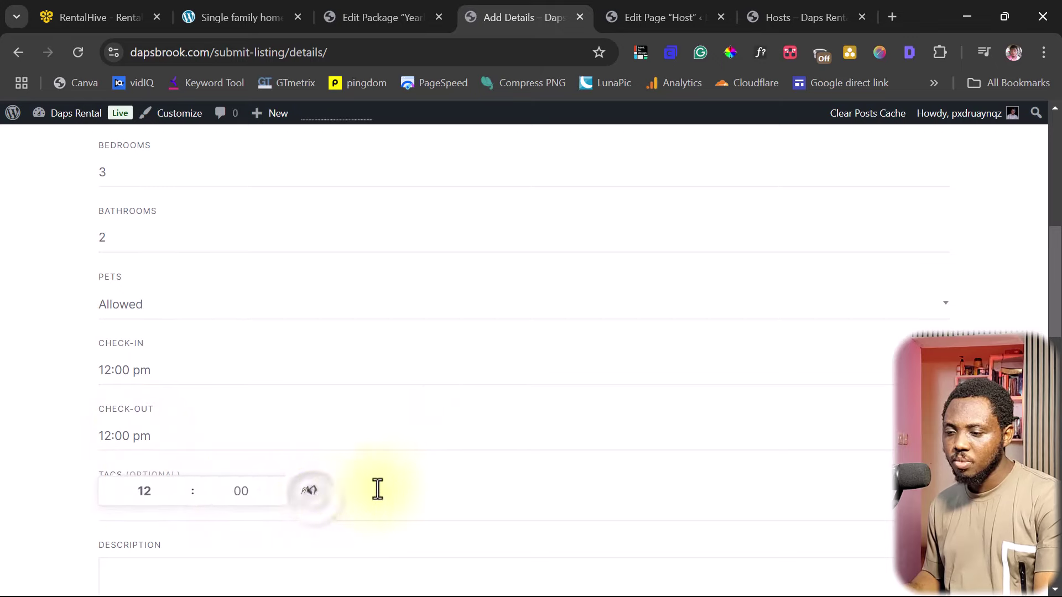
{"action": "left_click", "coordinate": [417, 484]}
Enter "asfr" as the listing's description
{"action": "scroll", "coordinate": [425, 470], "scroll_direction": "down", "scroll_amount": 4}
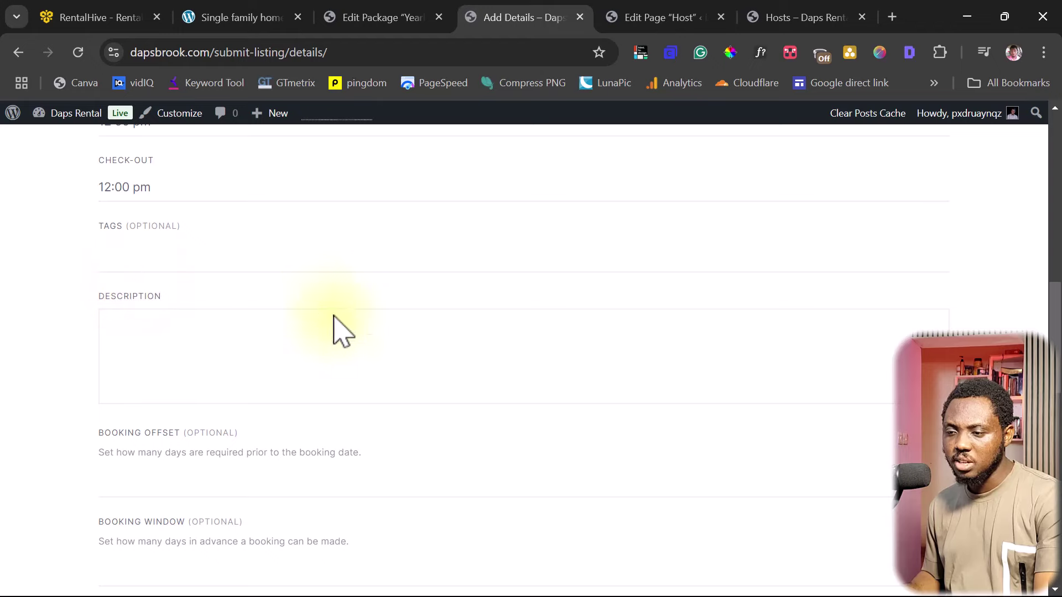
{"action": "left_click", "coordinate": [143, 348]}
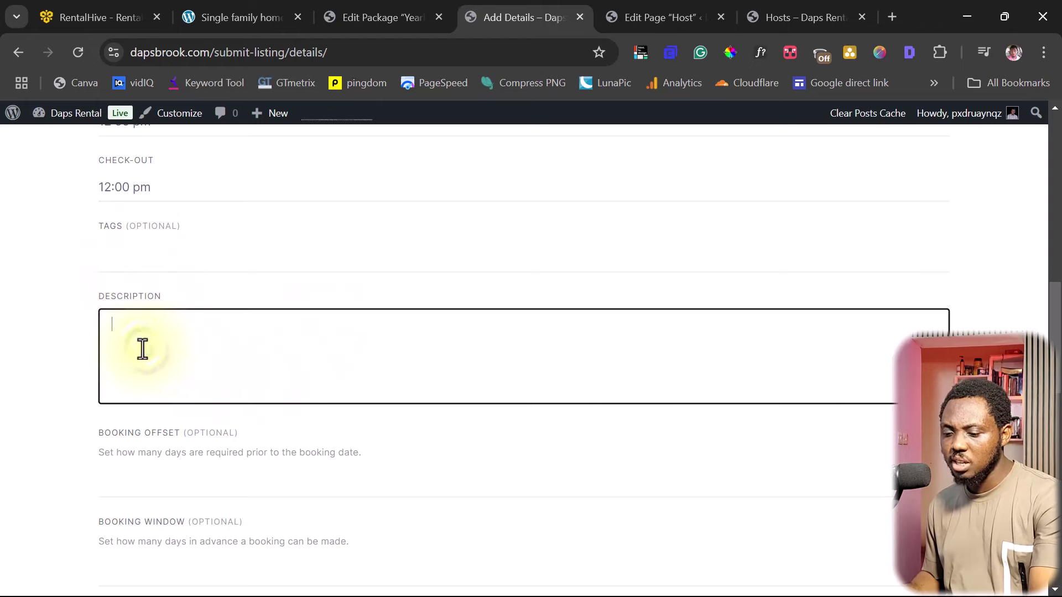
{"action": "type", "text": "asfr"}
Set the listing's earliest available booking time to 12:00 am, leaving the optional booking settings blank
{"action": "scroll", "coordinate": [369, 343], "scroll_direction": "down", "scroll_amount": 3}
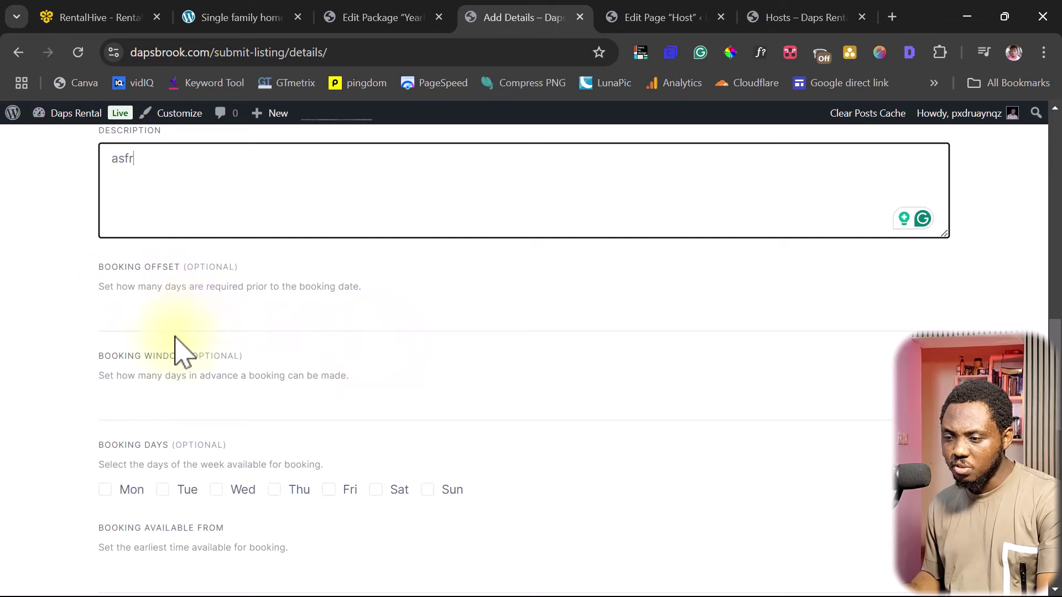
{"action": "scroll", "coordinate": [177, 350], "scroll_direction": "down", "scroll_amount": 3}
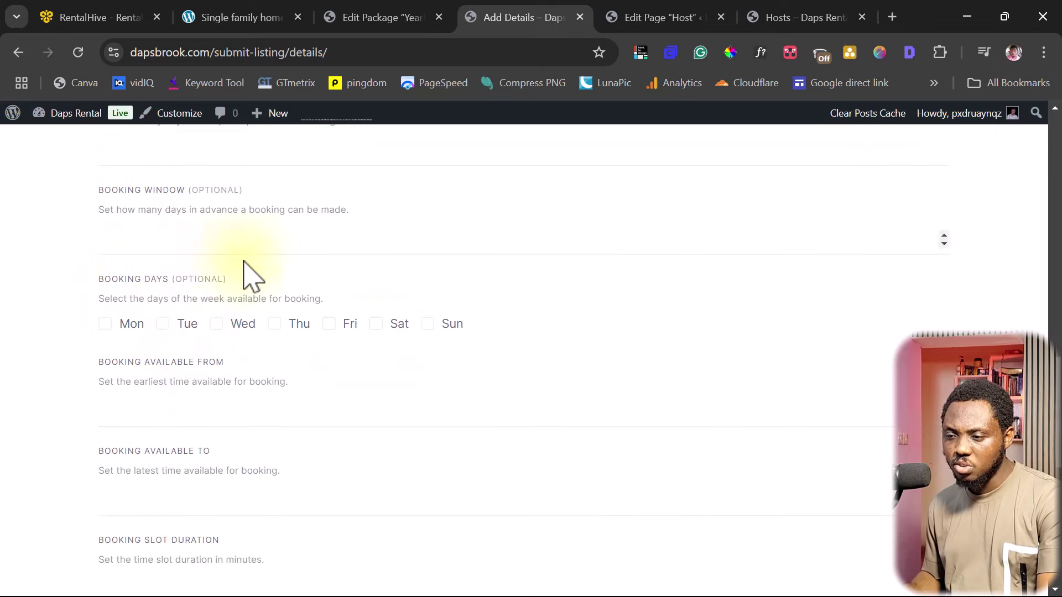
{"action": "scroll", "coordinate": [247, 287], "scroll_direction": "down", "scroll_amount": 2}
{"action": "scroll", "coordinate": [190, 305], "scroll_direction": "down", "scroll_amount": 2}
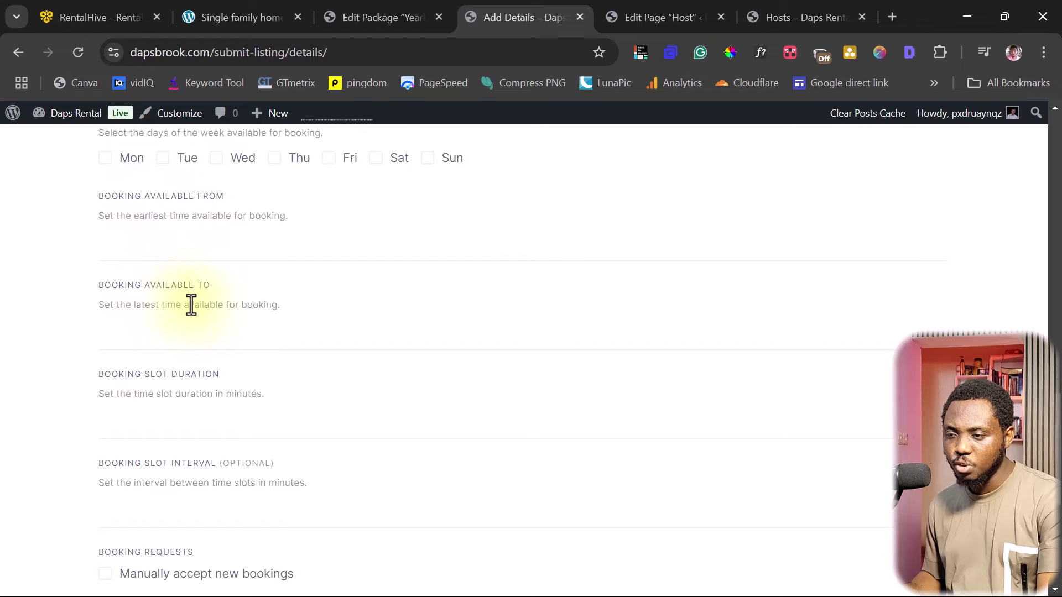
{"action": "scroll", "coordinate": [144, 249], "scroll_direction": "down", "scroll_amount": 5}
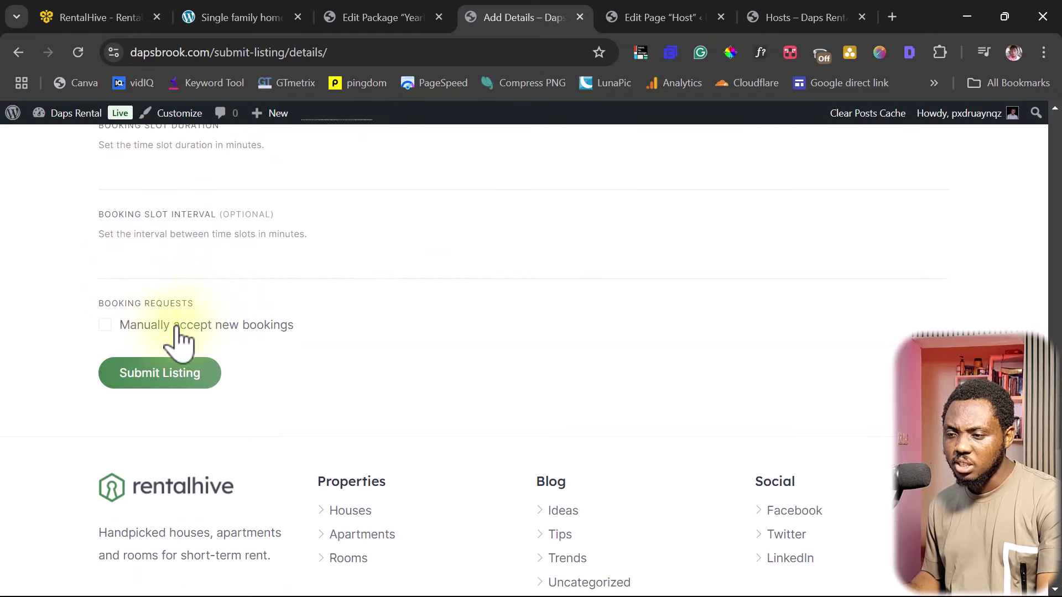
{"action": "scroll", "coordinate": [149, 387], "scroll_direction": "up", "scroll_amount": 3}
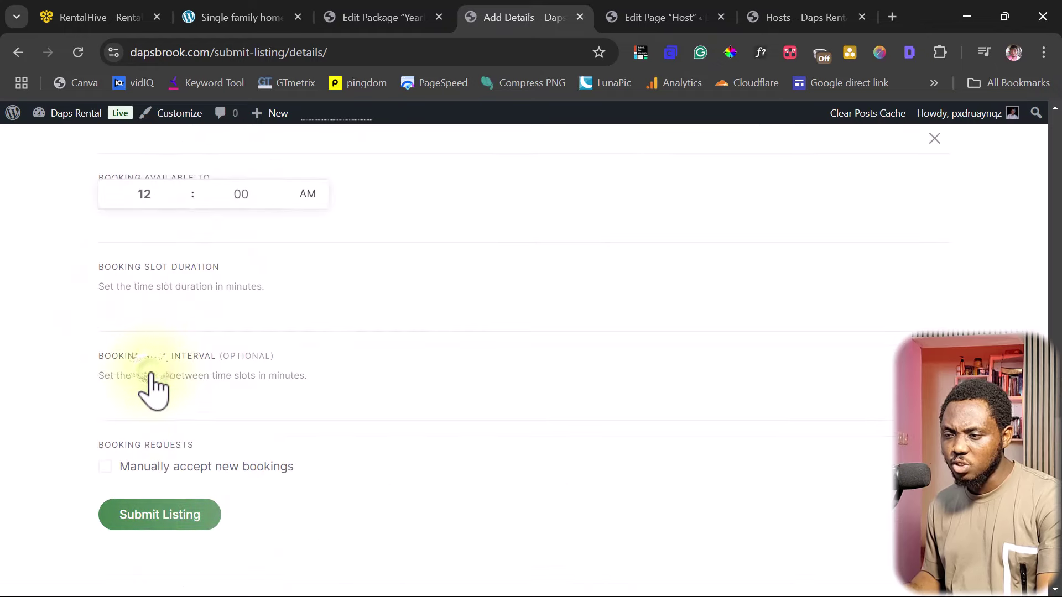
{"action": "scroll", "coordinate": [251, 332], "scroll_direction": "up", "scroll_amount": 2}
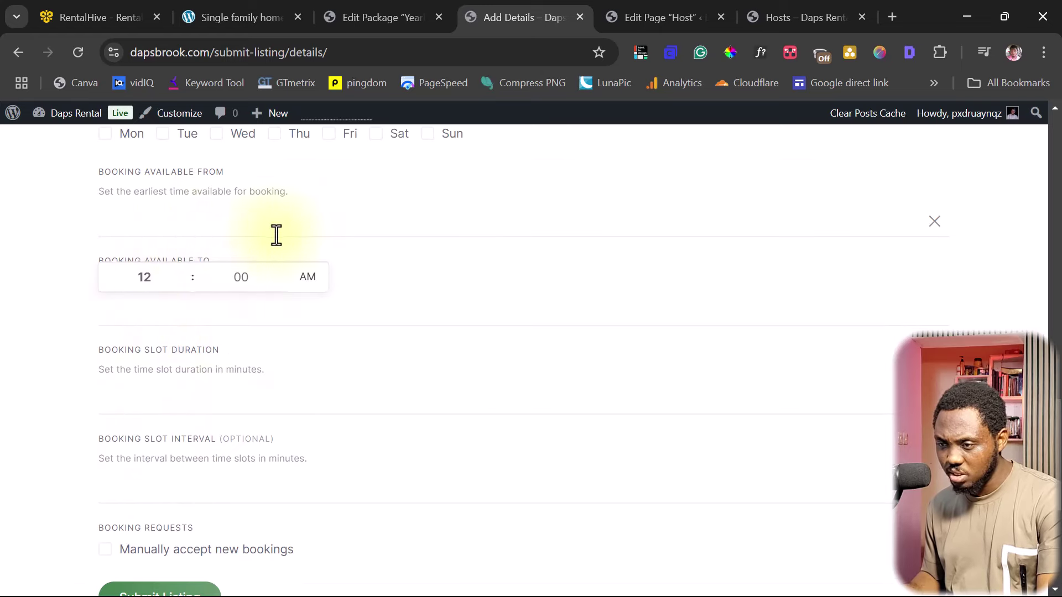
{"action": "left_click", "coordinate": [141, 276]}
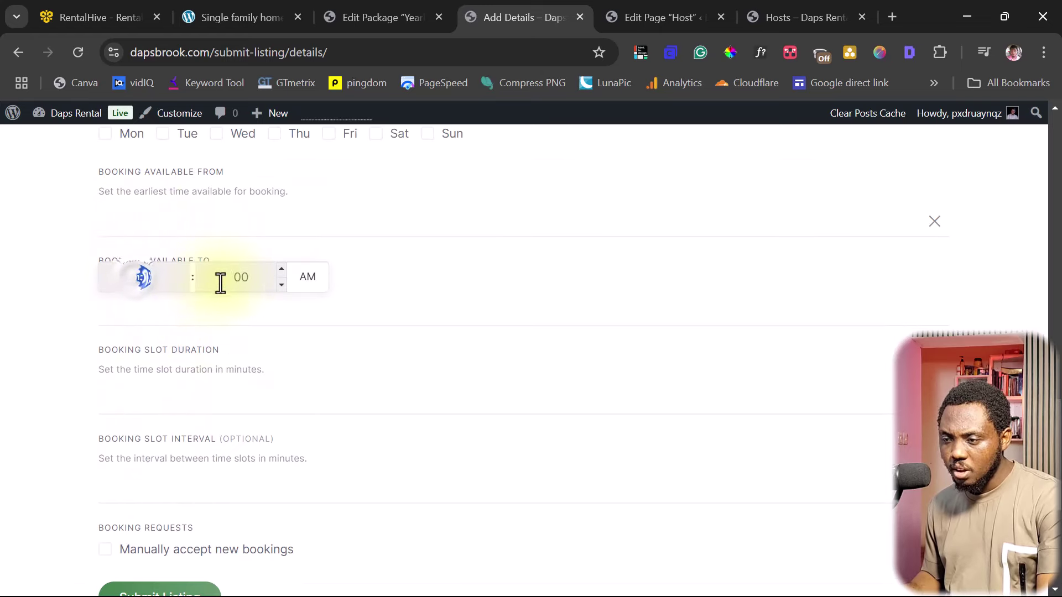
{"action": "left_click", "coordinate": [240, 278]}
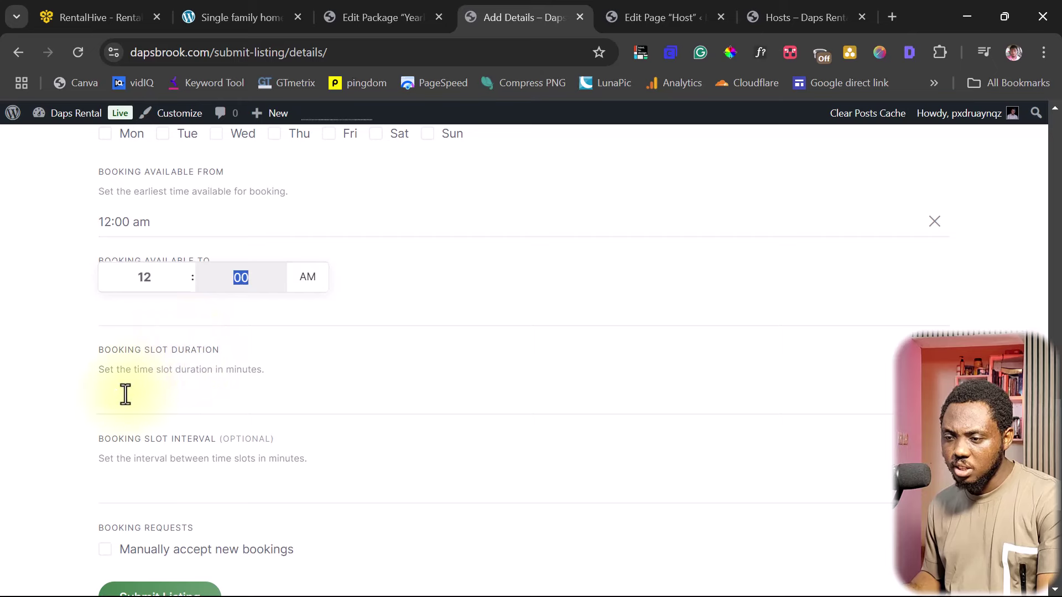
Set the listing's latest available booking time to 12:00 pm
{"action": "left_click", "coordinate": [125, 394]}
{"action": "left_click", "coordinate": [128, 301]}
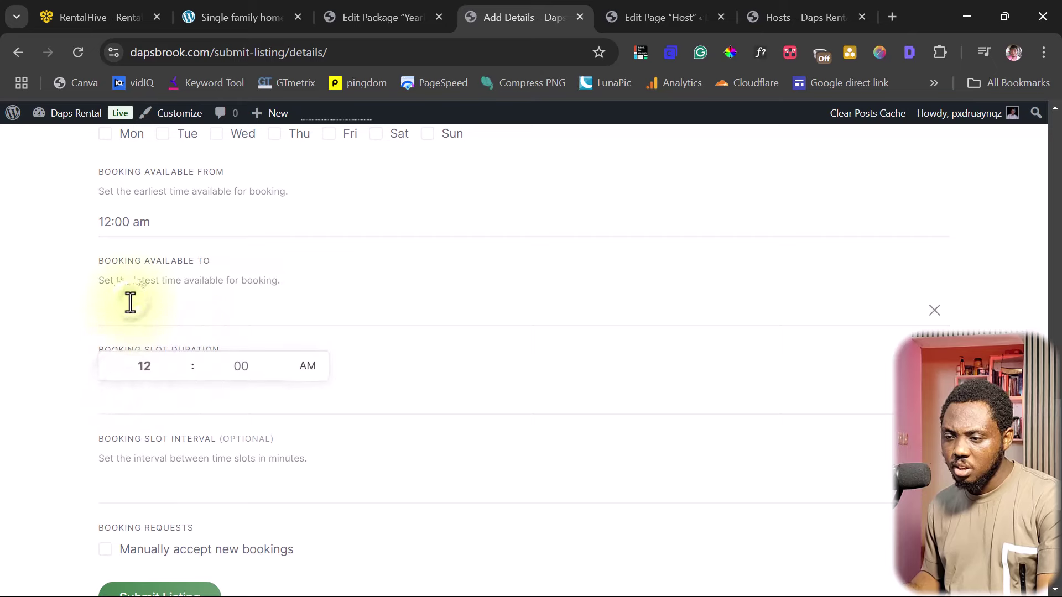
{"action": "left_click", "coordinate": [150, 368]}
{"action": "left_click", "coordinate": [241, 366]}
{"action": "left_click", "coordinate": [306, 368]}
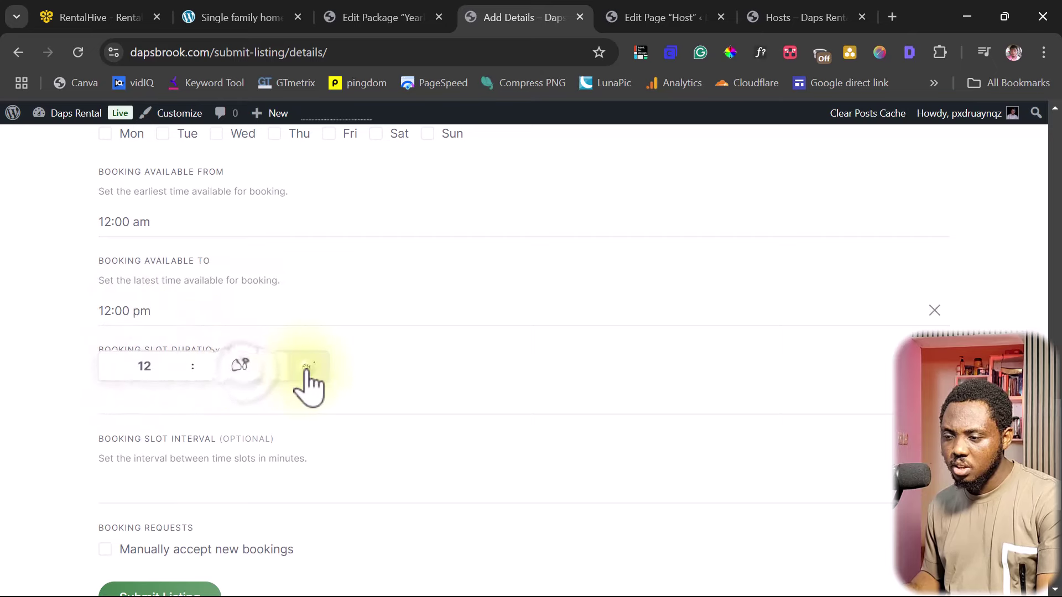
{"action": "left_click", "coordinate": [420, 316]}
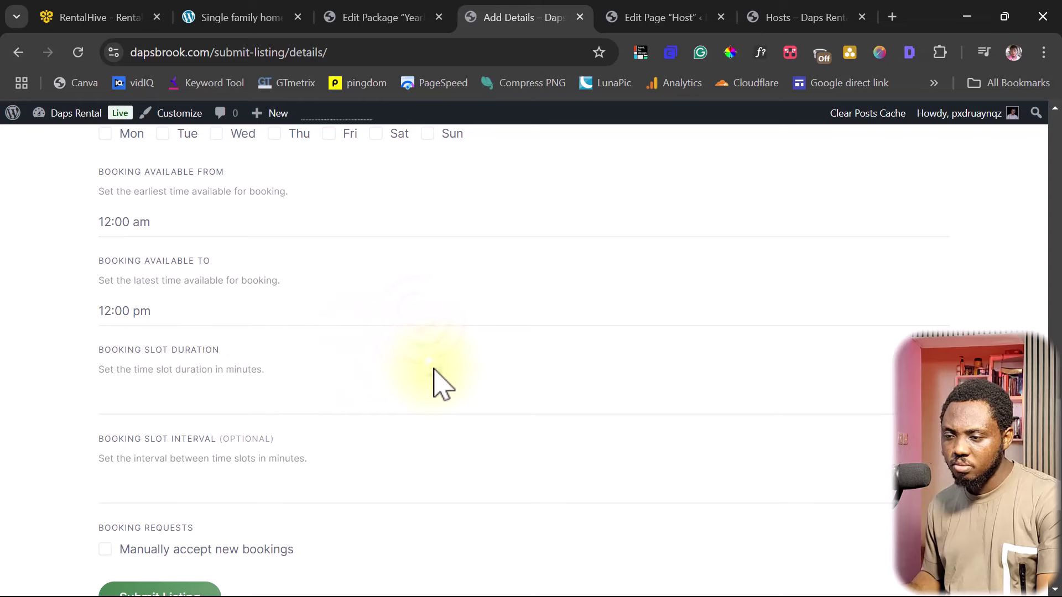
Submit the listing with a booking slot duration of 5 minutes and a slot interval of 120 minutes, and review the offered packages
{"action": "scroll", "coordinate": [434, 382], "scroll_direction": "down", "scroll_amount": 3}
{"action": "left_click", "coordinate": [160, 434]}
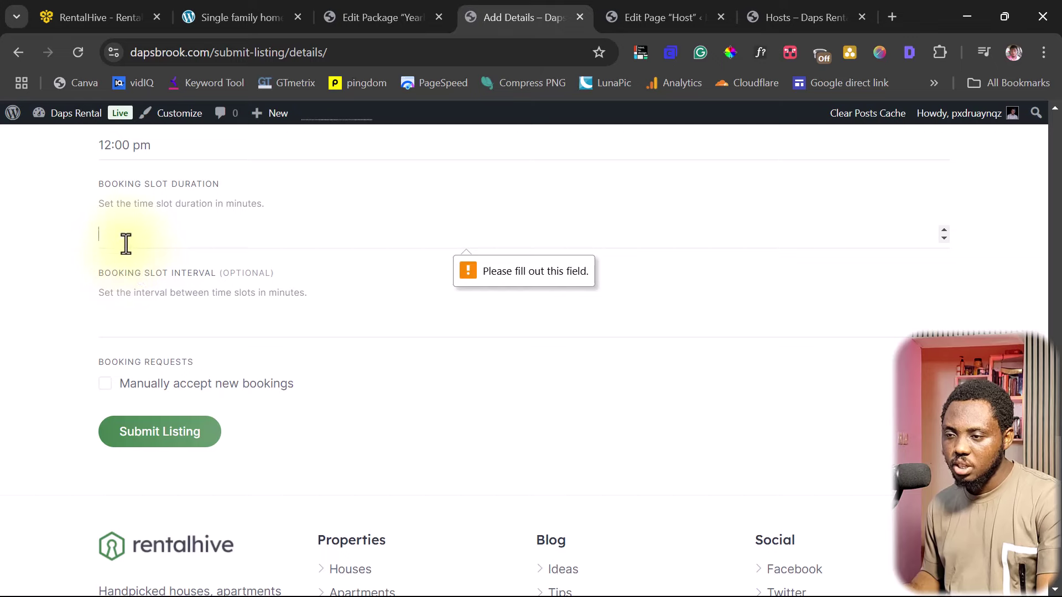
{"action": "type", "text": "5"}
{"action": "scroll", "coordinate": [124, 239], "scroll_direction": "down", "scroll_amount": 2}
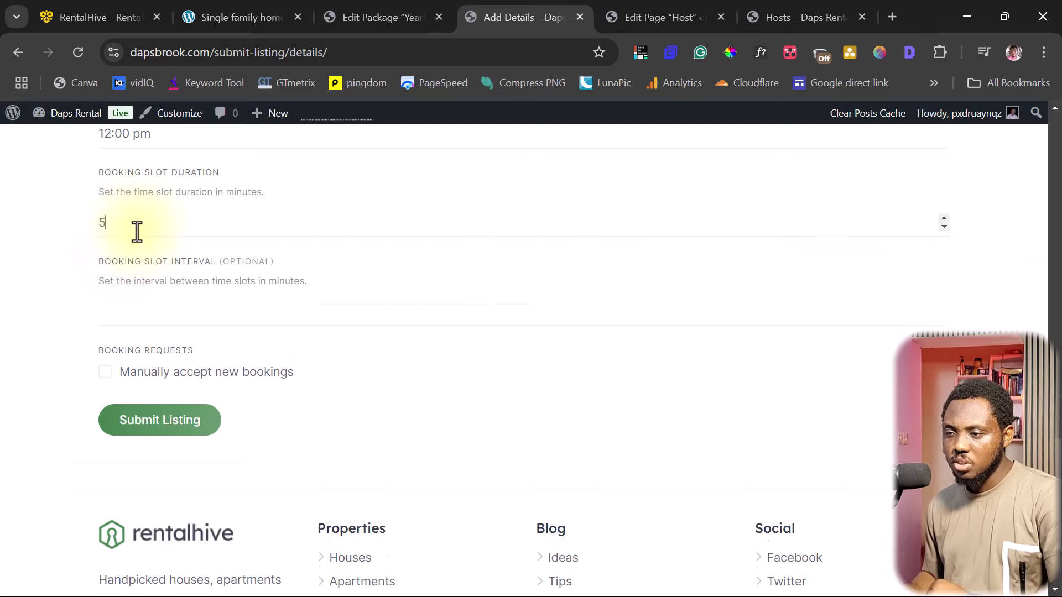
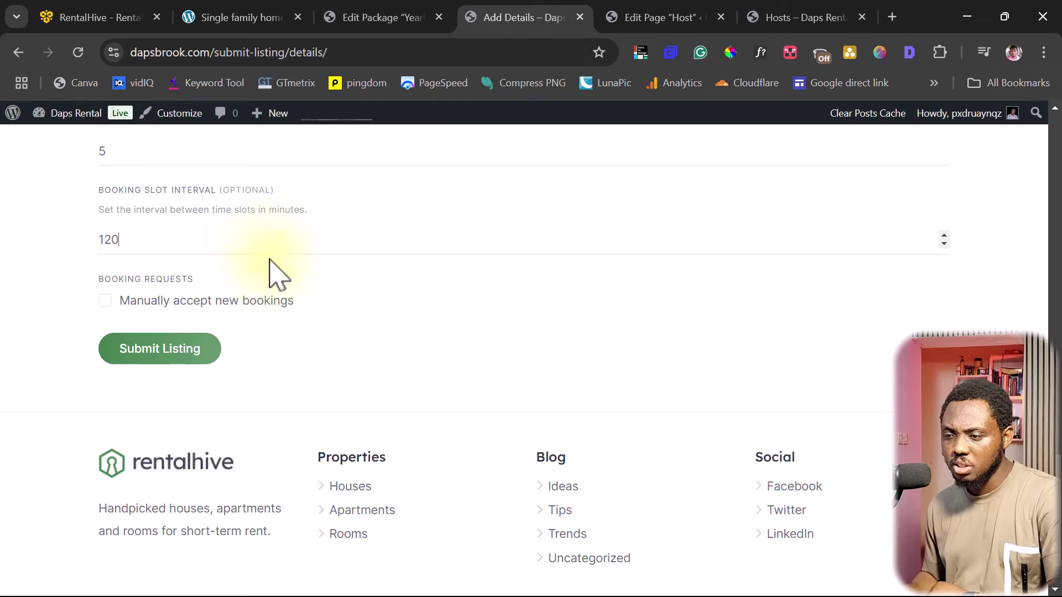
{"action": "left_click", "coordinate": [153, 349]}
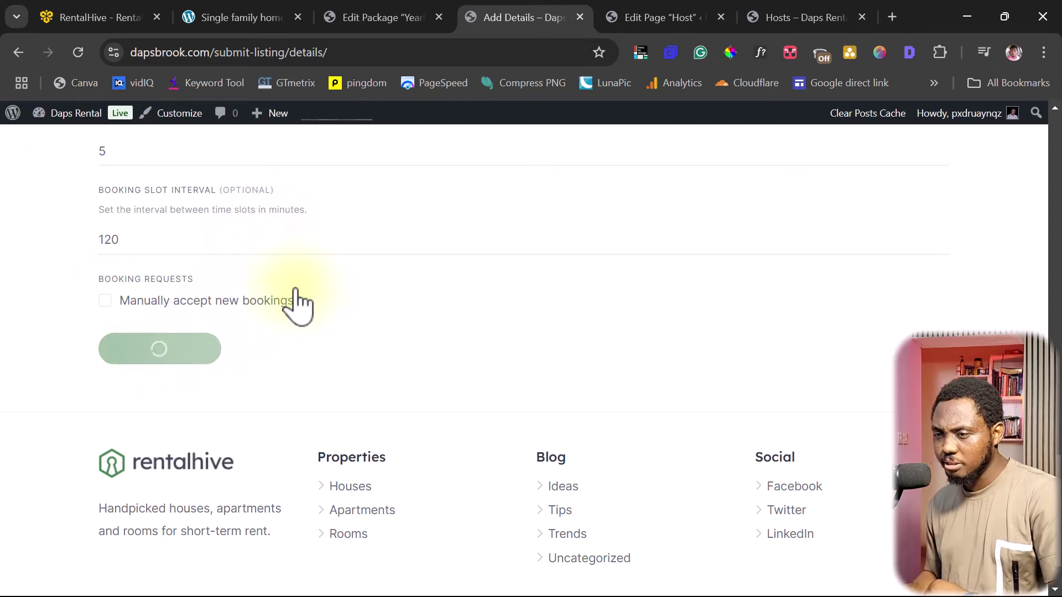
{"action": "scroll", "coordinate": [509, 214], "scroll_direction": "down", "scroll_amount": 3}
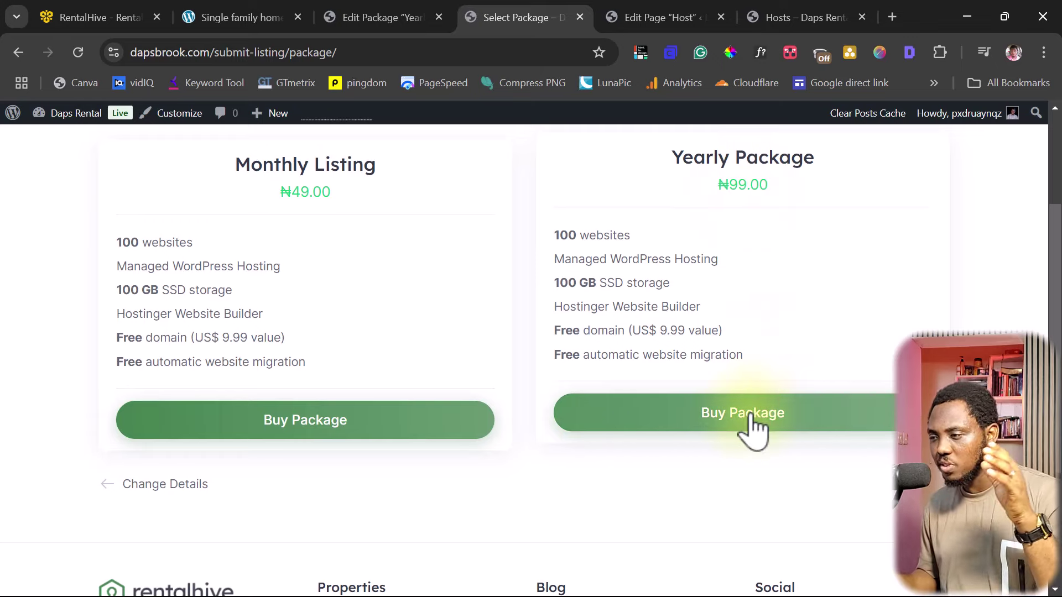
{"action": "scroll", "coordinate": [672, 381], "scroll_direction": "up", "scroll_amount": 3}
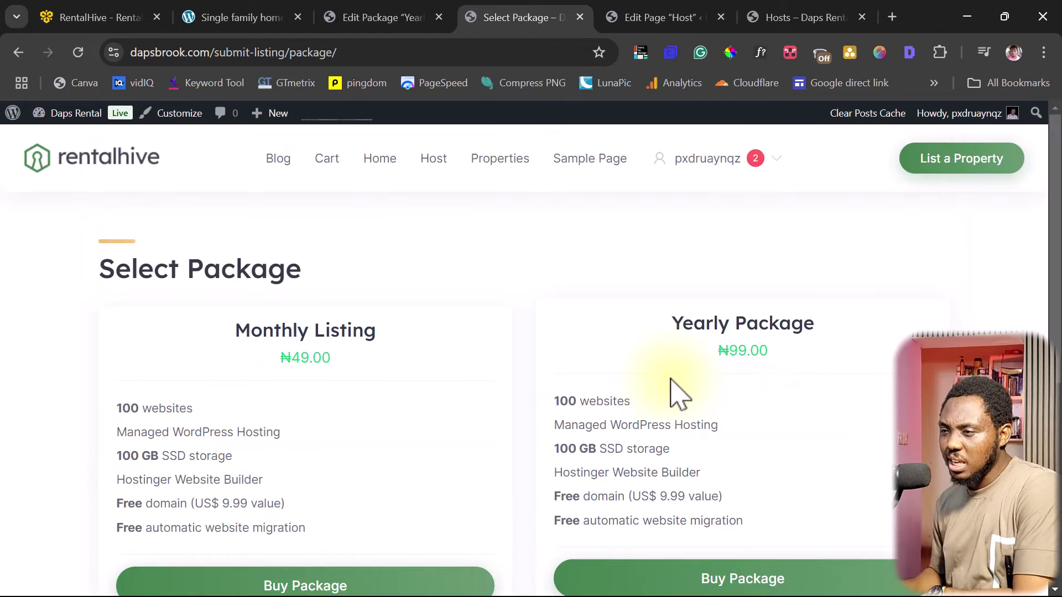
In the WordPress admin, start a new WooCommerce product named "Featured Listing"
{"action": "left_click", "coordinate": [372, 18]}
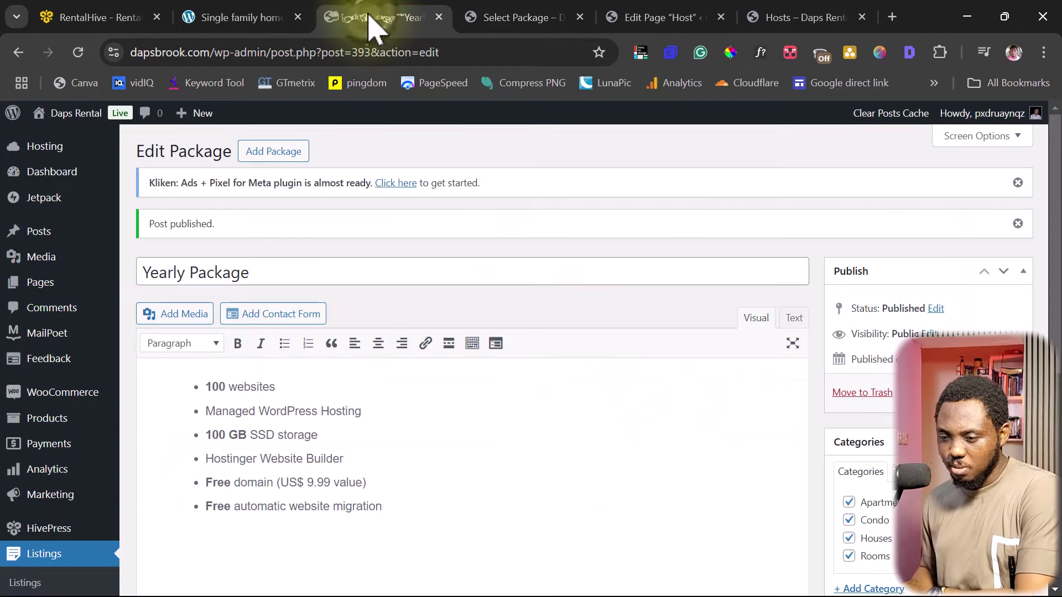
{"action": "scroll", "coordinate": [408, 185], "scroll_direction": "down", "scroll_amount": 1}
{"action": "scroll", "coordinate": [412, 199], "scroll_direction": "down", "scroll_amount": 3}
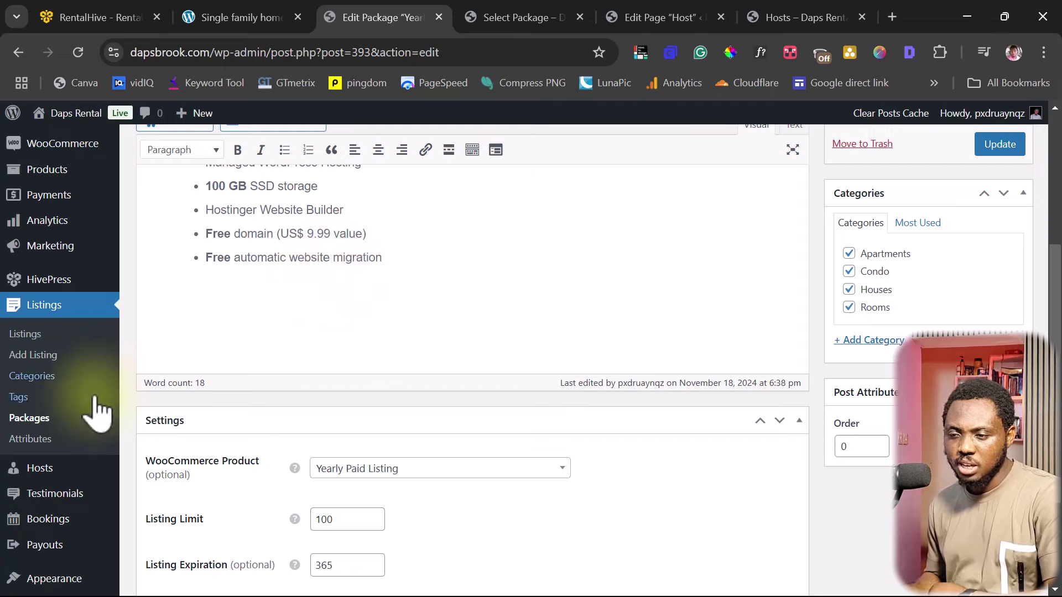
{"action": "scroll", "coordinate": [83, 420], "scroll_direction": "up", "scroll_amount": 3}
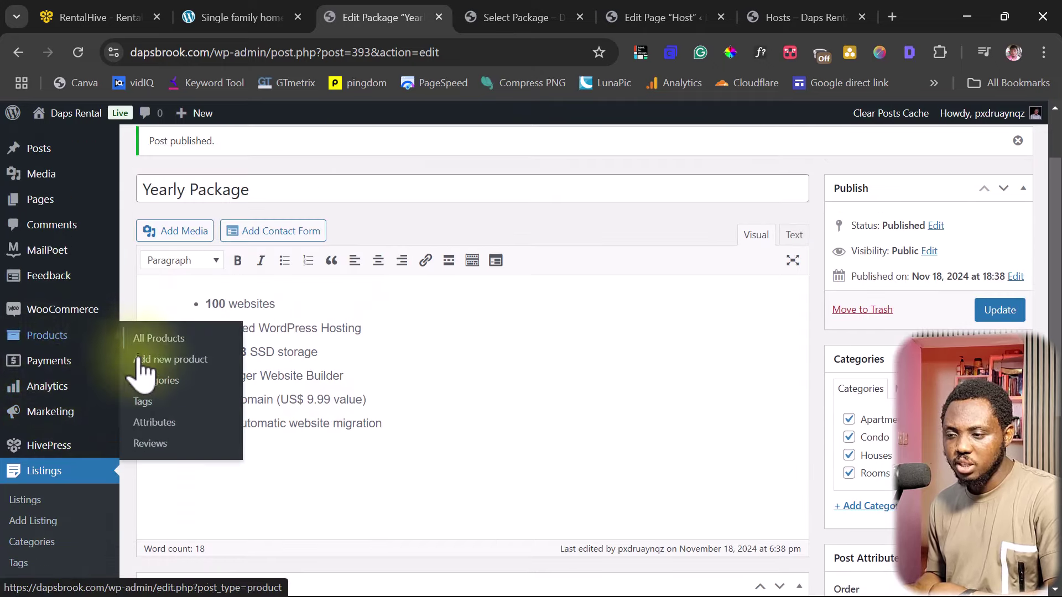
{"action": "left_click", "coordinate": [153, 369]}
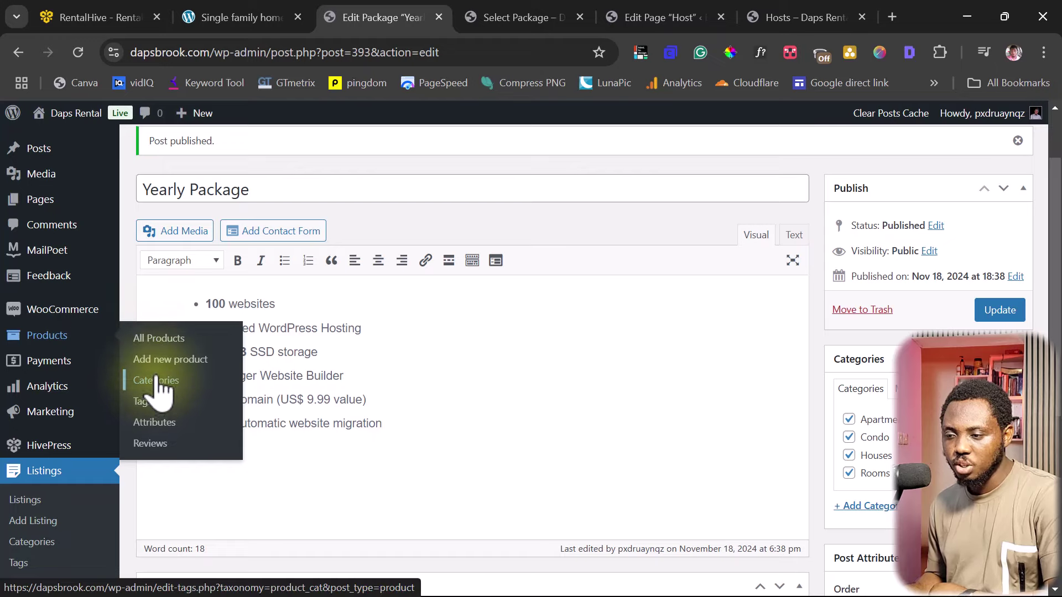
{"action": "left_click", "coordinate": [185, 227]}
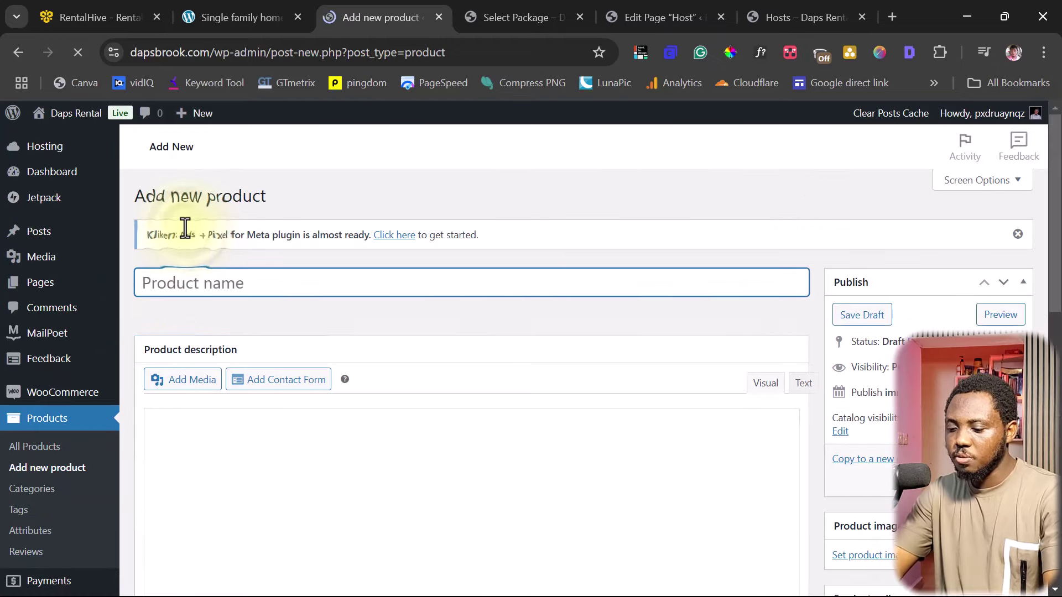
{"action": "type", "text": "Featured "}
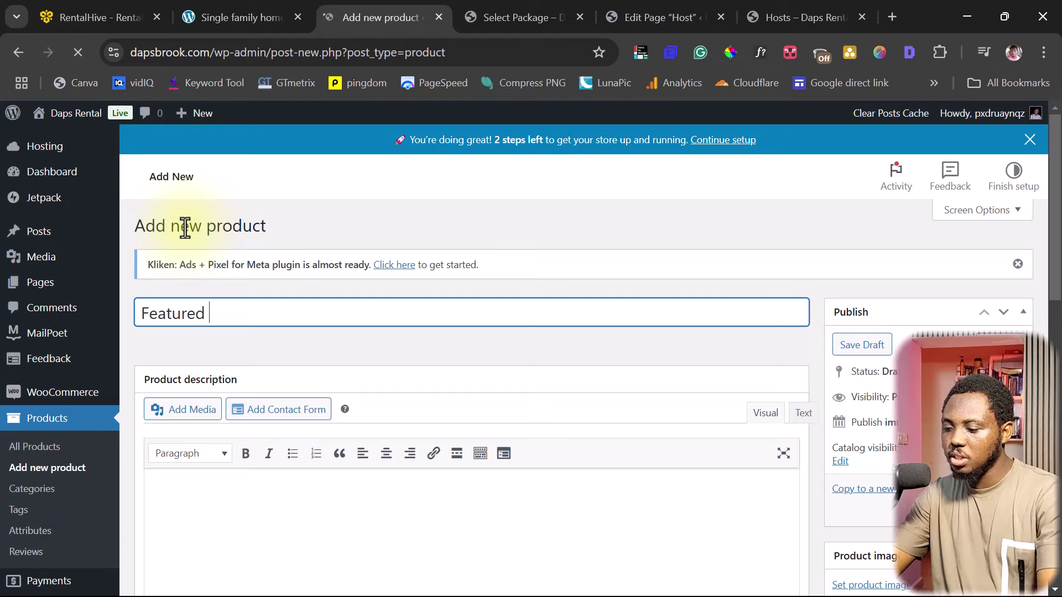
{"action": "type", "text": "Listing"}
Give the Featured Listing product a regular price of 29.99, mark it as virtual and publish it
{"action": "scroll", "coordinate": [291, 265], "scroll_direction": "down", "scroll_amount": 6}
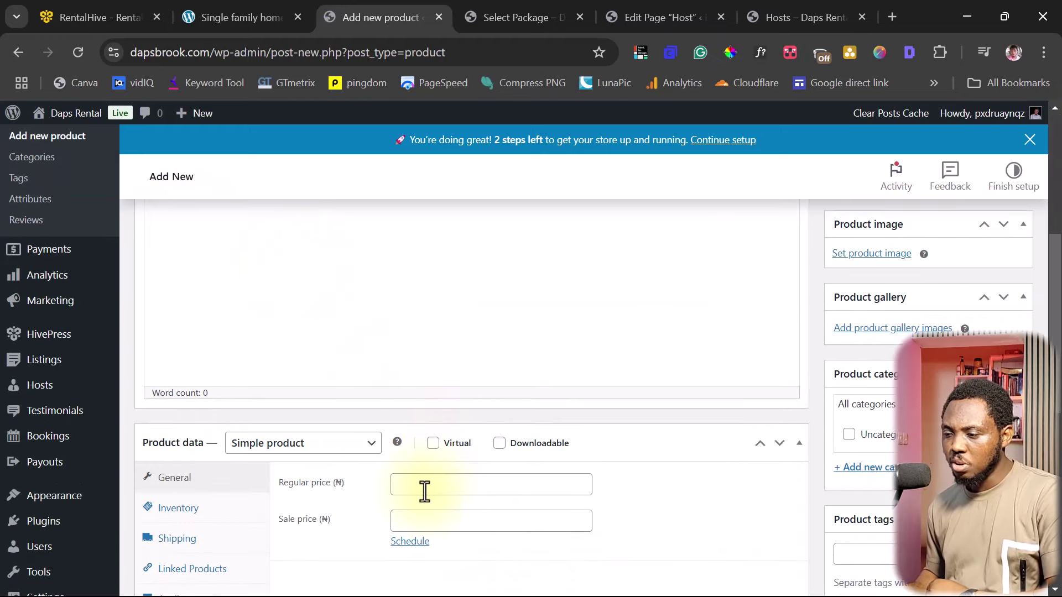
{"action": "left_click", "coordinate": [424, 485]}
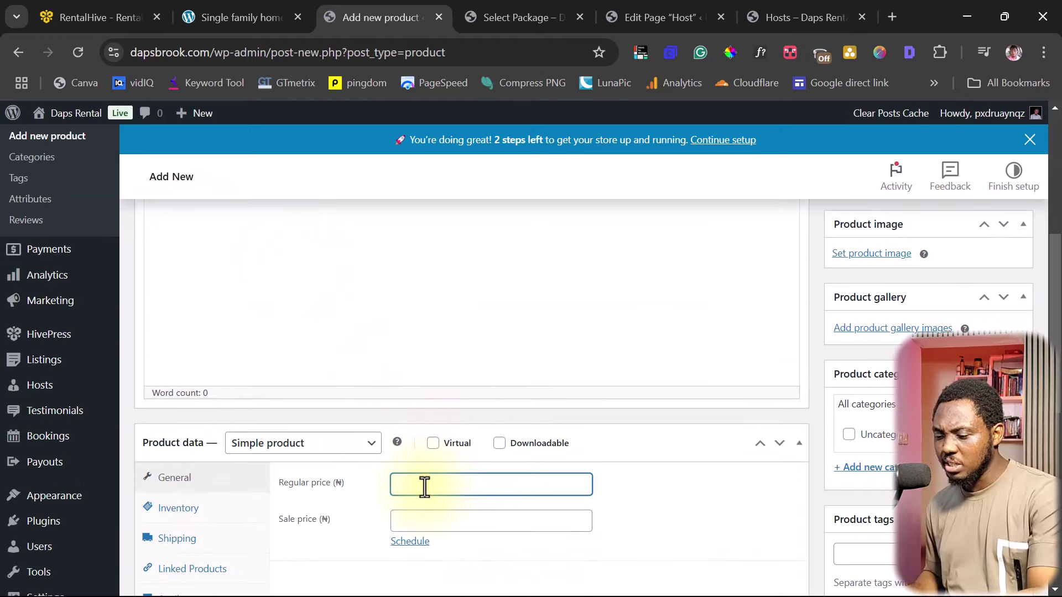
{"action": "type", "text": "29"}
{"action": "scroll", "coordinate": [423, 480], "scroll_direction": "down", "scroll_amount": 1}
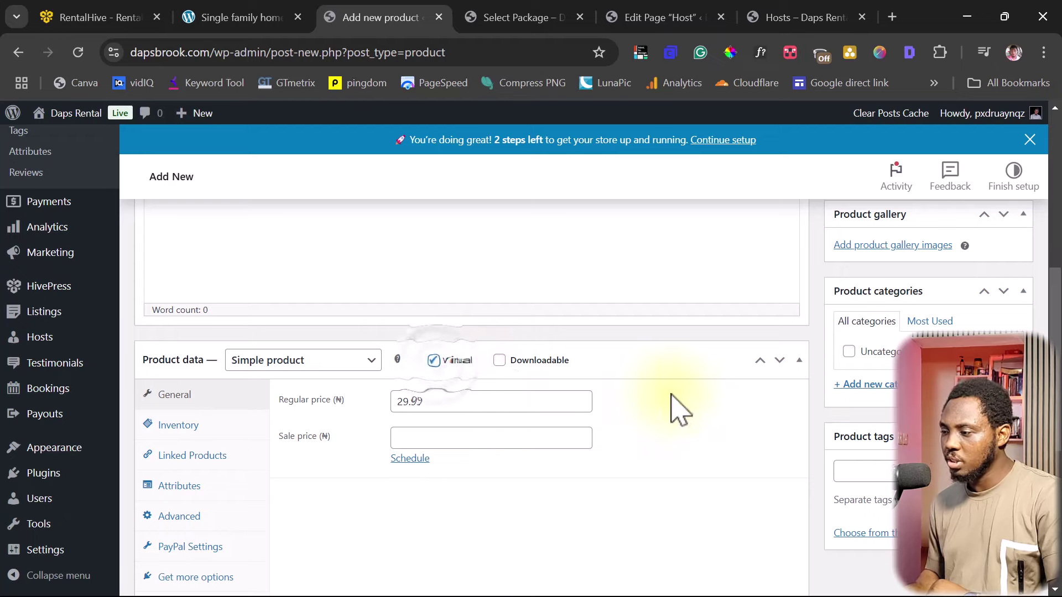
{"action": "scroll", "coordinate": [871, 403], "scroll_direction": "up", "scroll_amount": 6}
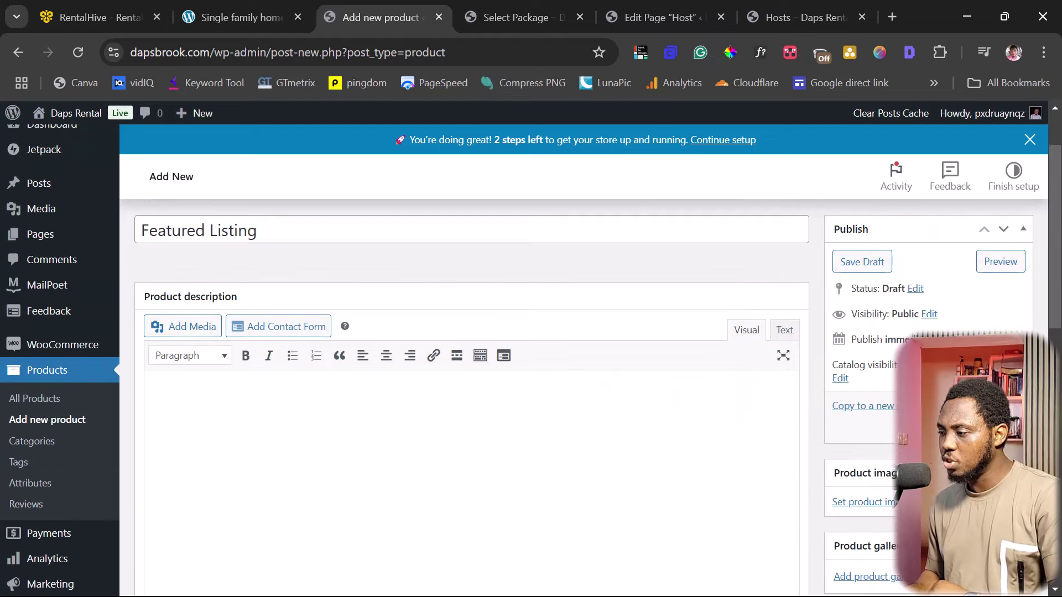
{"action": "left_click", "coordinate": [999, 424]}
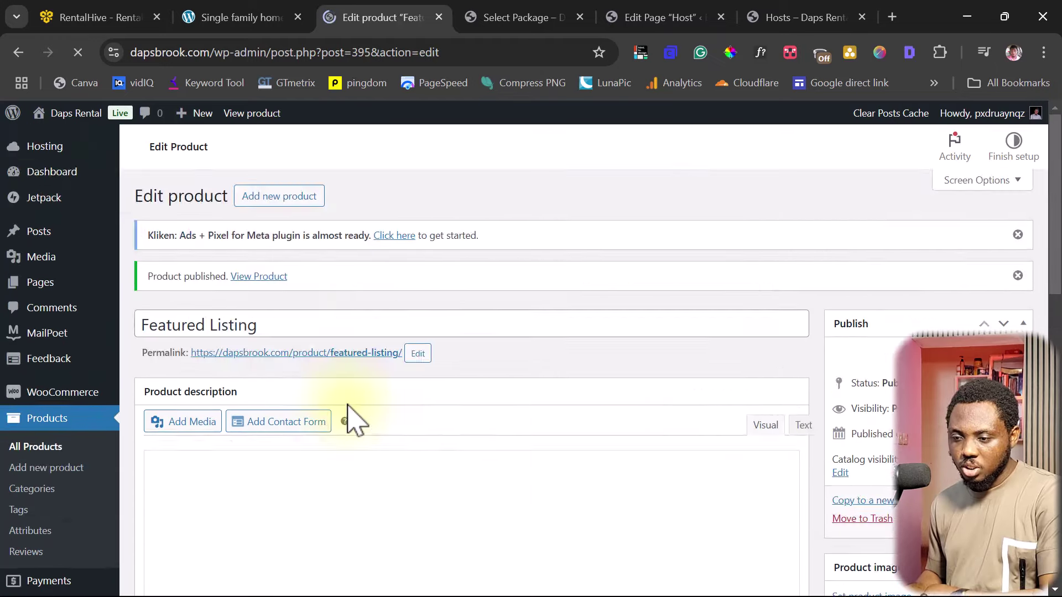
In the HivePress listing settings, assign Featured Listing as the WooCommerce product for featuring
{"action": "scroll", "coordinate": [347, 405], "scroll_direction": "down", "scroll_amount": 5}
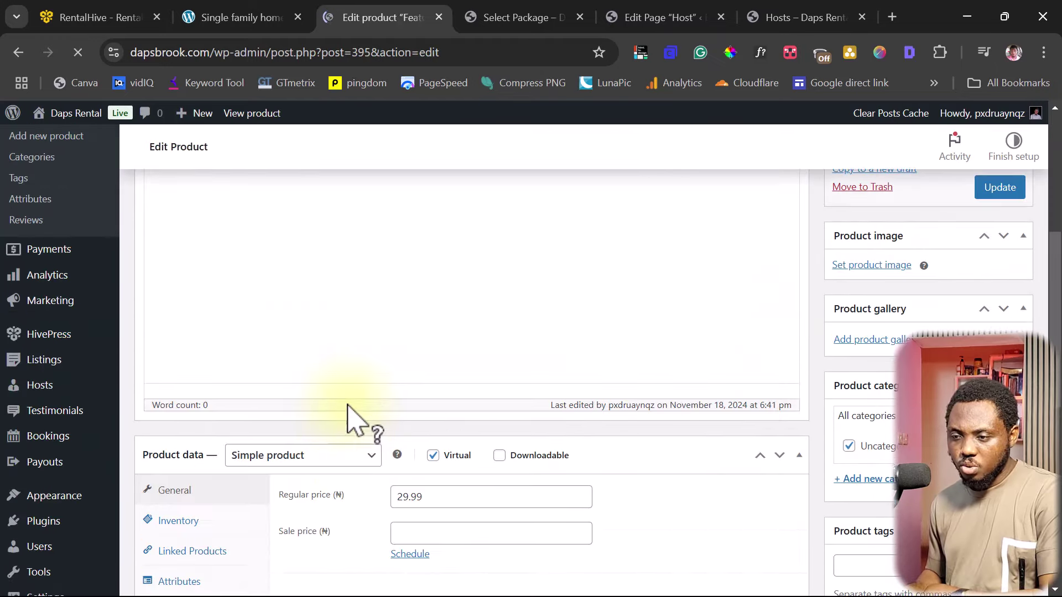
{"action": "mouse_move", "coordinate": [56, 333]}
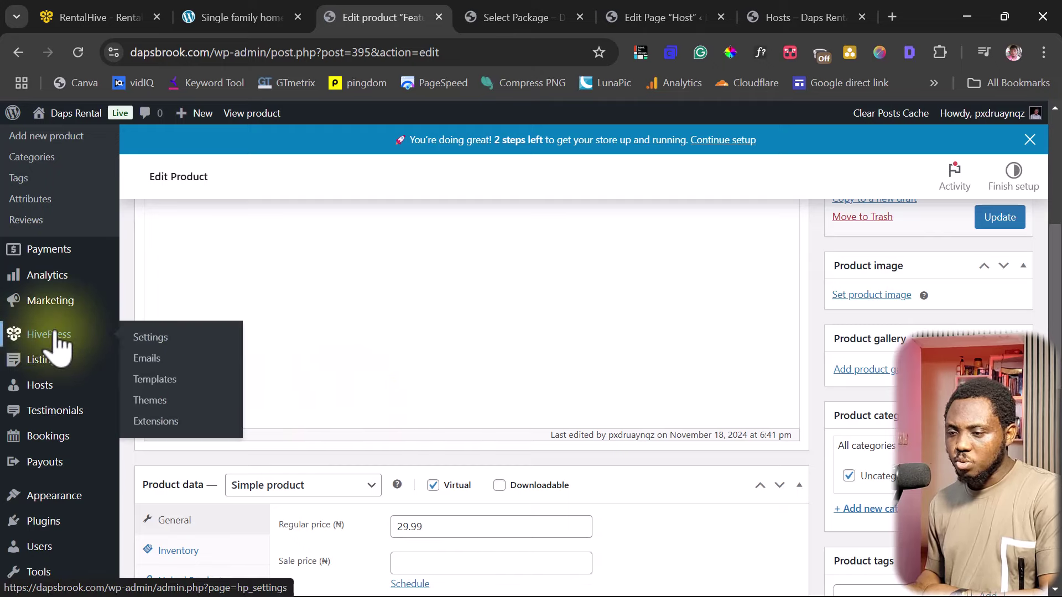
{"action": "left_click", "coordinate": [153, 337]}
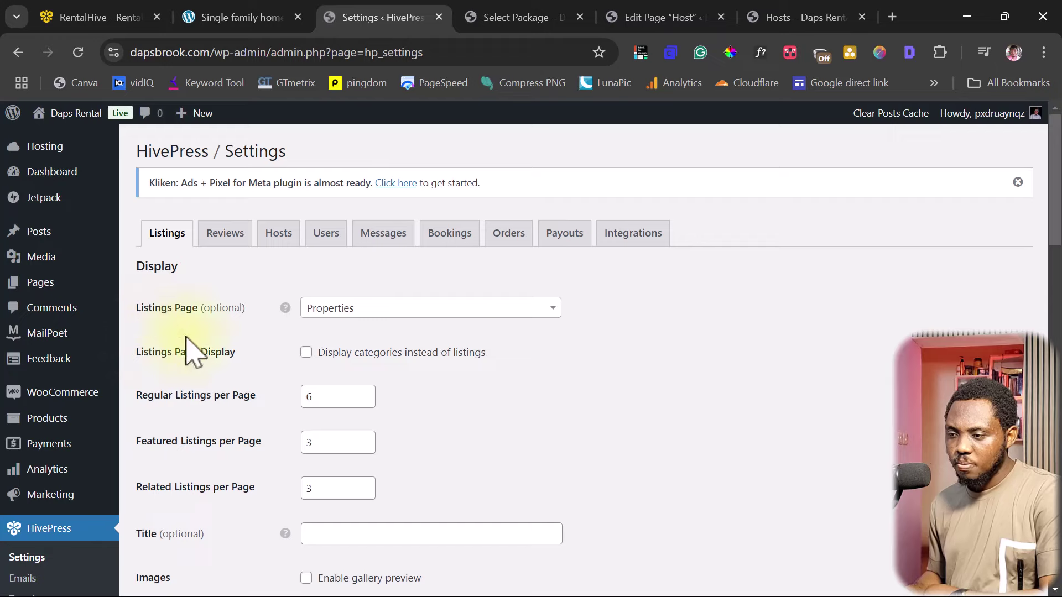
{"action": "scroll", "coordinate": [561, 354], "scroll_direction": "down", "scroll_amount": 9}
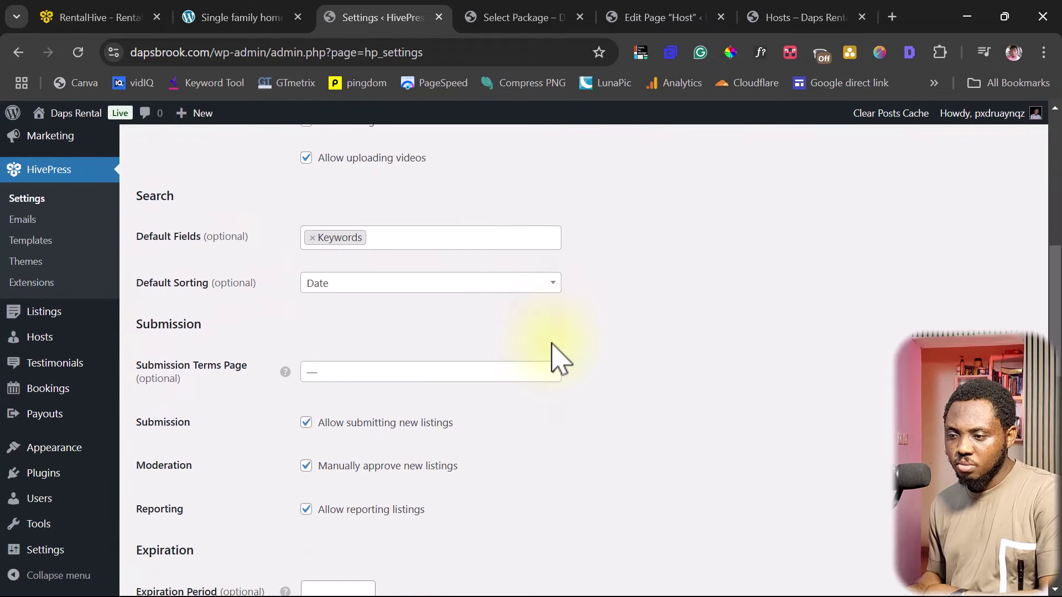
{"action": "scroll", "coordinate": [553, 346], "scroll_direction": "down", "scroll_amount": 6}
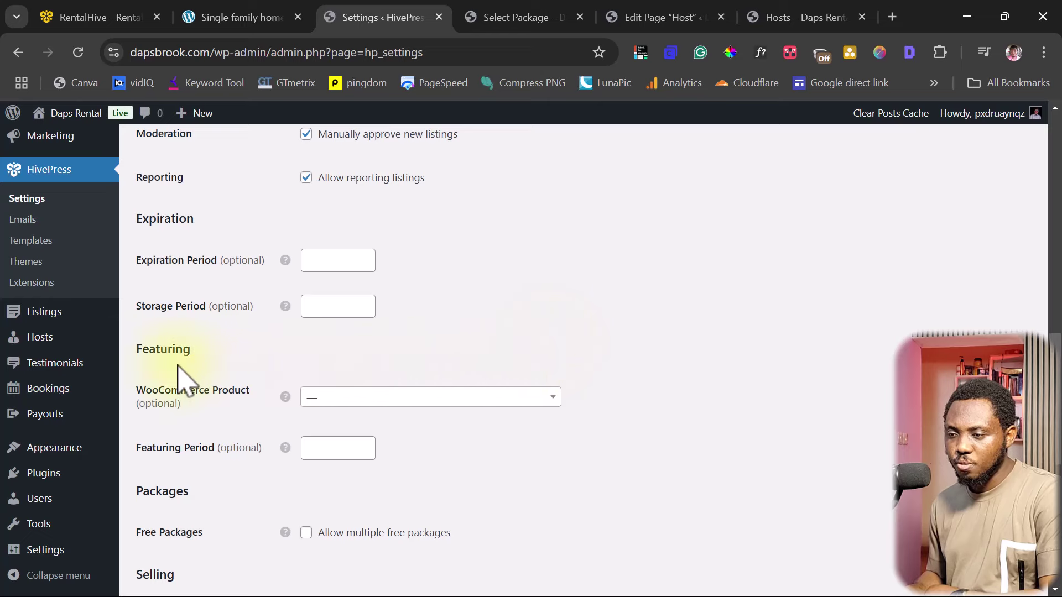
{"action": "scroll", "coordinate": [149, 357], "scroll_direction": "down", "scroll_amount": 1}
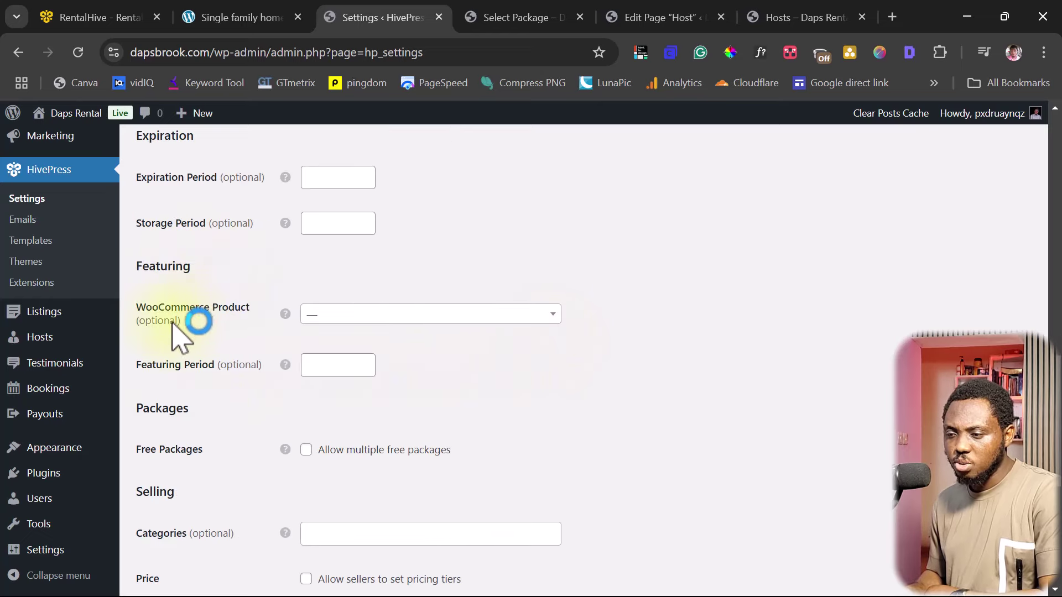
{"action": "mouse_move", "coordinate": [304, 319]}
{"action": "left_click", "coordinate": [360, 324]}
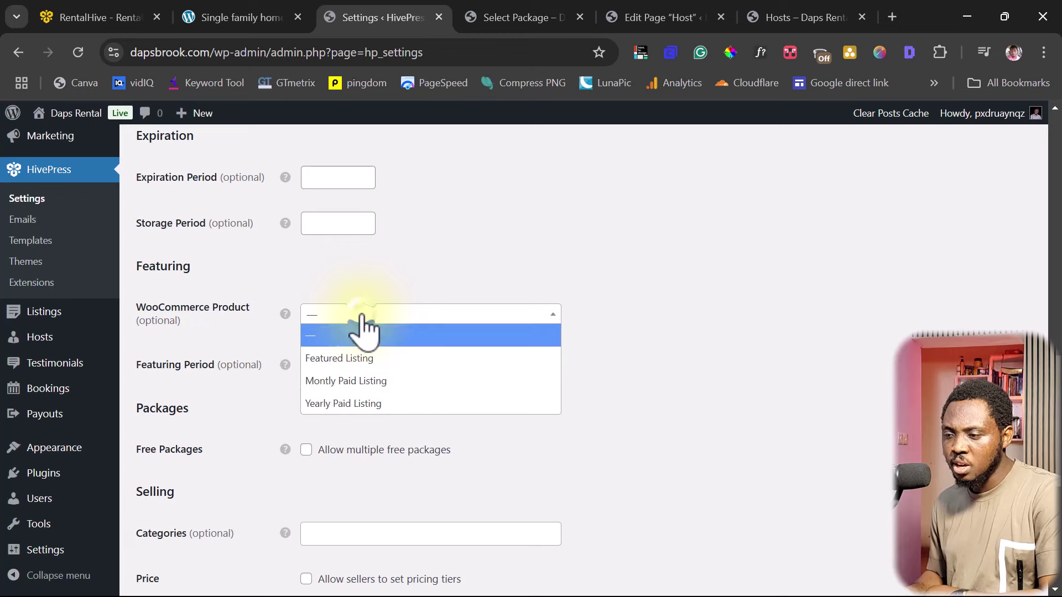
{"action": "left_click", "coordinate": [361, 360]}
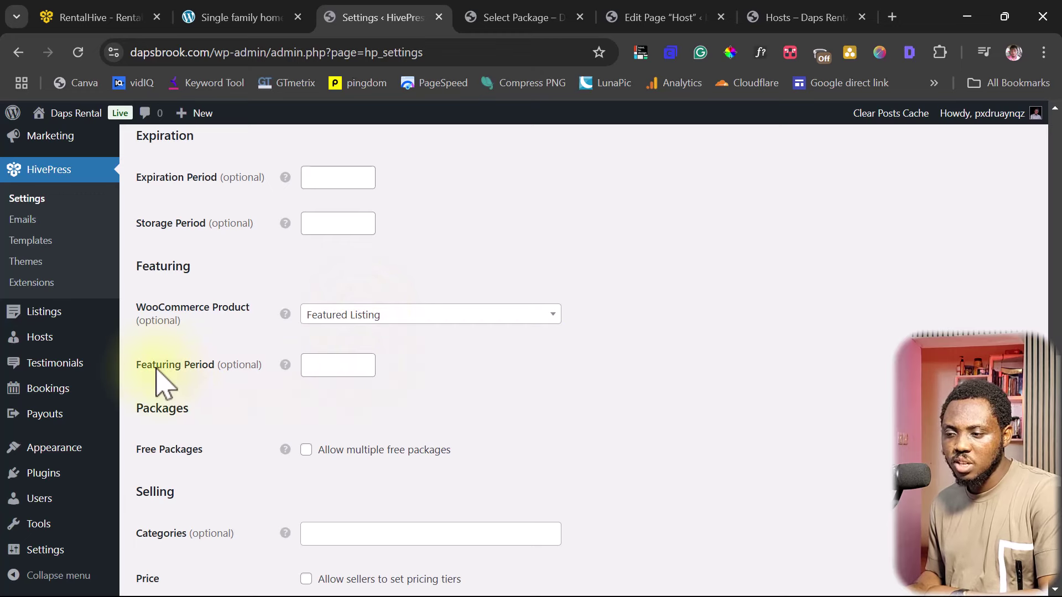
Set the featuring period to 7 and save the HivePress listing settings
{"action": "left_click", "coordinate": [324, 367]}
{"action": "type", "text": "10"}
{"action": "key", "text": "BackSpace"}
{"action": "key", "text": "BackSpace"}
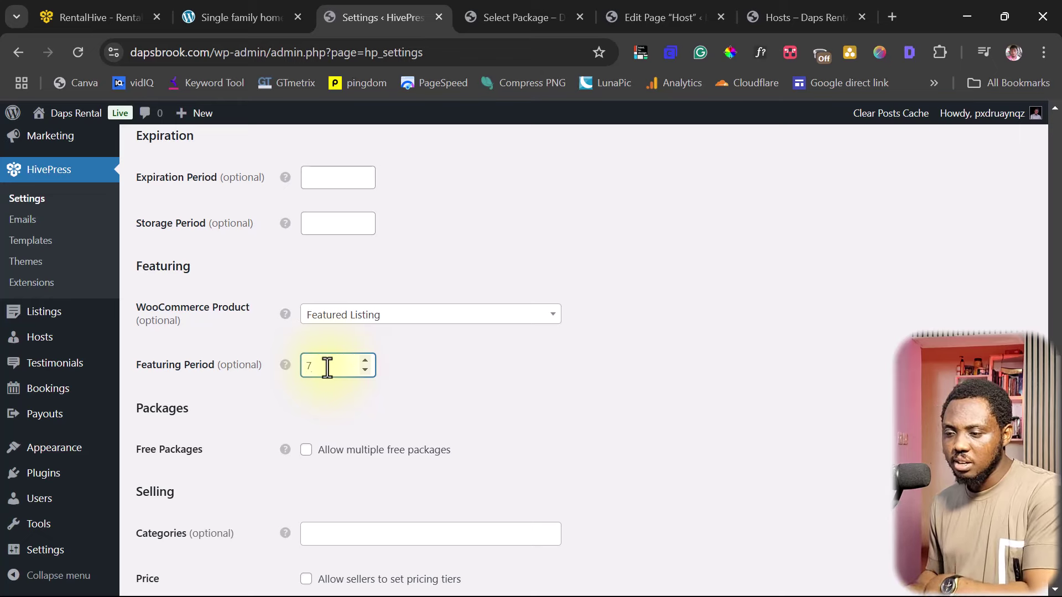
{"action": "type", "text": "7"}
{"action": "scroll", "coordinate": [497, 381], "scroll_direction": "down", "scroll_amount": 2}
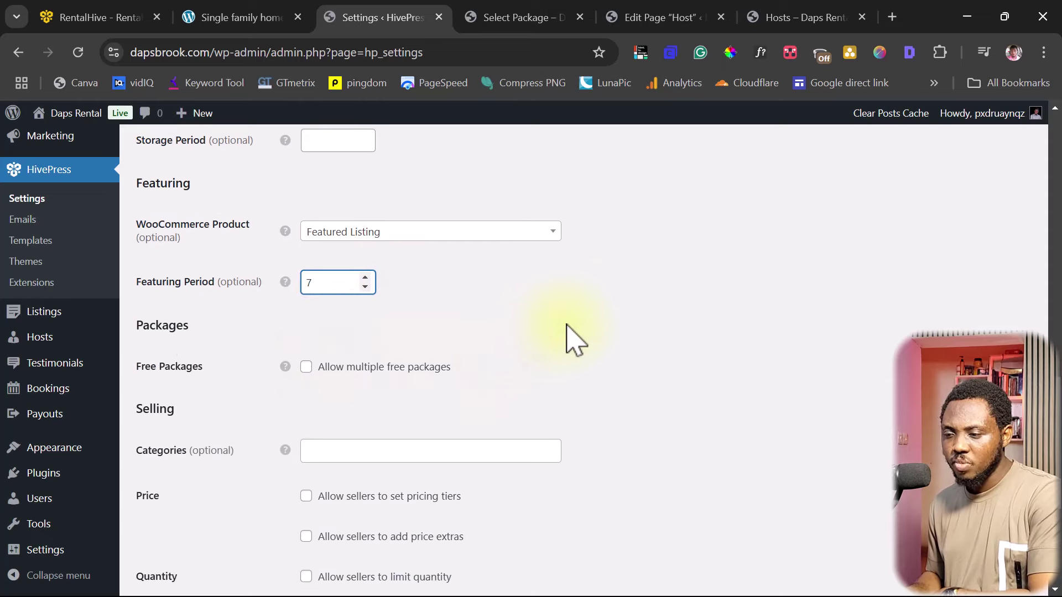
{"action": "scroll", "coordinate": [572, 339], "scroll_direction": "down", "scroll_amount": 2}
{"action": "scroll", "coordinate": [573, 339], "scroll_direction": "down", "scroll_amount": 3}
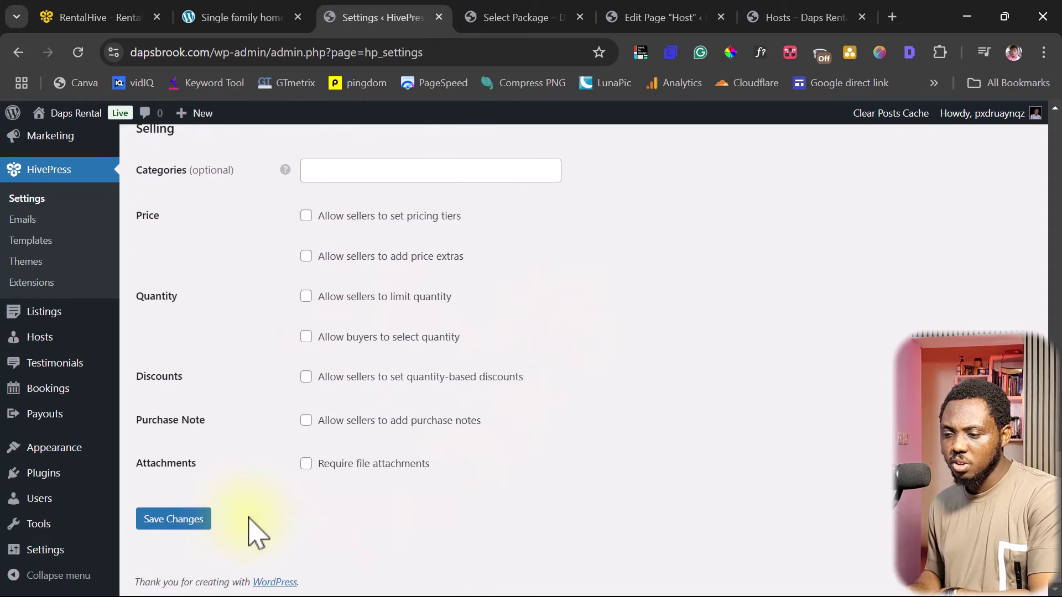
{"action": "left_click", "coordinate": [168, 523]}
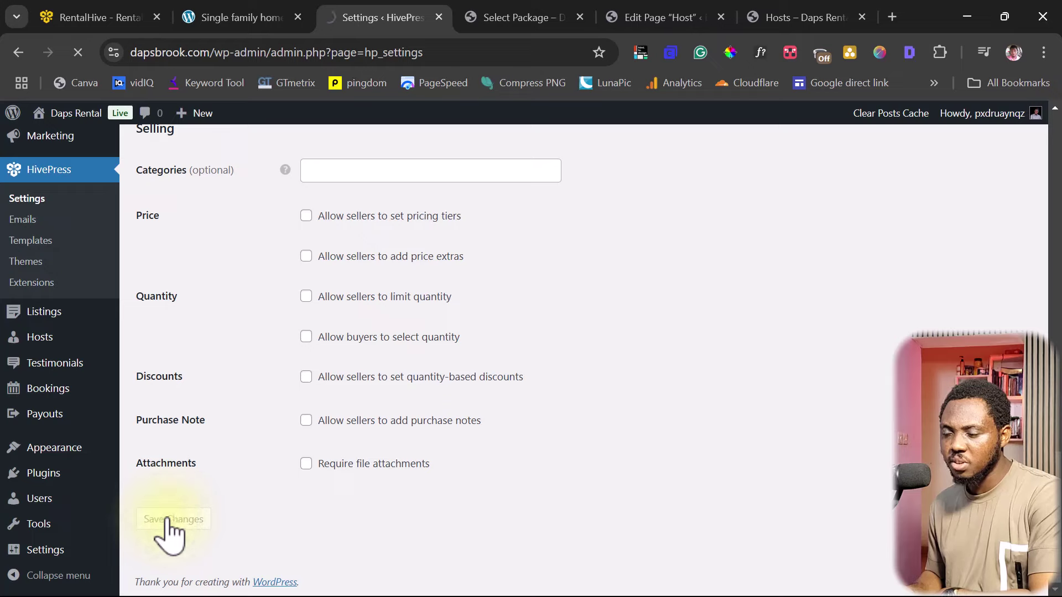
Switch to the site's front end and view the account's own listings
{"action": "left_click", "coordinate": [527, 22]}
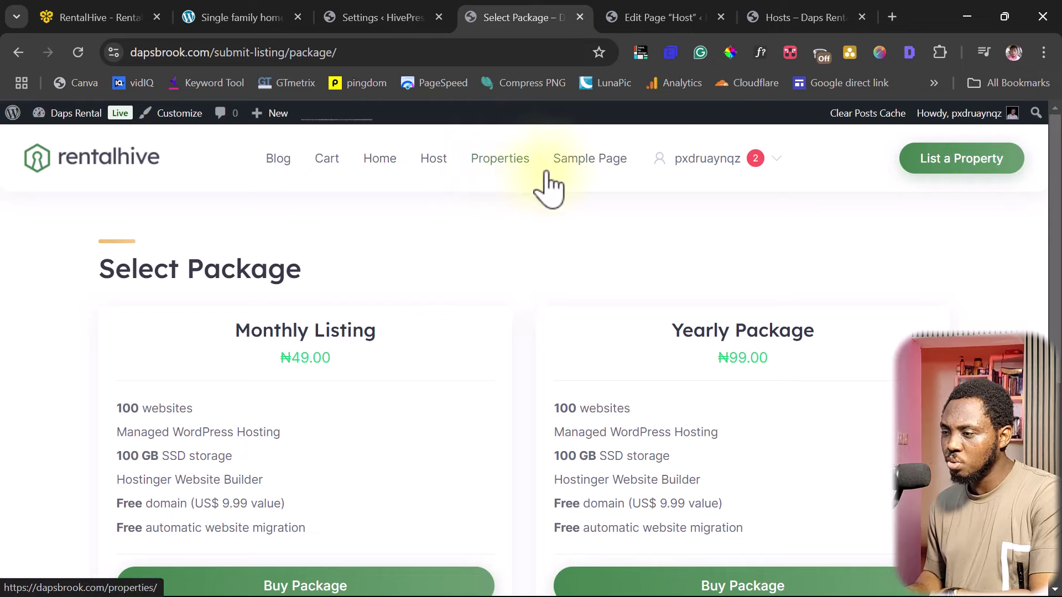
{"action": "left_click", "coordinate": [684, 241]}
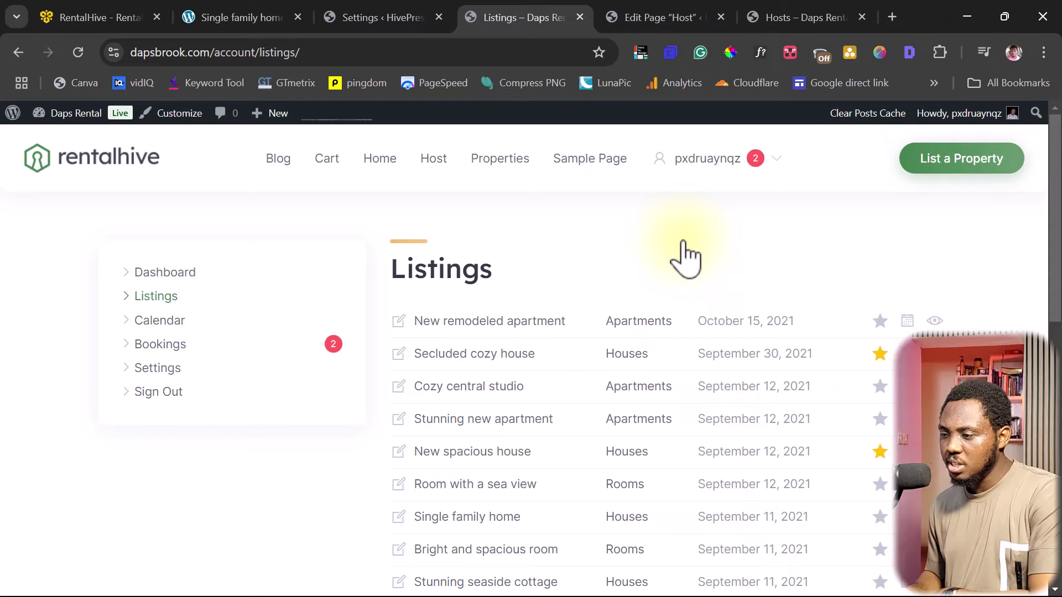
{"action": "scroll", "coordinate": [589, 279], "scroll_direction": "down", "scroll_amount": 3}
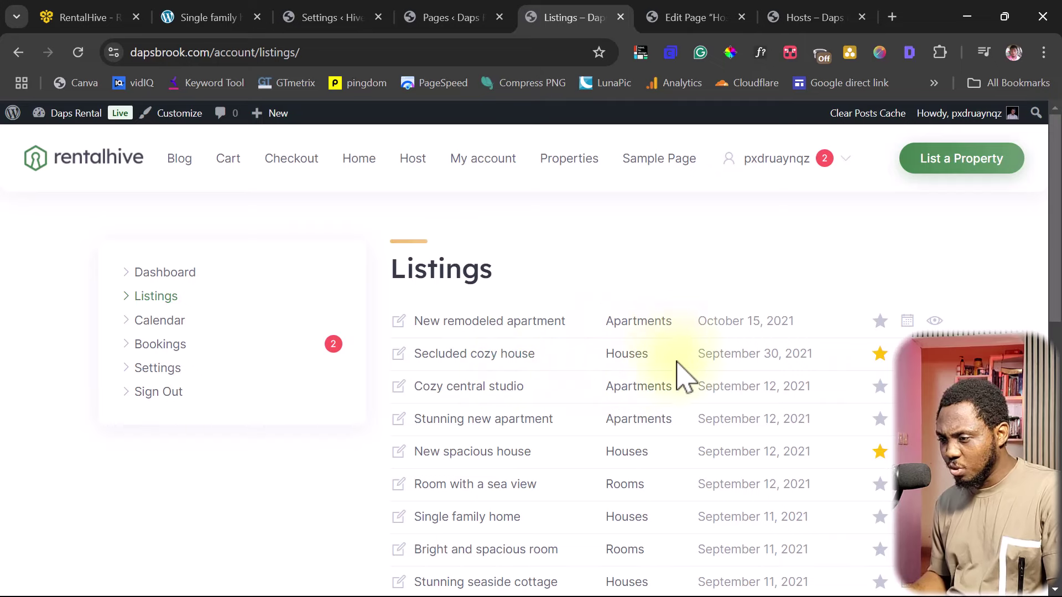
Request featuring for the New remodeled apartment listing from the account's own listings
{"action": "scroll", "coordinate": [686, 381], "scroll_direction": "down", "scroll_amount": 2}
{"action": "scroll", "coordinate": [681, 427], "scroll_direction": "up", "scroll_amount": 2}
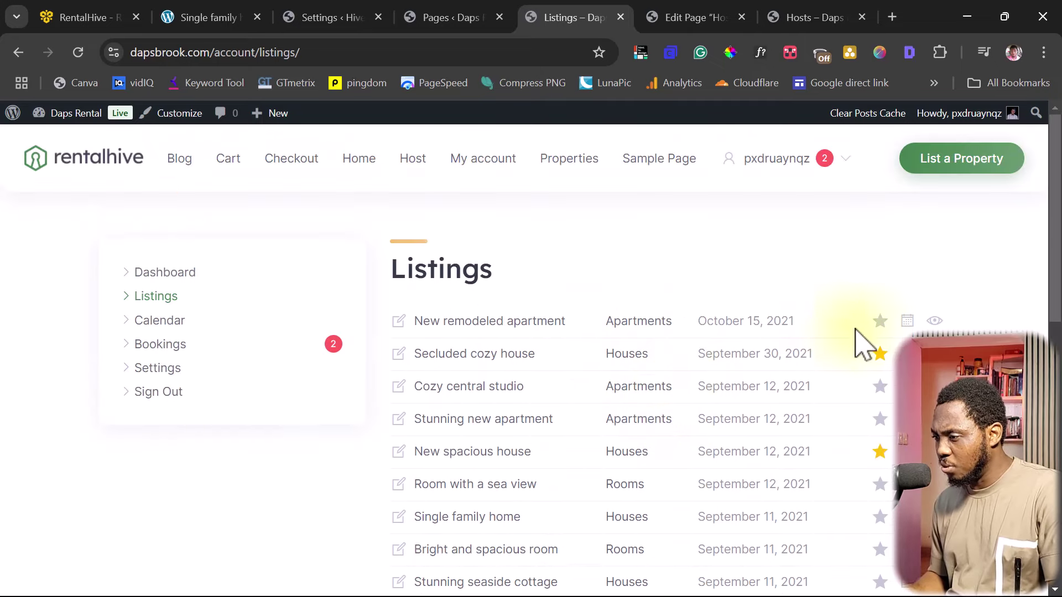
{"action": "left_click", "coordinate": [880, 325]}
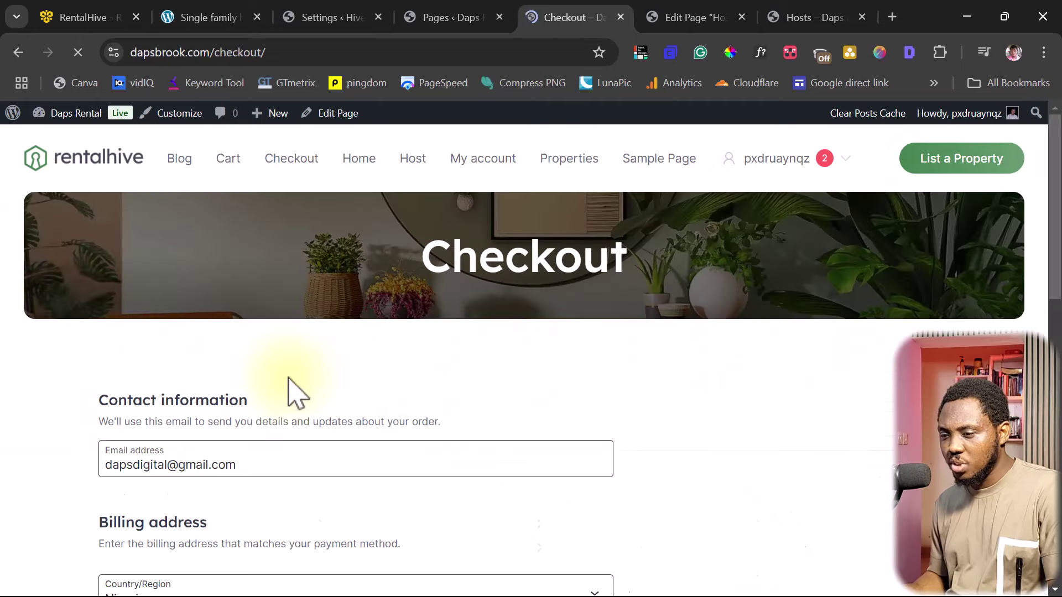
Examine the checkout page for the featured listing, including the order summary, billing fields and payment options
{"action": "scroll", "coordinate": [663, 376], "scroll_direction": "down", "scroll_amount": 2}
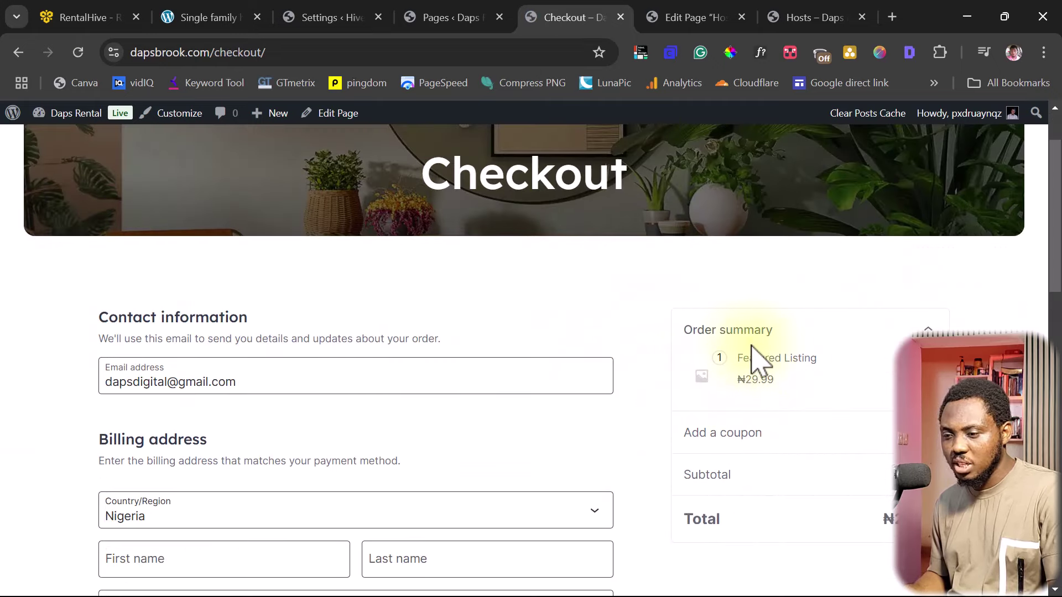
{"action": "scroll", "coordinate": [403, 367], "scroll_direction": "down", "scroll_amount": 4}
{"action": "scroll", "coordinate": [380, 408], "scroll_direction": "down", "scroll_amount": 7}
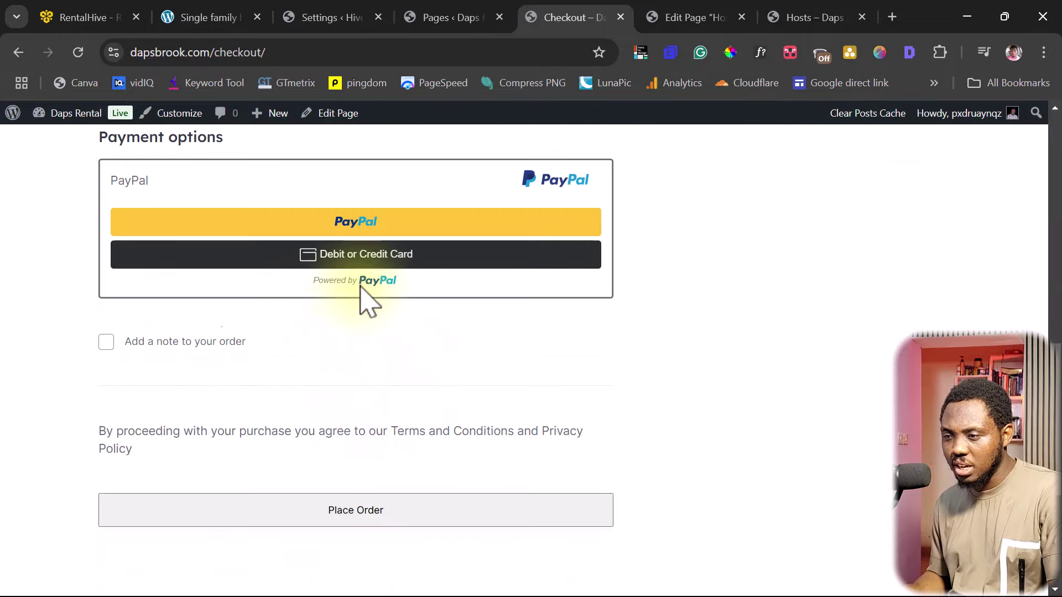
{"action": "scroll", "coordinate": [368, 296], "scroll_direction": "up", "scroll_amount": 1}
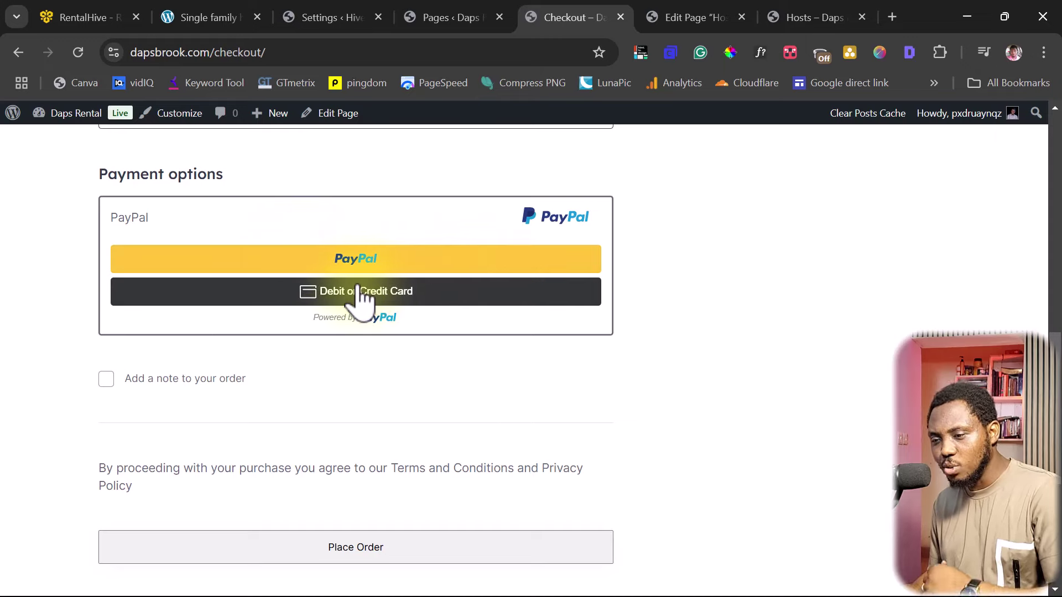
{"action": "scroll", "coordinate": [706, 350], "scroll_direction": "down", "scroll_amount": 4}
{"action": "scroll", "coordinate": [706, 350], "scroll_direction": "up", "scroll_amount": 6}
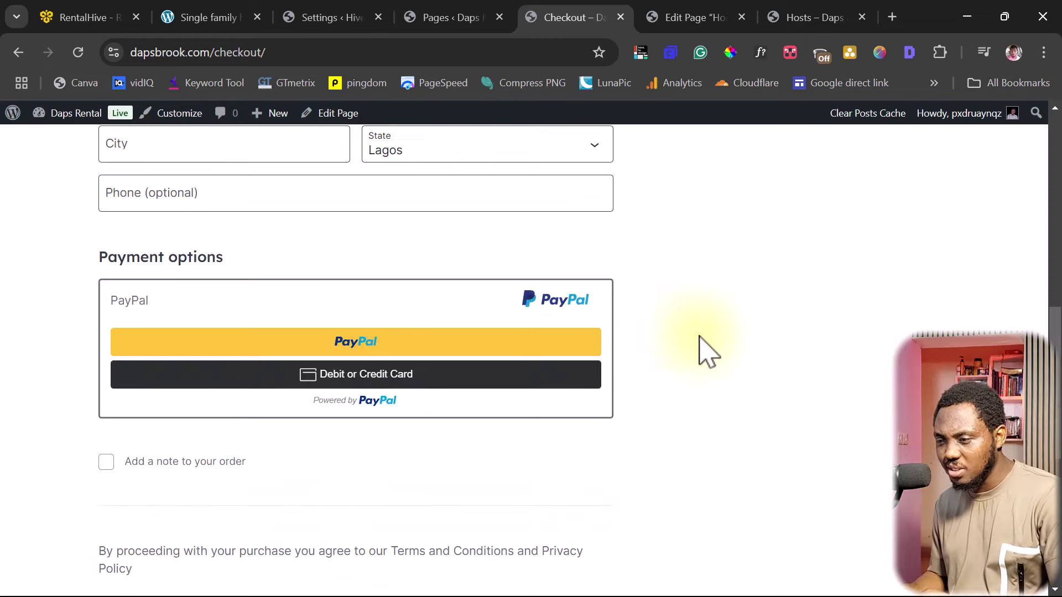
{"action": "scroll", "coordinate": [706, 350], "scroll_direction": "up", "scroll_amount": 6}
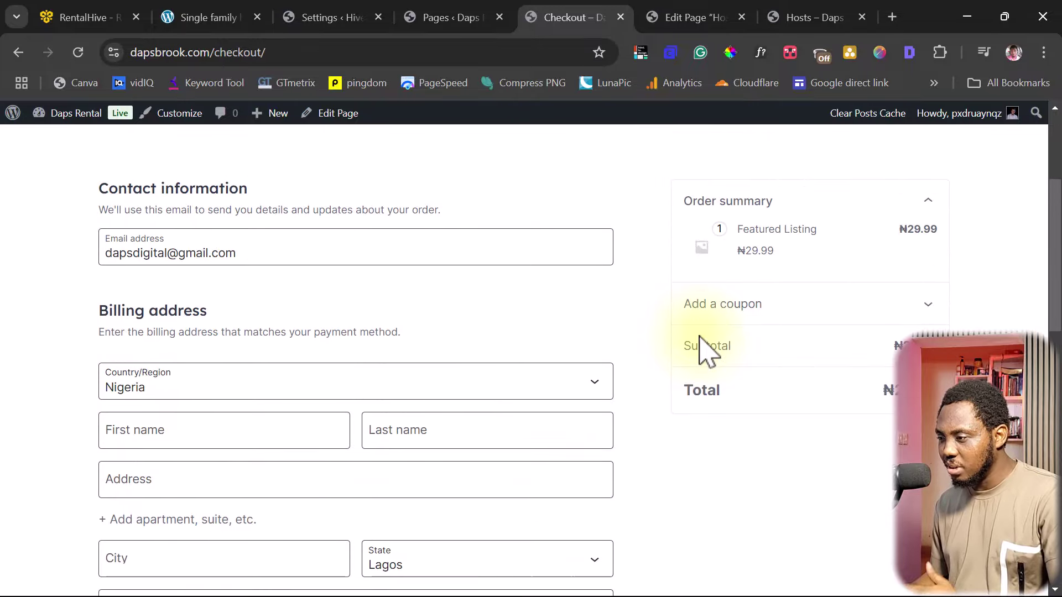
{"action": "scroll", "coordinate": [706, 350], "scroll_direction": "up", "scroll_amount": 3}
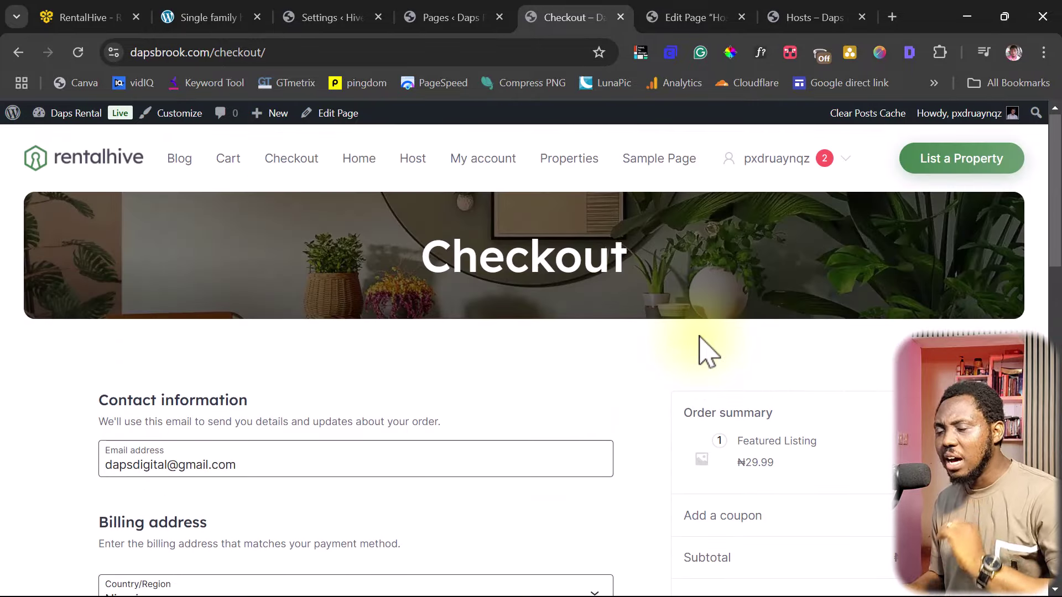
Close the Pages admin page, return to the HivePress admin, and install and activate the Claim Listings extension
{"action": "left_click", "coordinate": [499, 17]}
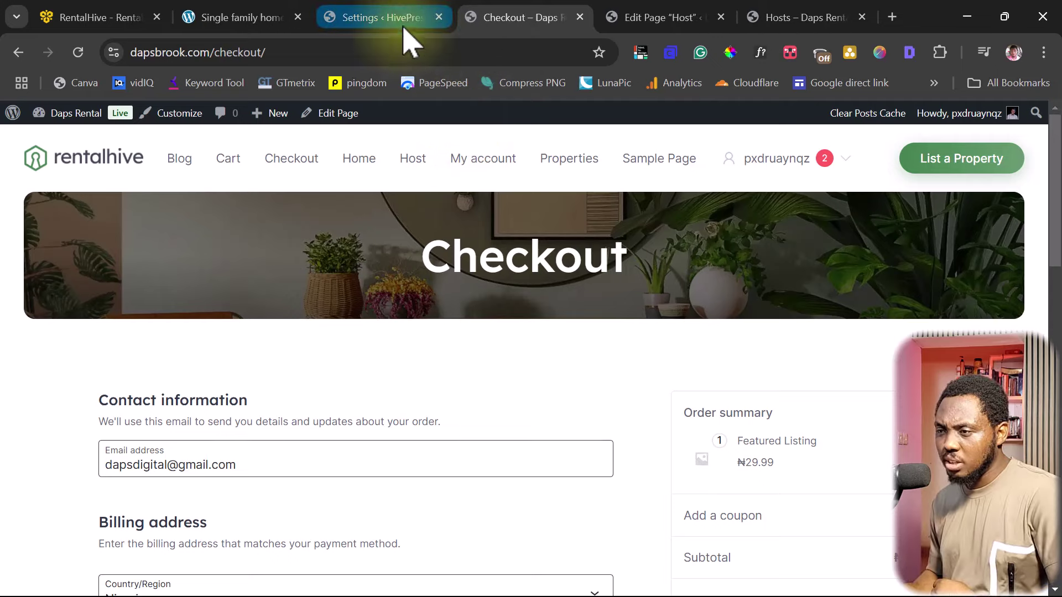
{"action": "left_click", "coordinate": [403, 15]}
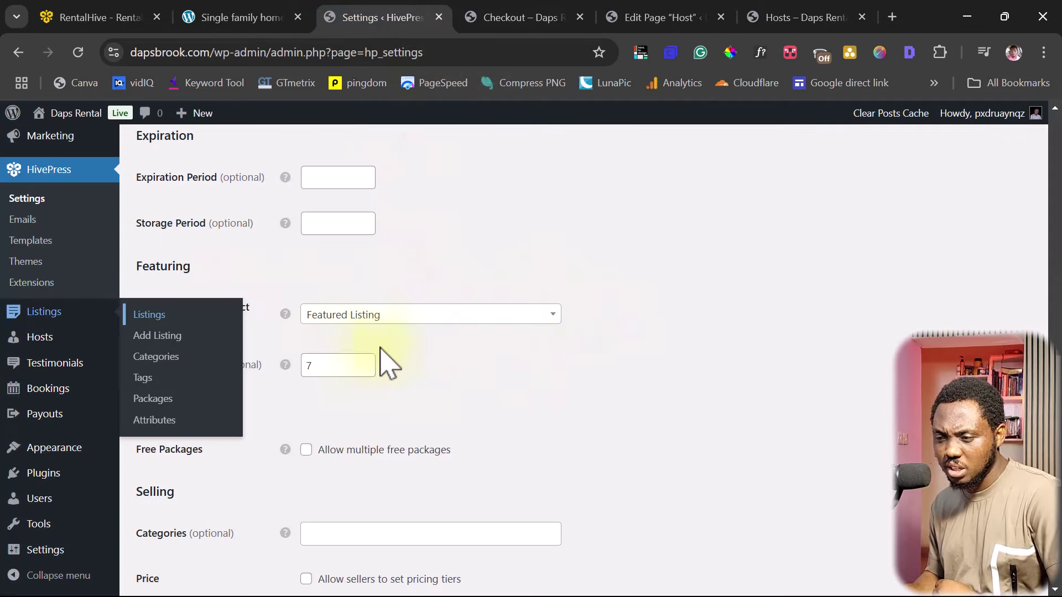
{"action": "left_click", "coordinate": [748, 427]}
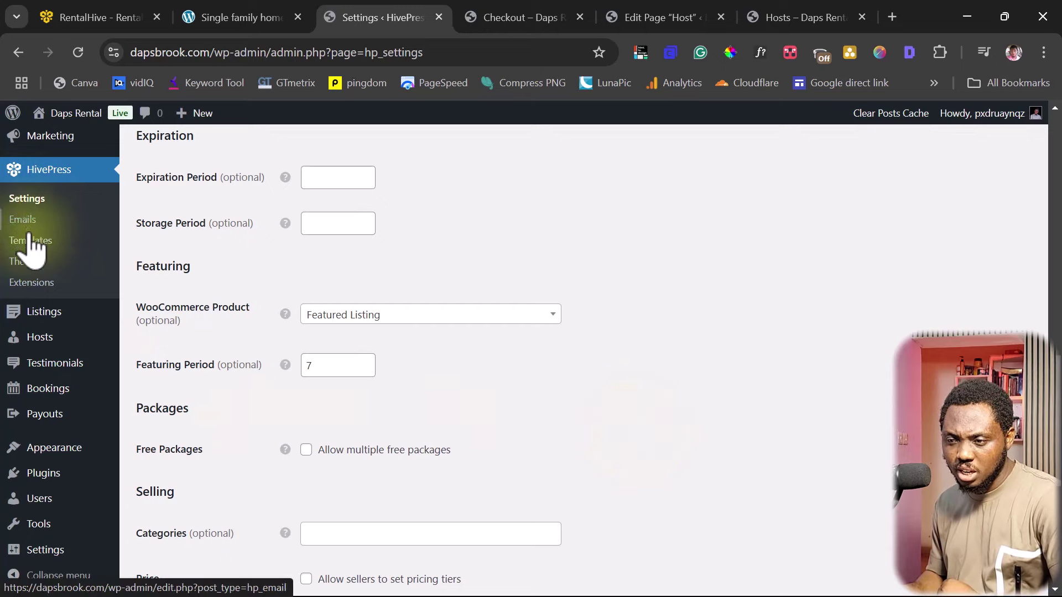
{"action": "left_click", "coordinate": [31, 285]}
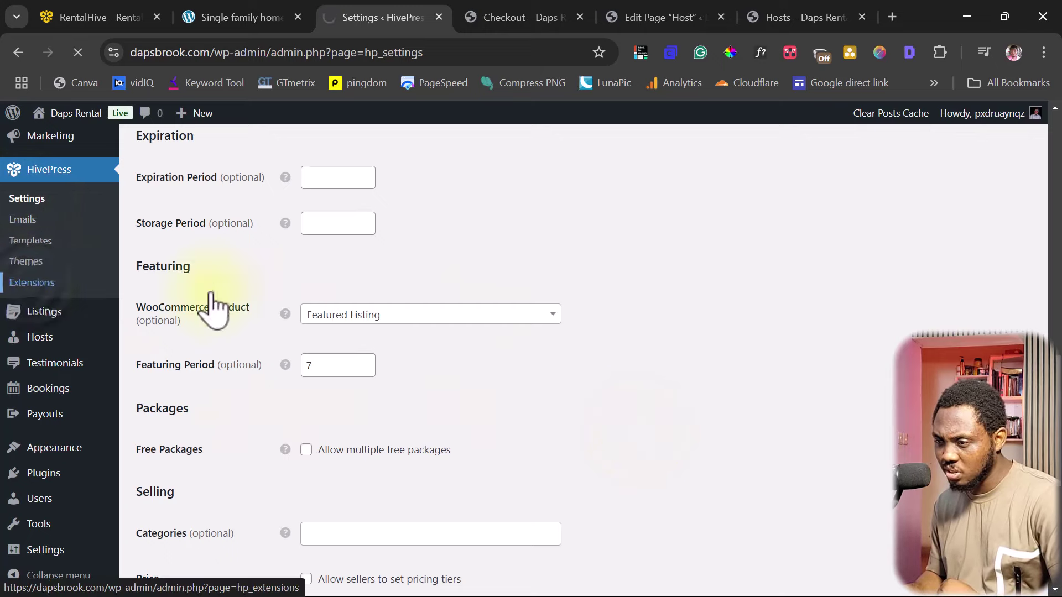
{"action": "scroll", "coordinate": [937, 332], "scroll_direction": "down", "scroll_amount": 6}
{"action": "scroll", "coordinate": [932, 329], "scroll_direction": "down", "scroll_amount": 2}
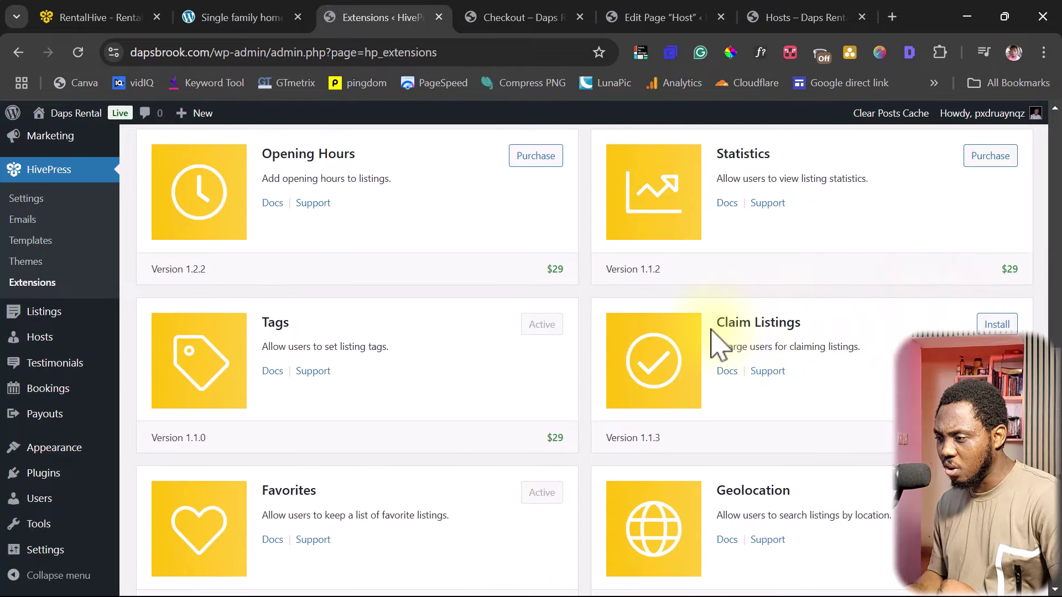
{"action": "left_click", "coordinate": [996, 327]}
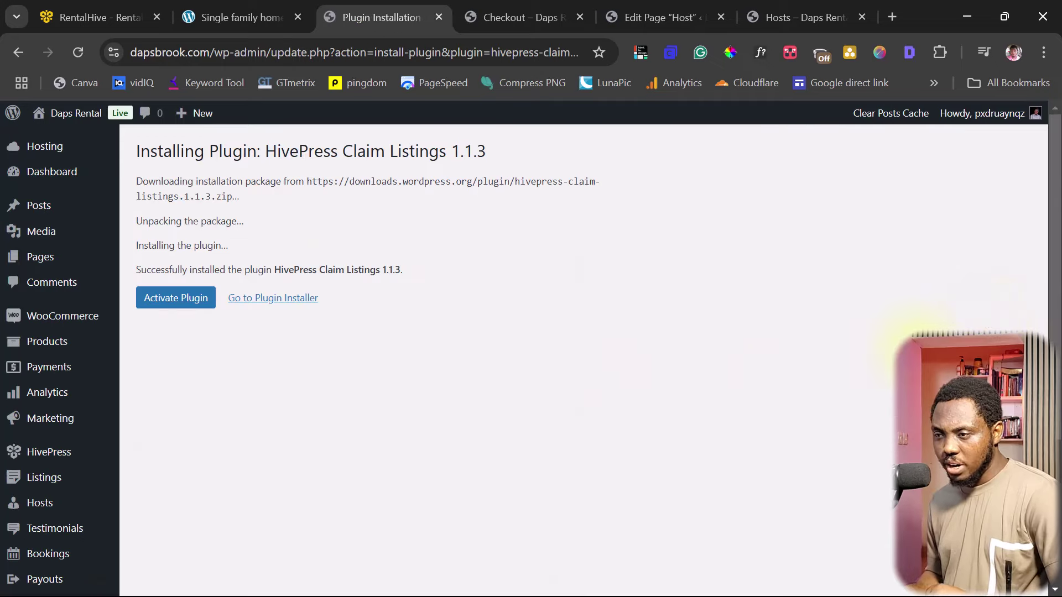
{"action": "left_click", "coordinate": [177, 303]}
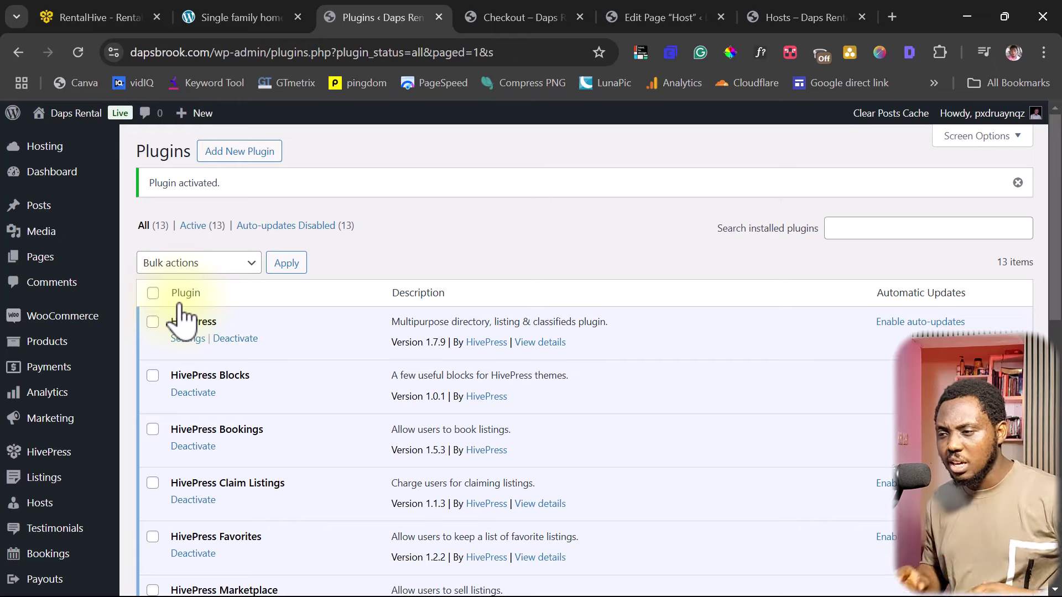
Create a new WooCommerce product titled "claimed Listing"
{"action": "scroll", "coordinate": [327, 427], "scroll_direction": "down", "scroll_amount": 9}
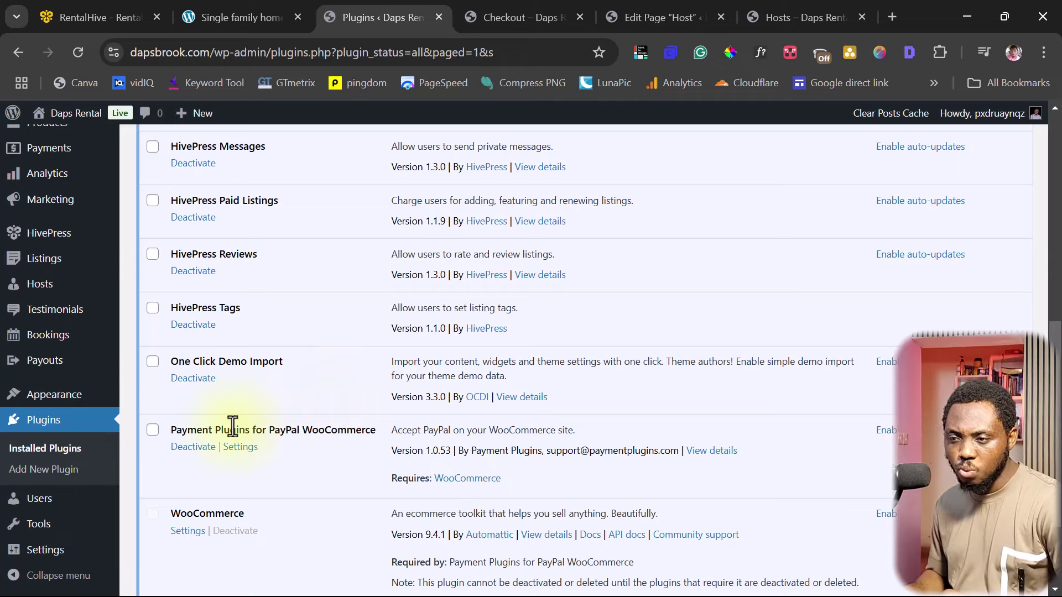
{"action": "scroll", "coordinate": [74, 417], "scroll_direction": "up", "scroll_amount": 3}
{"action": "scroll", "coordinate": [75, 418], "scroll_direction": "up", "scroll_amount": 2}
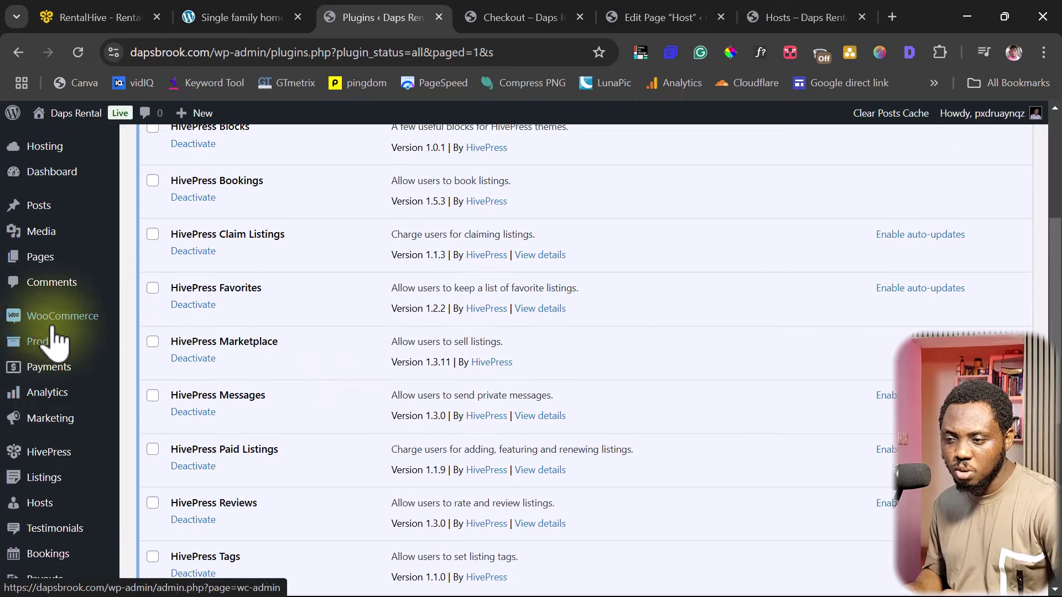
{"action": "mouse_move", "coordinate": [55, 318]}
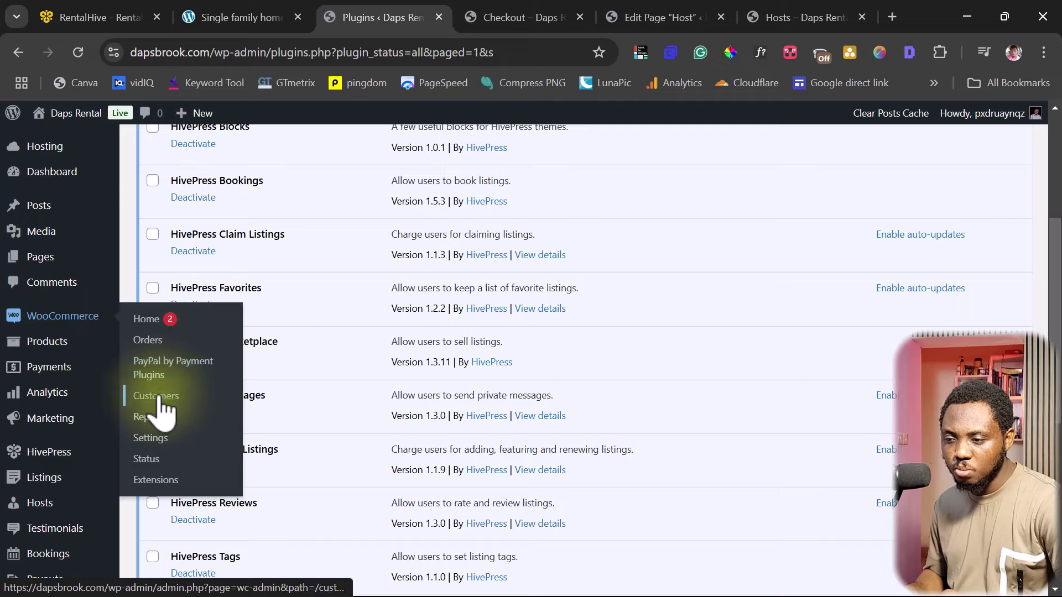
{"action": "mouse_move", "coordinate": [38, 347]}
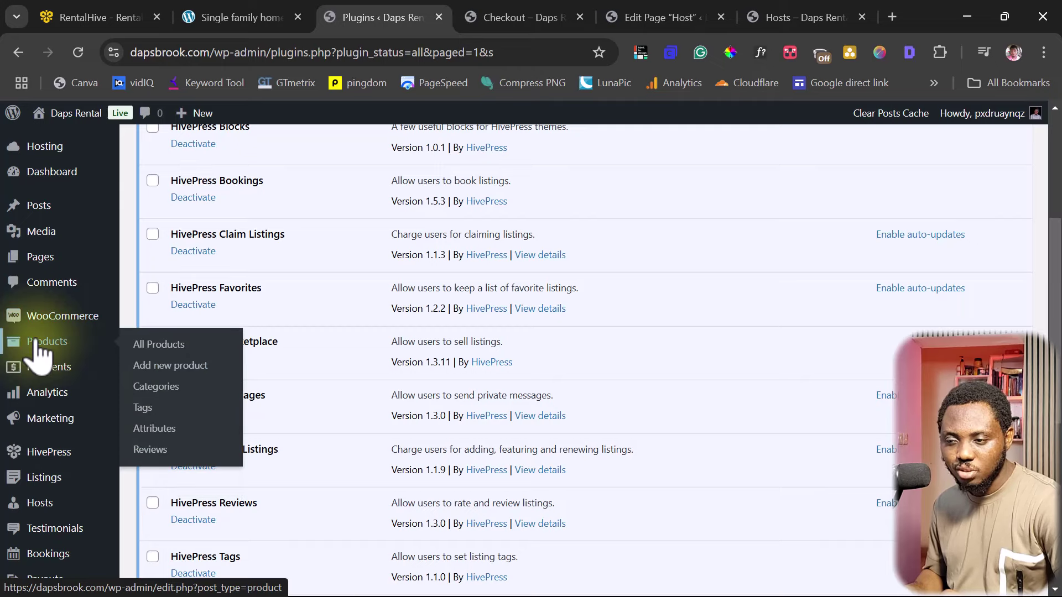
{"action": "left_click", "coordinate": [160, 367]}
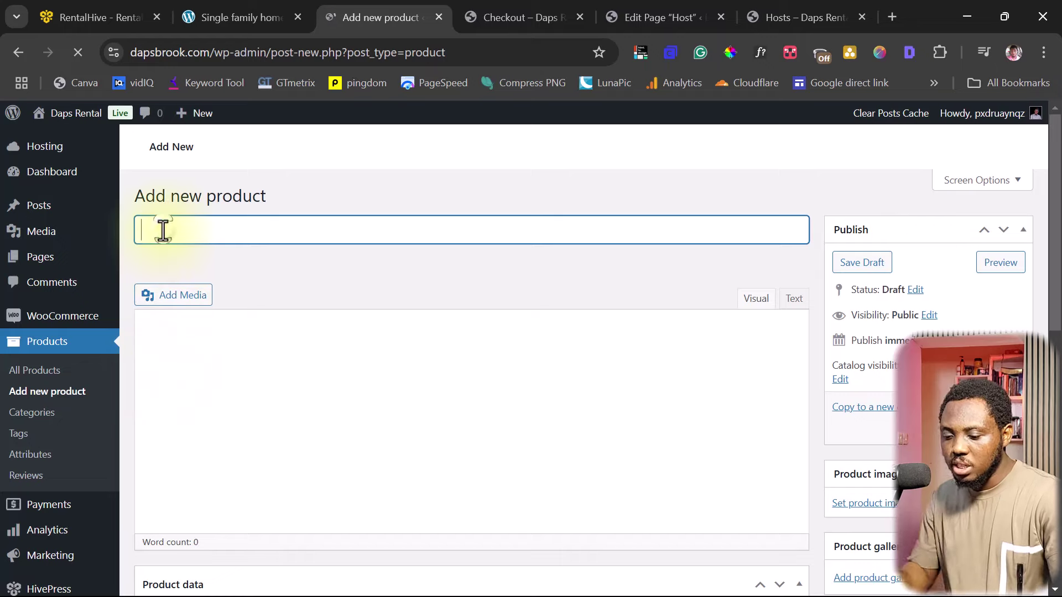
{"action": "type", "text": "claimed Listing"}
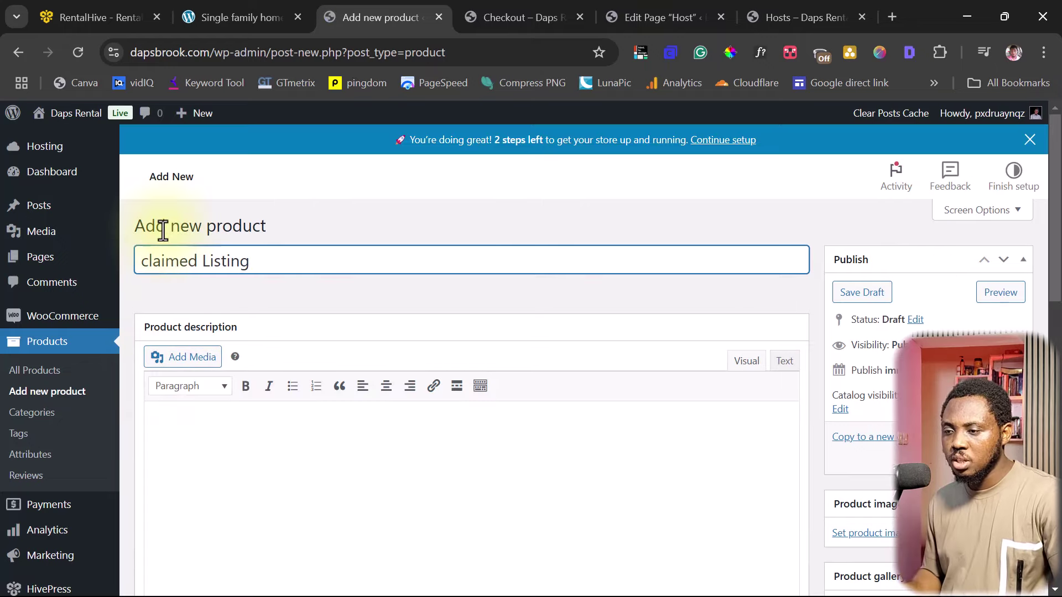
Mark the claimed Listing product as virtual, give it a regular price of 19.99 and publish it
{"action": "scroll", "coordinate": [403, 284], "scroll_direction": "down", "scroll_amount": 3}
{"action": "scroll", "coordinate": [398, 270], "scroll_direction": "up", "scroll_amount": 1}
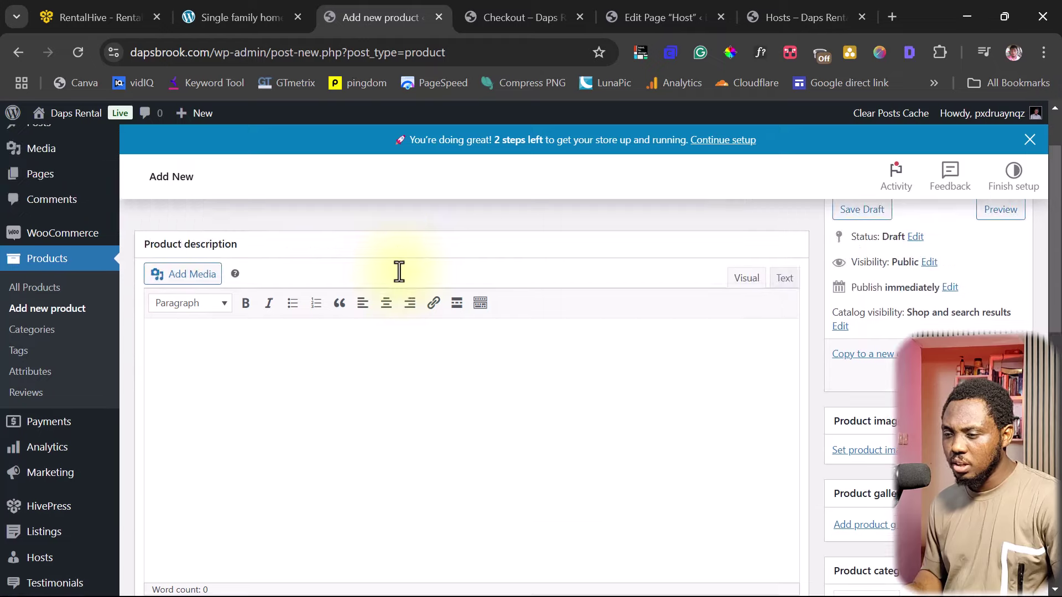
{"action": "scroll", "coordinate": [398, 274], "scroll_direction": "down", "scroll_amount": 3}
{"action": "scroll", "coordinate": [400, 286], "scroll_direction": "down", "scroll_amount": 2}
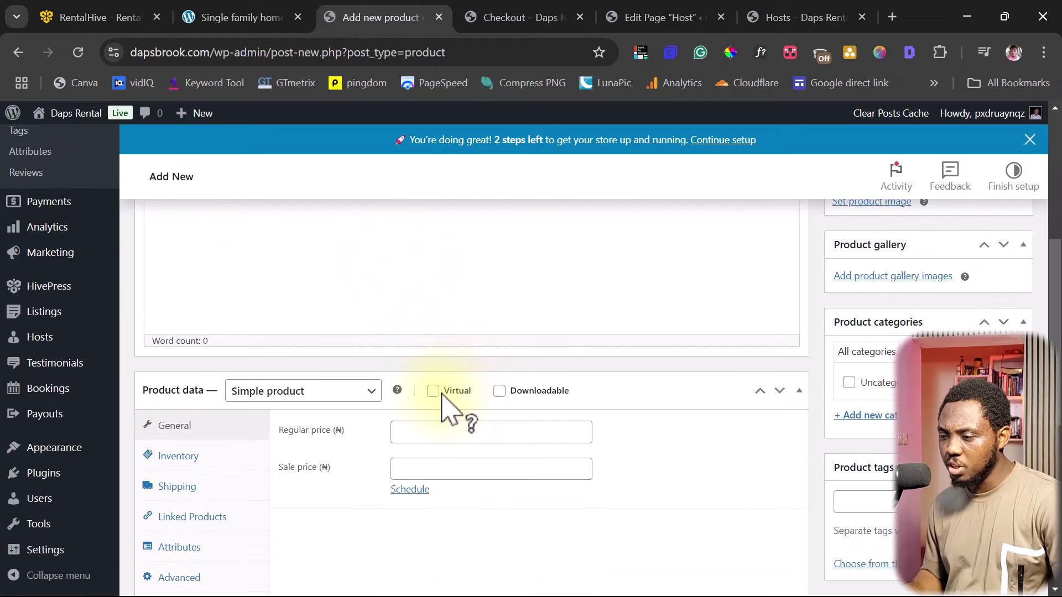
{"action": "left_click", "coordinate": [433, 391]}
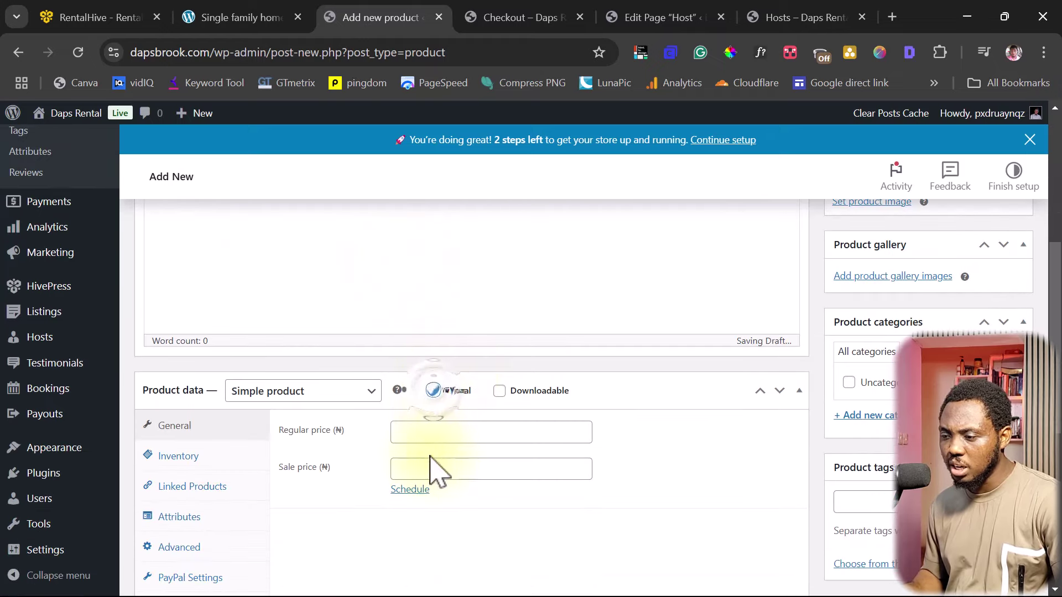
{"action": "left_click", "coordinate": [404, 431]}
{"action": "type", "text": "19.99"}
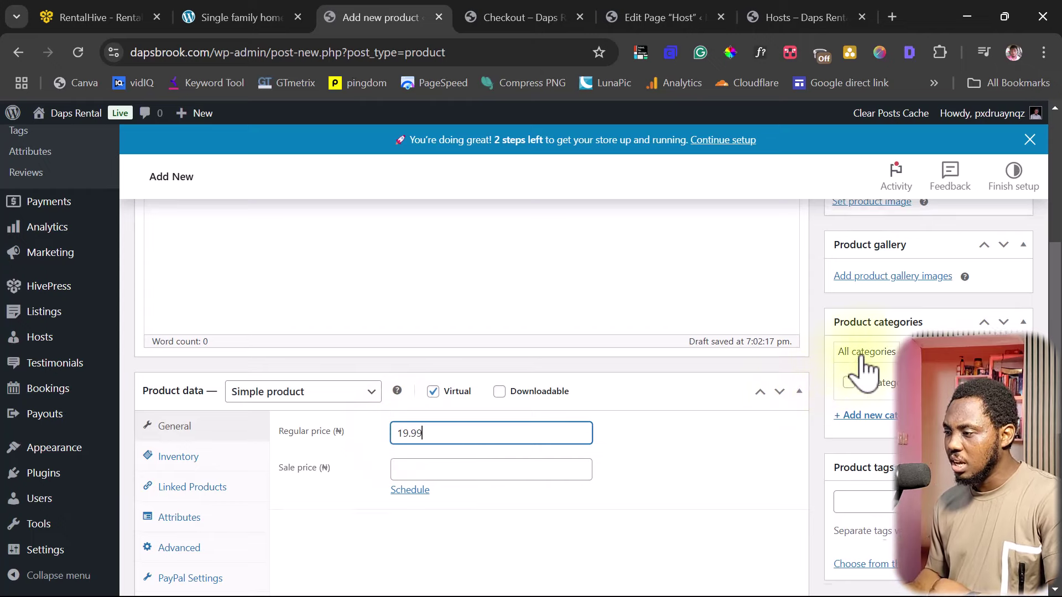
{"action": "scroll", "coordinate": [865, 365], "scroll_direction": "up", "scroll_amount": 3}
{"action": "left_click", "coordinate": [999, 370]}
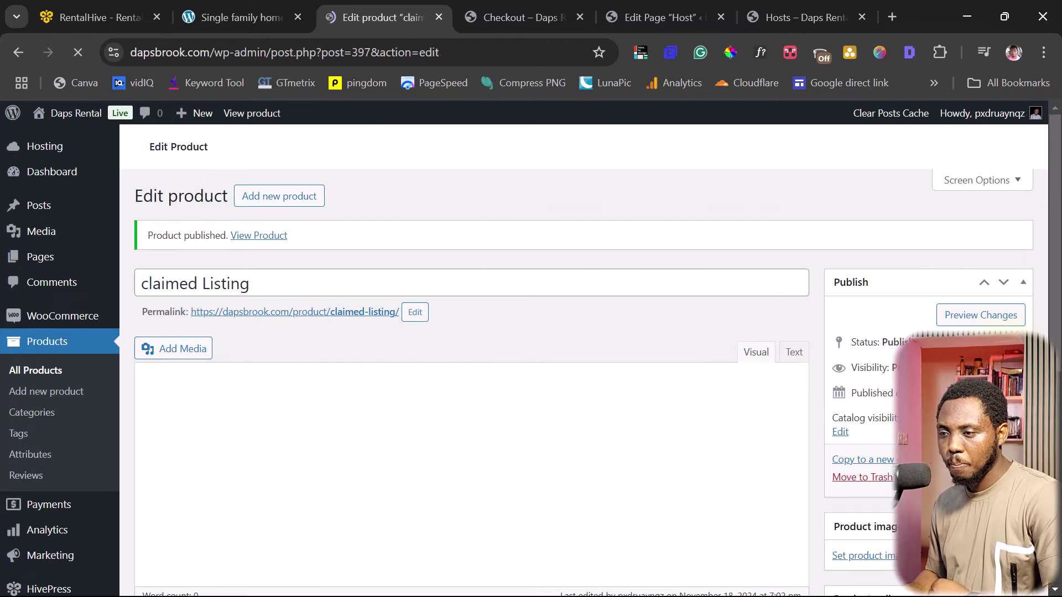
In the HivePress claims settings, assign claimed Listing as the WooCommerce product for claim submissions and save
{"action": "scroll", "coordinate": [83, 445], "scroll_direction": "down", "scroll_amount": 3}
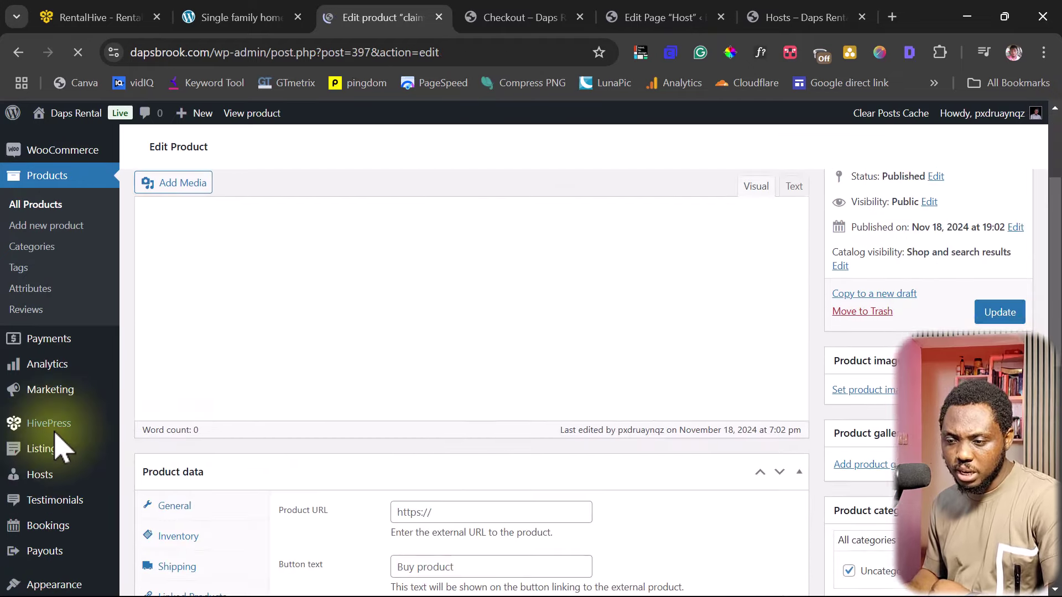
{"action": "mouse_move", "coordinate": [103, 437]}
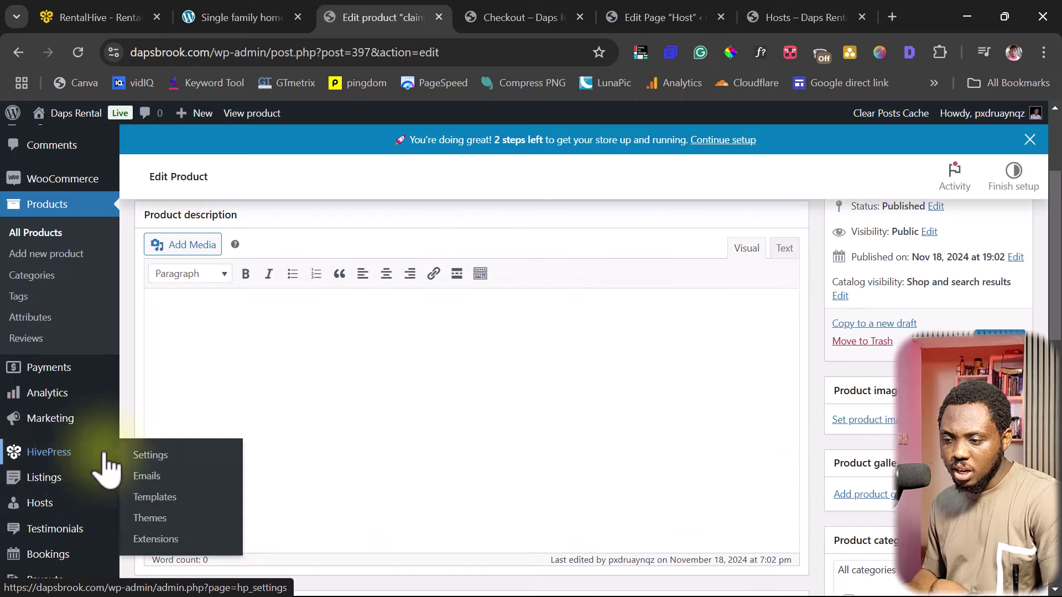
{"action": "left_click", "coordinate": [144, 467]}
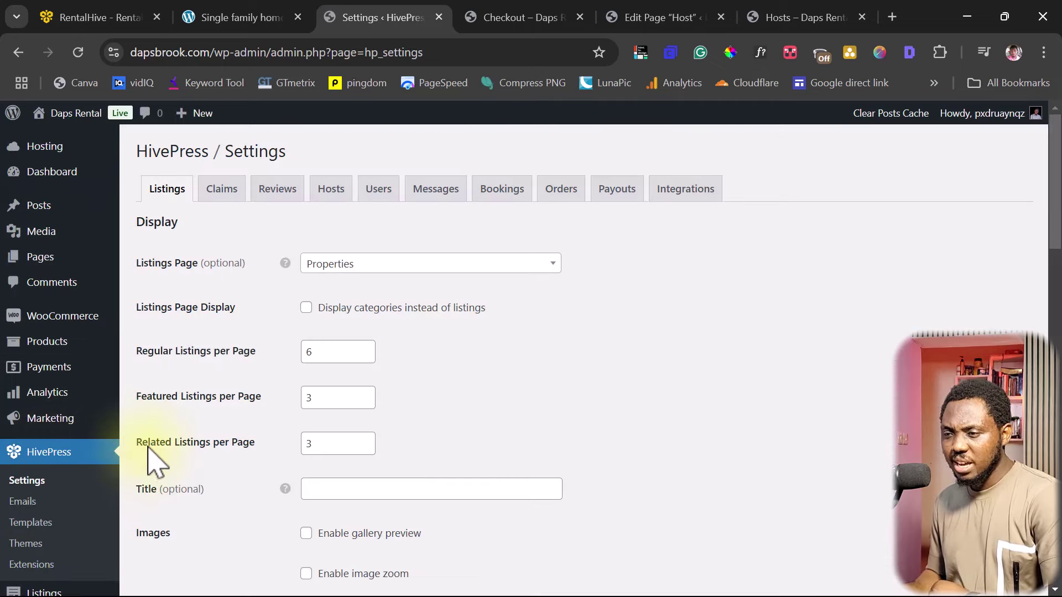
{"action": "left_click", "coordinate": [222, 191]}
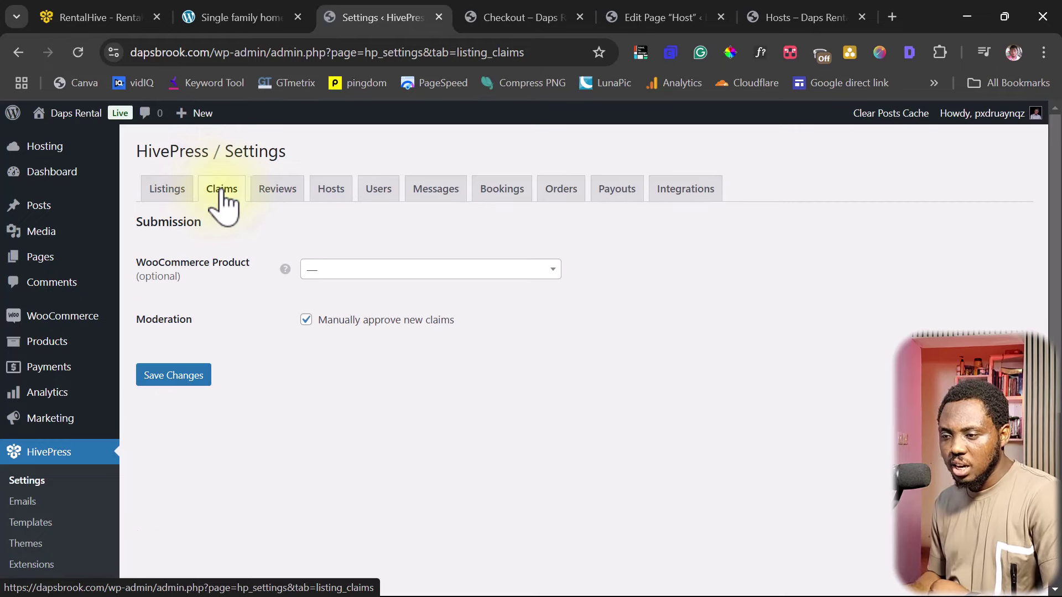
{"action": "left_click", "coordinate": [332, 271]}
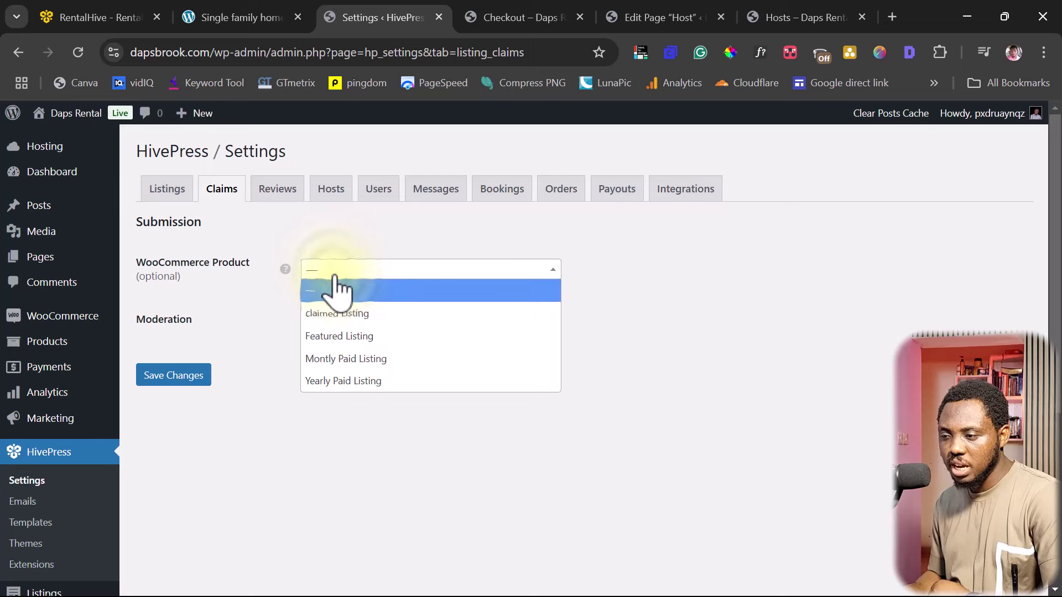
{"action": "left_click", "coordinate": [352, 316]}
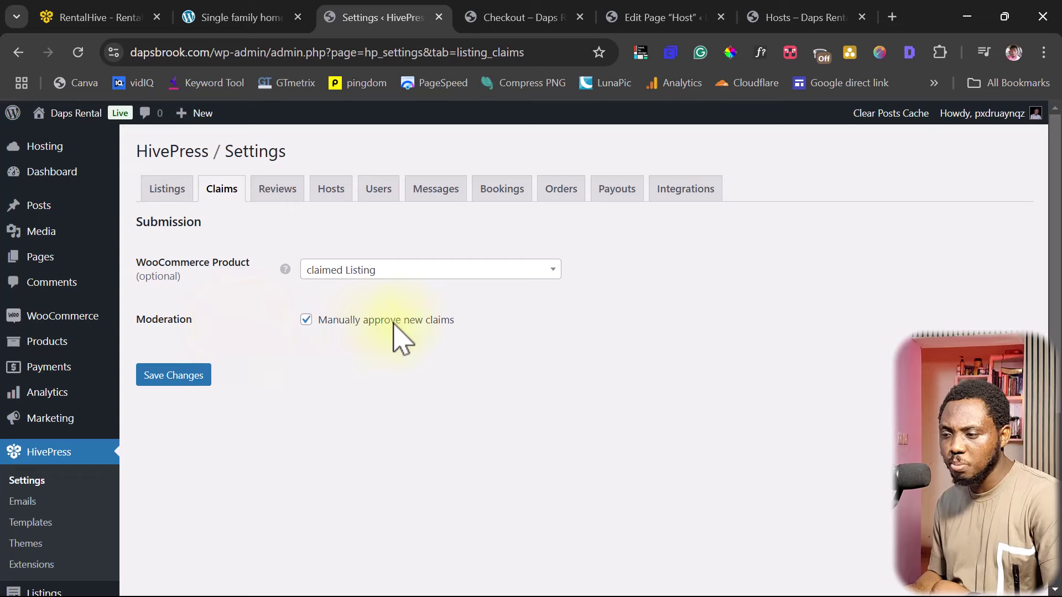
{"action": "left_click", "coordinate": [157, 381]}
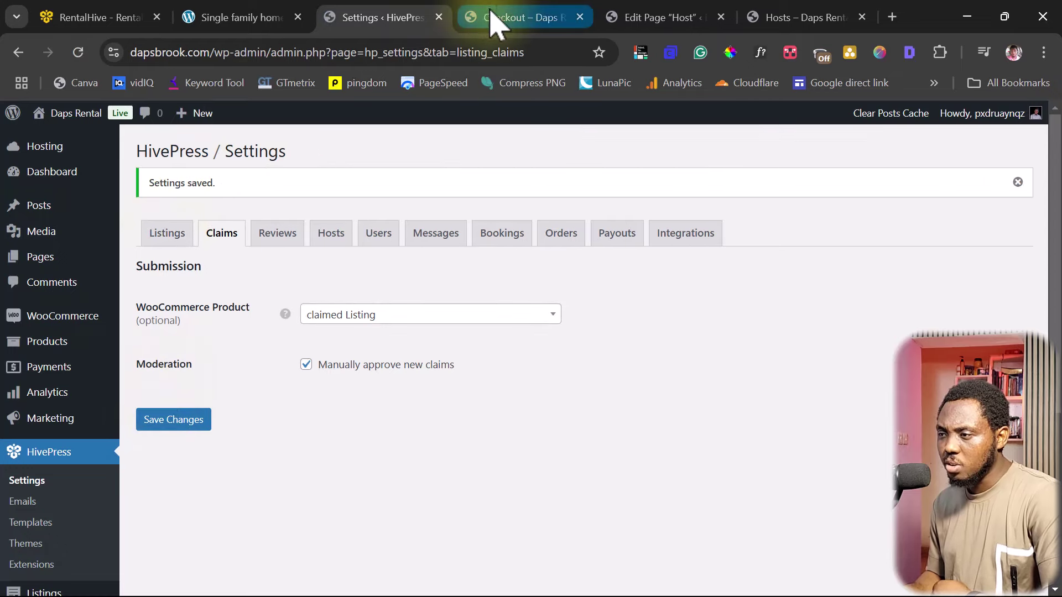
Return to the site's front-end home page and open the New remodeled apartment listing from Top Properties
{"action": "left_click", "coordinate": [496, 24]}
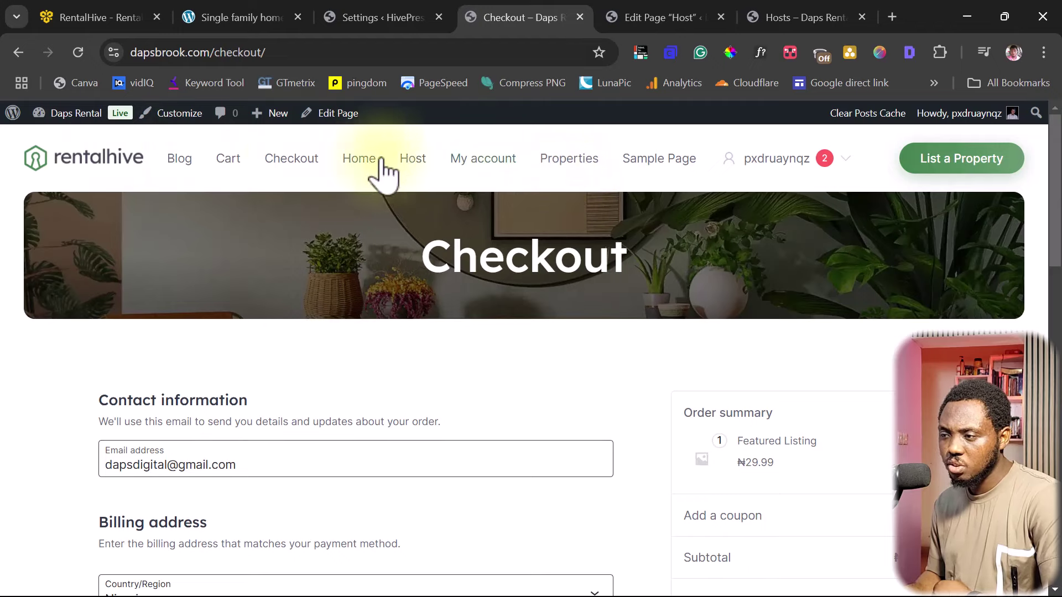
{"action": "left_click", "coordinate": [103, 155]}
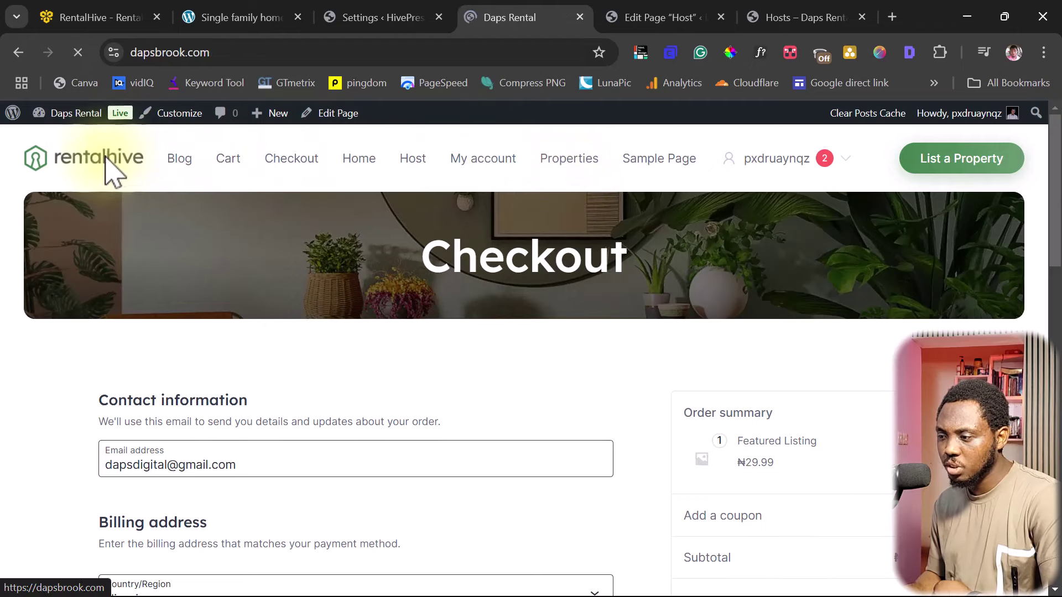
{"action": "scroll", "coordinate": [683, 316], "scroll_direction": "down", "scroll_amount": 5}
{"action": "scroll", "coordinate": [680, 315], "scroll_direction": "down", "scroll_amount": 15}
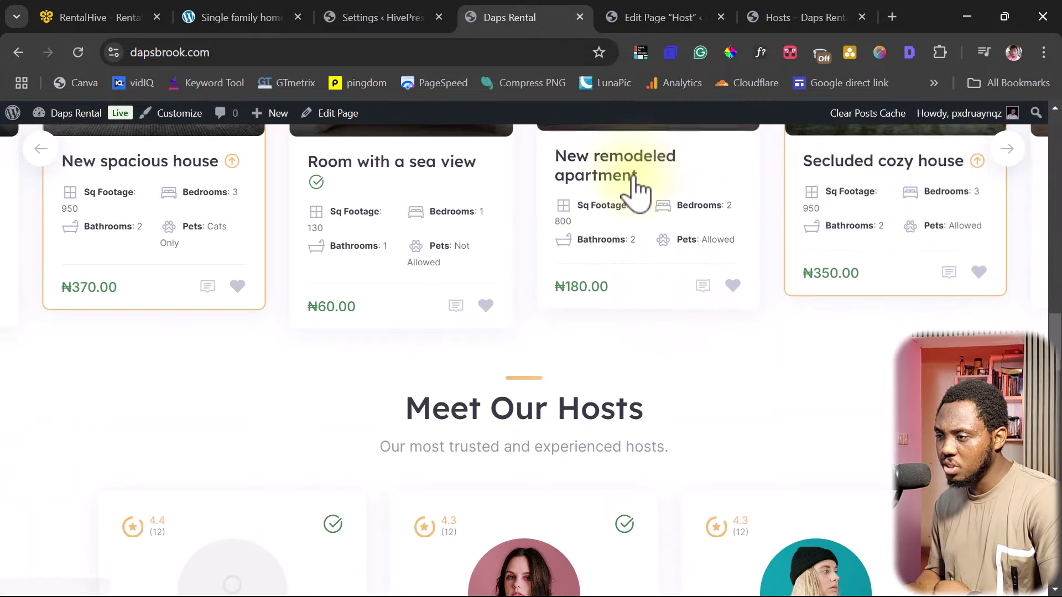
{"action": "left_click", "coordinate": [614, 171]}
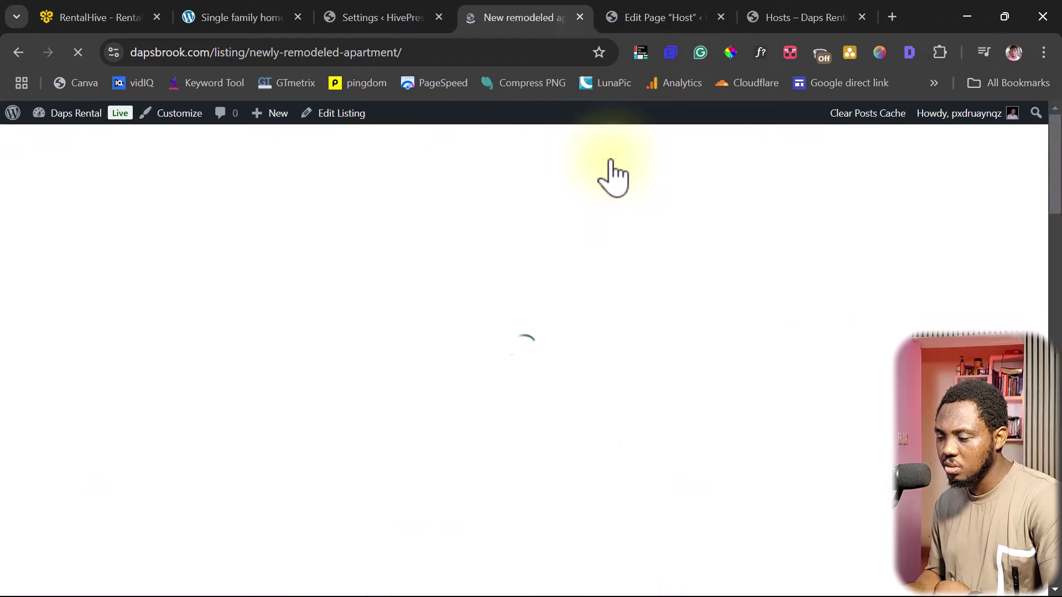
Try to claim the New remodeled apartment listing with the details "Yes, this my property", and close the claim form
{"action": "scroll", "coordinate": [962, 293], "scroll_direction": "down", "scroll_amount": 5}
{"action": "scroll", "coordinate": [985, 301], "scroll_direction": "down", "scroll_amount": 9}
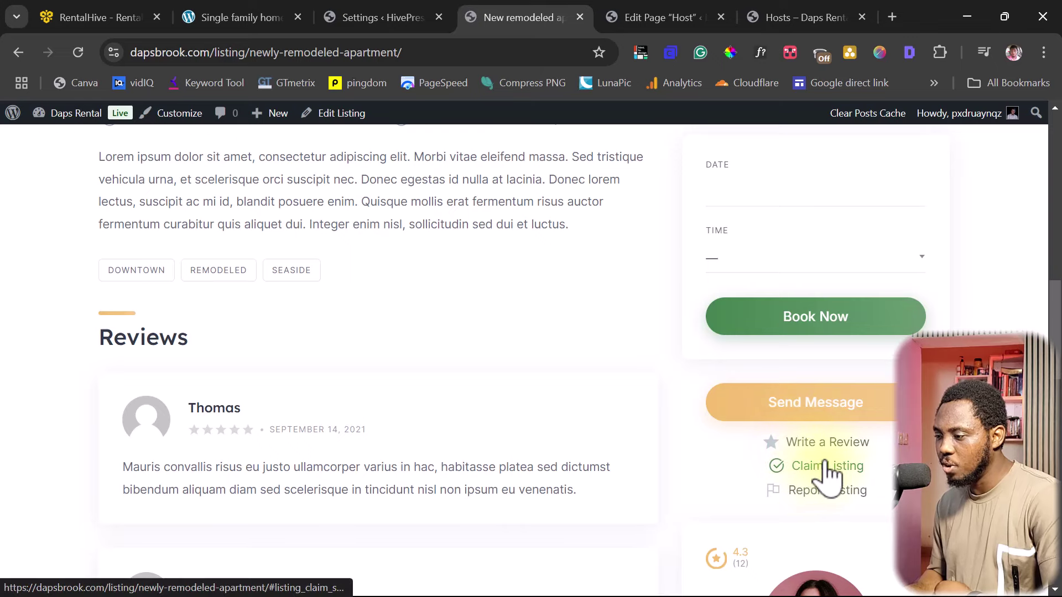
{"action": "left_click", "coordinate": [810, 468]}
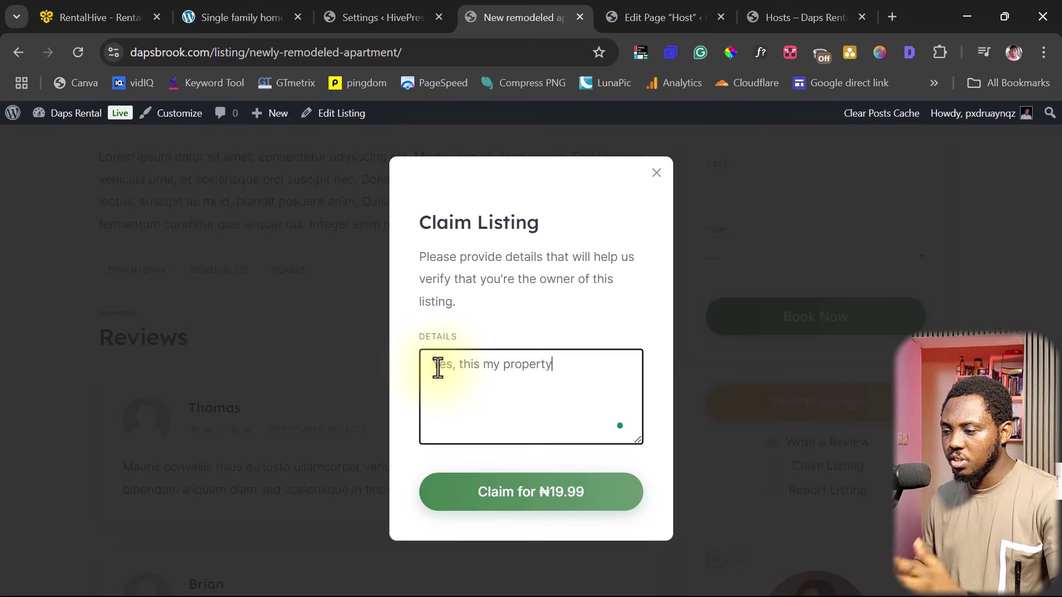
{"action": "left_click", "coordinate": [532, 497]}
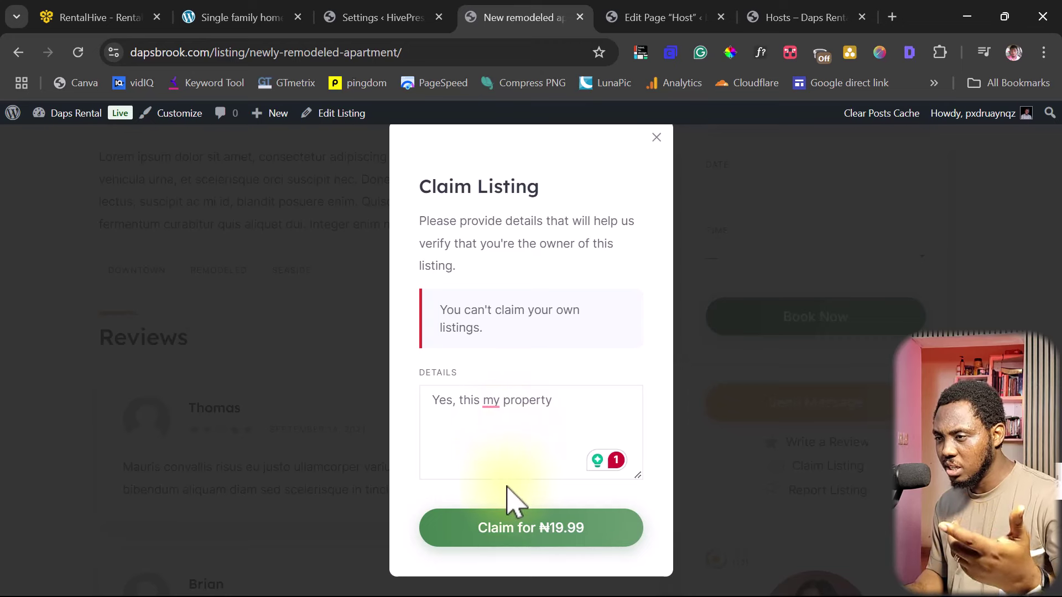
{"action": "left_click", "coordinate": [656, 137]}
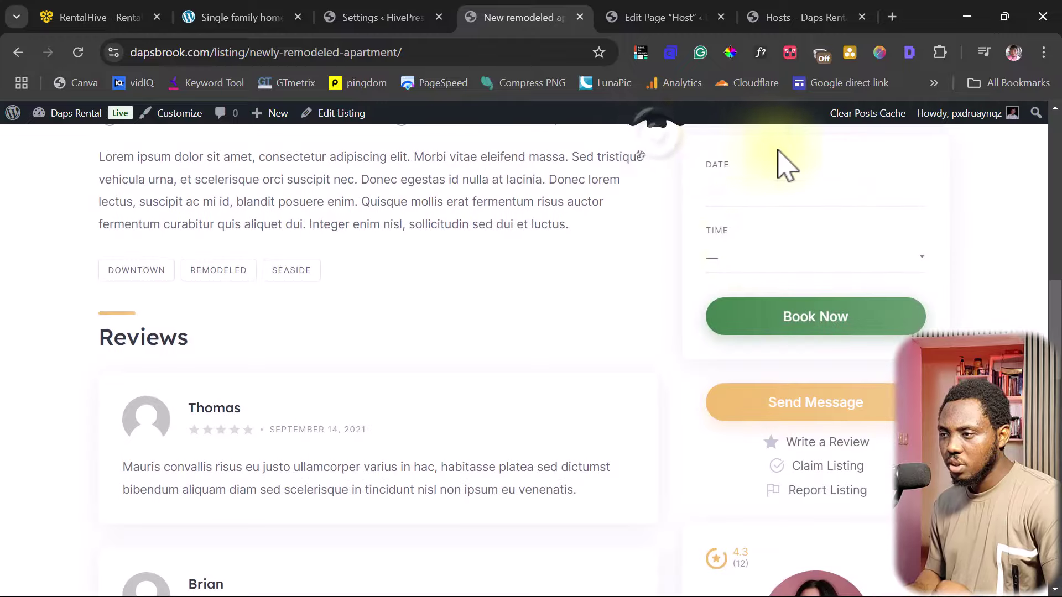
In the WooCommerce general settings, set the currency to United States (US) dollar ($) — USD and save
{"action": "left_click", "coordinate": [404, 22]}
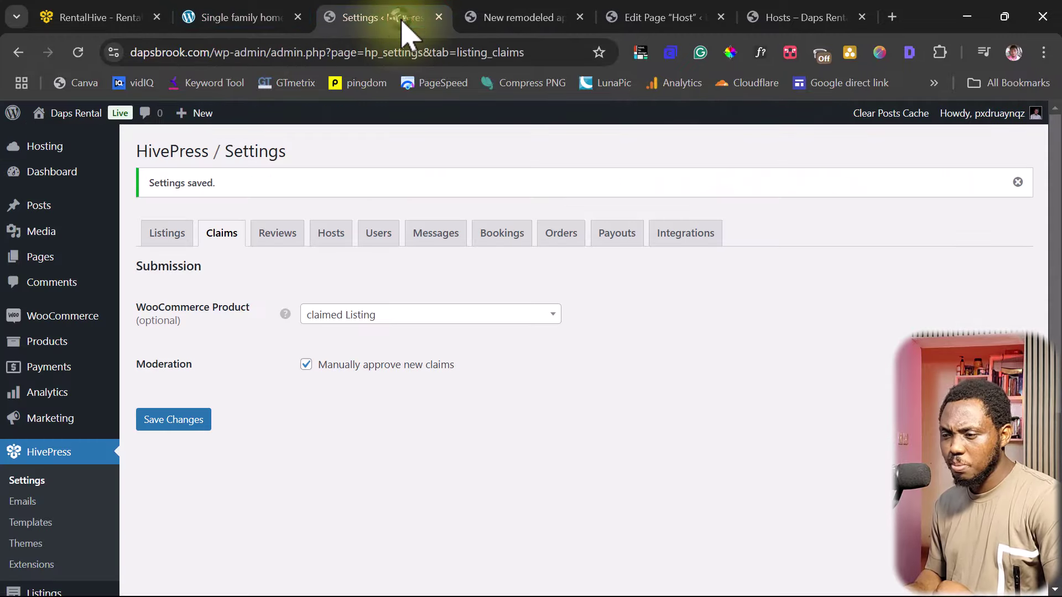
{"action": "scroll", "coordinate": [320, 351], "scroll_direction": "down", "scroll_amount": 2}
{"action": "mouse_move", "coordinate": [70, 243]}
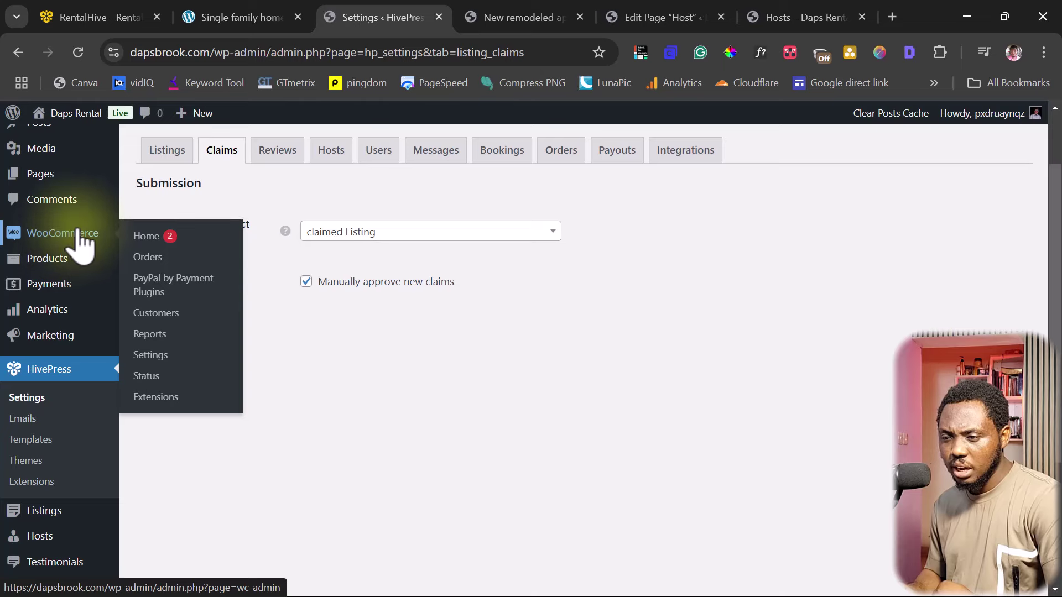
{"action": "left_click", "coordinate": [152, 355]}
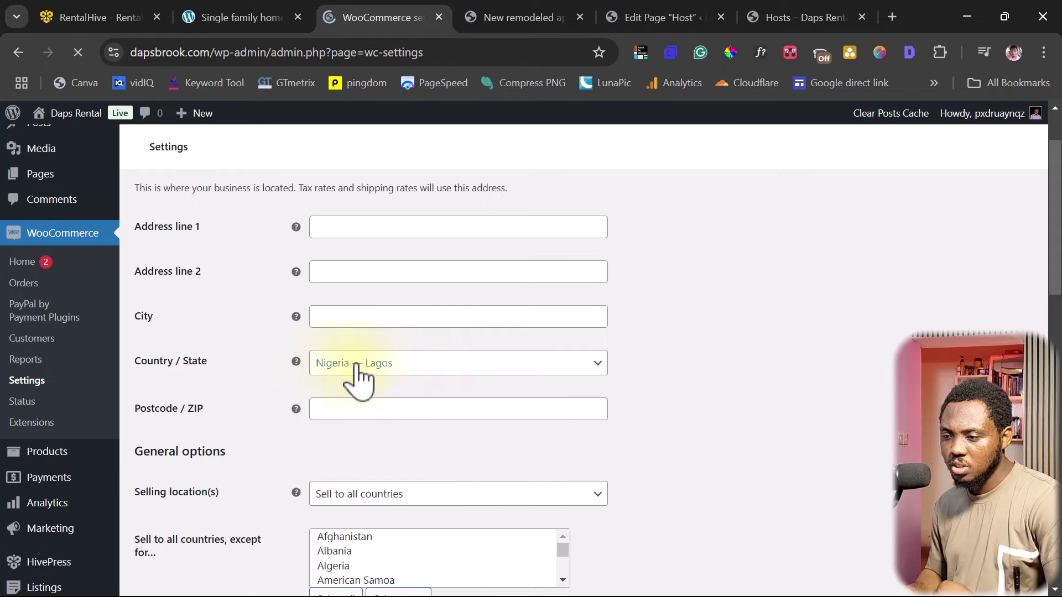
{"action": "scroll", "coordinate": [609, 375], "scroll_direction": "down", "scroll_amount": 10}
{"action": "scroll", "coordinate": [608, 376], "scroll_direction": "down", "scroll_amount": 6}
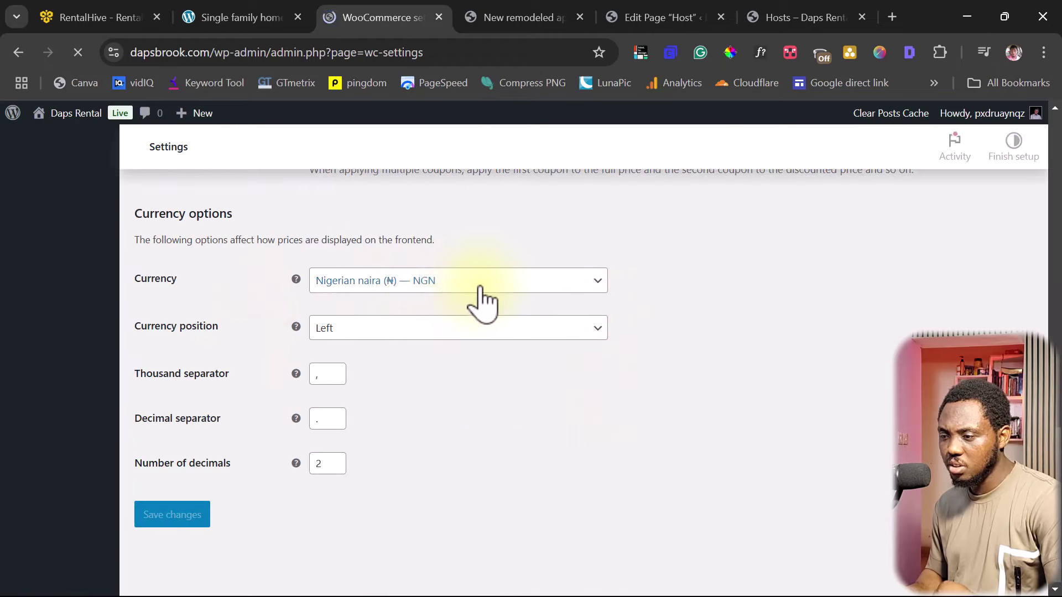
{"action": "left_click", "coordinate": [482, 293]}
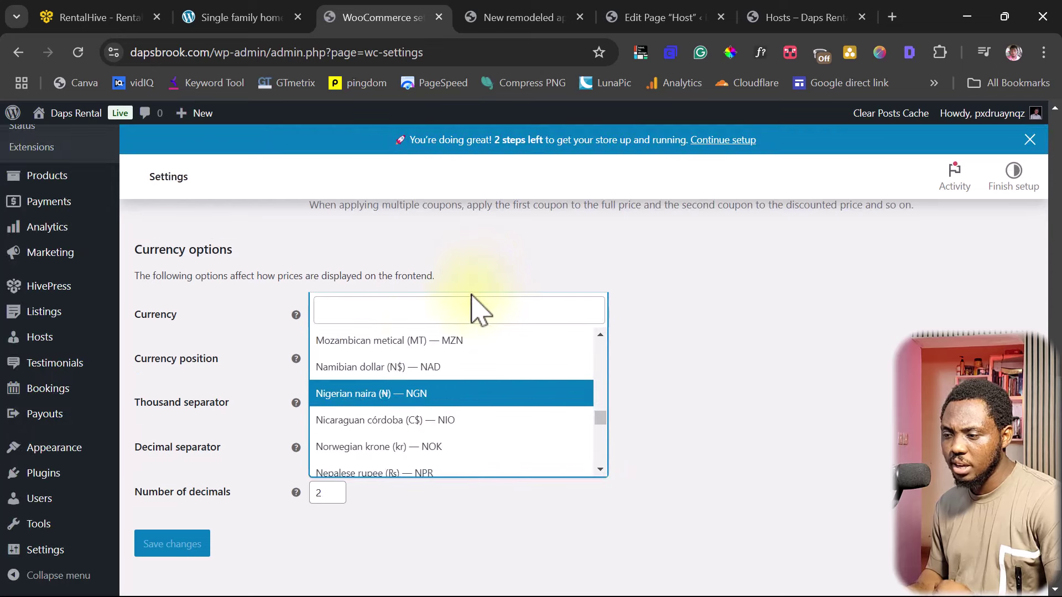
{"action": "left_click", "coordinate": [364, 310]}
{"action": "type", "text": "u"}
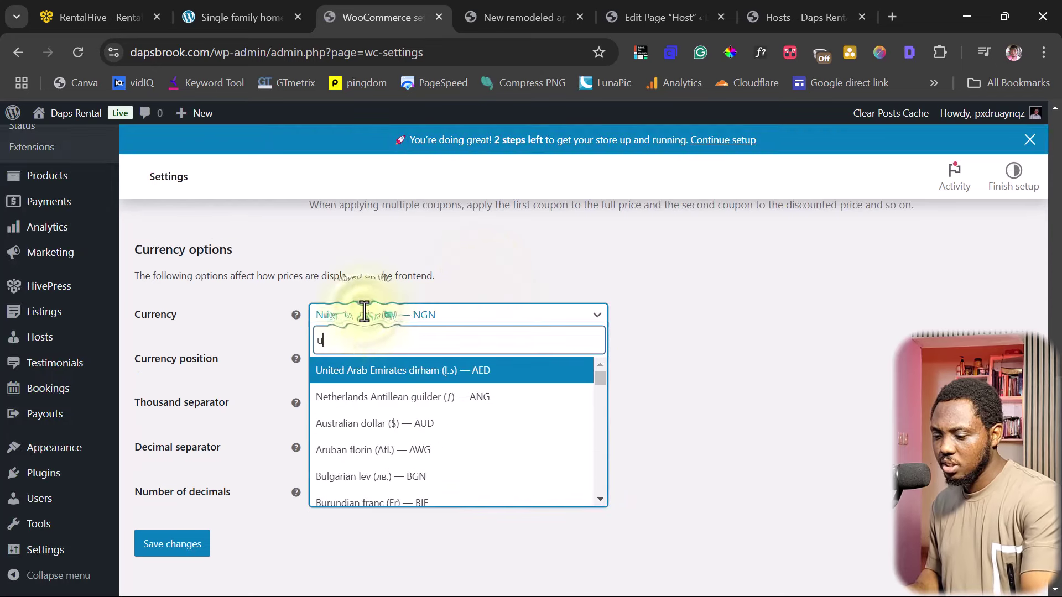
{"action": "type", "text": "sd"}
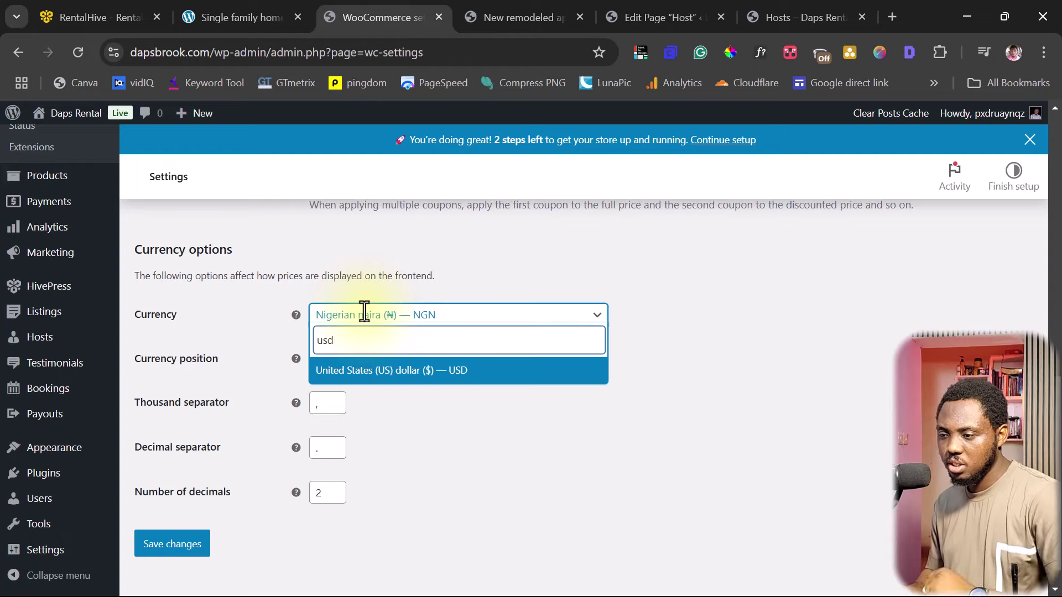
{"action": "left_click", "coordinate": [367, 372]}
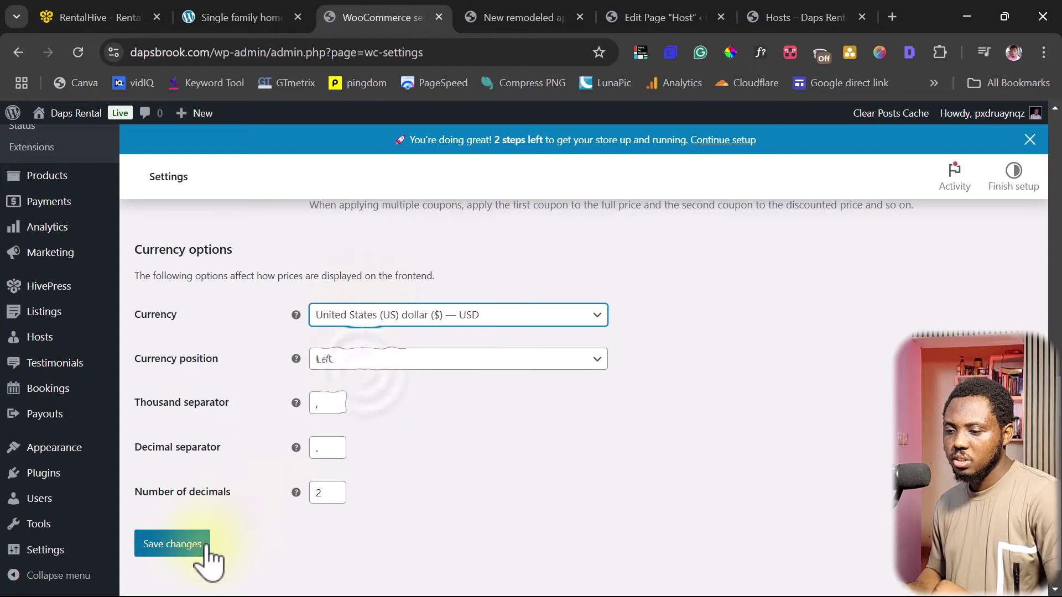
{"action": "left_click", "coordinate": [188, 546]}
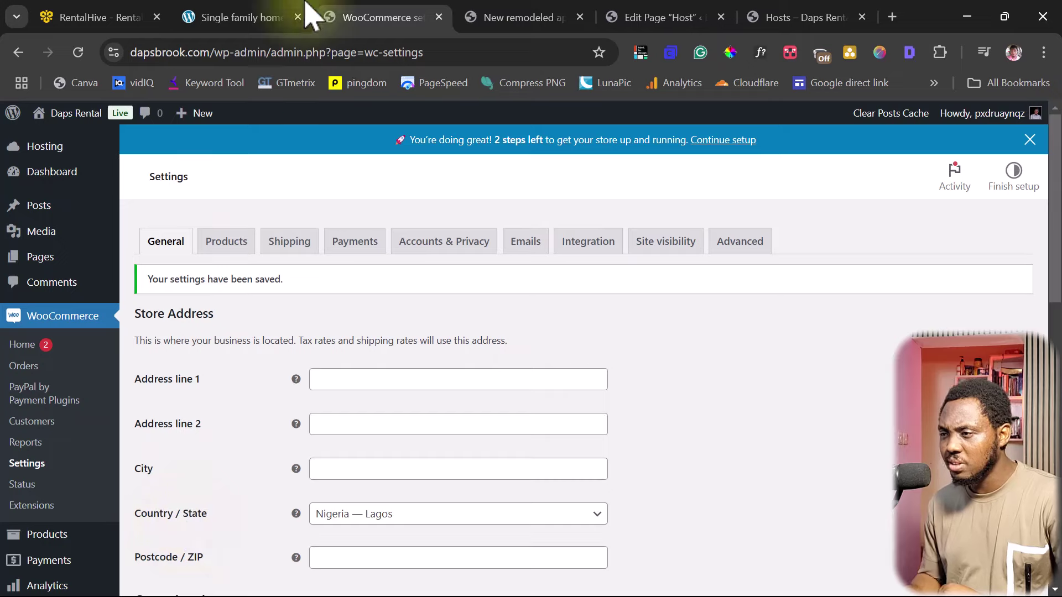
Examine the New remodeled apartment listing, and the home page's header navigation and sections down to Top Properties
{"action": "left_click", "coordinate": [508, 27]}
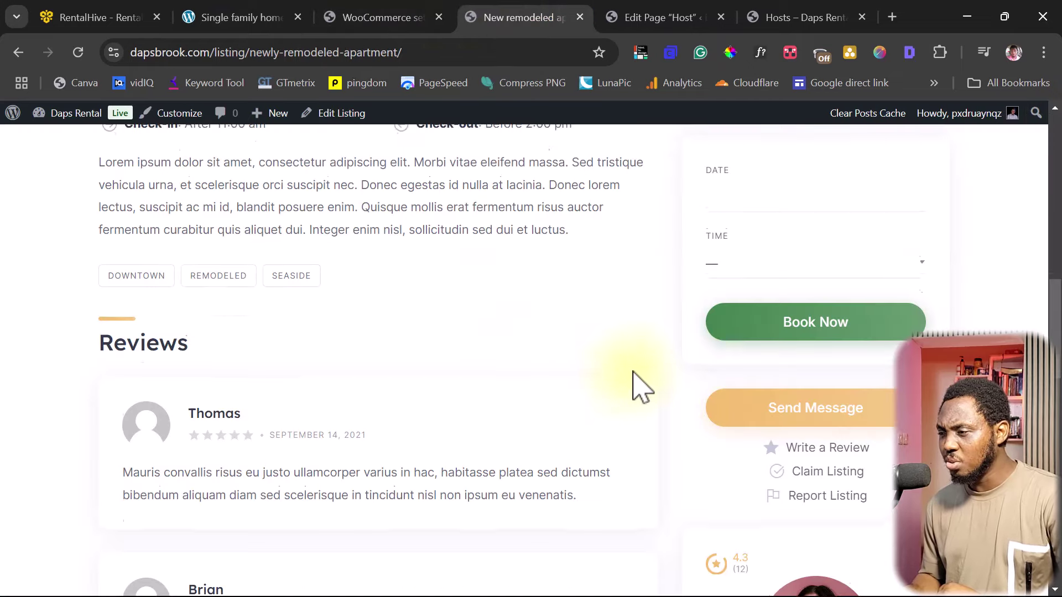
{"action": "scroll", "coordinate": [635, 384], "scroll_direction": "up", "scroll_amount": 10}
{"action": "scroll", "coordinate": [636, 384], "scroll_direction": "up", "scroll_amount": 4}
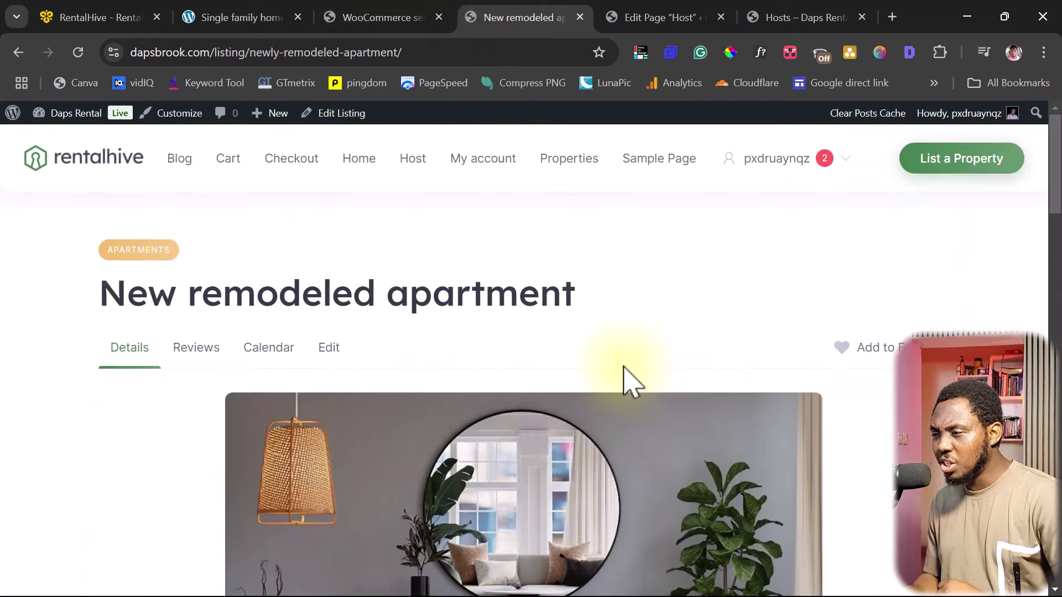
{"action": "scroll", "coordinate": [472, 284], "scroll_direction": "down", "scroll_amount": 14}
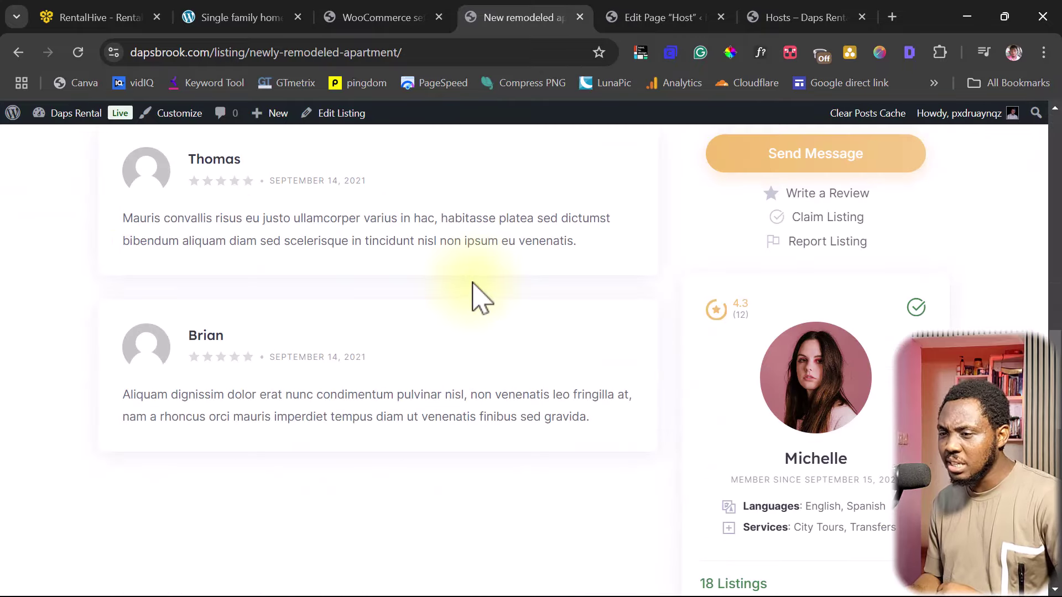
{"action": "scroll", "coordinate": [473, 288], "scroll_direction": "up", "scroll_amount": 14}
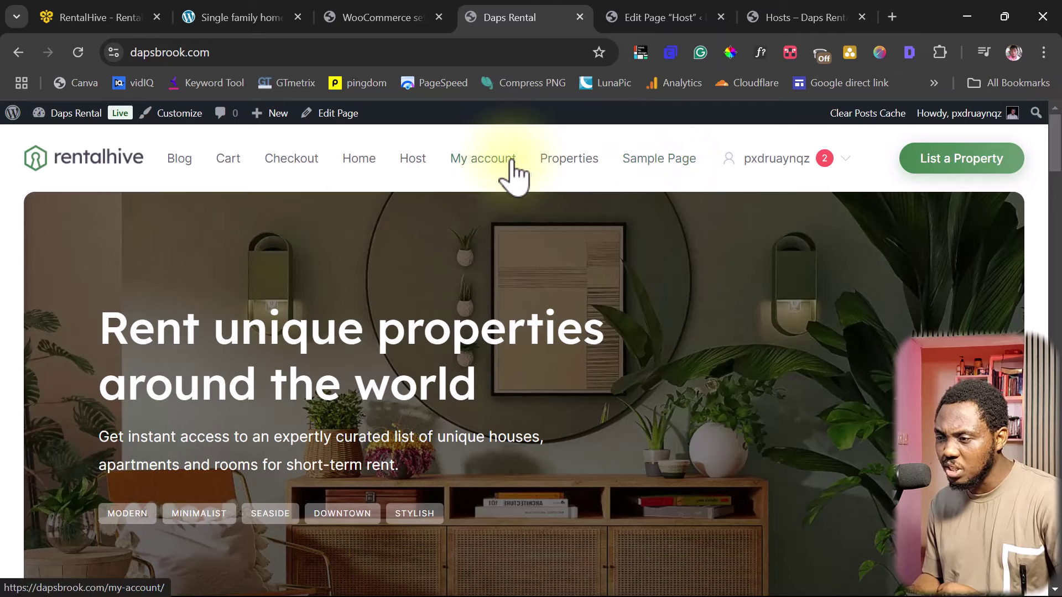
{"action": "scroll", "coordinate": [609, 222], "scroll_direction": "down", "scroll_amount": 5}
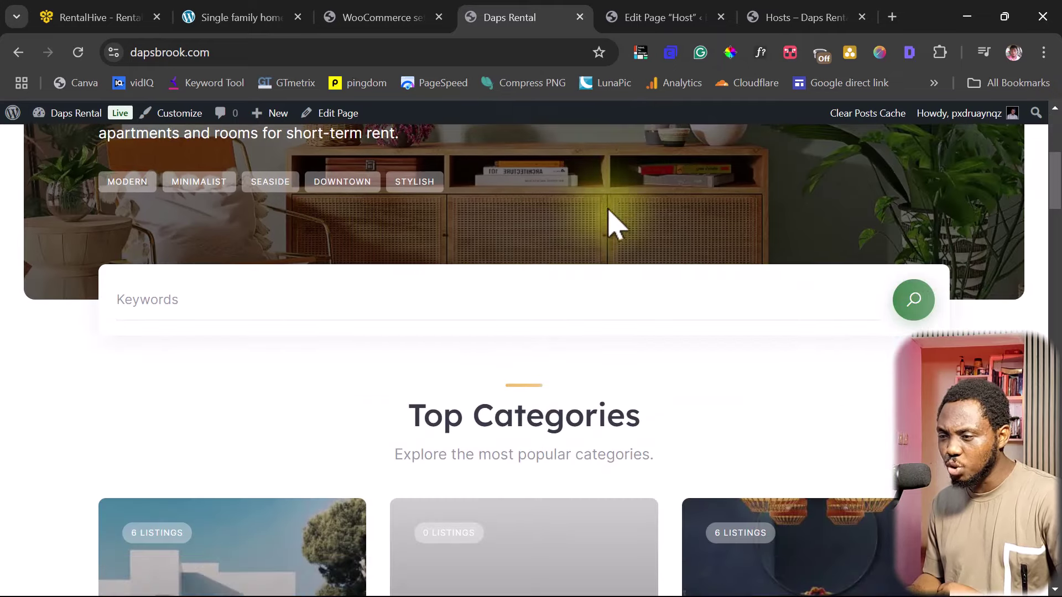
{"action": "scroll", "coordinate": [580, 210], "scroll_direction": "down", "scroll_amount": 6}
{"action": "scroll", "coordinate": [607, 280], "scroll_direction": "down", "scroll_amount": 6}
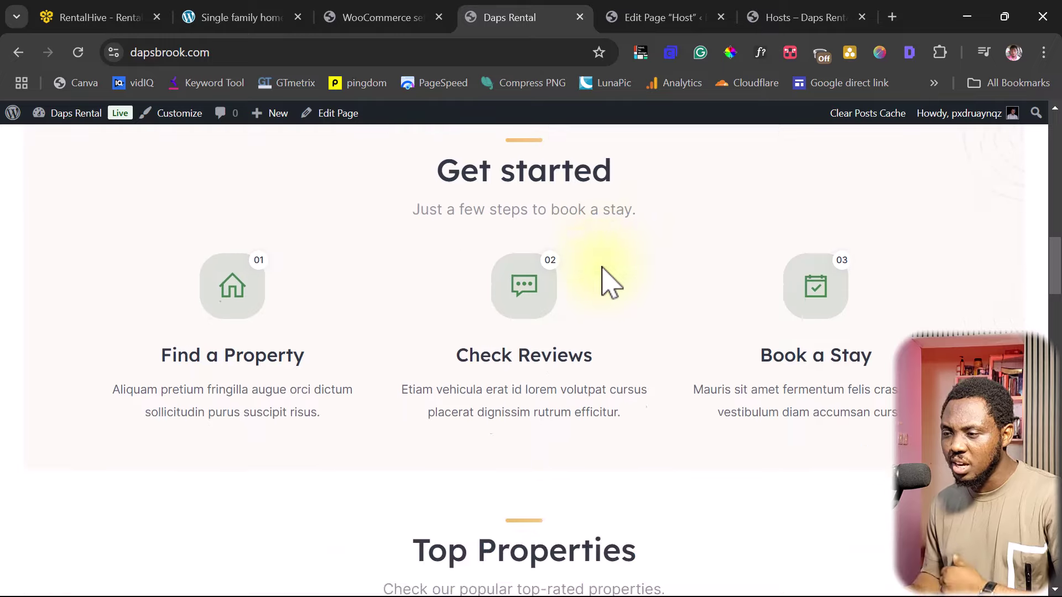
{"action": "scroll", "coordinate": [607, 280], "scroll_direction": "up", "scroll_amount": 6}
{"action": "scroll", "coordinate": [606, 285], "scroll_direction": "down", "scroll_amount": 8}
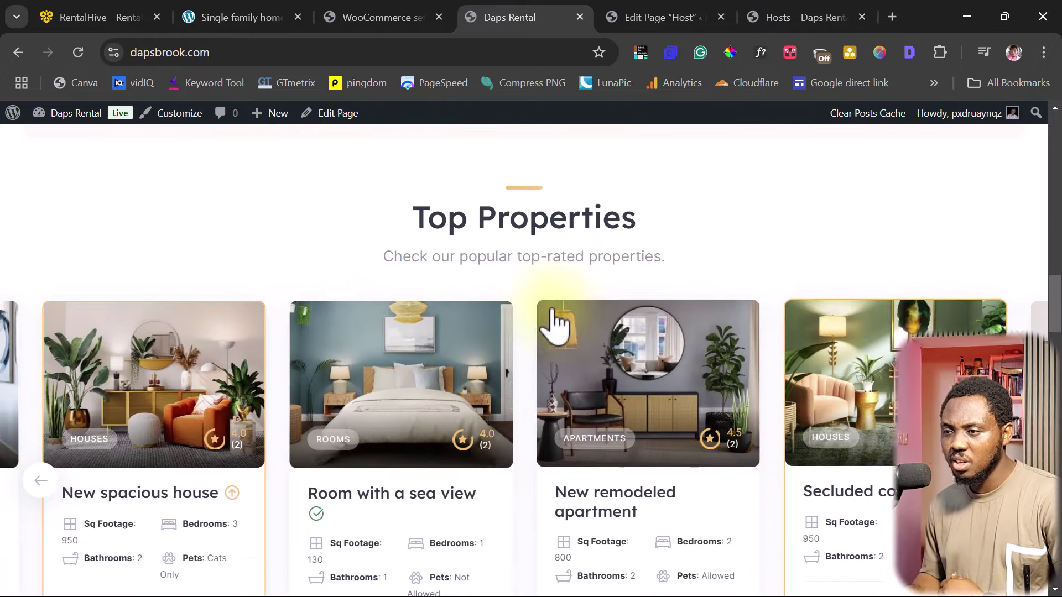
Open the WordPress menu editor in the admin, load the Header menu for editing and review its structure
{"action": "left_click", "coordinate": [380, 19]}
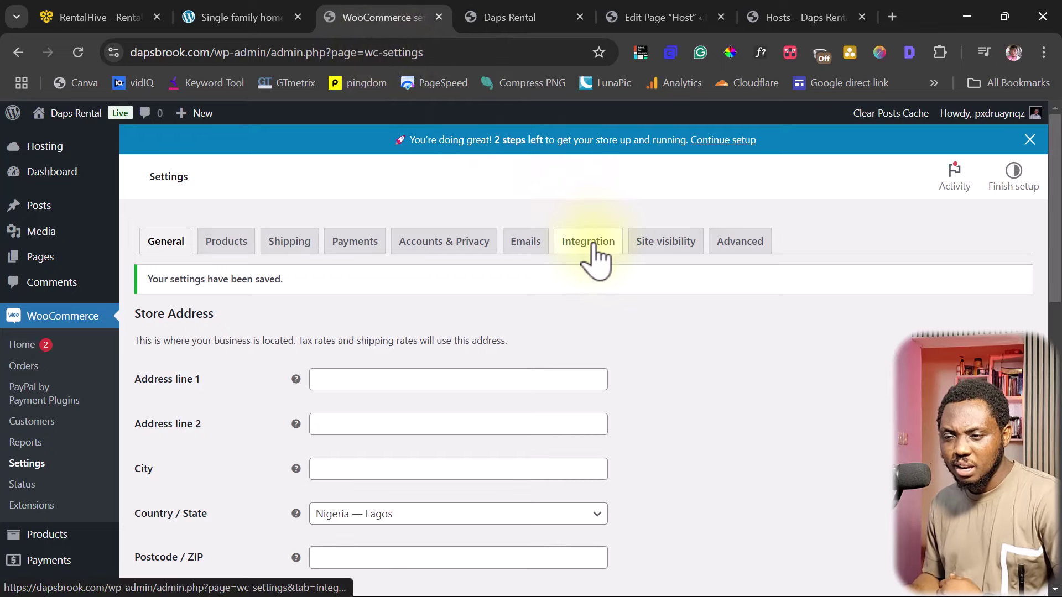
{"action": "scroll", "coordinate": [114, 410], "scroll_direction": "down", "scroll_amount": 6}
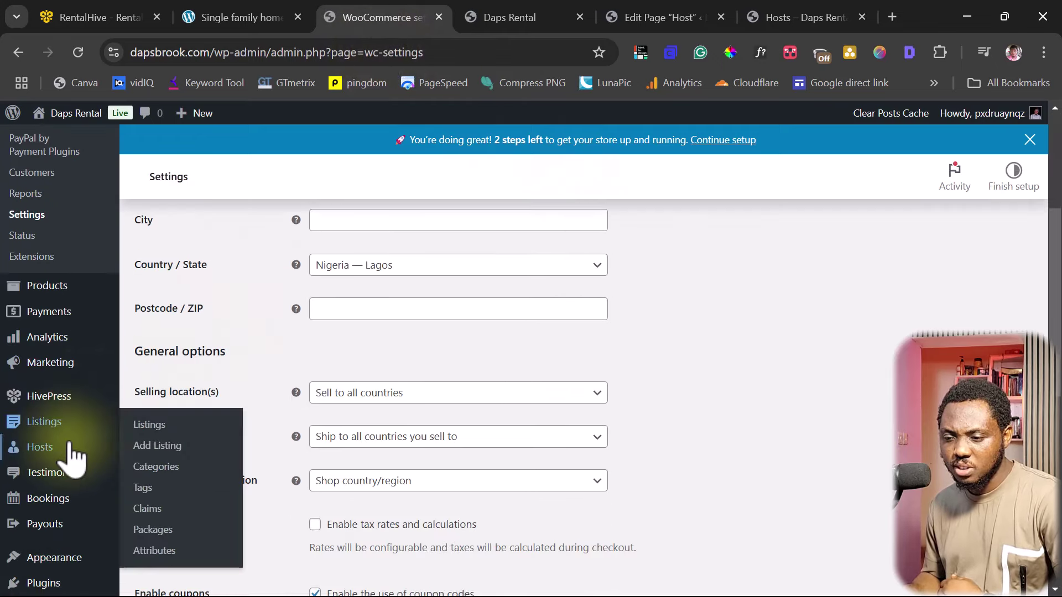
{"action": "mouse_move", "coordinate": [63, 475]}
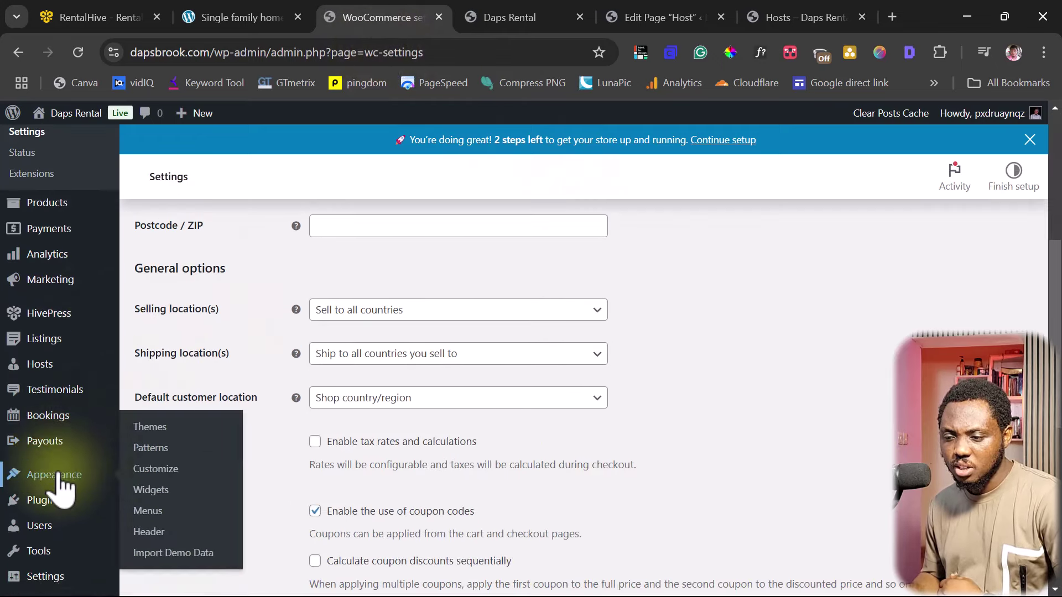
{"action": "left_click", "coordinate": [147, 511]}
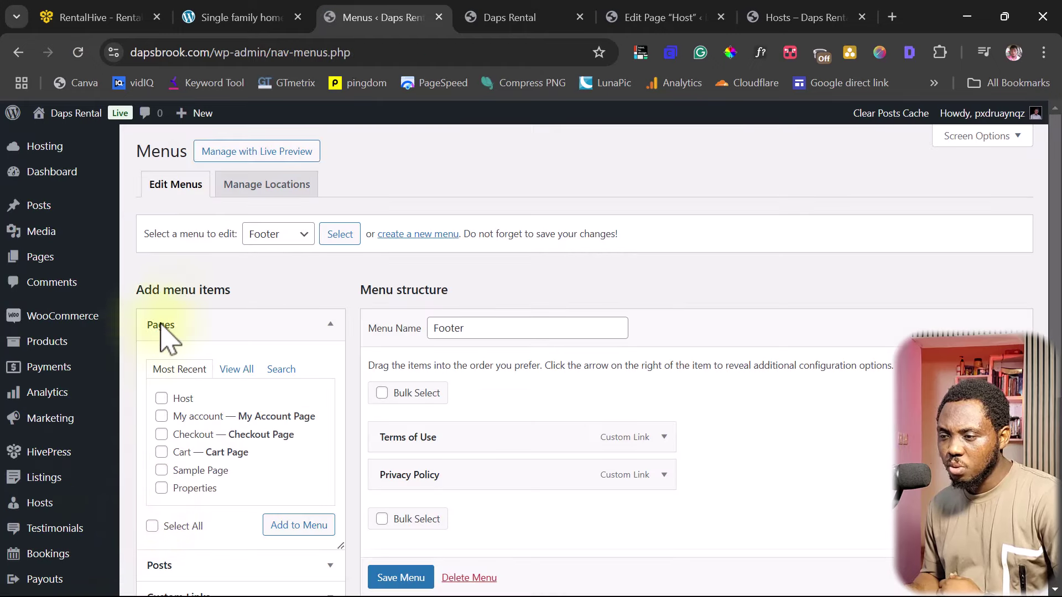
{"action": "left_click", "coordinate": [283, 236]}
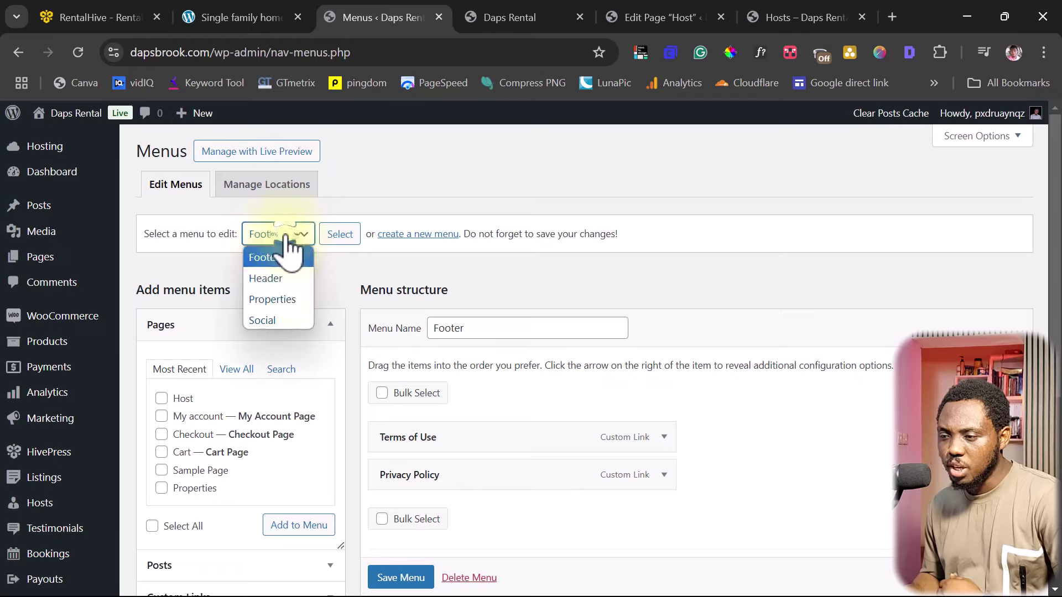
{"action": "left_click", "coordinate": [281, 280]}
{"action": "left_click", "coordinate": [335, 234]}
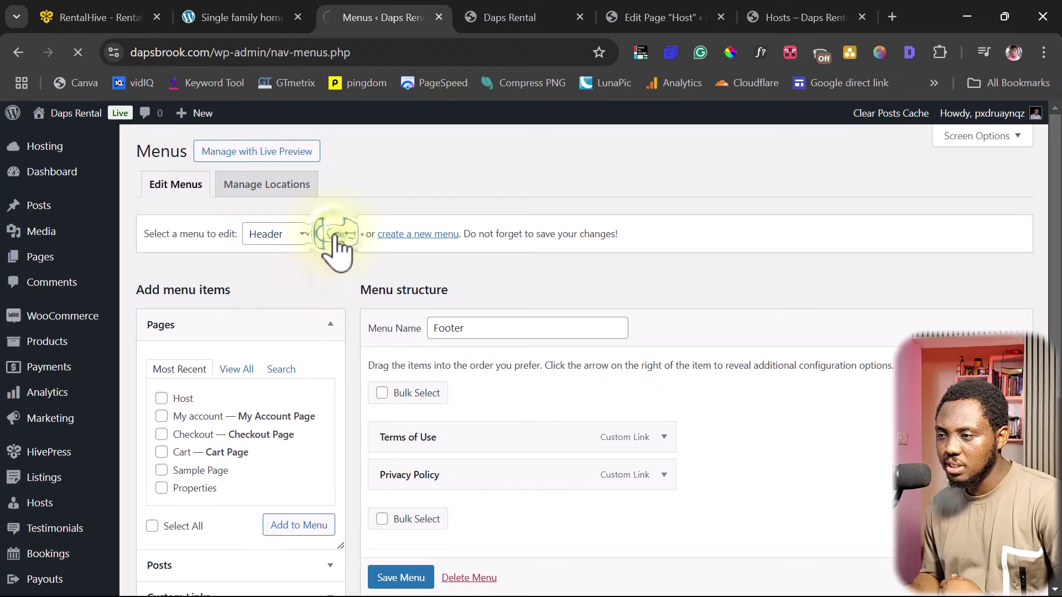
{"action": "scroll", "coordinate": [747, 326], "scroll_direction": "down", "scroll_amount": 5}
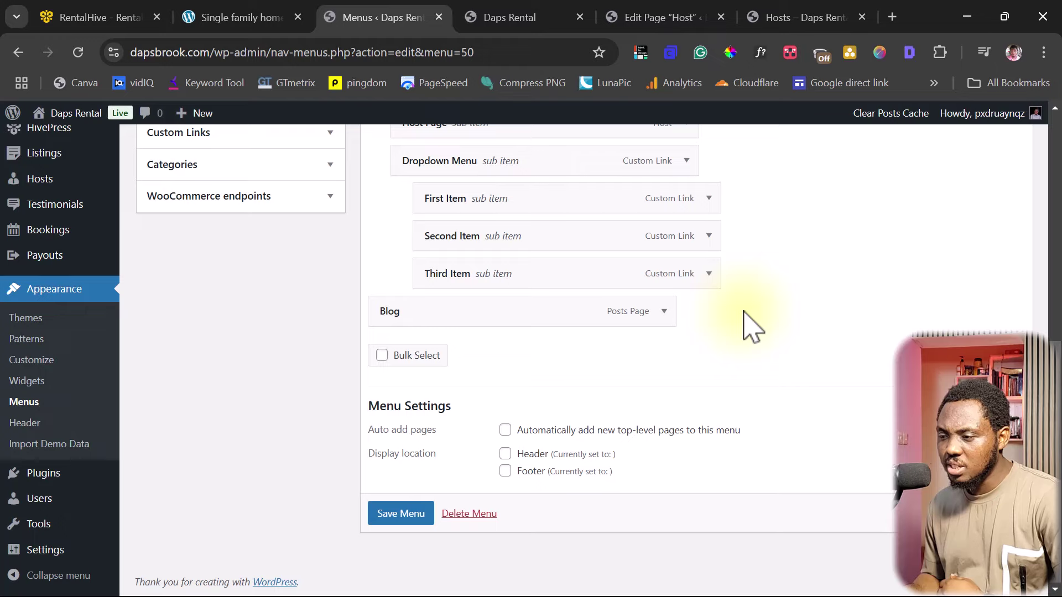
{"action": "scroll", "coordinate": [751, 326], "scroll_direction": "up", "scroll_amount": 6}
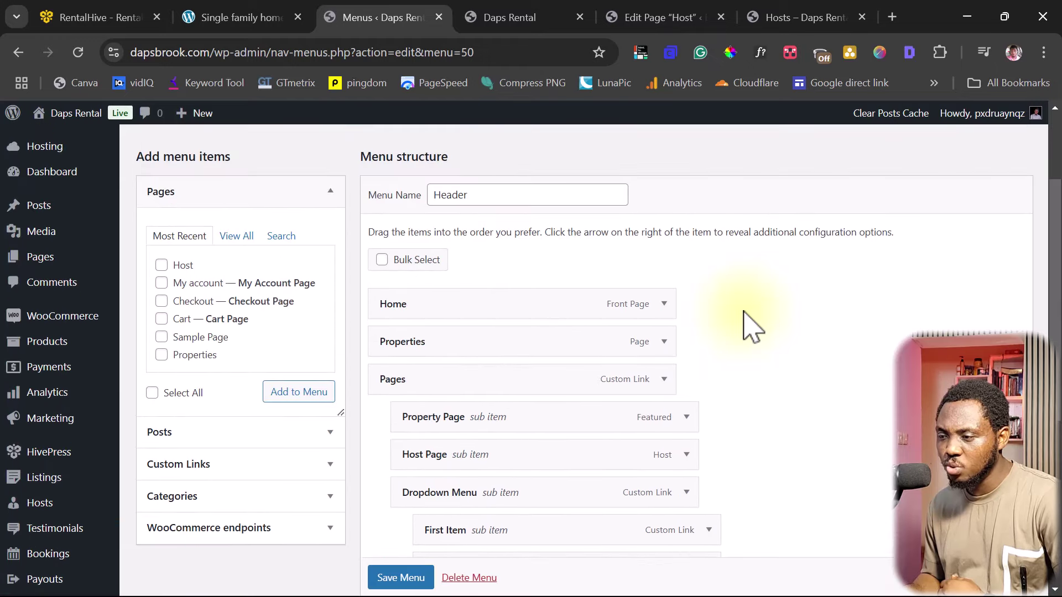
Bulk-remove Pages, Property Page, Host Page, Dropdown Menu and its First, Second and Third Items from the Header menu
{"action": "left_click", "coordinate": [381, 260]}
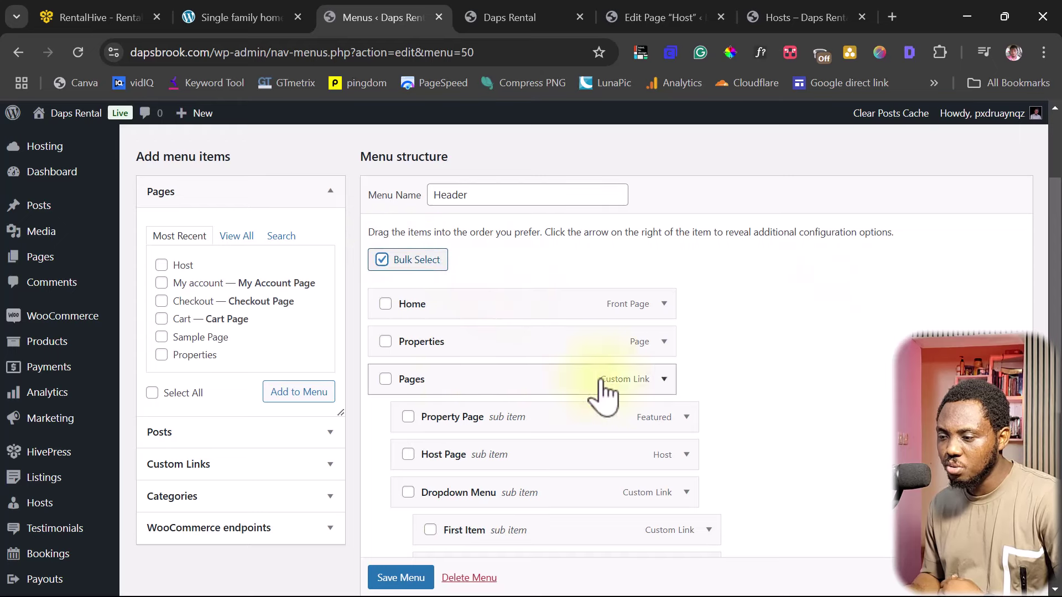
{"action": "left_click", "coordinate": [434, 380]}
{"action": "left_click", "coordinate": [443, 417]}
{"action": "left_click", "coordinate": [452, 454]}
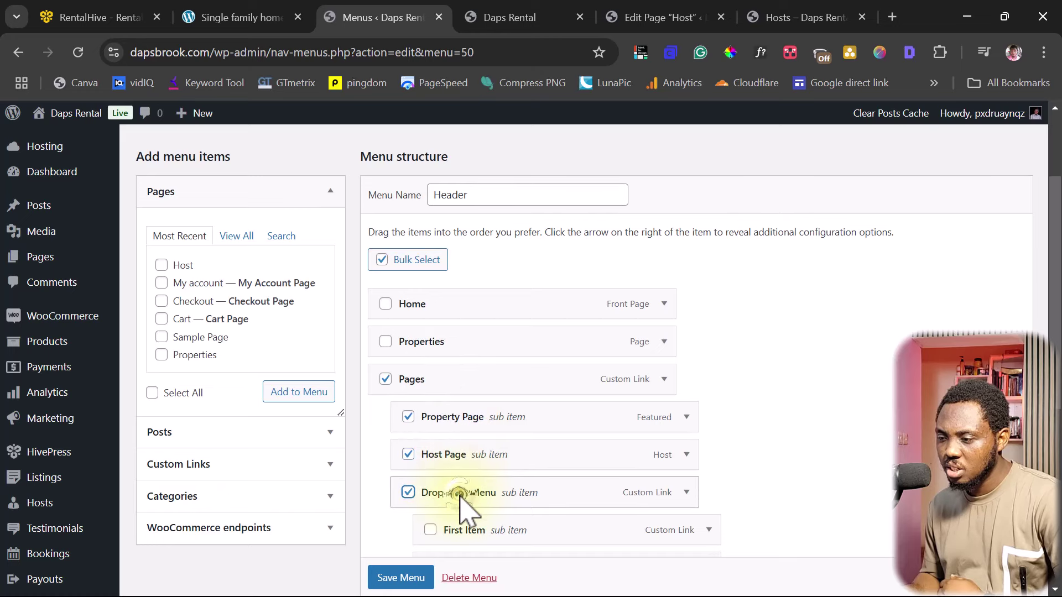
{"action": "left_click_drag", "start_coordinate": [465, 457], "coordinate": [445, 375]}
{"action": "scroll", "coordinate": [711, 344], "scroll_direction": "down", "scroll_amount": 3}
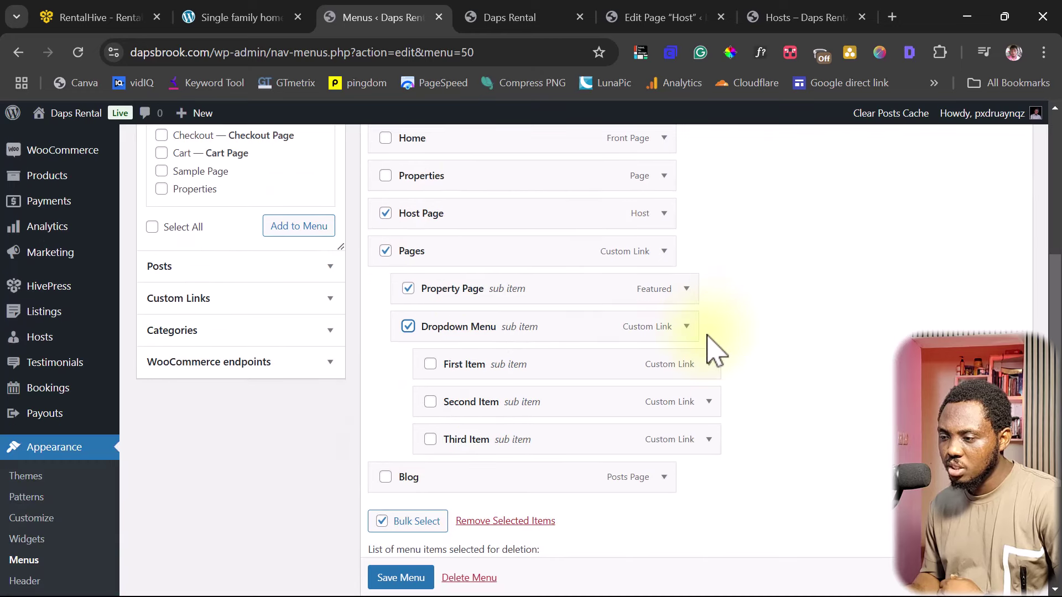
{"action": "left_click", "coordinate": [430, 365]}
{"action": "left_click", "coordinate": [430, 401]}
{"action": "left_click", "coordinate": [430, 439]}
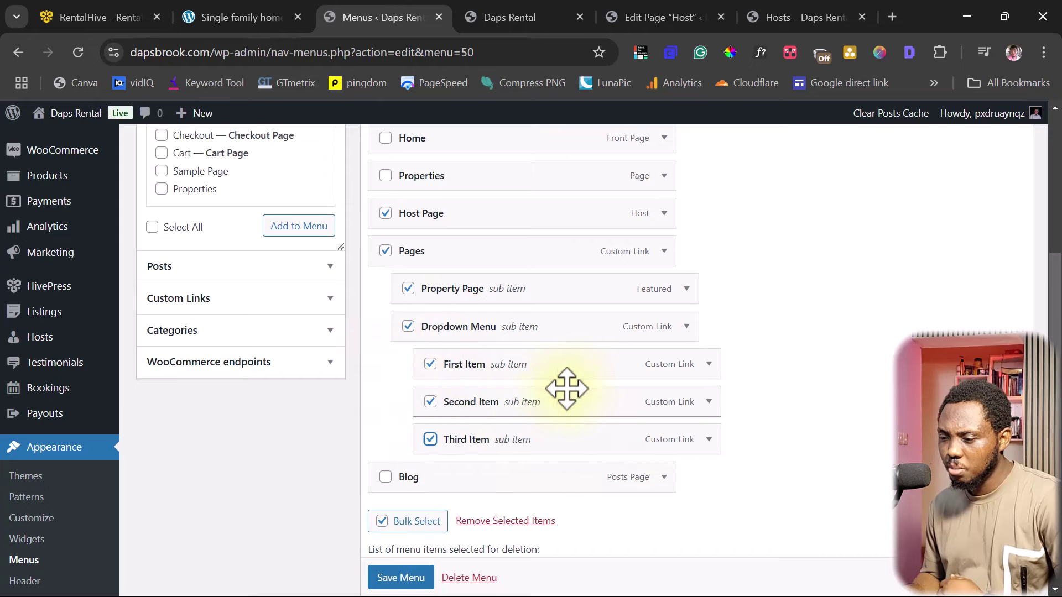
{"action": "scroll", "coordinate": [567, 389], "scroll_direction": "down", "scroll_amount": 2}
{"action": "left_click", "coordinate": [520, 437]}
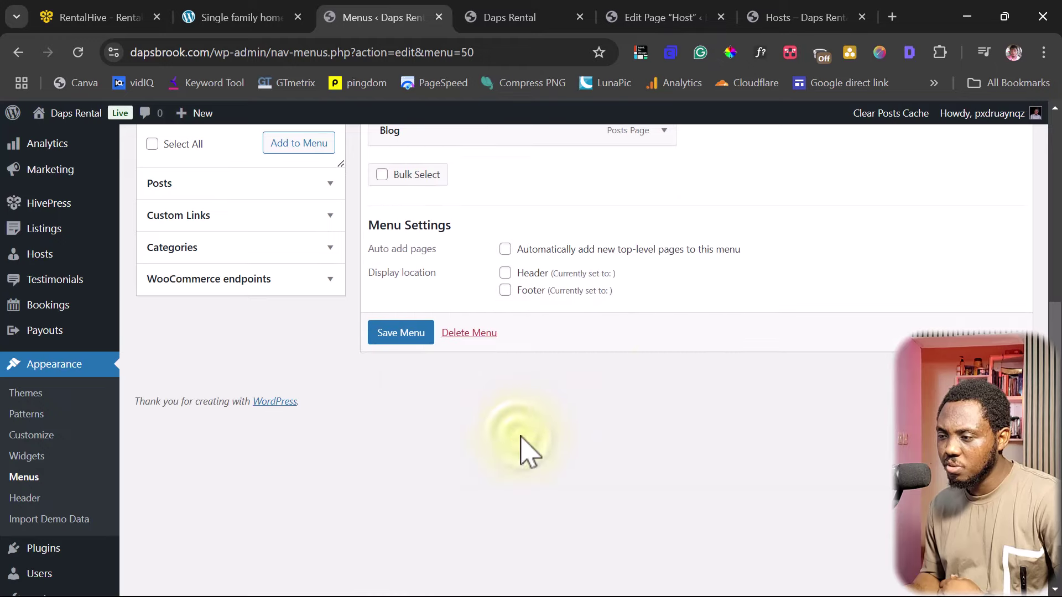
Save the trimmed Header menu and reload the site's home page to check its header navigation
{"action": "scroll", "coordinate": [687, 387], "scroll_direction": "up", "scroll_amount": 6}
{"action": "scroll", "coordinate": [687, 387], "scroll_direction": "down", "scroll_amount": 1}
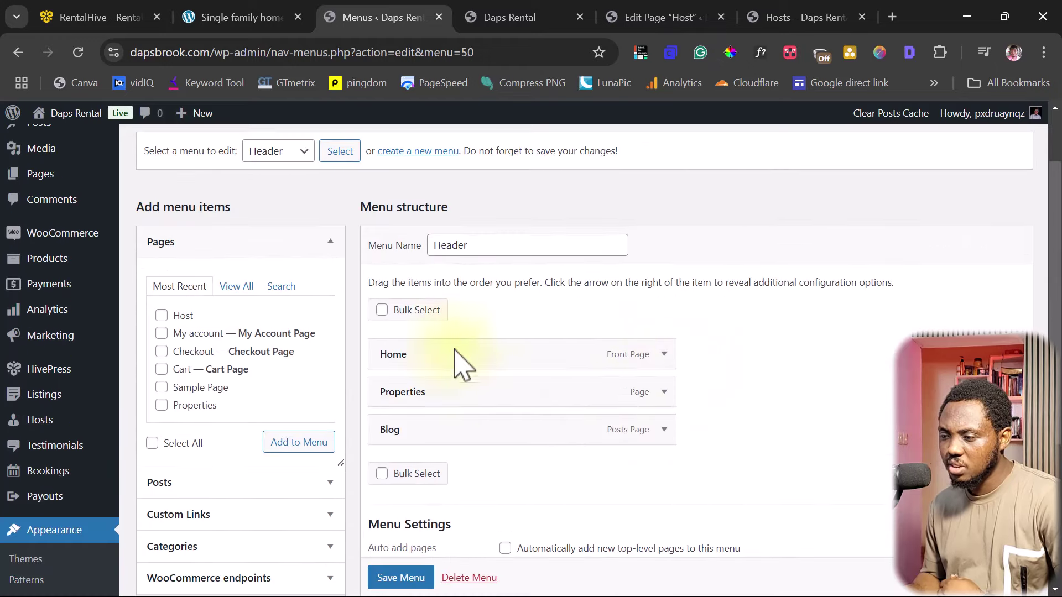
{"action": "scroll", "coordinate": [821, 376], "scroll_direction": "down", "scroll_amount": 3}
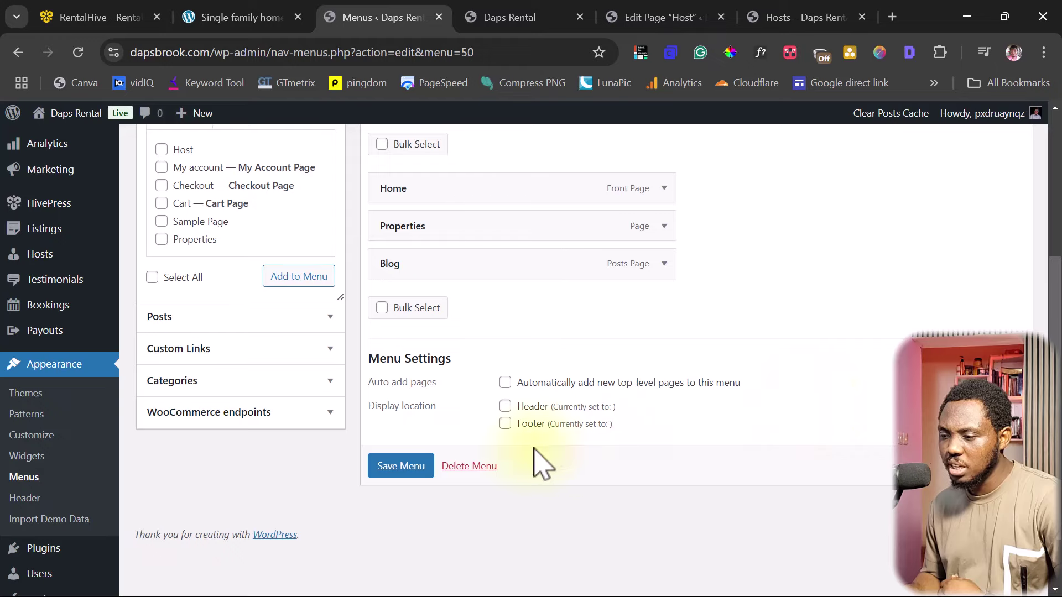
{"action": "left_click", "coordinate": [406, 473]}
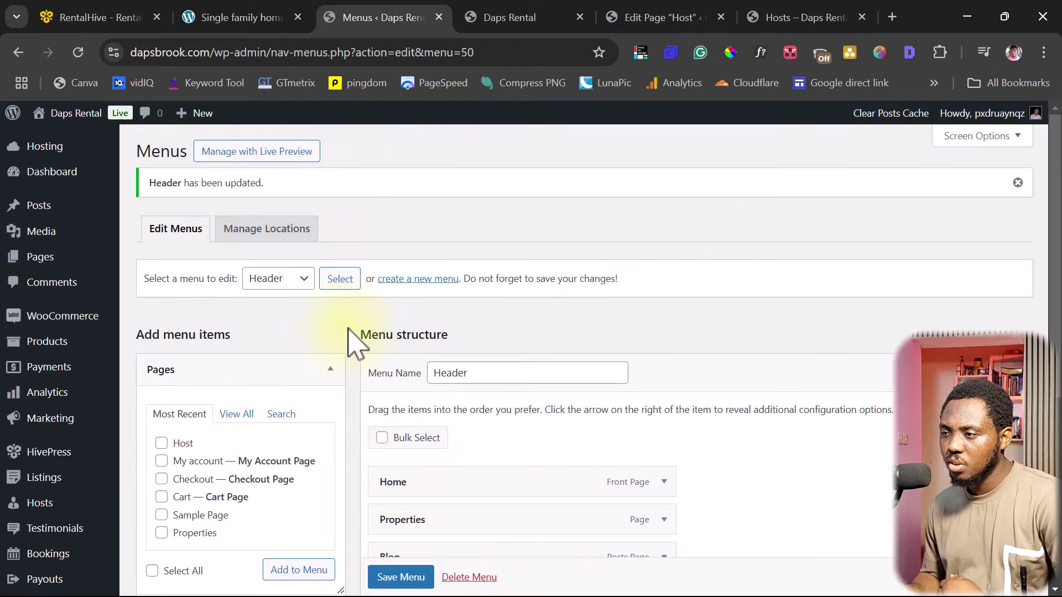
{"action": "left_click", "coordinate": [516, 19]}
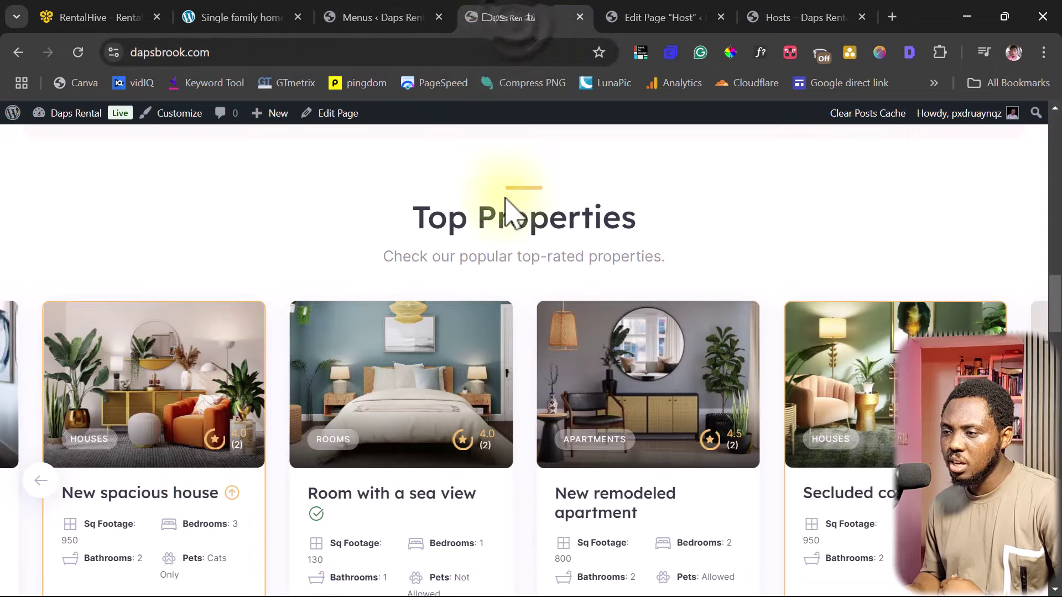
{"action": "scroll", "coordinate": [502, 195], "scroll_direction": "down", "scroll_amount": 5}
{"action": "scroll", "coordinate": [502, 195], "scroll_direction": "up", "scroll_amount": 10}
{"action": "scroll", "coordinate": [500, 190], "scroll_direction": "up", "scroll_amount": 6}
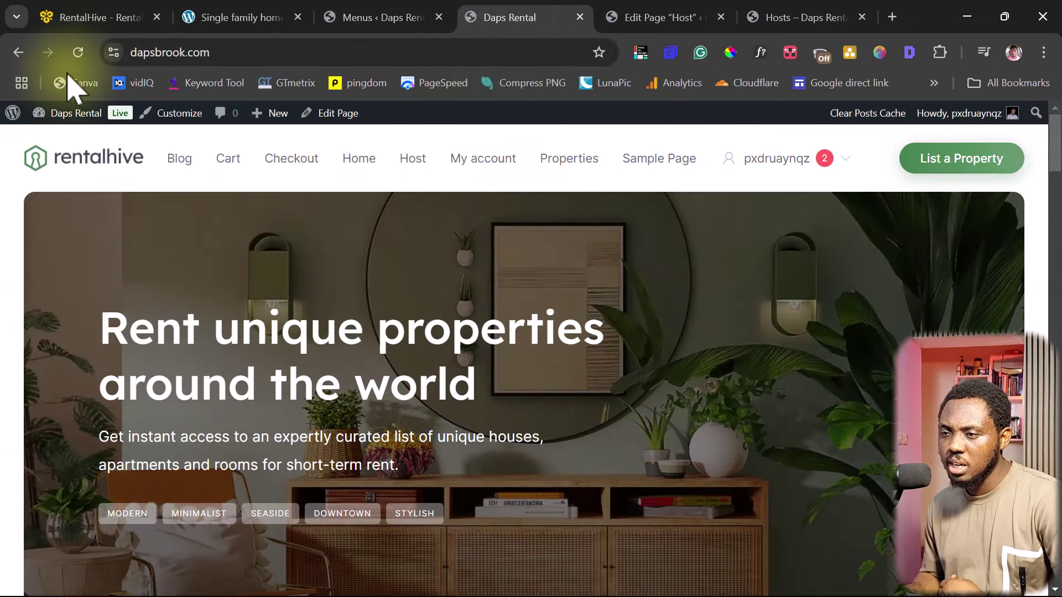
{"action": "left_click", "coordinate": [78, 52]}
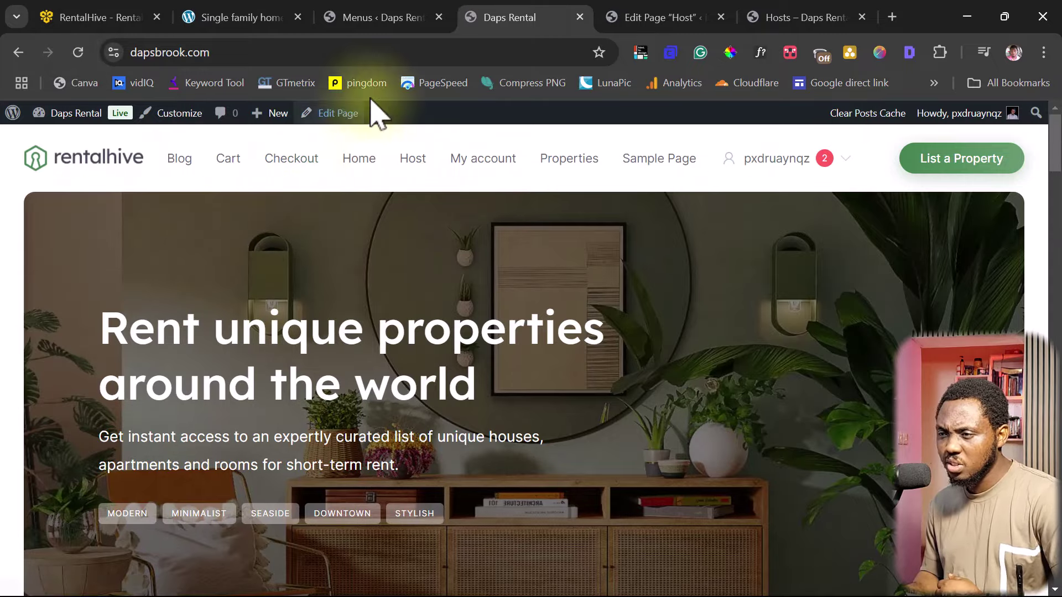
Assign the Header menu to the Header display location, save it, and reload the home page to check the navigation
{"action": "left_click", "coordinate": [382, 19]}
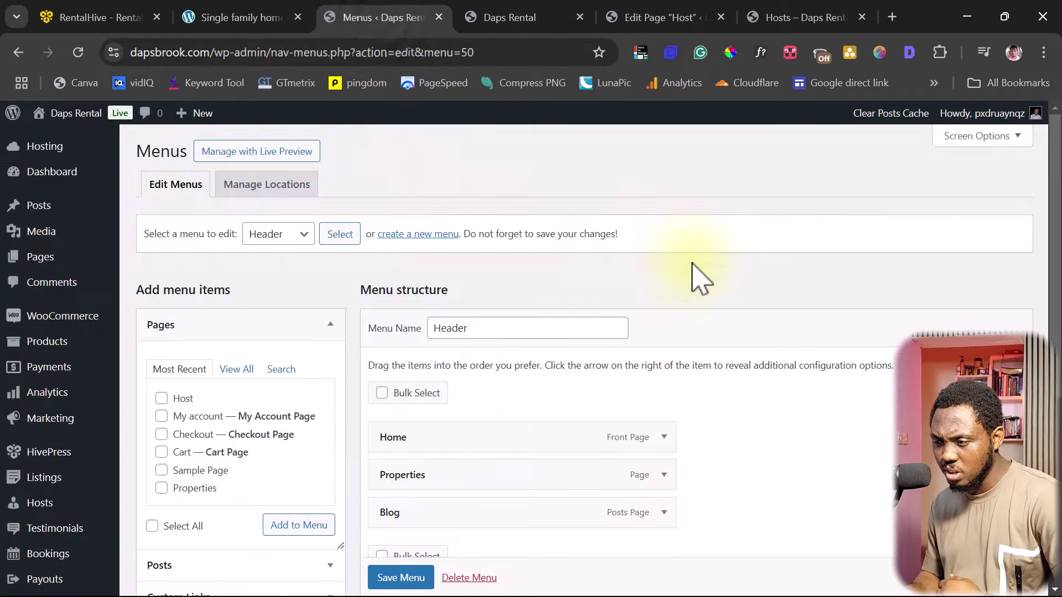
{"action": "scroll", "coordinate": [784, 296], "scroll_direction": "down", "scroll_amount": 5}
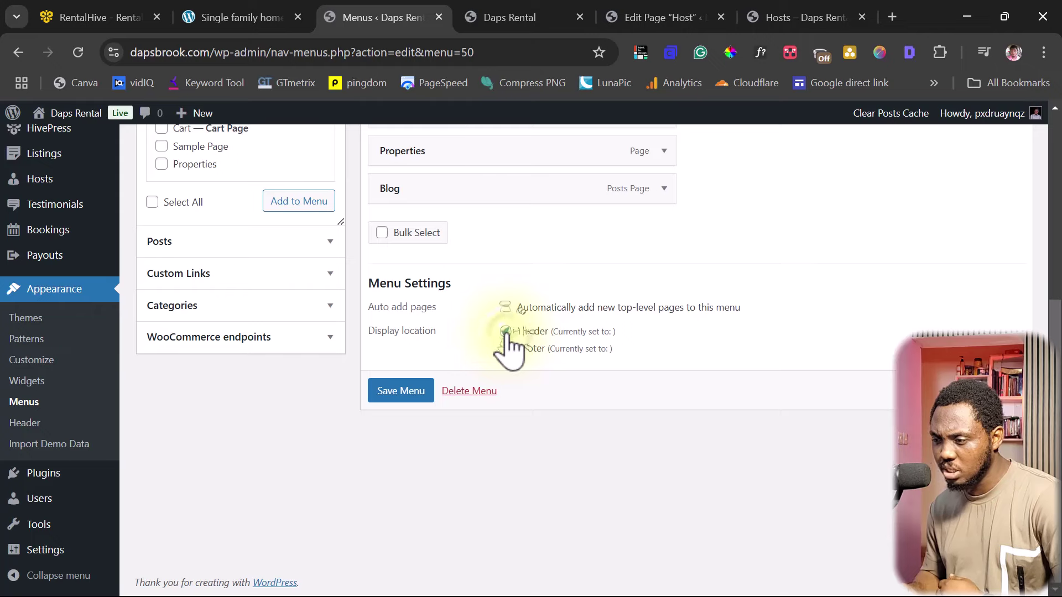
{"action": "left_click", "coordinate": [382, 392]}
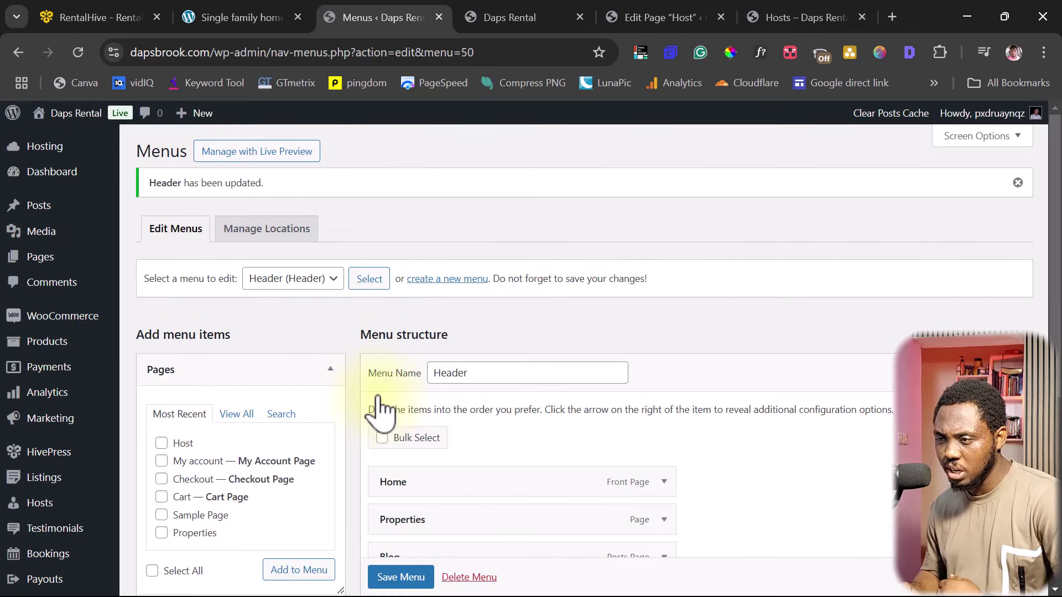
{"action": "left_click", "coordinate": [513, 28]}
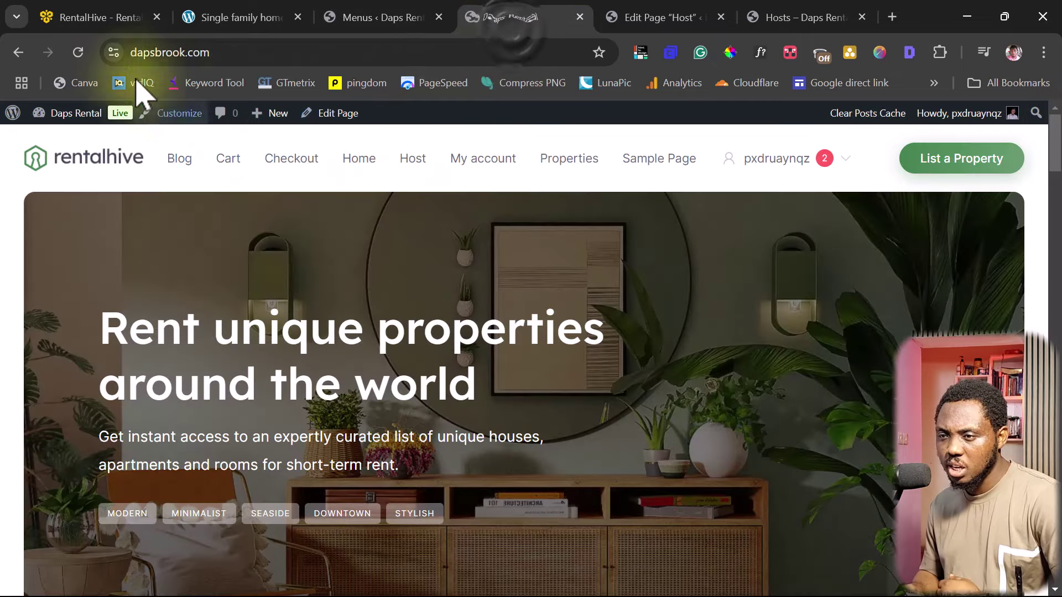
{"action": "left_click", "coordinate": [79, 53]}
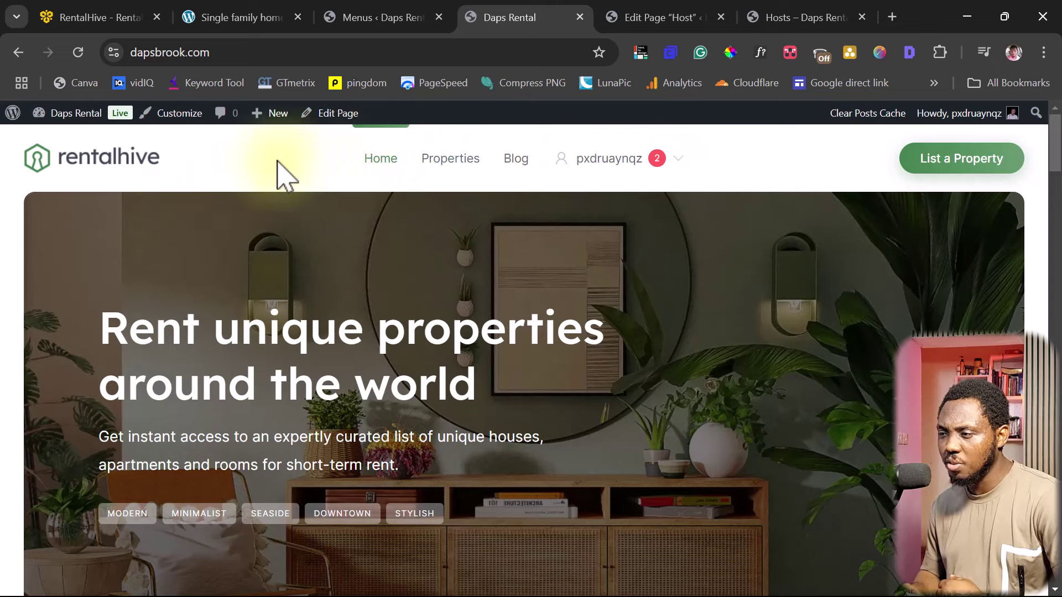
Open the vendor account dashboard and examine its balance, orders, revenue and account sections
{"action": "mouse_move", "coordinate": [600, 166]}
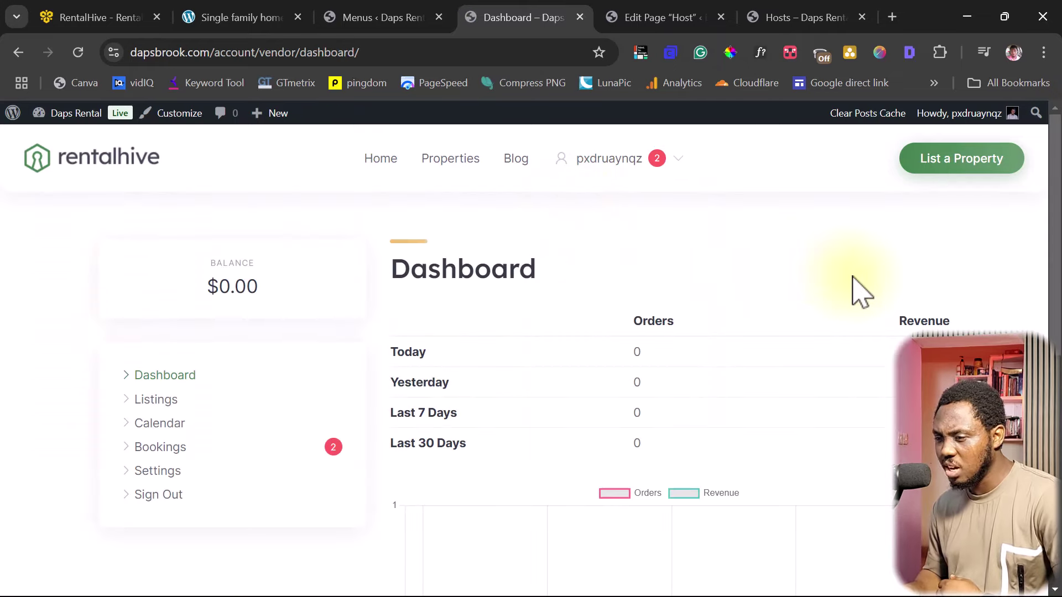
{"action": "scroll", "coordinate": [868, 299], "scroll_direction": "down", "scroll_amount": 5}
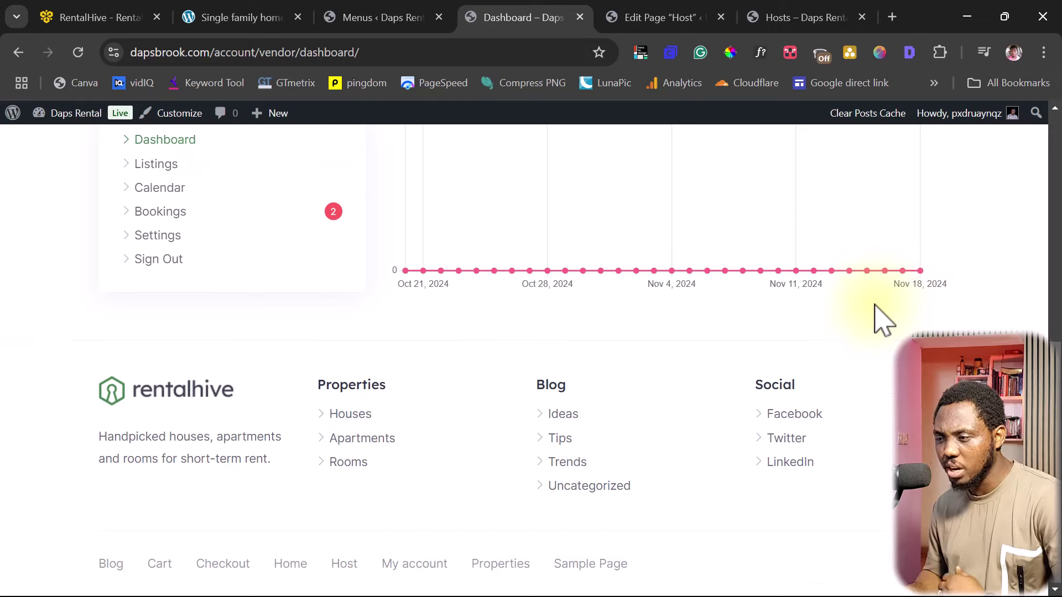
{"action": "scroll", "coordinate": [882, 319], "scroll_direction": "up", "scroll_amount": 1}
{"action": "scroll", "coordinate": [882, 319], "scroll_direction": "up", "scroll_amount": 2}
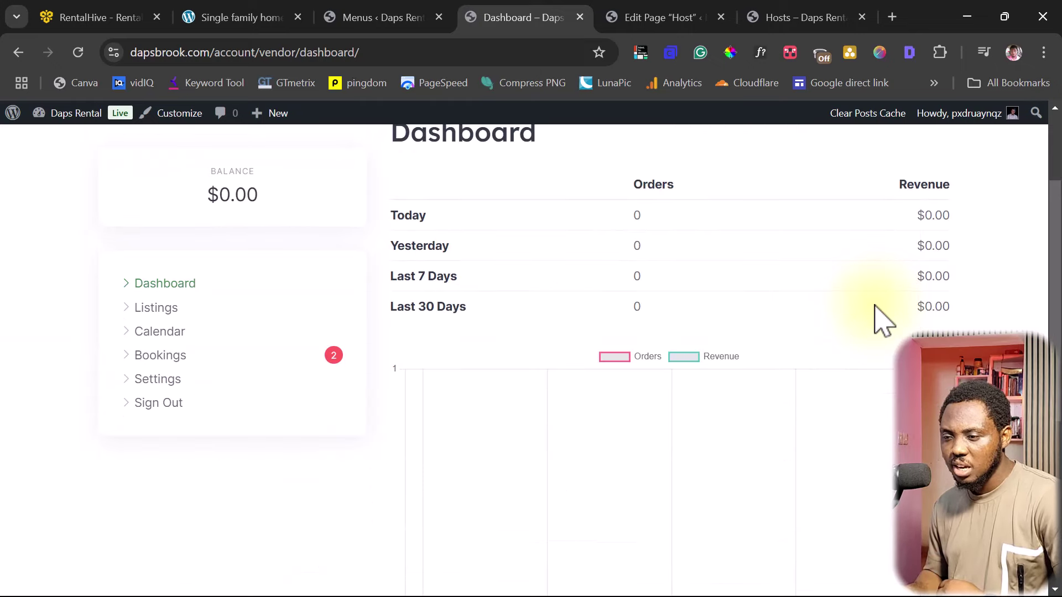
{"action": "scroll", "coordinate": [881, 319], "scroll_direction": "up", "scroll_amount": 2}
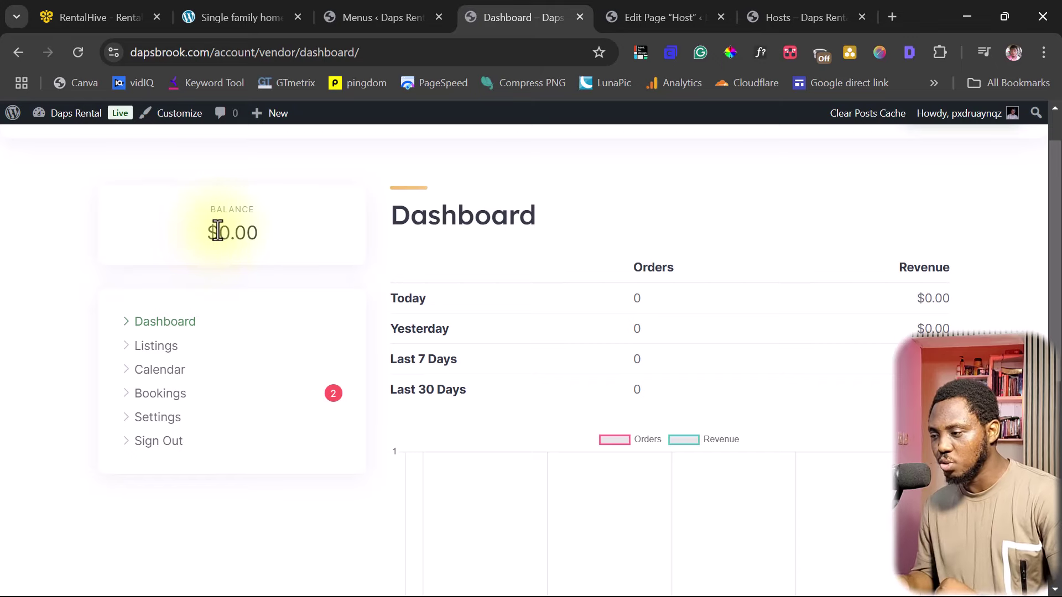
{"action": "scroll", "coordinate": [490, 201], "scroll_direction": "up", "scroll_amount": 1}
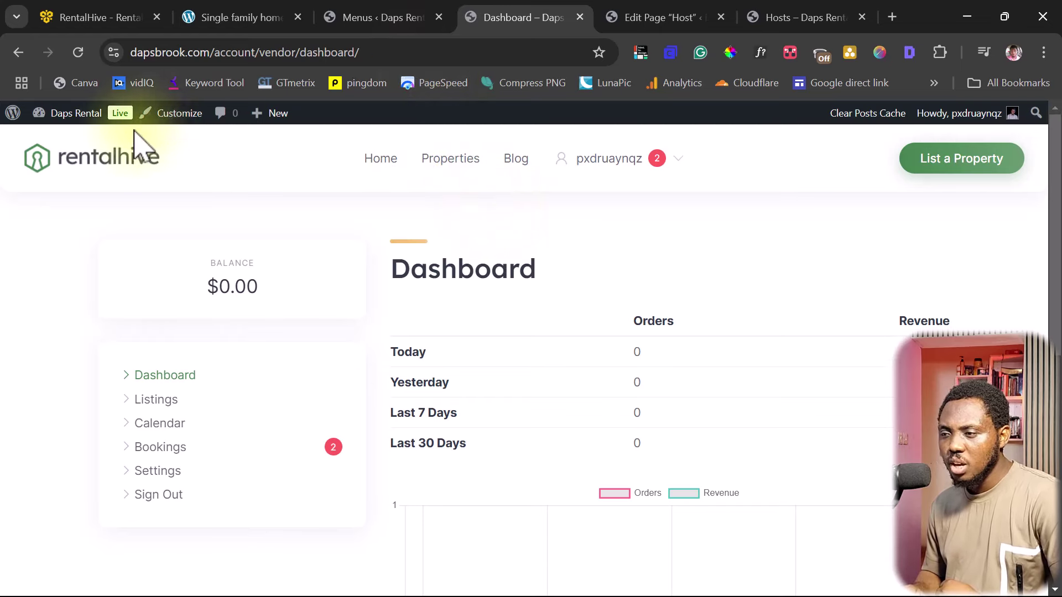
Open the Home page for editing, and open the theme Customizer from the admin's Menus page
{"action": "left_click", "coordinate": [378, 161]}
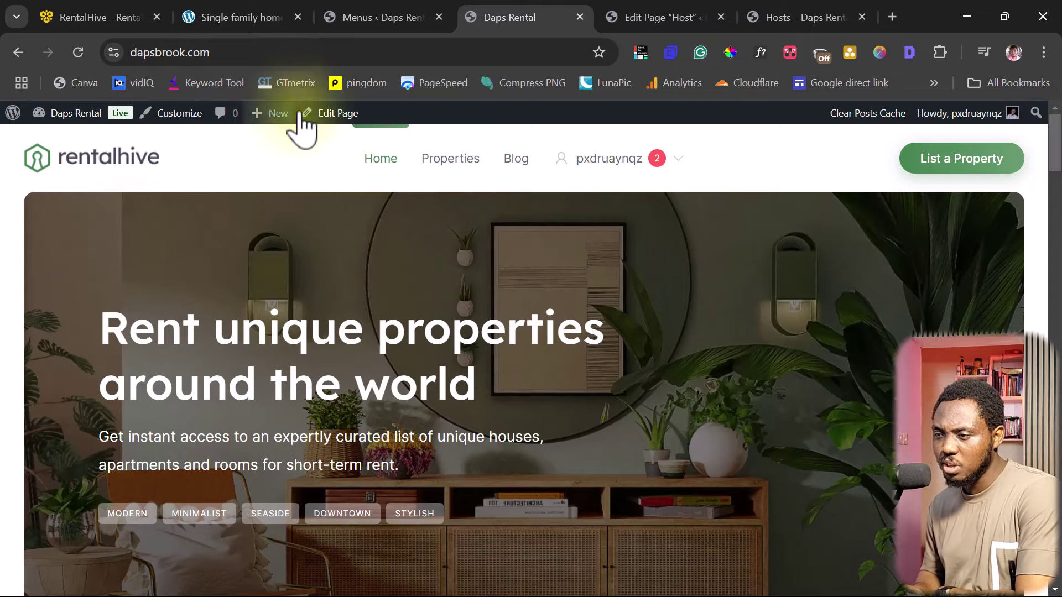
{"action": "left_click", "coordinate": [331, 114]}
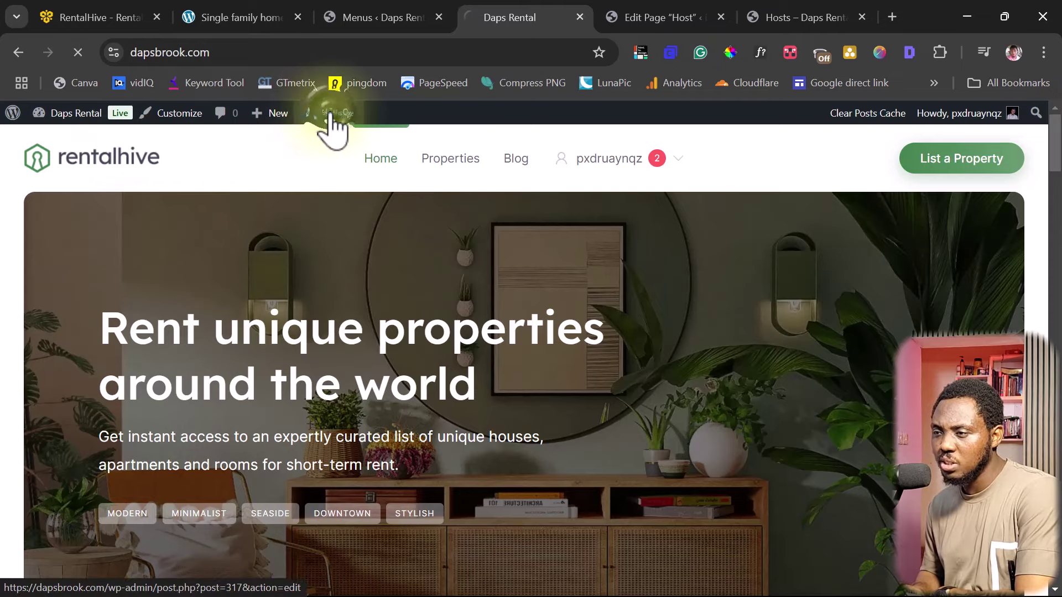
{"action": "left_click", "coordinate": [384, 18]}
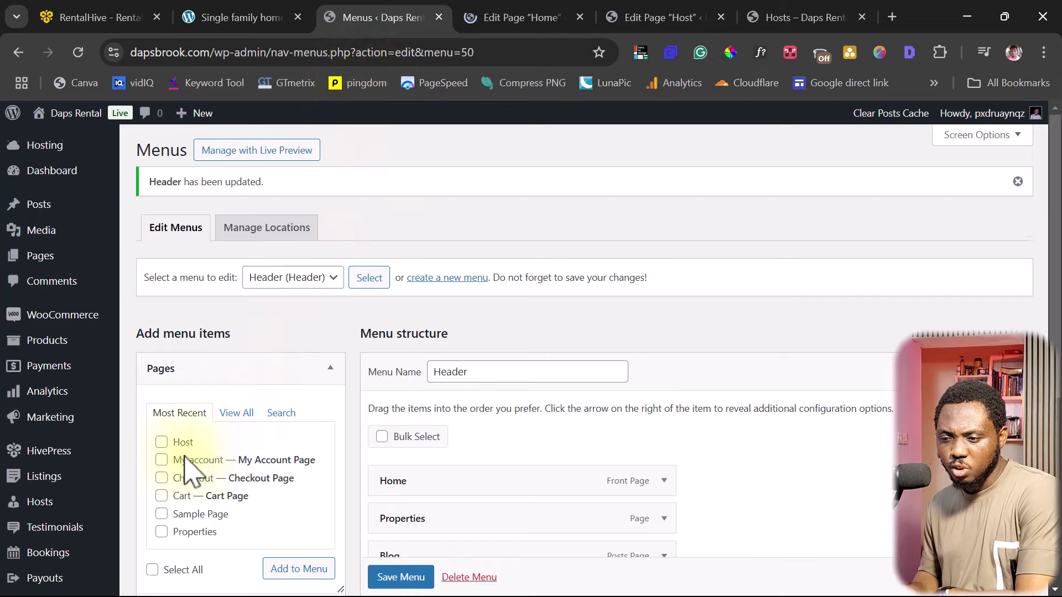
{"action": "scroll", "coordinate": [185, 470], "scroll_direction": "down", "scroll_amount": 3}
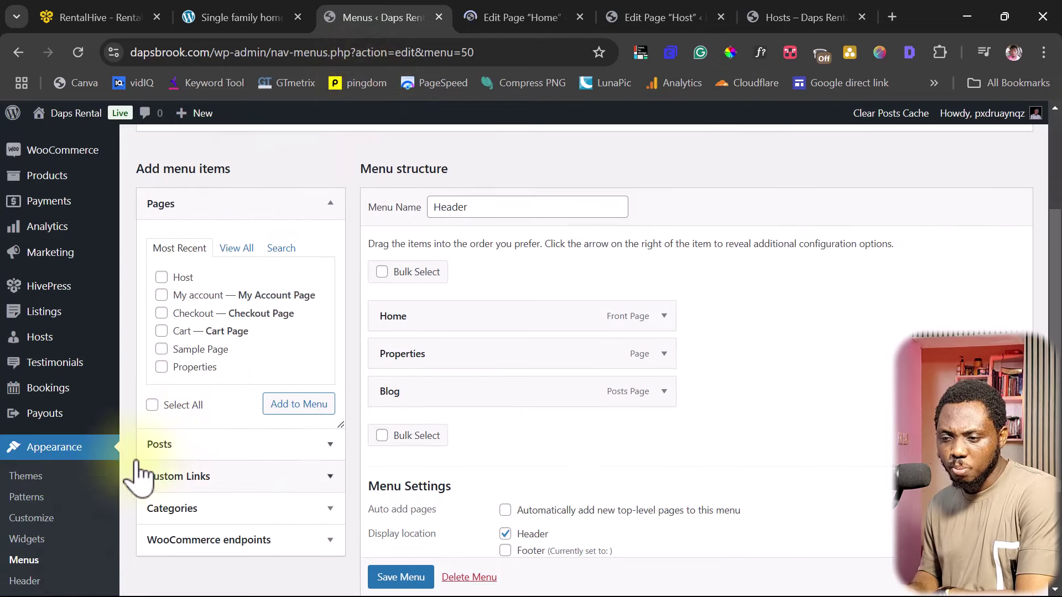
{"action": "left_click", "coordinate": [32, 518]}
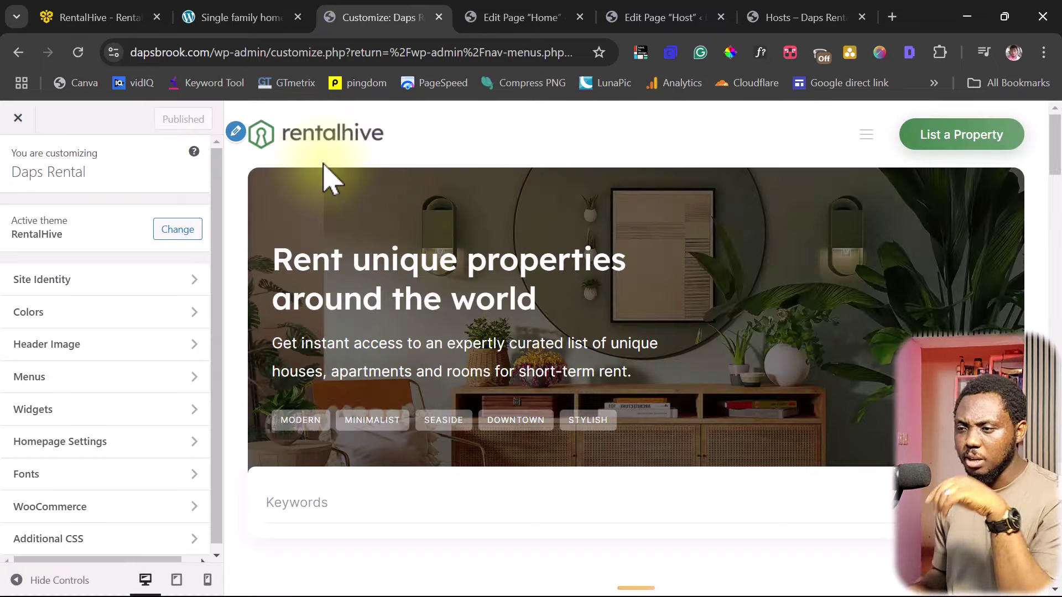
Open the site identity settings from the header logo and review the logo, title, copyright and site icon options
{"action": "left_click", "coordinate": [237, 133]}
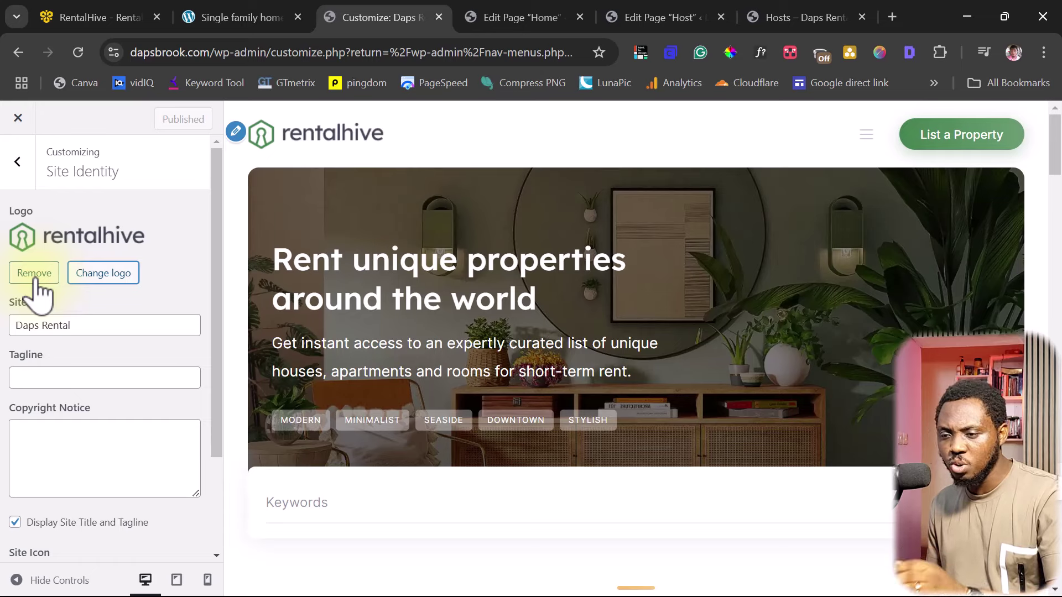
{"action": "scroll", "coordinate": [104, 328], "scroll_direction": "down", "scroll_amount": 3}
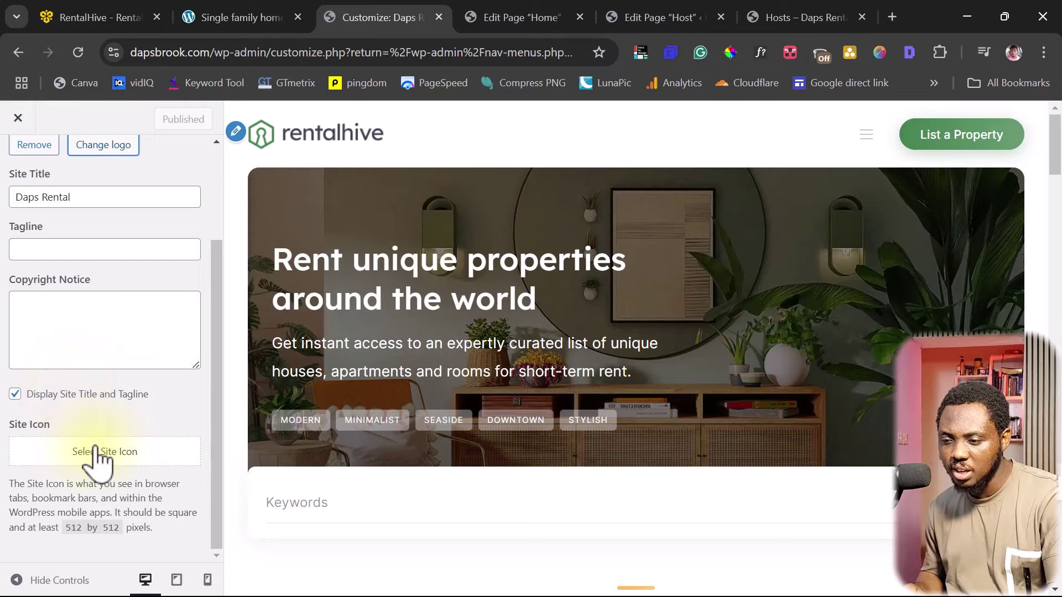
{"action": "scroll", "coordinate": [161, 393], "scroll_direction": "up", "scroll_amount": 3}
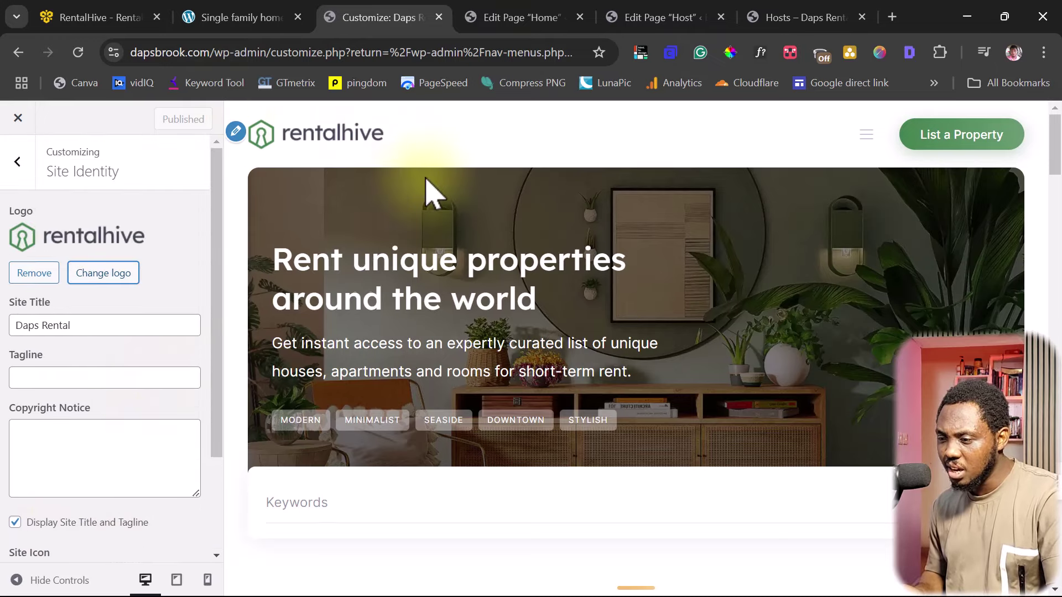
Open the footer's Properties menu for editing and move Rooms above Apartments
{"action": "scroll", "coordinate": [426, 189], "scroll_direction": "down", "scroll_amount": 15}
{"action": "scroll", "coordinate": [426, 189], "scroll_direction": "down", "scroll_amount": 15}
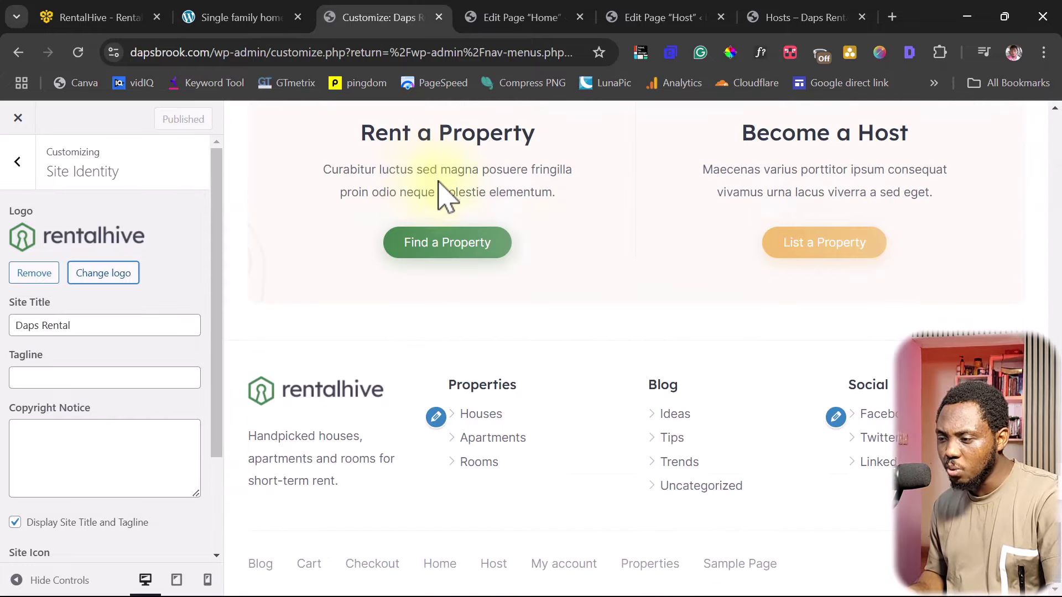
{"action": "left_click", "coordinate": [435, 418]}
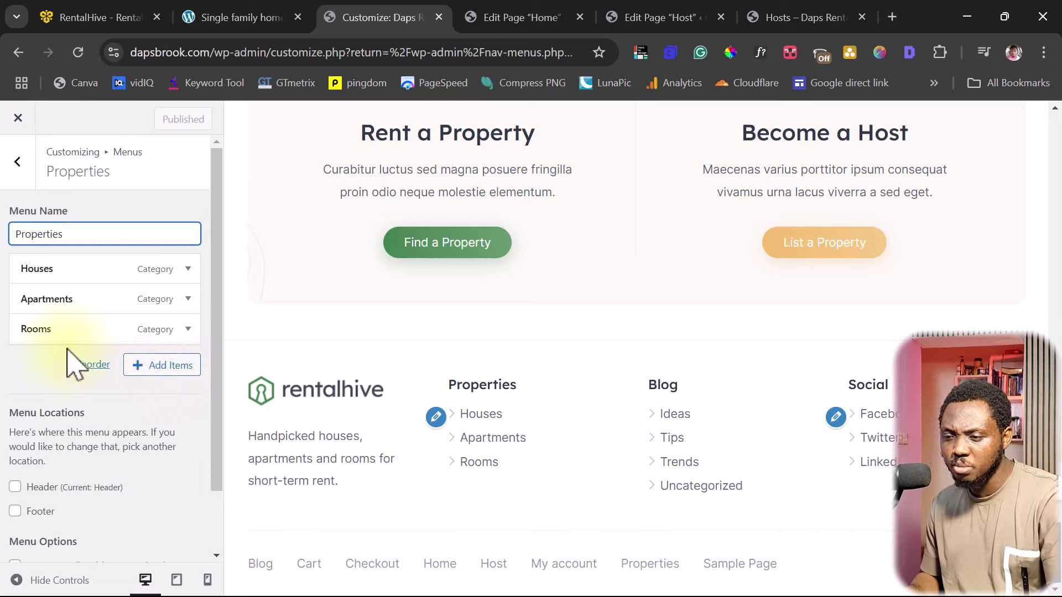
{"action": "mouse_move", "coordinate": [60, 330]}
{"action": "left_mouse_down"}
{"action": "mouse_move", "coordinate": [52, 315]}
{"action": "mouse_move", "coordinate": [68, 267]}
{"action": "mouse_move", "coordinate": [61, 287]}
{"action": "mouse_move", "coordinate": [78, 306]}
{"action": "mouse_move", "coordinate": [52, 299]}
{"action": "mouse_move", "coordinate": [71, 319]}
{"action": "left_mouse_up"}
{"action": "scroll", "coordinate": [78, 381], "scroll_direction": "down", "scroll_amount": 2}
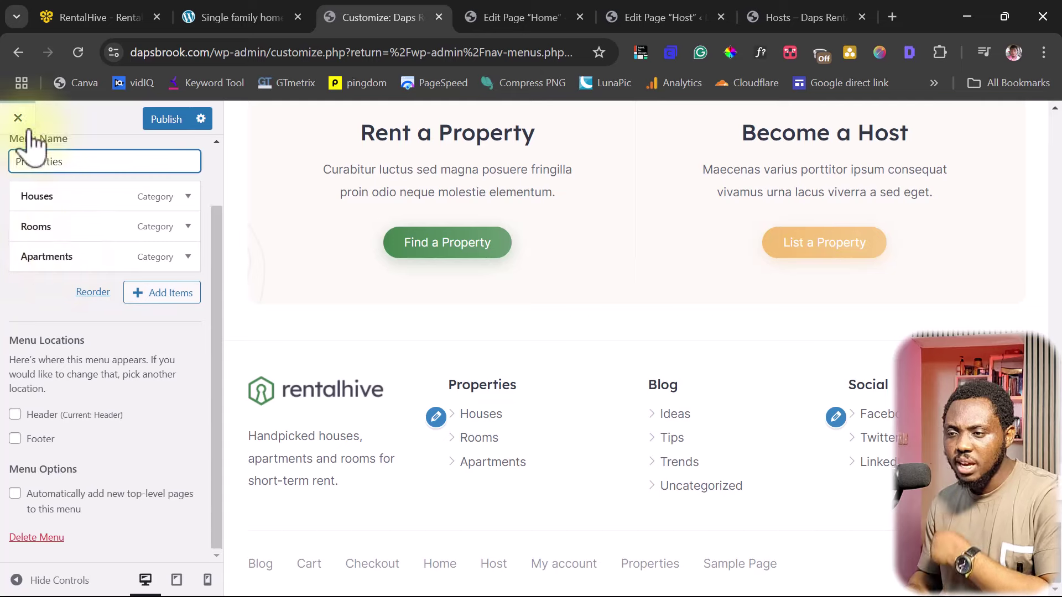
Open the Footer menu in the Customizer and review its items and location options
{"action": "scroll", "coordinate": [34, 145], "scroll_direction": "up", "scroll_amount": 2}
{"action": "left_click", "coordinate": [16, 166]}
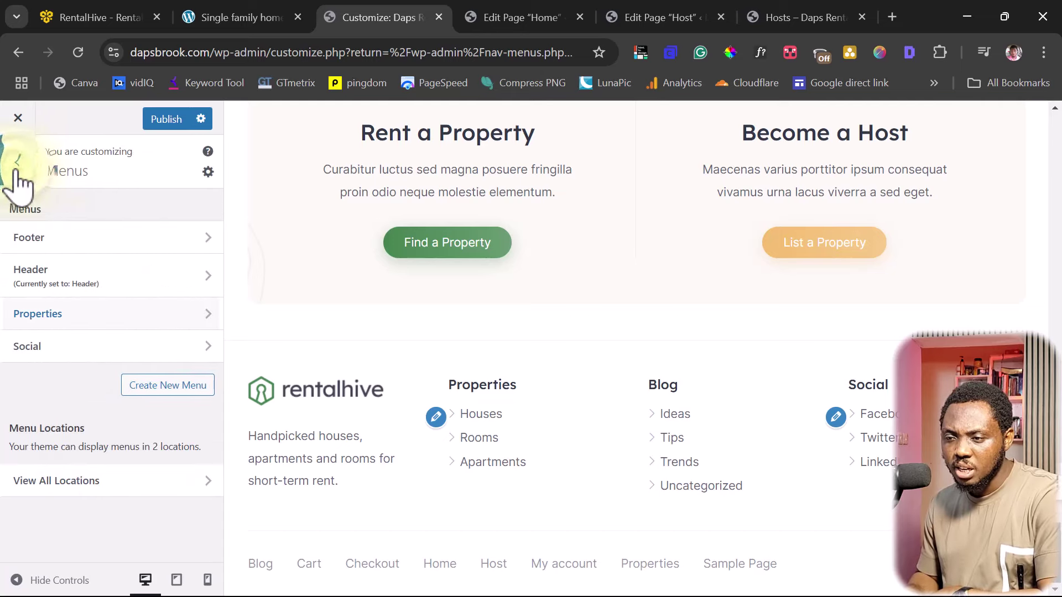
{"action": "left_click", "coordinate": [69, 243]}
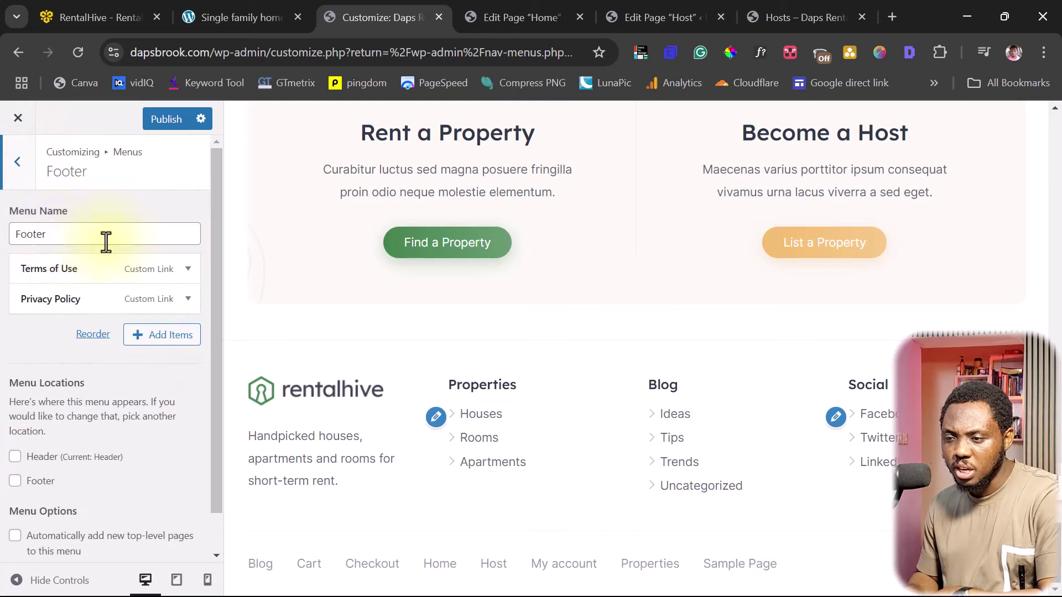
{"action": "scroll", "coordinate": [83, 244], "scroll_direction": "down", "scroll_amount": 1}
{"action": "scroll", "coordinate": [57, 244], "scroll_direction": "up", "scroll_amount": 1}
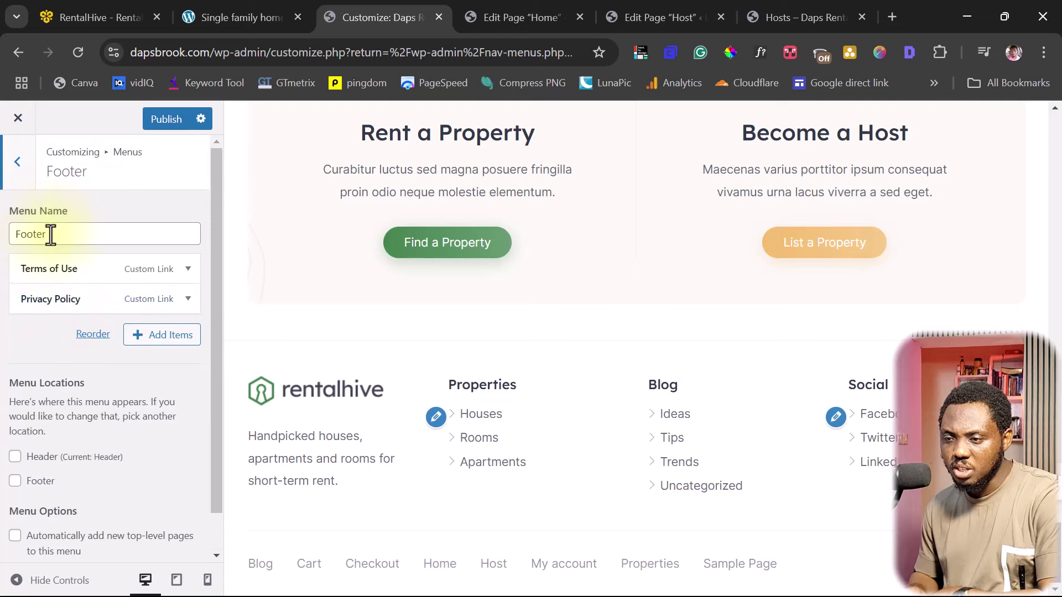
Assign the Footer menu to the Footer location and return to the main list of Customizer sections
{"action": "scroll", "coordinate": [78, 341], "scroll_direction": "down", "scroll_amount": 1}
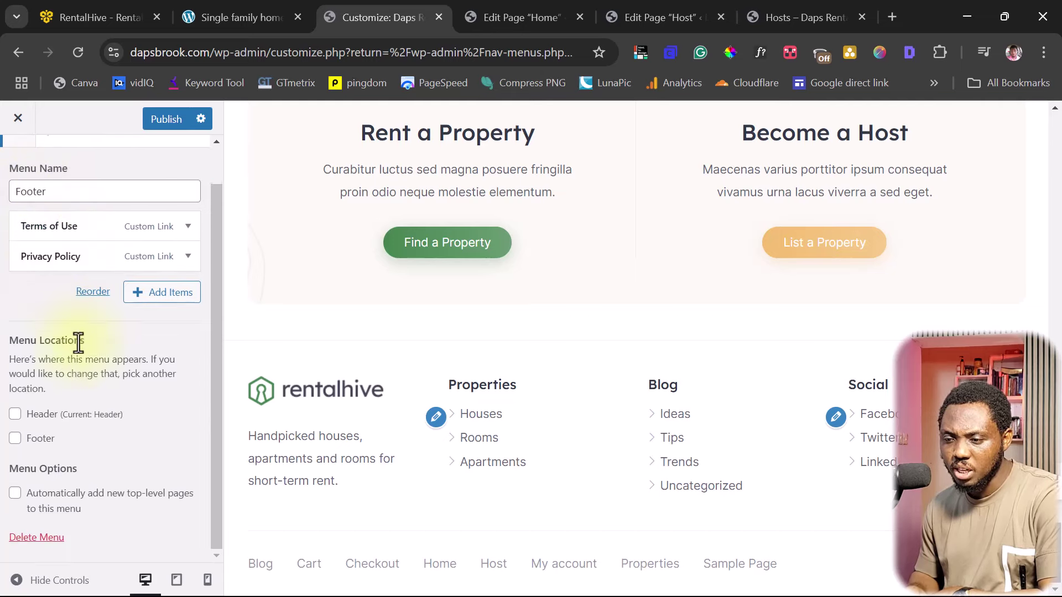
{"action": "left_click", "coordinate": [15, 437]}
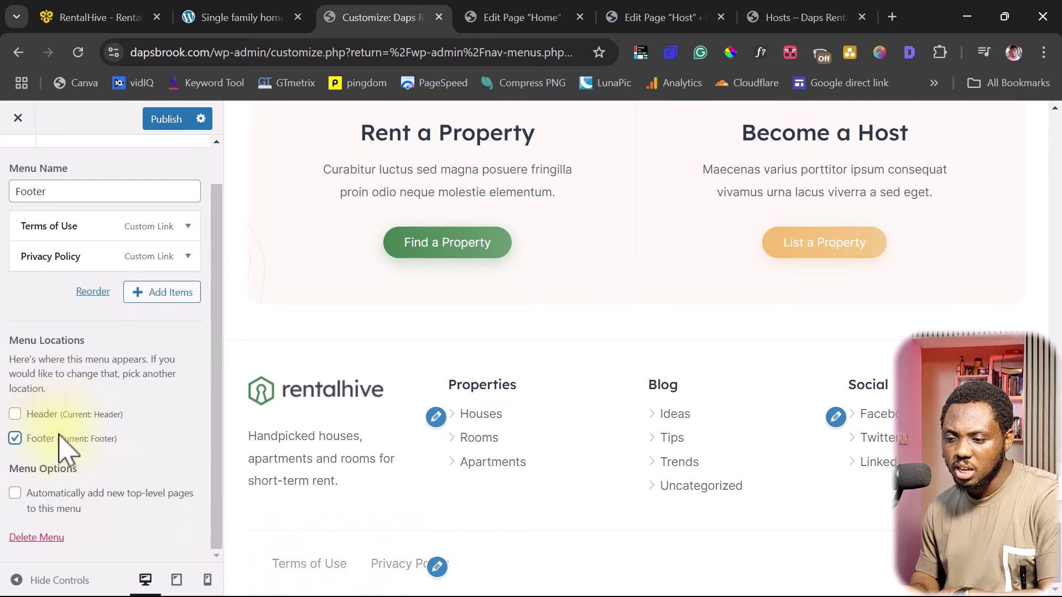
{"action": "scroll", "coordinate": [65, 449], "scroll_direction": "up", "scroll_amount": 1}
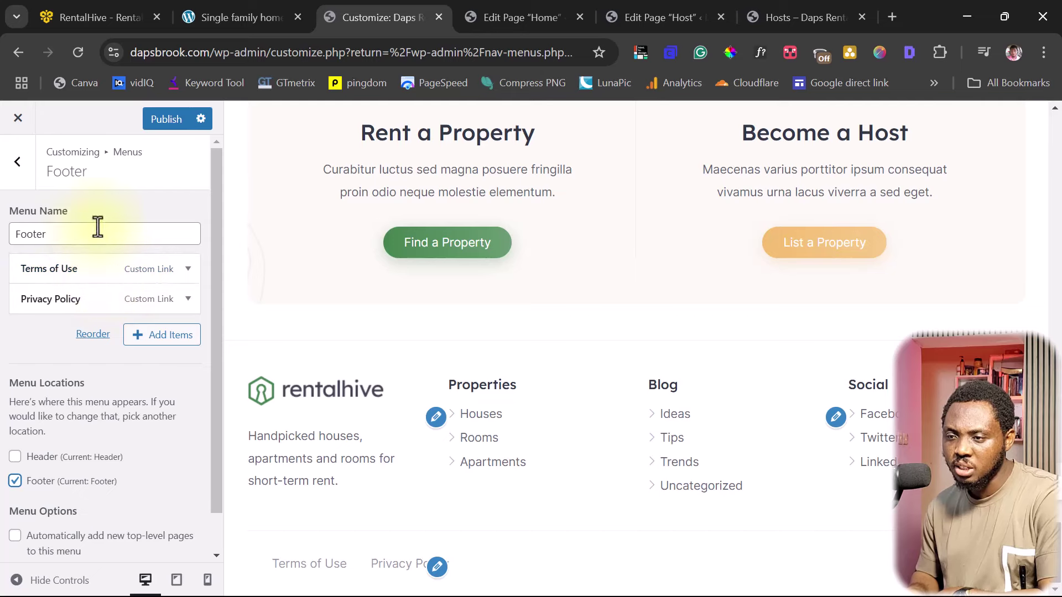
{"action": "left_click", "coordinate": [17, 162]}
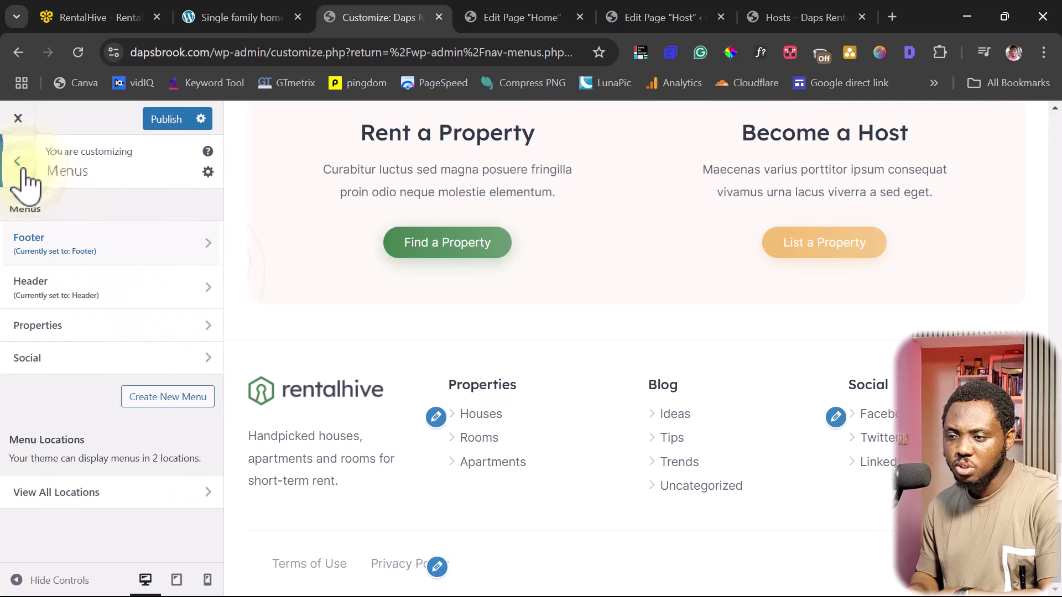
{"action": "left_click", "coordinate": [17, 161]}
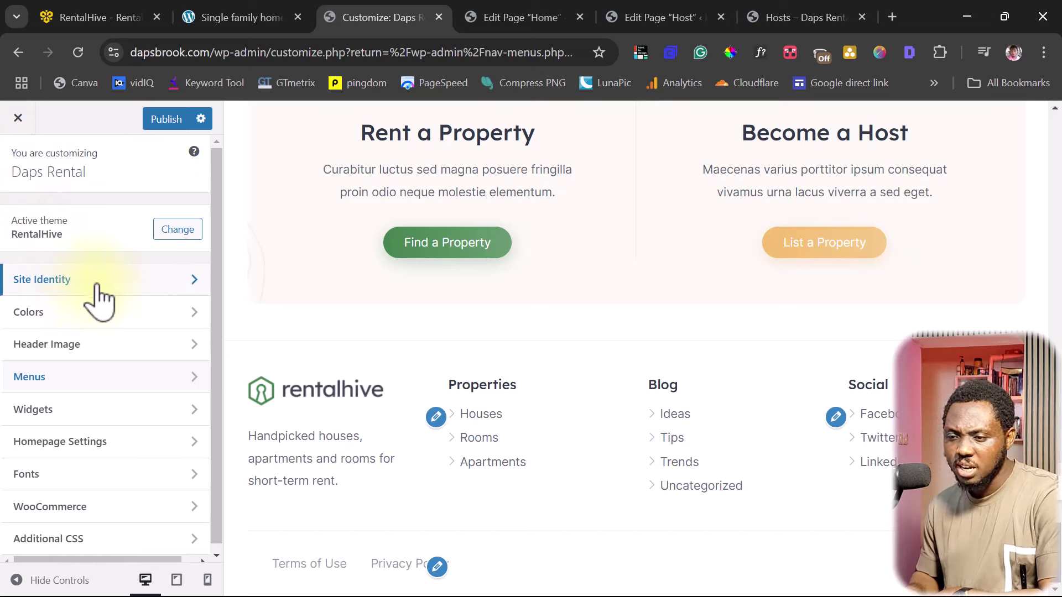
Set the theme's primary color to pink #d62870 and check it throughout the homepage preview
{"action": "left_click", "coordinate": [39, 319]}
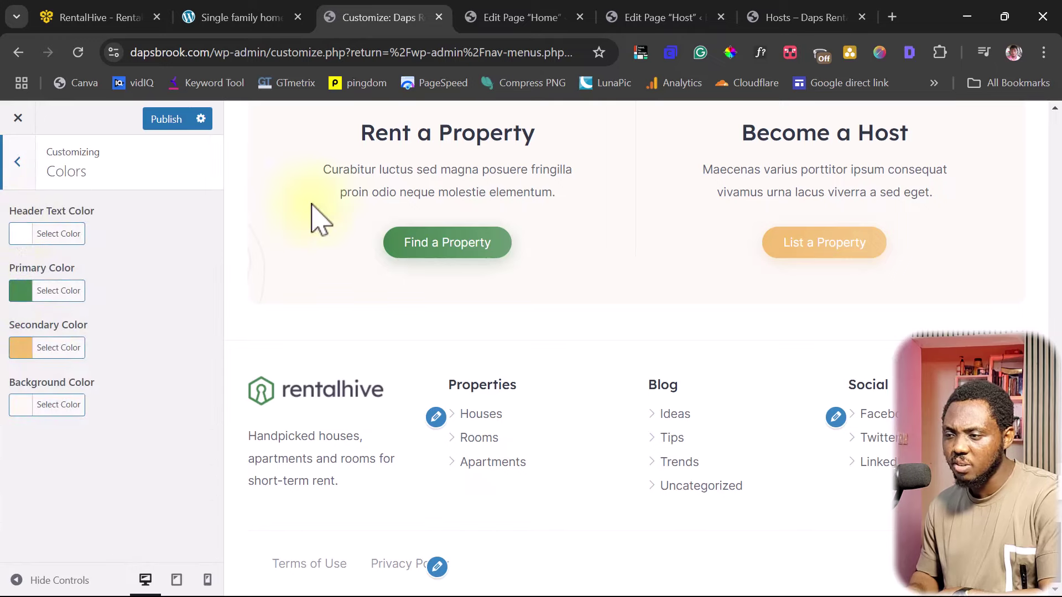
{"action": "scroll", "coordinate": [533, 232], "scroll_direction": "up", "scroll_amount": 15}
{"action": "scroll", "coordinate": [533, 233], "scroll_direction": "up", "scroll_amount": 10}
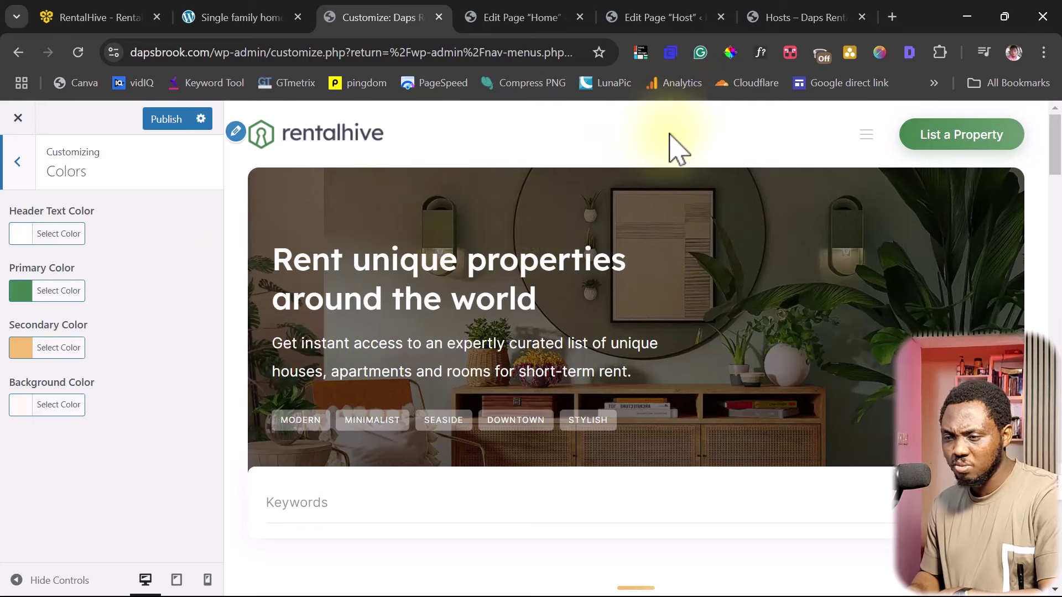
{"action": "left_click", "coordinate": [17, 297]}
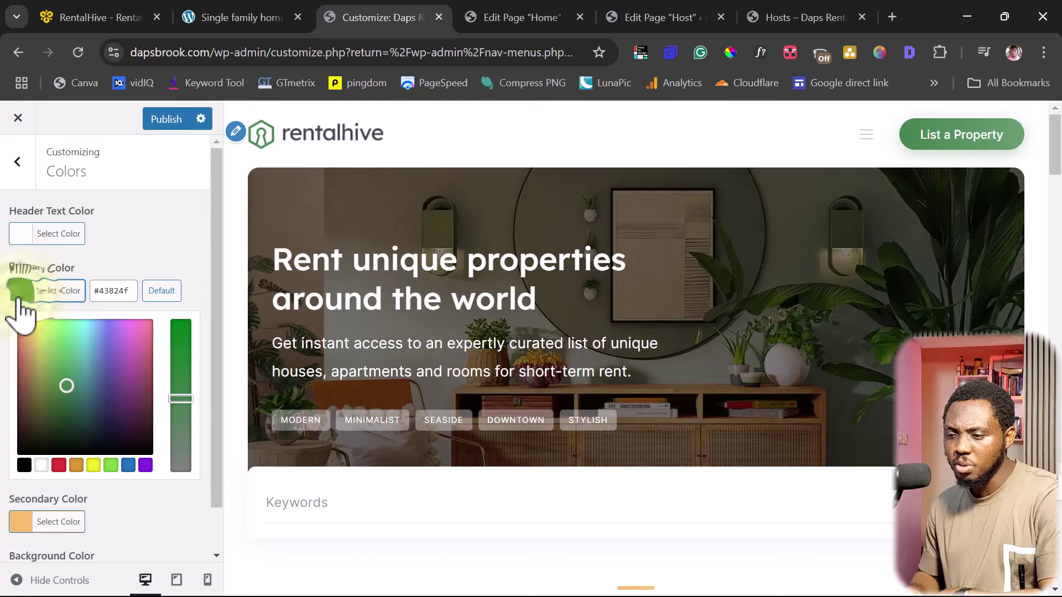
{"action": "left_click", "coordinate": [66, 384]}
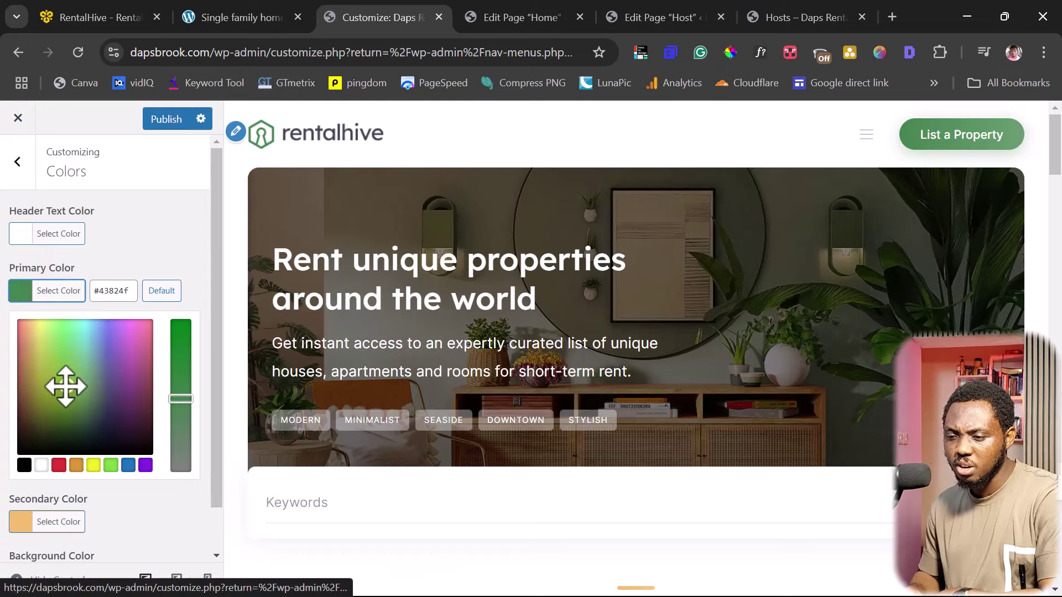
{"action": "mouse_move", "coordinate": [66, 386]}
{"action": "left_mouse_down"}
{"action": "mouse_move", "coordinate": [61, 320]}
{"action": "mouse_move", "coordinate": [80, 335]}
{"action": "mouse_move", "coordinate": [139, 342]}
{"action": "left_mouse_up"}
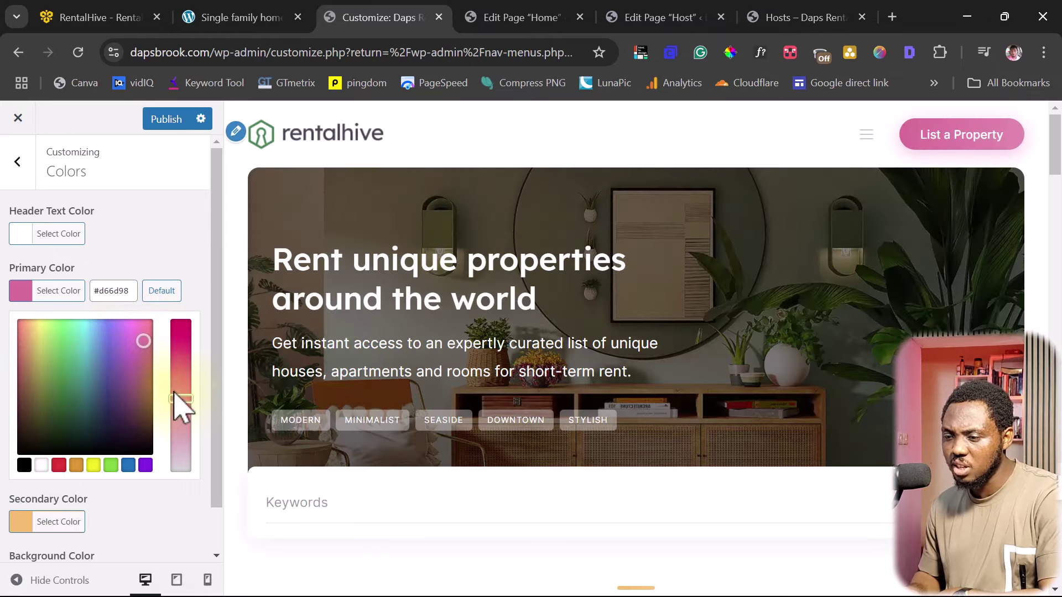
{"action": "left_click_drag", "start_coordinate": [177, 397], "coordinate": [176, 349]}
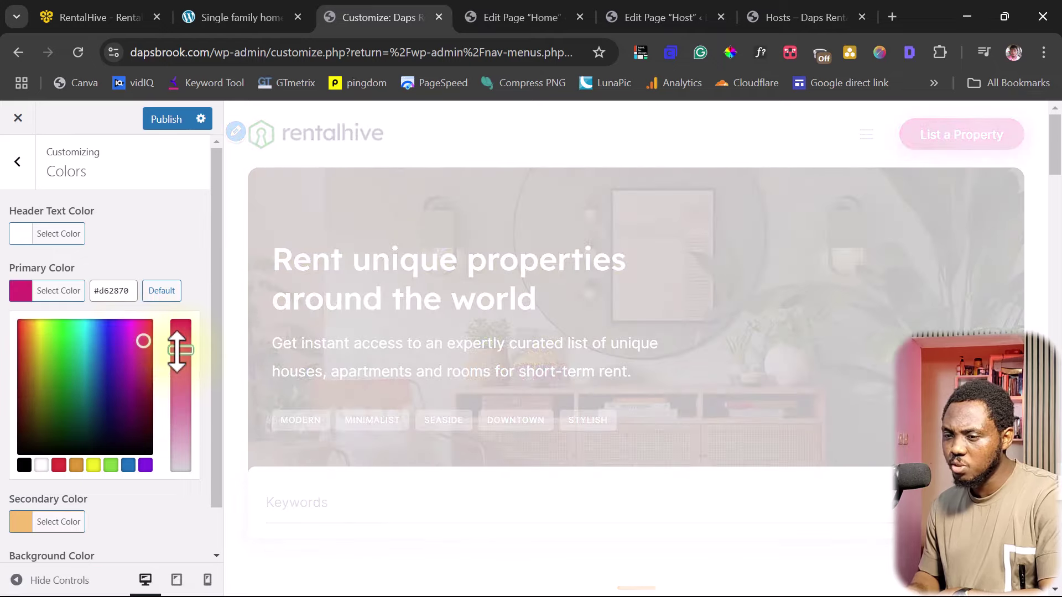
{"action": "scroll", "coordinate": [633, 334], "scroll_direction": "down", "scroll_amount": 15}
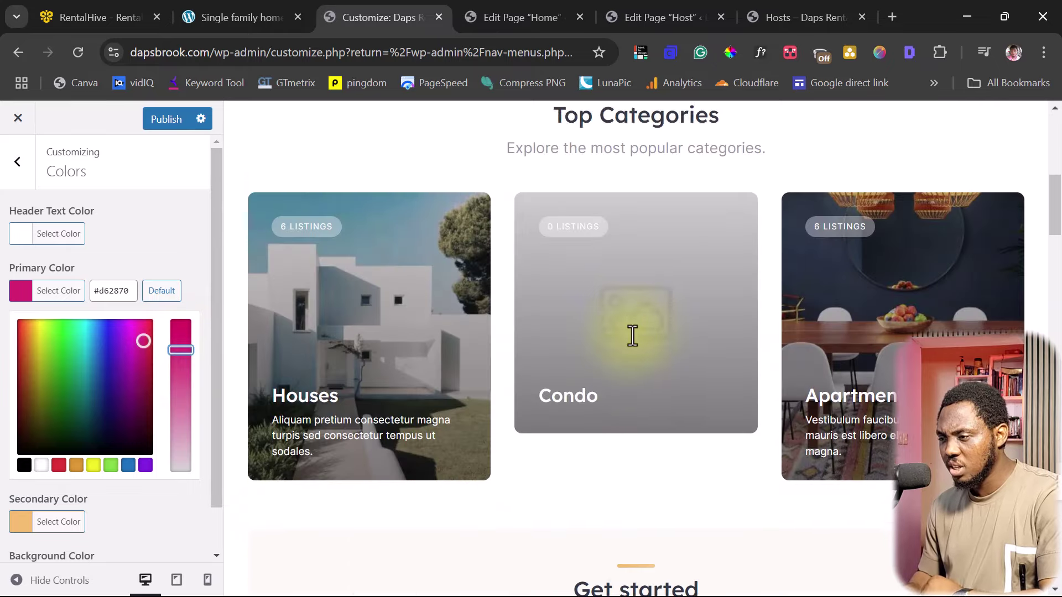
{"action": "scroll", "coordinate": [632, 334], "scroll_direction": "down", "scroll_amount": 20}
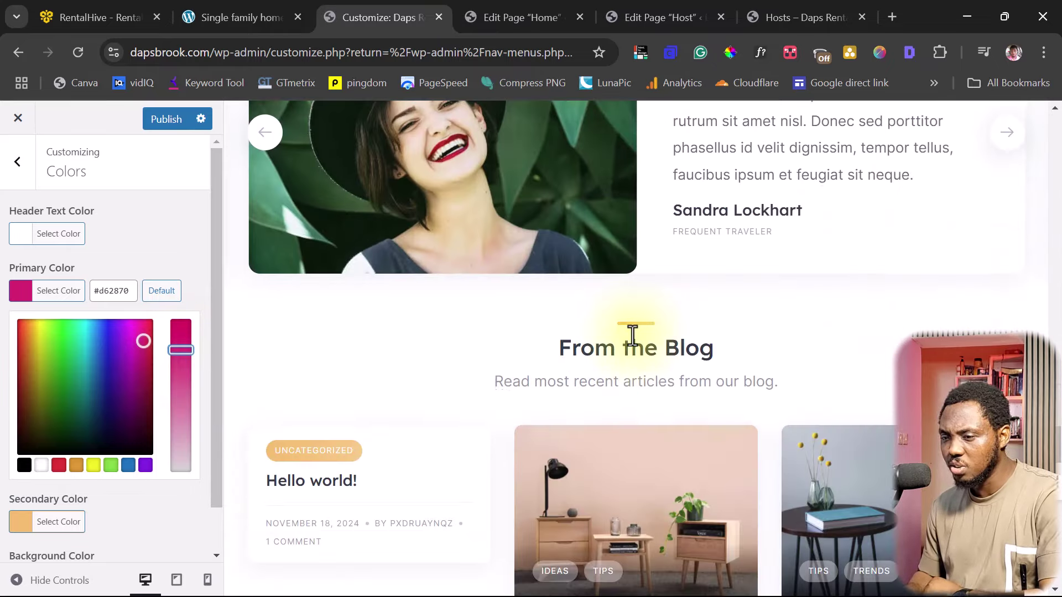
{"action": "left_click", "coordinate": [160, 252]}
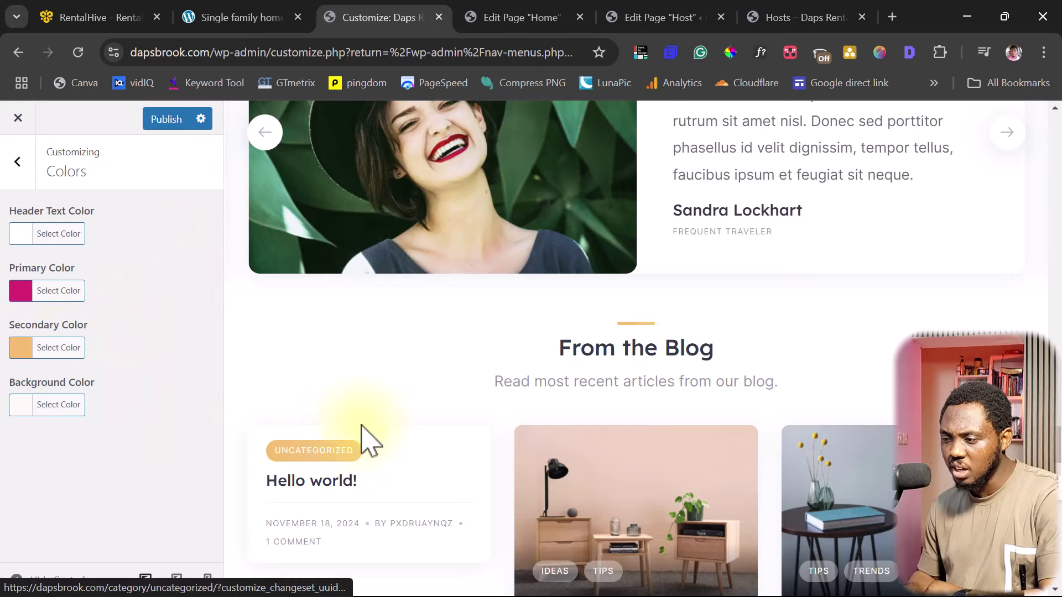
Set the theme's secondary color to blue #1e73be and check it throughout the homepage preview
{"action": "left_click", "coordinate": [22, 348]}
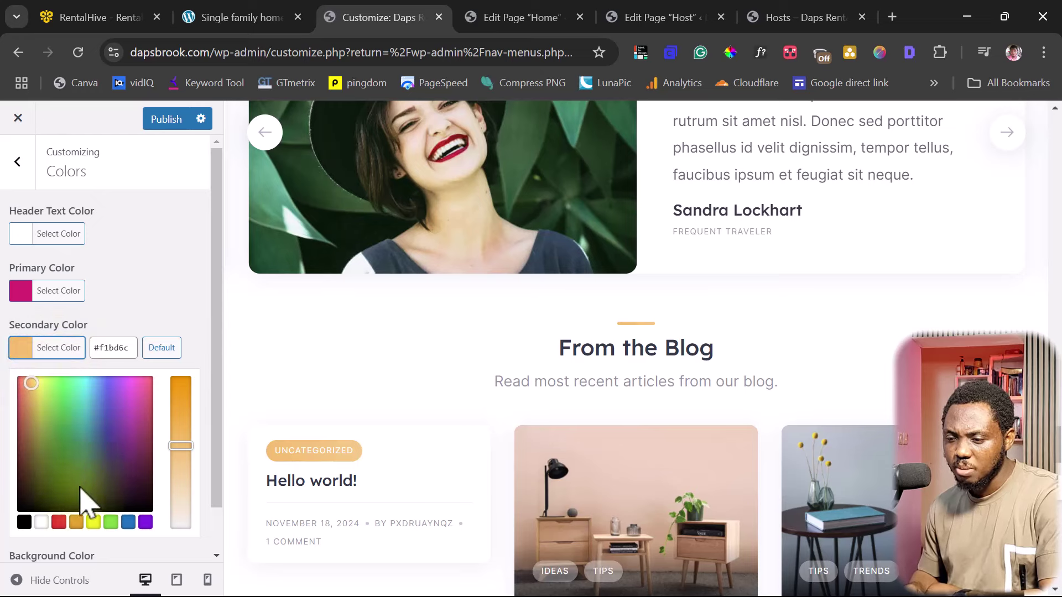
{"action": "left_click", "coordinate": [129, 523]}
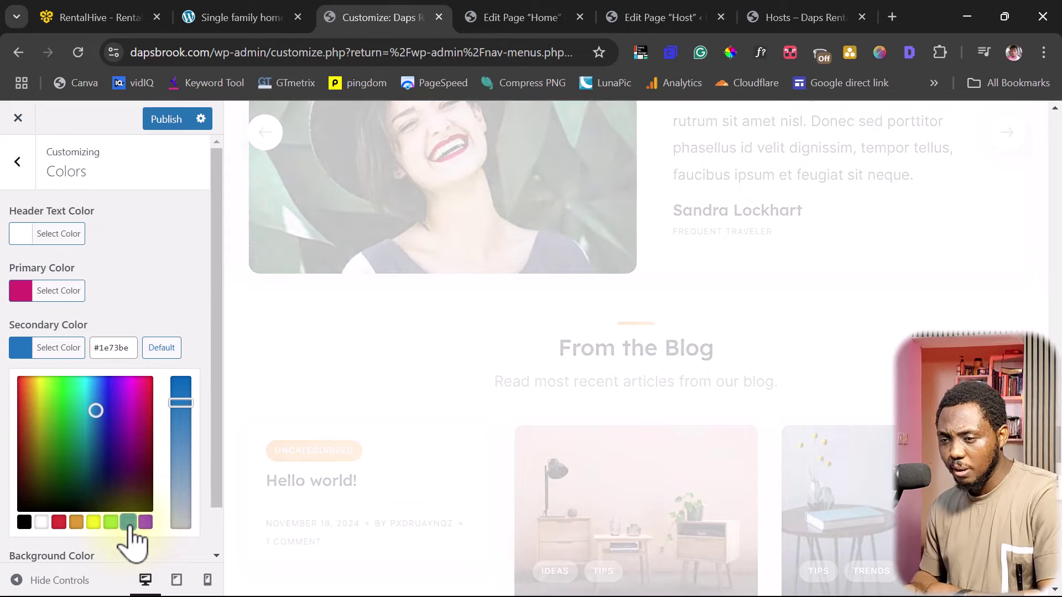
{"action": "scroll", "coordinate": [647, 360], "scroll_direction": "up", "scroll_amount": 15}
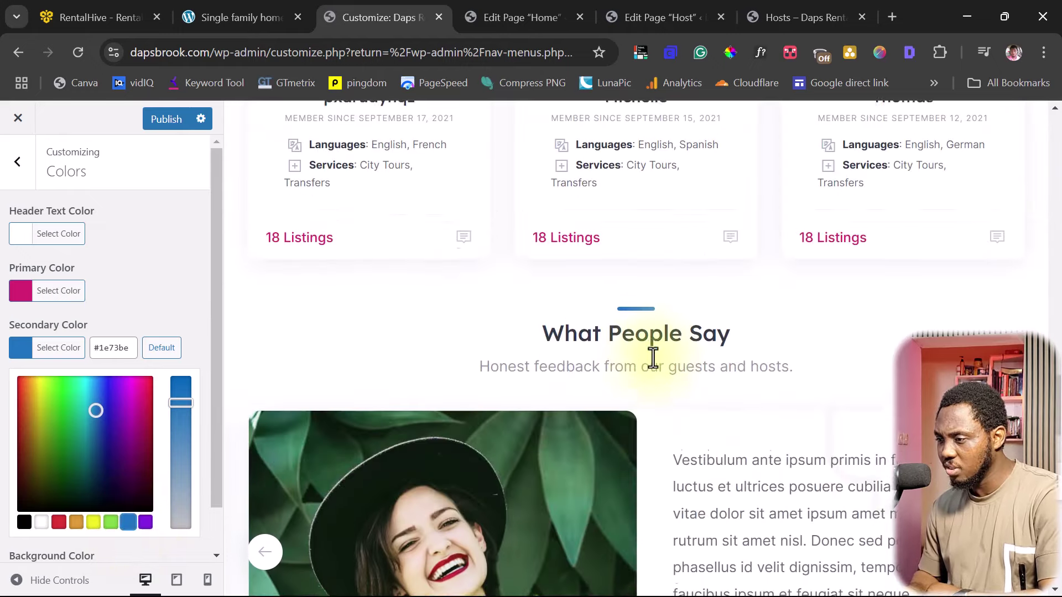
{"action": "scroll", "coordinate": [653, 358], "scroll_direction": "up", "scroll_amount": 12}
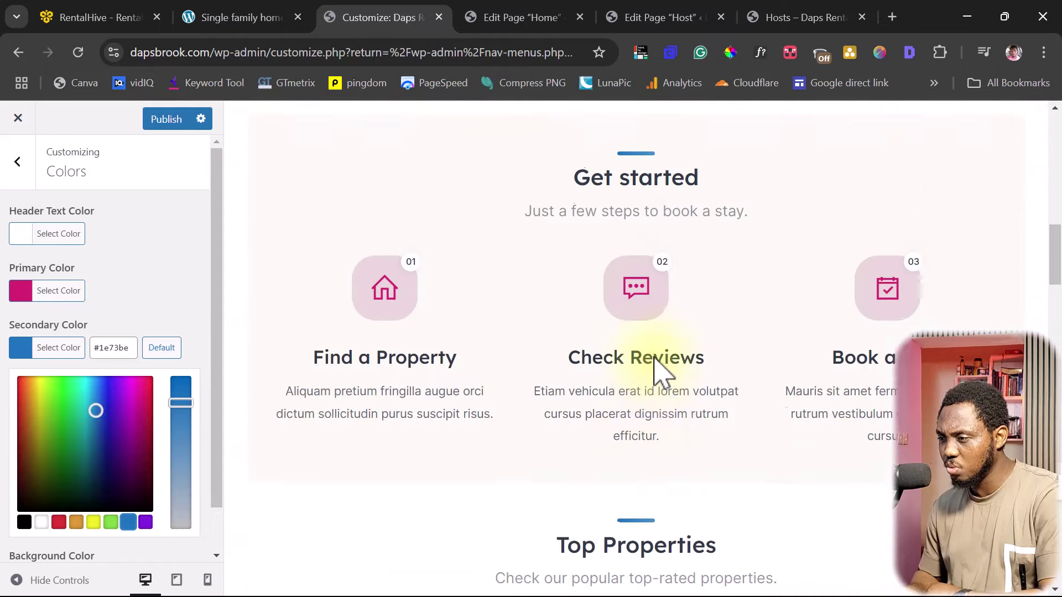
{"action": "scroll", "coordinate": [658, 371], "scroll_direction": "up", "scroll_amount": 7}
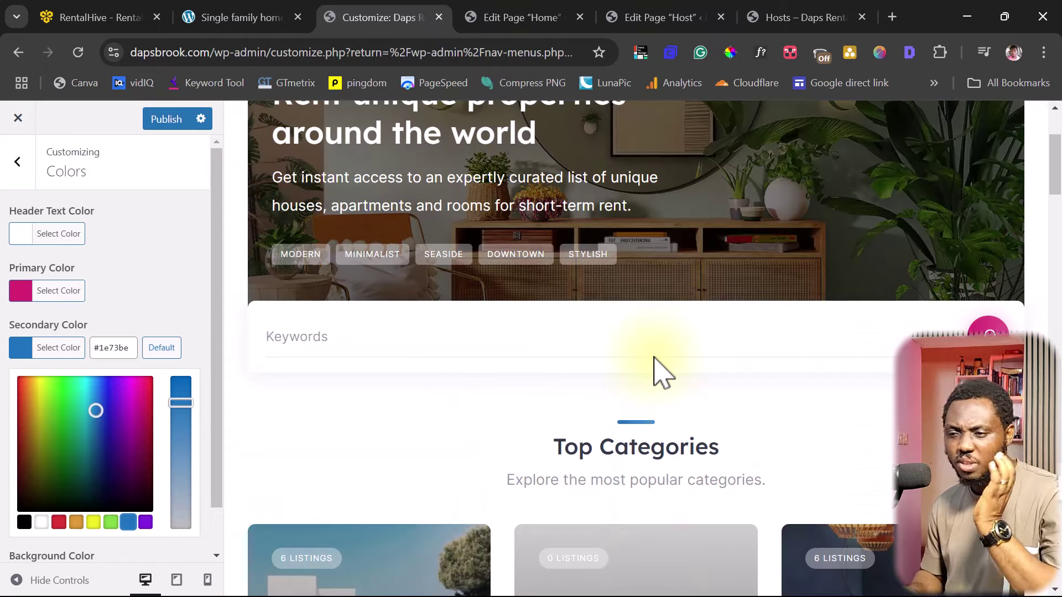
{"action": "left_click", "coordinate": [166, 293]}
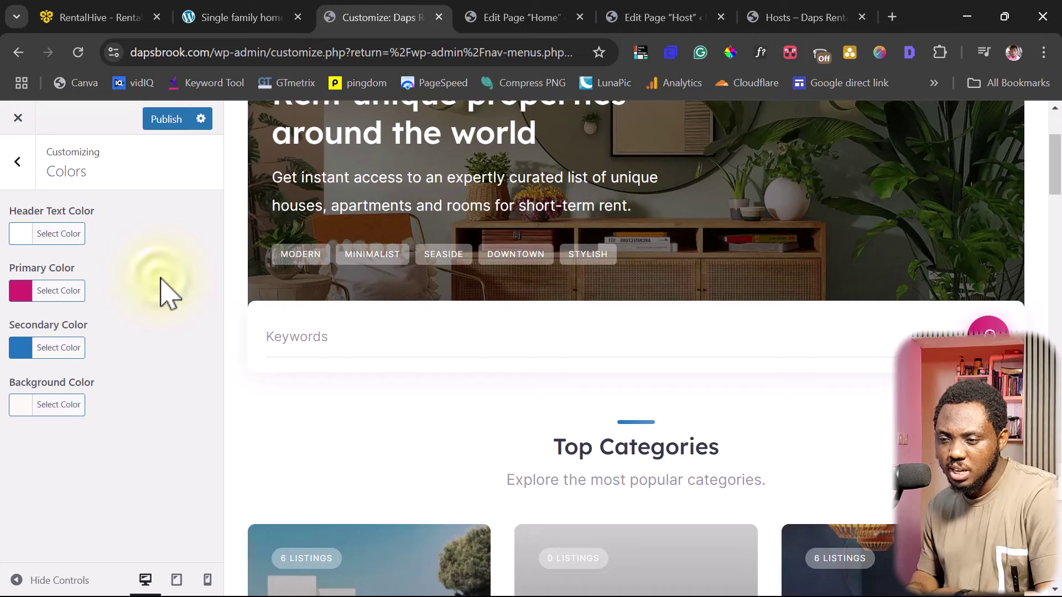
Leave the color settings and open the Header Image settings in the Customizer
{"action": "left_click", "coordinate": [17, 161]}
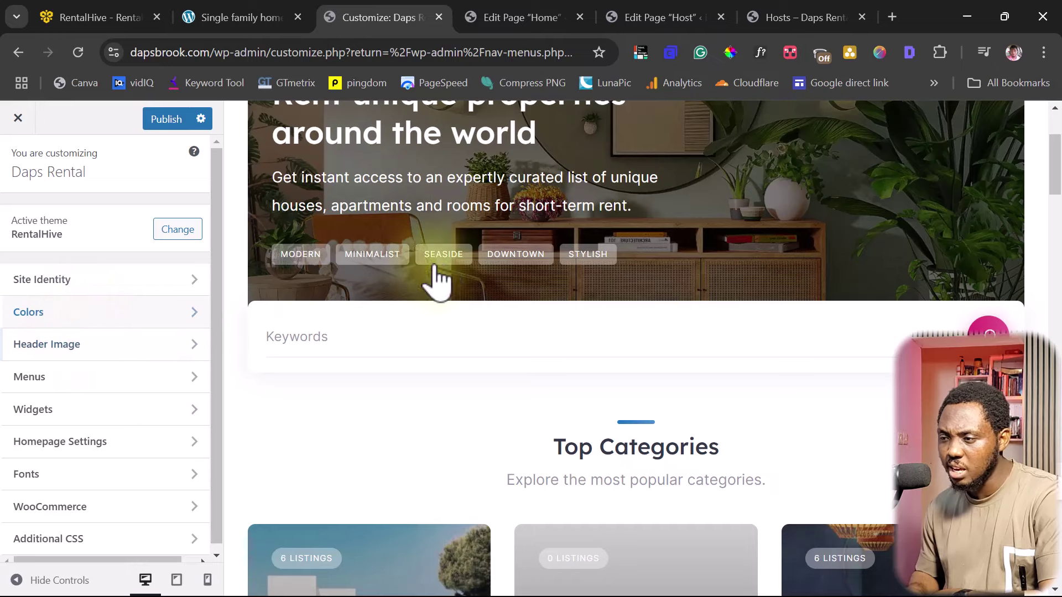
{"action": "scroll", "coordinate": [443, 280], "scroll_direction": "up", "scroll_amount": 3}
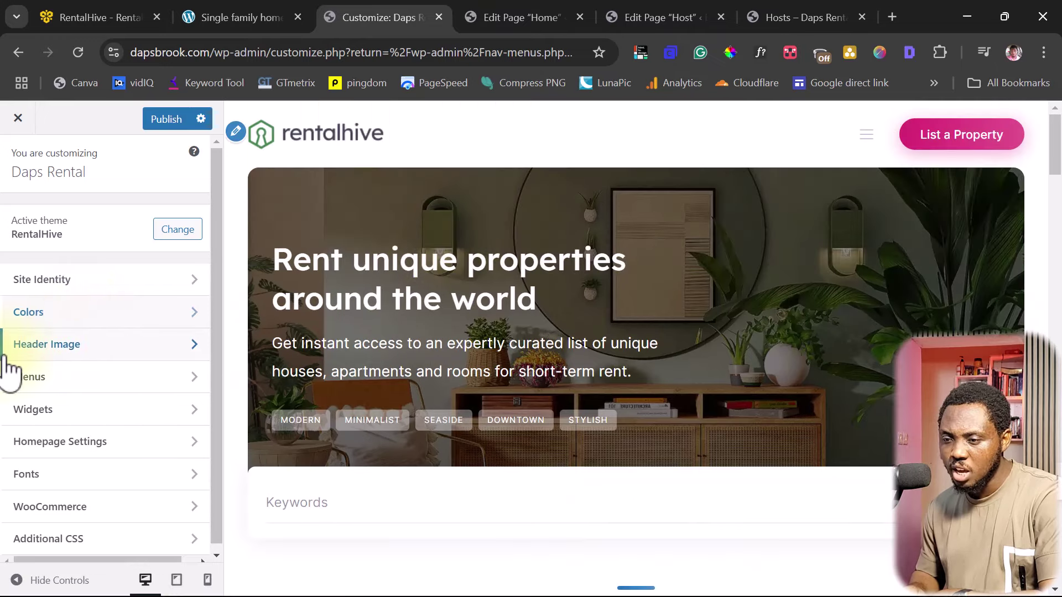
{"action": "left_click", "coordinate": [46, 348]}
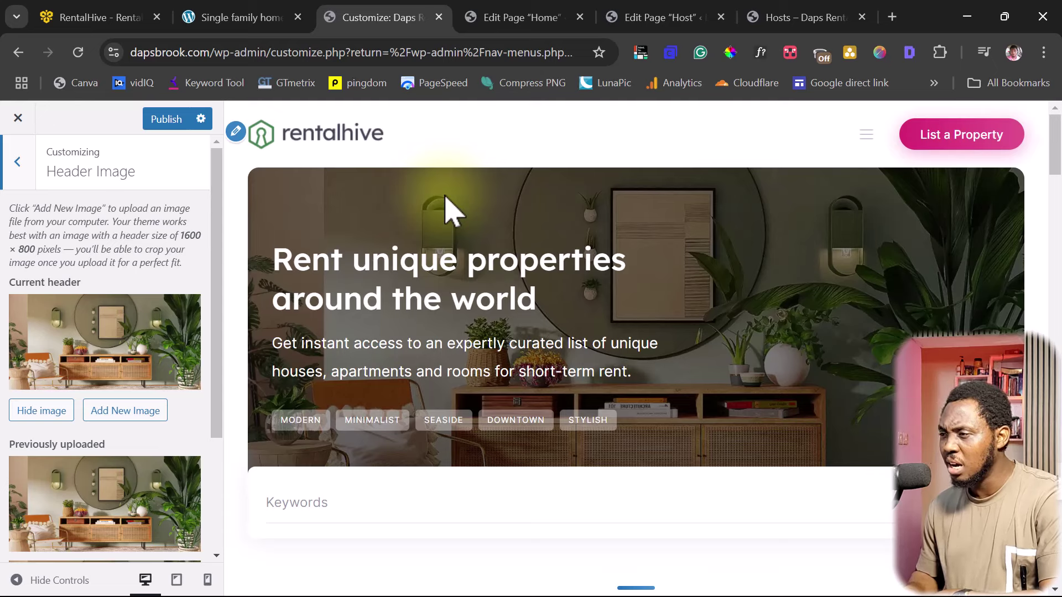
Open pexels.com in a new browser tab and search its photos for "beautiful houses"
{"action": "left_click", "coordinate": [892, 17]}
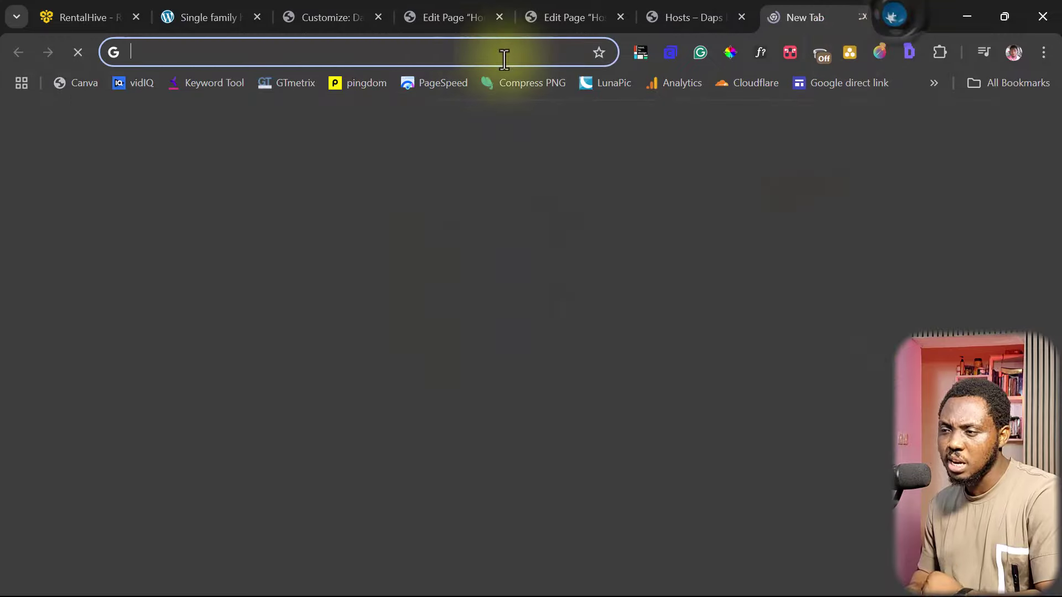
{"action": "left_click", "coordinate": [474, 53]}
{"action": "type", "text": "pe"}
{"action": "key", "text": "Return"}
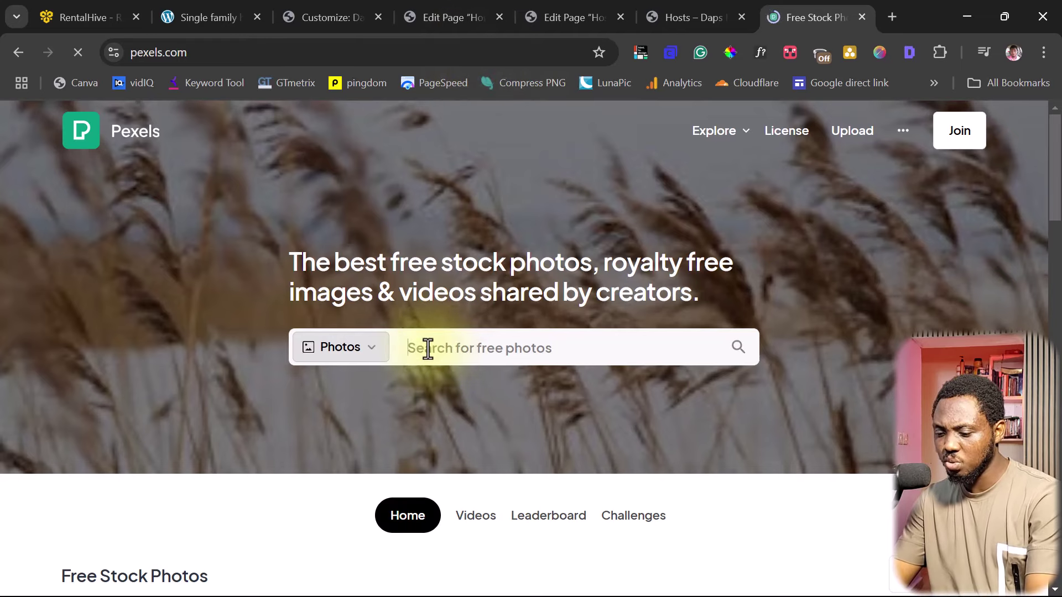
{"action": "left_click", "coordinate": [428, 349]}
{"action": "type", "text": "beautiful houses"}
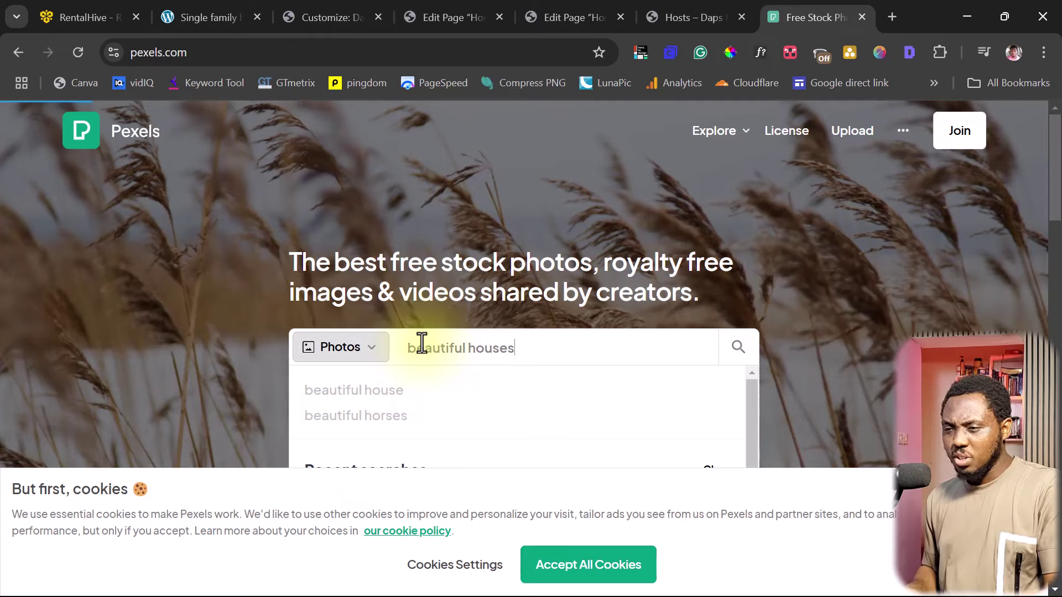
{"action": "key", "text": "Return"}
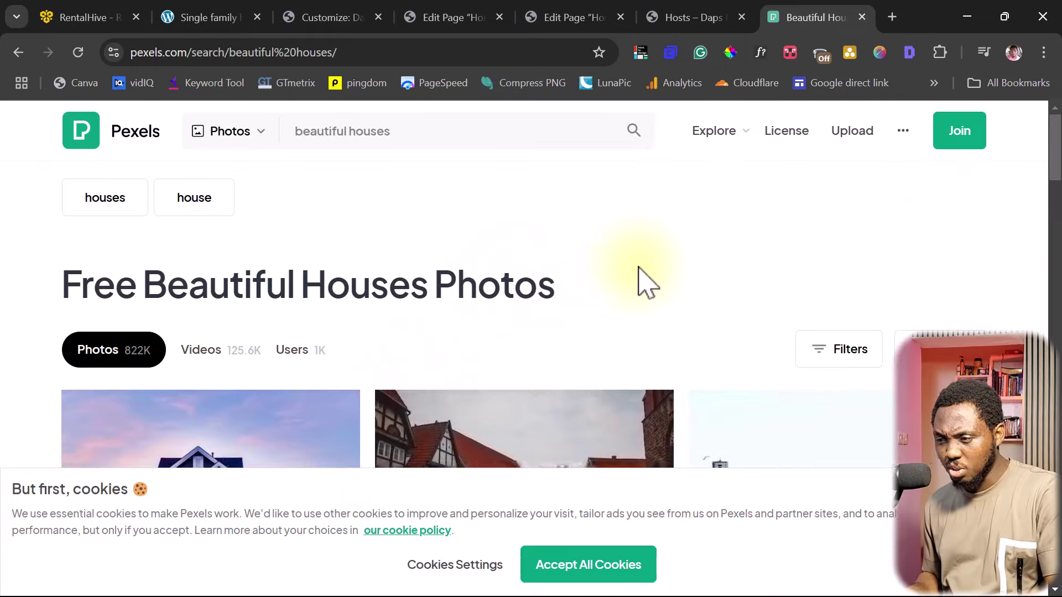
Open the first photo of the house with lit windows and download it in Medium size, 1280×853
{"action": "scroll", "coordinate": [656, 279], "scroll_direction": "down", "scroll_amount": 3}
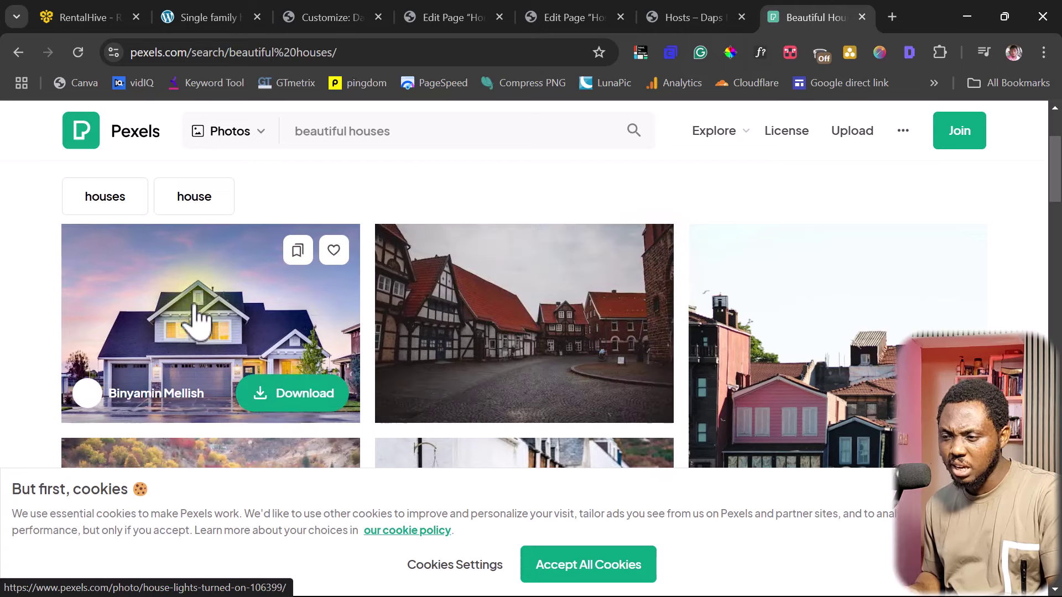
{"action": "left_click", "coordinate": [215, 314]}
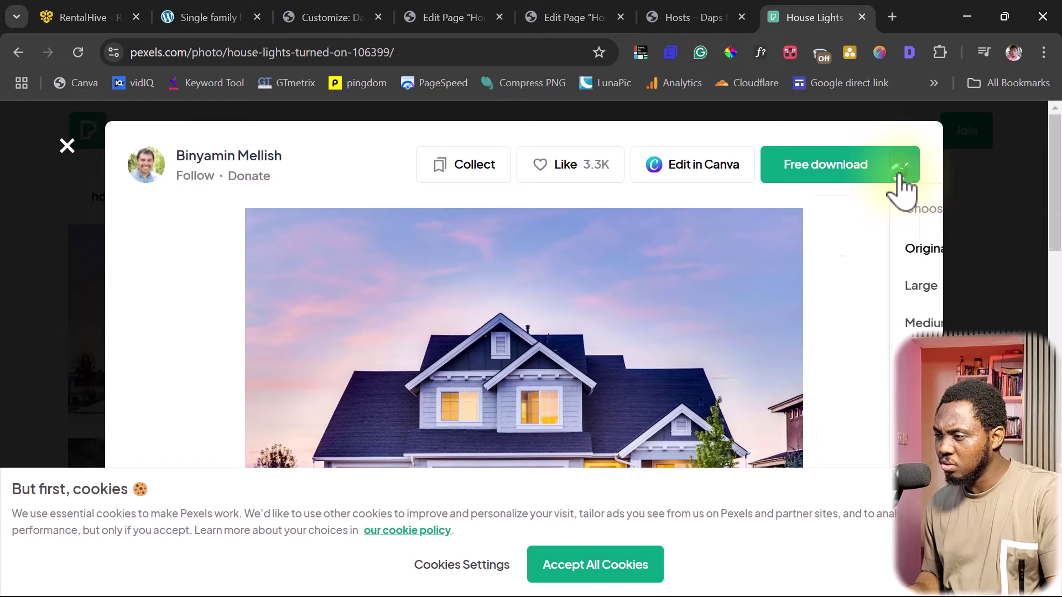
{"action": "left_click", "coordinate": [900, 178]}
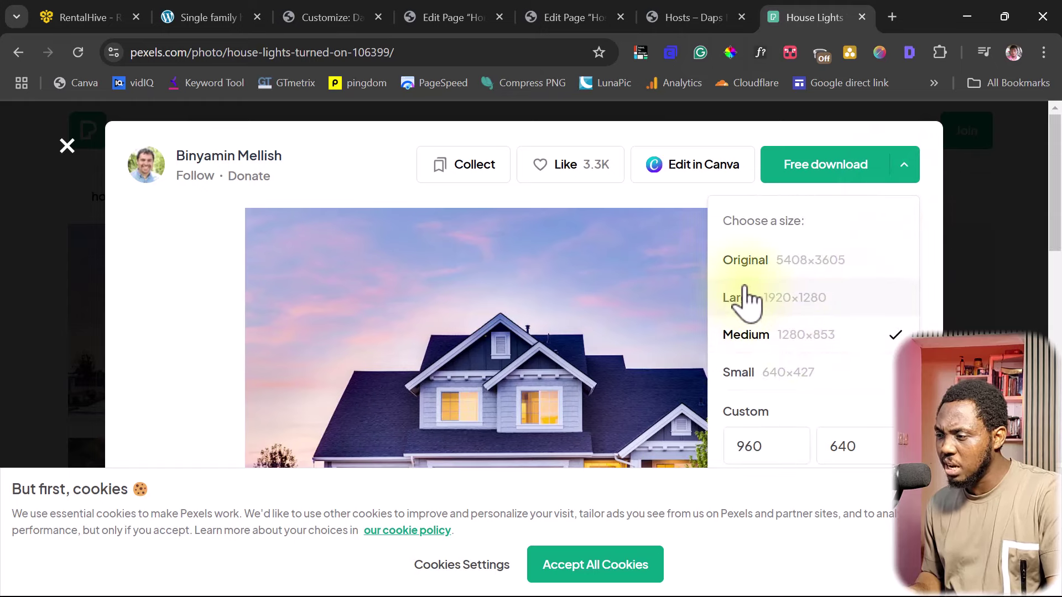
{"action": "scroll", "coordinate": [841, 367], "scroll_direction": "down", "scroll_amount": 3}
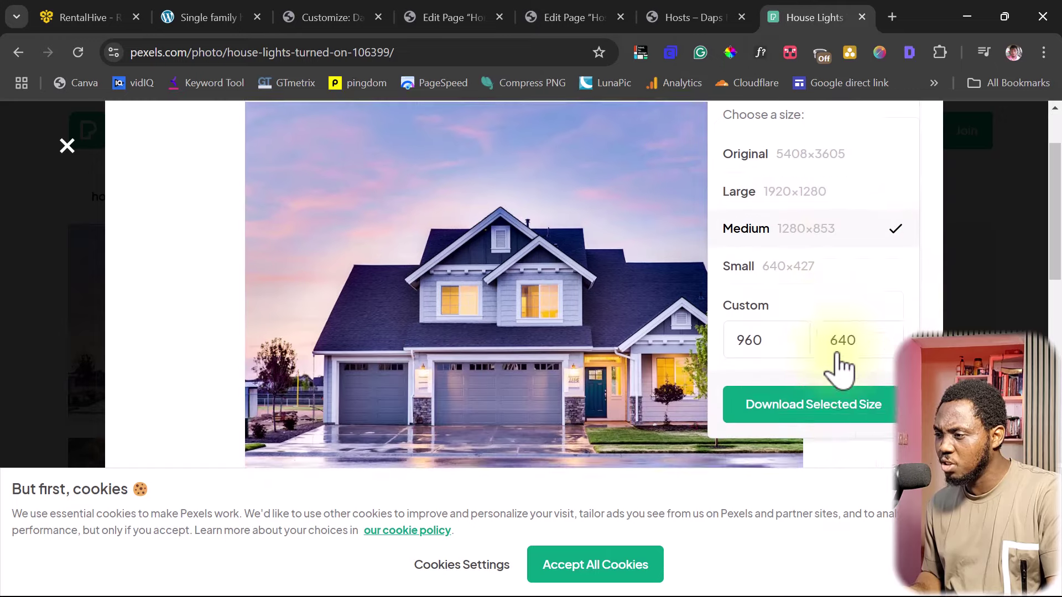
{"action": "left_click", "coordinate": [817, 352]}
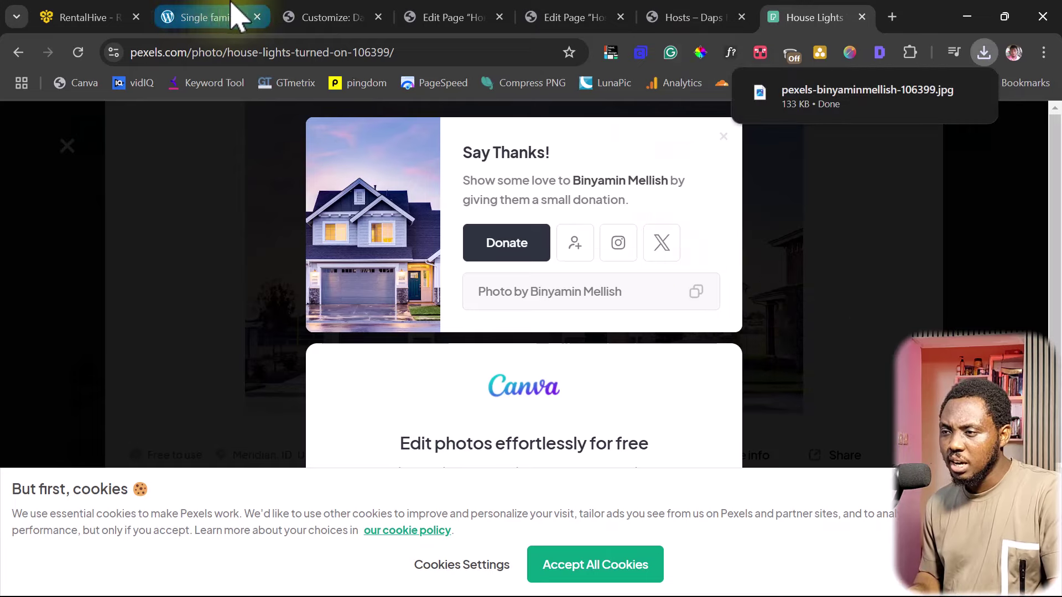
Return to the Customizer's header image settings and upload the downloaded house photo to the media library as a new header image
{"action": "left_click", "coordinate": [326, 19]}
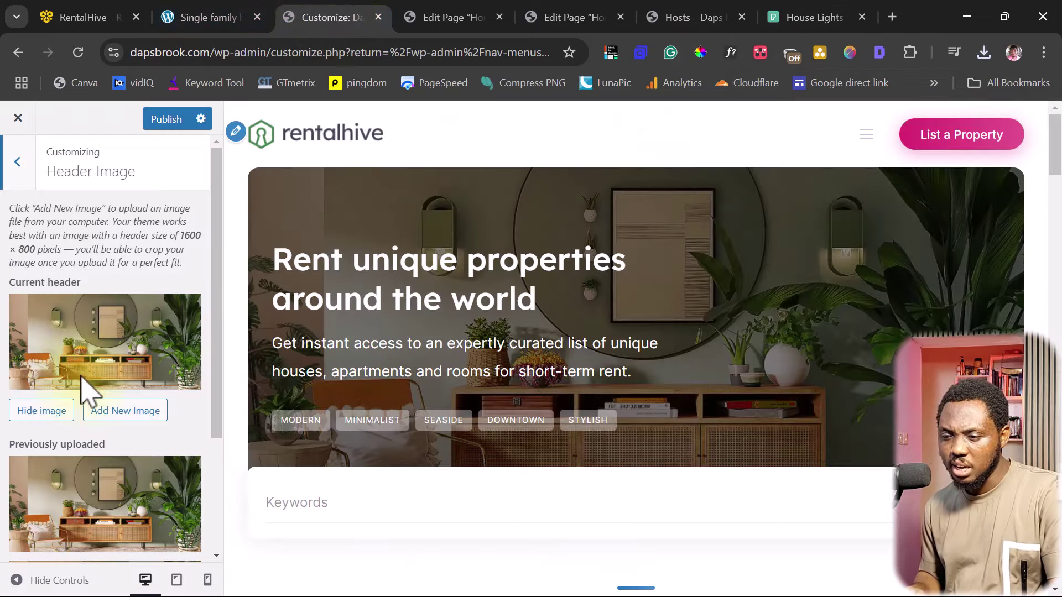
{"action": "left_click", "coordinate": [122, 412]}
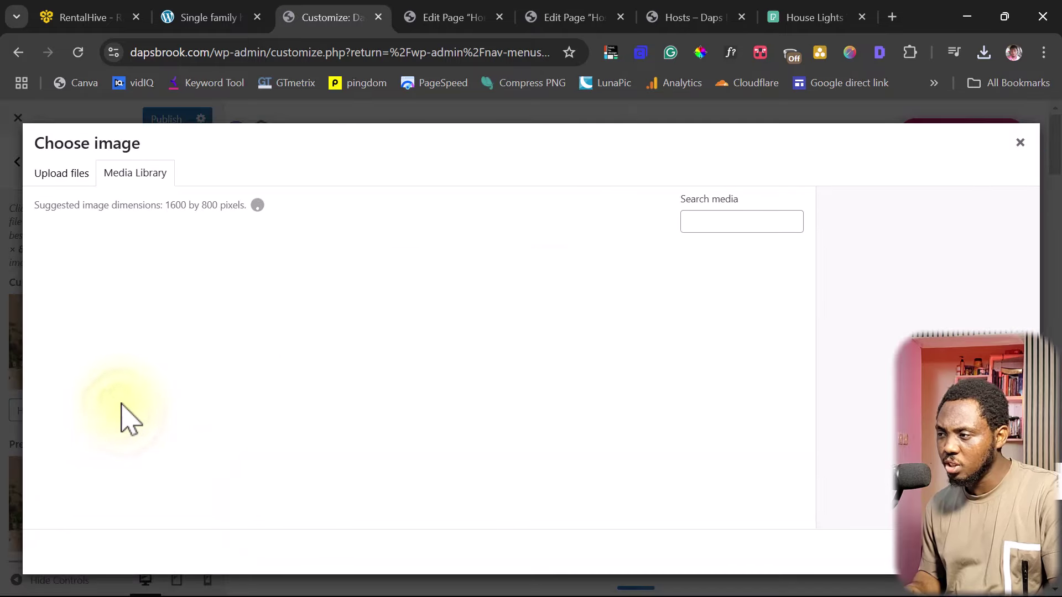
{"action": "left_click", "coordinate": [983, 52]}
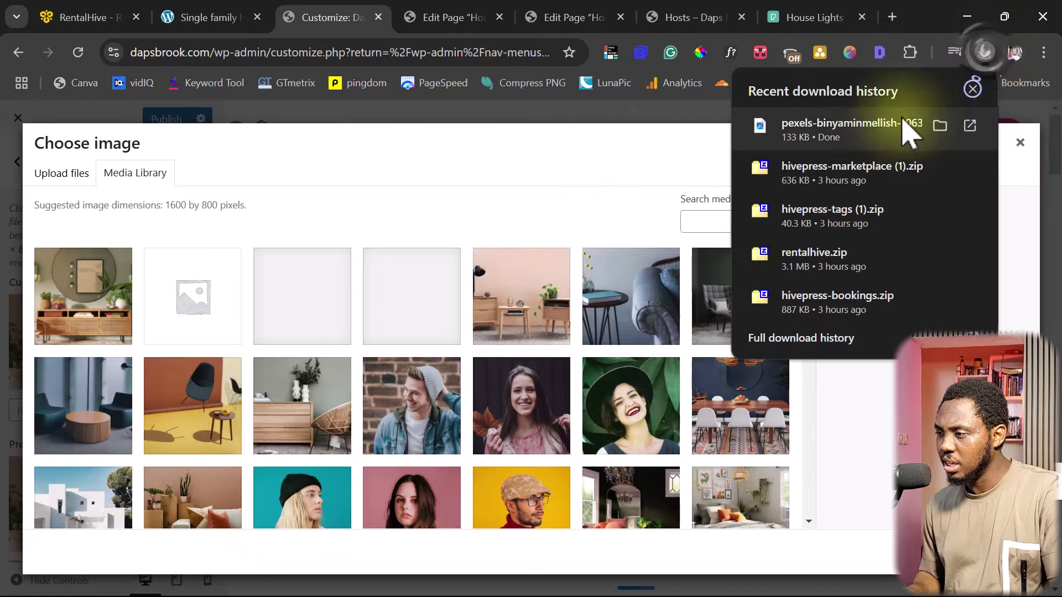
{"action": "left_click_drag", "start_coordinate": [910, 132], "coordinate": [295, 270]}
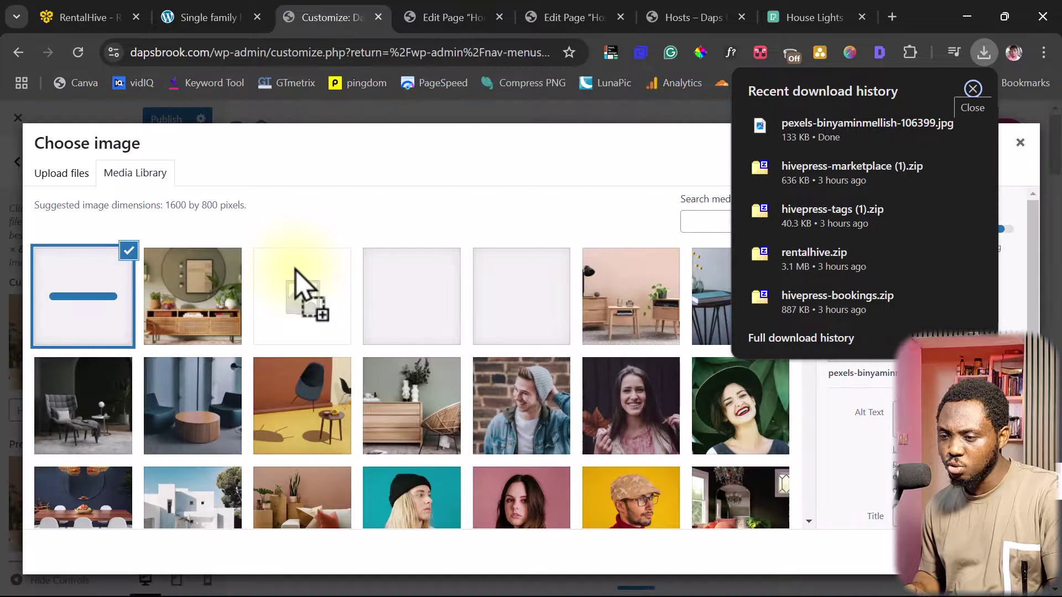
{"action": "left_click", "coordinate": [357, 215]}
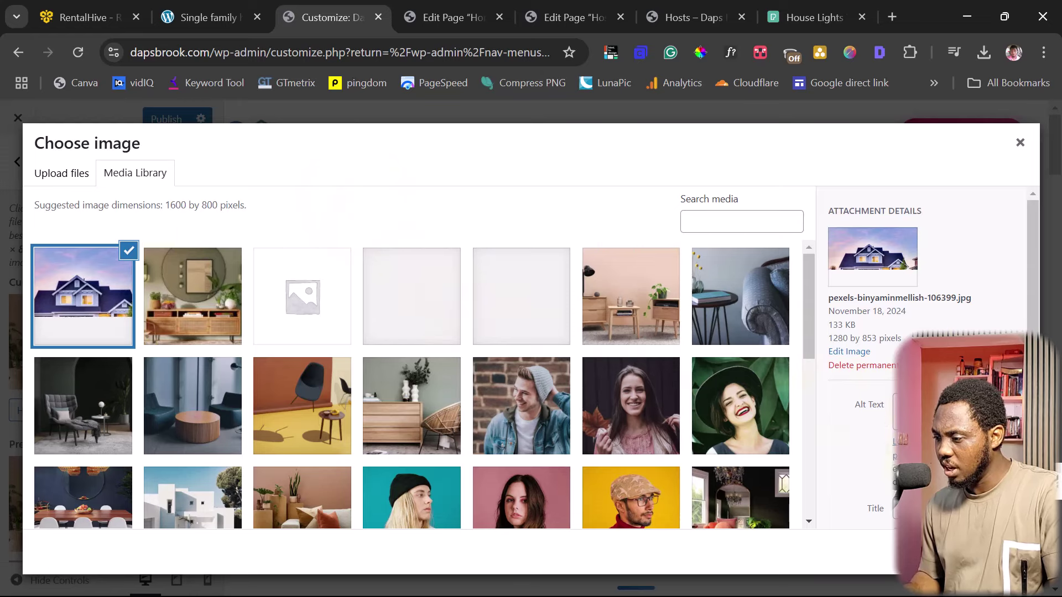
Crop the house photo with the crop area moved down to the lower part, apply it as header image and publish the Customizer changes
{"action": "left_click", "coordinate": [973, 553]}
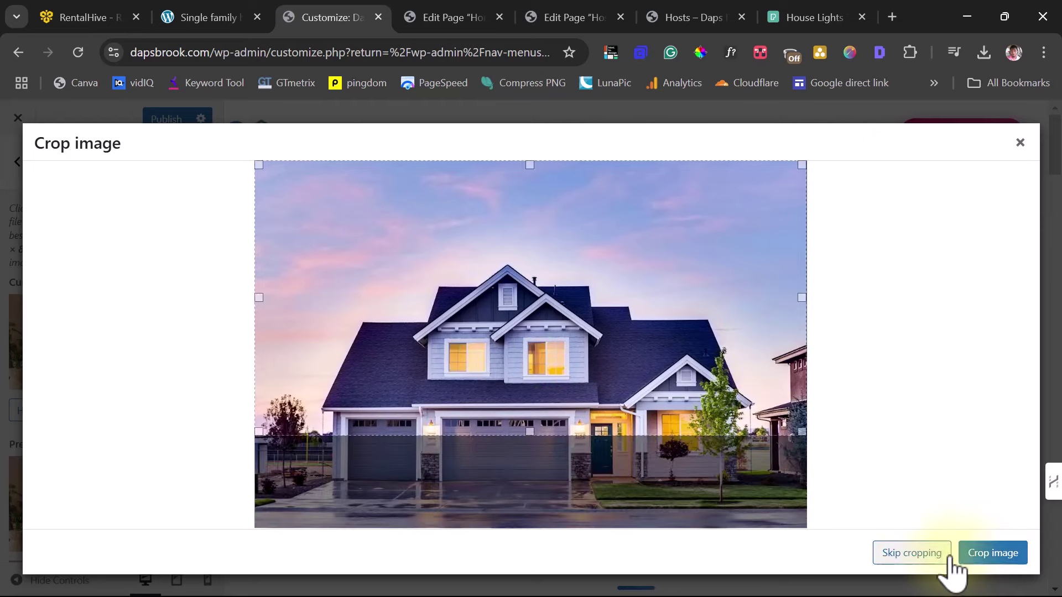
{"action": "left_click_drag", "start_coordinate": [549, 343], "coordinate": [553, 422]}
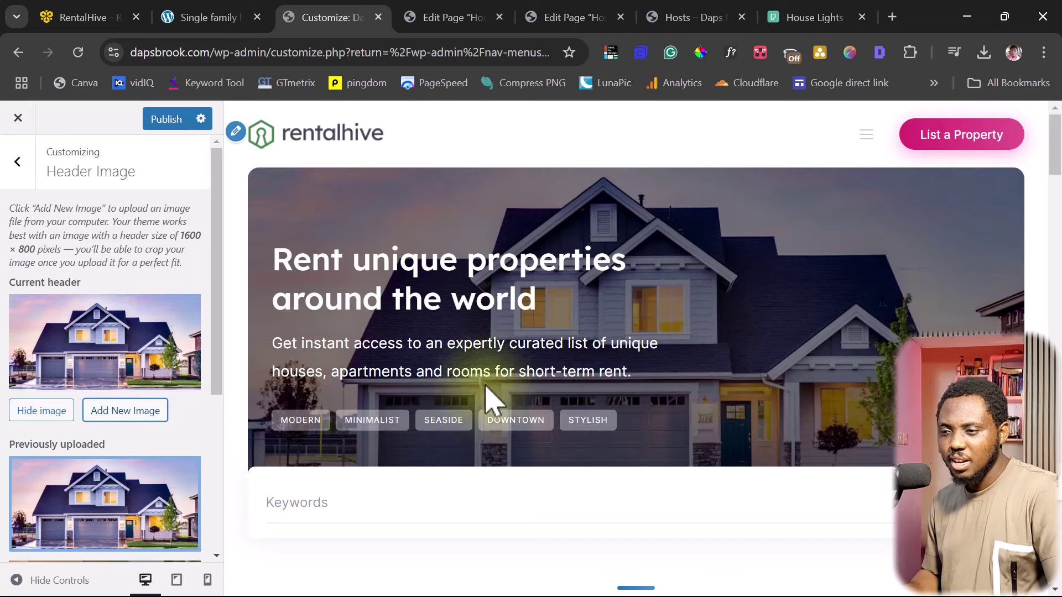
{"action": "left_click", "coordinate": [17, 179]}
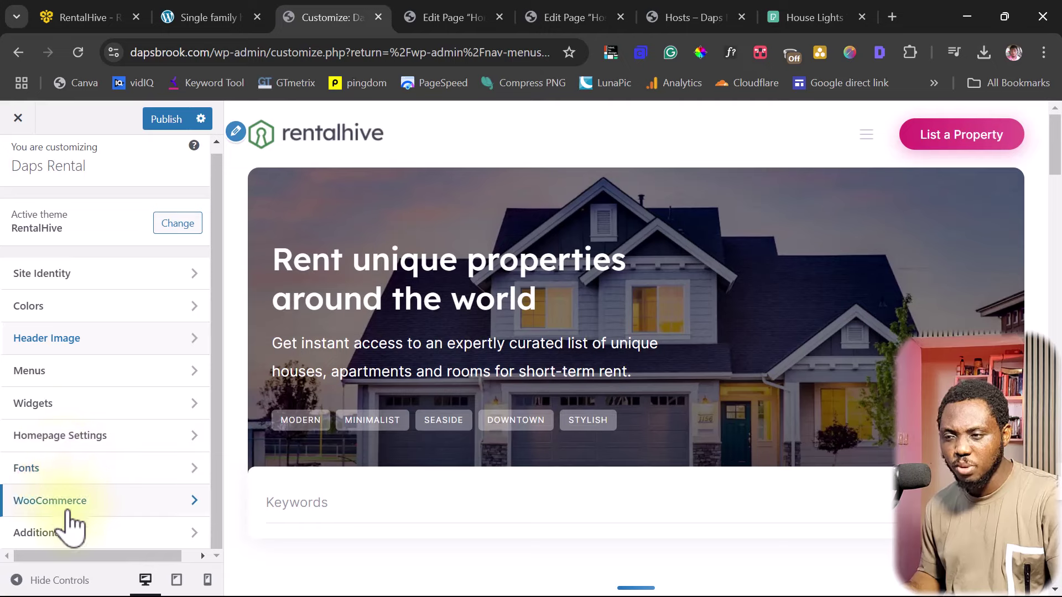
{"action": "left_click", "coordinate": [159, 120]}
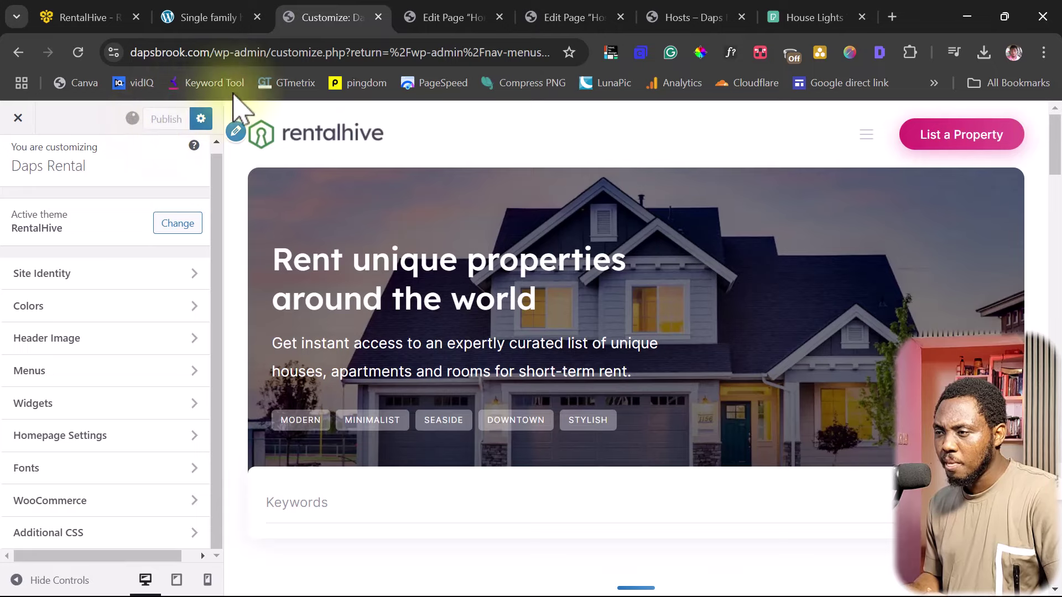
In the Home page editor, change the main heading to "Rent a home away from home"
{"action": "left_click", "coordinate": [448, 20]}
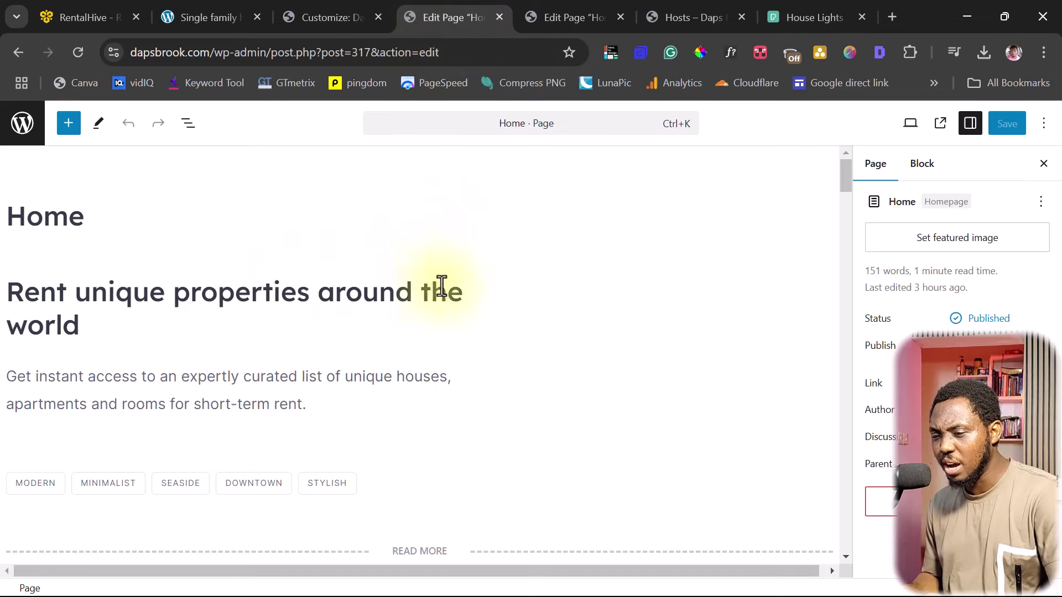
{"action": "scroll", "coordinate": [442, 285], "scroll_direction": "down", "scroll_amount": 2}
{"action": "scroll", "coordinate": [446, 283], "scroll_direction": "up", "scroll_amount": 2}
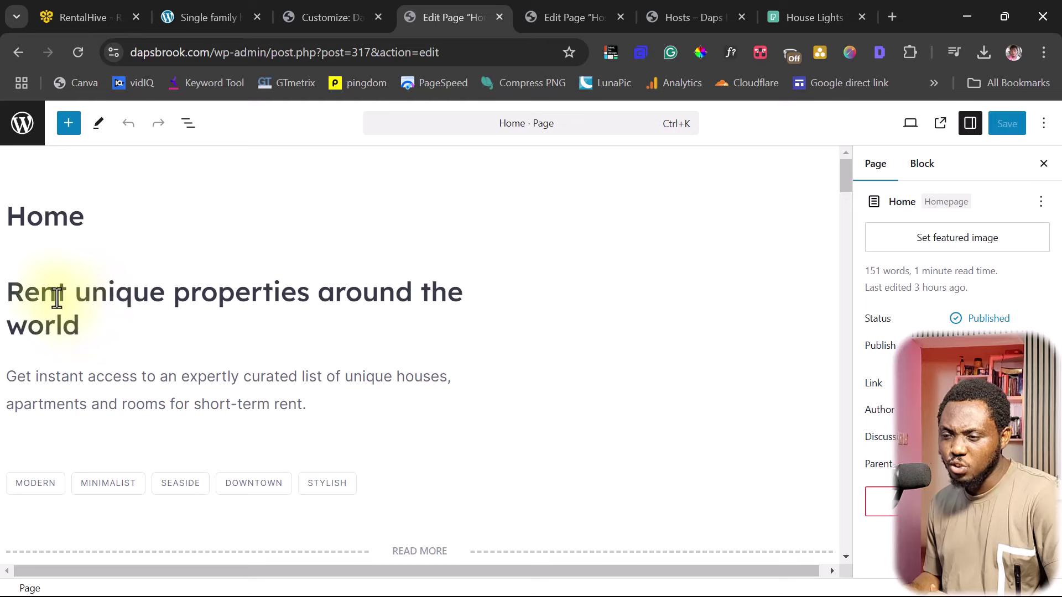
{"action": "left_click", "coordinate": [82, 322]}
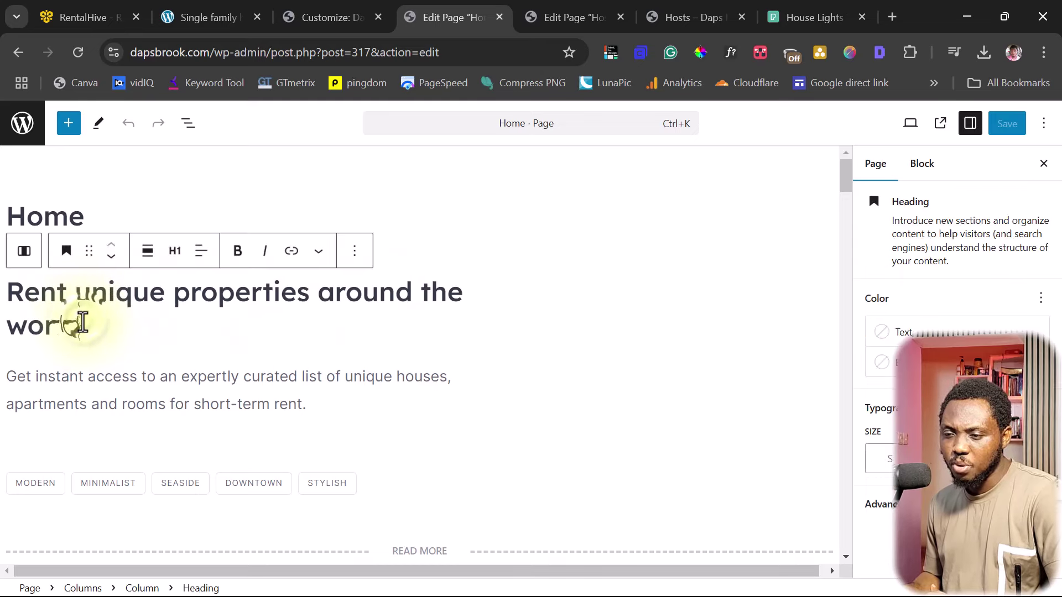
{"action": "left_click_drag", "start_coordinate": [79, 324], "coordinate": [75, 299]}
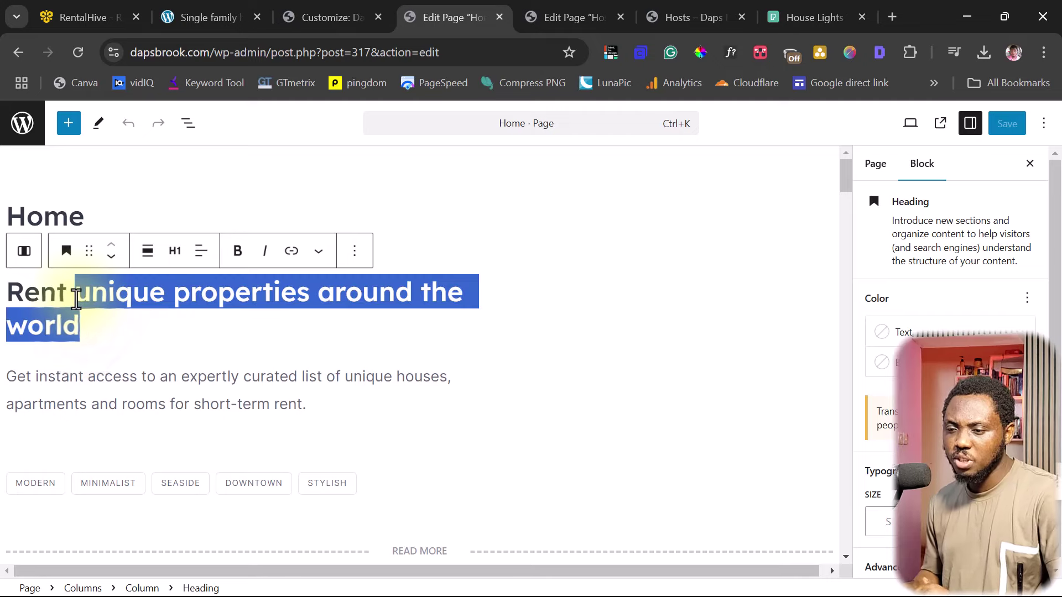
{"action": "key", "text": "BackSpace"}
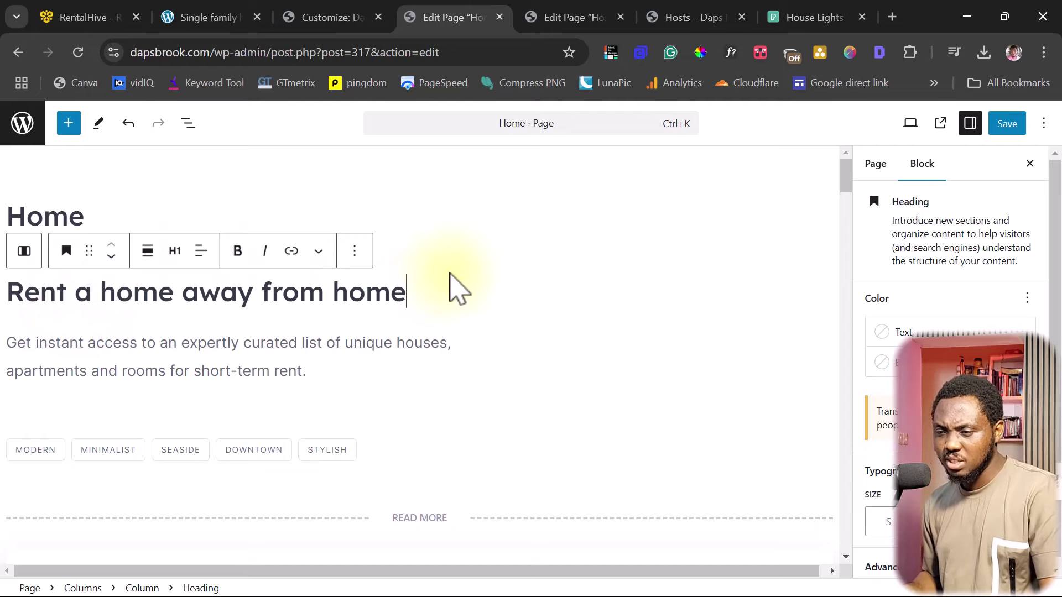
Set the Listing Categories block under Top Categories to 4 columns and a number of 4
{"action": "scroll", "coordinate": [451, 290], "scroll_direction": "down", "scroll_amount": 1}
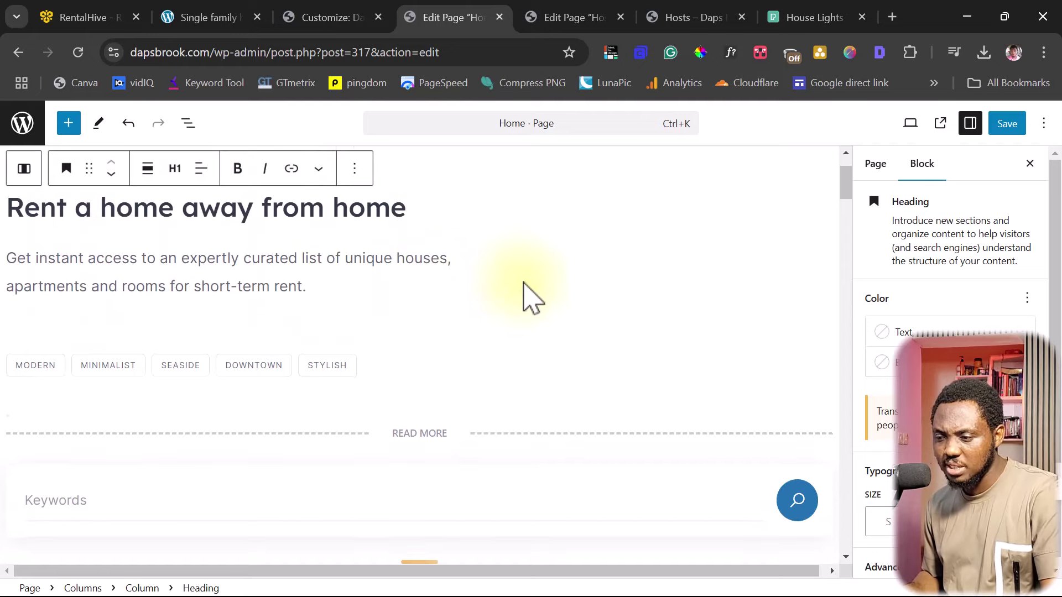
{"action": "scroll", "coordinate": [522, 297], "scroll_direction": "down", "scroll_amount": 6}
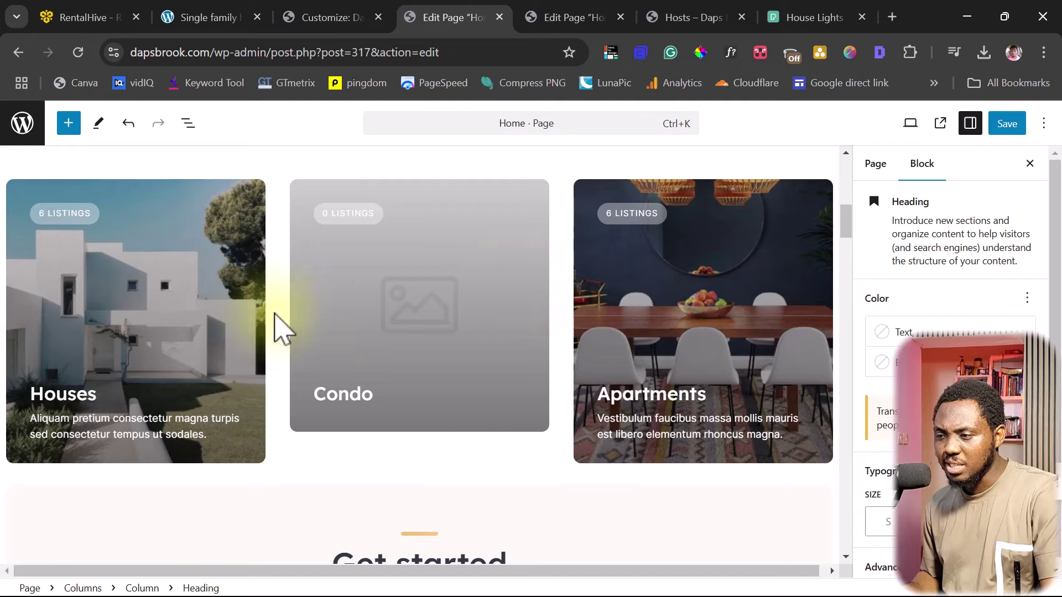
{"action": "scroll", "coordinate": [437, 284], "scroll_direction": "up", "scroll_amount": 2}
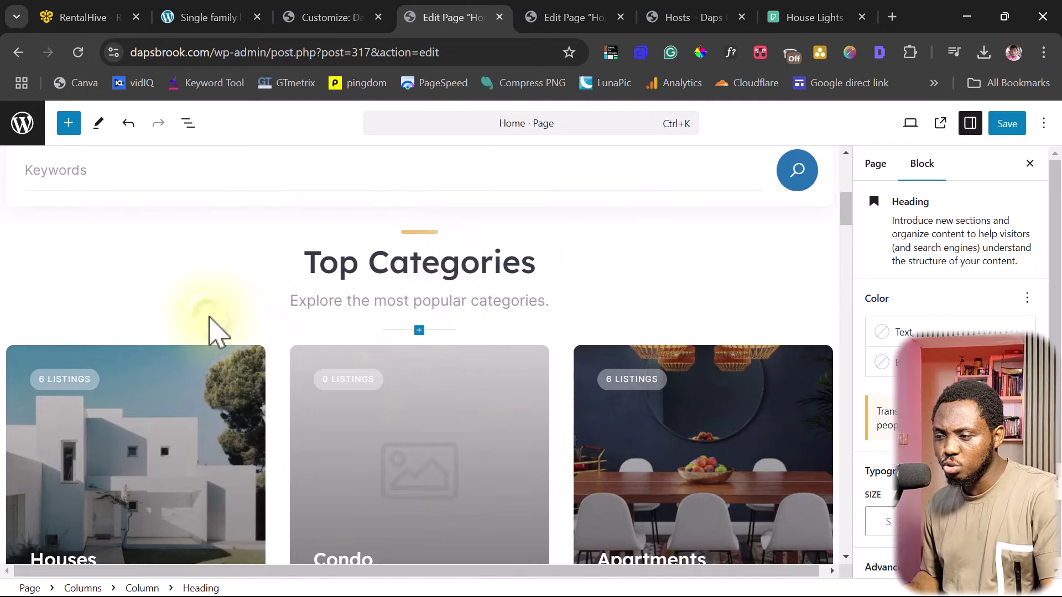
{"action": "scroll", "coordinate": [209, 330], "scroll_direction": "down", "scroll_amount": 1}
{"action": "left_click", "coordinate": [209, 330]}
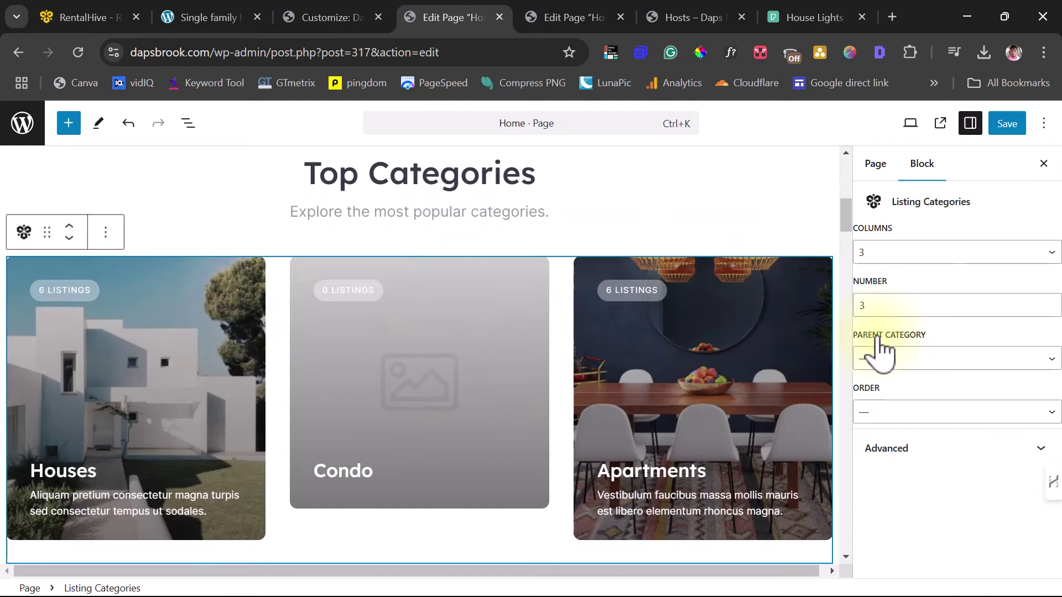
{"action": "left_click", "coordinate": [907, 255]}
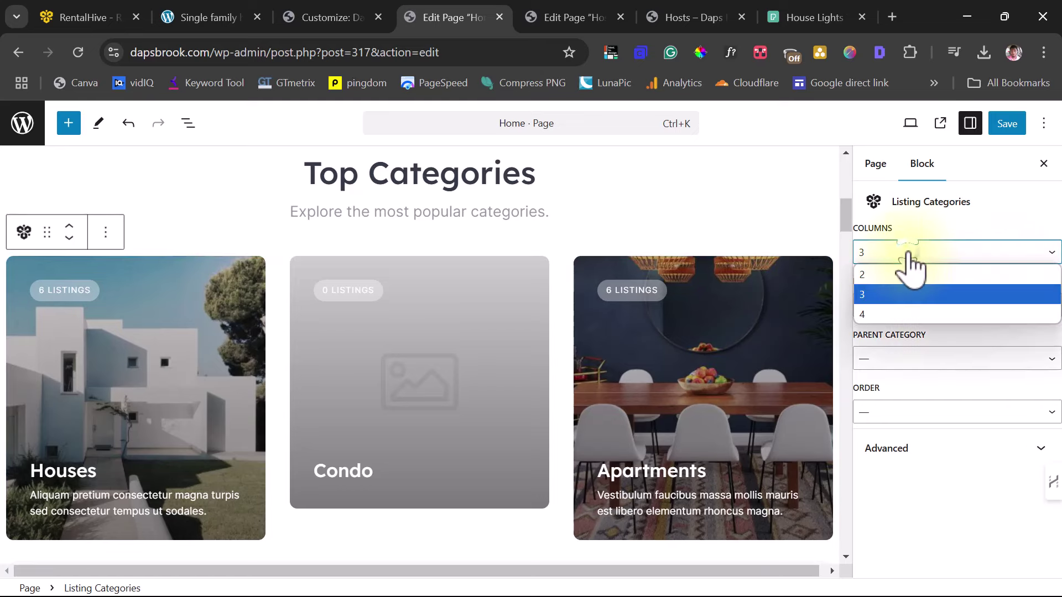
{"action": "left_click", "coordinate": [883, 314]}
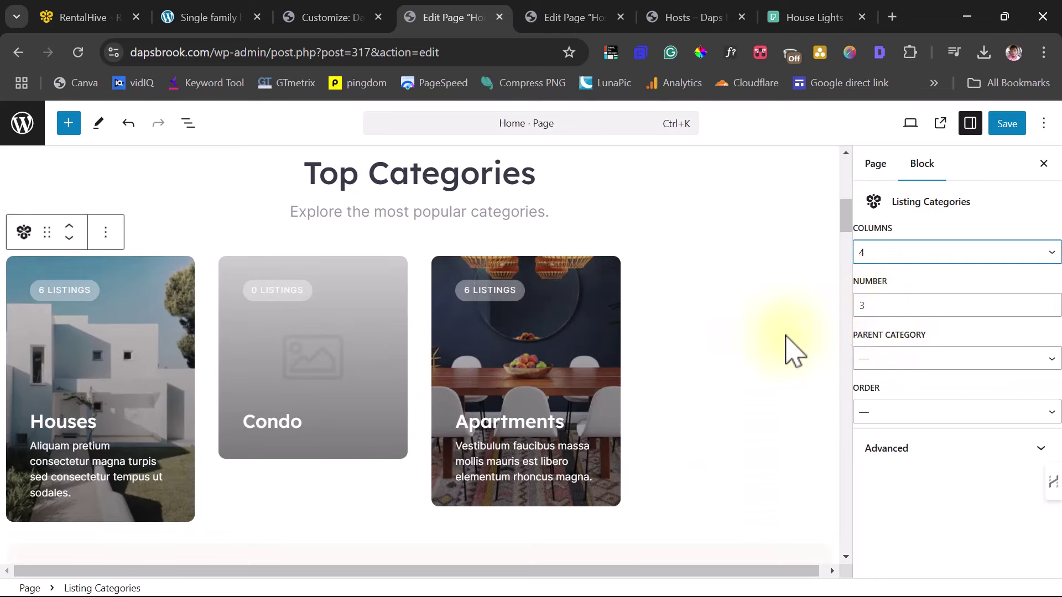
{"action": "left_click_drag", "start_coordinate": [875, 311], "coordinate": [858, 312]}
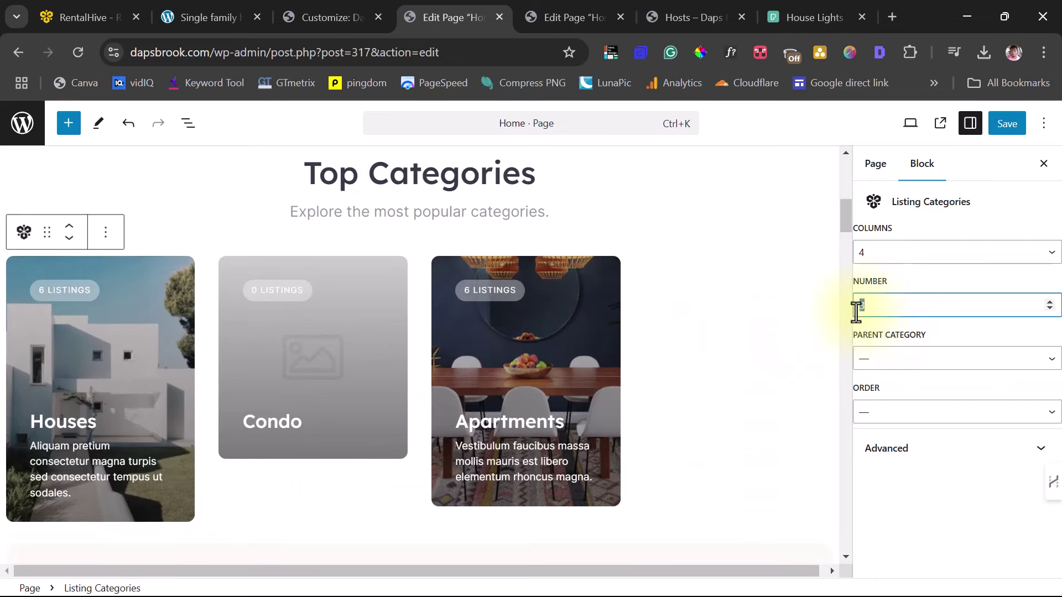
{"action": "type", "text": "4"}
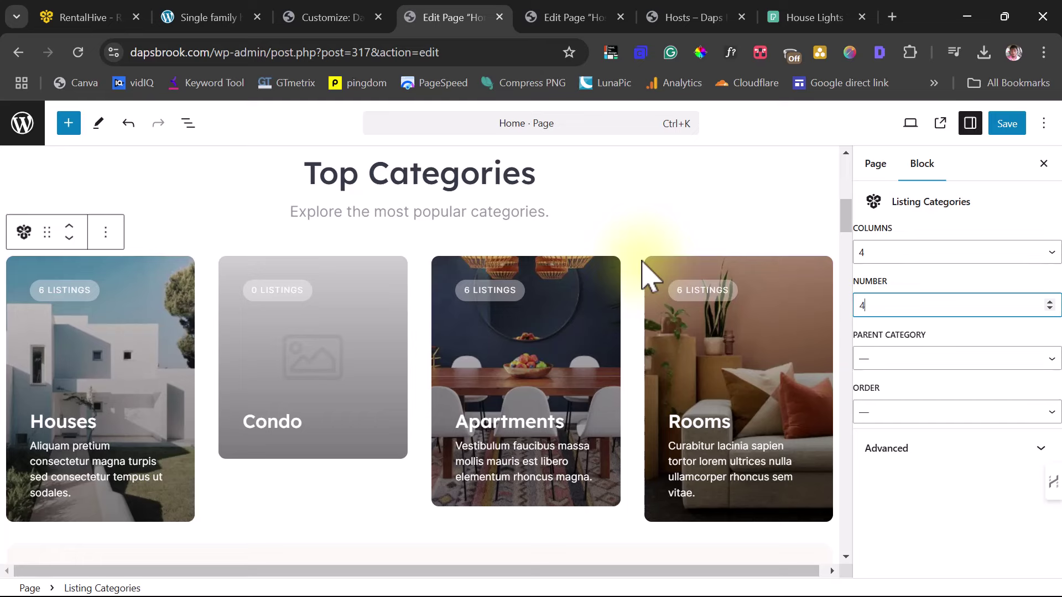
Examine the heading and paragraph blocks in the Top Categories and Get started sections of the Home page
{"action": "left_click", "coordinate": [407, 213]}
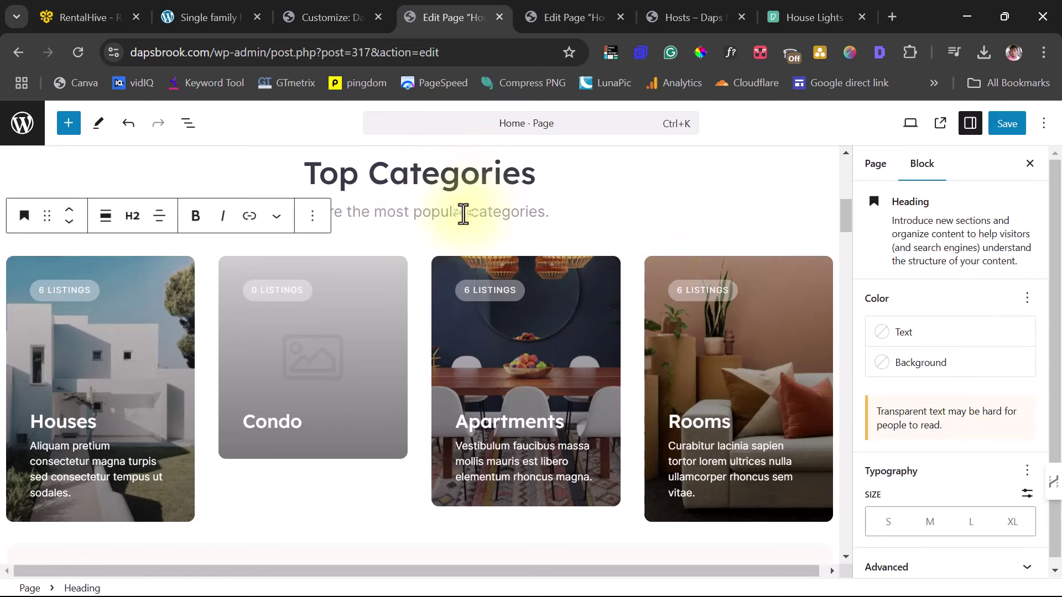
{"action": "left_click", "coordinate": [642, 207]}
{"action": "scroll", "coordinate": [642, 213], "scroll_direction": "down", "scroll_amount": 5}
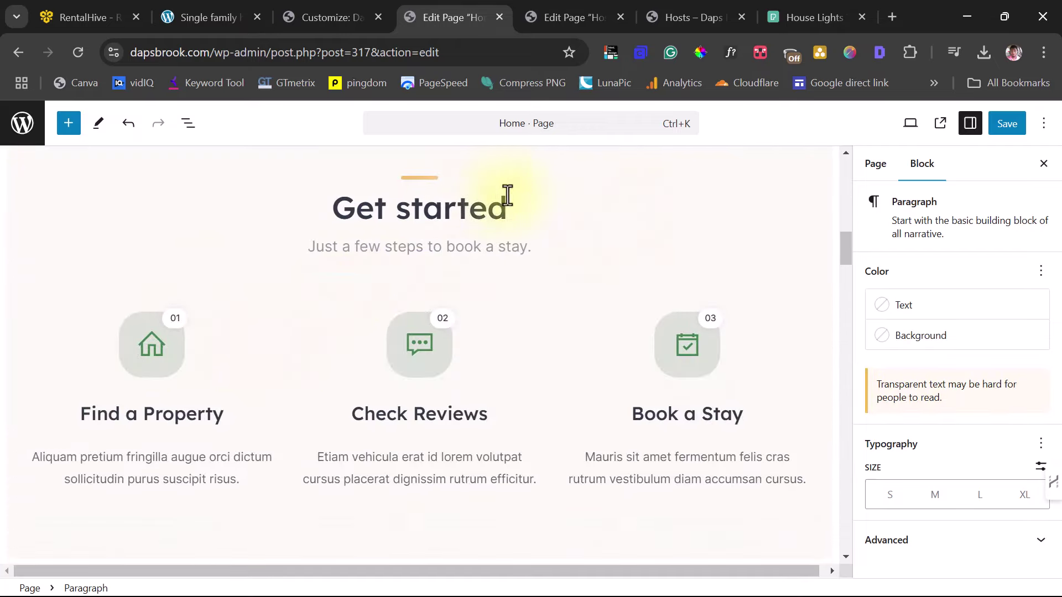
{"action": "left_click", "coordinate": [485, 212]}
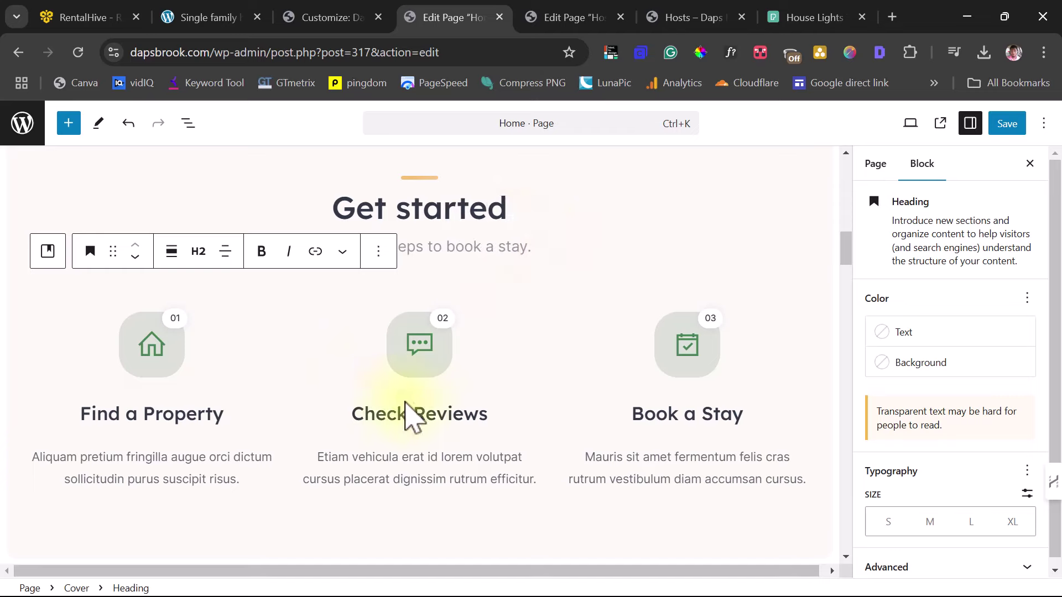
{"action": "left_click", "coordinate": [423, 406]}
{"action": "left_click", "coordinate": [185, 415]}
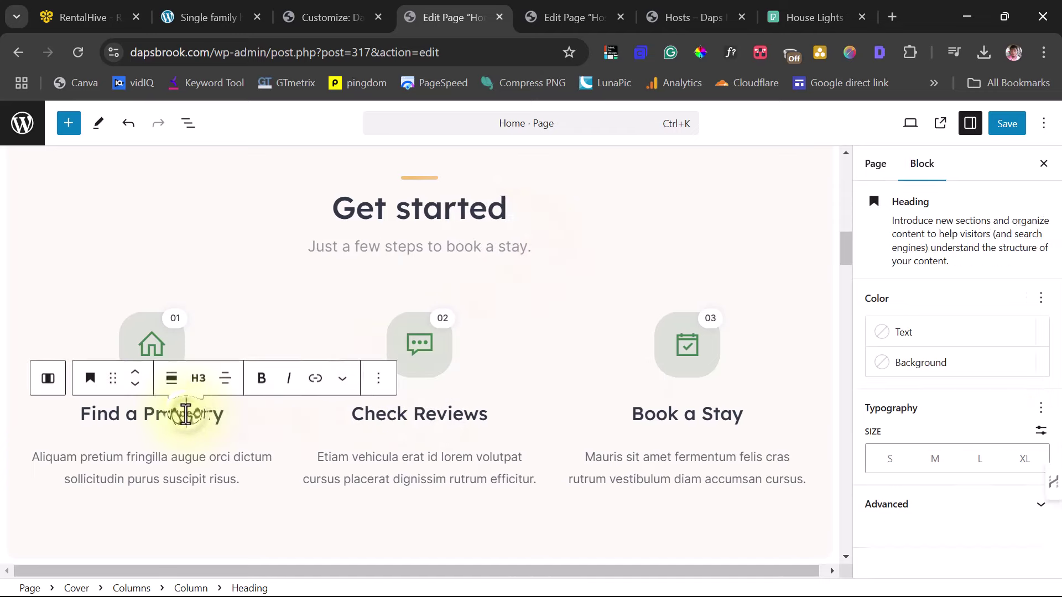
{"action": "left_click", "coordinate": [178, 457]}
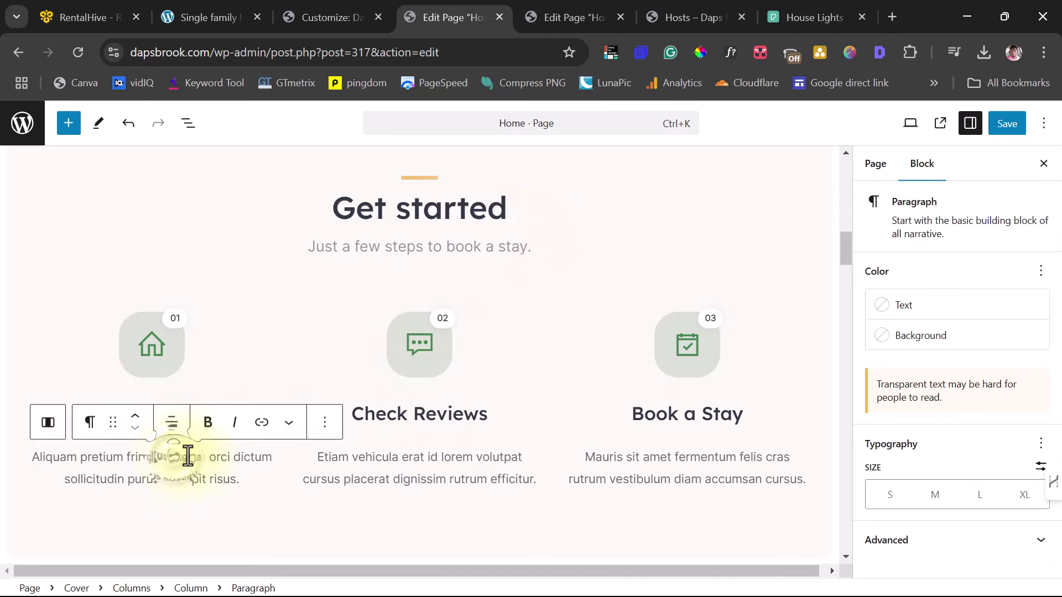
{"action": "left_click", "coordinate": [679, 469]}
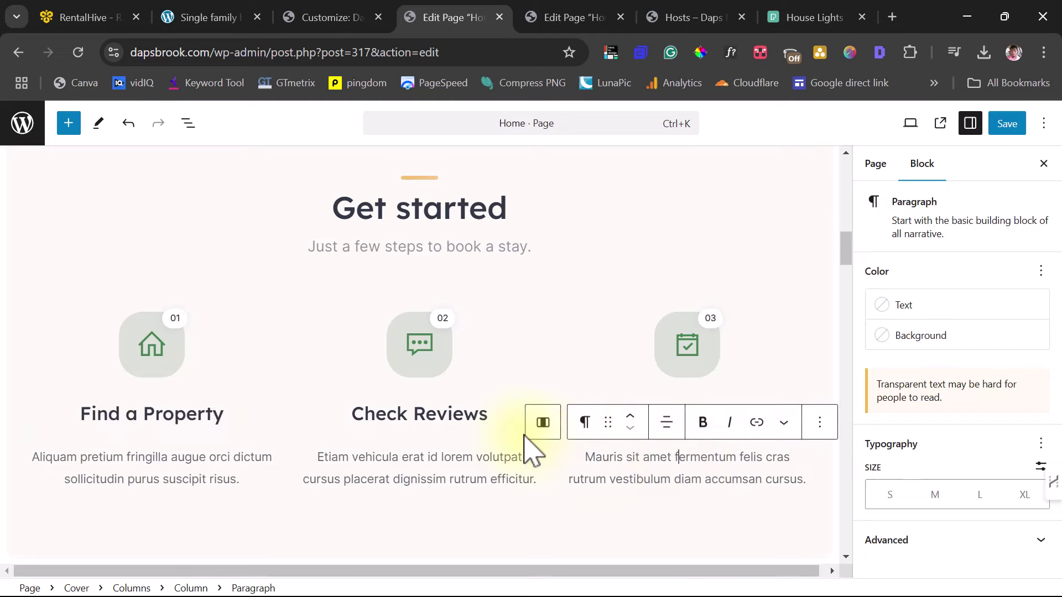
Select the Listings block under Top Properties, check its column options while keeping 3, and look through its property cards
{"action": "scroll", "coordinate": [585, 387], "scroll_direction": "down", "scroll_amount": 8}
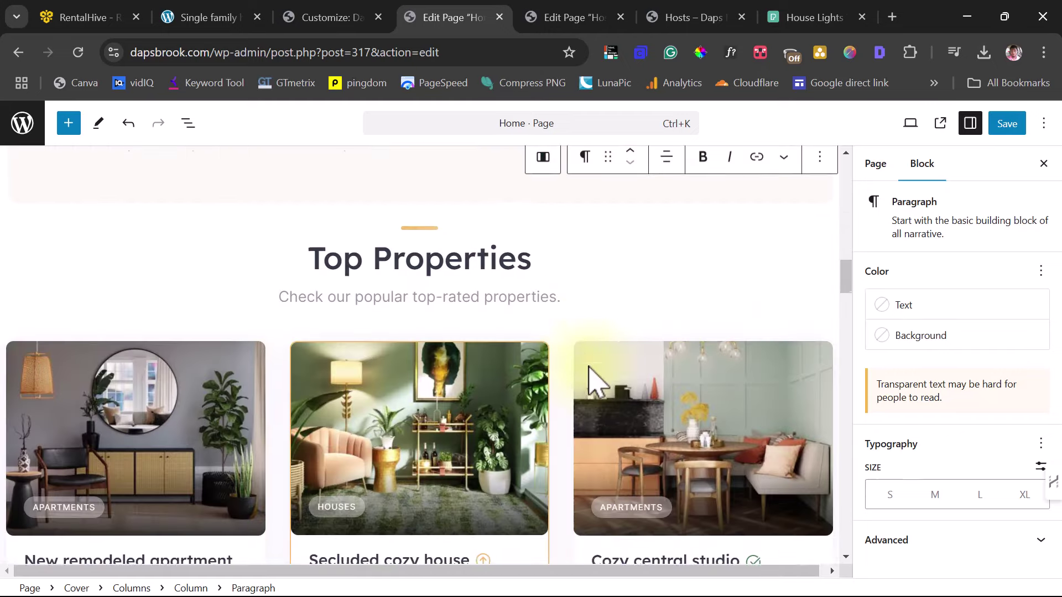
{"action": "scroll", "coordinate": [590, 380], "scroll_direction": "down", "scroll_amount": 3}
{"action": "scroll", "coordinate": [593, 380], "scroll_direction": "up", "scroll_amount": 3}
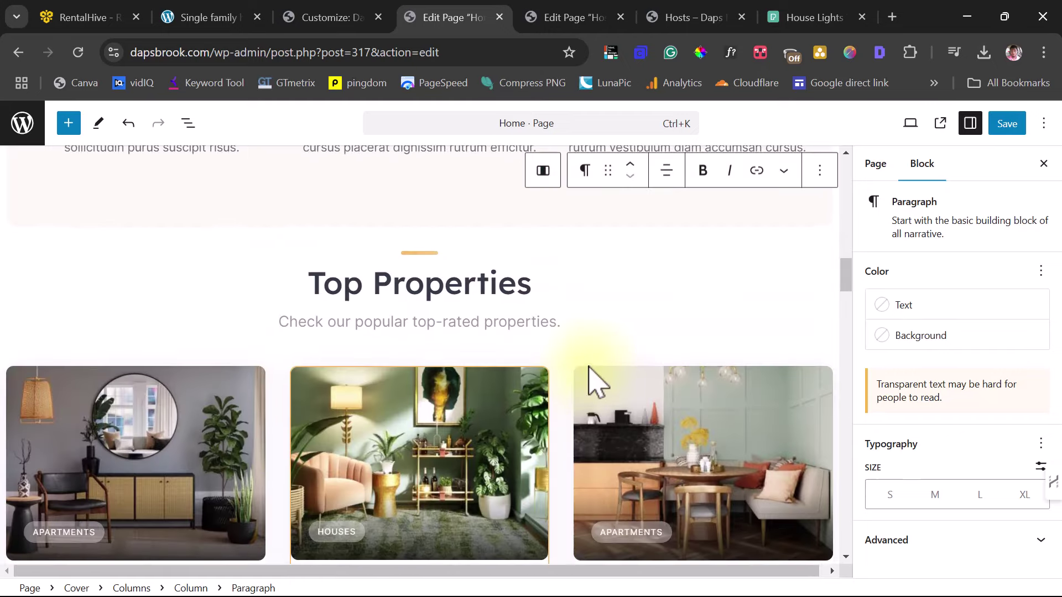
{"action": "left_click", "coordinate": [624, 357]}
{"action": "scroll", "coordinate": [623, 356], "scroll_direction": "down", "scroll_amount": 4}
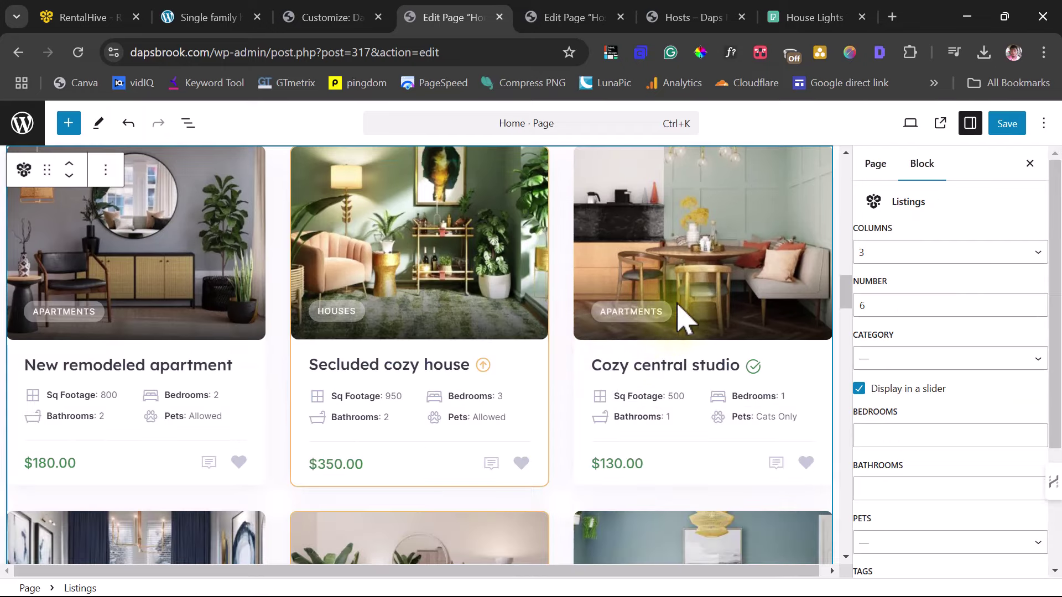
{"action": "left_click", "coordinate": [884, 254]}
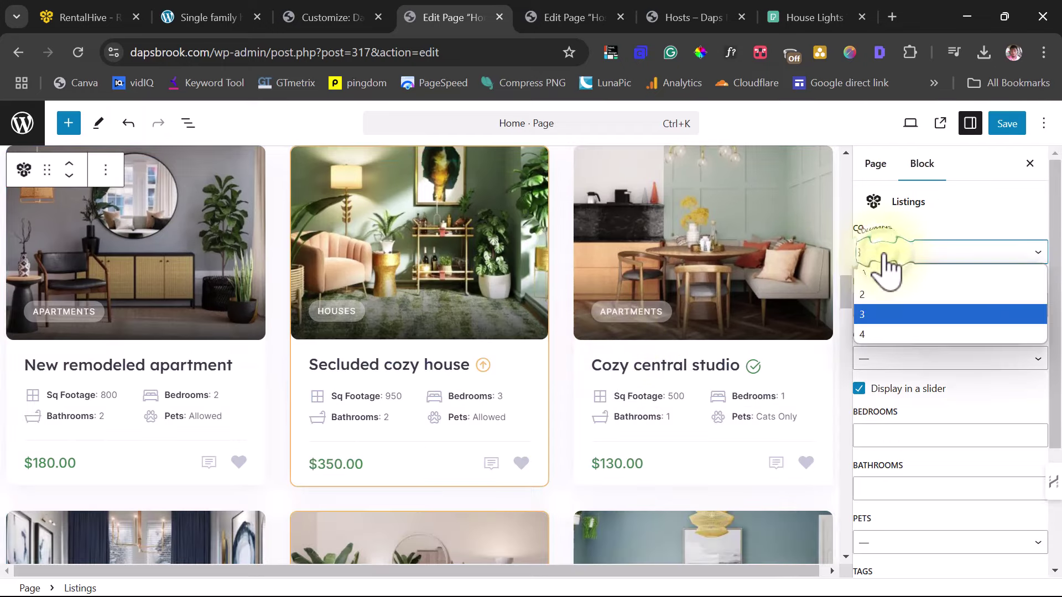
{"action": "left_click", "coordinate": [893, 312]}
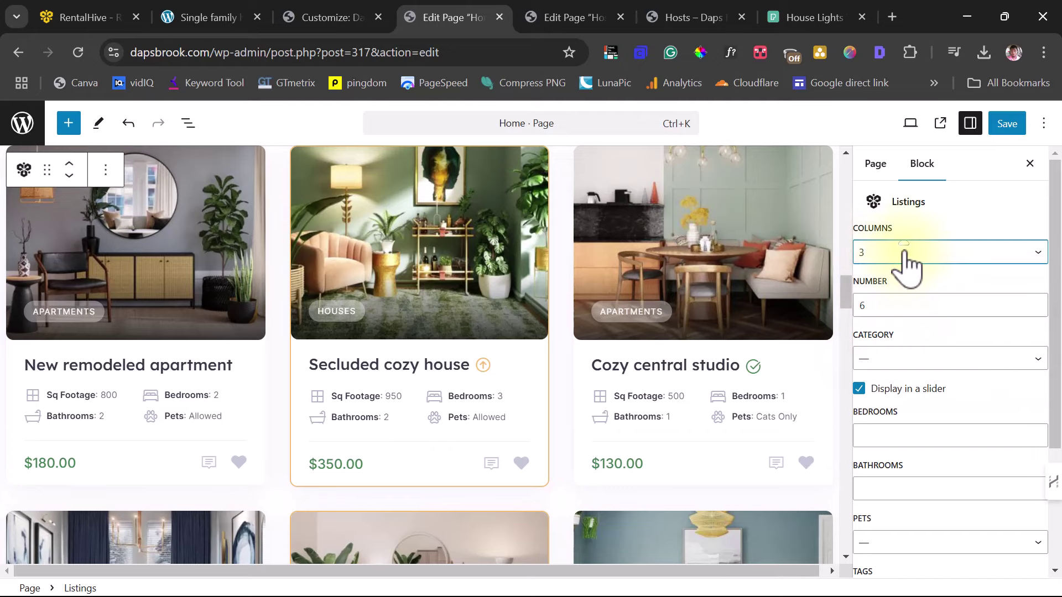
{"action": "scroll", "coordinate": [619, 369], "scroll_direction": "down", "scroll_amount": 4}
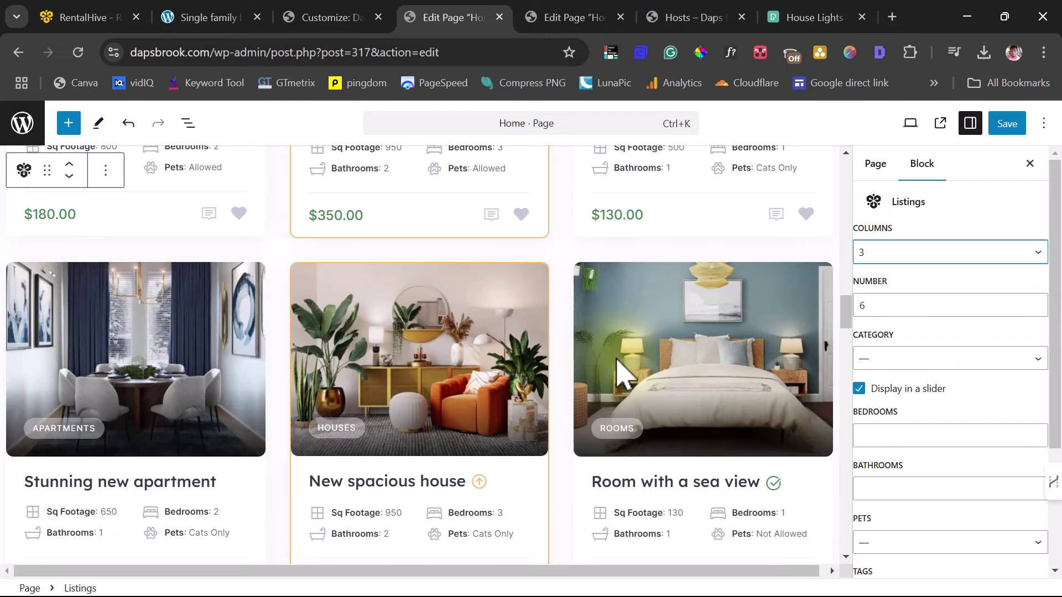
{"action": "scroll", "coordinate": [636, 373], "scroll_direction": "down", "scroll_amount": 3}
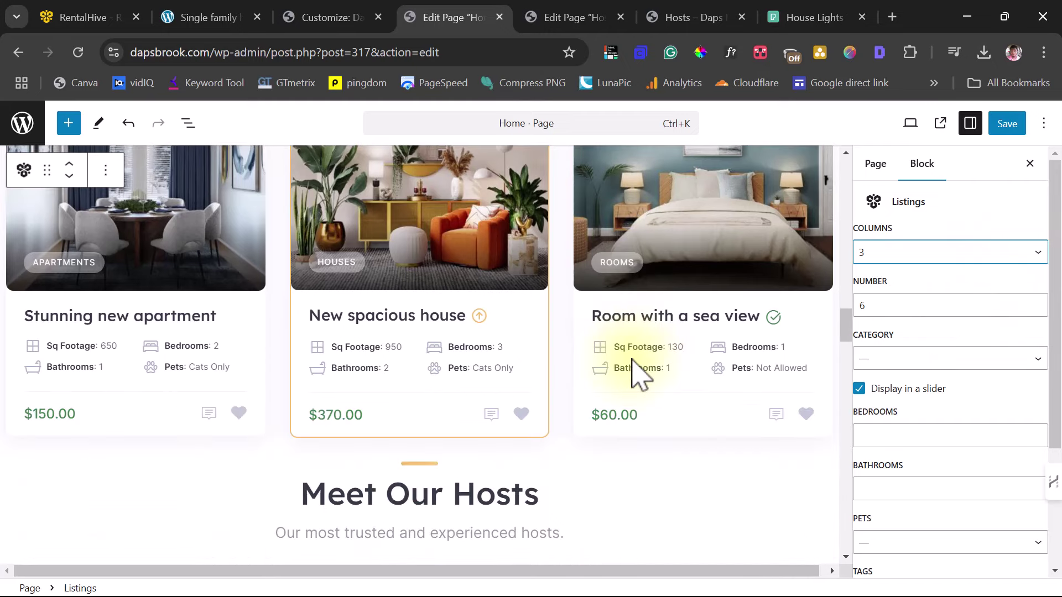
Inspect the Hosts block and the heading in the Meet Our Hosts section
{"action": "scroll", "coordinate": [636, 374], "scroll_direction": "down", "scroll_amount": 6}
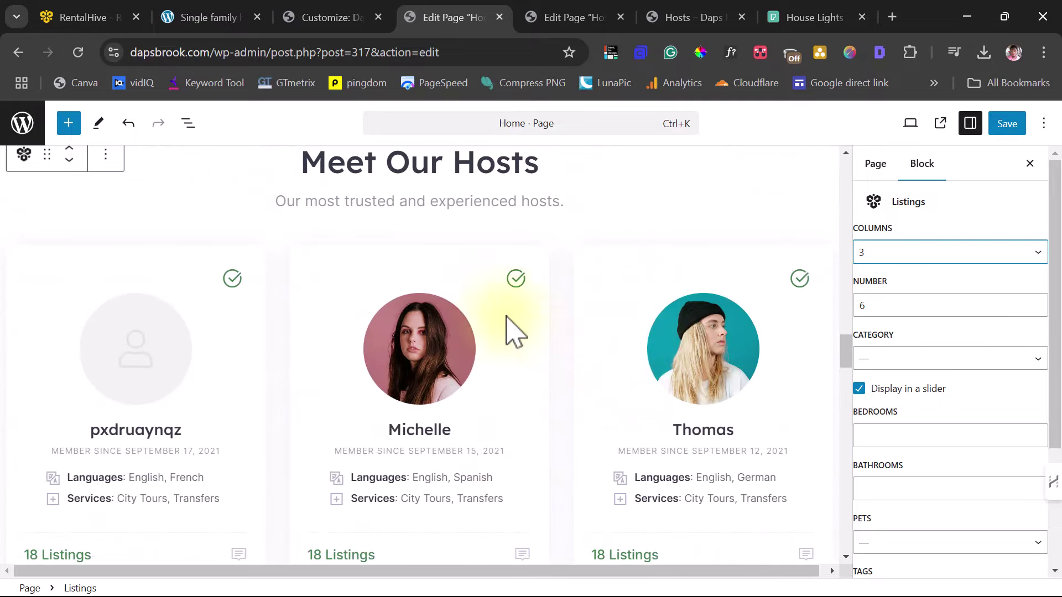
{"action": "left_click", "coordinate": [281, 255]}
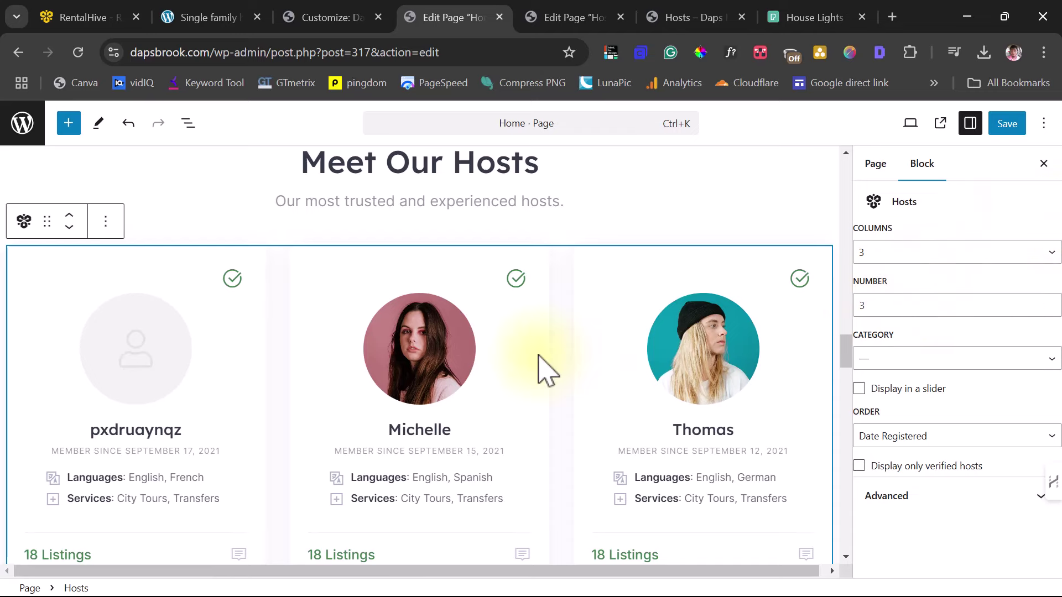
{"action": "left_click", "coordinate": [485, 170]}
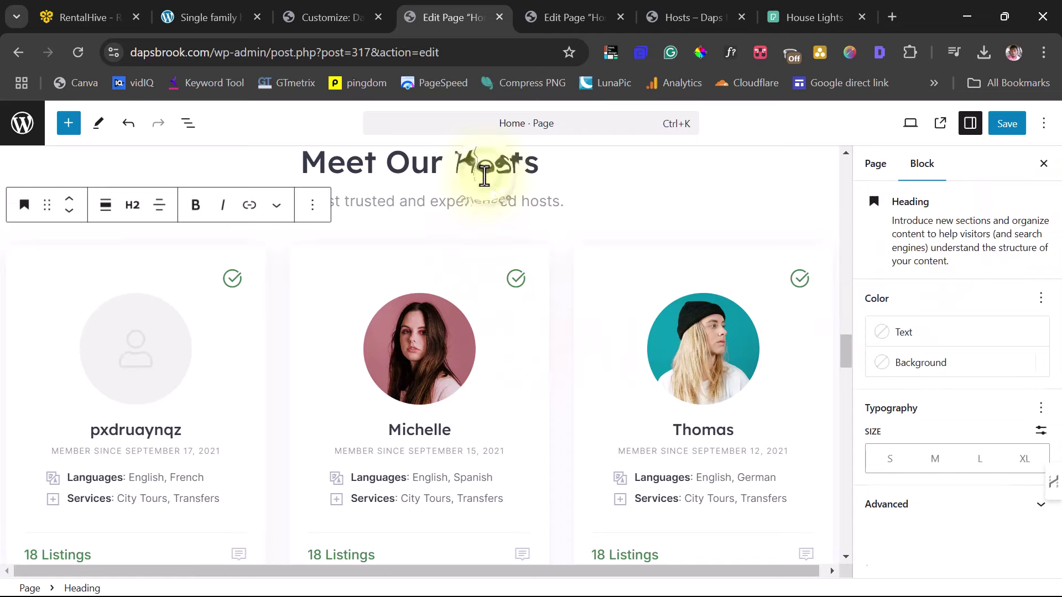
Try the Testimonials block under What People Say with 2 columns before returning to 1, and move it one place up and back down
{"action": "scroll", "coordinate": [491, 182], "scroll_direction": "down", "scroll_amount": 9}
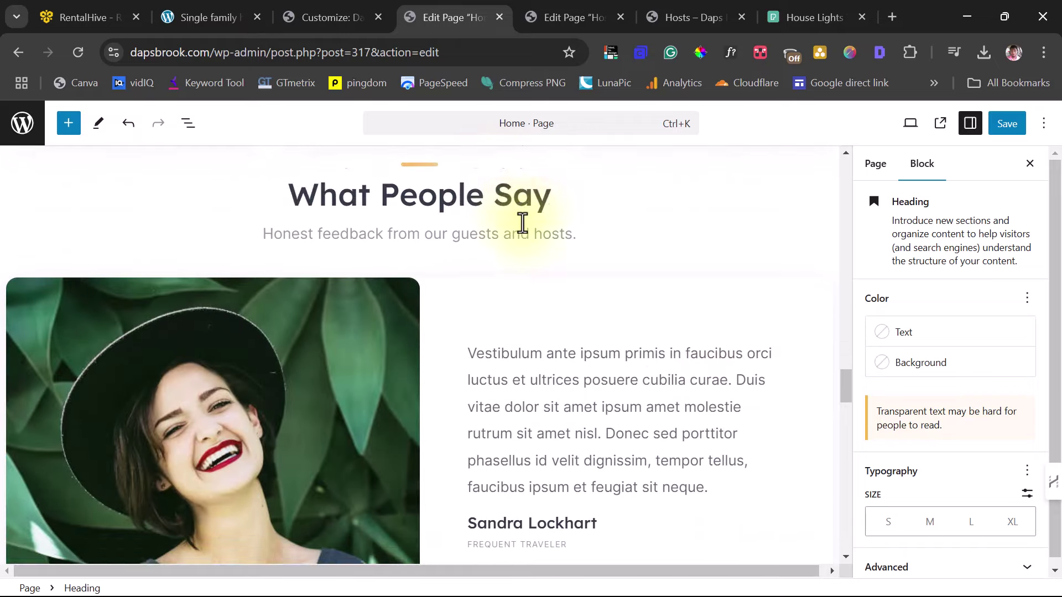
{"action": "scroll", "coordinate": [524, 230], "scroll_direction": "up", "scroll_amount": 3}
{"action": "scroll", "coordinate": [530, 249], "scroll_direction": "down", "scroll_amount": 3}
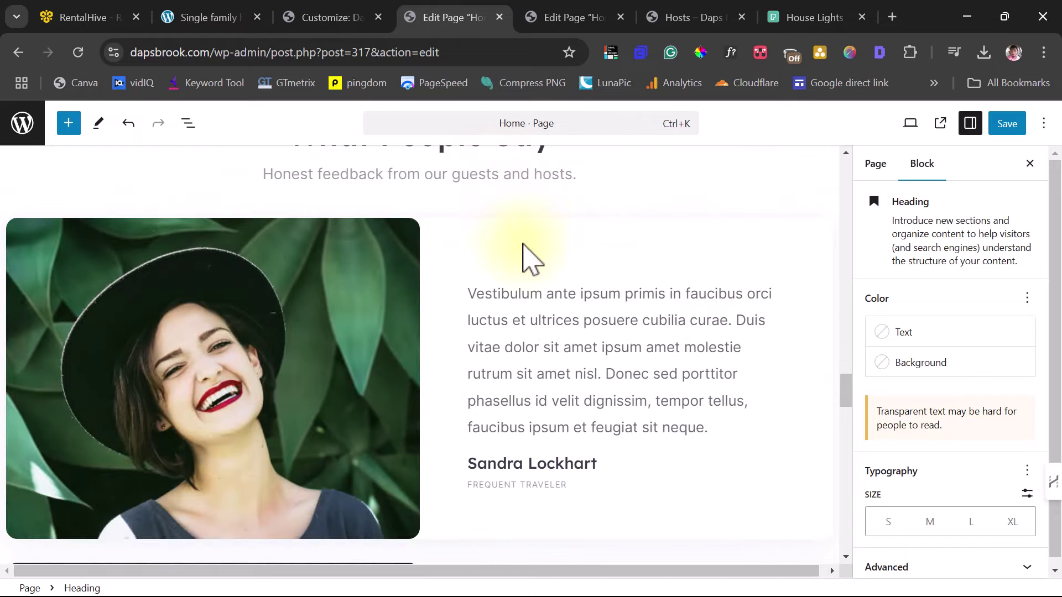
{"action": "left_click", "coordinate": [446, 290]}
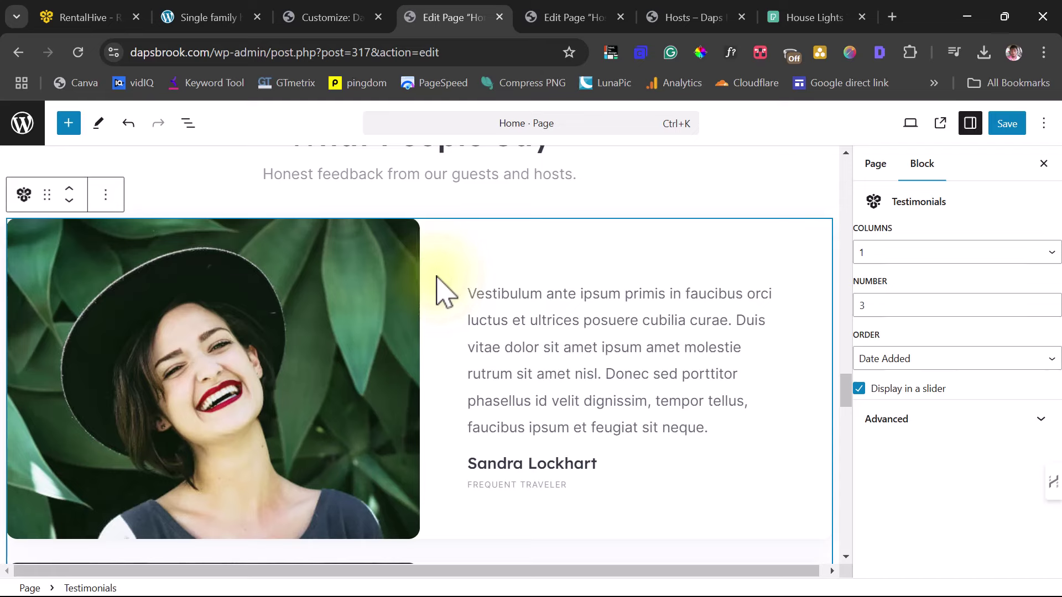
{"action": "left_click", "coordinate": [921, 253]}
{"action": "left_click", "coordinate": [901, 294]}
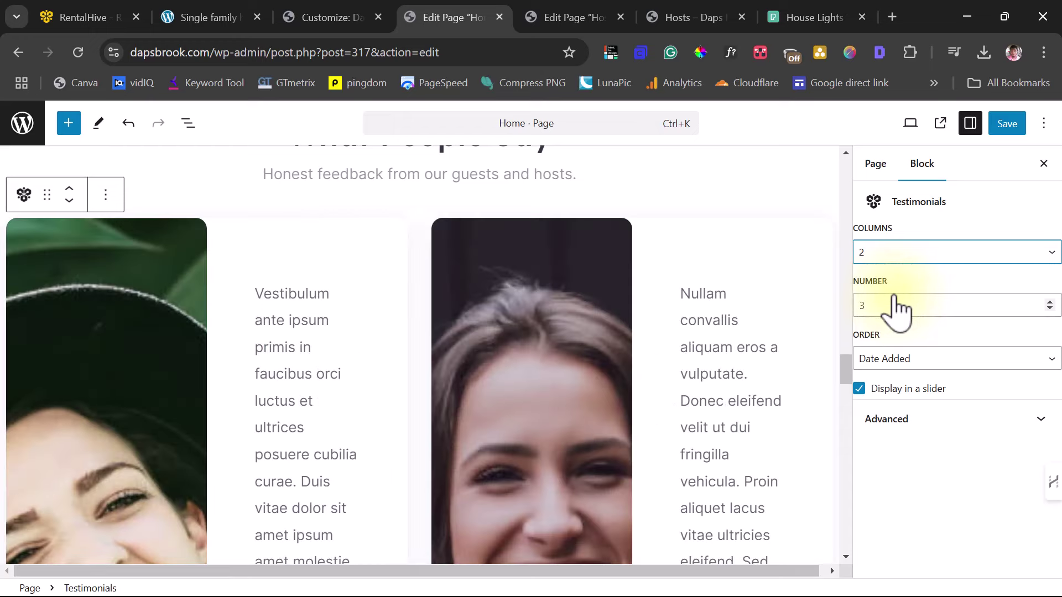
{"action": "left_click", "coordinate": [890, 259]}
{"action": "left_click", "coordinate": [887, 273]}
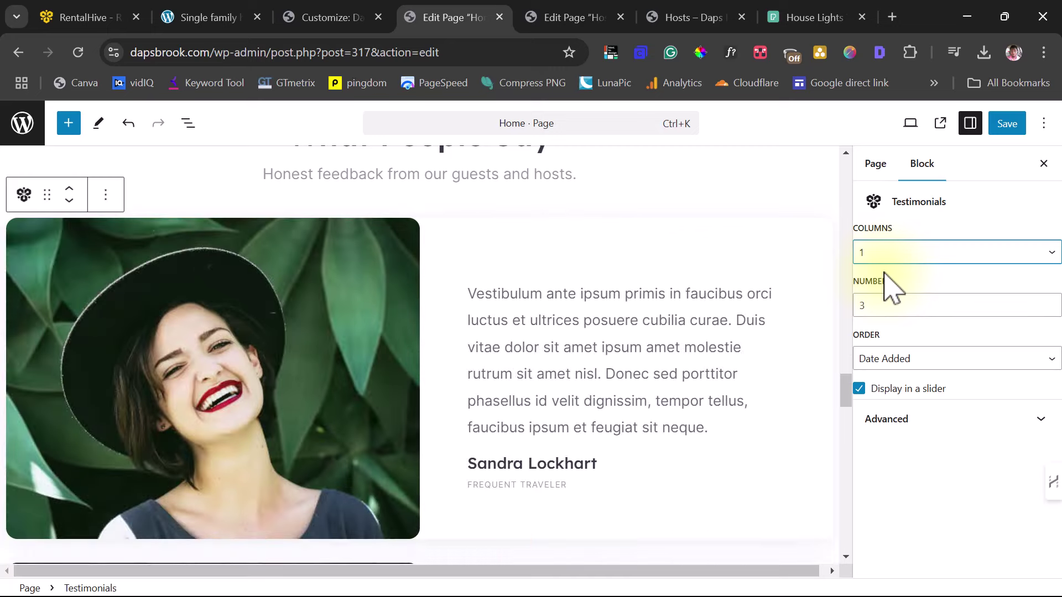
{"action": "left_click", "coordinate": [69, 189]}
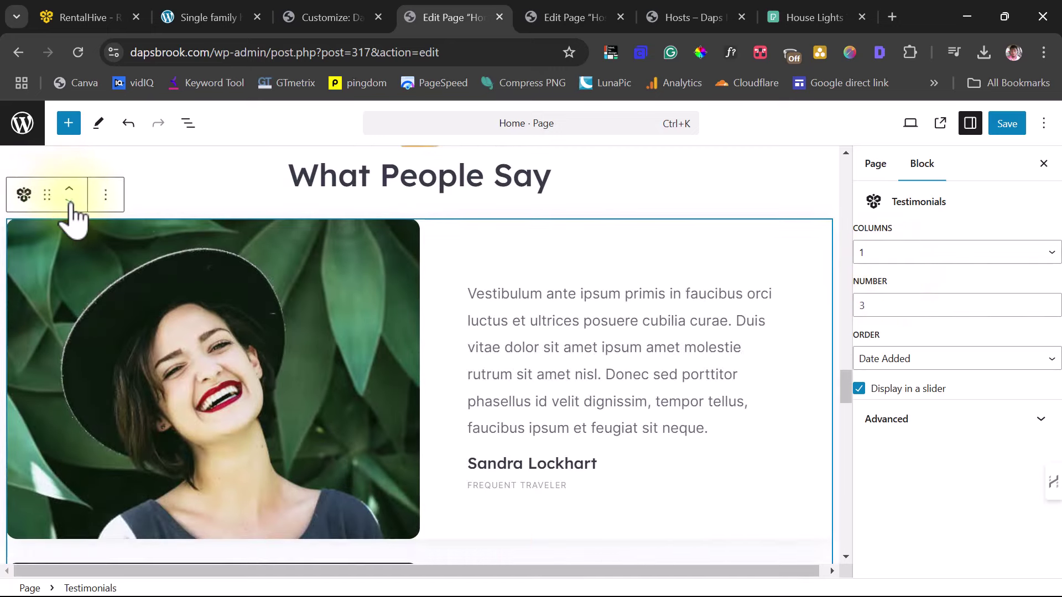
{"action": "left_click", "coordinate": [69, 202]}
Select the Posts block under From the Blog and check its column options while keeping 3
{"action": "scroll", "coordinate": [356, 279], "scroll_direction": "down", "scroll_amount": 8}
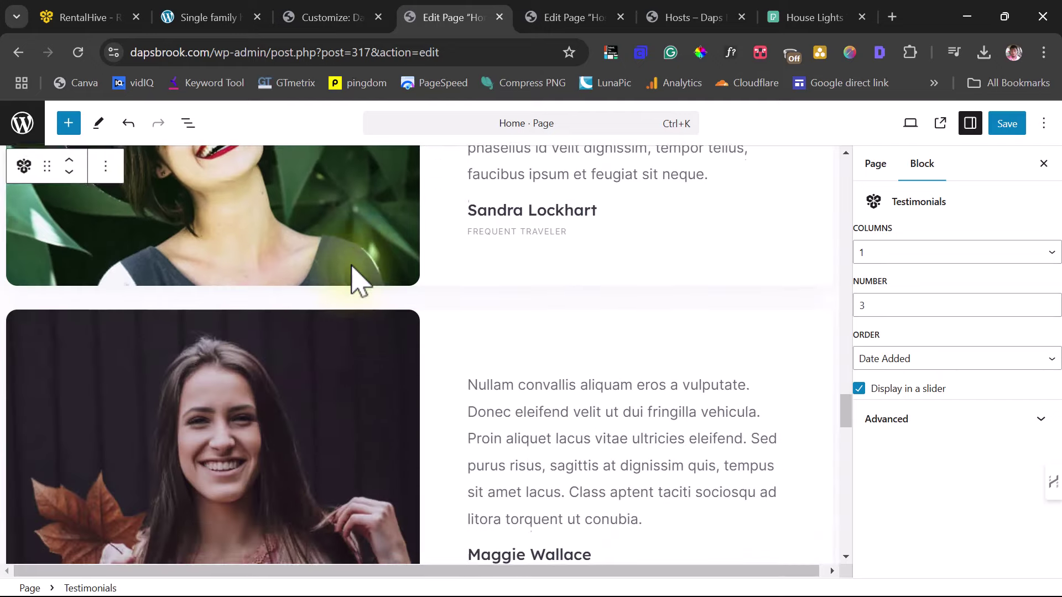
{"action": "scroll", "coordinate": [355, 279], "scroll_direction": "down", "scroll_amount": 5}
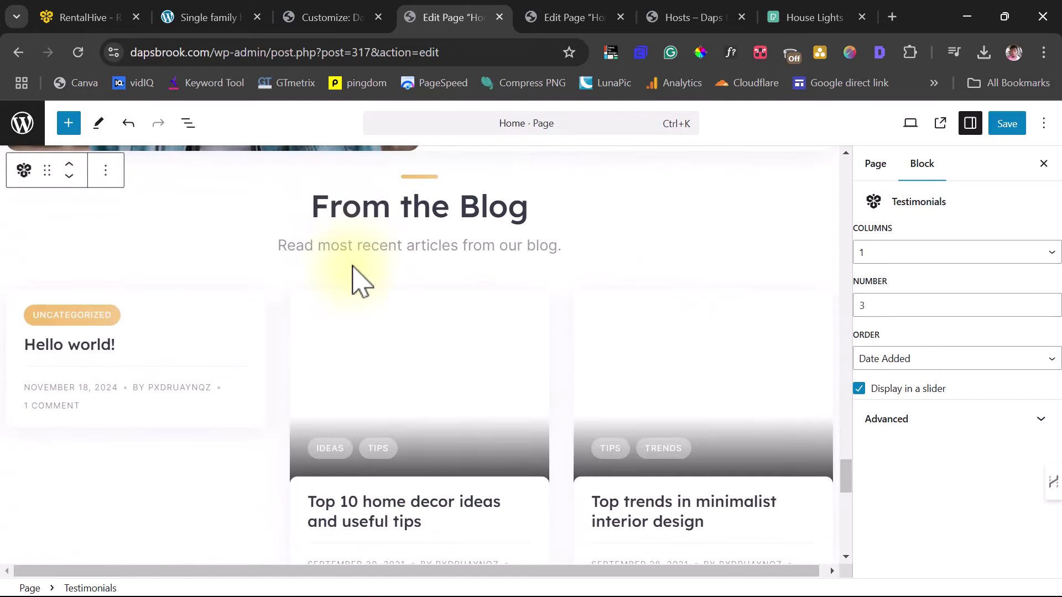
{"action": "left_click", "coordinate": [263, 240]}
{"action": "scroll", "coordinate": [251, 279], "scroll_direction": "down", "scroll_amount": 1}
{"action": "left_click", "coordinate": [252, 279]}
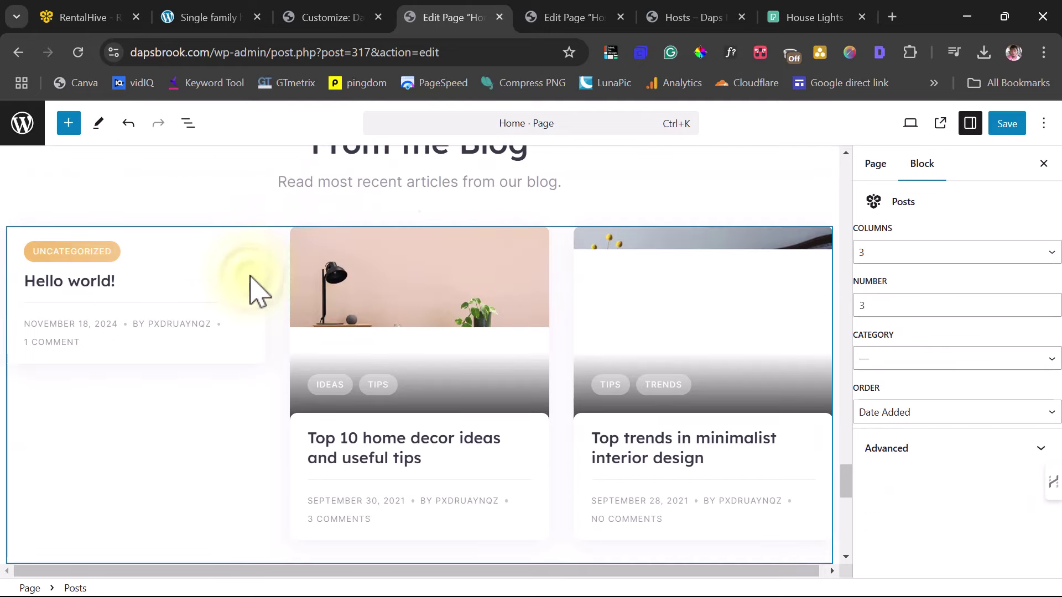
{"action": "left_click", "coordinate": [887, 255]}
{"action": "left_click", "coordinate": [887, 257]}
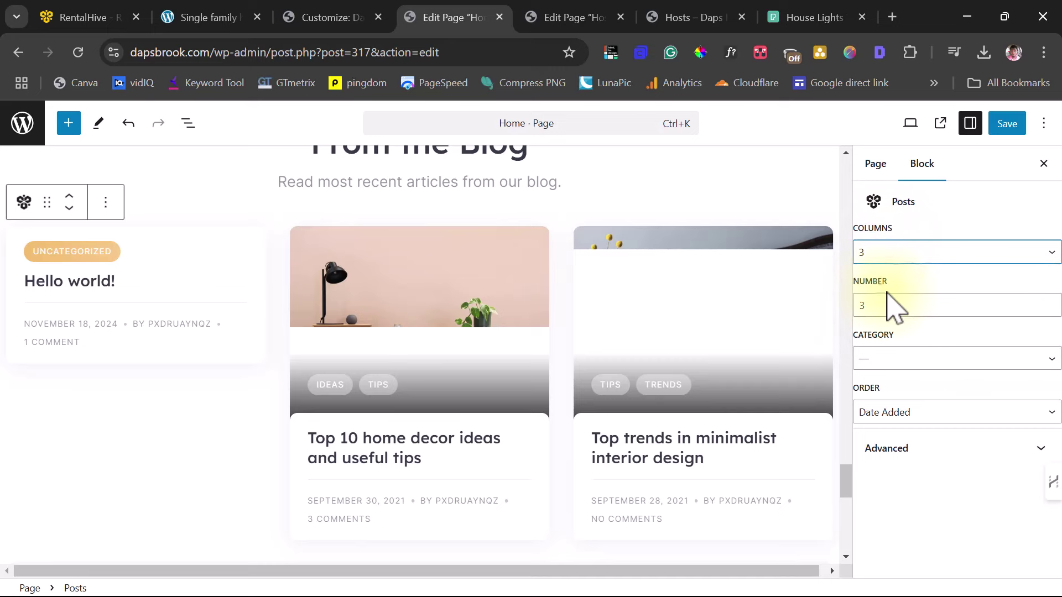
{"action": "scroll", "coordinate": [253, 281], "scroll_direction": "up", "scroll_amount": 1}
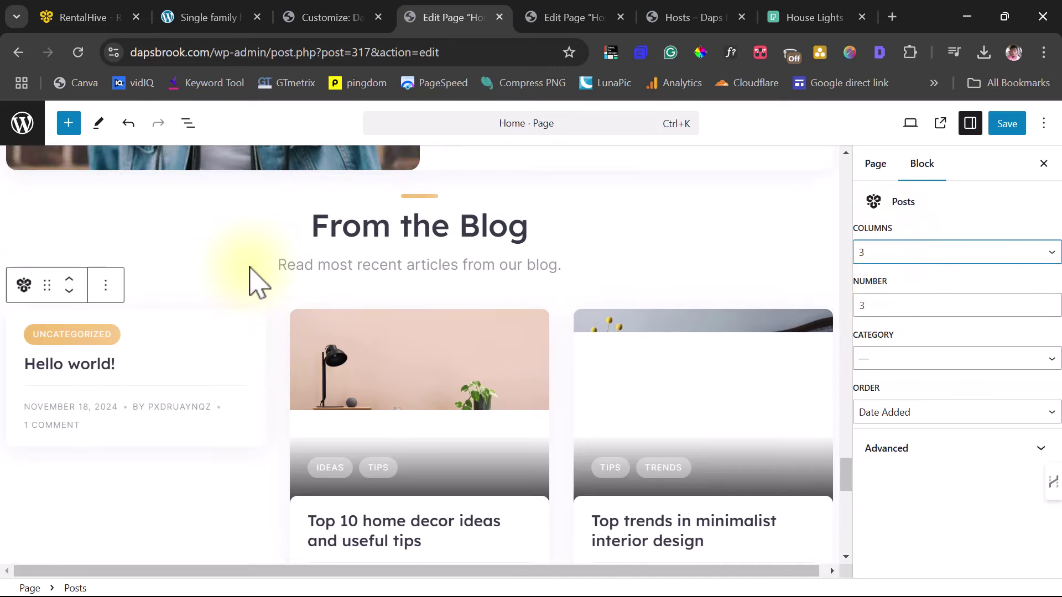
Delete the Posts block under From the Blog and undo the deletion
{"action": "left_click", "coordinate": [207, 307]}
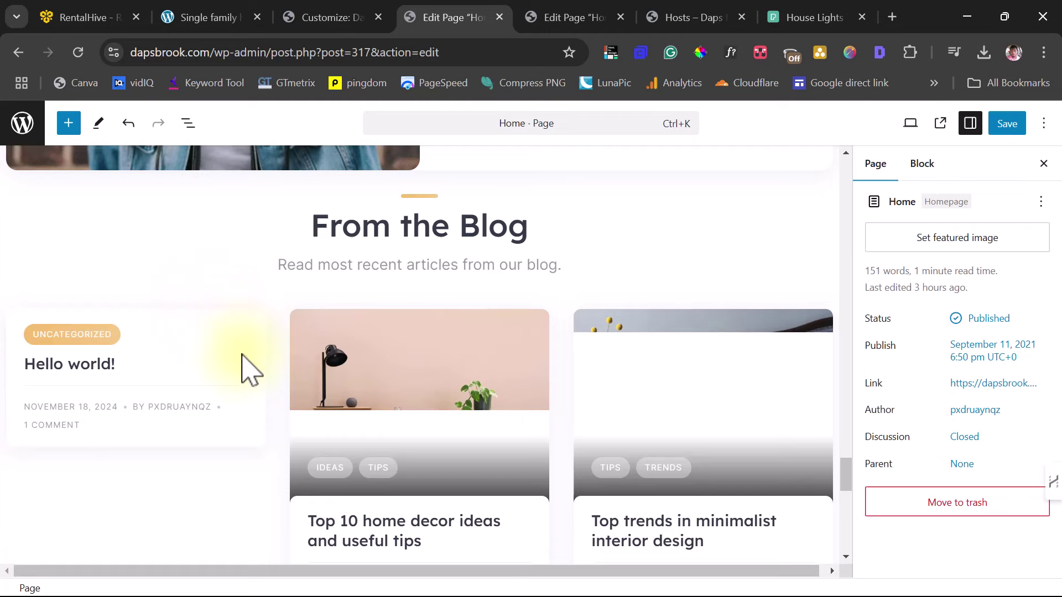
{"action": "left_click", "coordinate": [276, 307]}
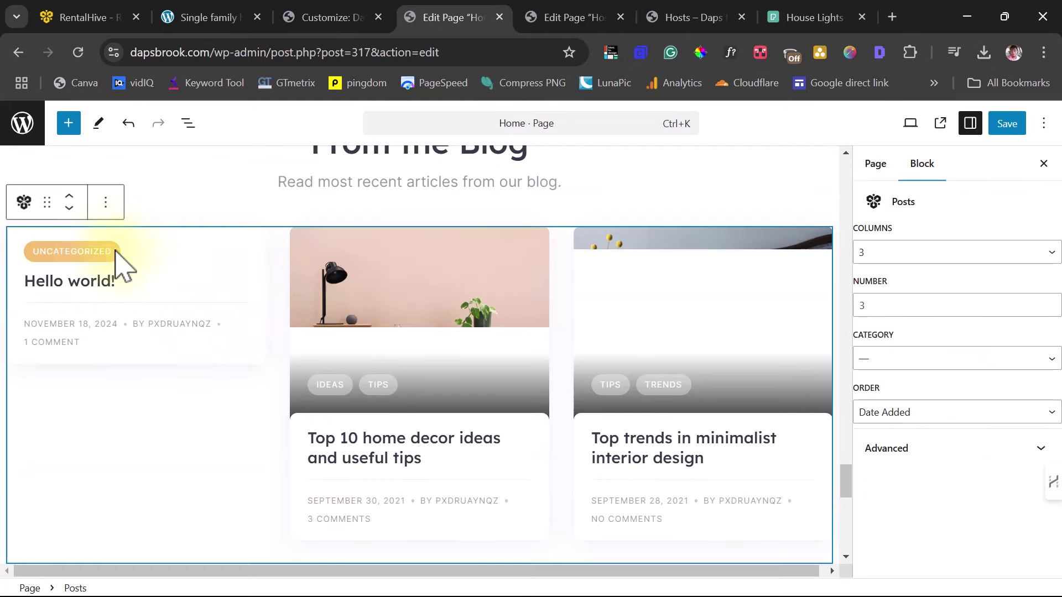
{"action": "left_click", "coordinate": [106, 203]}
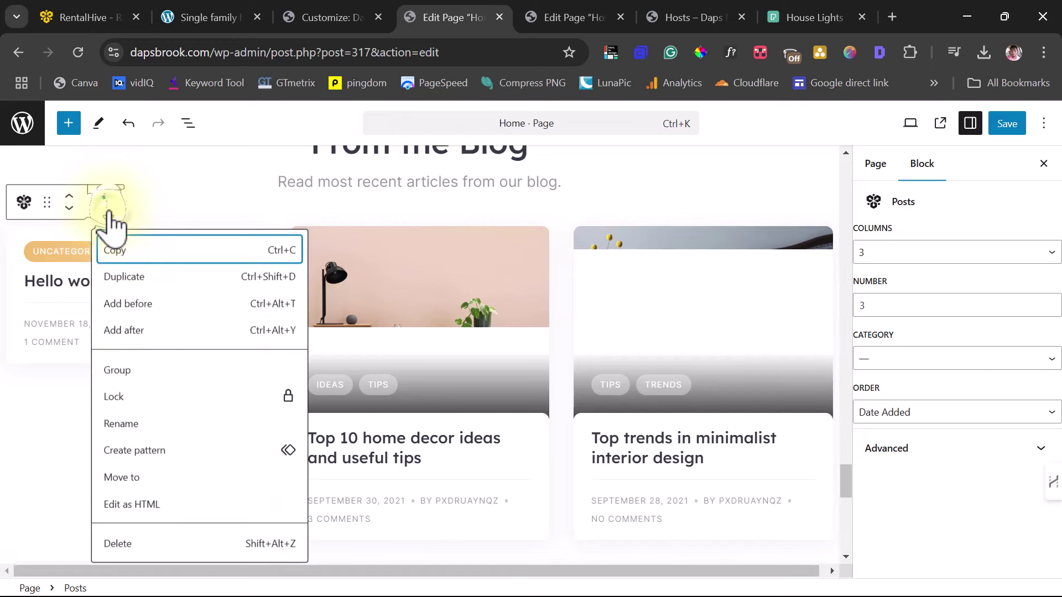
{"action": "left_click", "coordinate": [136, 545]}
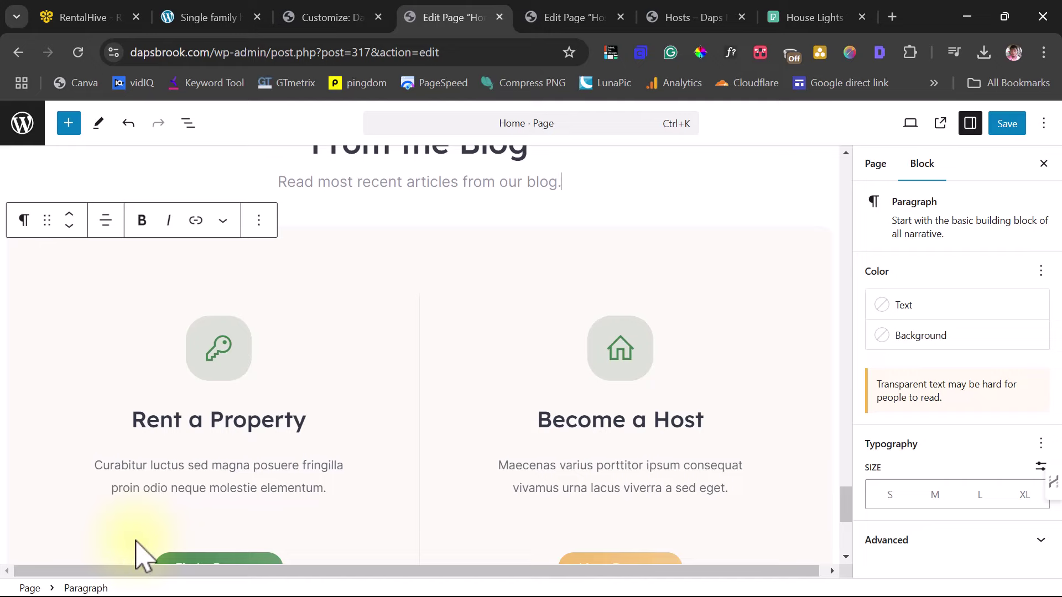
{"action": "left_click", "coordinate": [129, 132]}
Examine the Rent a Property heading and the link of the Find a Property button near the end of the Home page
{"action": "scroll", "coordinate": [303, 276], "scroll_direction": "down", "scroll_amount": 5}
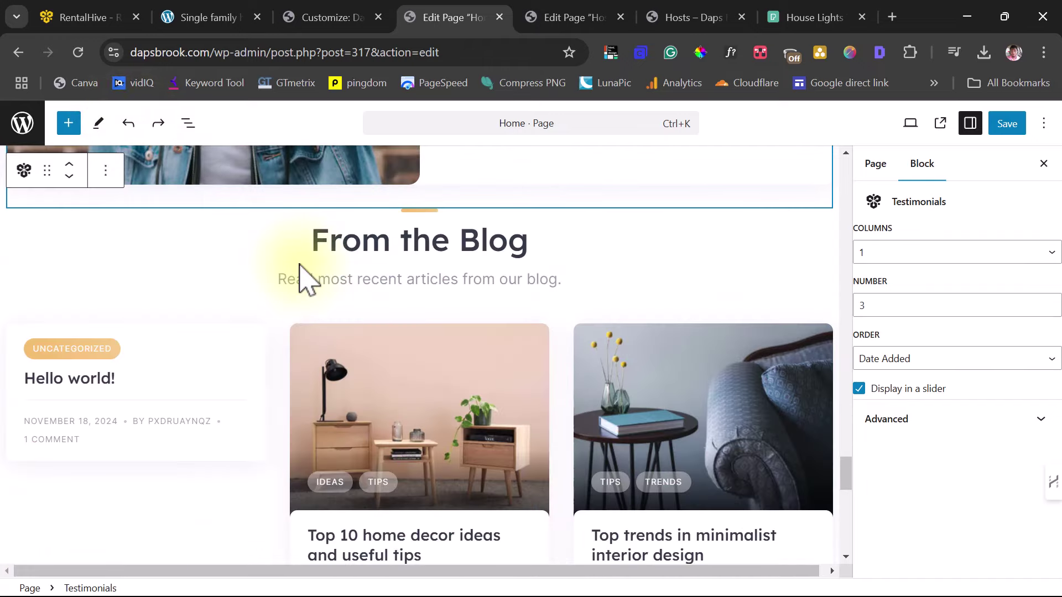
{"action": "scroll", "coordinate": [284, 282], "scroll_direction": "down", "scroll_amount": 7}
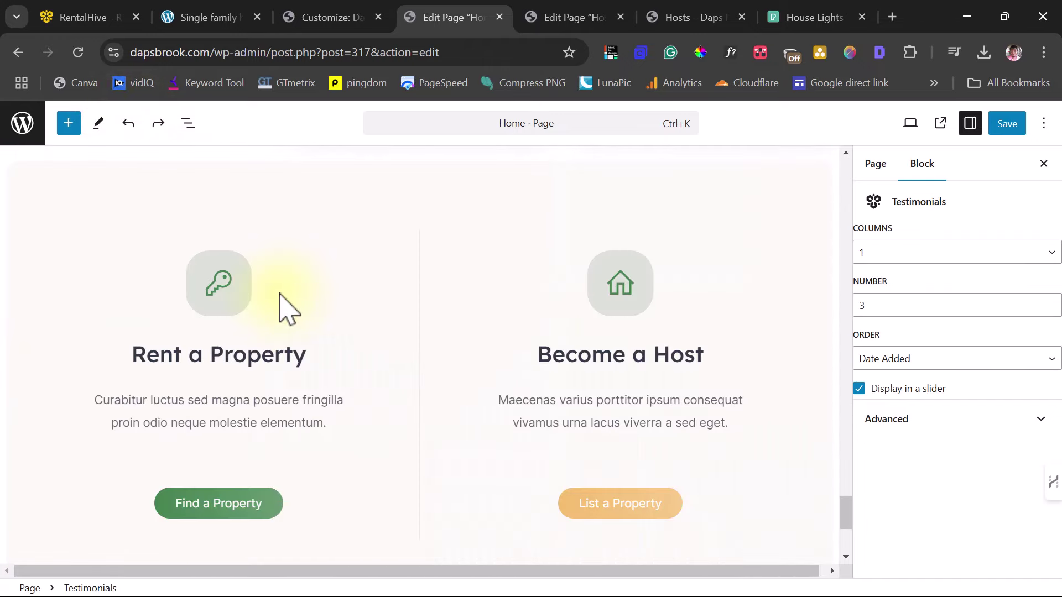
{"action": "scroll", "coordinate": [297, 304], "scroll_direction": "down", "scroll_amount": 2}
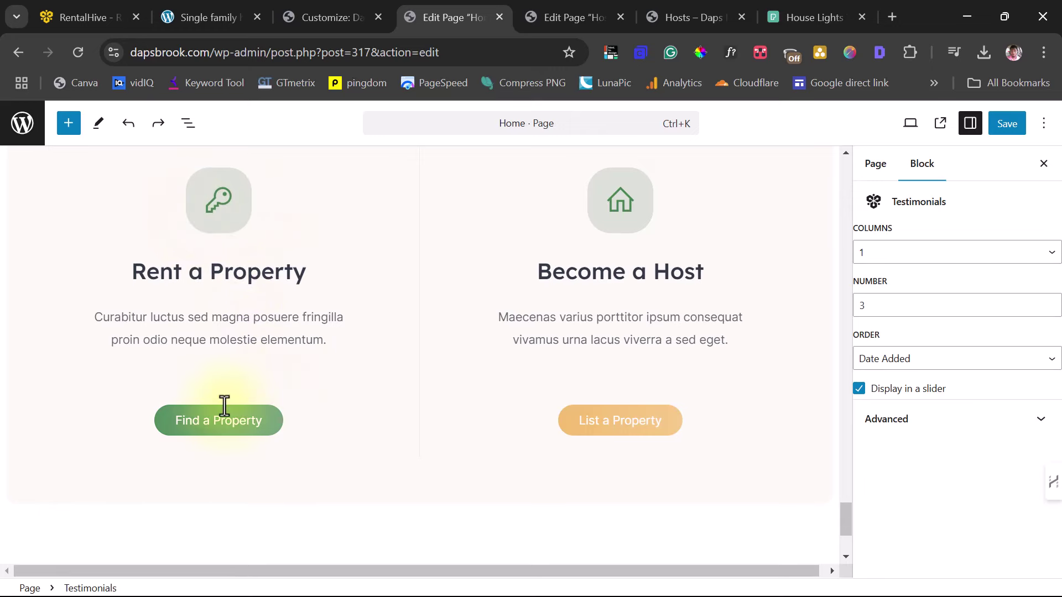
{"action": "left_click", "coordinate": [358, 260]}
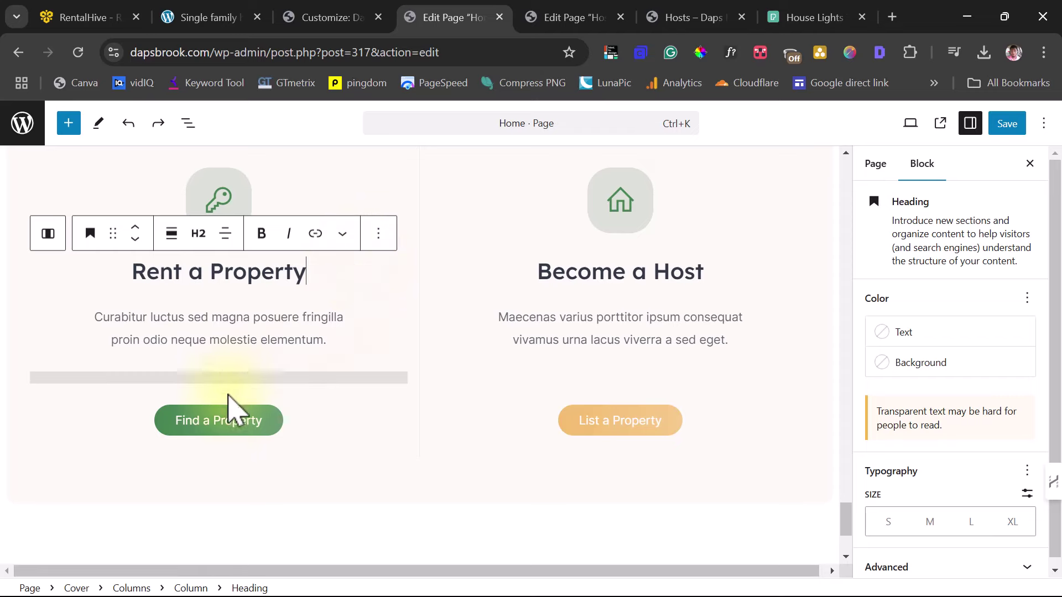
{"action": "left_click", "coordinate": [223, 422]}
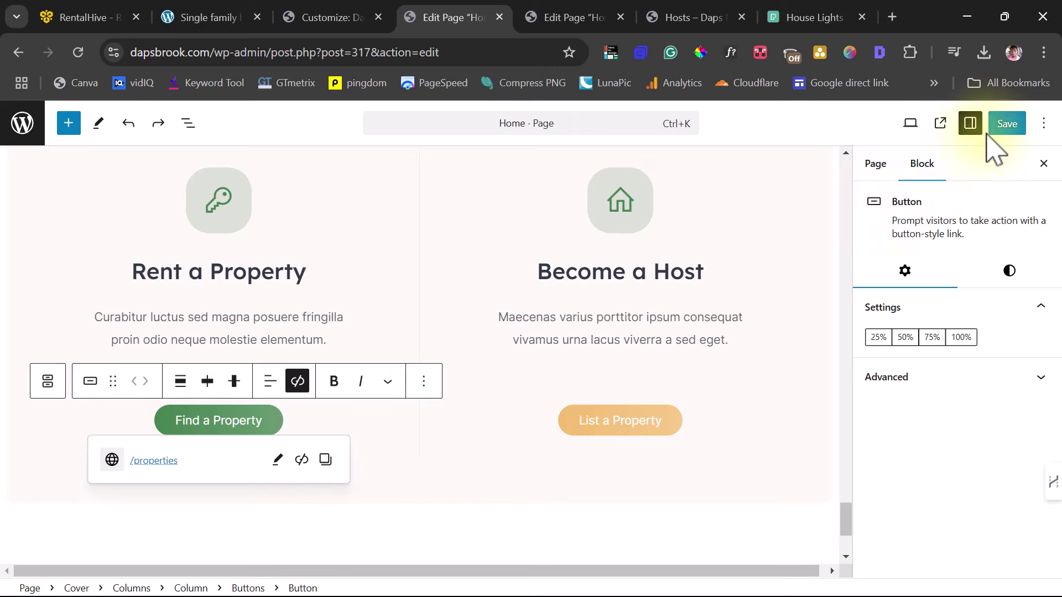
Save the Home page and review the published version from the main heading to the Meet Our Hosts section
{"action": "left_click", "coordinate": [1004, 124]}
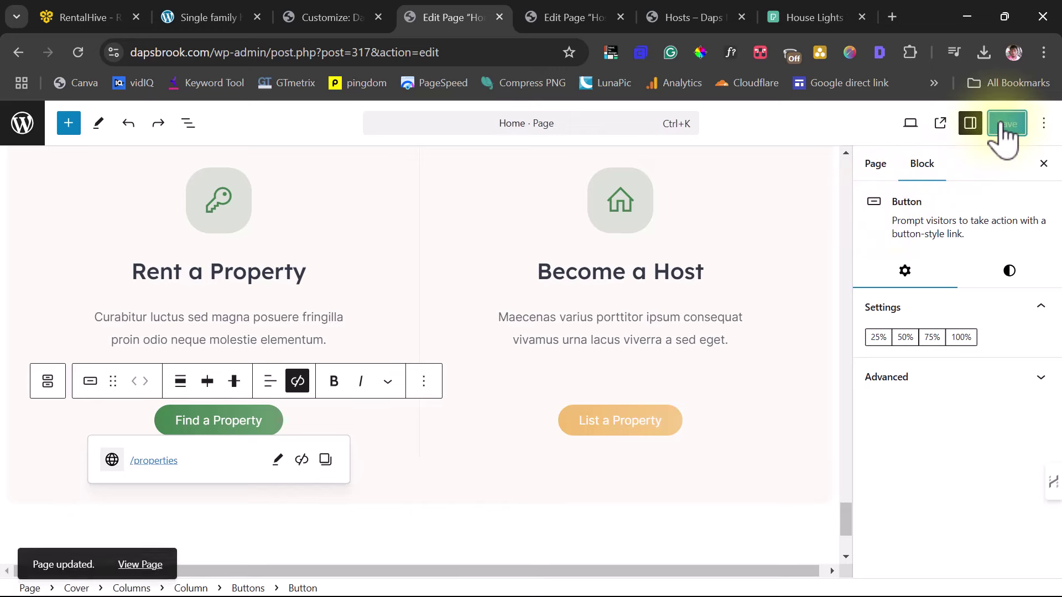
{"action": "left_click", "coordinate": [127, 563]}
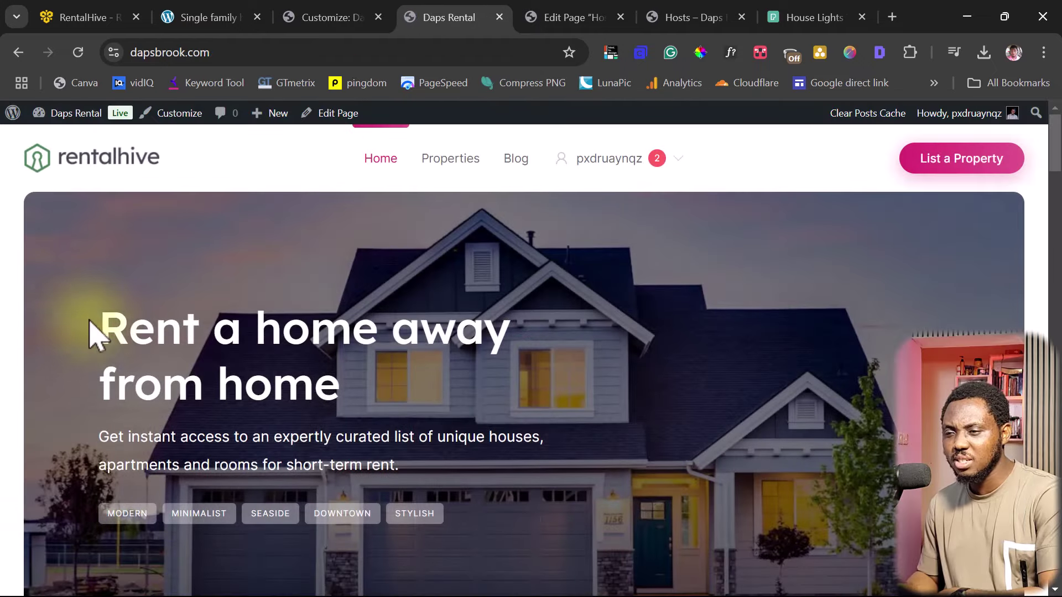
{"action": "scroll", "coordinate": [900, 290], "scroll_direction": "down", "scroll_amount": 7}
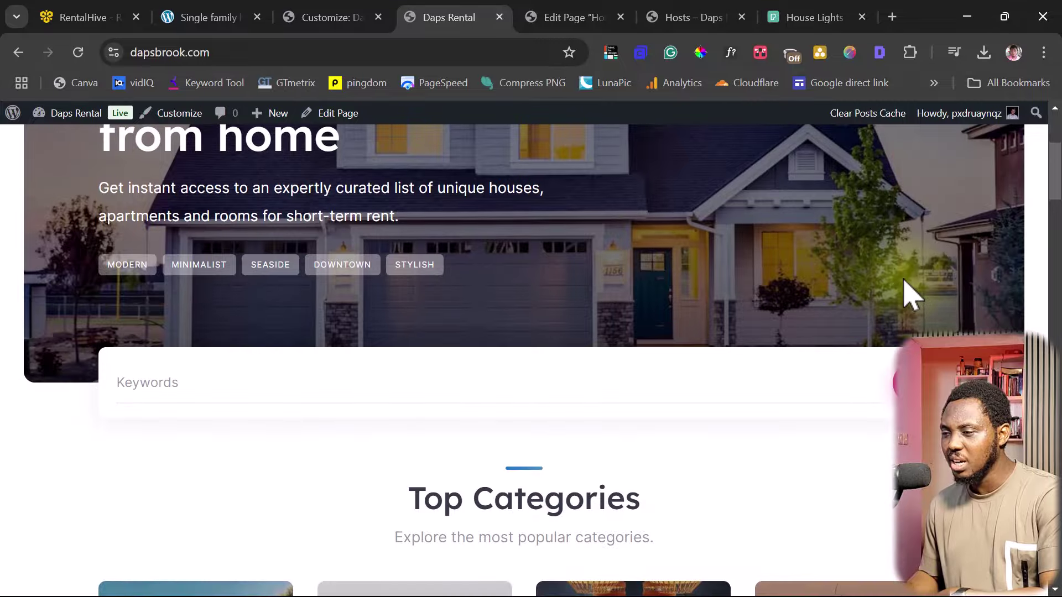
{"action": "scroll", "coordinate": [911, 293], "scroll_direction": "down", "scroll_amount": 15}
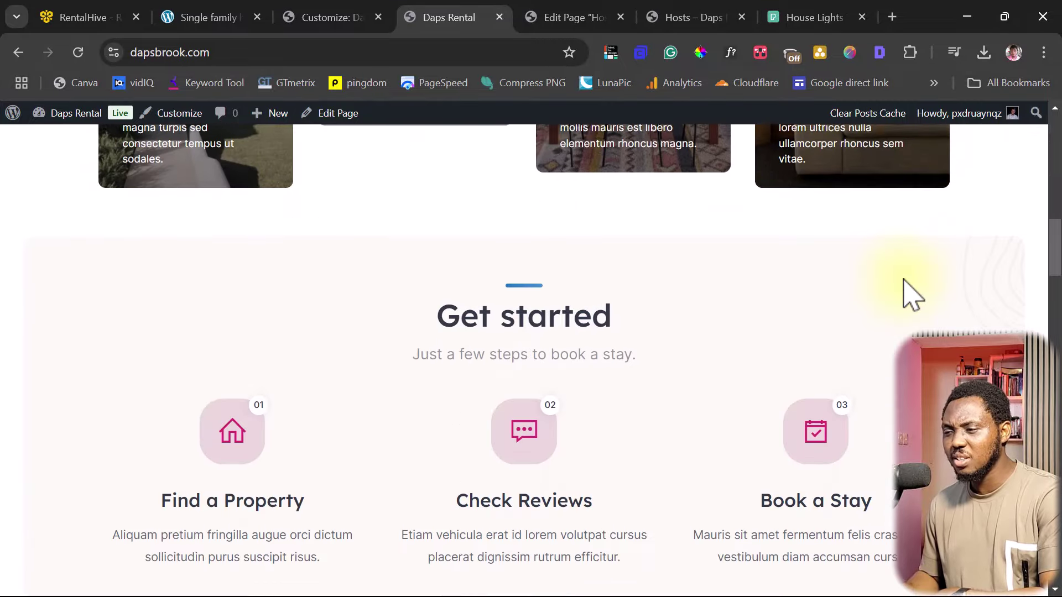
{"action": "scroll", "coordinate": [907, 293], "scroll_direction": "down", "scroll_amount": 7}
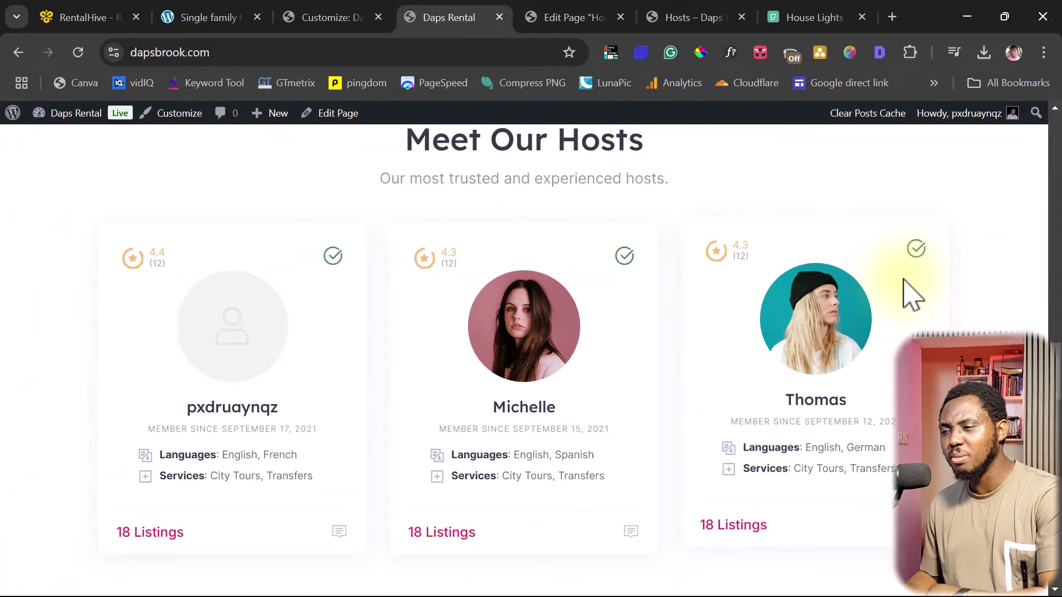
{"action": "scroll", "coordinate": [901, 290], "scroll_direction": "up", "scroll_amount": 5}
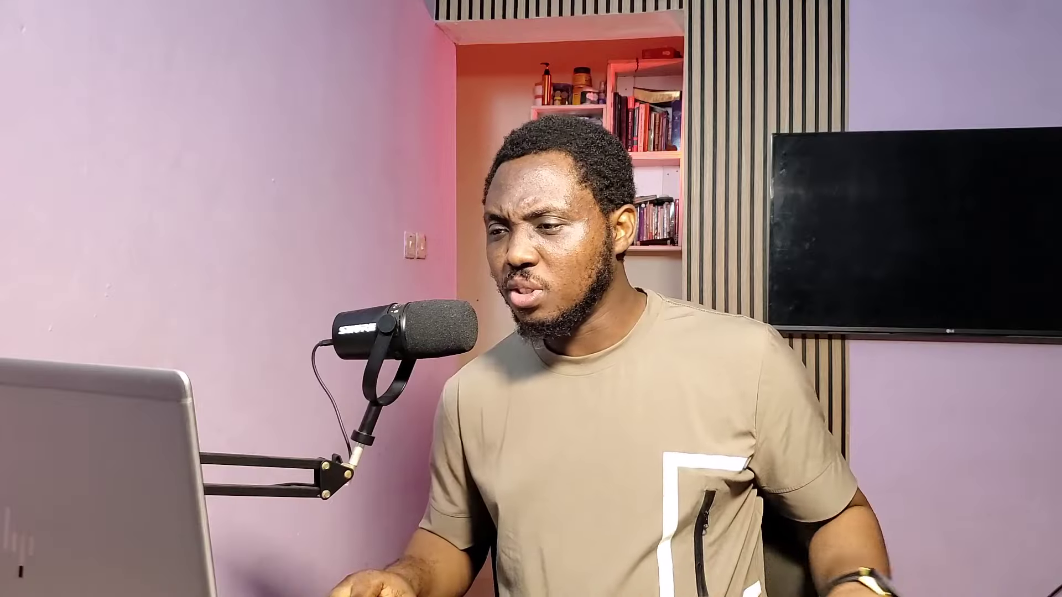